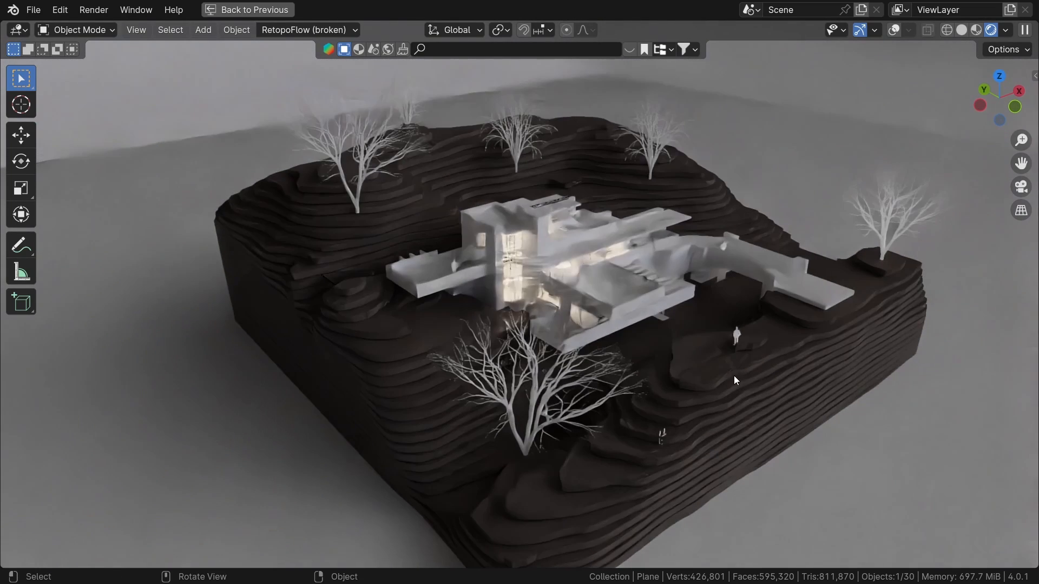
{"action": "scroll", "coordinate": [810, 404], "scroll_direction": "down", "scroll_amount": 1}
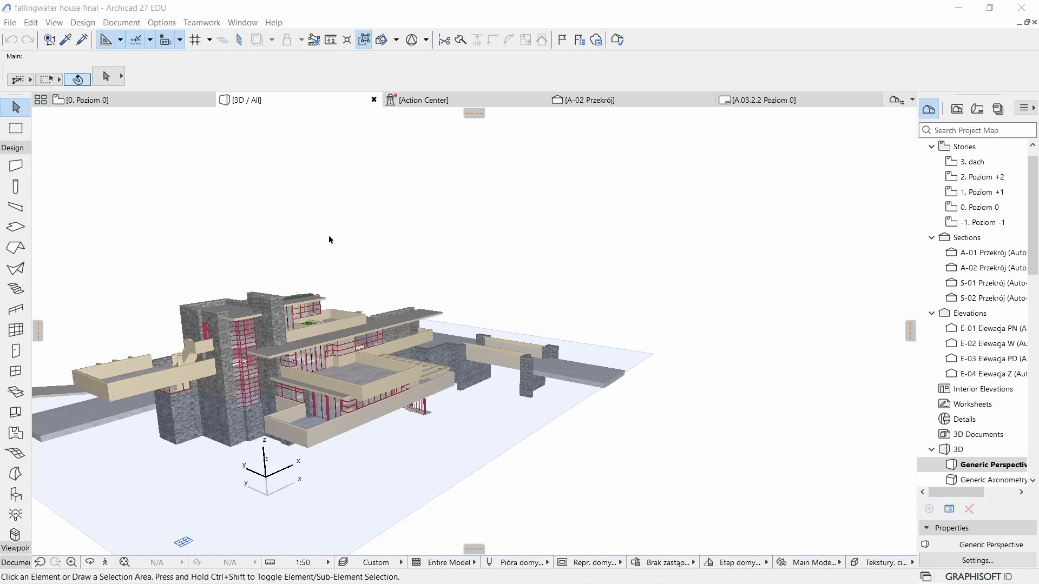
{"action": "scroll", "coordinate": [323, 241], "scroll_direction": "down", "scroll_amount": 2}
{"action": "middle_click_drag", "start_coordinate": [323, 242], "coordinate": [478, 270]}
{"action": "scroll", "coordinate": [436, 333], "scroll_direction": "up", "scroll_amount": 2}
{"action": "middle_click_drag", "start_coordinate": [436, 332], "coordinate": [636, 289]}
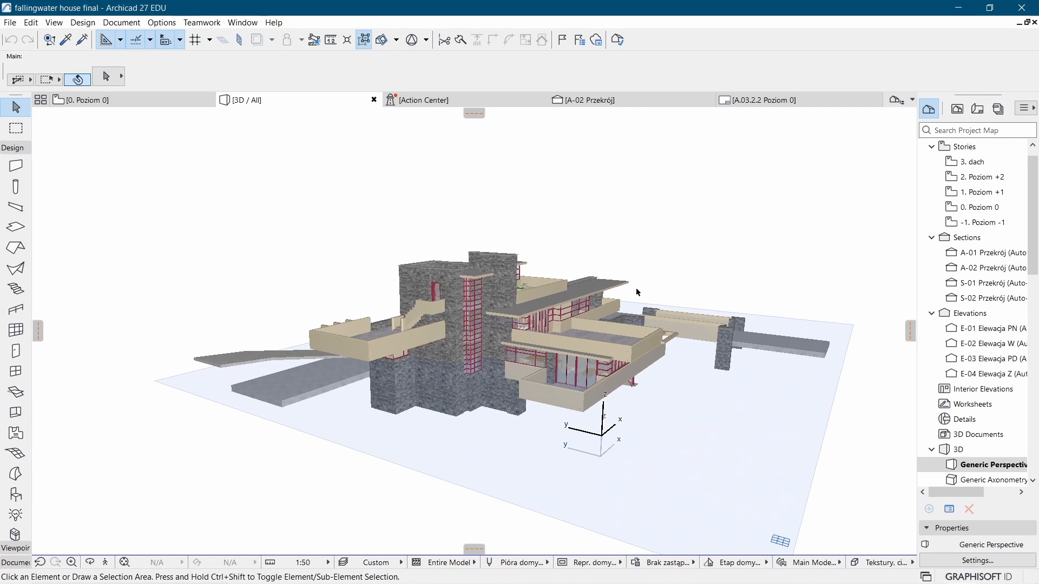
Step: Save the 3D house model under an altered file name as a Wavefront OBJ, with Layers - Surfaces hierarchy and a 1.00 mm drawing unit
{"action": "left_click", "coordinate": [9, 22]}
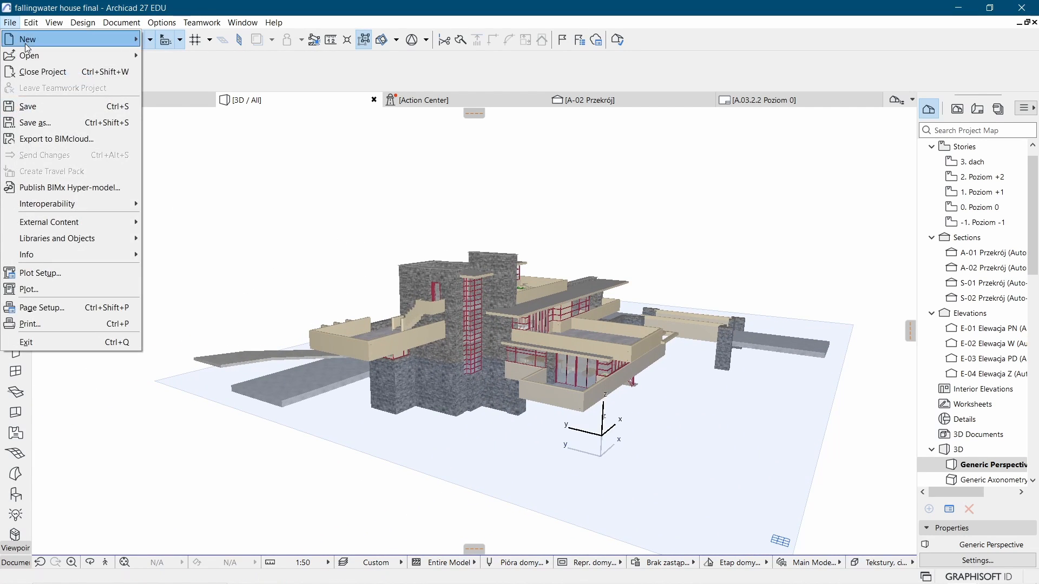
{"action": "left_click", "coordinate": [44, 130]}
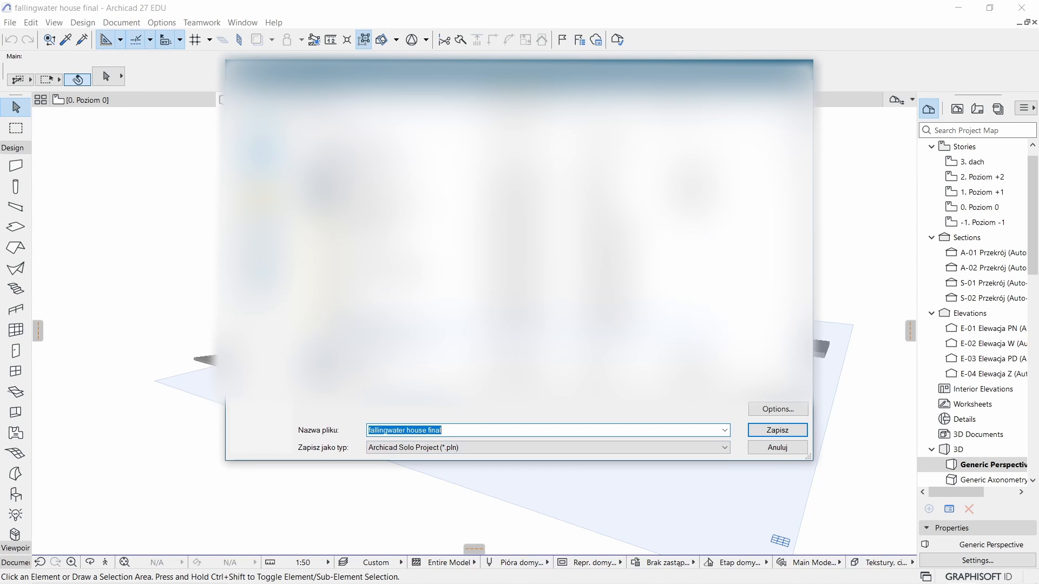
{"action": "left_click", "coordinate": [486, 449]}
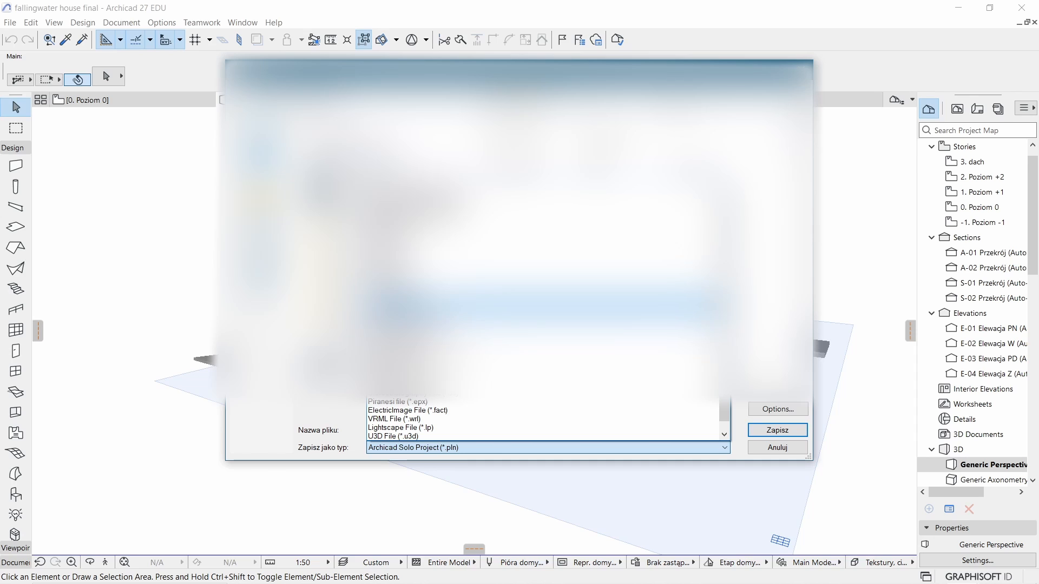
{"action": "scroll", "coordinate": [486, 363], "scroll_direction": "down", "scroll_amount": 1}
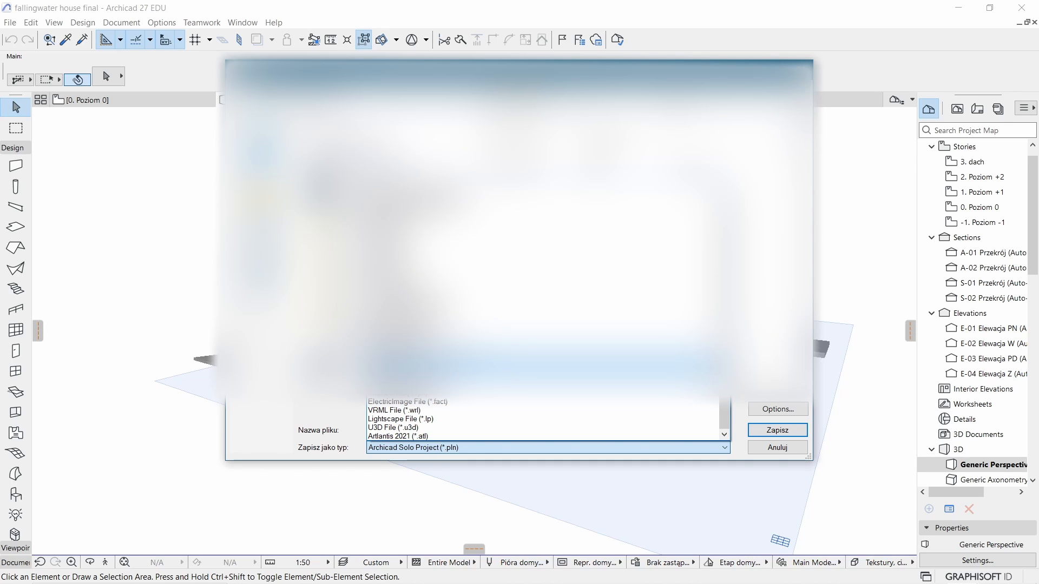
{"action": "left_click", "coordinate": [485, 366]}
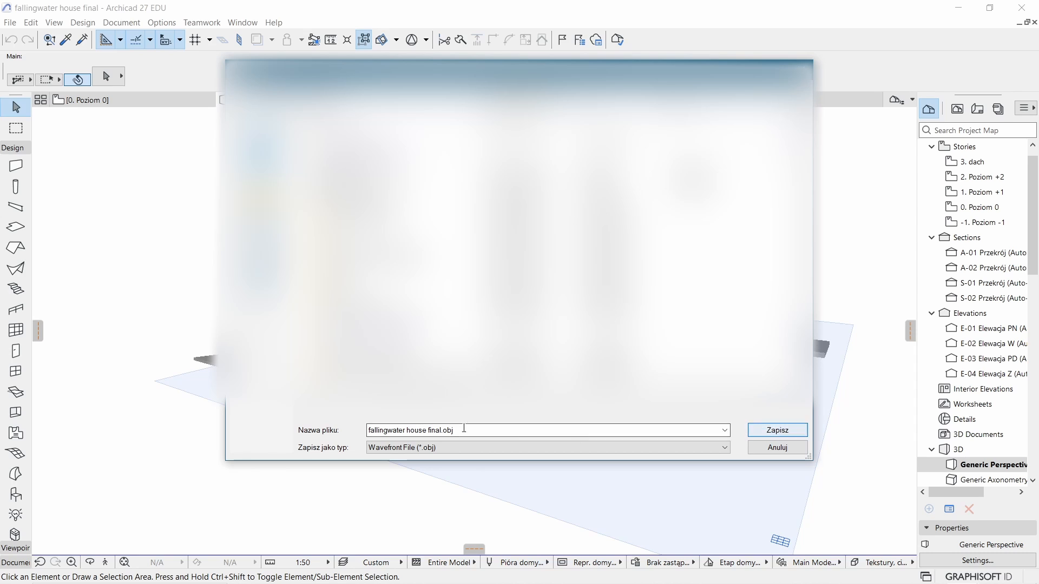
{"action": "left_click", "coordinate": [441, 431]}
{"action": "left_click", "coordinate": [441, 432]}
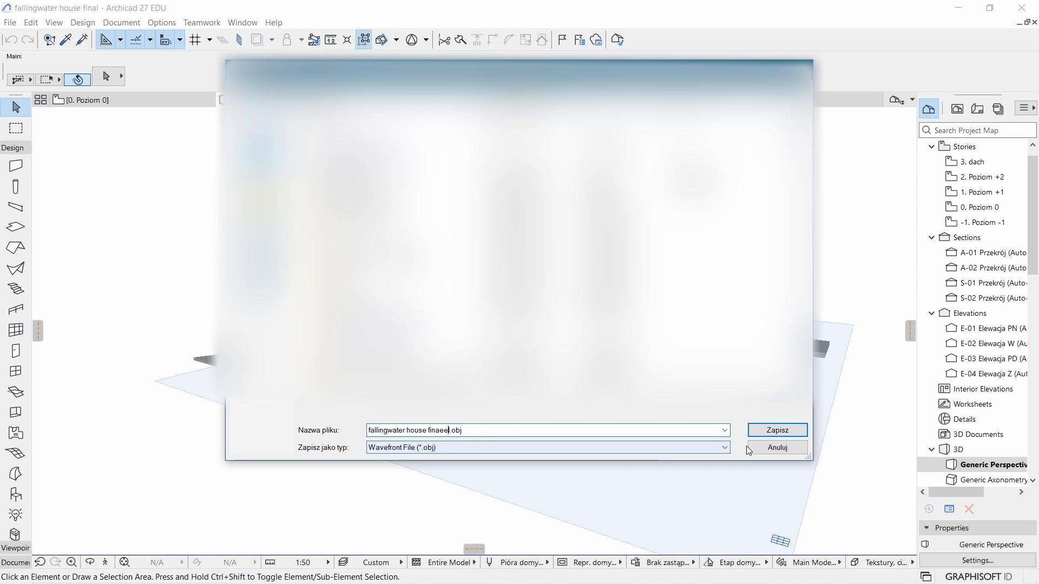
{"action": "left_click", "coordinate": [762, 431]}
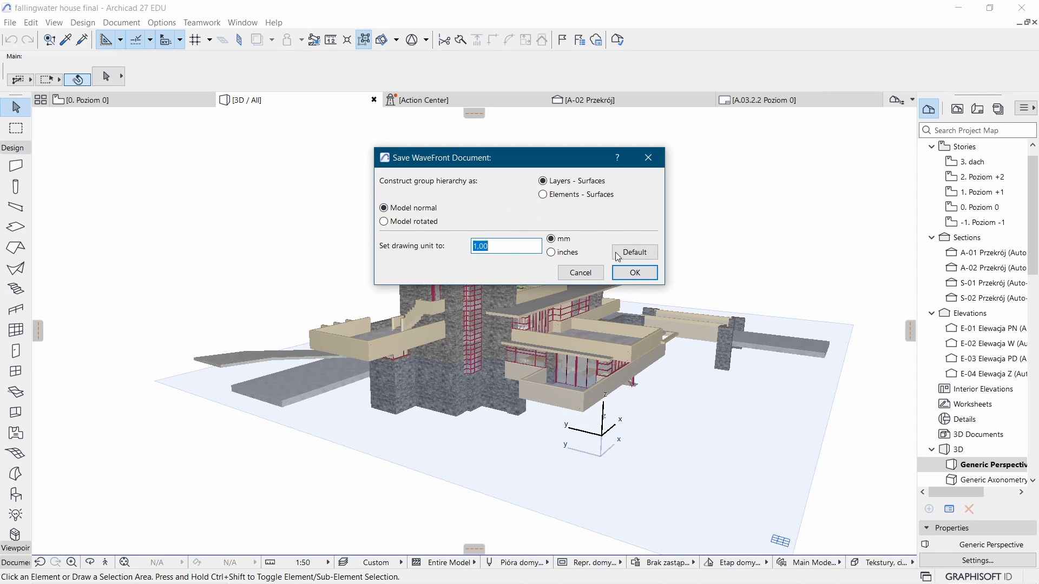
{"action": "left_click", "coordinate": [638, 274]}
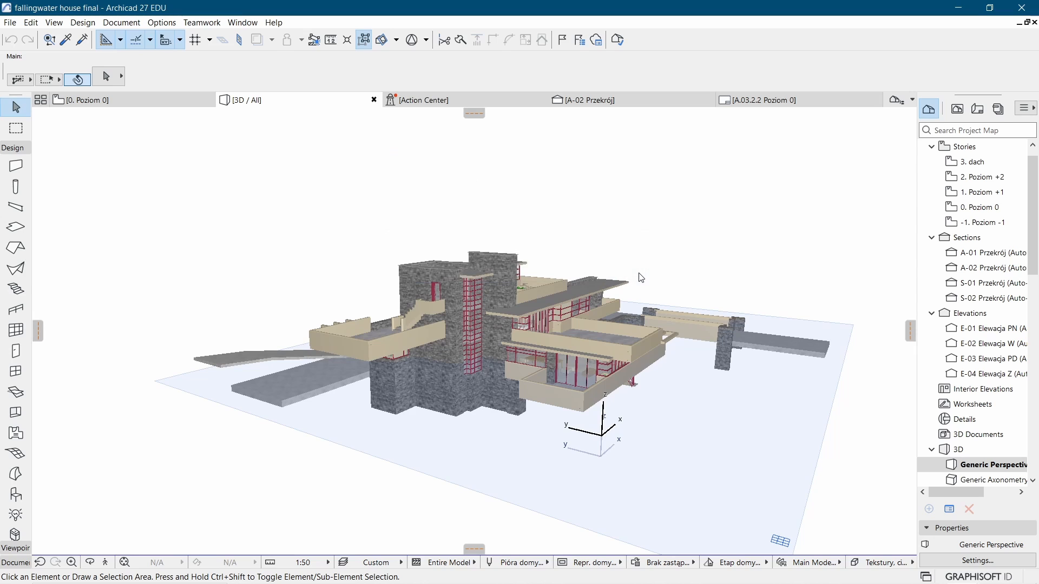
{"action": "scroll", "coordinate": [728, 415], "scroll_direction": "up", "scroll_amount": 2}
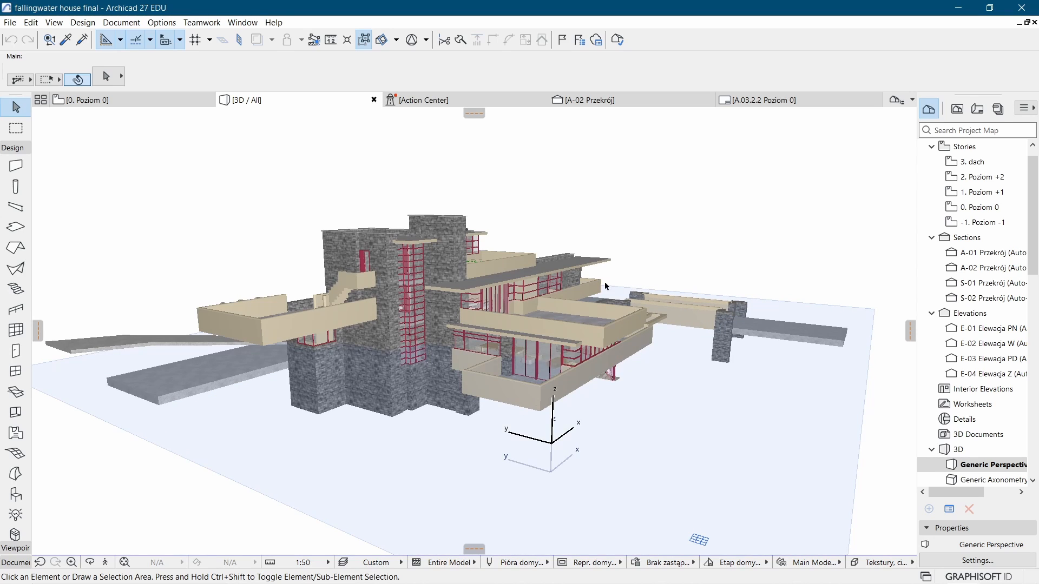
{"action": "middle_click_drag", "start_coordinate": [584, 293], "coordinate": [618, 292]}
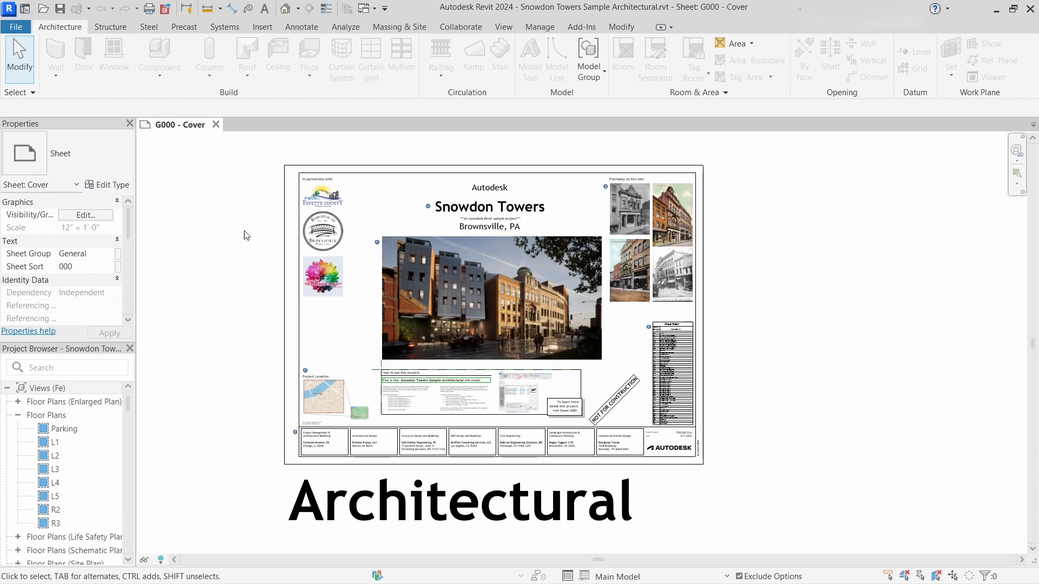
Step: In Revit, open the 3D view of the Snowdon Towers project and start its export to FBX
{"action": "scroll", "coordinate": [235, 226], "scroll_direction": "up", "scroll_amount": 1}
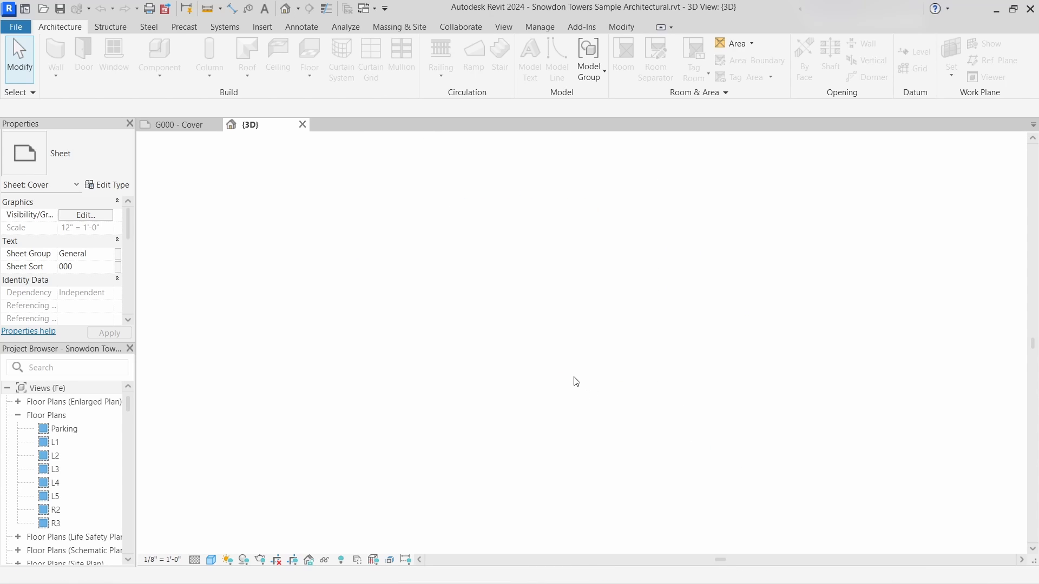
{"action": "scroll", "coordinate": [475, 303], "scroll_direction": "up", "scroll_amount": 3}
{"action": "scroll", "coordinate": [518, 291], "scroll_direction": "up", "scroll_amount": 2}
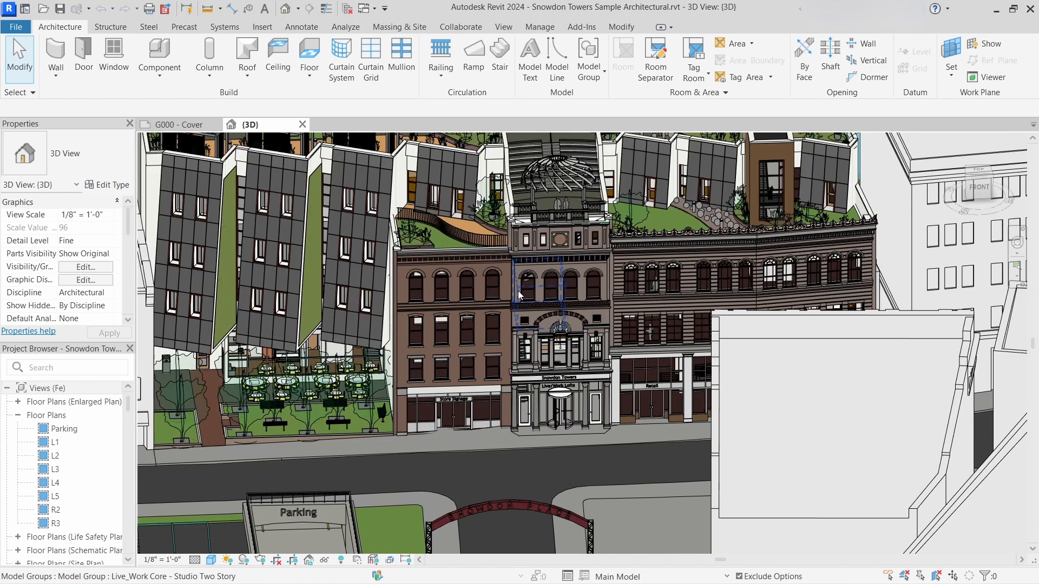
{"action": "scroll", "coordinate": [517, 291], "scroll_direction": "down", "scroll_amount": 1}
{"action": "scroll", "coordinate": [792, 333], "scroll_direction": "down", "scroll_amount": 3}
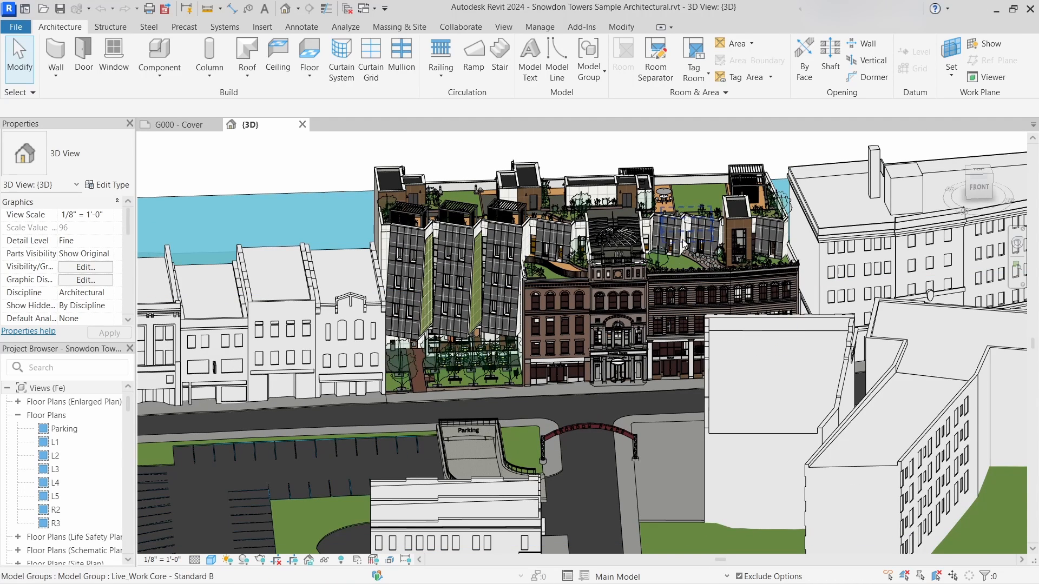
{"action": "left_click", "coordinate": [28, 32]}
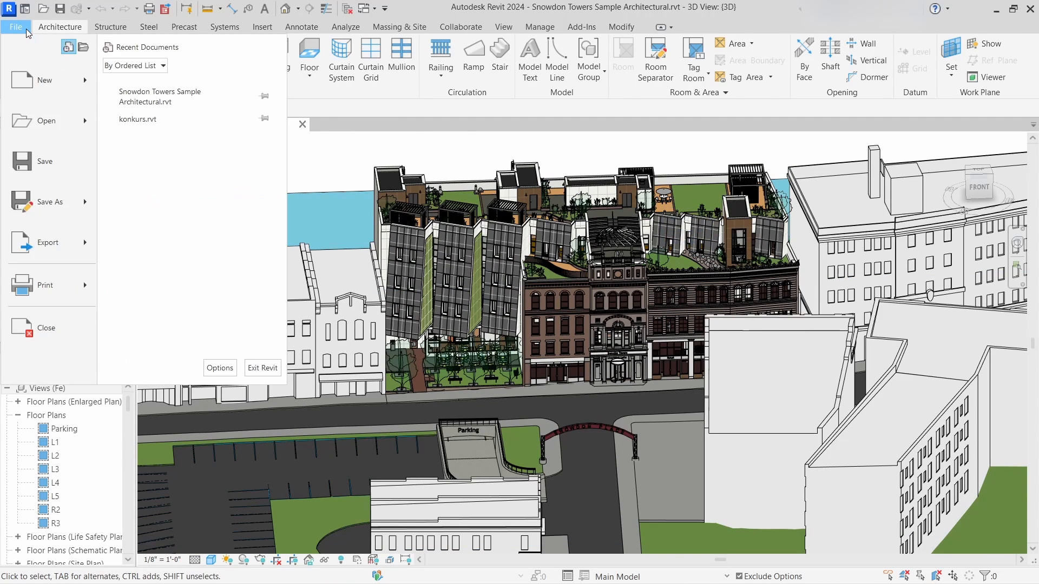
{"action": "mouse_move", "coordinate": [66, 243]}
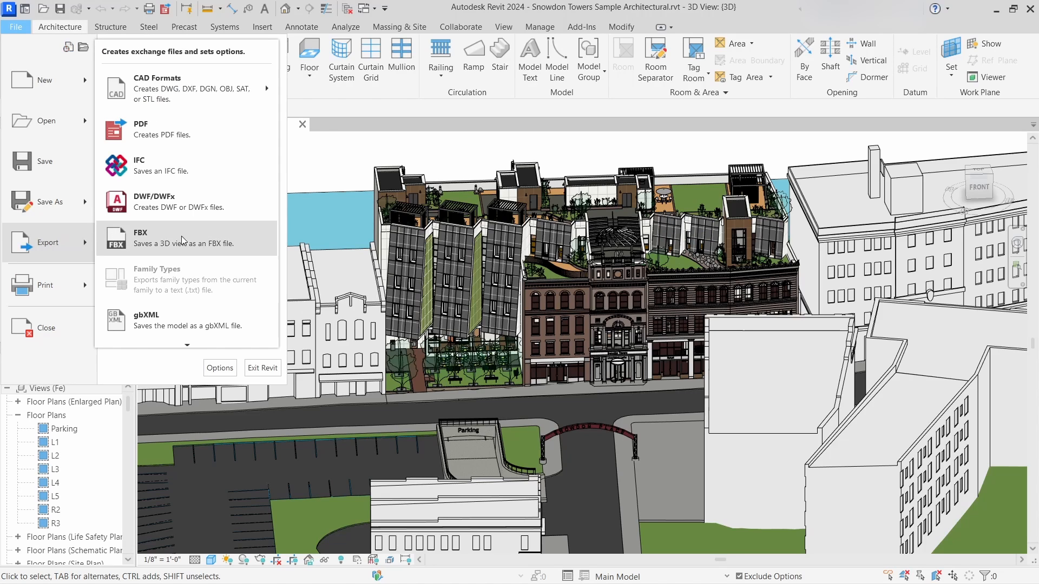
{"action": "left_click", "coordinate": [171, 243]}
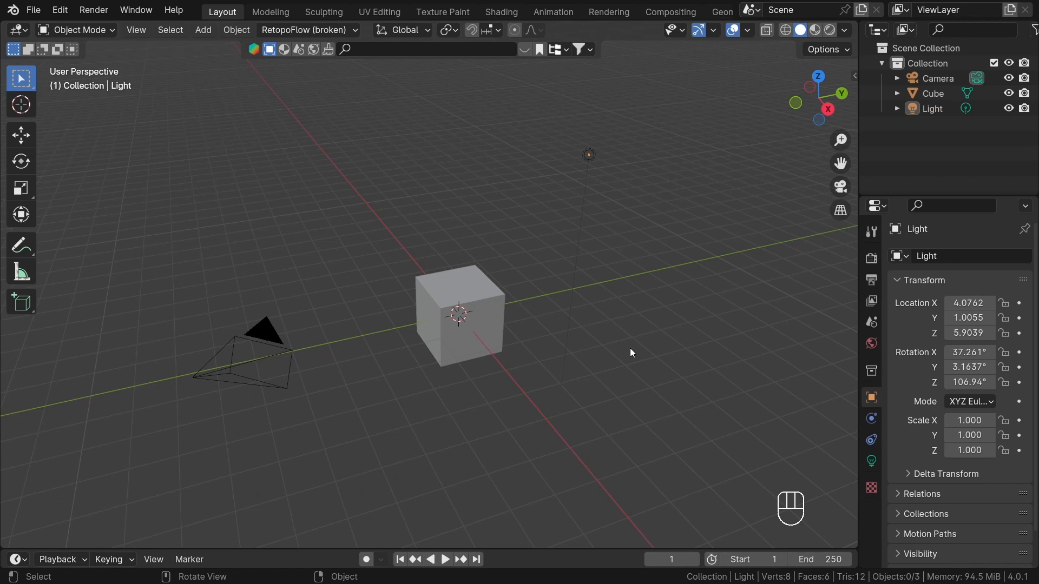
Step: Switch to Blender and delete the default light from the scene
{"action": "middle_click_drag", "start_coordinate": [619, 334], "coordinate": [601, 330]}
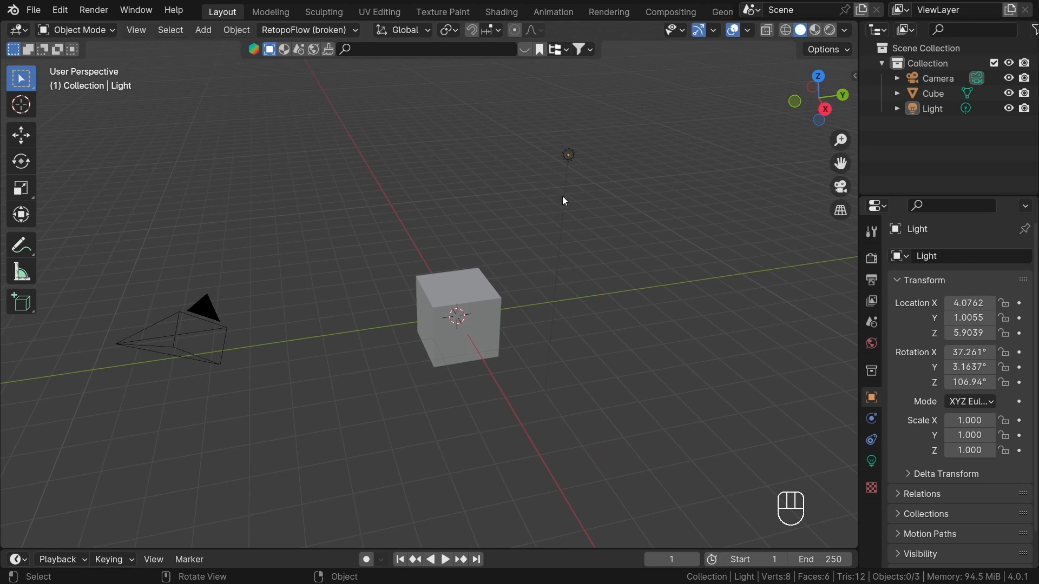
{"action": "left_click", "coordinate": [564, 156]}
{"action": "key", "text": "x"}
{"action": "left_click", "coordinate": [592, 176]}
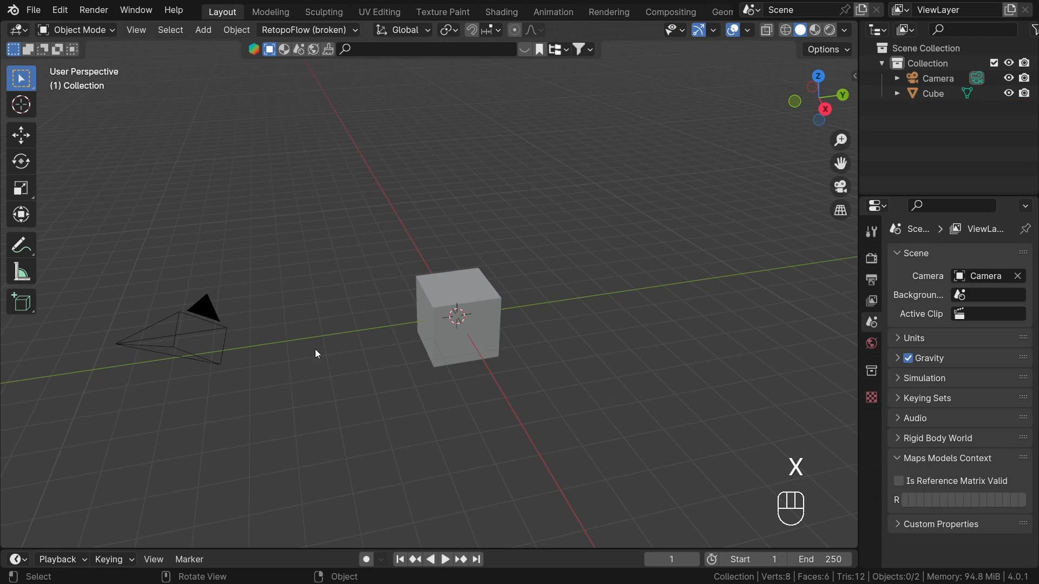
Step: Hide the default camera and the cube together
{"action": "left_click", "coordinate": [210, 306]}
{"action": "left_click", "coordinate": [432, 314], "text": "shift"}
{"action": "key", "text": "h"}
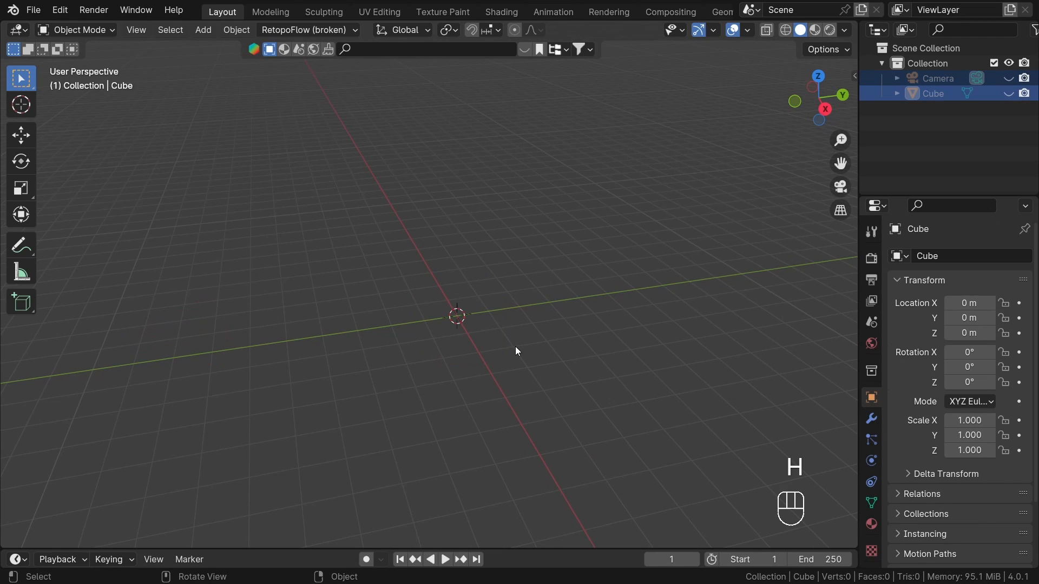
Step: Import the "fallingwater house final" file as a Wavefront OBJ, using the default import settings
{"action": "middle_click_drag", "start_coordinate": [676, 372], "coordinate": [395, 284]}
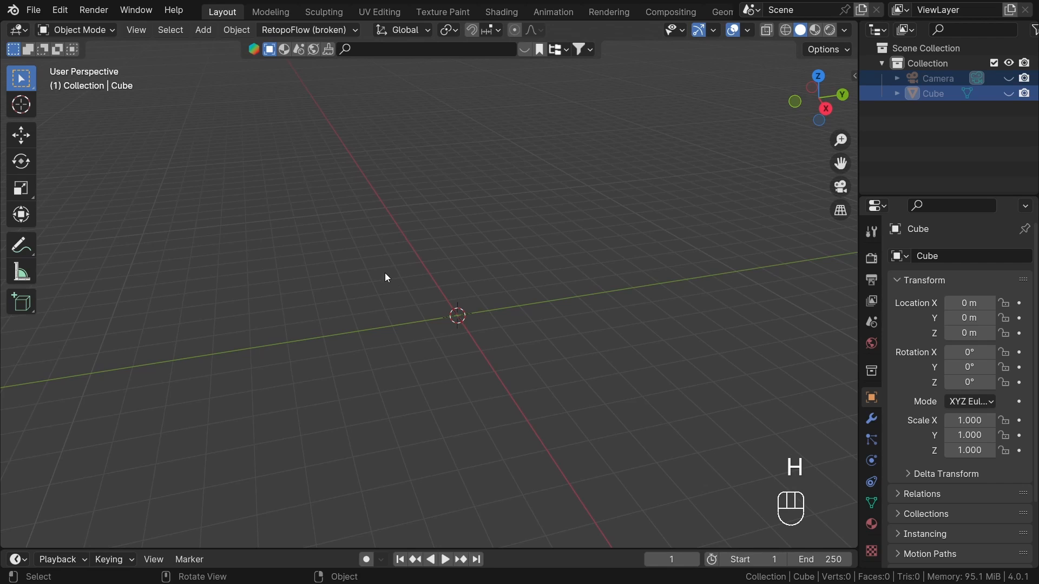
{"action": "middle_click_drag", "start_coordinate": [460, 275], "coordinate": [438, 281]}
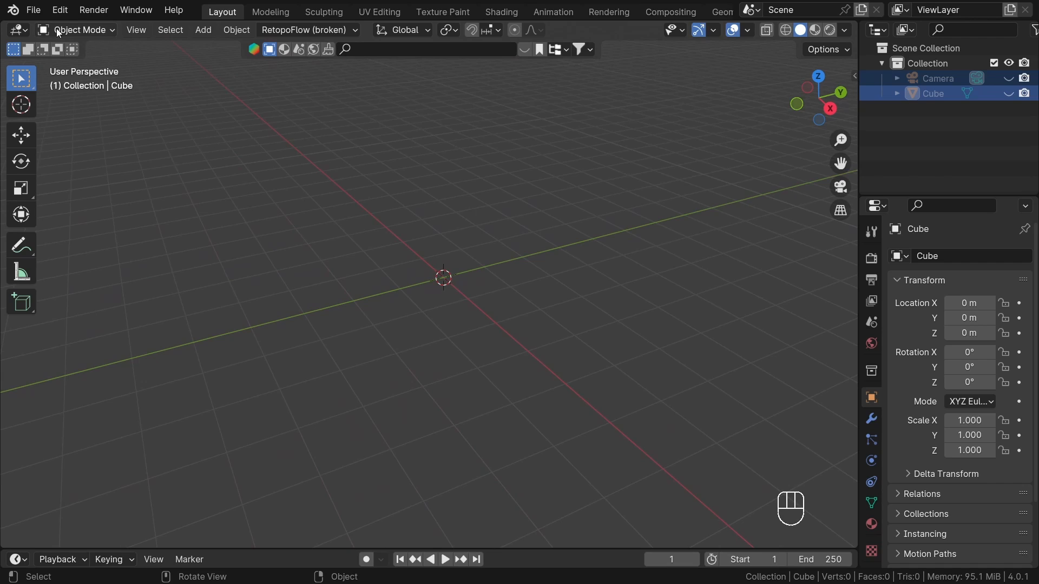
{"action": "left_click", "coordinate": [35, 10]}
{"action": "mouse_move", "coordinate": [79, 224]}
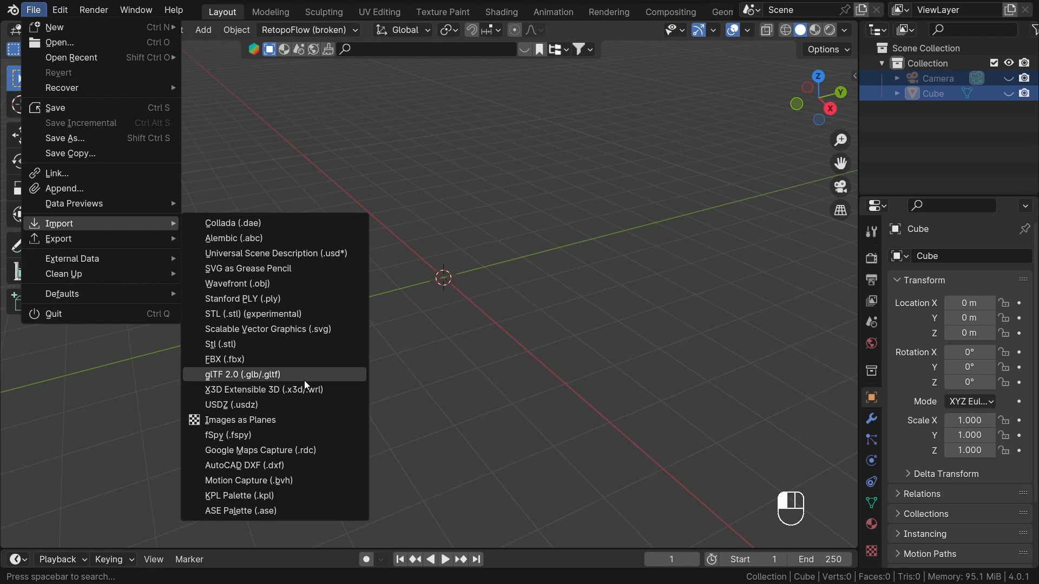
{"action": "left_click", "coordinate": [309, 284]}
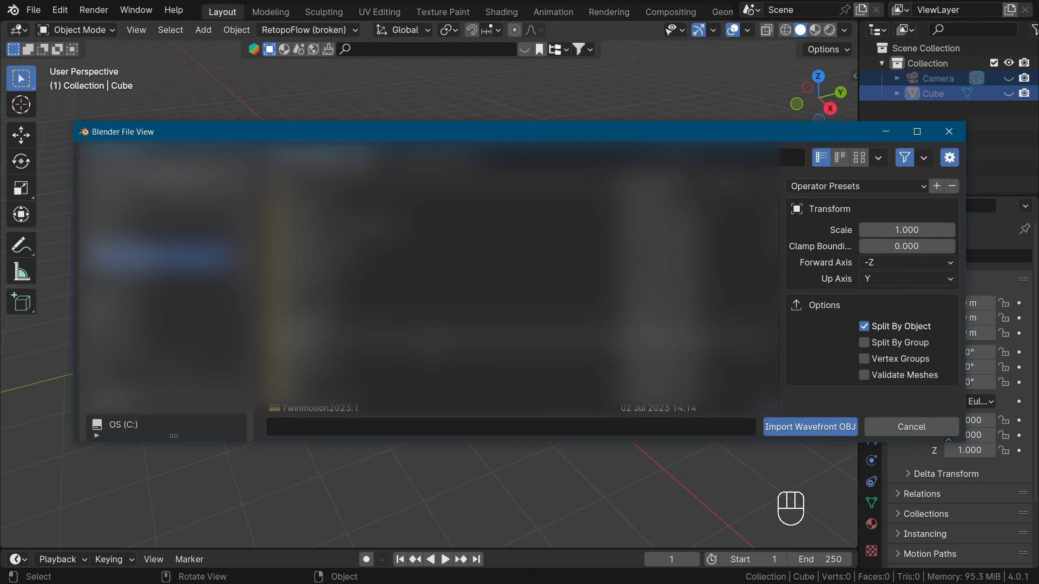
{"action": "scroll", "coordinate": [427, 282], "scroll_direction": "down", "scroll_amount": 5}
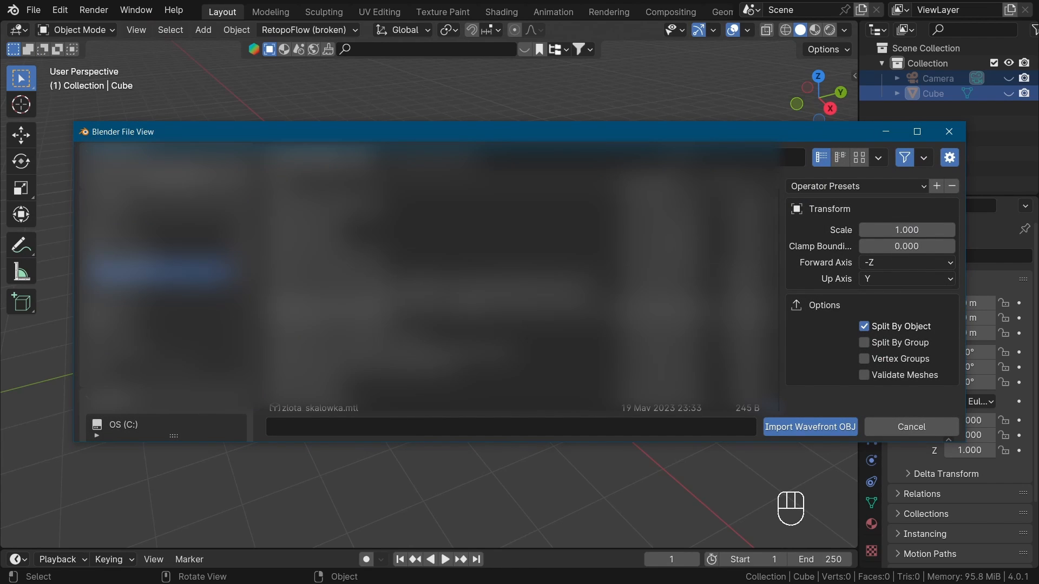
{"action": "left_click", "coordinate": [432, 310]}
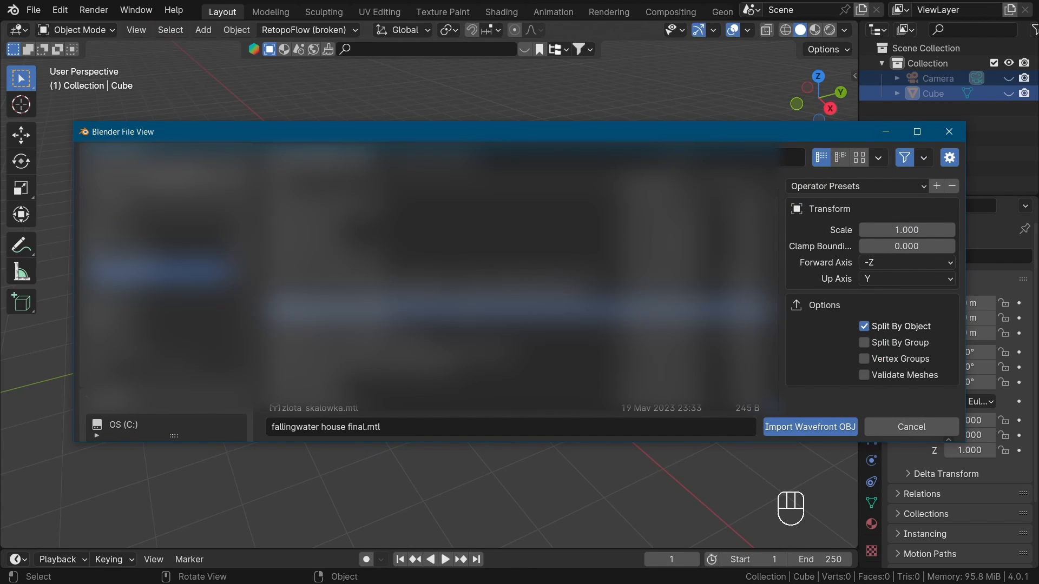
{"action": "left_click", "coordinate": [821, 428]}
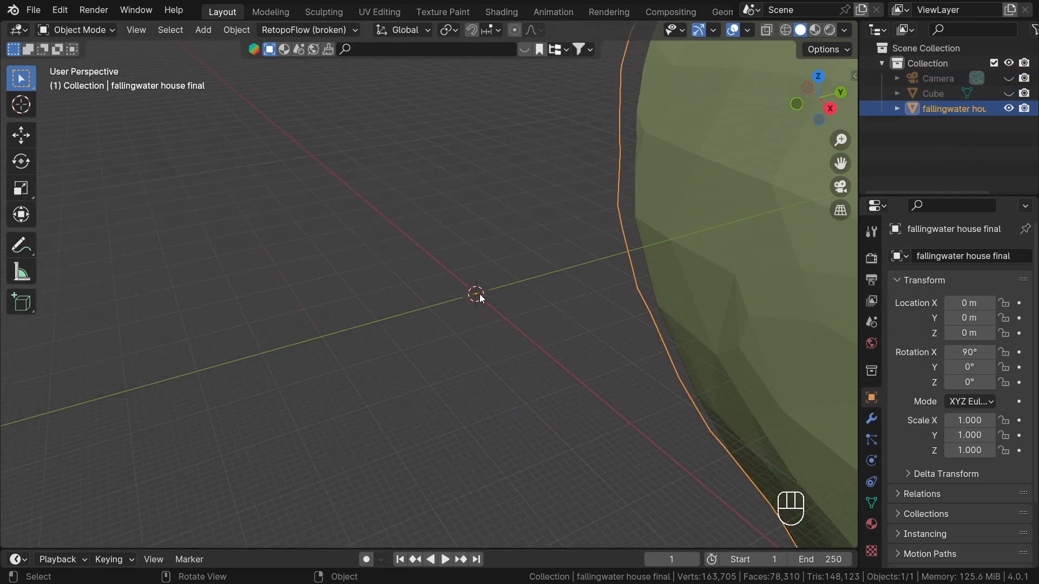
Step: Display the imported house's transform values and dimensions, and scale the whole model by 0.01
{"action": "middle_click_drag", "start_coordinate": [480, 297], "coordinate": [565, 298]}
{"action": "key", "text": "n"}
{"action": "left_click", "coordinate": [848, 80]}
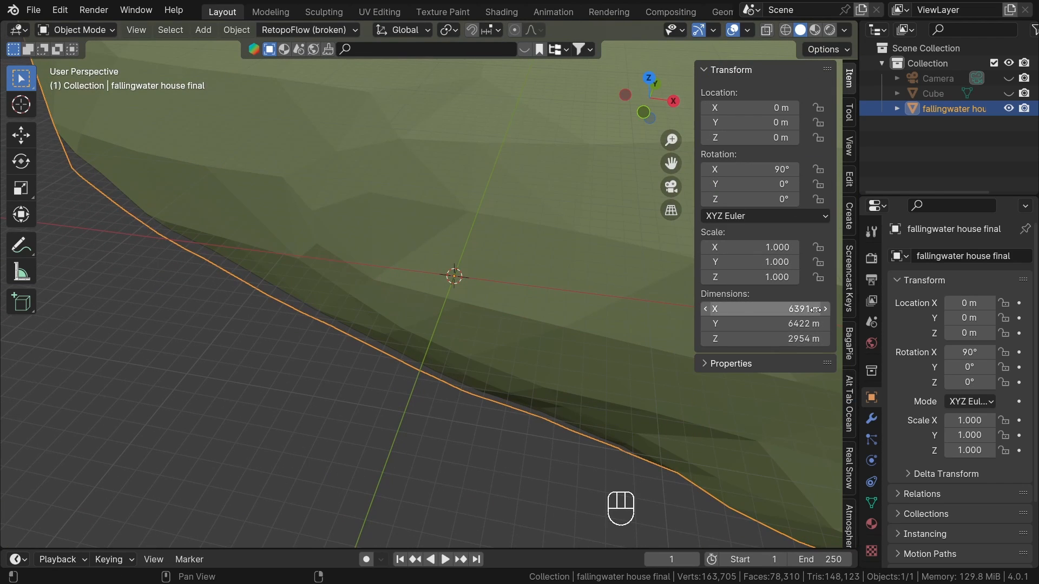
{"action": "middle_click_drag", "start_coordinate": [580, 284], "coordinate": [477, 280]}
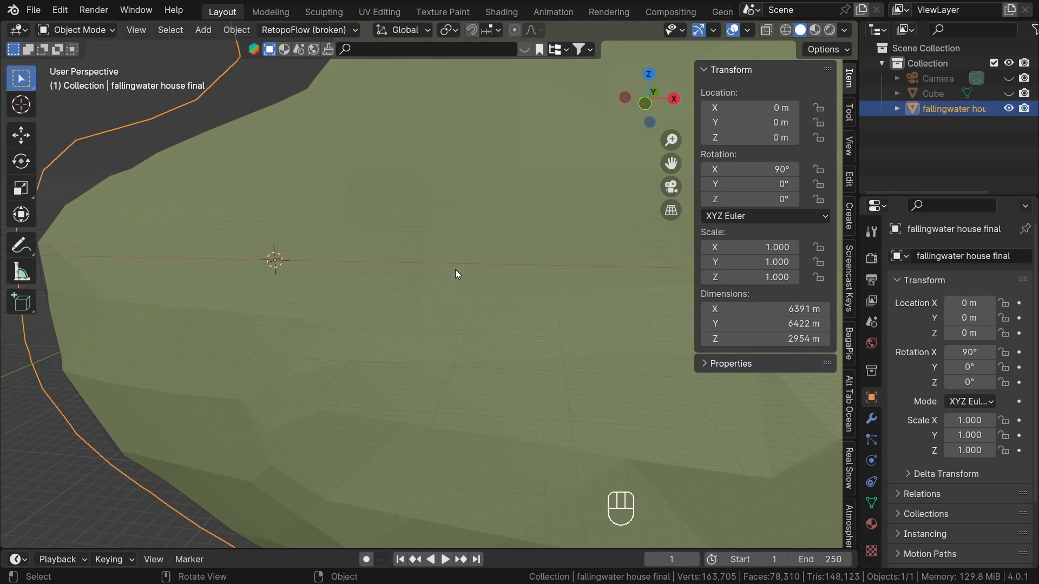
{"action": "type", "text": "s0"}
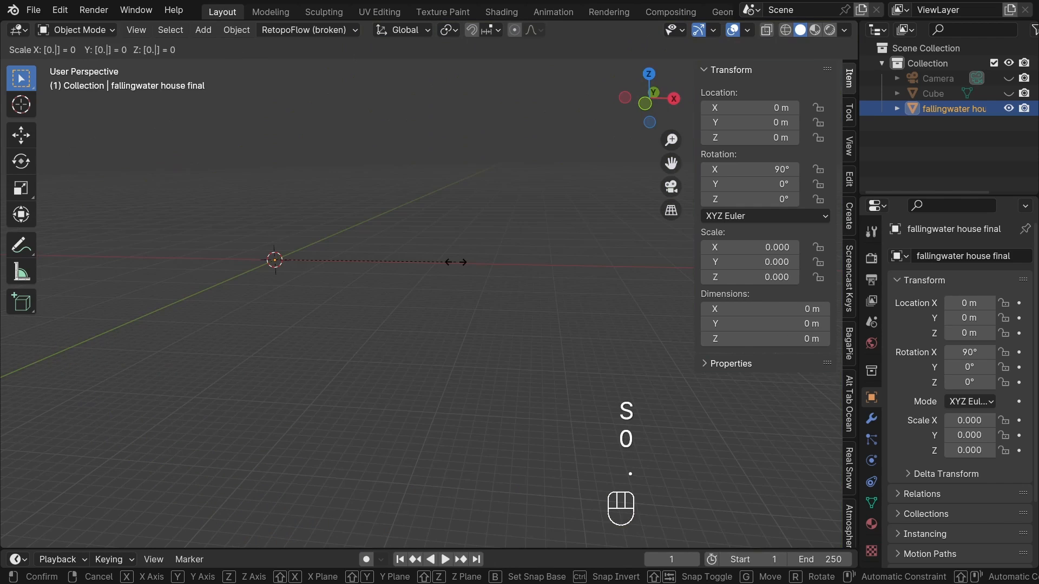
{"action": "type", "text": ".01"}
{"action": "left_click", "coordinate": [456, 262]}
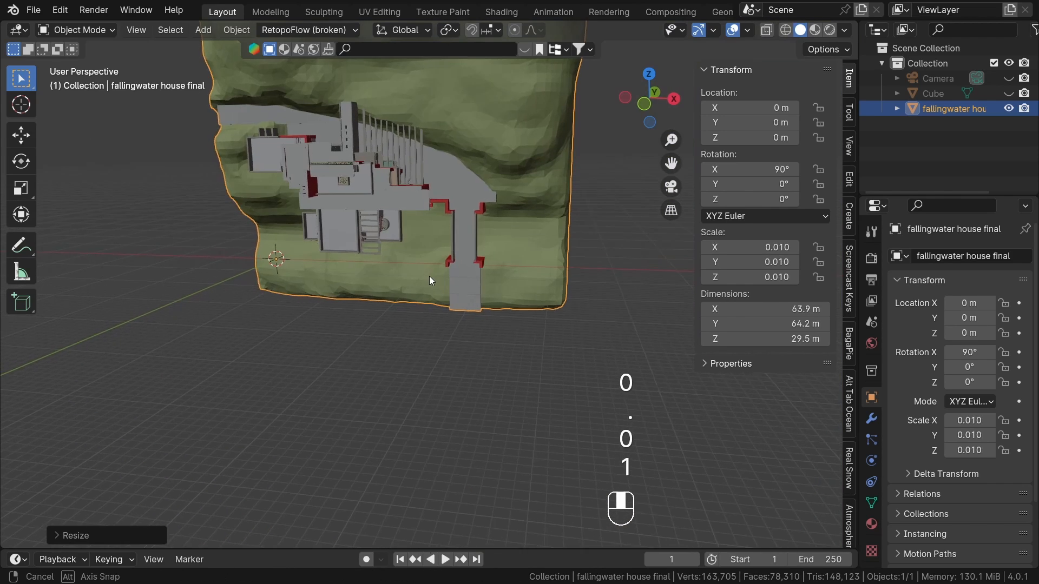
Step: Rotate the imported house model -90 degrees about the global X axis so the terrain lies flat
{"action": "middle_click_drag", "start_coordinate": [429, 275], "coordinate": [541, 325]}
{"action": "middle_click_drag", "start_coordinate": [605, 313], "coordinate": [569, 250]}
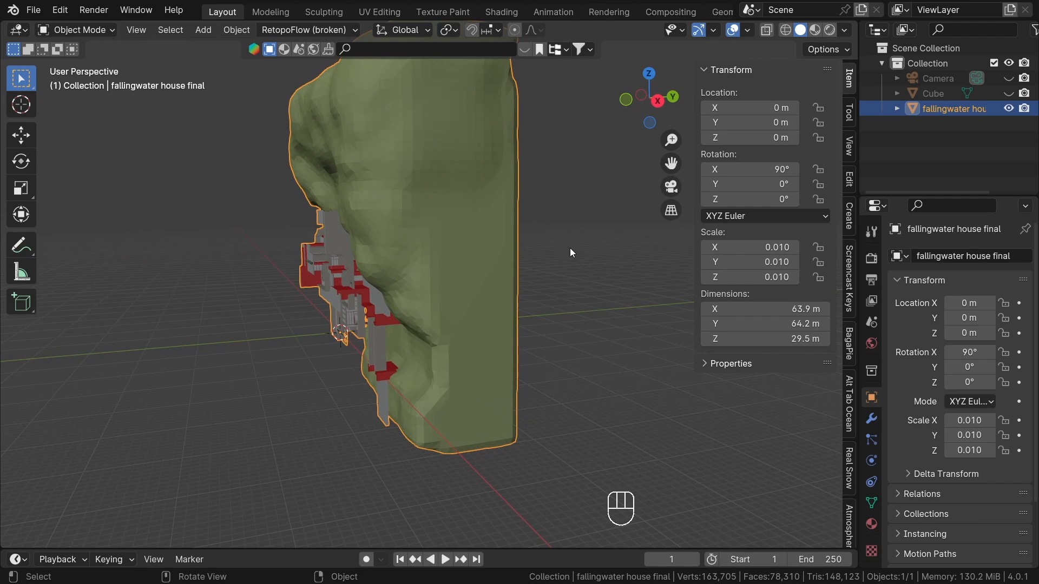
{"action": "key", "text": "r"}
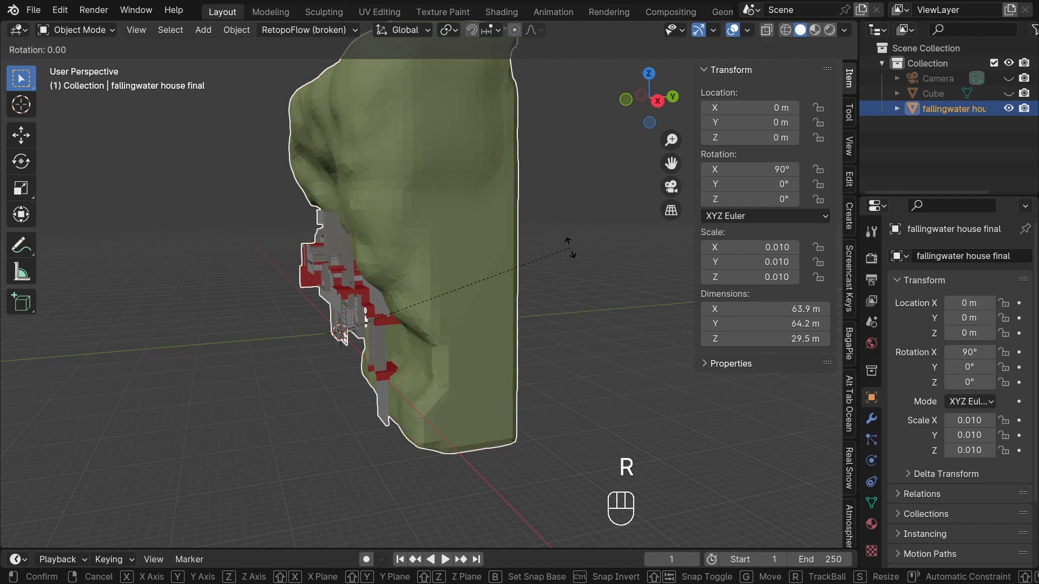
{"action": "type", "text": "x-90"}
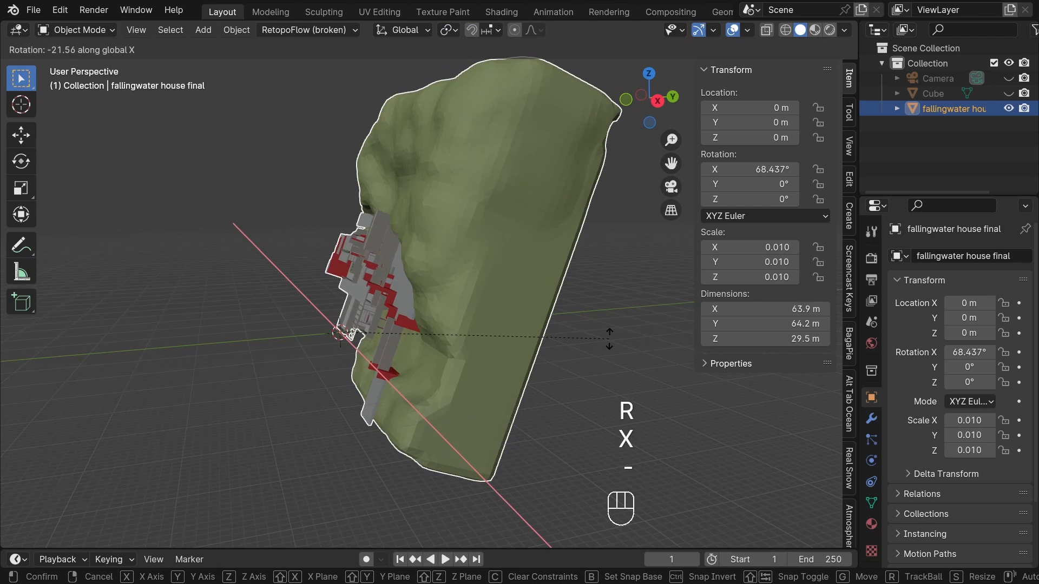
{"action": "key", "text": "Return"}
{"action": "middle_click_drag", "start_coordinate": [484, 287], "coordinate": [449, 368]}
{"action": "left_click", "coordinate": [601, 393]}
{"action": "left_click", "coordinate": [565, 355]}
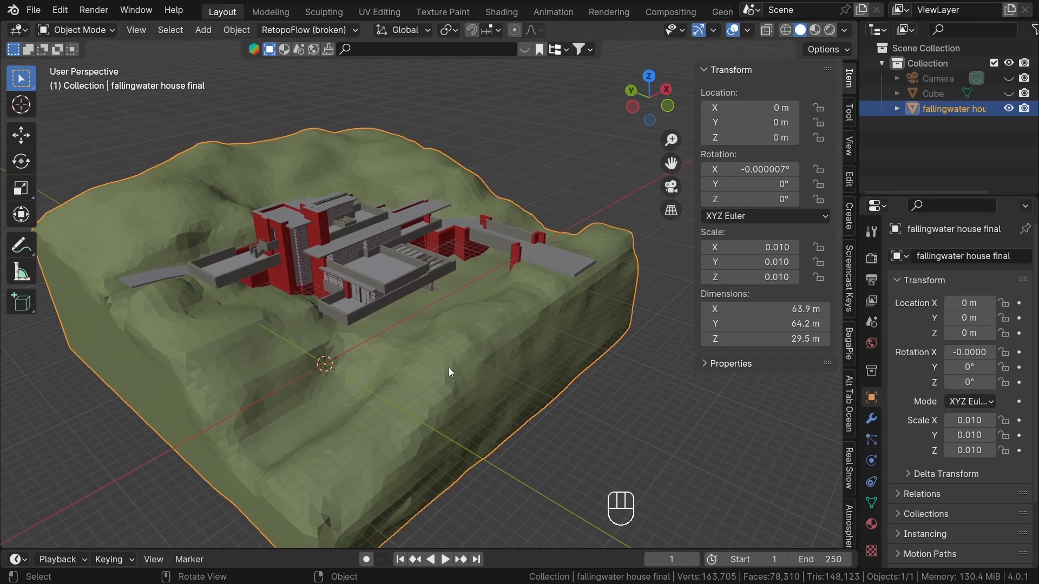
{"action": "middle_click_drag", "start_coordinate": [441, 324], "coordinate": [458, 300]}
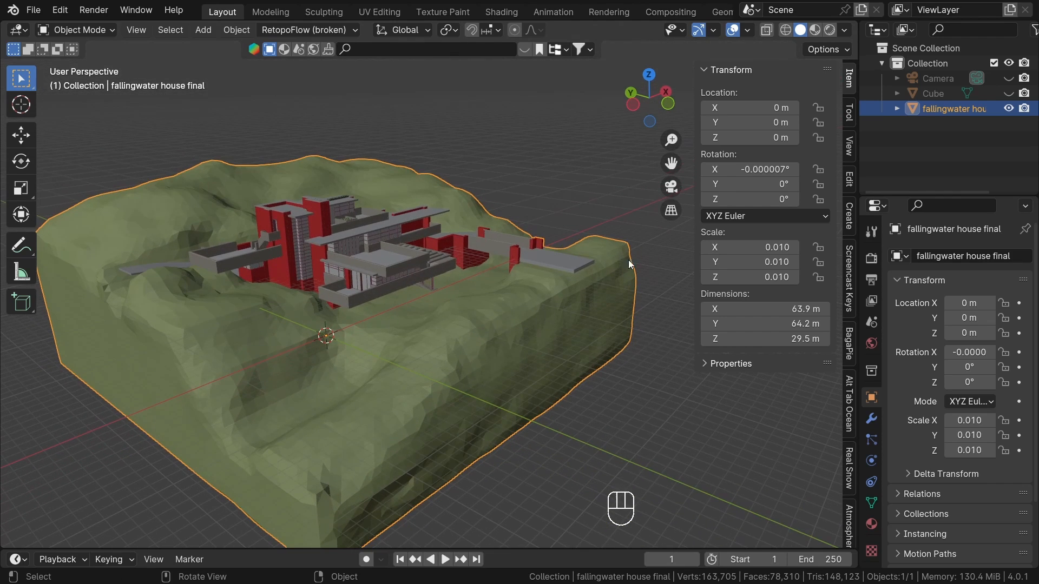
Step: Hide the house model and the transform sidebar, and import a city building model in FBX format
{"action": "key", "text": "h"}
{"action": "key", "text": "n"}
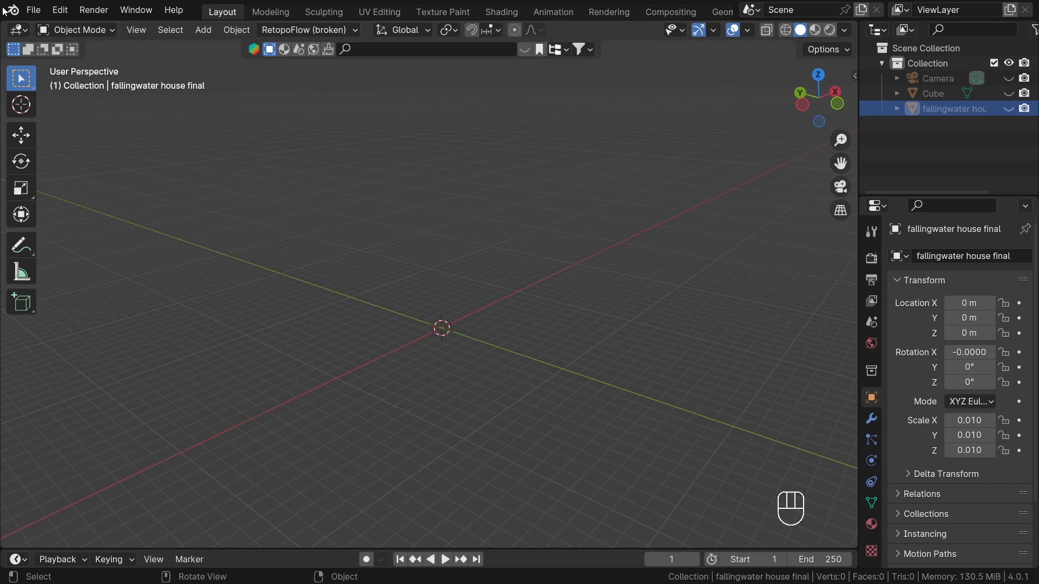
{"action": "left_click", "coordinate": [31, 10]}
{"action": "mouse_move", "coordinate": [87, 224]}
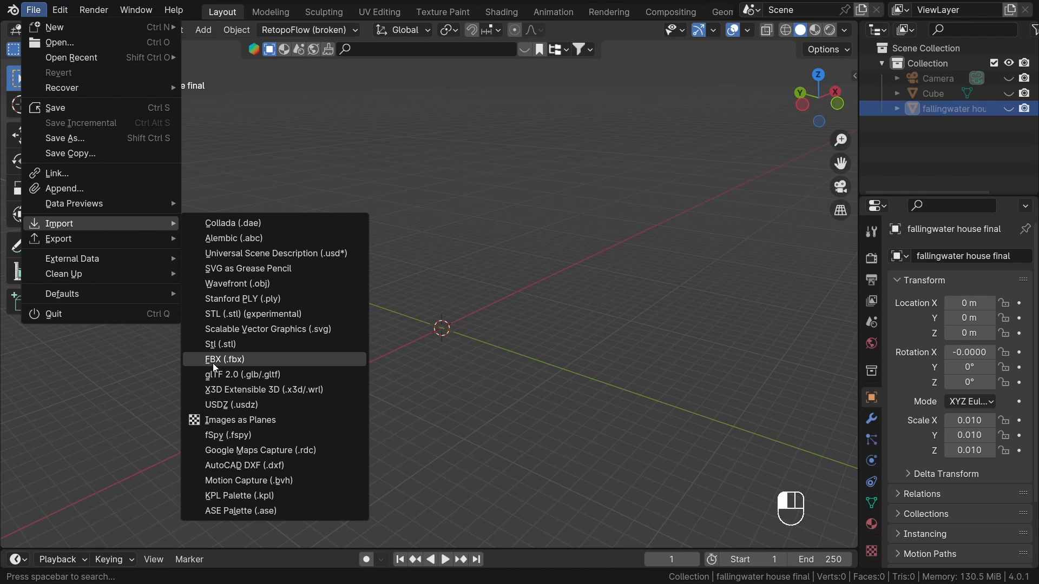
{"action": "left_click", "coordinate": [306, 360]}
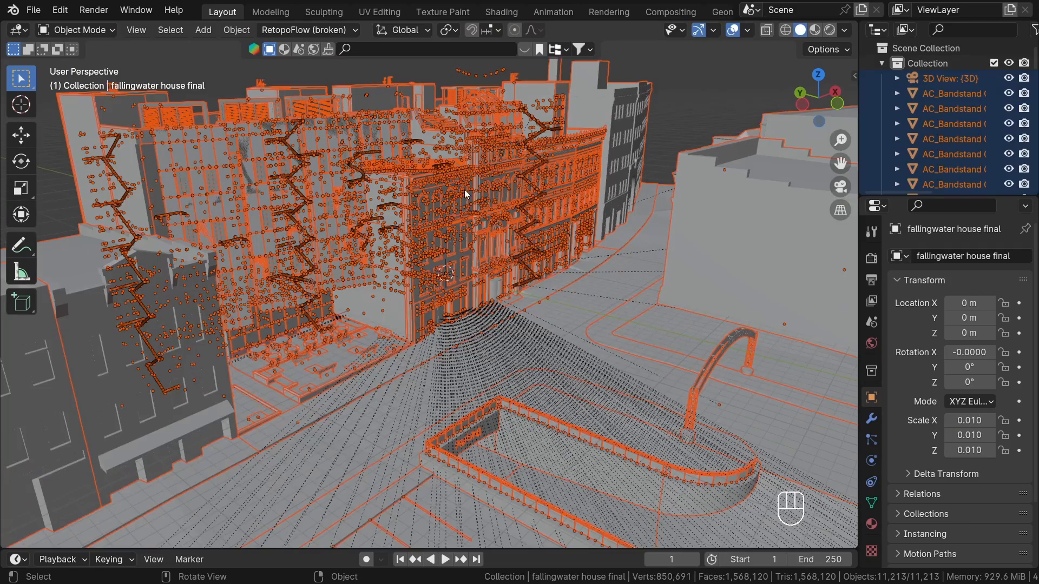
Step: Examine the imported FBX building's facade, roof and separate wall objects from several angles
{"action": "middle_click_drag", "start_coordinate": [443, 245], "coordinate": [407, 134]}
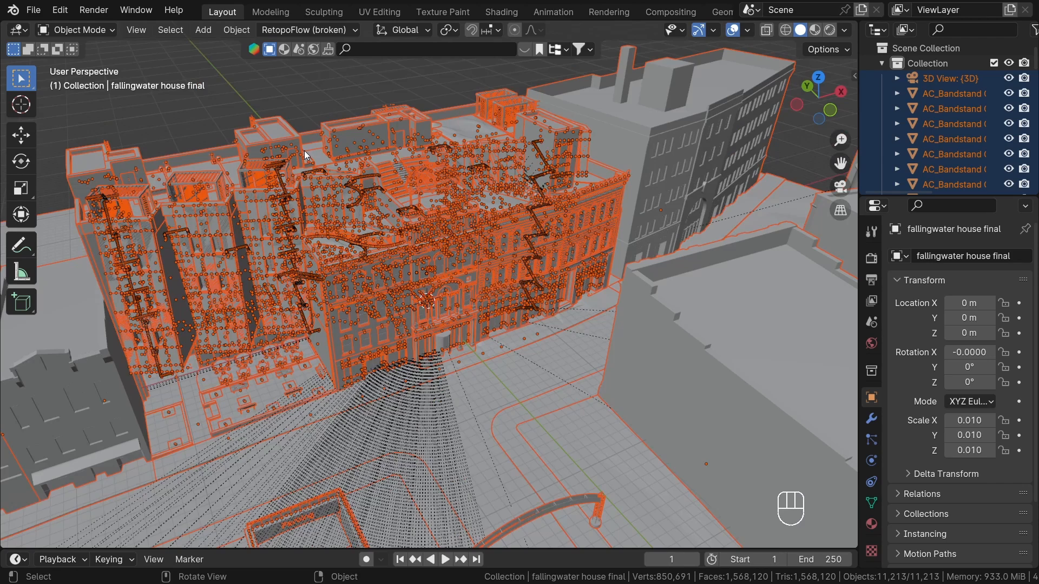
{"action": "left_click", "coordinate": [402, 135]}
{"action": "scroll", "coordinate": [401, 142], "scroll_direction": "up", "scroll_amount": 4}
{"action": "middle_click_drag", "start_coordinate": [400, 219], "coordinate": [352, 198]}
{"action": "left_click", "coordinate": [350, 204]}
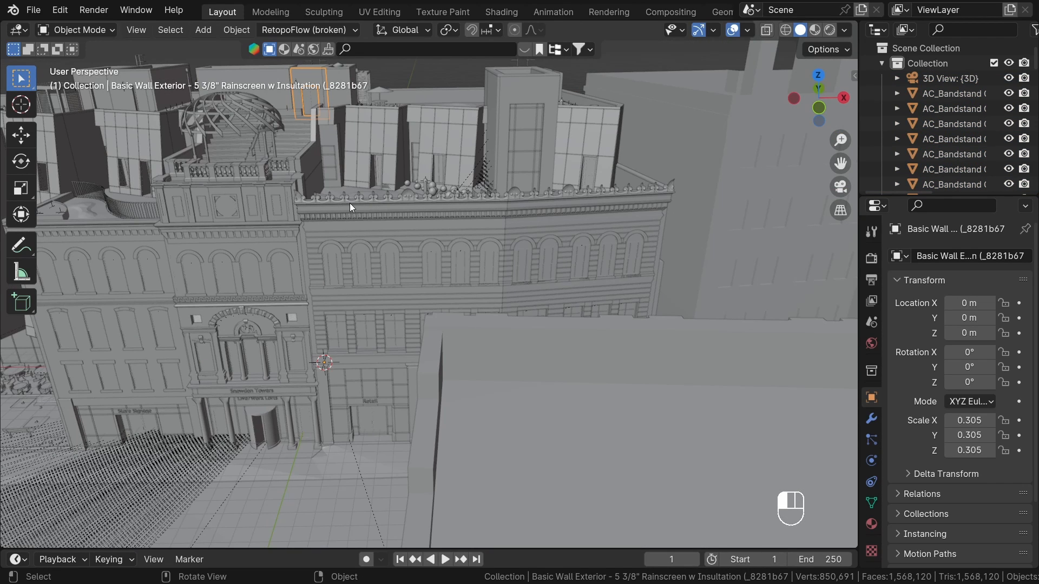
{"action": "scroll", "coordinate": [349, 203], "scroll_direction": "down", "scroll_amount": 8}
{"action": "middle_click_drag", "start_coordinate": [349, 203], "coordinate": [576, 298]}
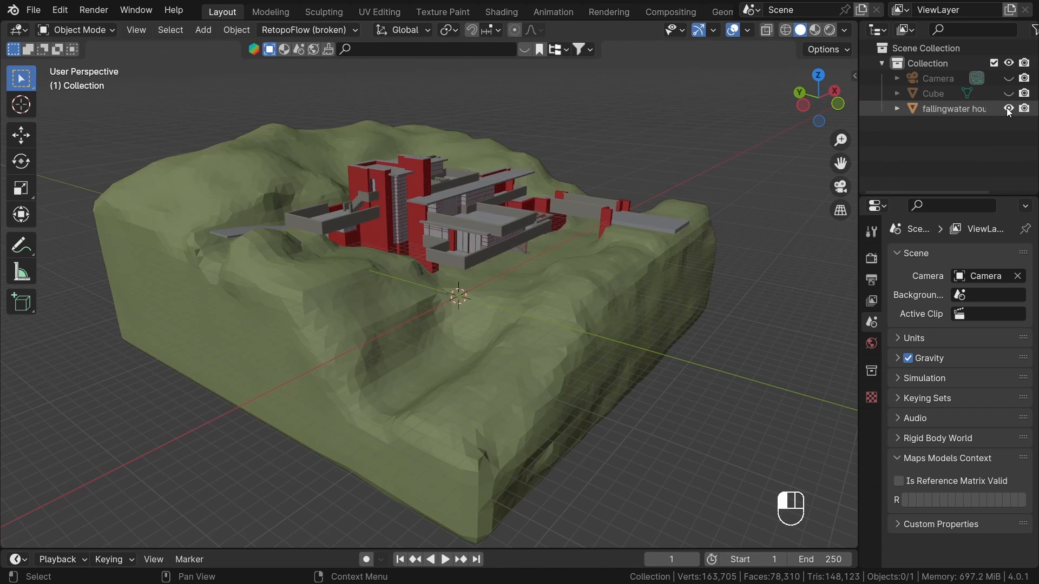
Step: Open the house mesh in Edit Mode, try selecting the faces that use its first material, and clear the selection
{"action": "middle_click_drag", "start_coordinate": [648, 226], "coordinate": [590, 315]}
{"action": "left_click", "coordinate": [649, 332]}
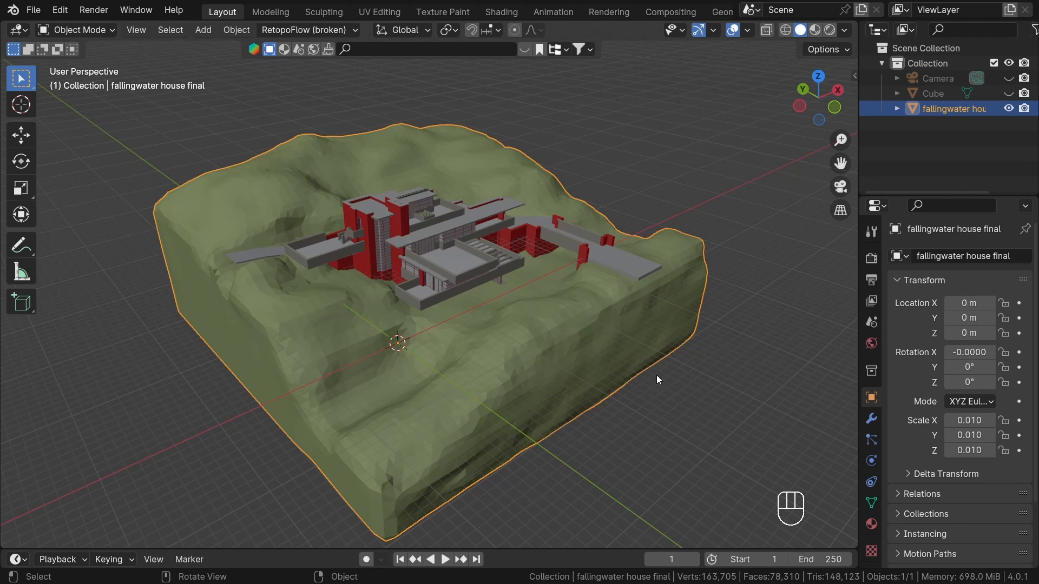
{"action": "middle_click_drag", "start_coordinate": [638, 354], "coordinate": [613, 368]}
{"action": "middle_click_drag", "start_coordinate": [606, 324], "coordinate": [368, 322]}
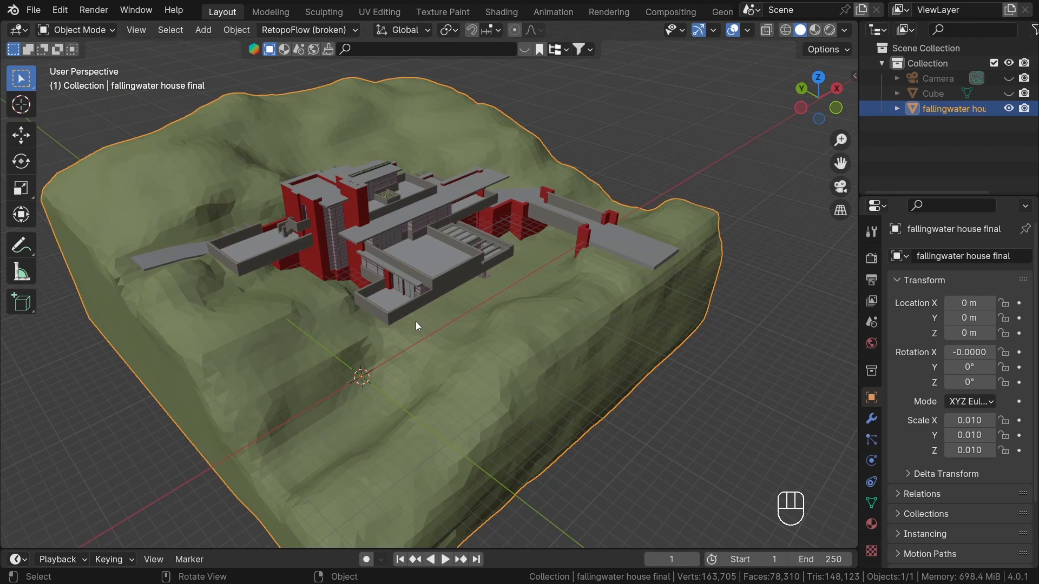
{"action": "key", "text": "Tab"}
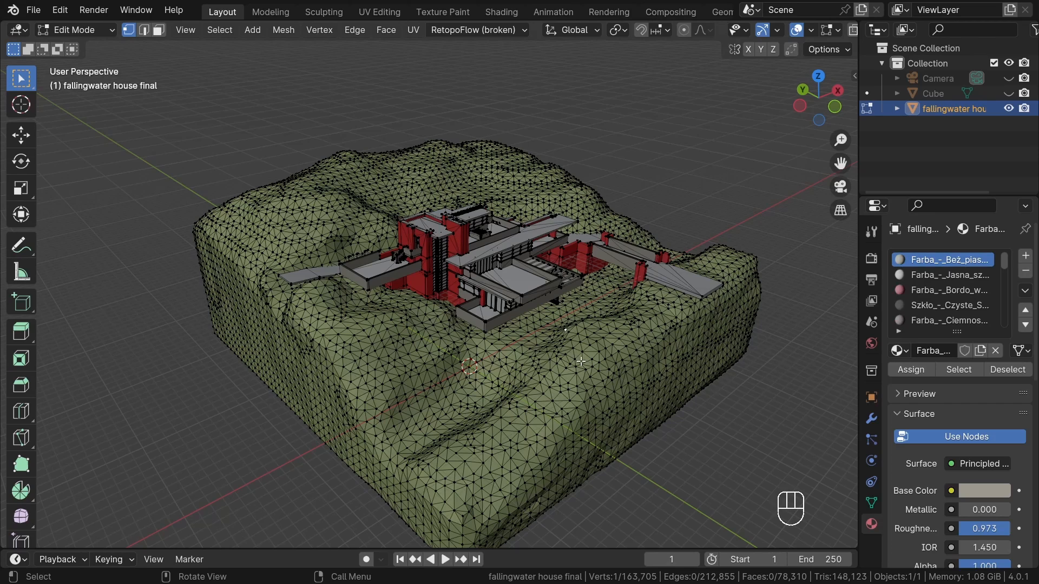
{"action": "scroll", "coordinate": [580, 361], "scroll_direction": "up", "scroll_amount": 2}
{"action": "left_click", "coordinate": [944, 374]}
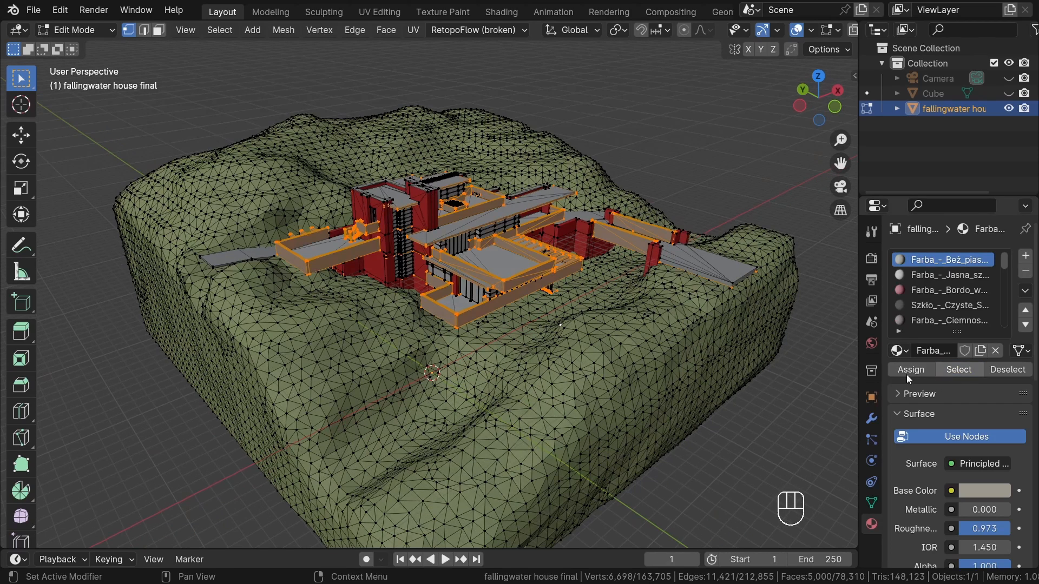
{"action": "left_click", "coordinate": [687, 359]}
Step: Select all terrain faces using the Trawa_-_brązowy material, separate them into their own object, and return to Object Mode
{"action": "key", "text": "3"}
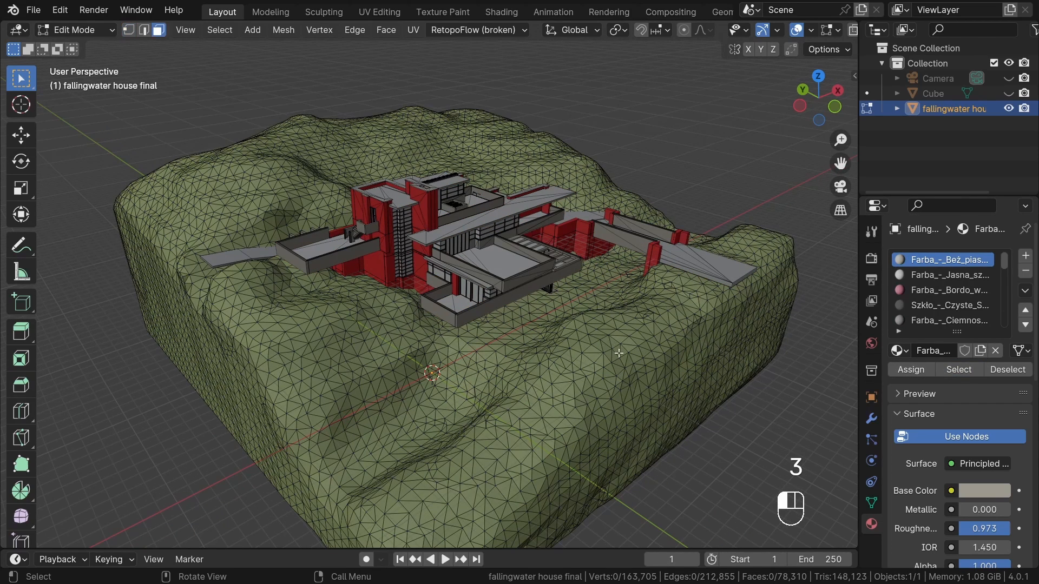
{"action": "left_click", "coordinate": [615, 339]}
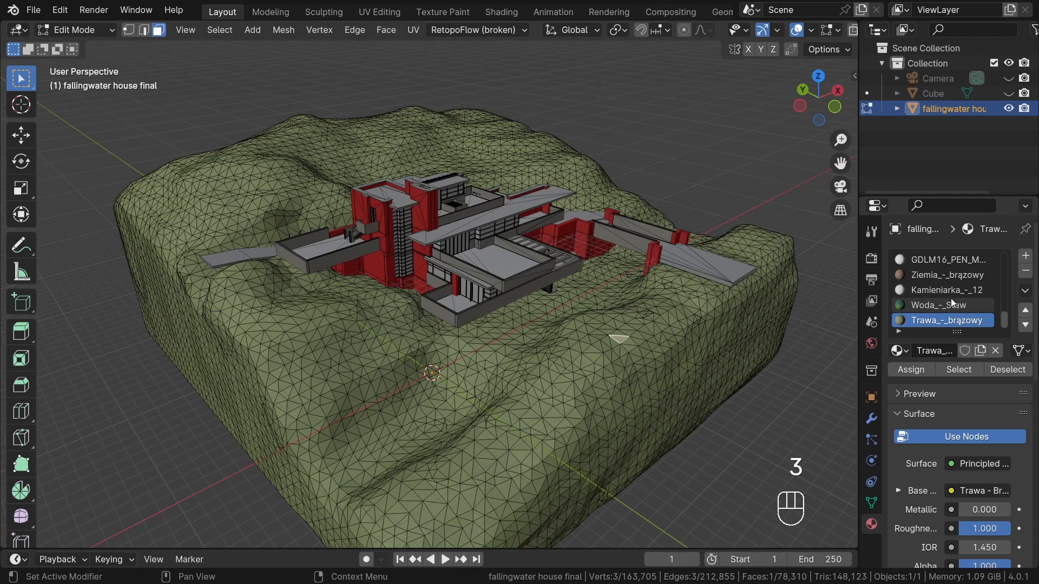
{"action": "left_click", "coordinate": [956, 373]}
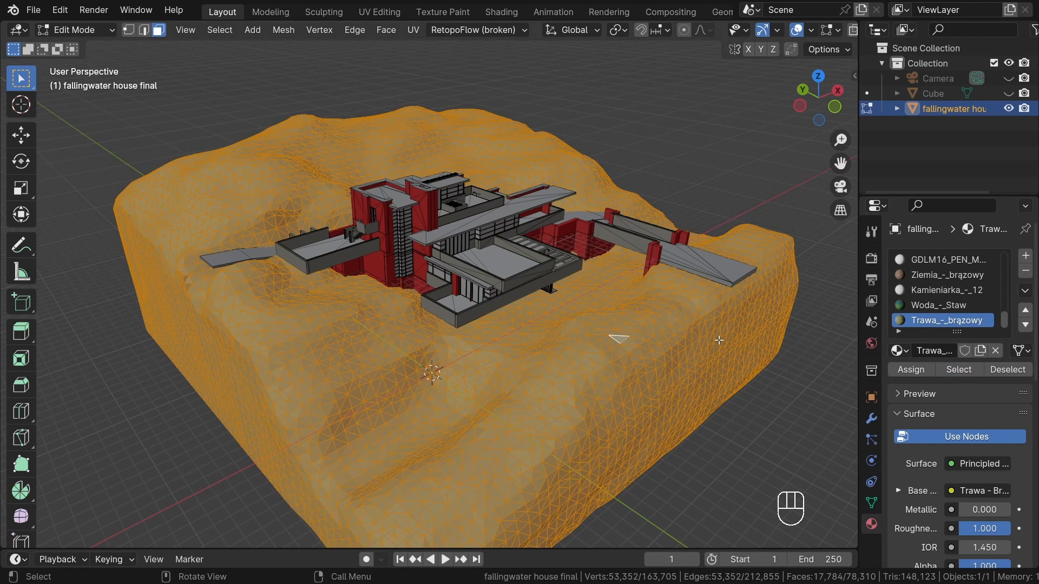
{"action": "key", "text": "p"}
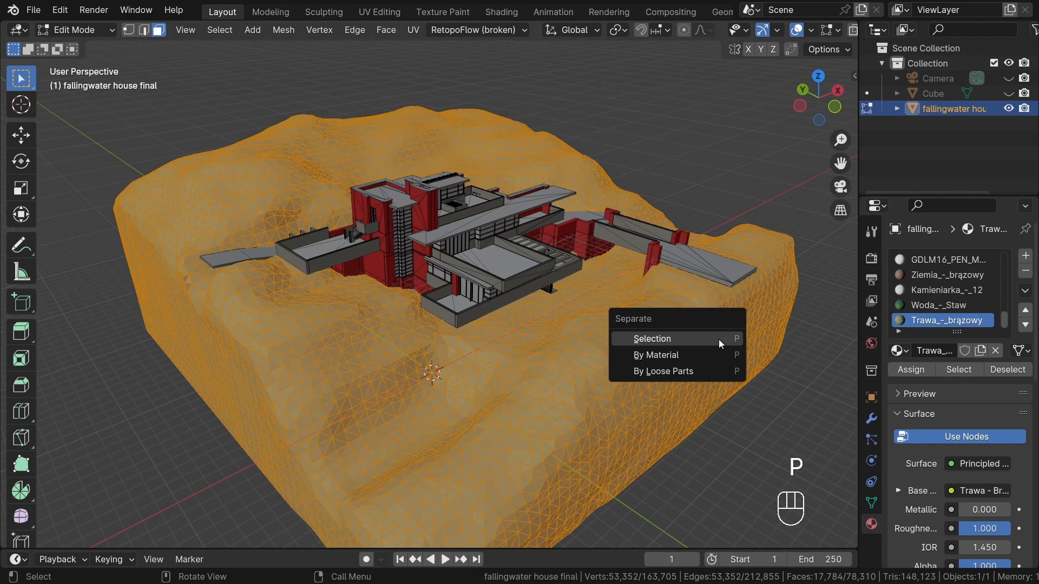
{"action": "left_click", "coordinate": [719, 340]}
{"action": "key", "text": "Tab"}
Step: Hide the separated terrain object so only the house remains in view
{"action": "left_click", "coordinate": [616, 336]}
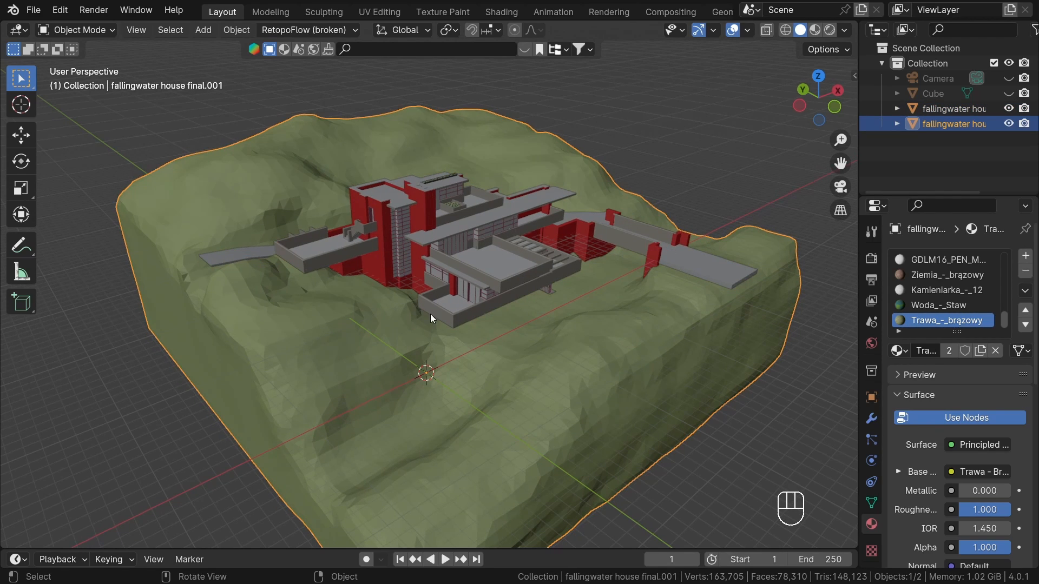
{"action": "key", "text": "h"}
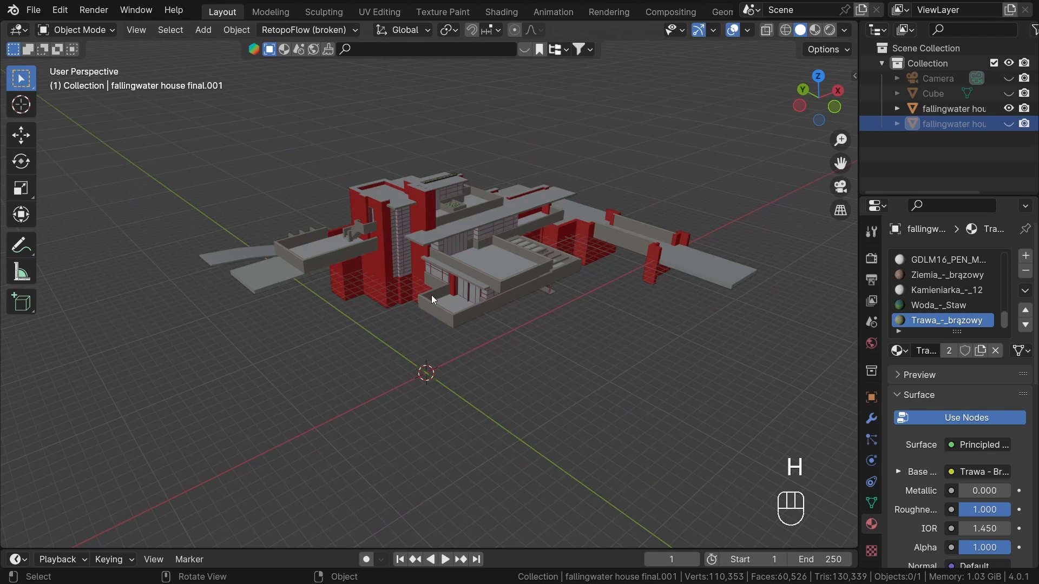
{"action": "middle_click_drag", "start_coordinate": [402, 289], "coordinate": [802, 162]}
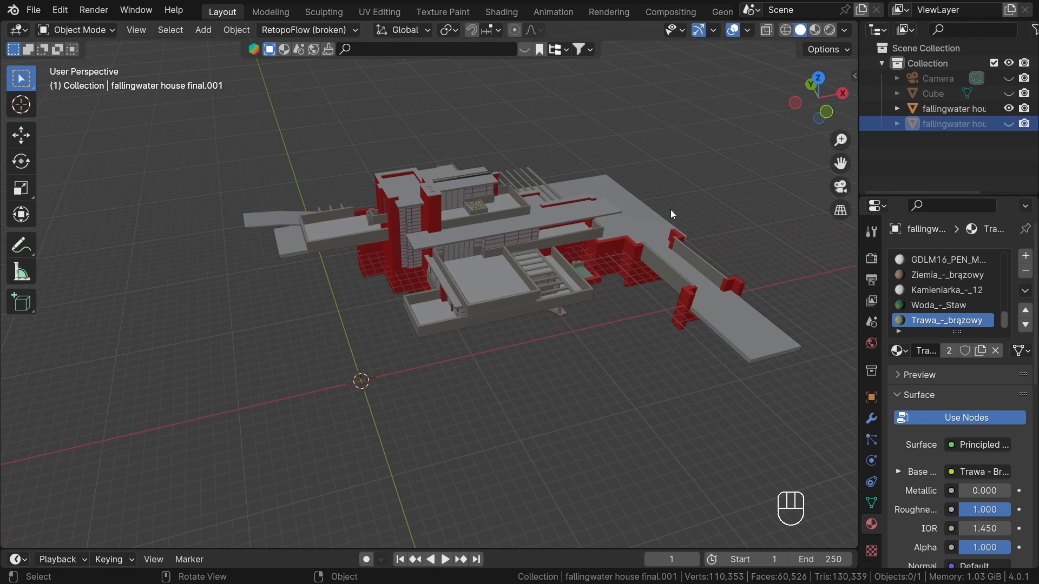
Step: Unhide the default cube and enlarge its whole mesh in Edit Mode
{"action": "left_click", "coordinate": [1009, 93]}
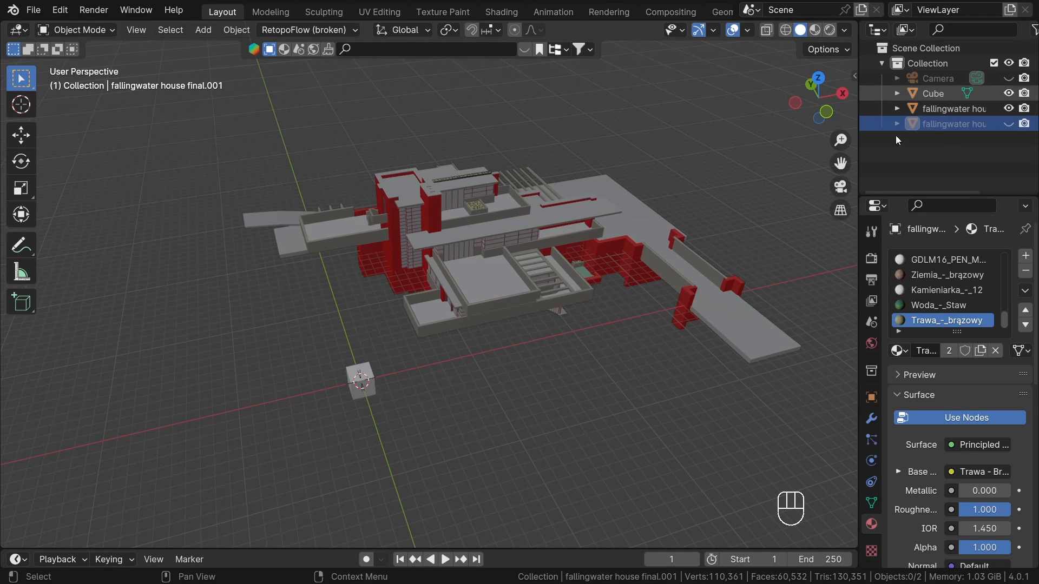
{"action": "left_click", "coordinate": [367, 381]}
{"action": "key", "text": "Tab"}
{"action": "key", "text": "a"}
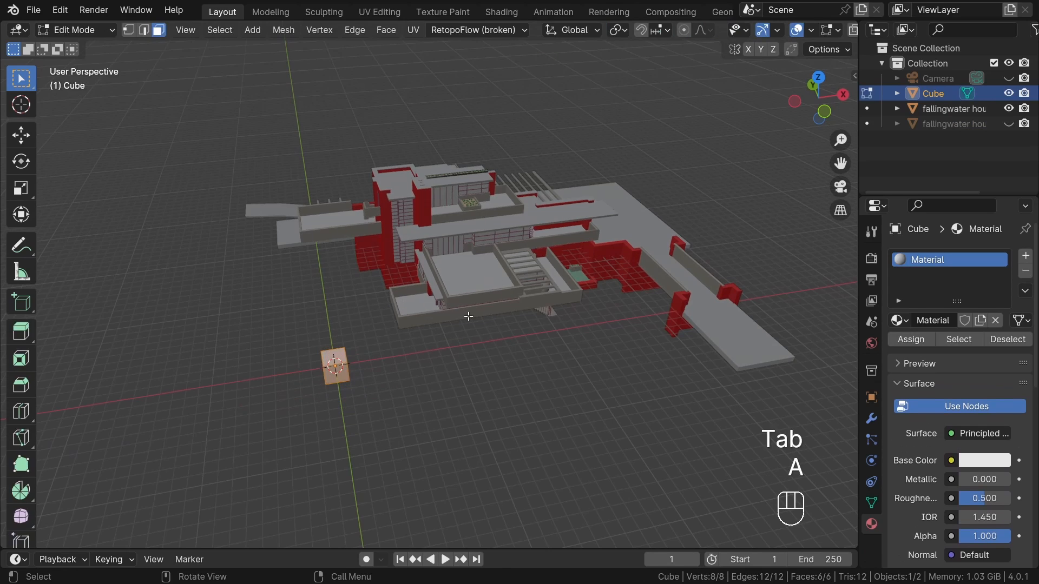
{"action": "key", "text": "s"}
{"action": "left_click", "coordinate": [482, 436]}
{"action": "scroll", "coordinate": [563, 336], "scroll_direction": "down", "scroll_amount": 6}
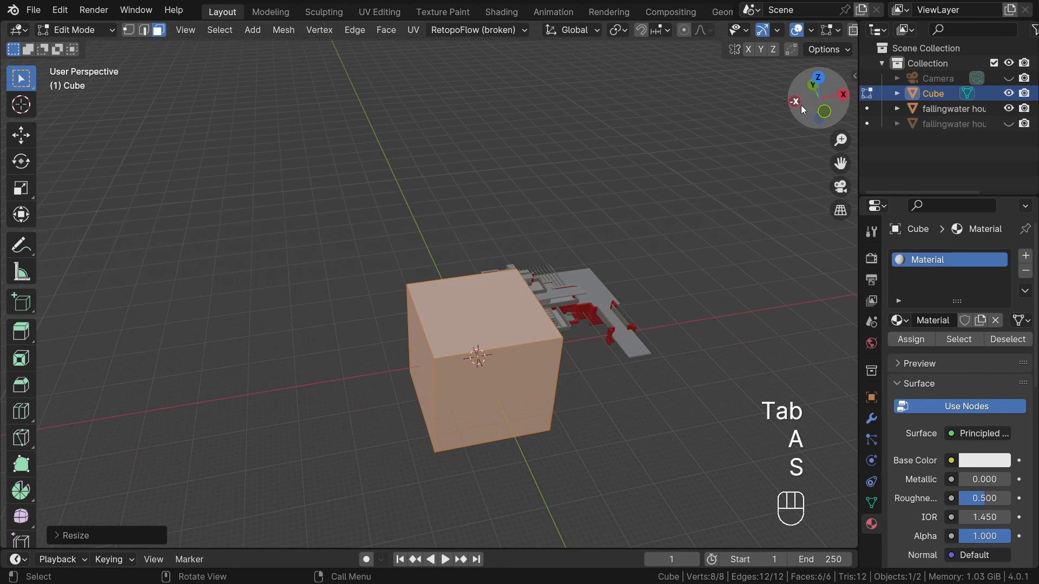
Step: Move the cube's mesh over the house in top view and scale it up to cover the house's footprint
{"action": "left_click", "coordinate": [819, 79]}
{"action": "key", "text": "z"}
{"action": "key", "text": "z"}
{"action": "key", "text": "ctrl+z"}
{"action": "key", "text": "g"}
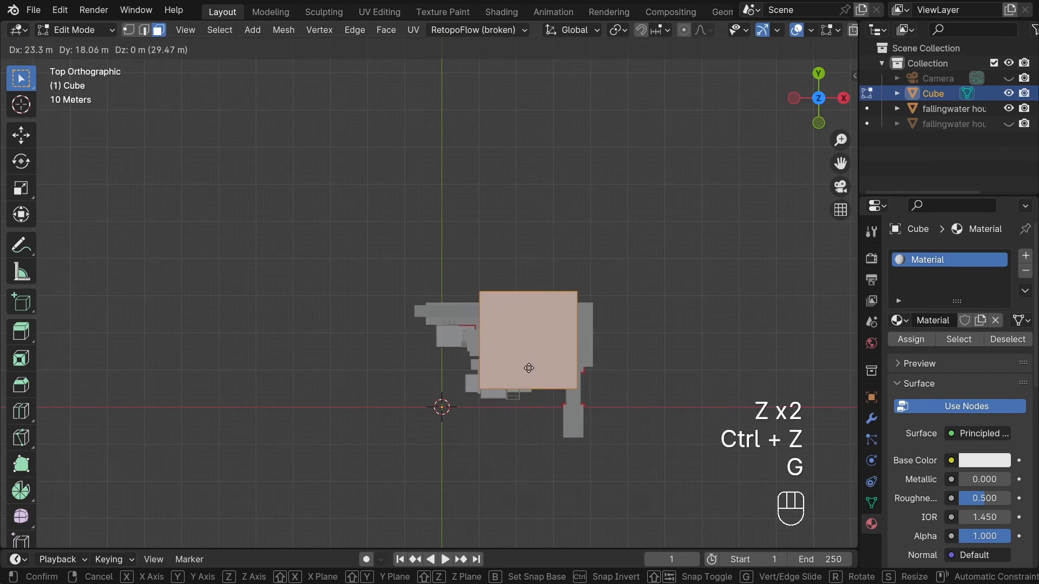
{"action": "left_click", "coordinate": [514, 377]}
{"action": "key", "text": "s"}
{"action": "left_click", "coordinate": [584, 408]}
Step: Flatten the box by scaling its mesh along the Z axis, and undo the accidental hiding of its faces
{"action": "middle_click_drag", "start_coordinate": [584, 408], "coordinate": [555, 331]}
{"action": "key", "text": "s"}
{"action": "key", "text": "z"}
{"action": "left_click", "coordinate": [596, 246]}
{"action": "key", "text": "h"}
{"action": "key", "text": "z"}
{"action": "key", "text": "ctrl+z"}
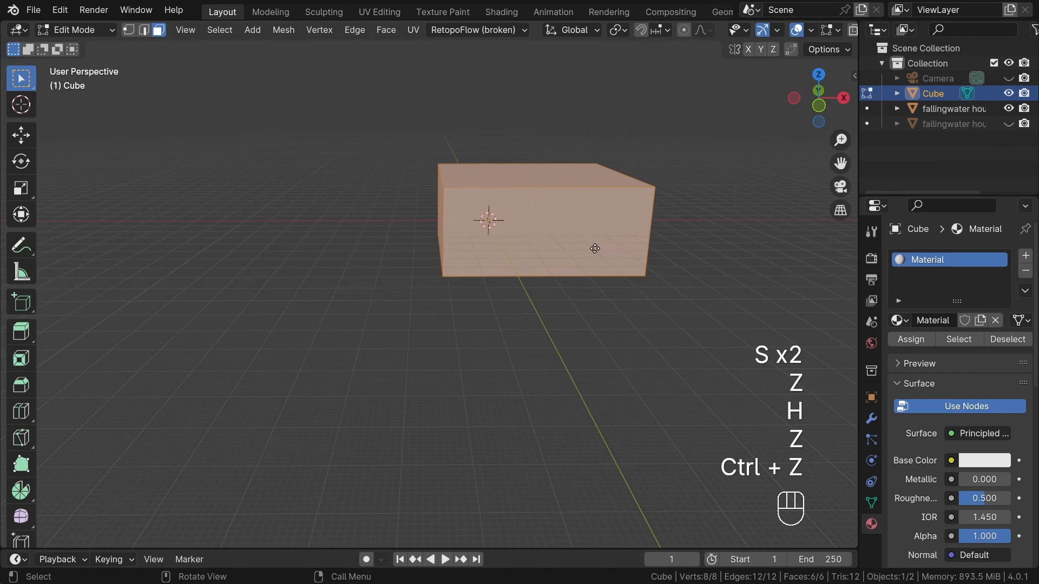
Step: Lower the box along the Z axis until its top face sits at the base of the house
{"action": "key", "text": "g"}
{"action": "key", "text": "z"}
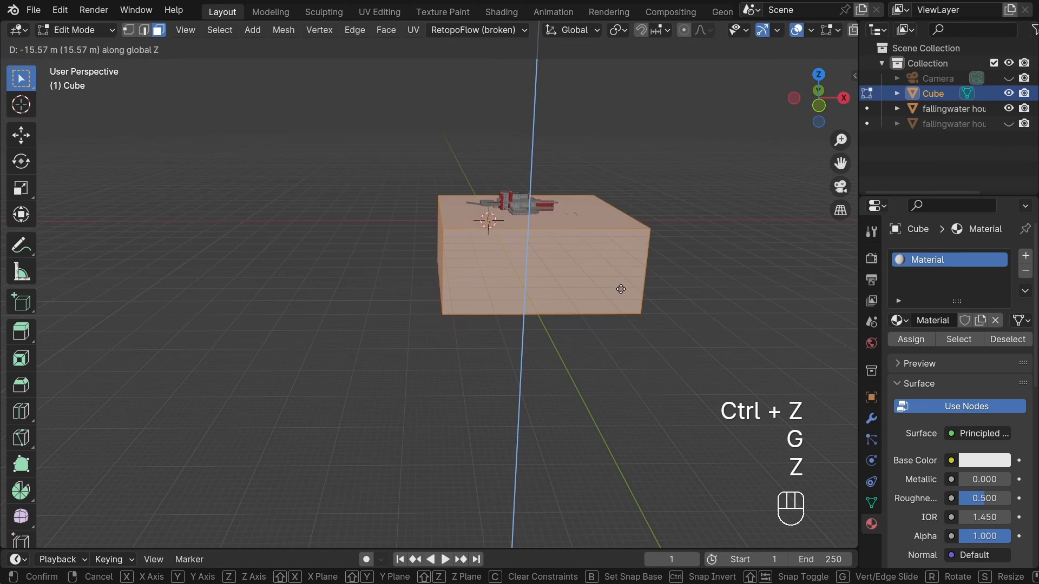
{"action": "left_click", "coordinate": [608, 266]}
{"action": "middle_click_drag", "start_coordinate": [608, 266], "coordinate": [533, 282]}
{"action": "scroll", "coordinate": [541, 287], "scroll_direction": "up", "scroll_amount": 4}
{"action": "middle_click_drag", "start_coordinate": [557, 292], "coordinate": [558, 324]}
Step: Widen the box horizontally around the house while keeping its height by excluding the Z axis from scaling
{"action": "key", "text": "s"}
{"action": "key", "text": "shift+z"}
{"action": "left_click", "coordinate": [579, 313]}
{"action": "mouse_move", "coordinate": [558, 323]}
{"action": "middle_mouse_down", "text": "shift"}
{"action": "mouse_move", "coordinate": [521, 331]}
{"action": "mouse_move", "coordinate": [542, 333]}
{"action": "middle_mouse_up", "text": "shift"}
{"action": "scroll", "coordinate": [521, 331], "scroll_direction": "up", "scroll_amount": 2}
Step: Switch the box from Edit Mode to Sculpt Mode
{"action": "key", "text": "Tab"}
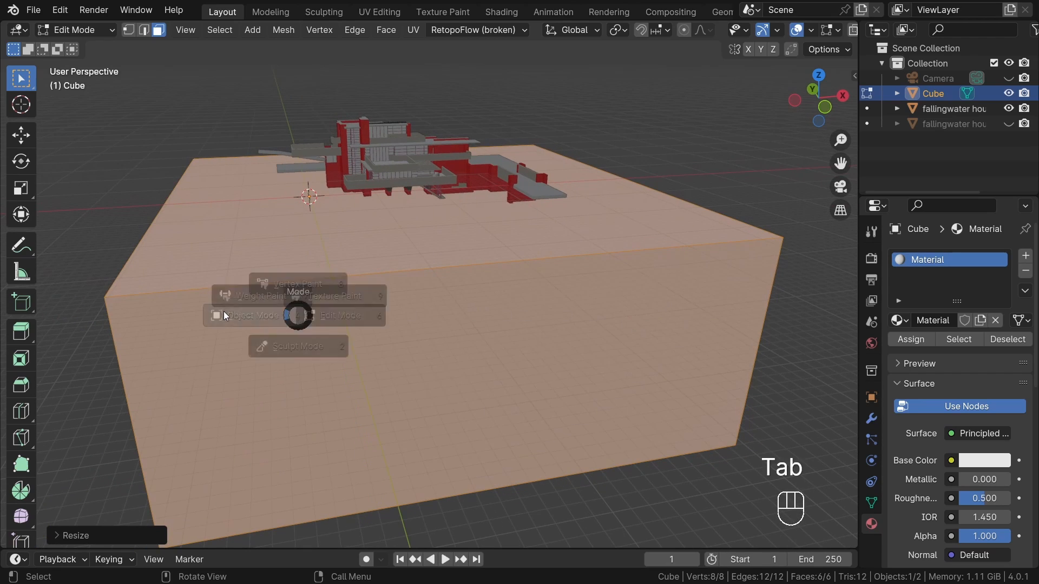
{"action": "left_click", "coordinate": [420, 456]}
{"action": "mouse_move", "coordinate": [522, 441]}
{"action": "middle_mouse_down"}
{"action": "mouse_move", "coordinate": [528, 321]}
{"action": "mouse_move", "coordinate": [547, 309]}
{"action": "mouse_move", "coordinate": [462, 328]}
{"action": "mouse_move", "coordinate": [482, 329]}
{"action": "middle_mouse_up"}
Step: Inspect the box's mesh density around the house in wireframe shading, and return to solid shading
{"action": "key", "text": "z"}
{"action": "left_click", "coordinate": [343, 320]}
{"action": "mouse_move", "coordinate": [343, 320]}
{"action": "middle_mouse_down"}
{"action": "mouse_move", "coordinate": [467, 391]}
{"action": "mouse_move", "coordinate": [434, 282]}
{"action": "mouse_move", "coordinate": [419, 290]}
{"action": "mouse_move", "coordinate": [505, 314]}
{"action": "mouse_move", "coordinate": [434, 297]}
{"action": "middle_mouse_up"}
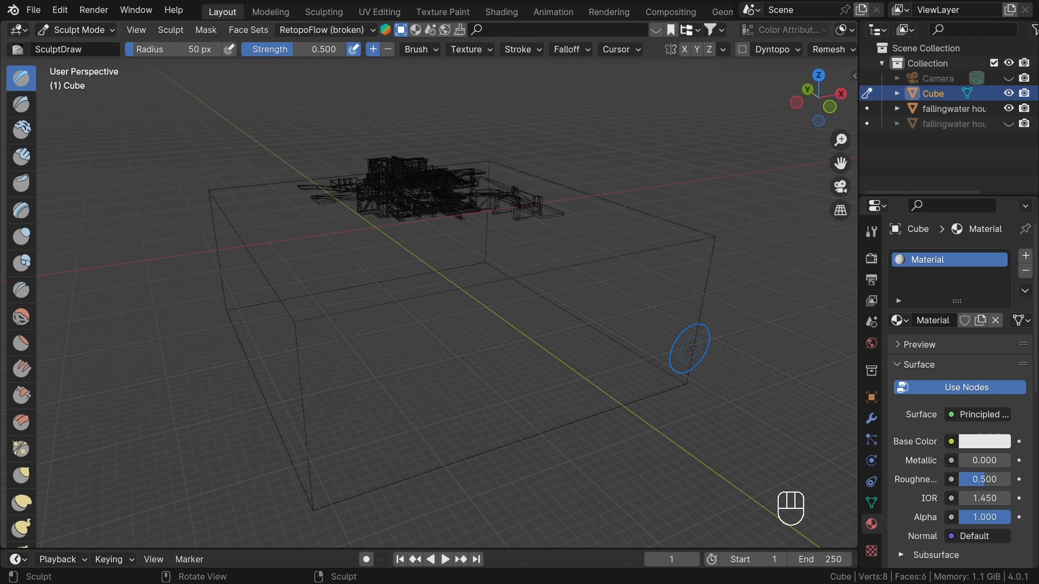
{"action": "middle_click_drag", "start_coordinate": [654, 342], "coordinate": [594, 344]}
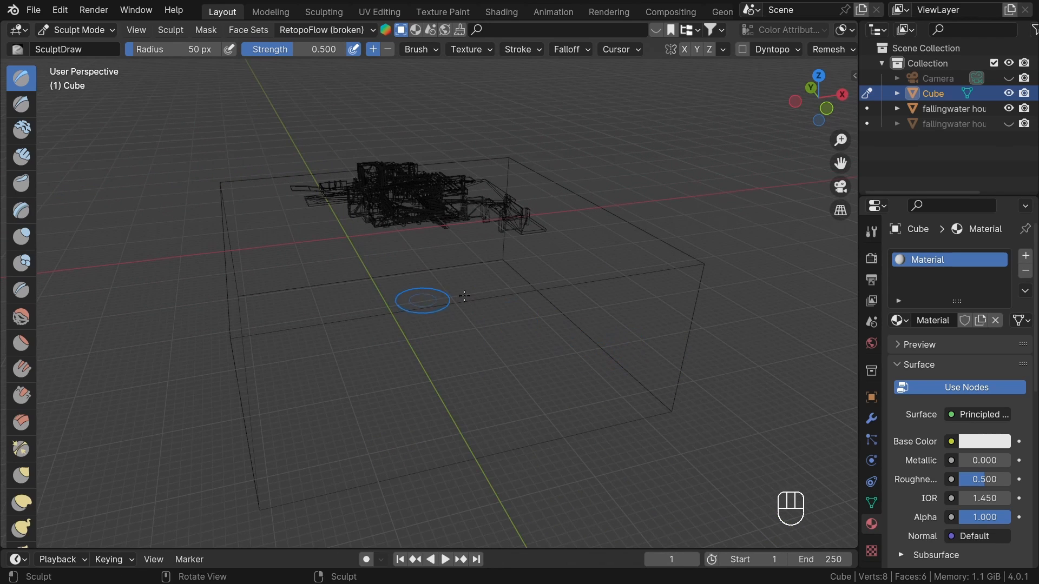
{"action": "key", "text": "z"}
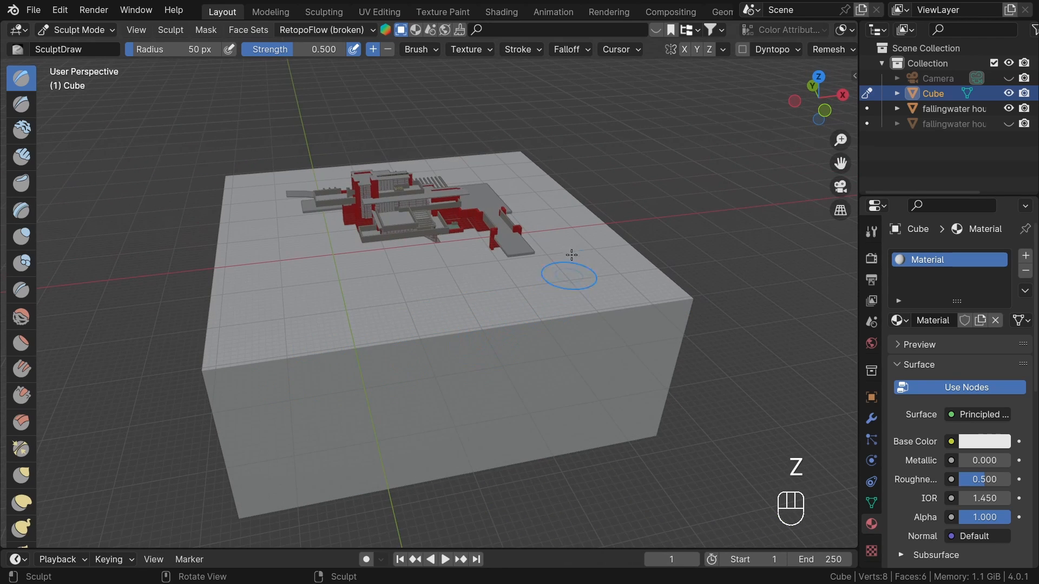
Step: Remesh the box with a voxel size of 0.5 m
{"action": "scroll", "coordinate": [785, 33], "scroll_direction": "right", "scroll_amount": 2}
{"action": "scroll", "coordinate": [769, 50], "scroll_direction": "right", "scroll_amount": 4}
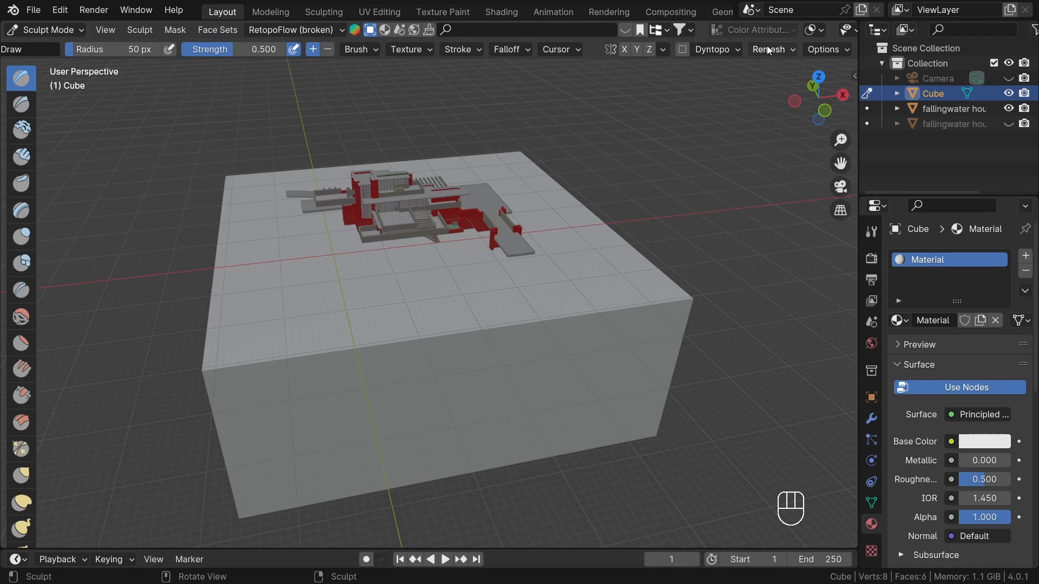
{"action": "left_click", "coordinate": [768, 50]}
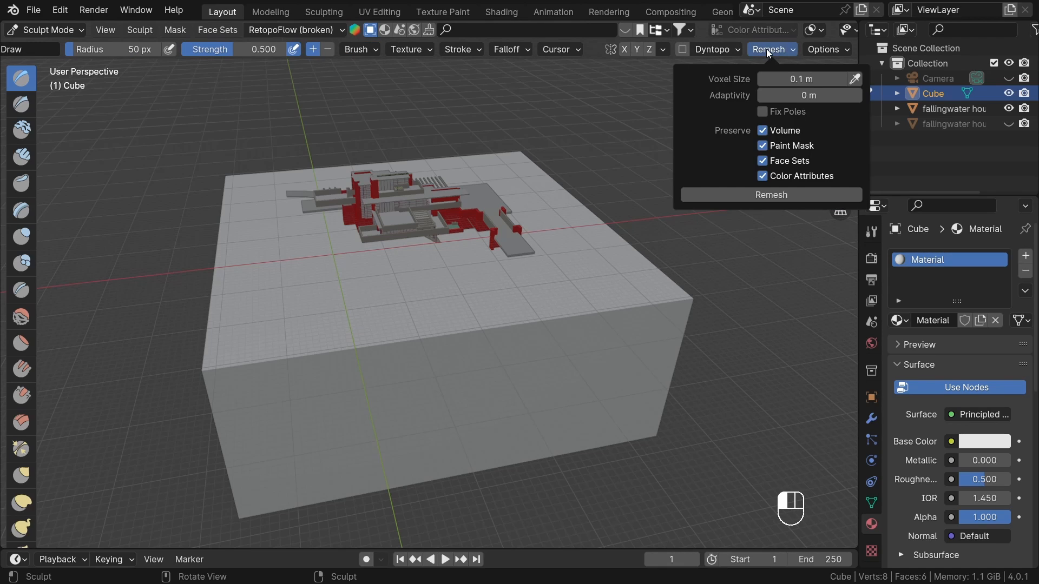
{"action": "left_click", "coordinate": [803, 80]}
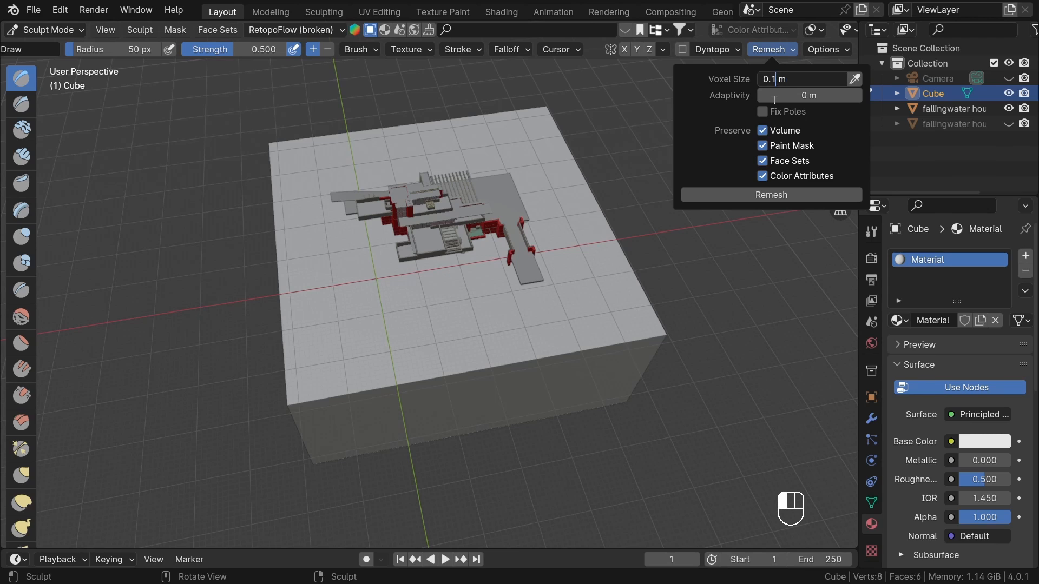
{"action": "key", "text": "Return"}
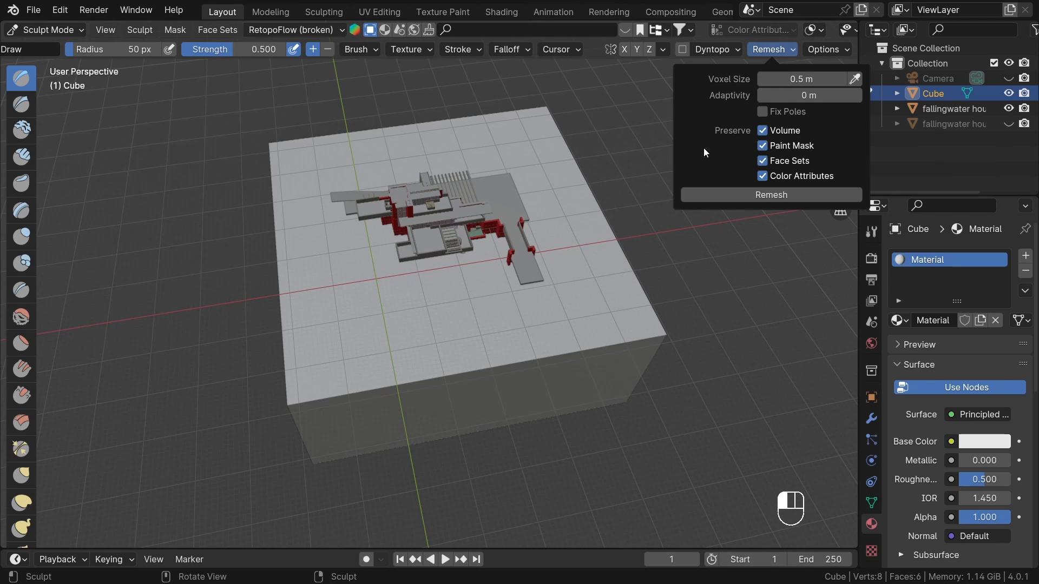
{"action": "left_click", "coordinate": [766, 196]}
Step: Examine the remeshed box's mesh density in wireframe shading and return to solid shading
{"action": "scroll", "coordinate": [573, 301], "scroll_direction": "up", "scroll_amount": 2}
{"action": "key", "text": "z"}
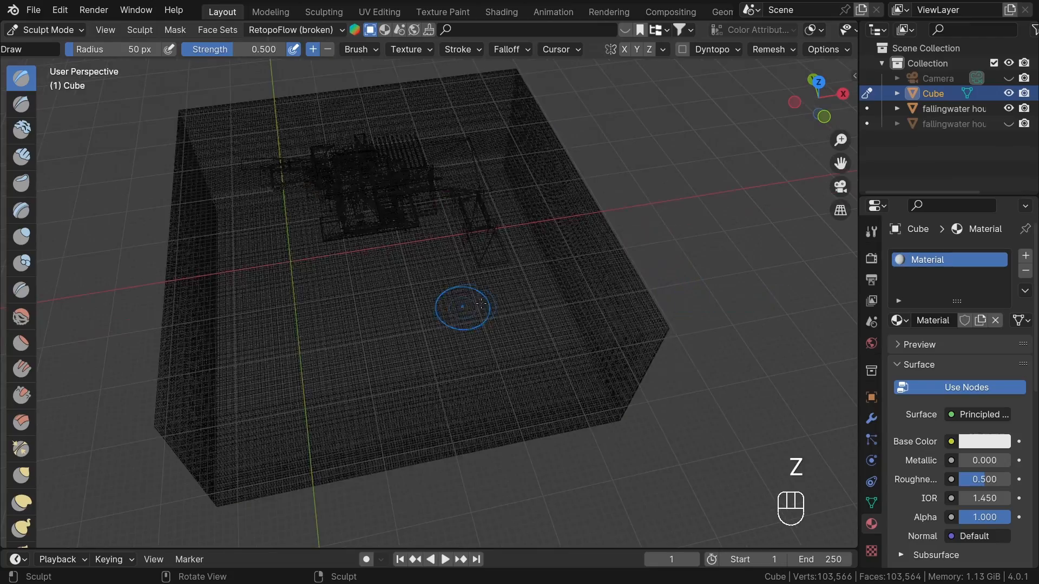
{"action": "scroll", "coordinate": [541, 322], "scroll_direction": "up", "scroll_amount": 3}
{"action": "mouse_move", "coordinate": [545, 322]}
{"action": "middle_mouse_down"}
{"action": "mouse_move", "coordinate": [543, 301]}
{"action": "mouse_move", "coordinate": [585, 312]}
{"action": "mouse_move", "coordinate": [522, 332]}
{"action": "middle_mouse_up"}
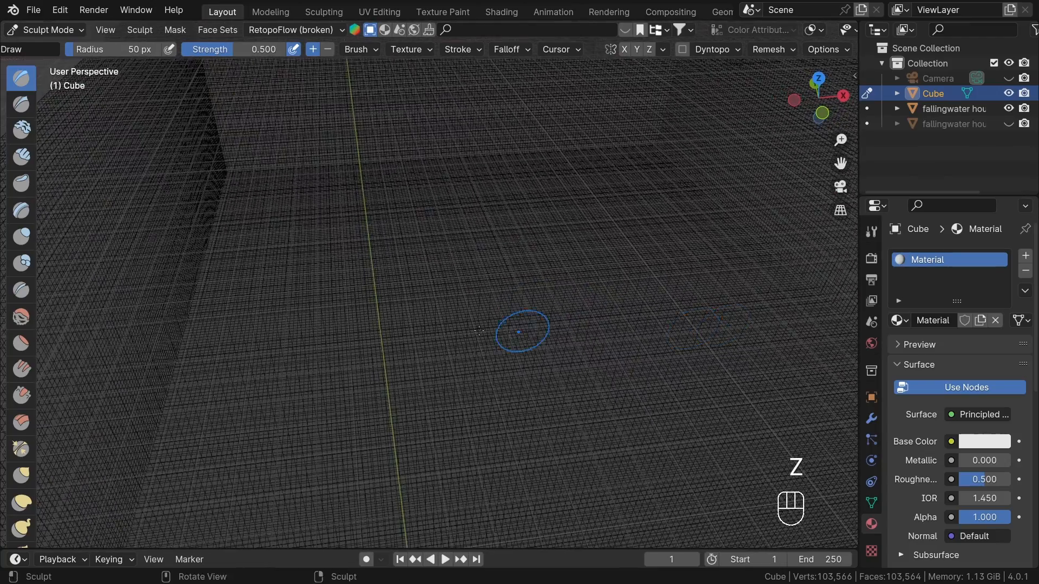
{"action": "scroll", "coordinate": [503, 331], "scroll_direction": "down", "scroll_amount": 4}
{"action": "key", "text": "z"}
{"action": "middle_click_drag", "start_coordinate": [623, 314], "coordinate": [569, 314], "text": "shift"}
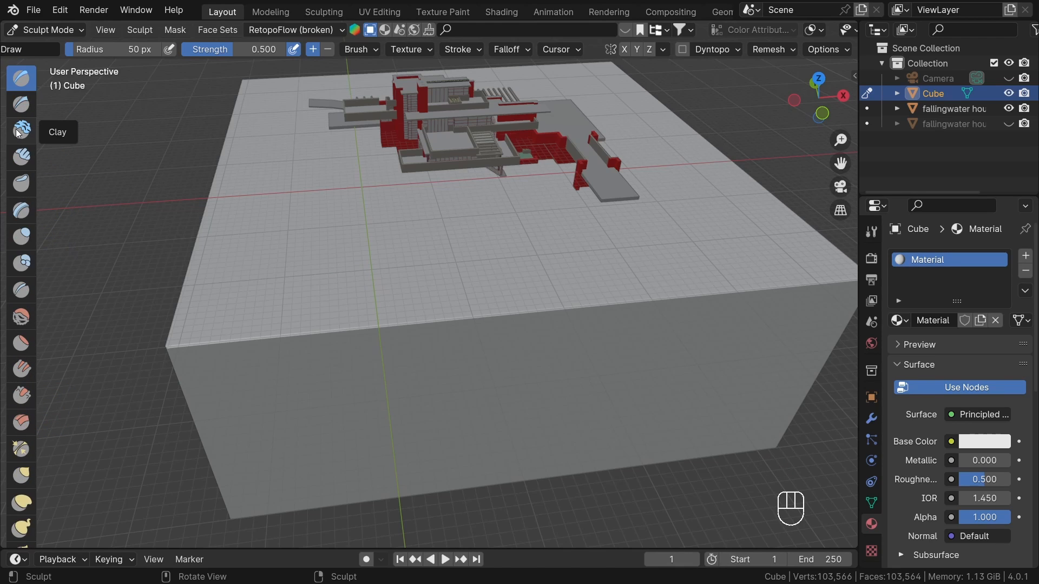
Step: Carve uneven slopes into the front, right and left edges of the box's top with the subtracting Clay brush at 86 px radius
{"action": "left_click", "coordinate": [20, 131]}
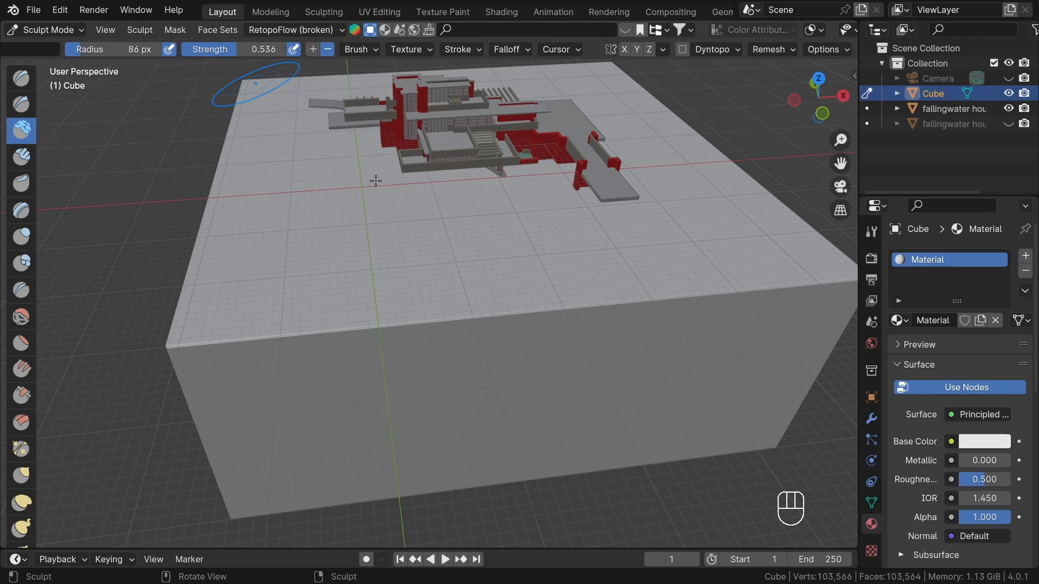
{"action": "mouse_move", "coordinate": [432, 346]}
{"action": "left_mouse_down"}
{"action": "mouse_move", "coordinate": [514, 308]}
{"action": "mouse_move", "coordinate": [606, 312]}
{"action": "mouse_move", "coordinate": [541, 352]}
{"action": "mouse_move", "coordinate": [352, 347]}
{"action": "mouse_move", "coordinate": [361, 267]}
{"action": "mouse_move", "coordinate": [438, 290]}
{"action": "mouse_move", "coordinate": [676, 303]}
{"action": "mouse_move", "coordinate": [538, 330]}
{"action": "left_mouse_up"}
{"action": "mouse_move", "coordinate": [538, 330]}
{"action": "middle_mouse_down"}
{"action": "mouse_move", "coordinate": [557, 339]}
{"action": "mouse_move", "coordinate": [519, 379]}
{"action": "middle_mouse_up"}
{"action": "mouse_move", "coordinate": [519, 379]}
{"action": "left_mouse_down"}
{"action": "mouse_move", "coordinate": [487, 394]}
{"action": "mouse_move", "coordinate": [382, 398]}
{"action": "mouse_move", "coordinate": [420, 431]}
{"action": "mouse_move", "coordinate": [611, 303]}
{"action": "mouse_move", "coordinate": [555, 376]}
{"action": "left_mouse_up"}
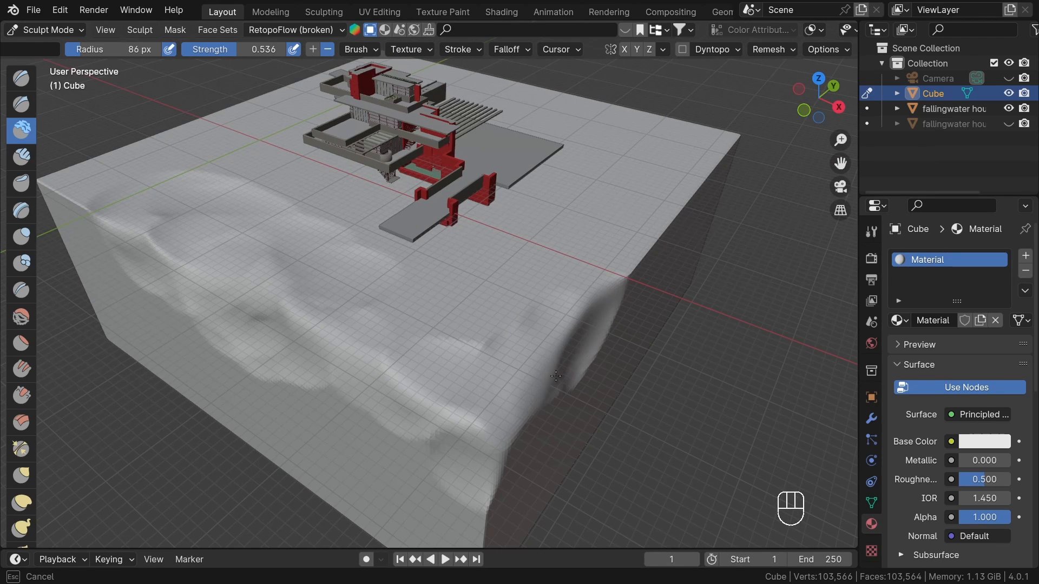
{"action": "left_click_drag", "start_coordinate": [659, 217], "coordinate": [683, 185]}
{"action": "mouse_move", "coordinate": [360, 368]}
{"action": "middle_mouse_down"}
{"action": "mouse_move", "coordinate": [470, 364]}
{"action": "mouse_move", "coordinate": [441, 406]}
{"action": "middle_mouse_up"}
{"action": "mouse_move", "coordinate": [511, 375]}
{"action": "left_mouse_down"}
{"action": "mouse_move", "coordinate": [476, 346]}
{"action": "mouse_move", "coordinate": [280, 375]}
{"action": "mouse_move", "coordinate": [246, 364]}
{"action": "mouse_move", "coordinate": [318, 248]}
{"action": "mouse_move", "coordinate": [293, 422]}
{"action": "mouse_move", "coordinate": [322, 390]}
{"action": "mouse_move", "coordinate": [384, 276]}
{"action": "mouse_move", "coordinate": [371, 182]}
{"action": "left_mouse_up"}
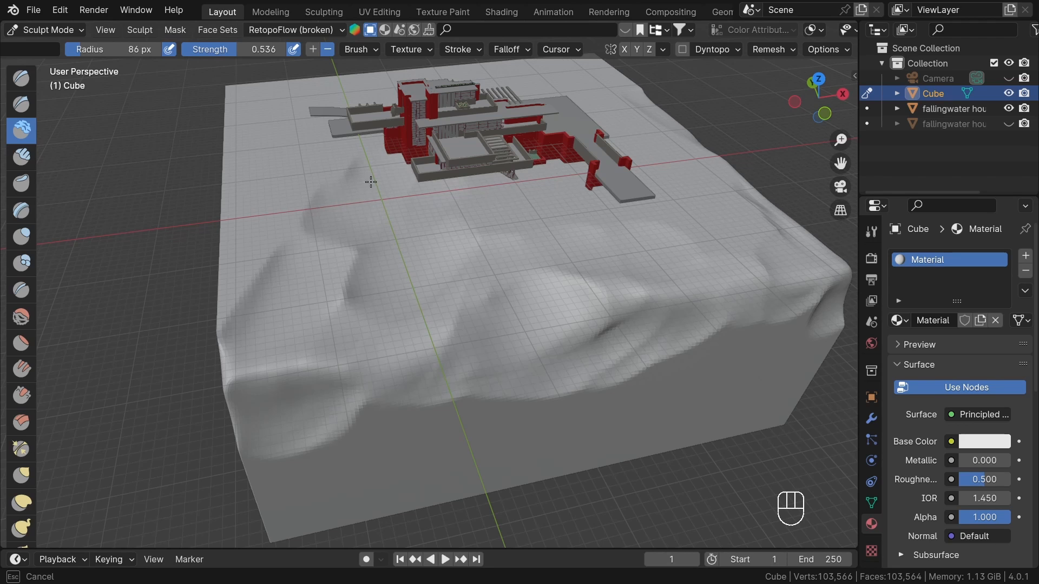
{"action": "mouse_move", "coordinate": [277, 219]}
{"action": "left_mouse_down"}
{"action": "mouse_move", "coordinate": [278, 190]}
{"action": "mouse_move", "coordinate": [303, 254]}
{"action": "left_mouse_up"}
Step: Carve the remaining straight top edges of the box around the house into irregular terrain with the subtracting Clay brush
{"action": "mouse_move", "coordinate": [303, 255]}
{"action": "middle_mouse_down"}
{"action": "mouse_move", "coordinate": [413, 282]}
{"action": "mouse_move", "coordinate": [541, 274]}
{"action": "middle_mouse_up"}
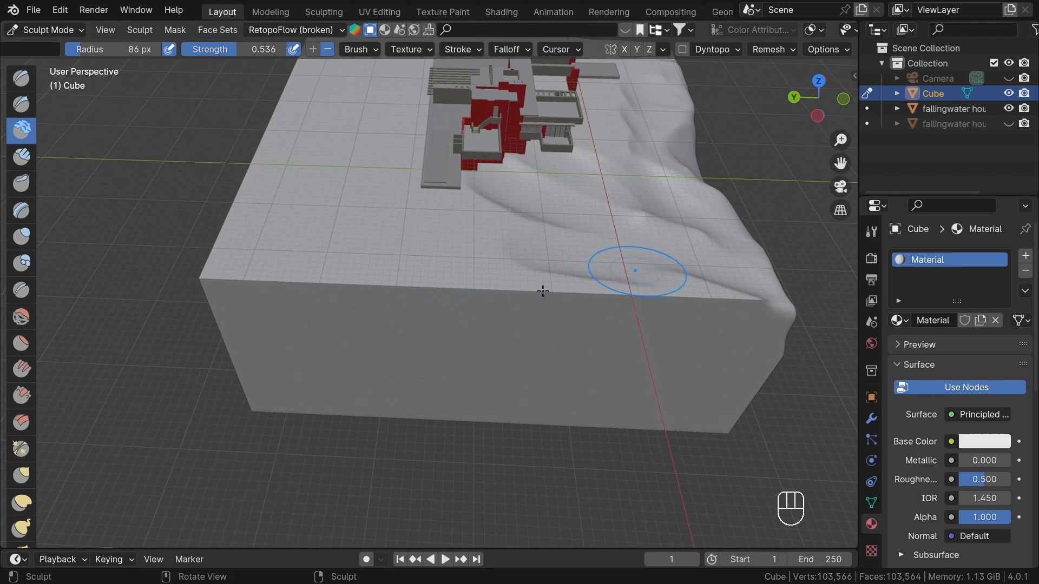
{"action": "mouse_move", "coordinate": [540, 273]}
{"action": "left_mouse_down"}
{"action": "mouse_move", "coordinate": [628, 304]}
{"action": "mouse_move", "coordinate": [233, 298]}
{"action": "left_mouse_up"}
{"action": "middle_click_drag", "start_coordinate": [233, 297], "coordinate": [415, 281]}
{"action": "mouse_move", "coordinate": [415, 281]}
{"action": "left_mouse_down"}
{"action": "mouse_move", "coordinate": [353, 281]}
{"action": "mouse_move", "coordinate": [433, 284]}
{"action": "left_mouse_up"}
{"action": "middle_click_drag", "start_coordinate": [368, 273], "coordinate": [163, 246]}
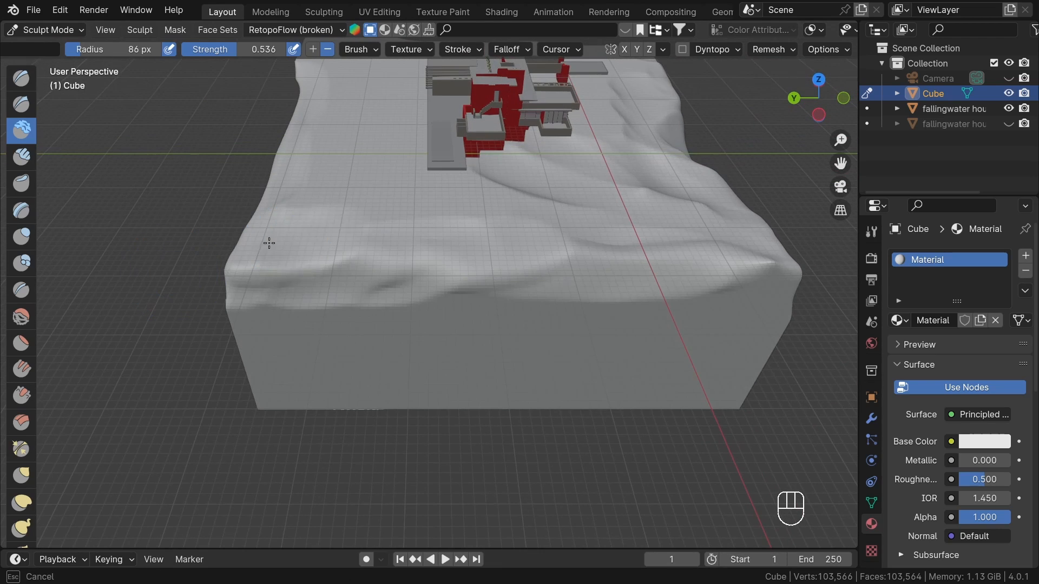
{"action": "left_click_drag", "start_coordinate": [267, 244], "coordinate": [327, 198]}
{"action": "mouse_move", "coordinate": [326, 198]}
{"action": "middle_mouse_down"}
{"action": "mouse_move", "coordinate": [649, 406]}
{"action": "mouse_move", "coordinate": [608, 413]}
{"action": "middle_mouse_up"}
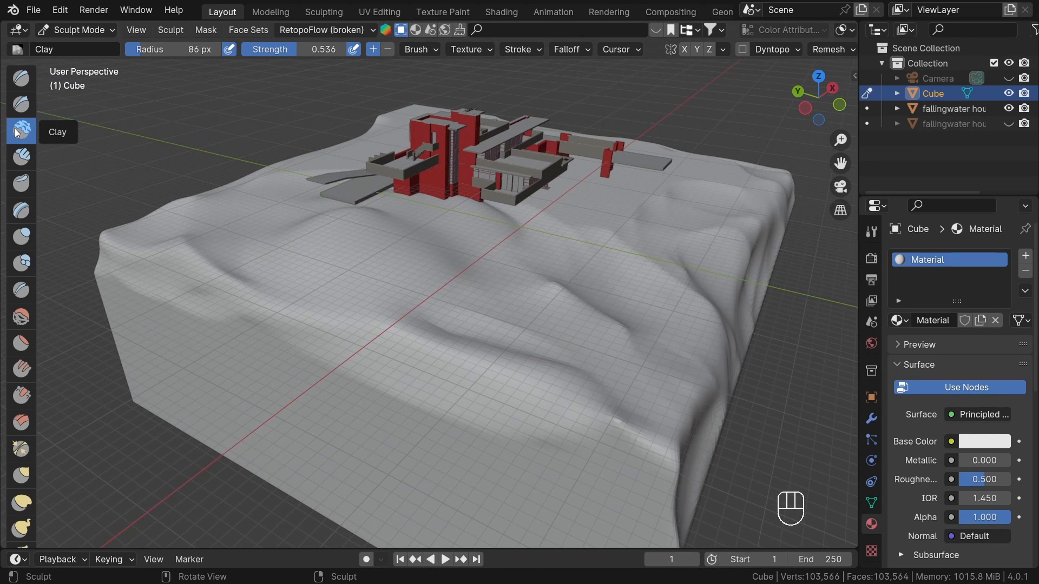
Step: Carve a hollow near the terrain's edge with the Draw brush in Subtract direction, and set its radius to 114 px and strength to 0.515
{"action": "left_click", "coordinate": [20, 87]}
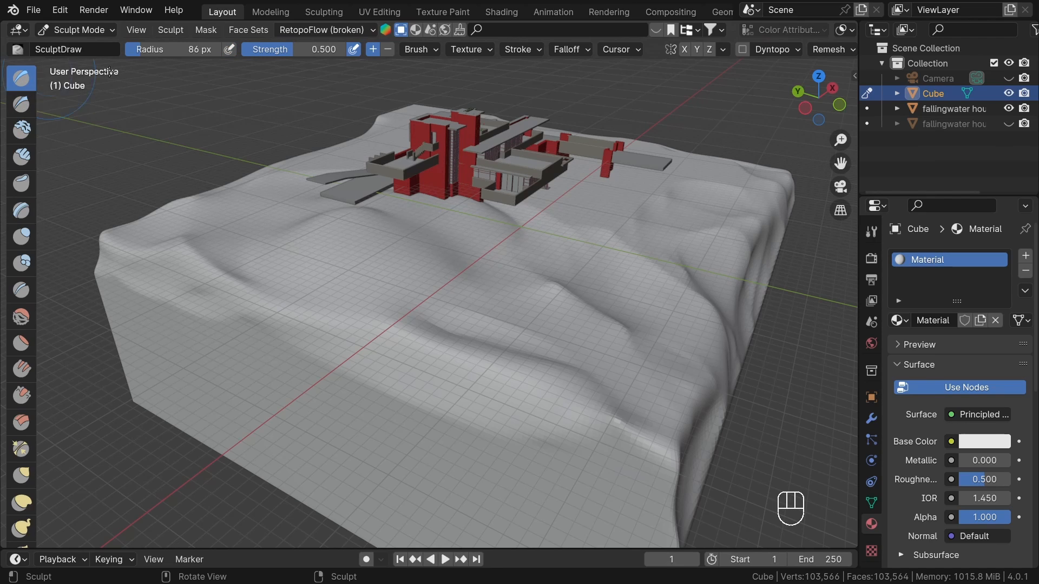
{"action": "left_click", "coordinate": [386, 51]}
{"action": "mouse_move", "coordinate": [485, 376]}
{"action": "left_mouse_down"}
{"action": "mouse_move", "coordinate": [532, 373]}
{"action": "mouse_move", "coordinate": [530, 385]}
{"action": "mouse_move", "coordinate": [522, 361]}
{"action": "mouse_move", "coordinate": [562, 359]}
{"action": "left_mouse_up"}
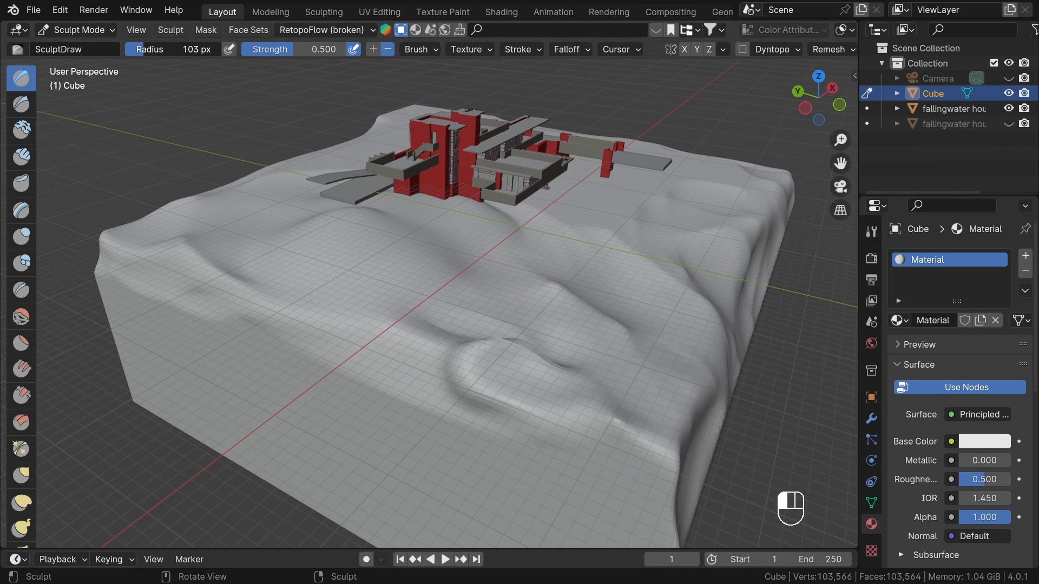
{"action": "left_click_drag", "start_coordinate": [165, 49], "coordinate": [146, 49]}
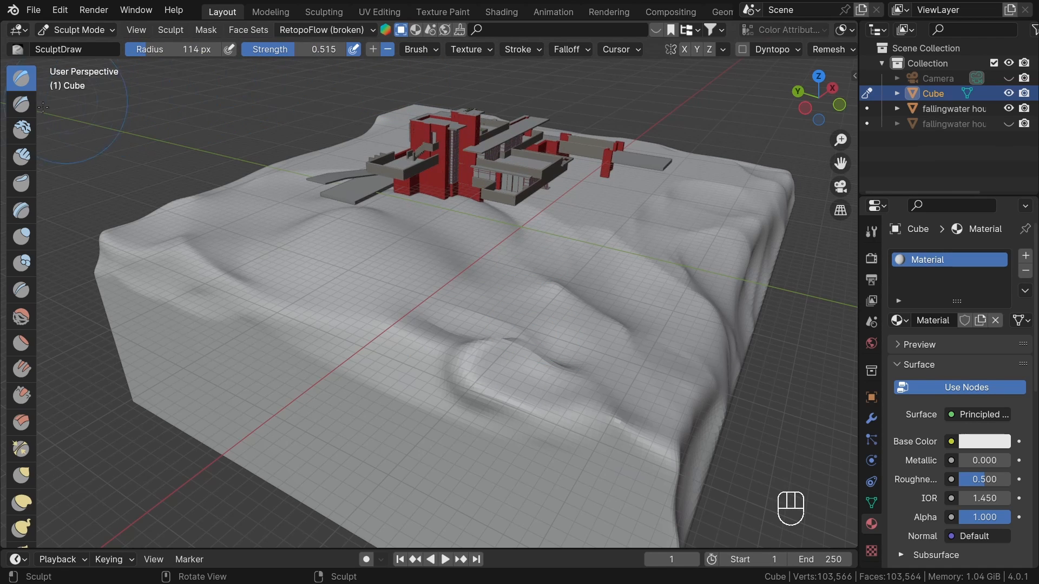
Step: Undo the last Draw stroke and smooth the surface near the carved hollow
{"action": "scroll", "coordinate": [598, 410], "scroll_direction": "up", "scroll_amount": 4}
{"action": "middle_click_drag", "start_coordinate": [599, 410], "coordinate": [562, 422]}
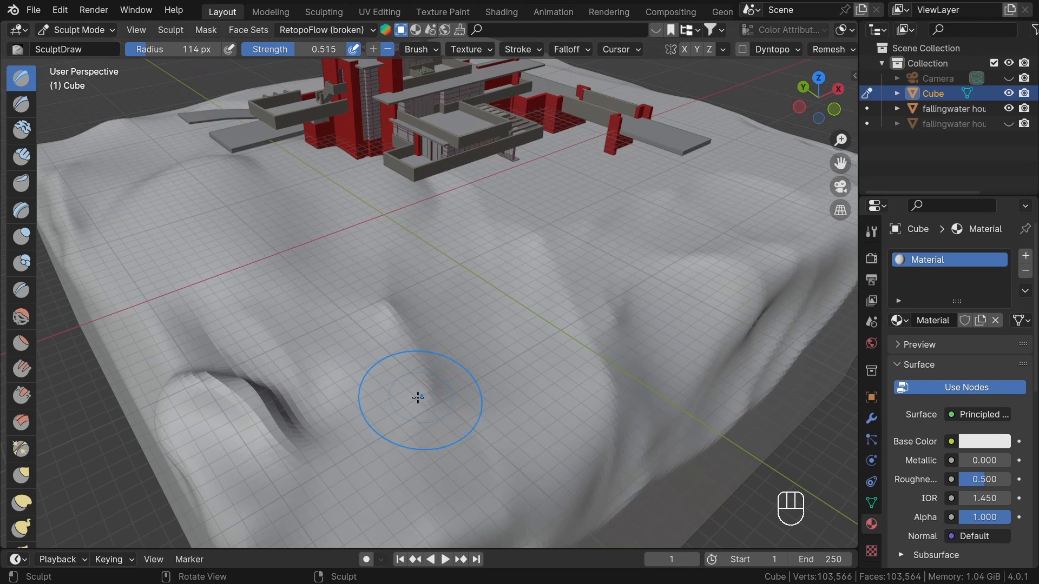
{"action": "key", "text": "ctrl+z"}
{"action": "mouse_move", "coordinate": [339, 426]}
{"action": "left_mouse_down", "text": "shift"}
{"action": "mouse_move", "coordinate": [320, 432]}
{"action": "mouse_move", "coordinate": [254, 407]}
{"action": "mouse_move", "coordinate": [308, 391]}
{"action": "left_mouse_up", "text": "shift"}
{"action": "scroll", "coordinate": [661, 290], "scroll_direction": "down", "scroll_amount": 5}
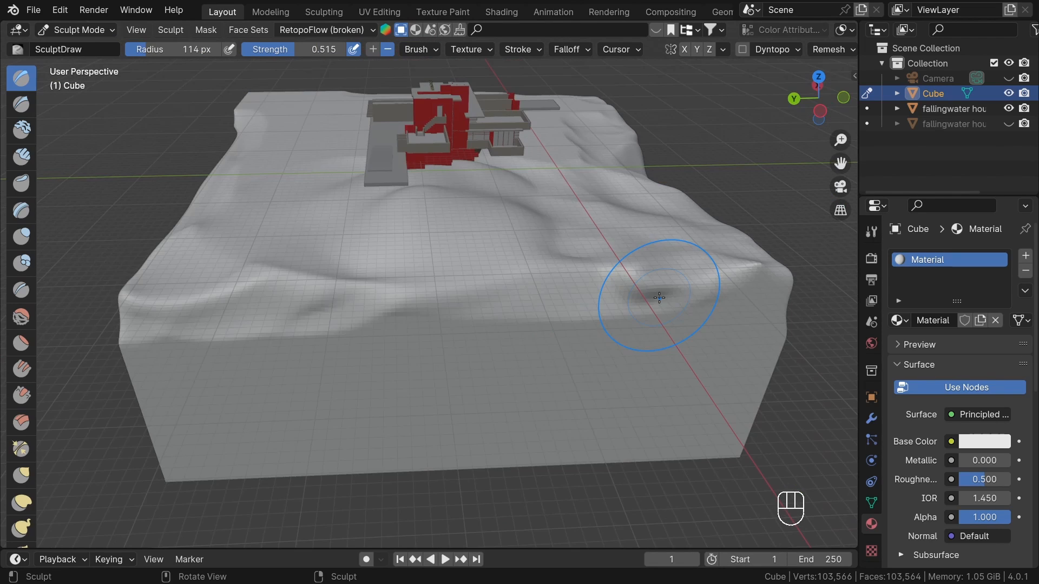
Step: Return to Object Mode and examine the sculpted base around the house from the side and from above
{"action": "middle_click_drag", "start_coordinate": [660, 290], "coordinate": [503, 313]}
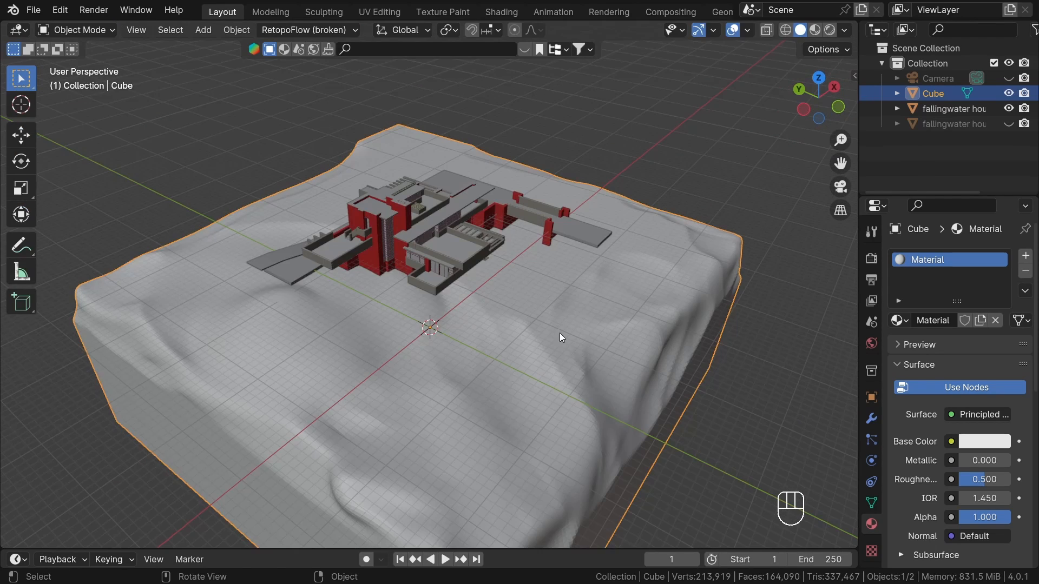
{"action": "mouse_move", "coordinate": [560, 333]}
{"action": "middle_mouse_down"}
{"action": "mouse_move", "coordinate": [547, 297]}
{"action": "mouse_move", "coordinate": [508, 340]}
{"action": "mouse_move", "coordinate": [492, 317]}
{"action": "mouse_move", "coordinate": [442, 428]}
{"action": "mouse_move", "coordinate": [270, 264]}
{"action": "middle_mouse_up"}
{"action": "scroll", "coordinate": [508, 340], "scroll_direction": "down", "scroll_amount": 2}
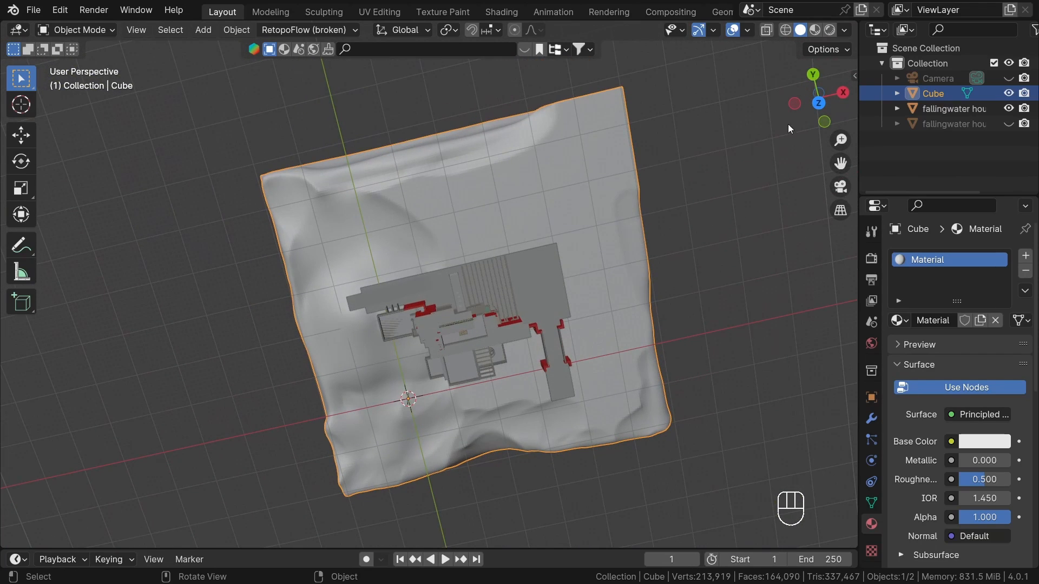
{"action": "left_click", "coordinate": [821, 104]}
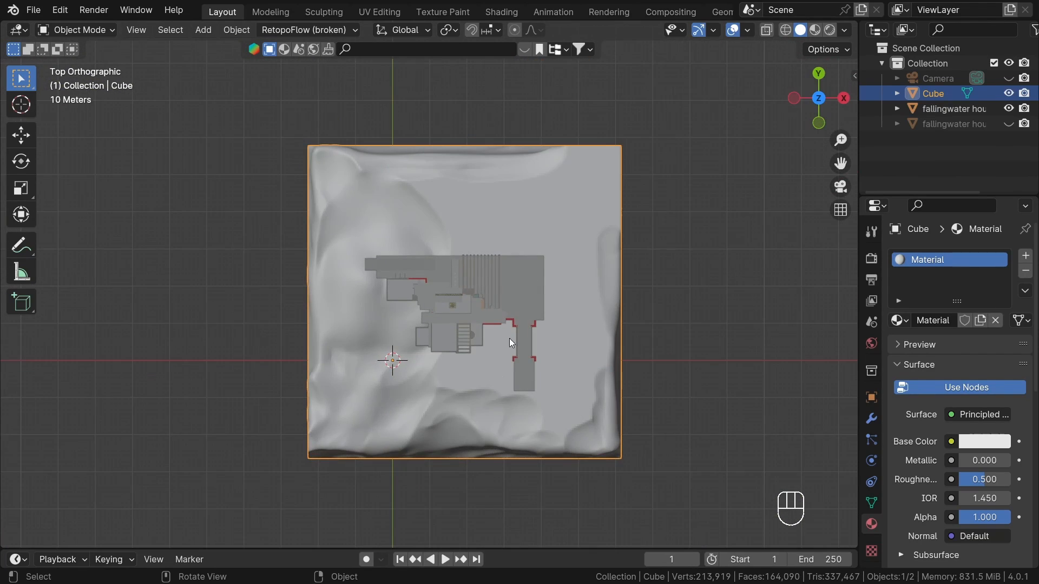
{"action": "middle_click_drag", "start_coordinate": [510, 342], "coordinate": [595, 326]}
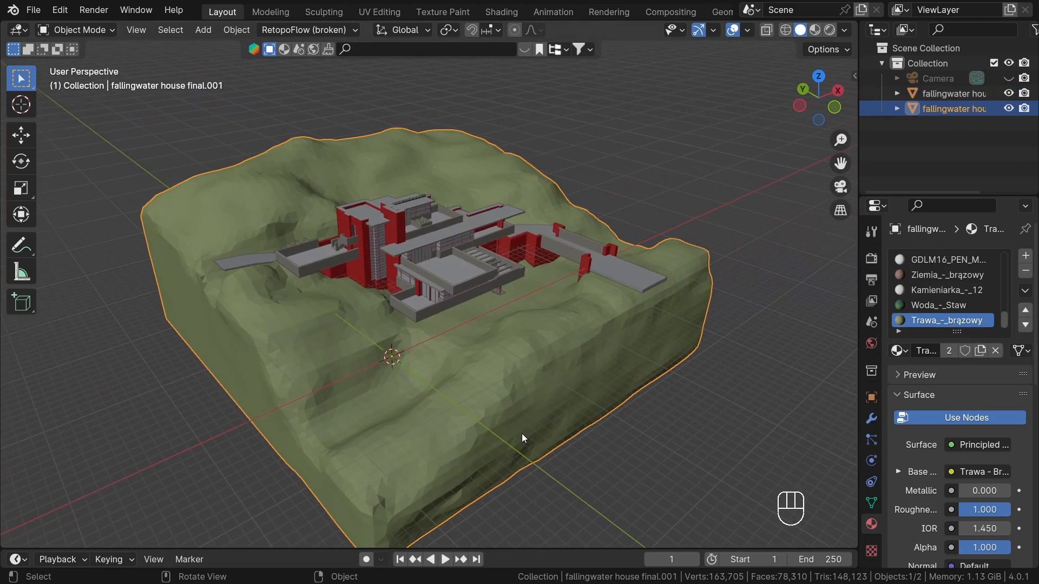
Step: Select the imported green terrain and examine its surface and its fit around the house from several angles
{"action": "middle_click_drag", "start_coordinate": [521, 434], "coordinate": [605, 412], "text": "shift"}
{"action": "key", "text": "alt+a"}
{"action": "left_click", "coordinate": [562, 379]}
{"action": "middle_click_drag", "start_coordinate": [562, 379], "coordinate": [554, 409]}
{"action": "scroll", "coordinate": [642, 383], "scroll_direction": "up", "scroll_amount": 4}
{"action": "middle_click_drag", "start_coordinate": [623, 405], "coordinate": [559, 357]}
{"action": "scroll", "coordinate": [631, 359], "scroll_direction": "down", "scroll_amount": 2}
{"action": "middle_click_drag", "start_coordinate": [644, 343], "coordinate": [625, 345]}
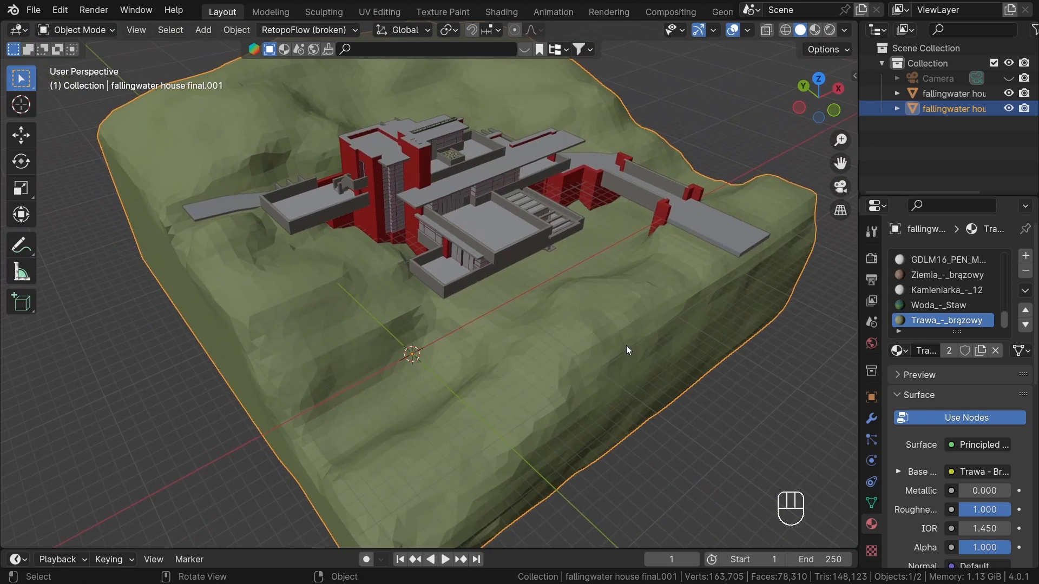
Step: Merge the green terrain's overlapping vertices by distance and check its surface in Object Mode
{"action": "scroll", "coordinate": [626, 345], "scroll_direction": "down", "scroll_amount": 2}
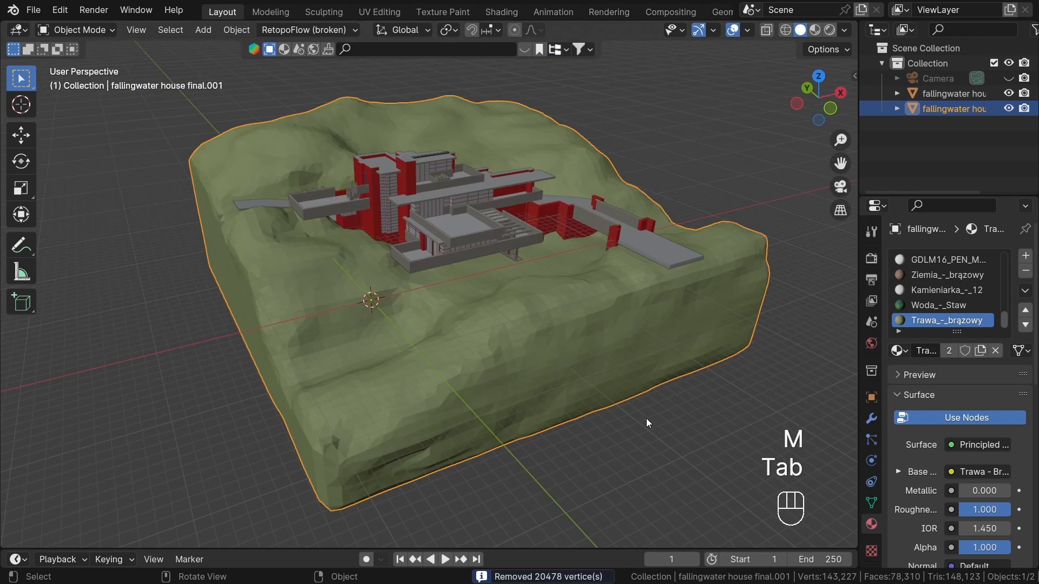
{"action": "left_click", "coordinate": [645, 417]}
{"action": "left_click", "coordinate": [543, 377]}
{"action": "middle_click_drag", "start_coordinate": [543, 378], "coordinate": [329, 301]}
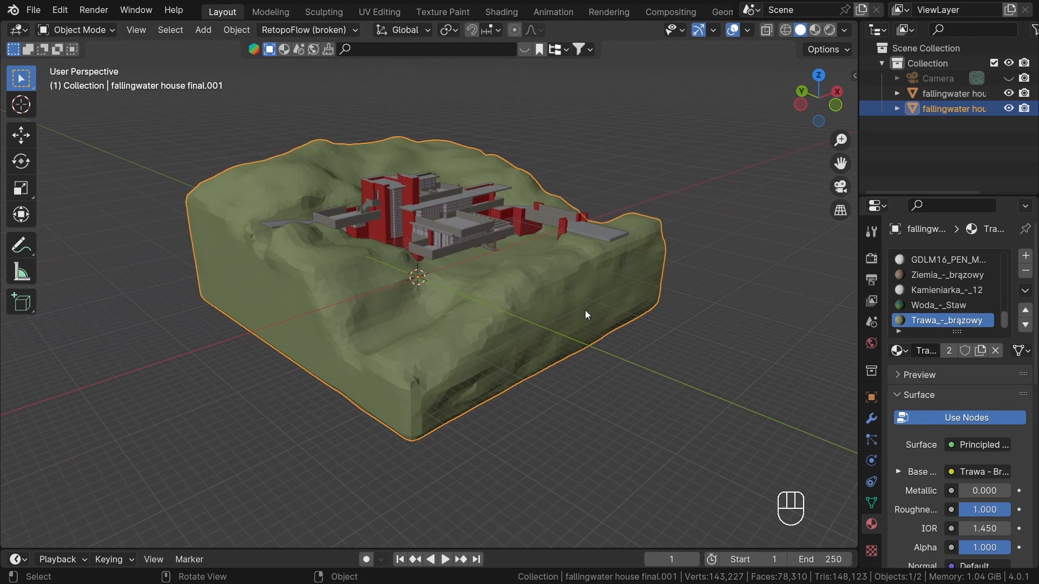
{"action": "scroll", "coordinate": [585, 311], "scroll_direction": "up", "scroll_amount": 1}
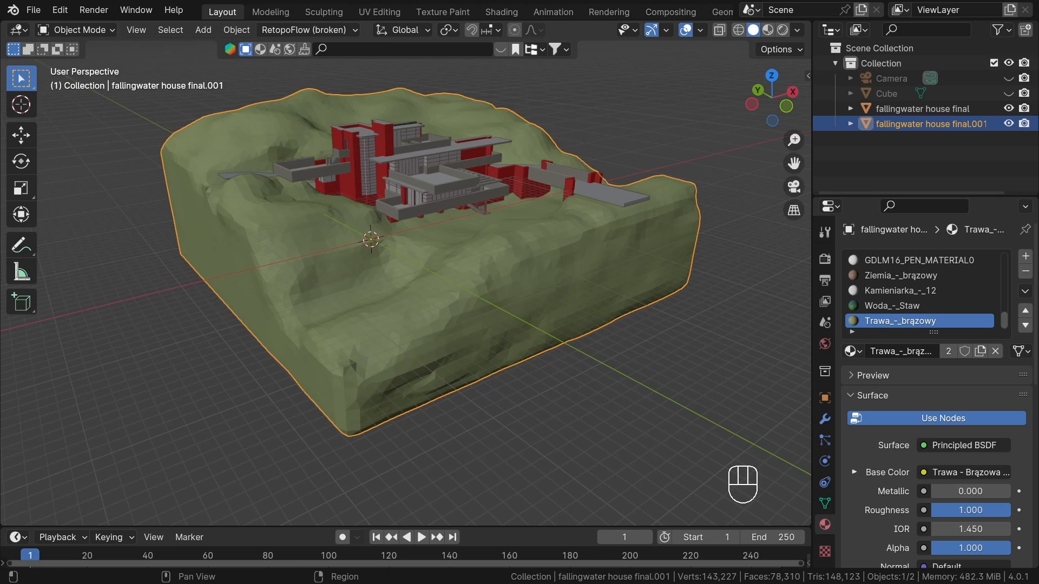
Step: Add a mesh plane to the scene
{"action": "middle_click_drag", "start_coordinate": [596, 355], "coordinate": [551, 381]}
{"action": "key", "text": "shift+a"}
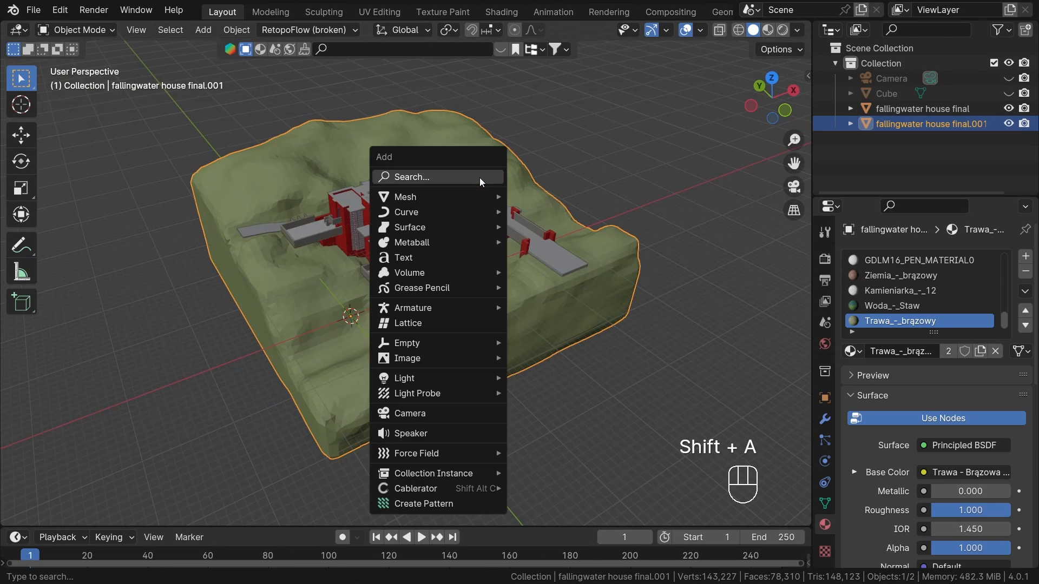
{"action": "mouse_move", "coordinate": [495, 194]}
{"action": "left_click", "coordinate": [540, 196]}
{"action": "middle_click_drag", "start_coordinate": [541, 196], "coordinate": [571, 201]}
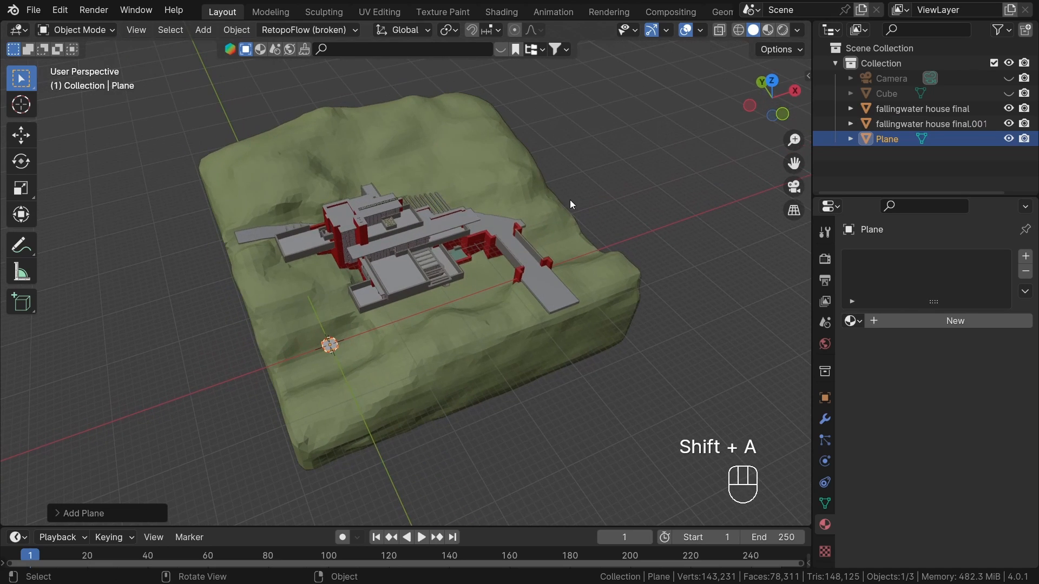
Step: Enlarge the plane in the top view and move it over the house
{"action": "left_click", "coordinate": [780, 87]}
{"action": "scroll", "coordinate": [579, 230], "scroll_direction": "down", "scroll_amount": 3}
{"action": "key", "text": "s"}
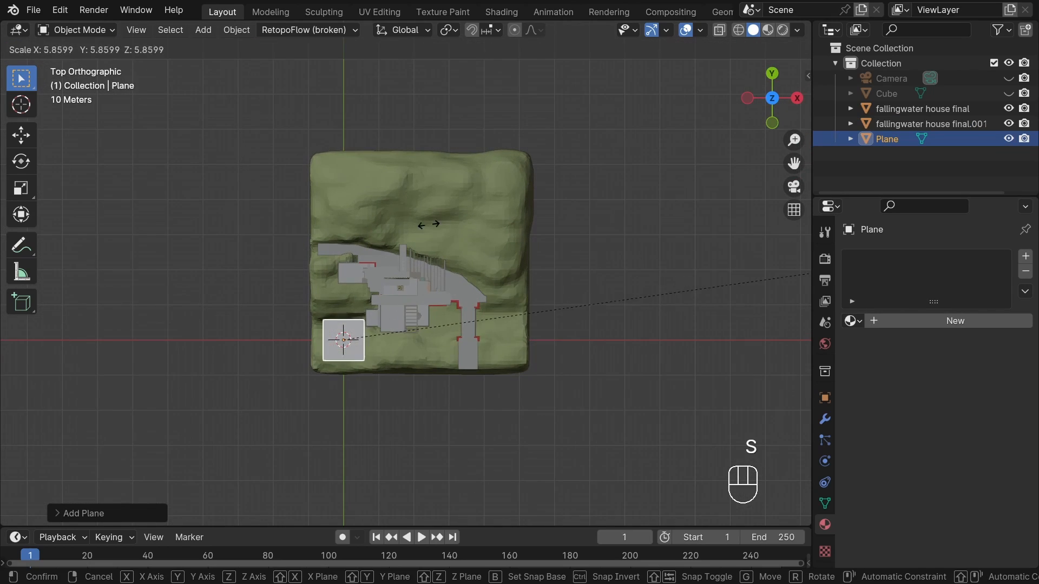
{"action": "left_click", "coordinate": [517, 280]}
{"action": "key", "text": "g"}
{"action": "left_click", "coordinate": [582, 202]}
Step: Enlarge and re-centre the plane until it extends slightly past the terrain's outline on all sides
{"action": "key", "text": "s"}
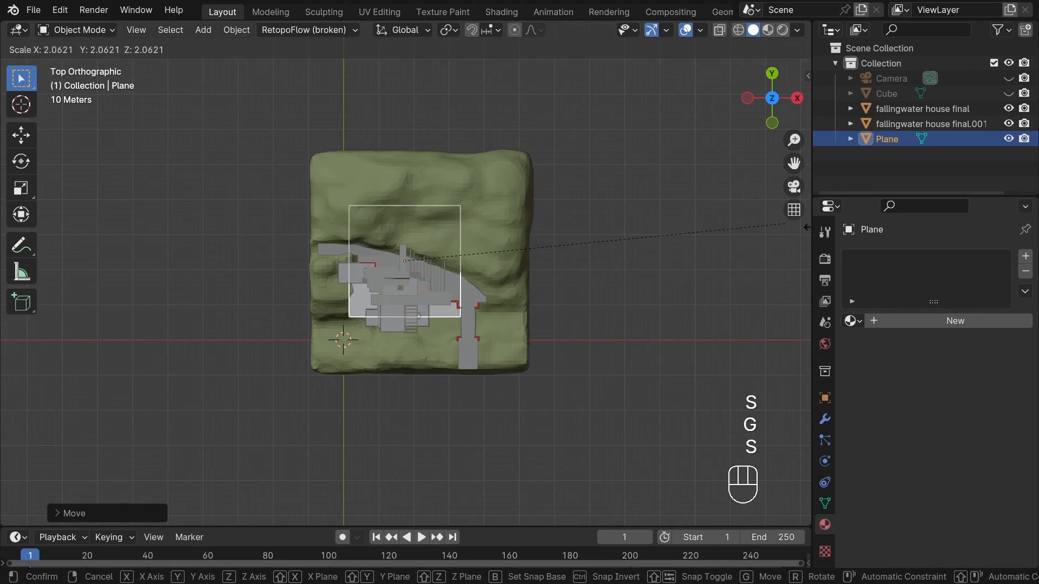
{"action": "left_click", "coordinate": [349, 256]}
{"action": "key", "text": "g"}
{"action": "left_click", "coordinate": [361, 255]}
{"action": "key", "text": "s"}
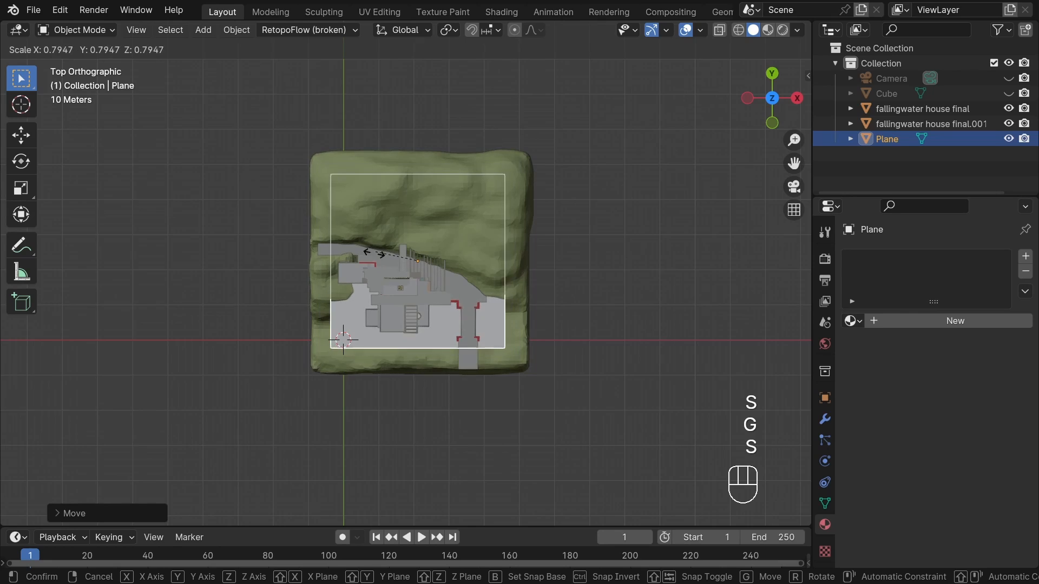
{"action": "left_click", "coordinate": [475, 267]}
{"action": "key", "text": "g"}
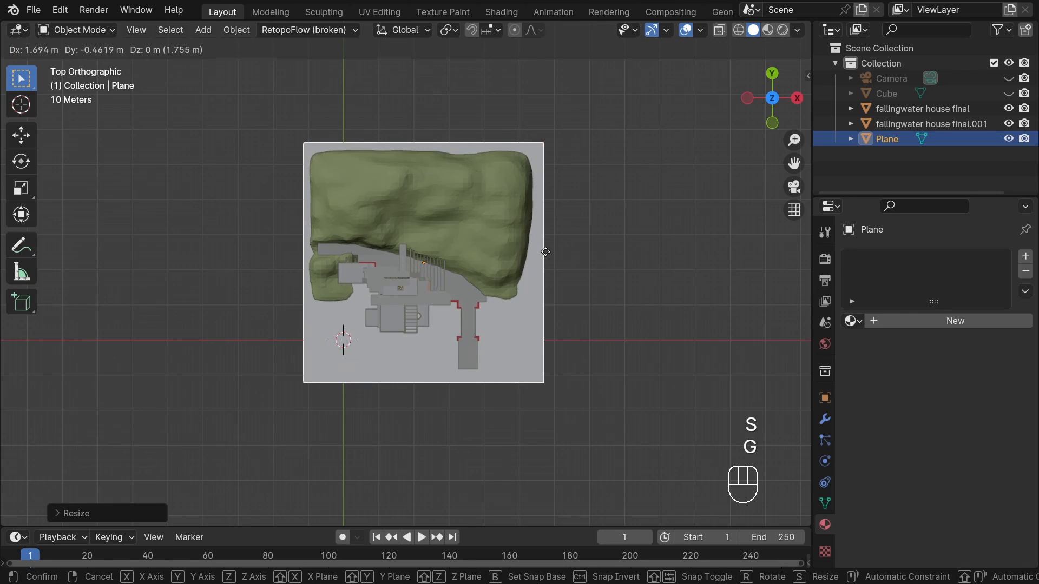
{"action": "left_click", "coordinate": [543, 248]}
Step: Lower the plane along the Z axis in the front view until it lies beneath the terrain
{"action": "middle_click_drag", "start_coordinate": [543, 249], "coordinate": [559, 185]}
{"action": "left_click", "coordinate": [765, 101]}
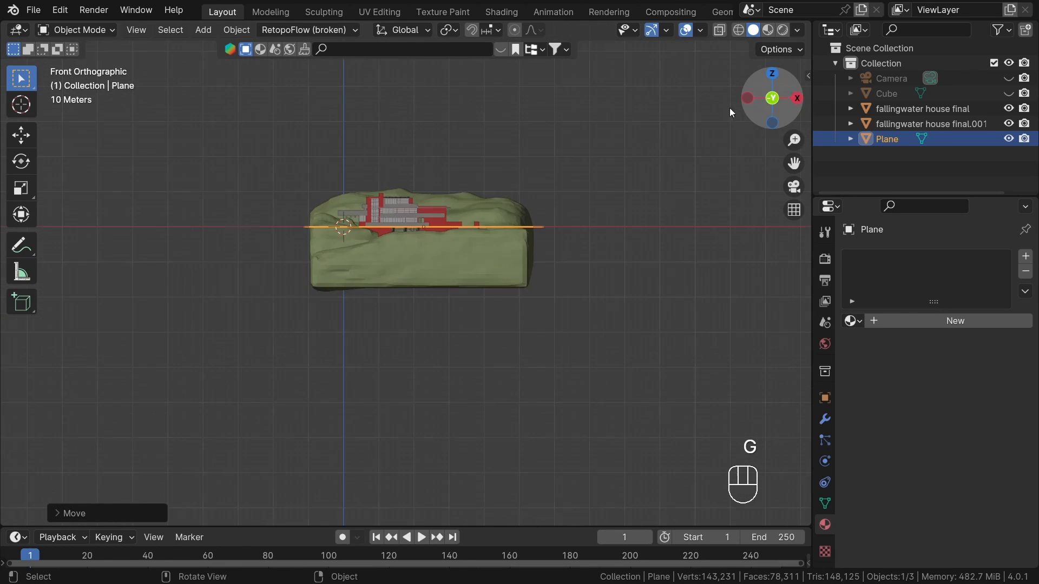
{"action": "key", "text": "g"}
{"action": "key", "text": "z"}
{"action": "left_click", "coordinate": [196, 440]}
Step: Adjust the plane's height along the Z axis so it sits just under the terrain's lowest point
{"action": "scroll", "coordinate": [399, 319], "scroll_direction": "up", "scroll_amount": 5}
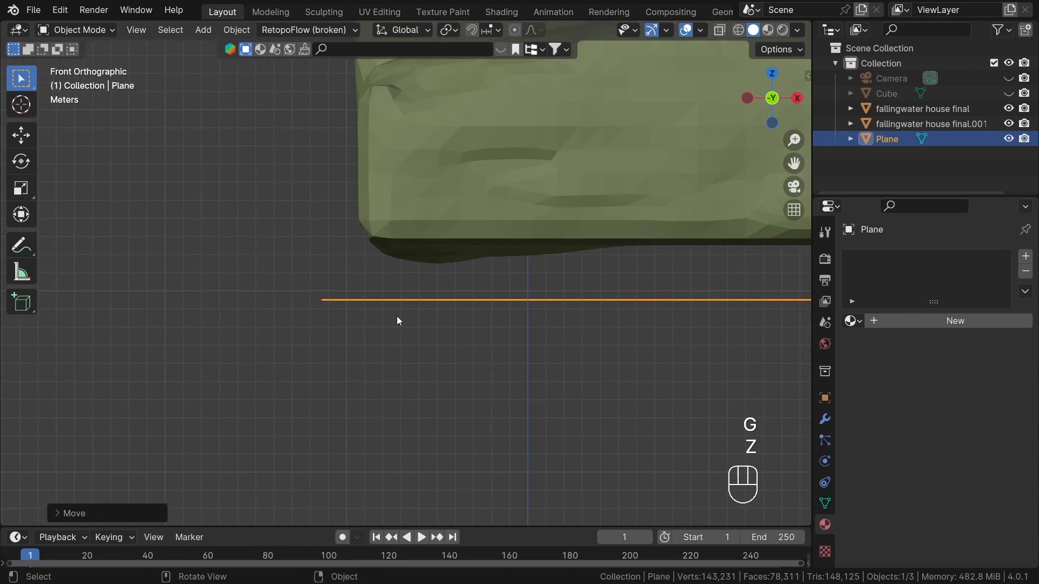
{"action": "middle_click_drag", "start_coordinate": [398, 320], "coordinate": [290, 280], "text": "shift"}
{"action": "key", "text": "g"}
{"action": "key", "text": "z"}
{"action": "left_click", "coordinate": [403, 269]}
{"action": "scroll", "coordinate": [378, 281], "scroll_direction": "down", "scroll_amount": 4}
{"action": "scroll", "coordinate": [451, 174], "scroll_direction": "up", "scroll_amount": 2}
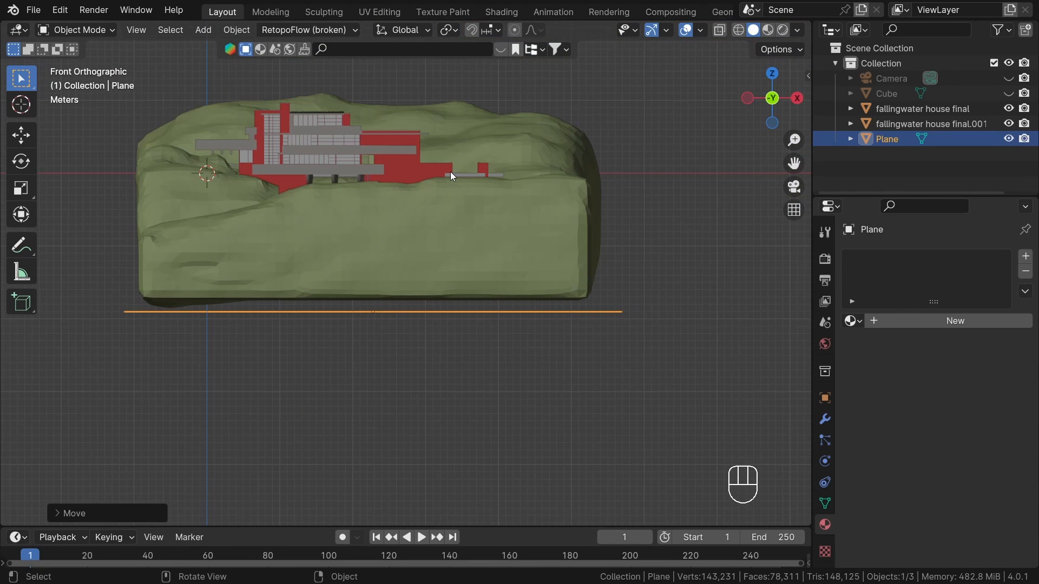
Step: Apply the plane's scale and add an Array modifier to it
{"action": "key", "text": "ctrl+a"}
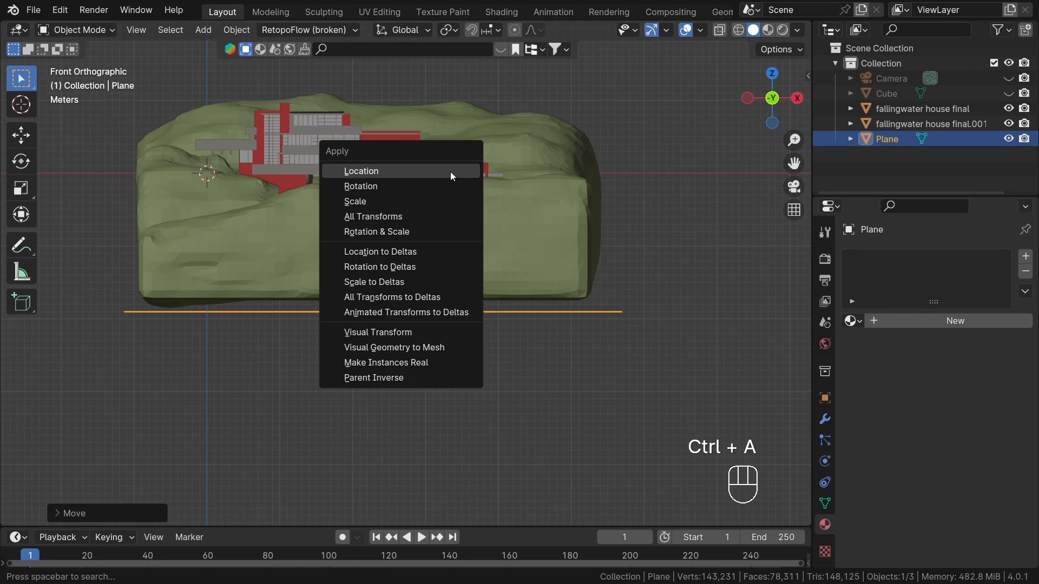
{"action": "left_click", "coordinate": [437, 201]}
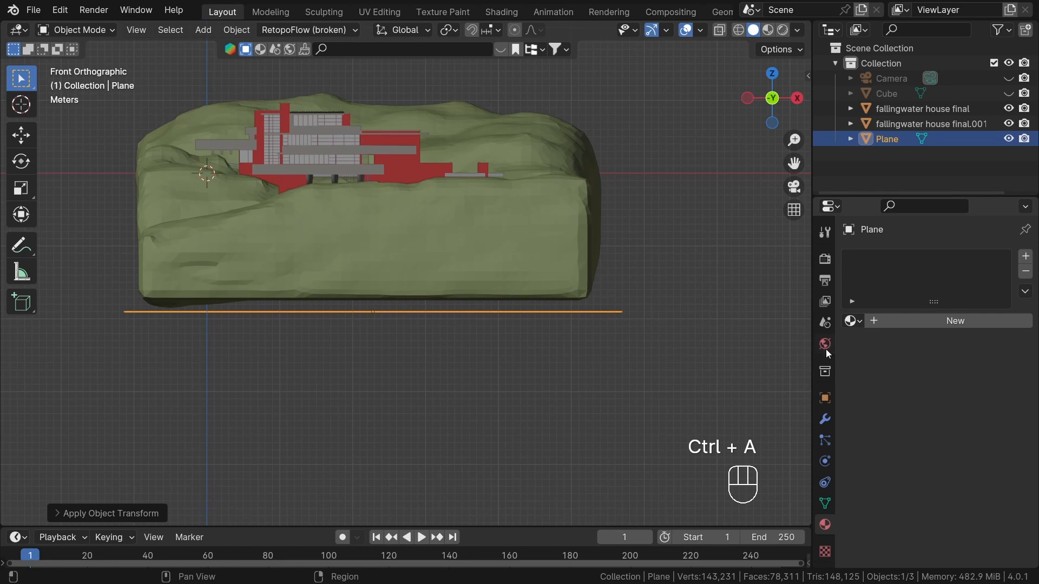
{"action": "left_click", "coordinate": [825, 419]}
{"action": "left_click", "coordinate": [865, 258]}
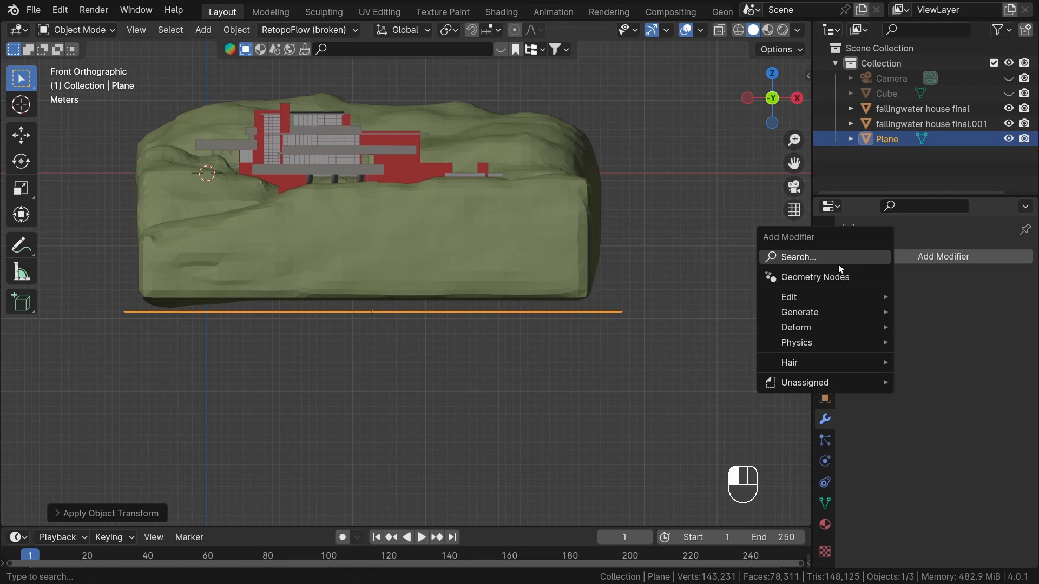
{"action": "mouse_move", "coordinate": [799, 312]}
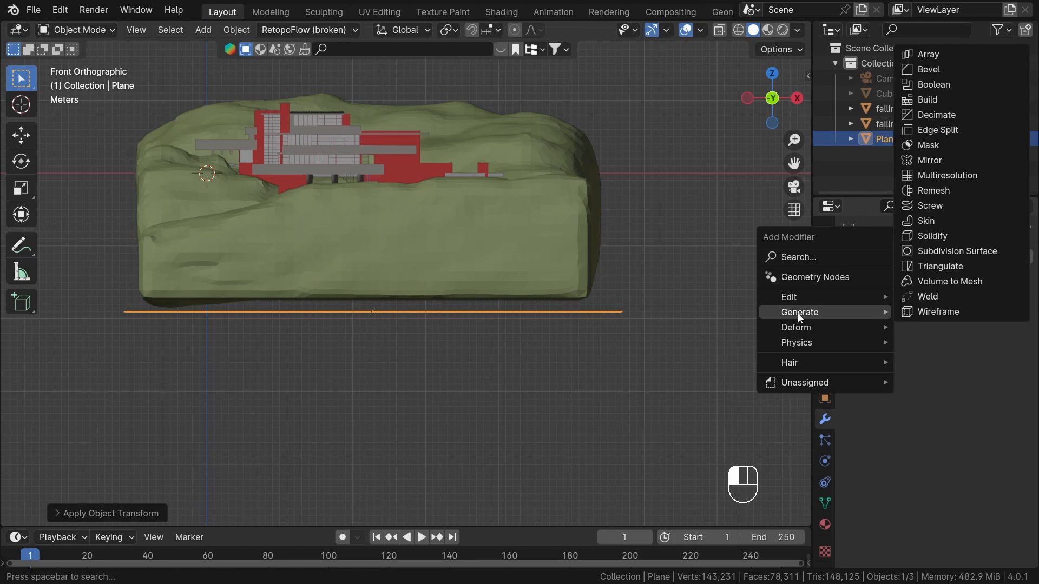
{"action": "left_click", "coordinate": [928, 55]}
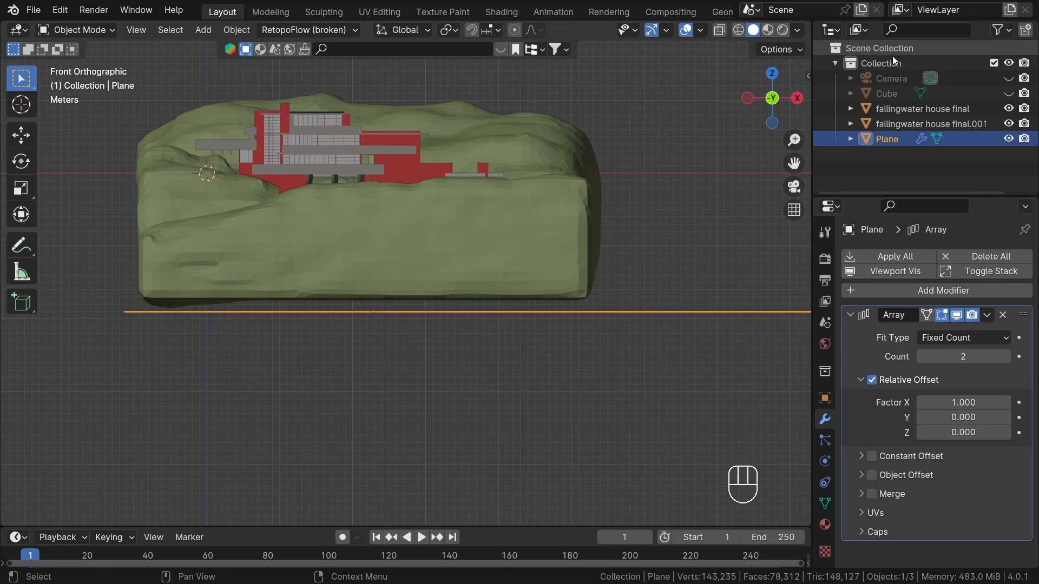
Step: Switch the array from relative to constant offset, with an X distance of 0 m and a Z distance of 0.19 m
{"action": "left_click", "coordinate": [874, 380]}
{"action": "left_click", "coordinate": [860, 379]}
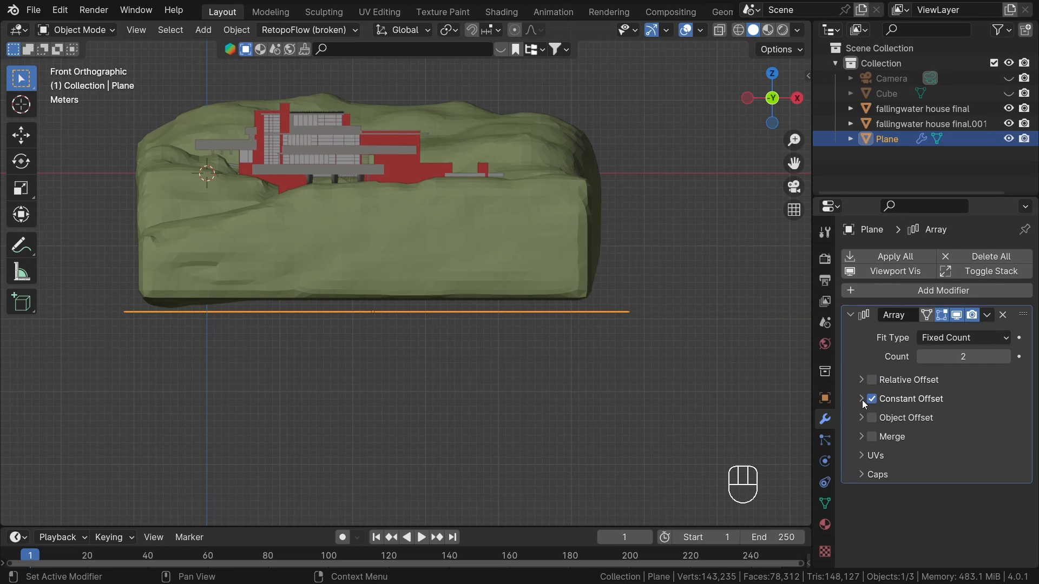
{"action": "left_click", "coordinate": [861, 398]}
{"action": "left_click", "coordinate": [944, 422]}
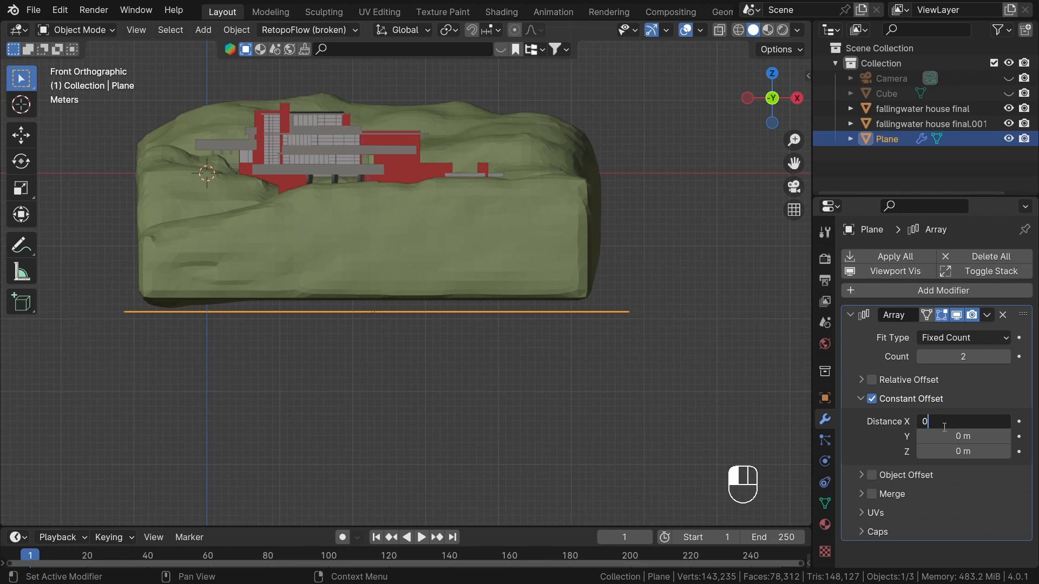
{"action": "type", "text": "0"}
{"action": "key", "text": "Return"}
{"action": "left_click_drag", "start_coordinate": [957, 451], "coordinate": [959, 451]}
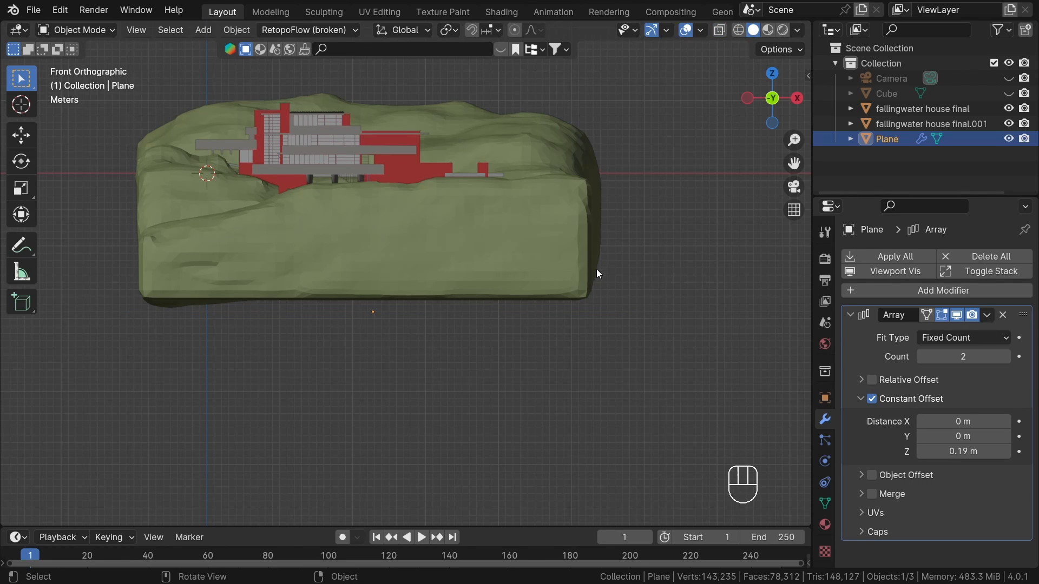
Step: Display the scene in wireframe and increase the array's constant Z offset to 0.691 m
{"action": "middle_click_drag", "start_coordinate": [596, 268], "coordinate": [638, 268], "text": "shift"}
{"action": "key", "text": "z"}
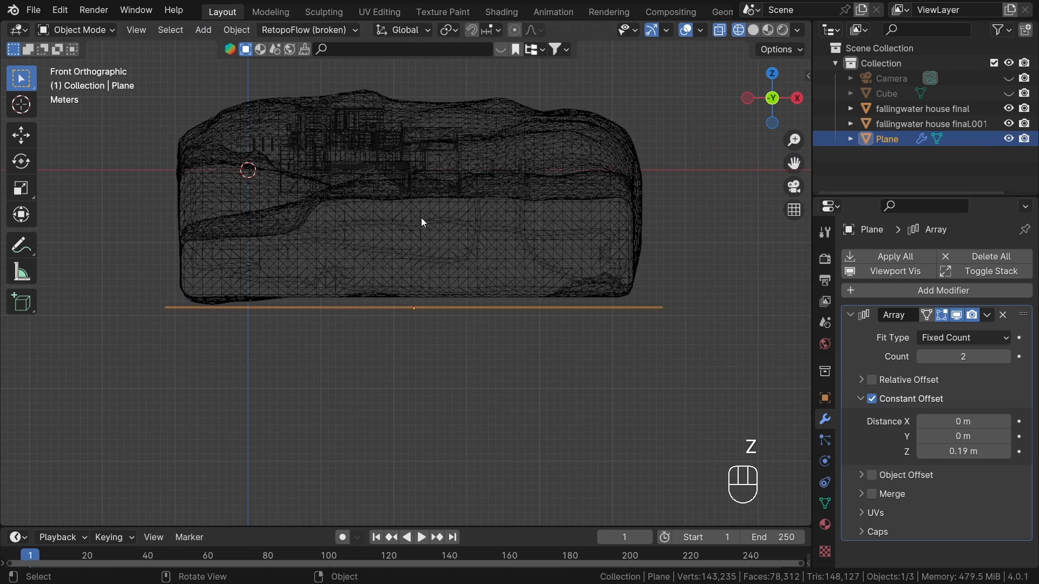
{"action": "left_click_drag", "start_coordinate": [963, 451], "coordinate": [1017, 451], "text": "shift"}
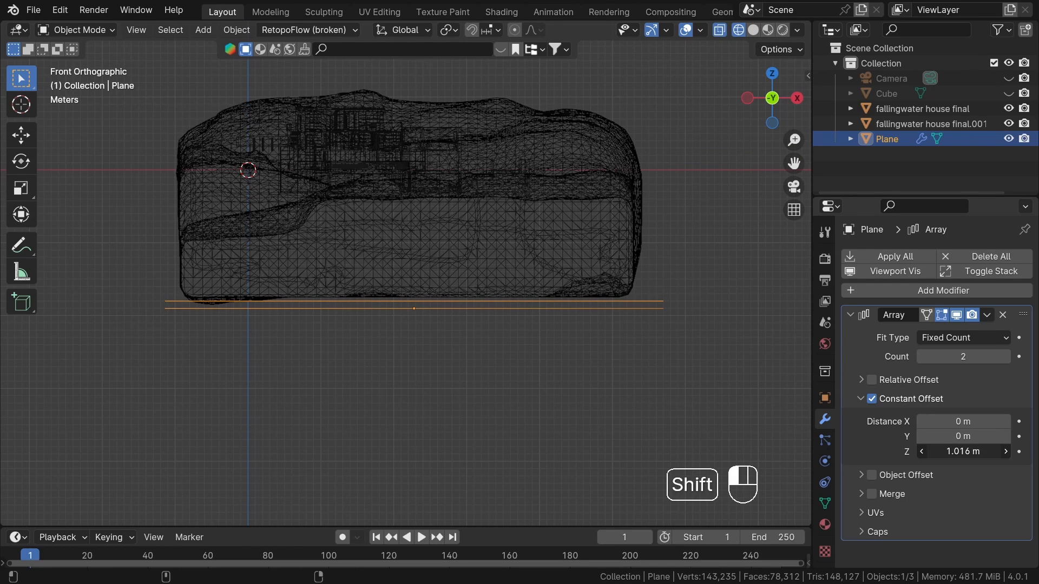
{"action": "left_click_drag", "start_coordinate": [1017, 451], "coordinate": [968, 451], "text": "shift"}
Step: Raise the array count to 45 and fine-tune the Z offset to 0.704 m so the copies span the terrain's full height
{"action": "left_click_drag", "start_coordinate": [963, 357], "coordinate": [1017, 356]}
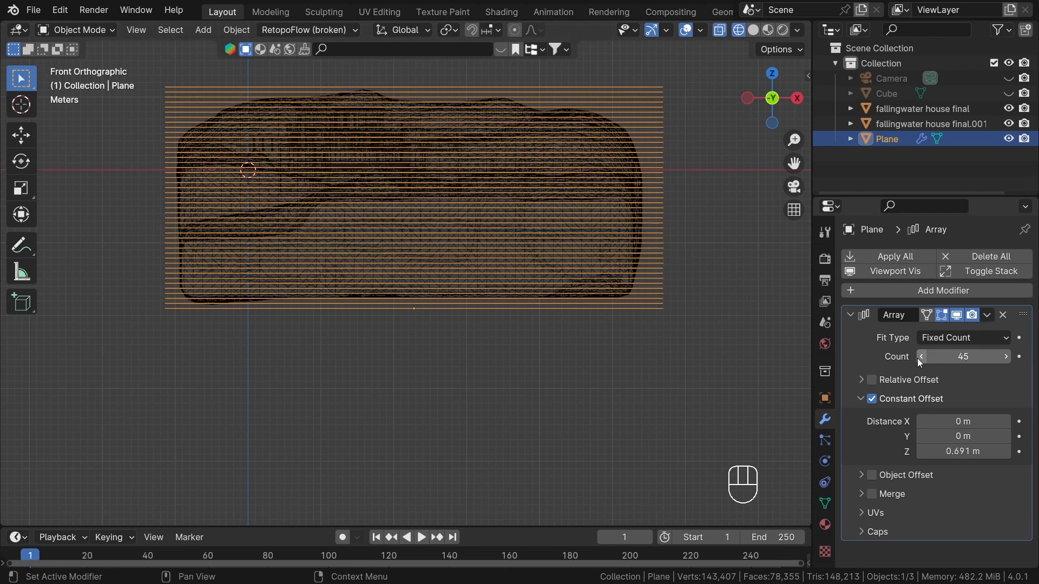
{"action": "middle_click_drag", "start_coordinate": [453, 211], "coordinate": [465, 237], "text": "shift"}
{"action": "left_click_drag", "start_coordinate": [948, 451], "coordinate": [966, 451], "text": "shift"}
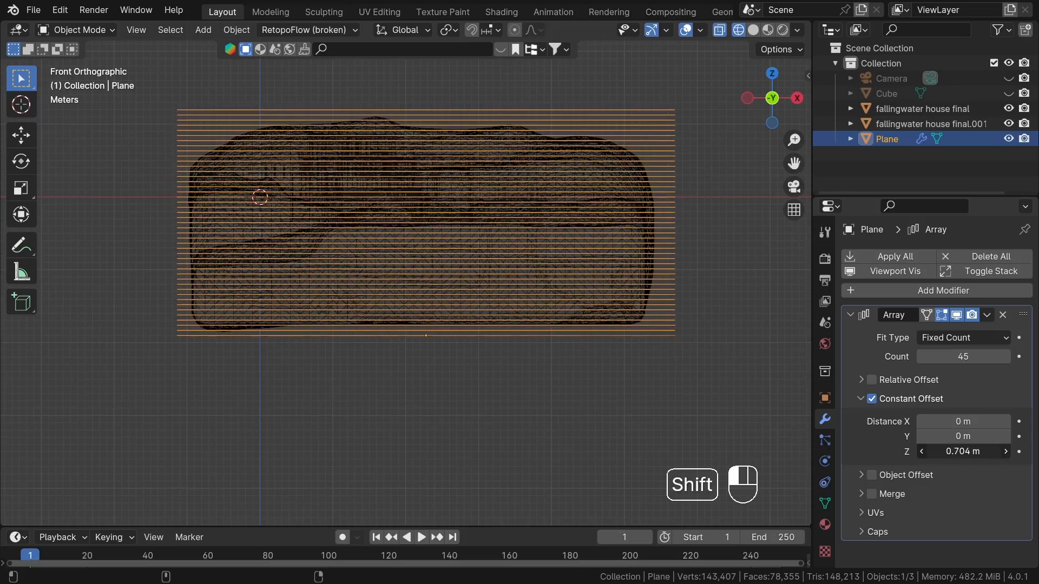
Step: Return to solid shading and examine the stack of arrayed planes around the terrain in perspective
{"action": "mouse_move", "coordinate": [426, 326]}
{"action": "middle_mouse_down", "text": "shift"}
{"action": "mouse_move", "coordinate": [410, 363]}
{"action": "mouse_move", "coordinate": [317, 374]}
{"action": "mouse_move", "coordinate": [492, 404]}
{"action": "mouse_move", "coordinate": [278, 398]}
{"action": "mouse_move", "coordinate": [587, 407]}
{"action": "mouse_move", "coordinate": [488, 410]}
{"action": "middle_mouse_up", "text": "shift"}
{"action": "scroll", "coordinate": [317, 376], "scroll_direction": "down", "scroll_amount": 5}
{"action": "key", "text": "z"}
{"action": "left_click", "coordinate": [716, 411]}
{"action": "mouse_move", "coordinate": [716, 411]}
{"action": "middle_mouse_down"}
{"action": "mouse_move", "coordinate": [554, 376]}
{"action": "mouse_move", "coordinate": [579, 297]}
{"action": "mouse_move", "coordinate": [537, 369]}
{"action": "mouse_move", "coordinate": [567, 366]}
{"action": "mouse_move", "coordinate": [480, 359]}
{"action": "mouse_move", "coordinate": [505, 238]}
{"action": "mouse_move", "coordinate": [599, 283]}
{"action": "middle_mouse_up"}
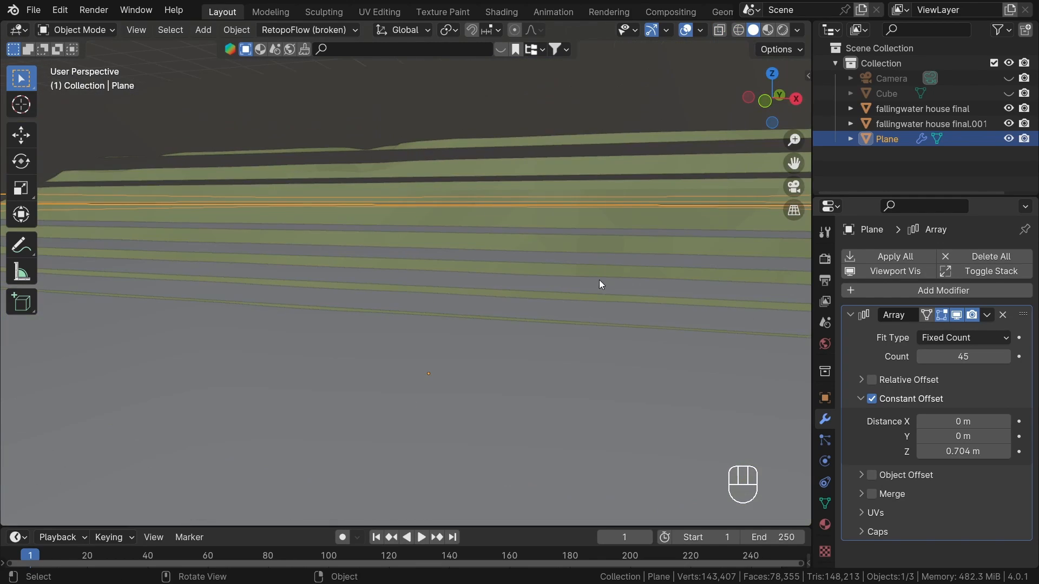
{"action": "scroll", "coordinate": [600, 228], "scroll_direction": "down", "scroll_amount": 12}
{"action": "middle_click_drag", "start_coordinate": [587, 238], "coordinate": [585, 256]}
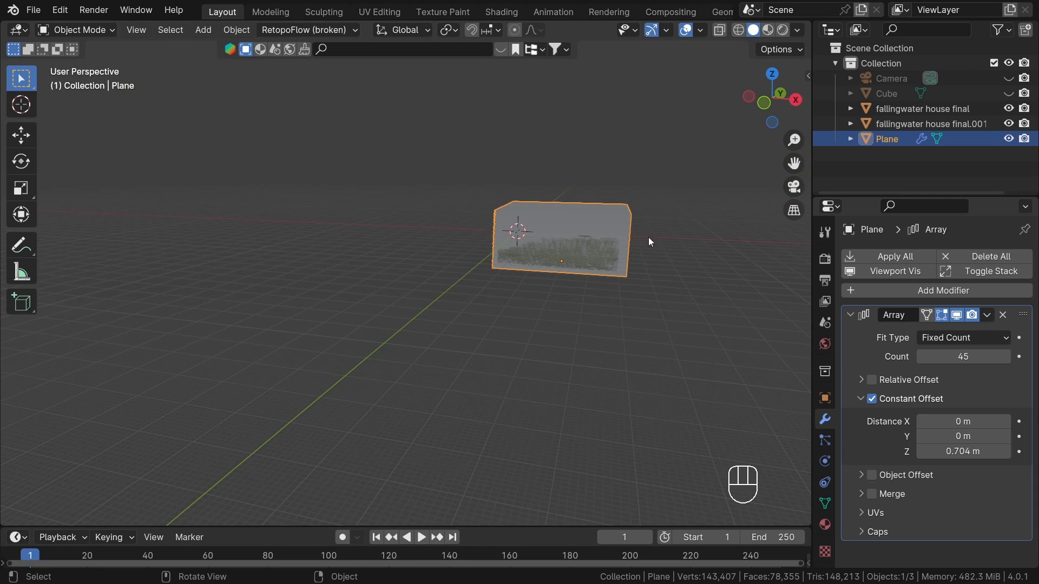
{"action": "scroll", "coordinate": [534, 249], "scroll_direction": "up", "scroll_amount": 1}
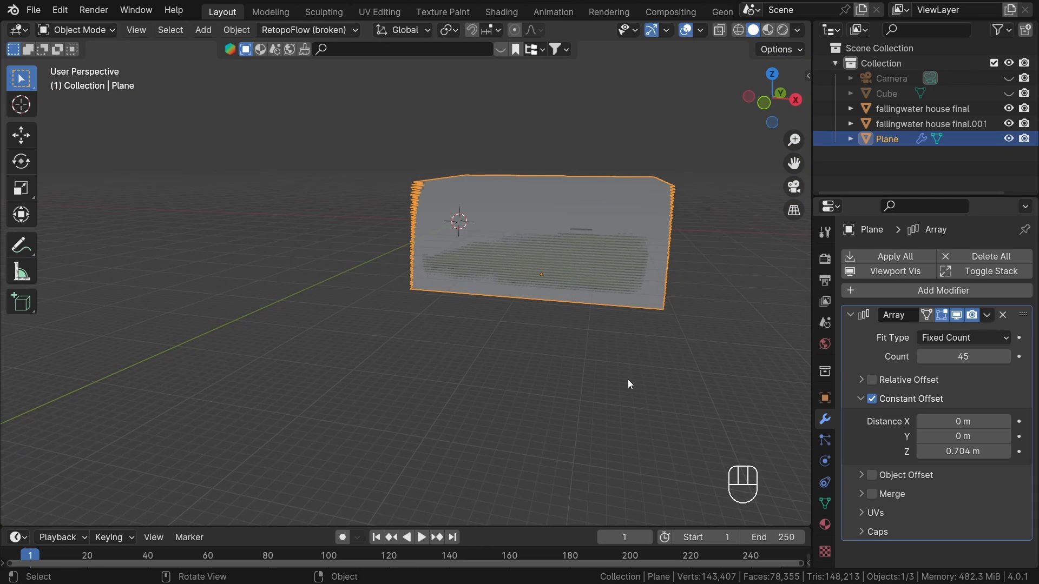
Step: Hide the arrayed plane and rename the terrain object as Ground
{"action": "key", "text": "h"}
{"action": "scroll", "coordinate": [577, 245], "scroll_direction": "up", "scroll_amount": 2}
{"action": "left_click", "coordinate": [588, 283]}
{"action": "middle_click_drag", "start_coordinate": [690, 211], "coordinate": [599, 232], "text": "shift"}
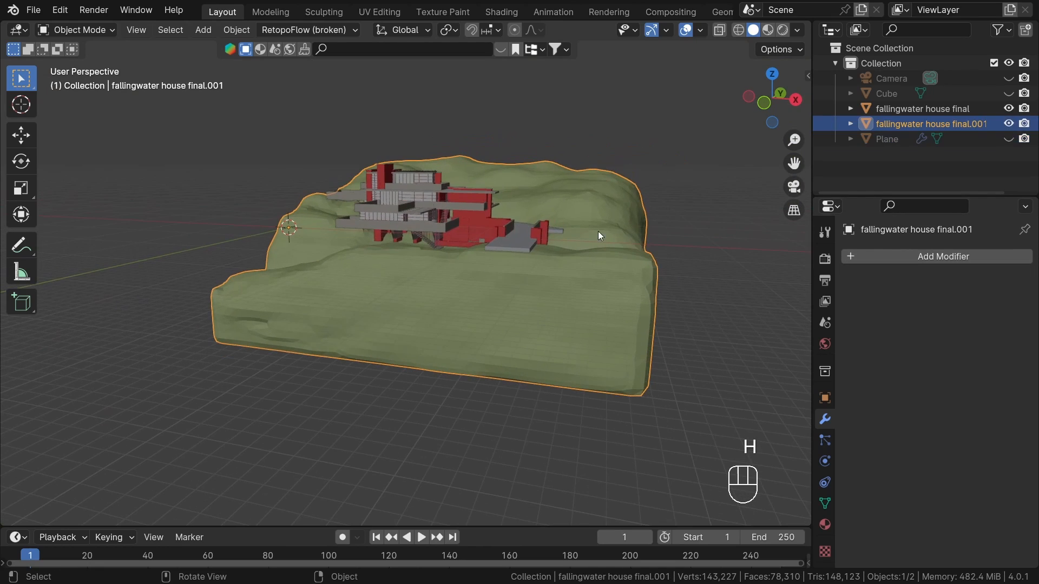
{"action": "double_click", "coordinate": [923, 125]}
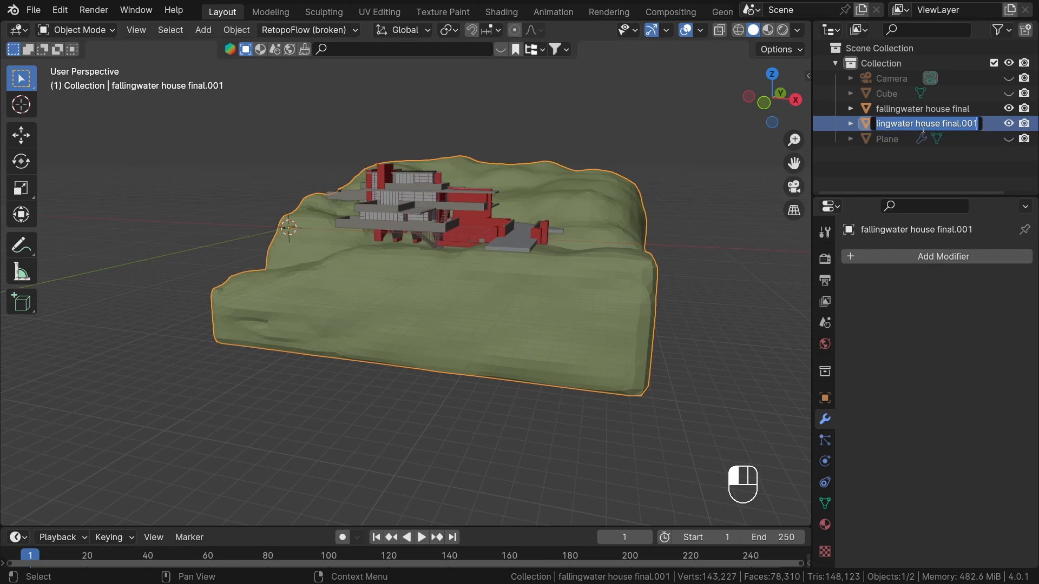
{"action": "type", "text": "Ground"}
{"action": "key", "text": "Return"}
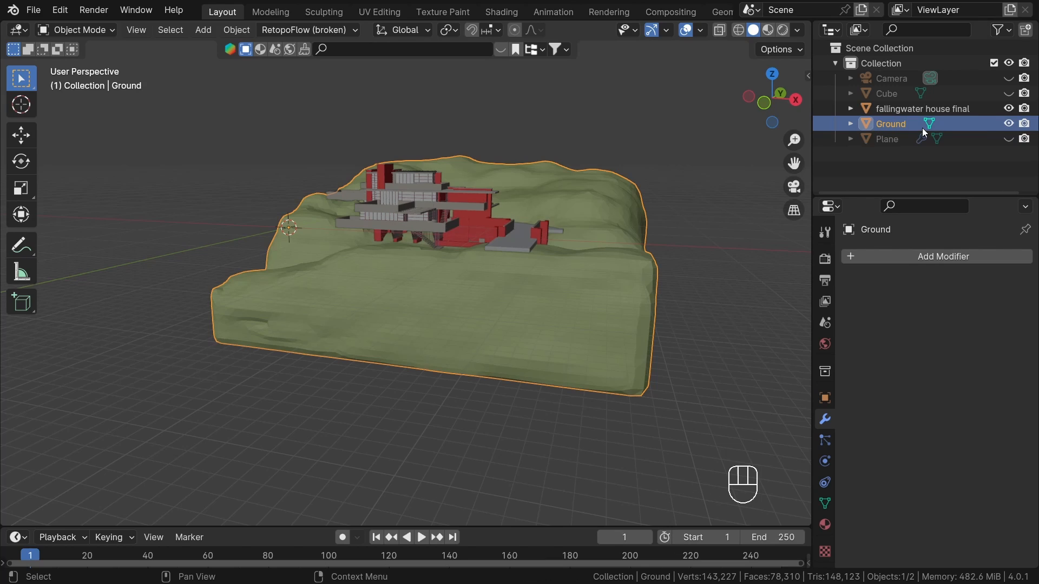
Step: Unhide the arrayed plane and rename it as Slices
{"action": "left_click", "coordinate": [673, 412]}
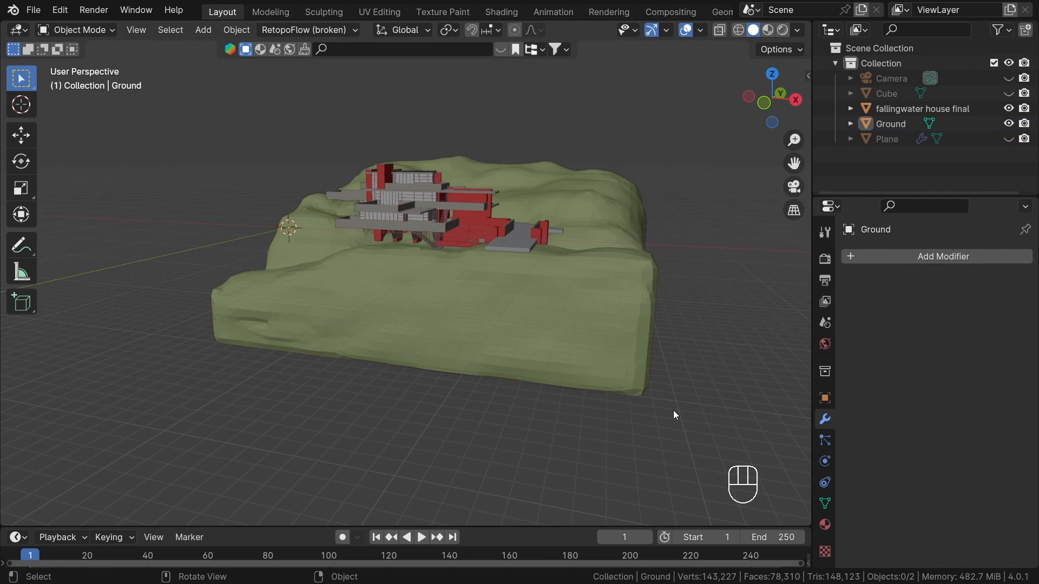
{"action": "left_click", "coordinate": [1008, 139]}
{"action": "left_click", "coordinate": [694, 207]}
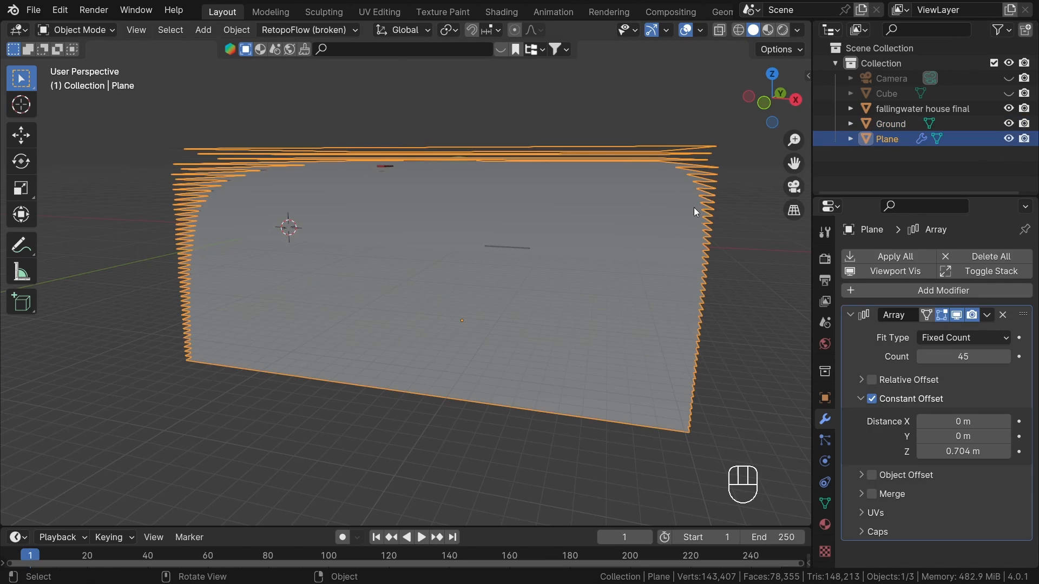
{"action": "double_click", "coordinate": [896, 140]}
{"action": "type", "text": "Sli"}
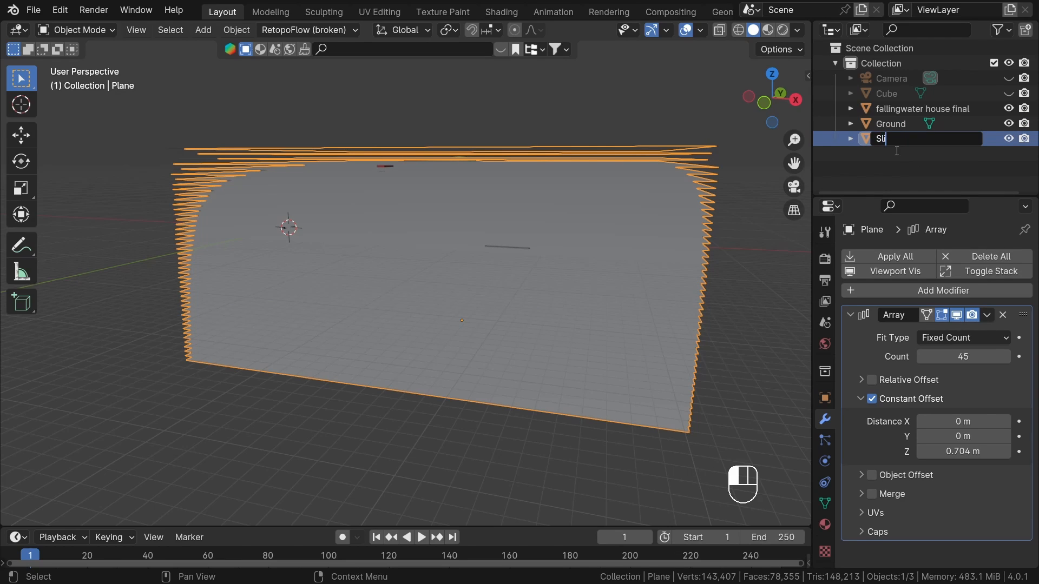
{"action": "type", "text": "ces"}
{"action": "key", "text": "Return"}
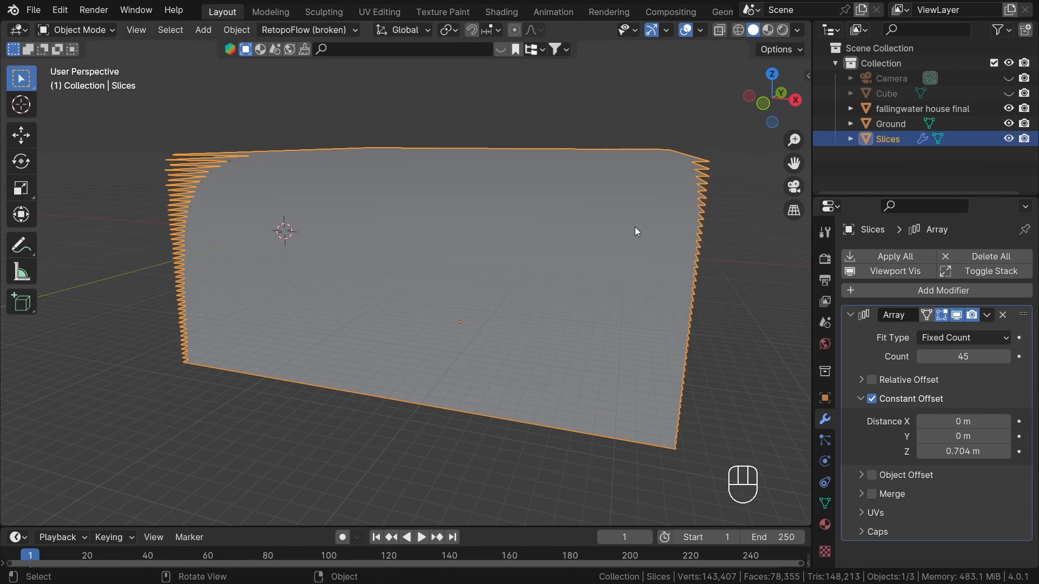
Step: Hide the Slices object and select the Ground terrain
{"action": "scroll", "coordinate": [620, 260], "scroll_direction": "up", "scroll_amount": 2}
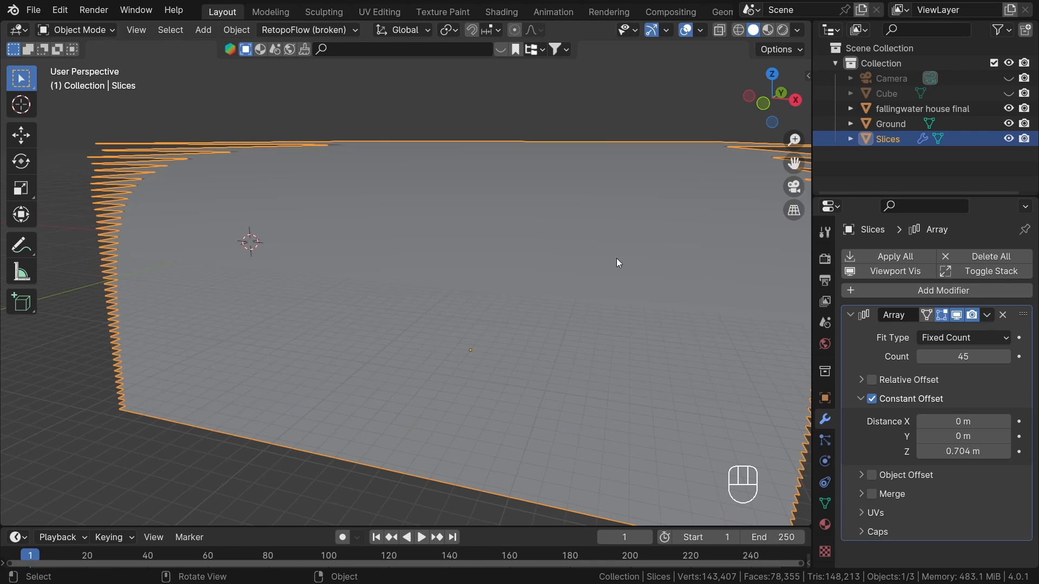
{"action": "key", "text": "h"}
{"action": "left_click", "coordinate": [624, 314]}
{"action": "middle_click_drag", "start_coordinate": [624, 314], "coordinate": [517, 303], "text": "shift"}
{"action": "mouse_move", "coordinate": [517, 303]}
{"action": "middle_mouse_down"}
{"action": "mouse_move", "coordinate": [485, 295]}
{"action": "mouse_move", "coordinate": [515, 294]}
{"action": "middle_mouse_up"}
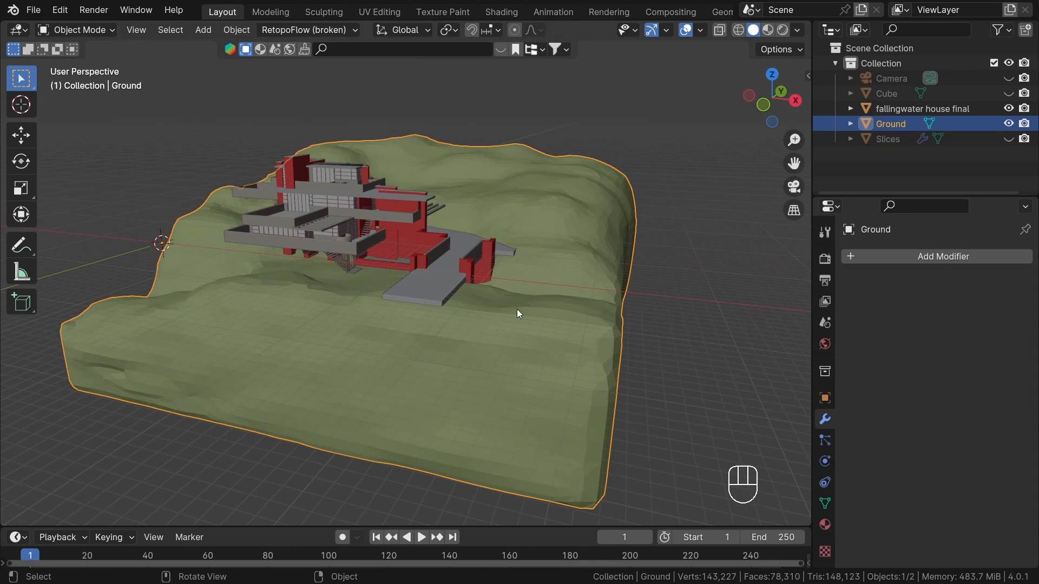
Step: Add a Boolean modifier to Ground in Difference mode with Slices as the operand object
{"action": "left_click", "coordinate": [919, 258]}
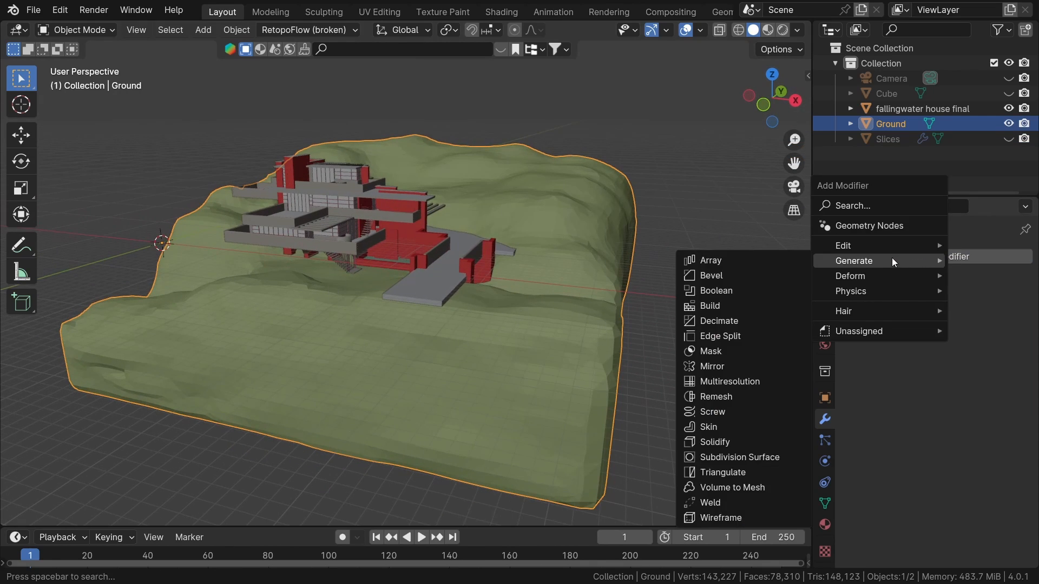
{"action": "mouse_move", "coordinate": [856, 264]}
{"action": "left_click", "coordinate": [776, 290]}
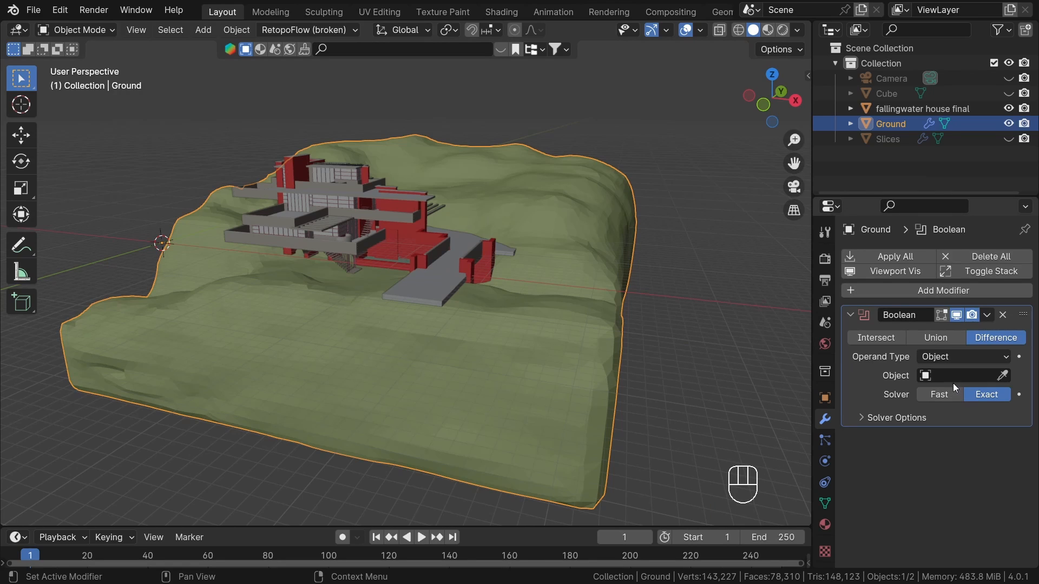
{"action": "left_click", "coordinate": [1002, 375]}
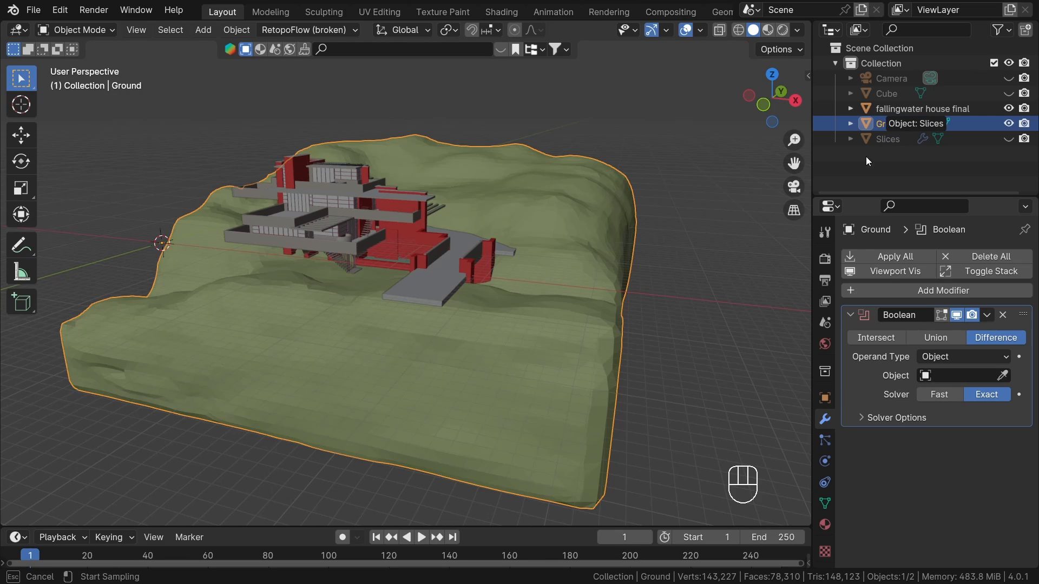
{"action": "left_click", "coordinate": [888, 139]}
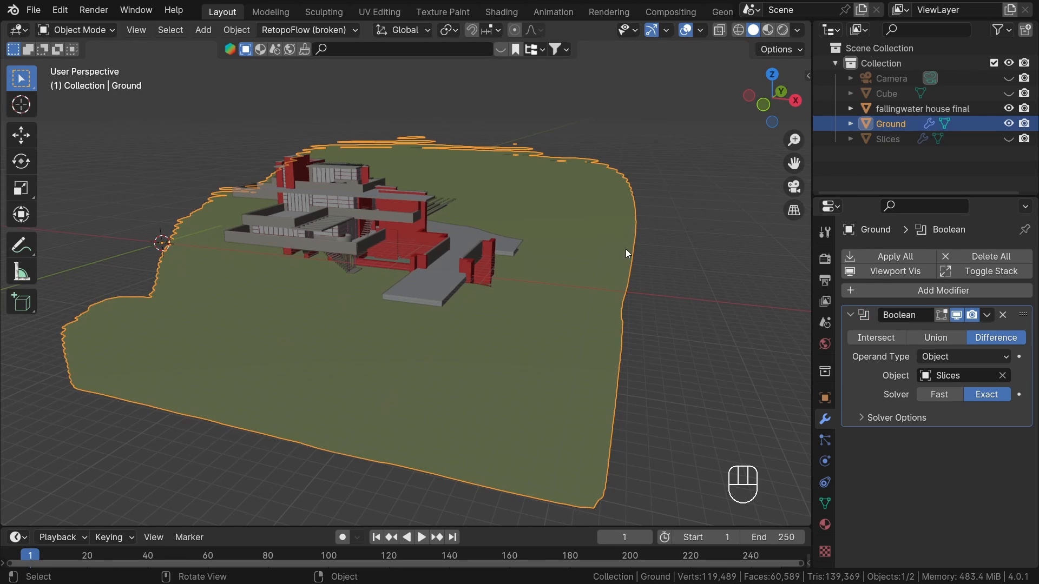
{"action": "middle_click_drag", "start_coordinate": [681, 318], "coordinate": [653, 328]}
Step: Add a Solidify modifier to Ground after the Boolean and set its thickness to 0.5 m
{"action": "left_click", "coordinate": [848, 313]}
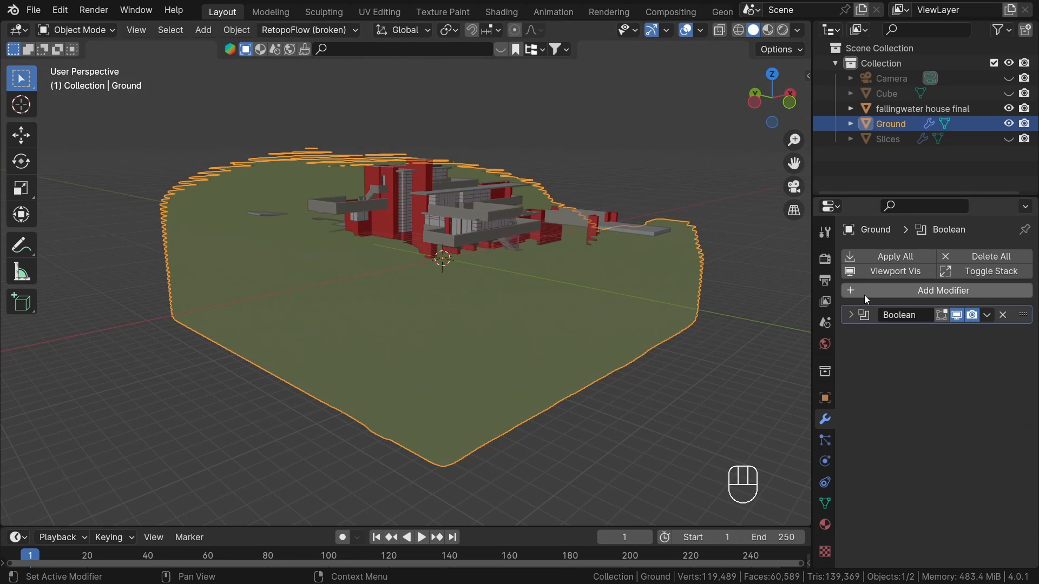
{"action": "left_click", "coordinate": [866, 292]}
{"action": "mouse_move", "coordinate": [868, 293]}
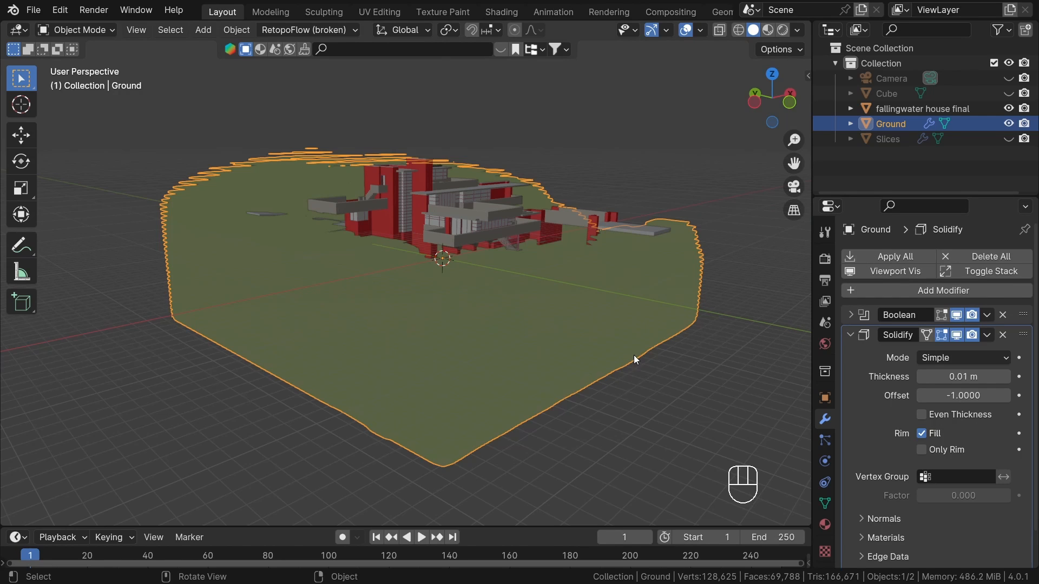
{"action": "middle_click_drag", "start_coordinate": [635, 355], "coordinate": [585, 338]}
{"action": "scroll", "coordinate": [693, 336], "scroll_direction": "up", "scroll_amount": 3}
{"action": "scroll", "coordinate": [584, 339], "scroll_direction": "up", "scroll_amount": 10}
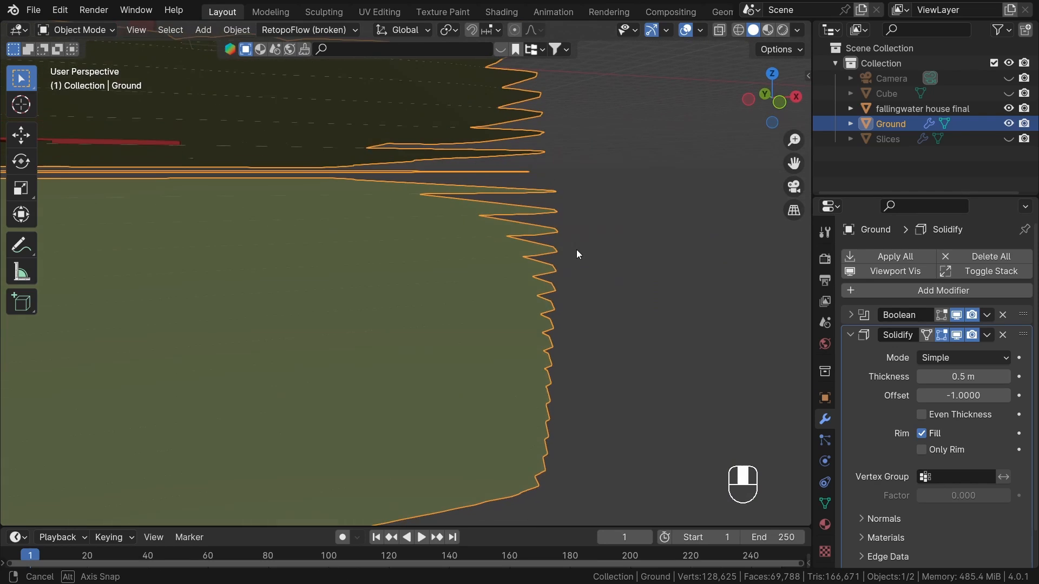
Step: Show Ground's transform values and apply its scale so the Solidify thickness takes effect at true size
{"action": "key", "text": "n"}
{"action": "left_click", "coordinate": [805, 79]}
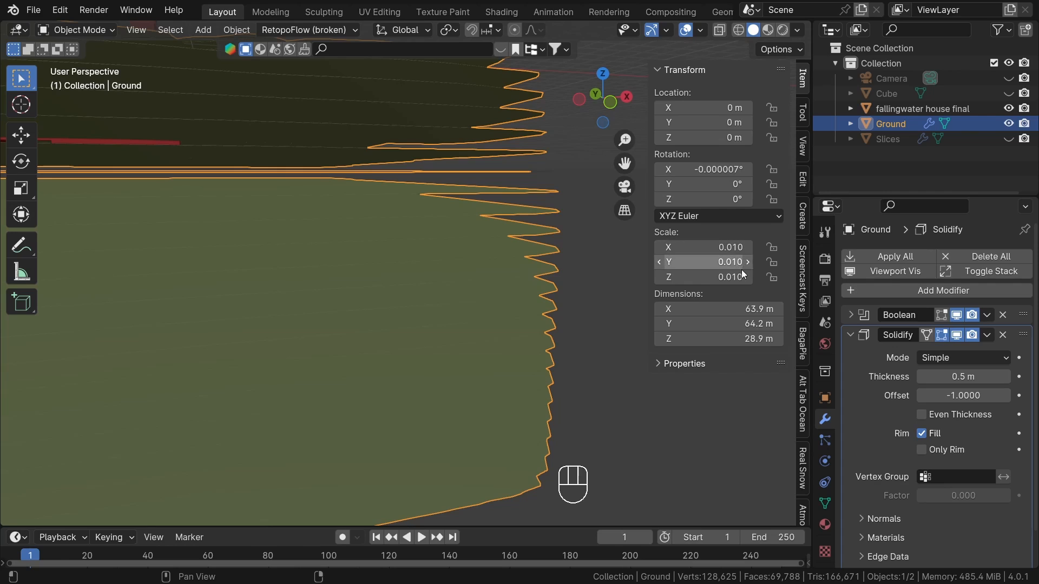
{"action": "middle_click_drag", "start_coordinate": [527, 280], "coordinate": [556, 259]}
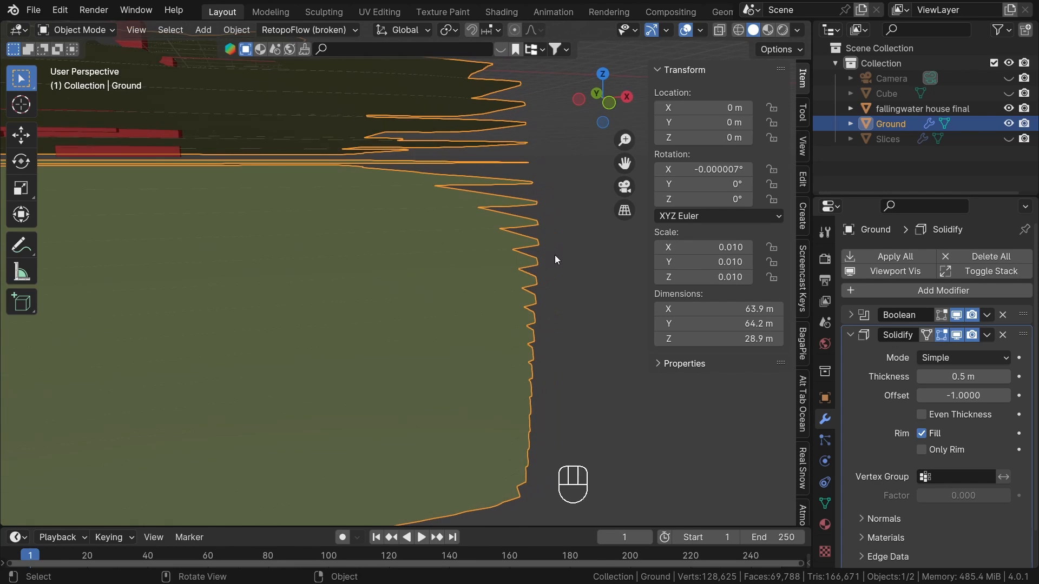
{"action": "key", "text": "ctrl+a"}
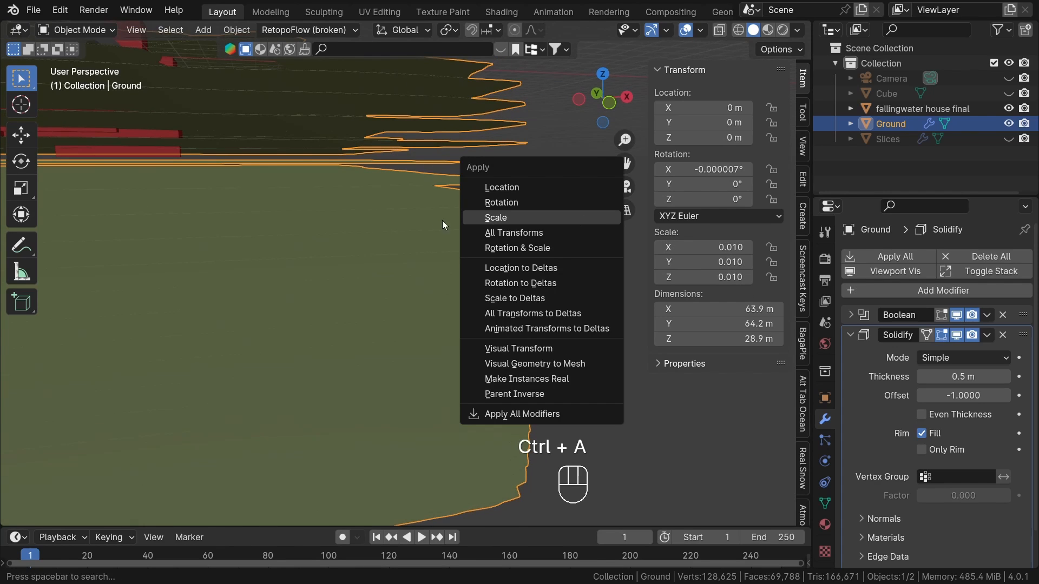
{"action": "key", "text": "s"}
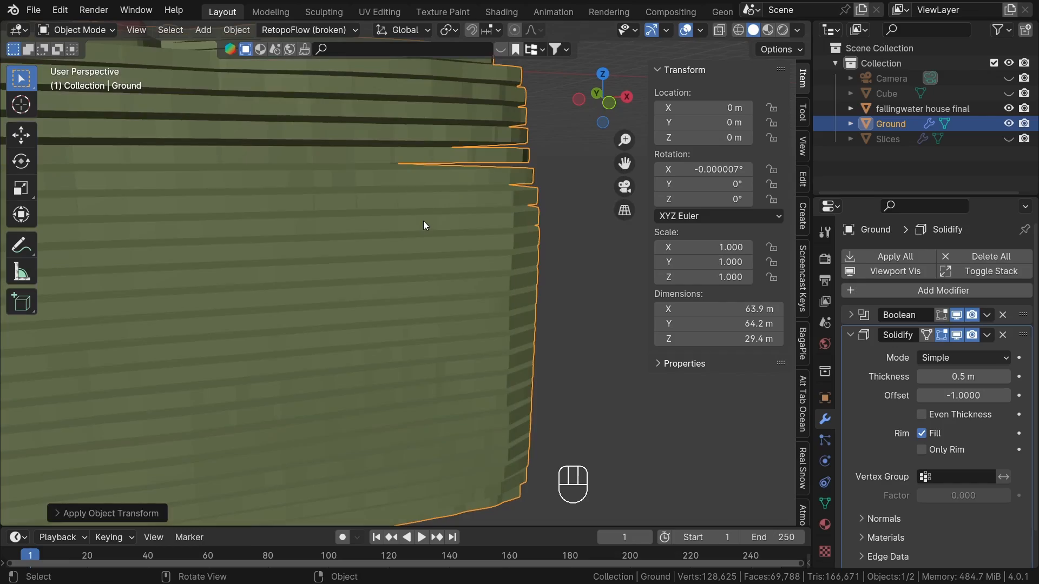
Step: Look over the layered terrain and select the house model to check its dimensions
{"action": "scroll", "coordinate": [423, 221], "scroll_direction": "down", "scroll_amount": 4}
{"action": "middle_click_drag", "start_coordinate": [423, 221], "coordinate": [270, 288]}
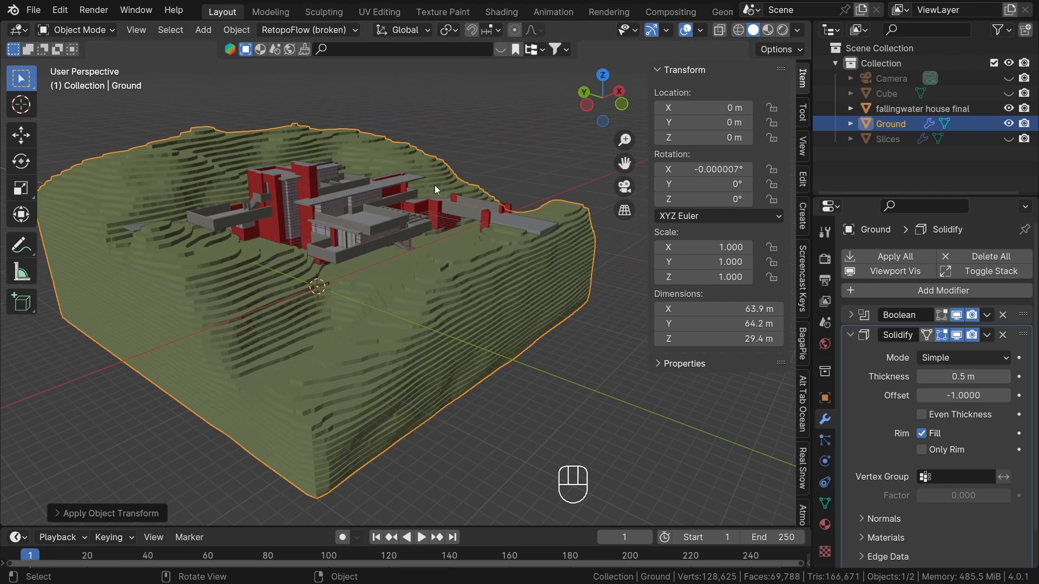
{"action": "scroll", "coordinate": [409, 231], "scroll_direction": "up", "scroll_amount": 2}
{"action": "left_click", "coordinate": [394, 208]}
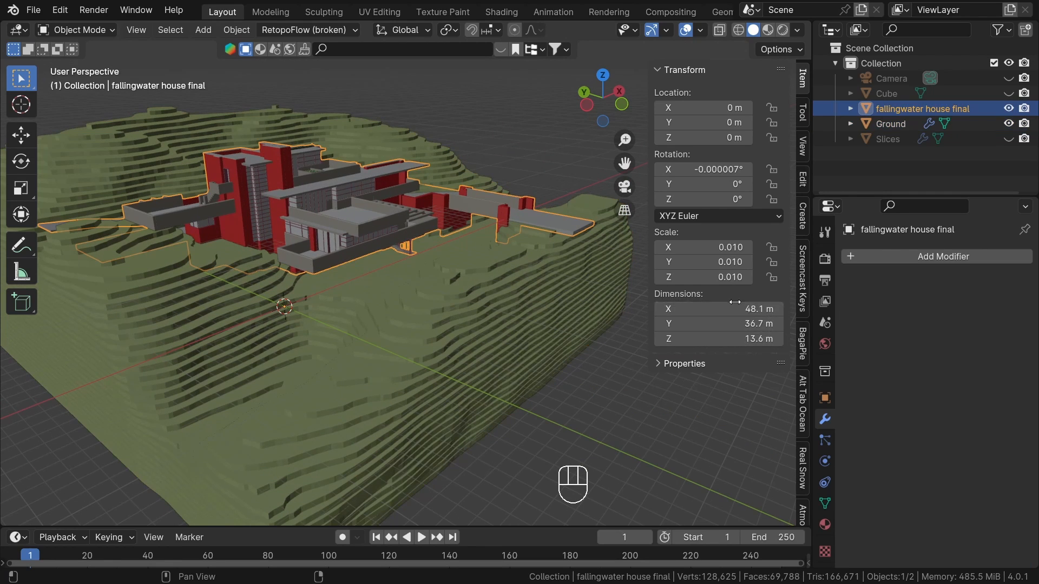
{"action": "scroll", "coordinate": [458, 334], "scroll_direction": "down", "scroll_amount": 4}
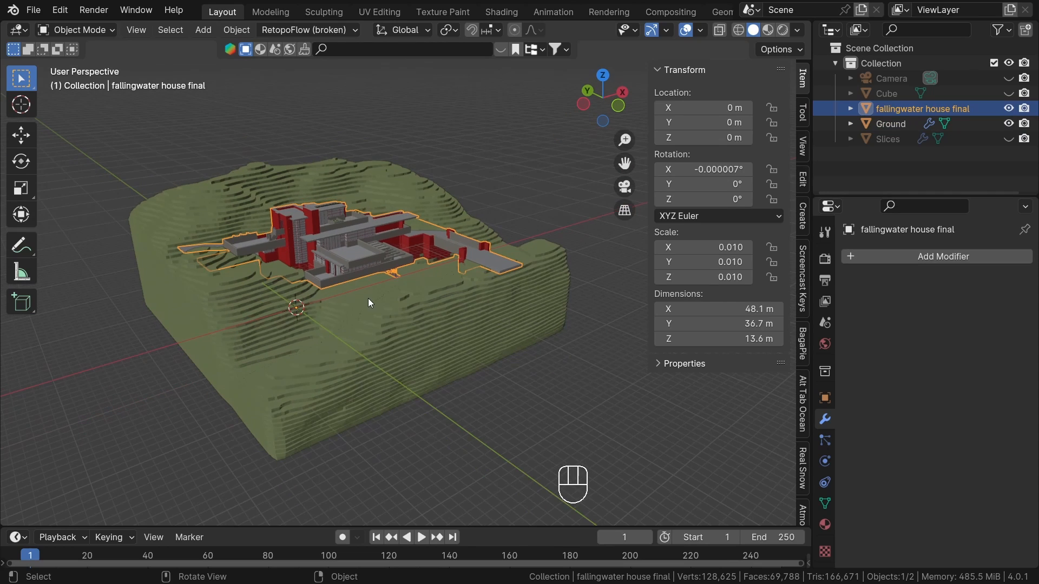
Step: Select the Ground terrain and turn off its Boolean modifier's viewport display
{"action": "left_click", "coordinate": [1003, 139]}
{"action": "scroll", "coordinate": [462, 280], "scroll_direction": "up", "scroll_amount": 2}
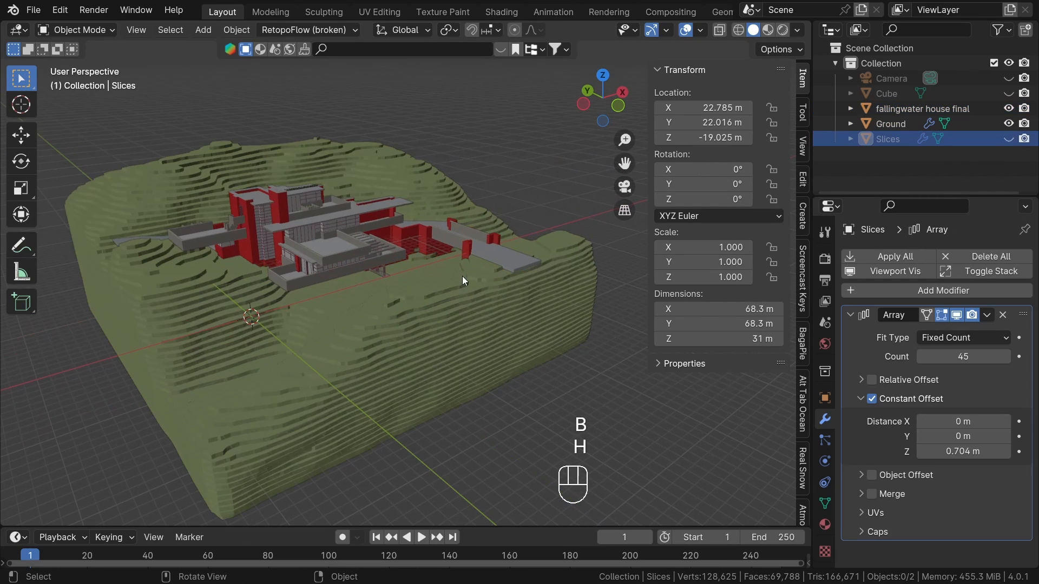
{"action": "left_click", "coordinate": [462, 280]}
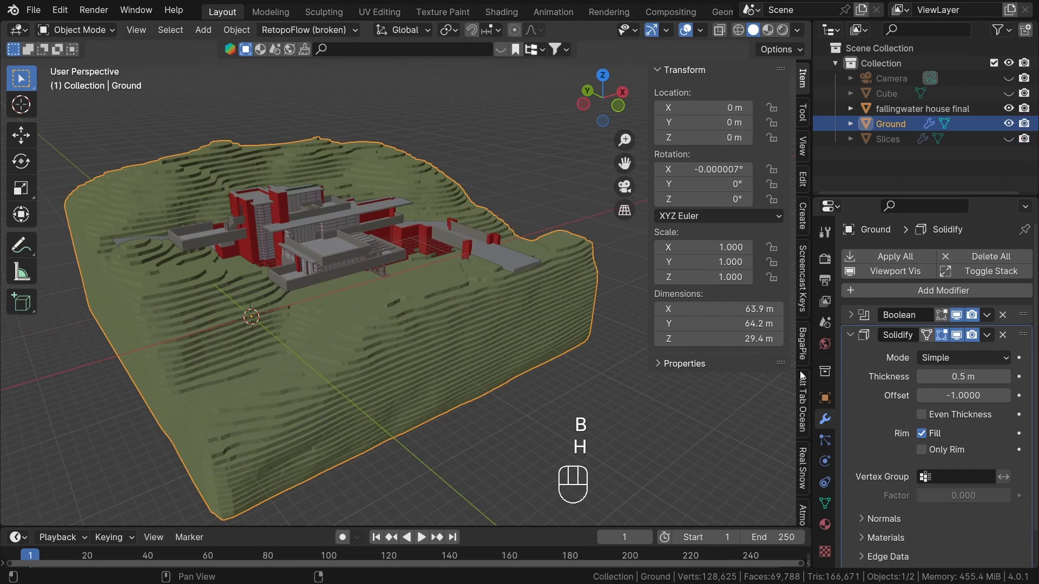
{"action": "left_click", "coordinate": [956, 315]}
{"action": "scroll", "coordinate": [508, 349], "scroll_direction": "down", "scroll_amount": 2}
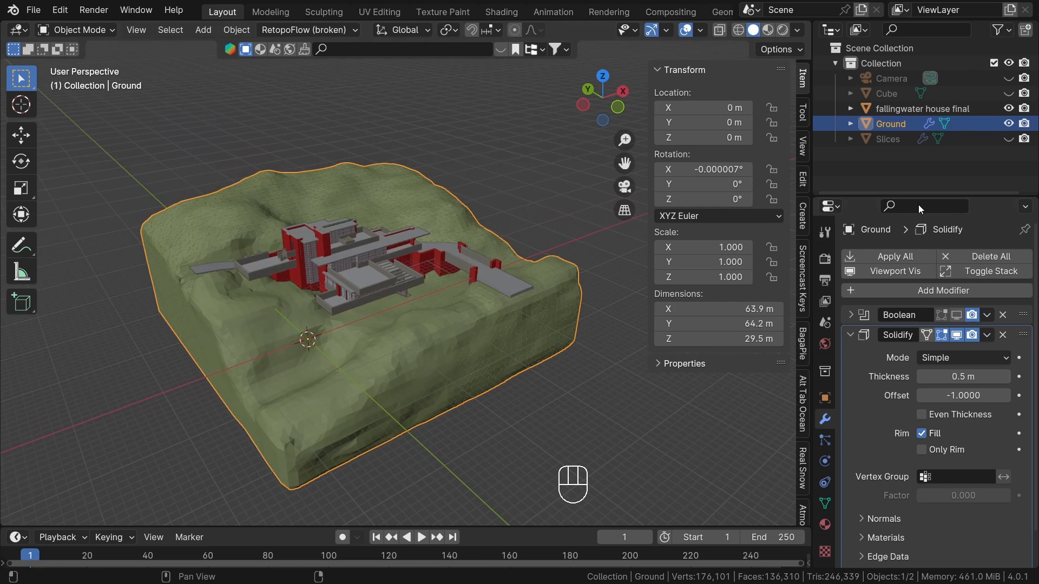
Step: Unhide Slices, select the house, Ground and Slices together, and scale them uniformly by a factor of 0.01
{"action": "left_click", "coordinate": [1010, 139]}
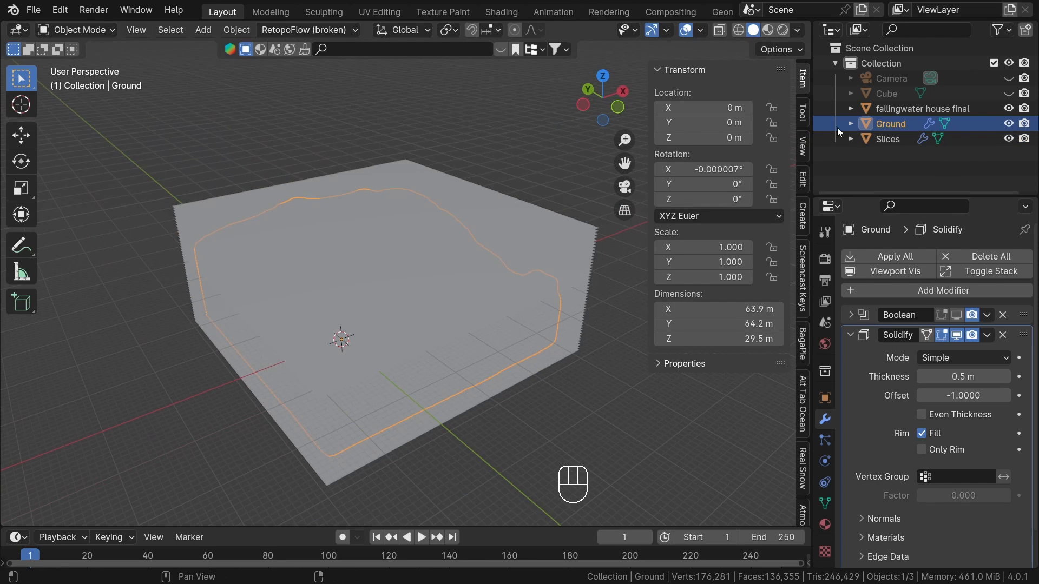
{"action": "left_click", "coordinate": [893, 110]}
{"action": "left_click", "coordinate": [887, 139], "text": "shift"}
{"action": "middle_click_drag", "start_coordinate": [525, 249], "coordinate": [453, 256]}
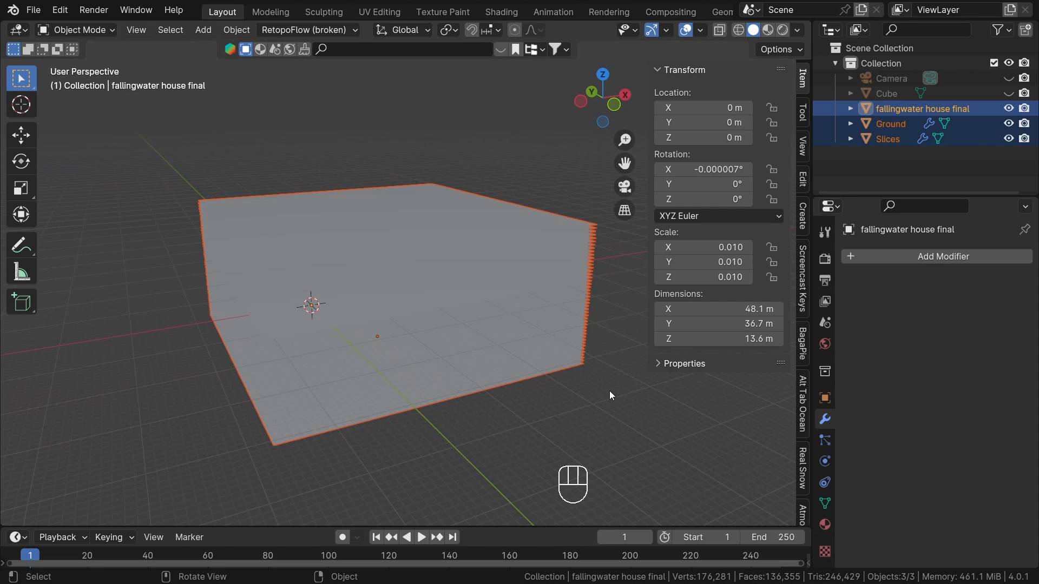
{"action": "scroll", "coordinate": [610, 394], "scroll_direction": "up", "scroll_amount": 2}
{"action": "type", "text": "s0"}
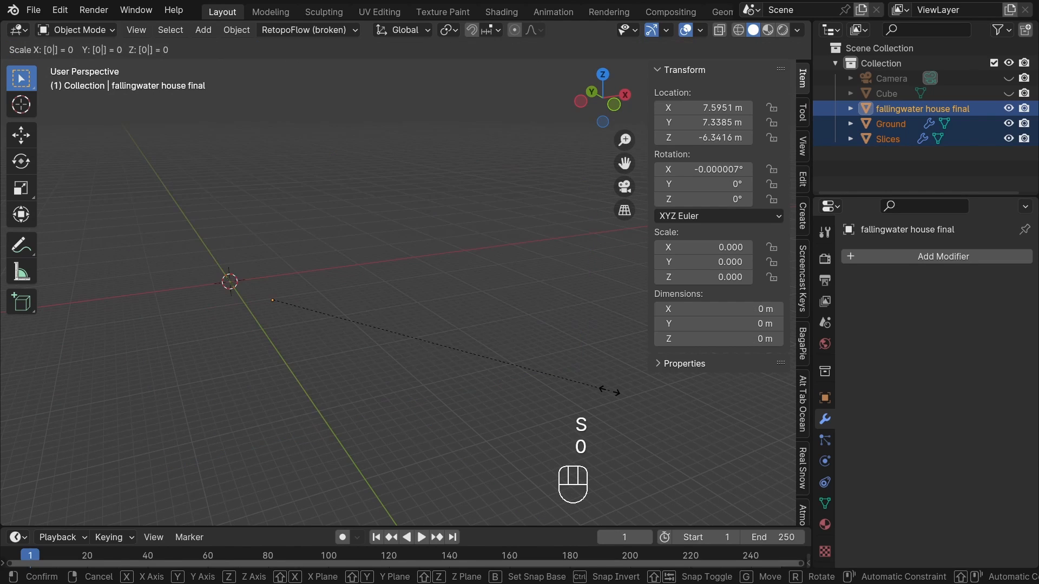
{"action": "type", "text": ".01"}
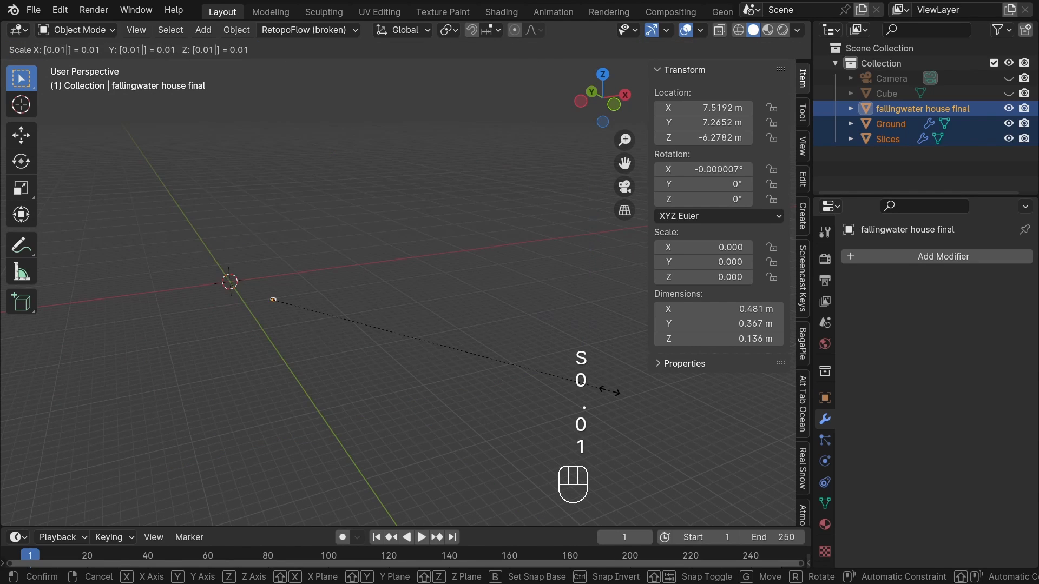
{"action": "left_click", "coordinate": [610, 391]}
Step: Move the three scaled-down objects horizontally to the world origin, working from the top view
{"action": "scroll", "coordinate": [300, 306], "scroll_direction": "up", "scroll_amount": 9}
{"action": "middle_click_drag", "start_coordinate": [229, 292], "coordinate": [405, 335], "text": "shift"}
{"action": "scroll", "coordinate": [404, 335], "scroll_direction": "down", "scroll_amount": 8}
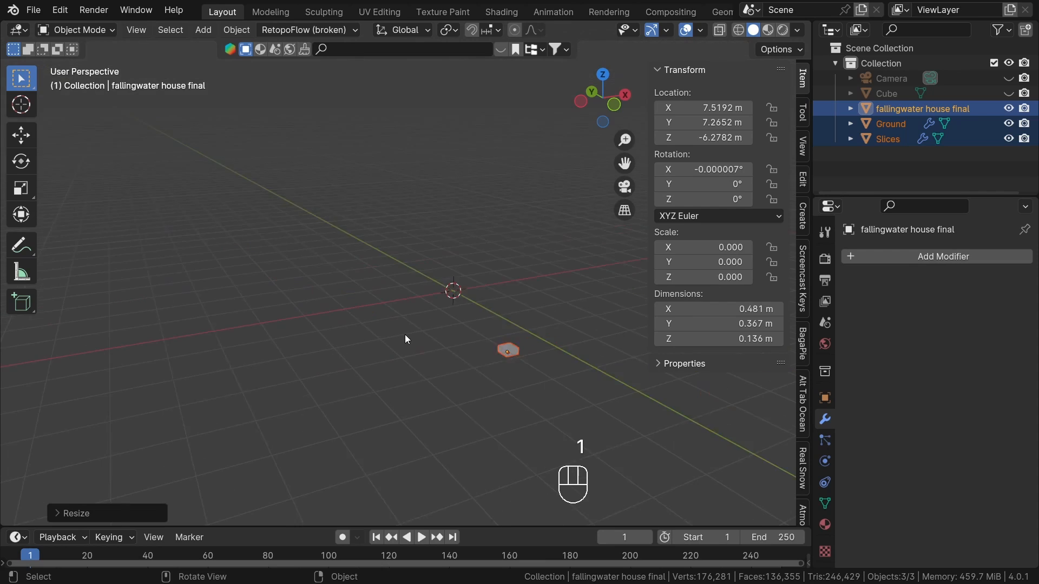
{"action": "left_click", "coordinate": [604, 77]}
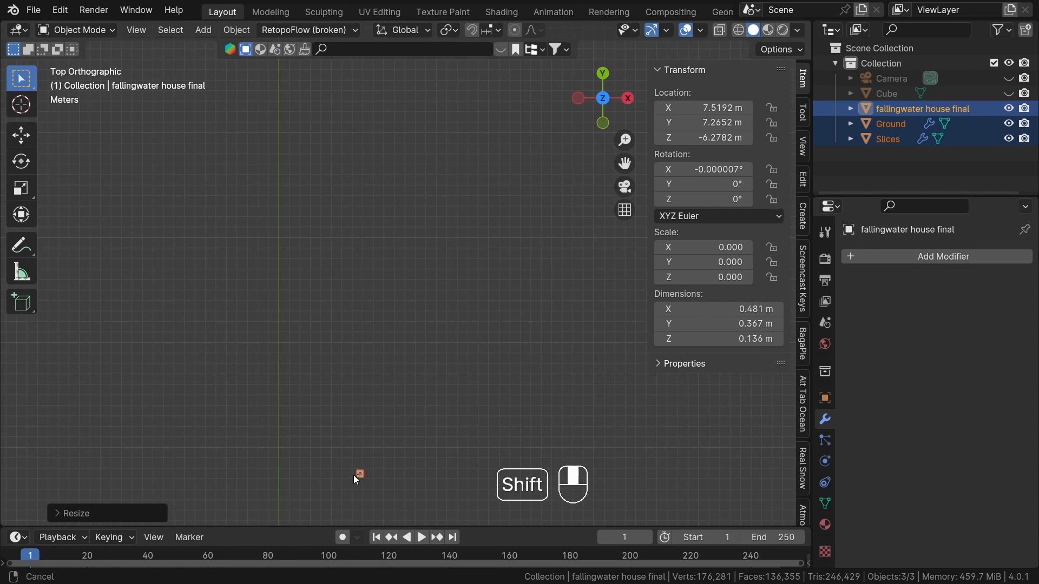
{"action": "middle_click_drag", "start_coordinate": [352, 475], "coordinate": [447, 411], "text": "shift"}
{"action": "key", "text": "g"}
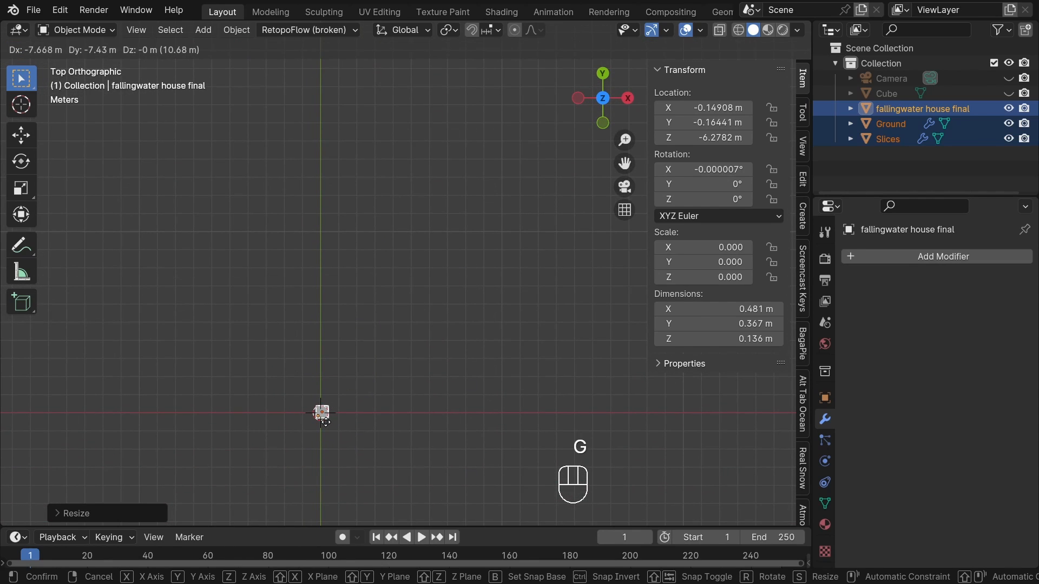
{"action": "left_click", "coordinate": [326, 422]}
Step: Raise the three selected objects along Z to the world origin's level, with the house at about 0.065 m
{"action": "middle_click_drag", "start_coordinate": [326, 422], "coordinate": [387, 444]}
{"action": "key", "text": "g"}
{"action": "key", "text": "z"}
{"action": "left_click", "coordinate": [324, 83]}
{"action": "key", "text": "g"}
{"action": "key", "text": "z"}
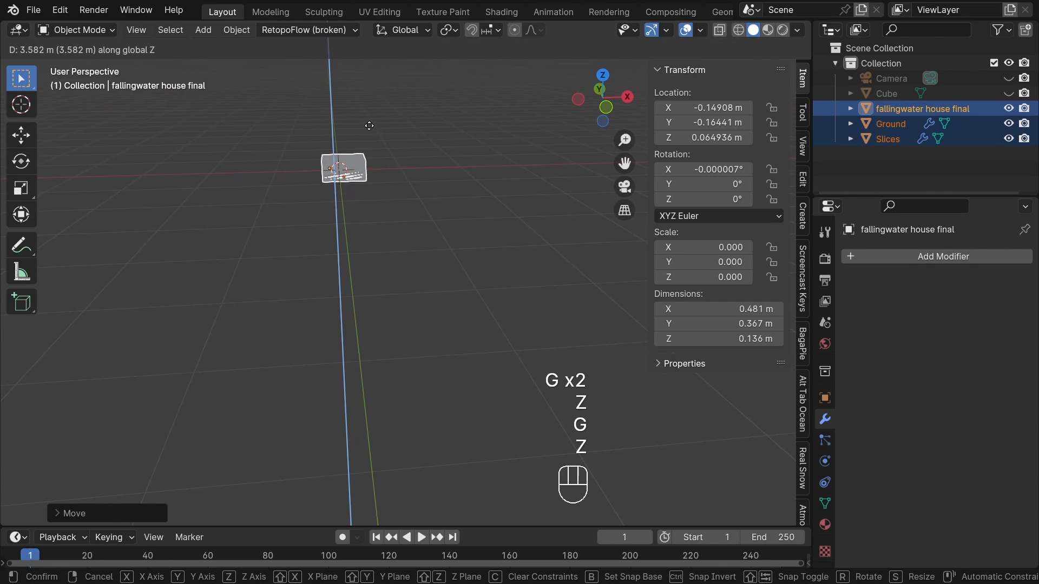
{"action": "left_click", "coordinate": [348, 136]}
Step: Select only the Slices object and apply its scale
{"action": "key", "text": "shift+b"}
{"action": "left_click_drag", "start_coordinate": [330, 155], "coordinate": [349, 192]}
{"action": "scroll", "coordinate": [396, 237], "scroll_direction": "down", "scroll_amount": 1}
{"action": "middle_click_drag", "start_coordinate": [416, 274], "coordinate": [290, 283], "text": "shift"}
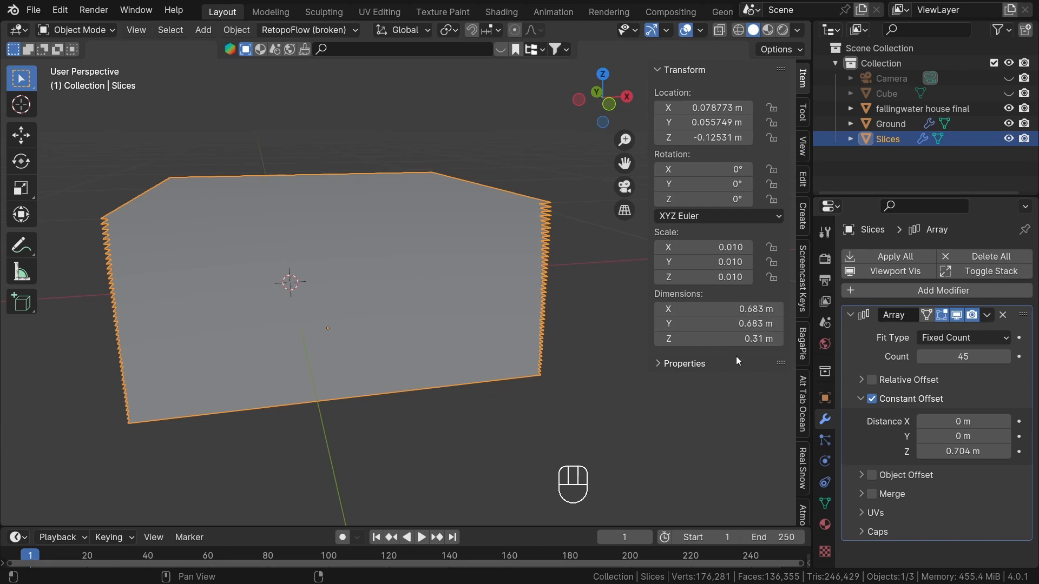
{"action": "scroll", "coordinate": [476, 222], "scroll_direction": "up", "scroll_amount": 4}
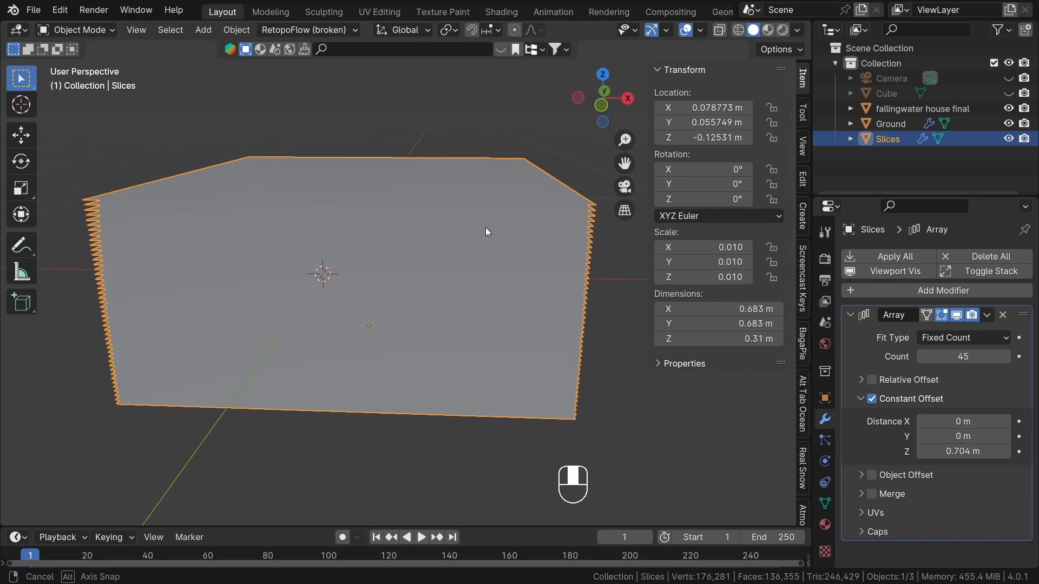
{"action": "middle_click_drag", "start_coordinate": [394, 252], "coordinate": [440, 255], "text": "shift"}
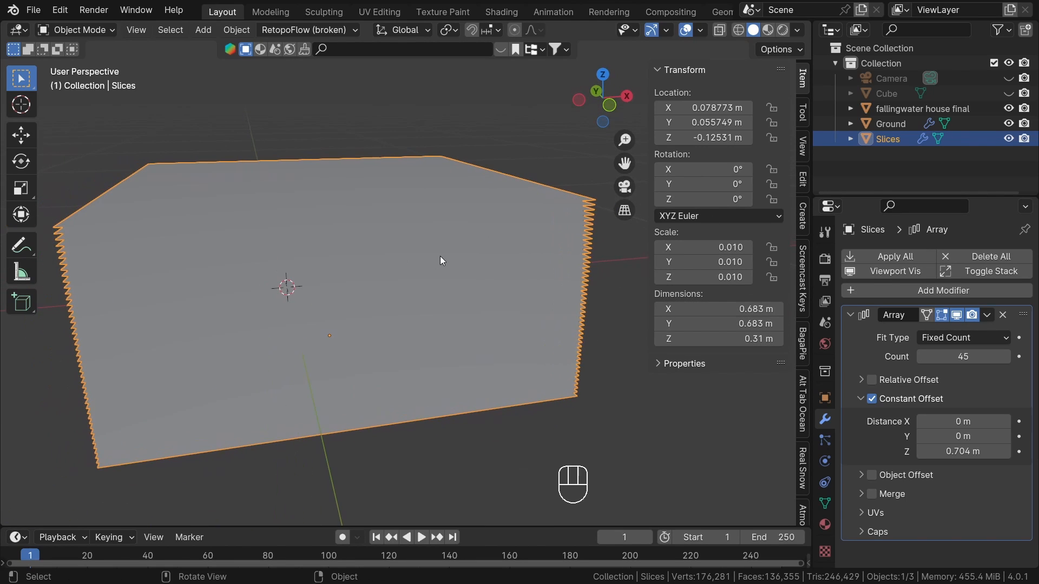
{"action": "key", "text": "ctrl+a"}
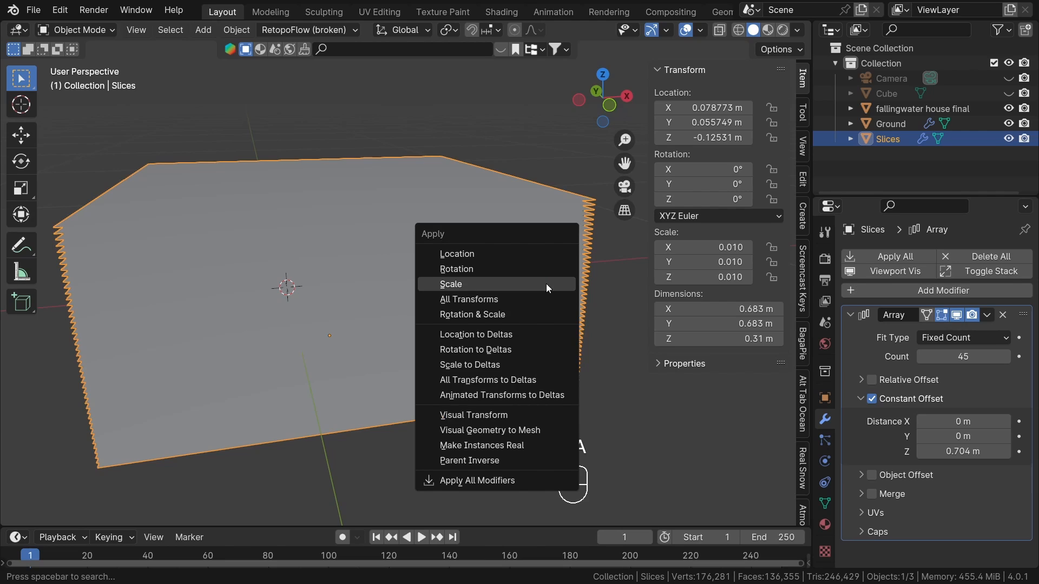
{"action": "left_click", "coordinate": [547, 283]}
{"action": "scroll", "coordinate": [549, 371], "scroll_direction": "down", "scroll_amount": 5}
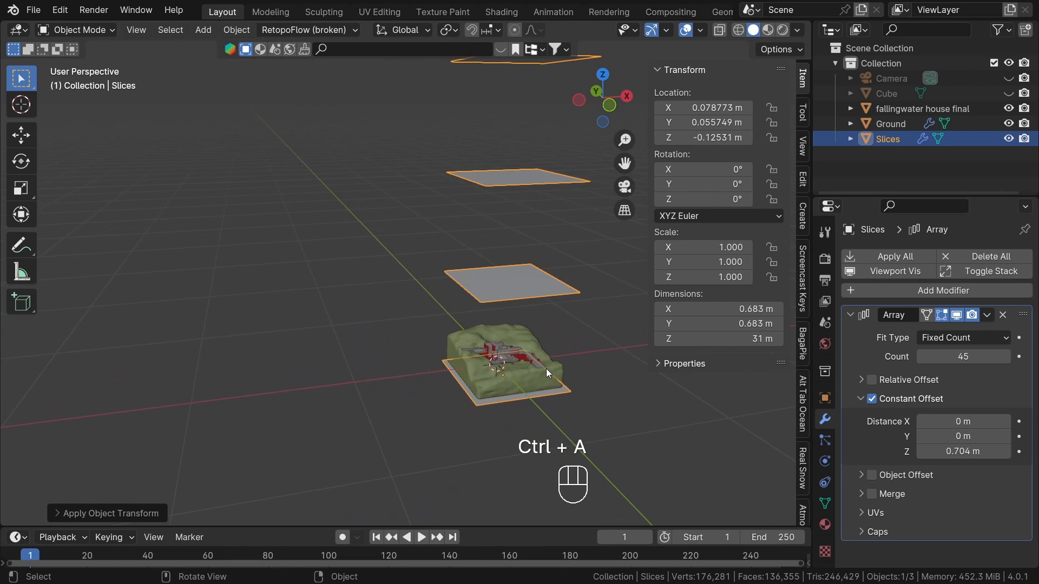
Step: Divide the Slices array's constant Z offset by 100, setting it to 0.00704 m
{"action": "double_click", "coordinate": [971, 452]}
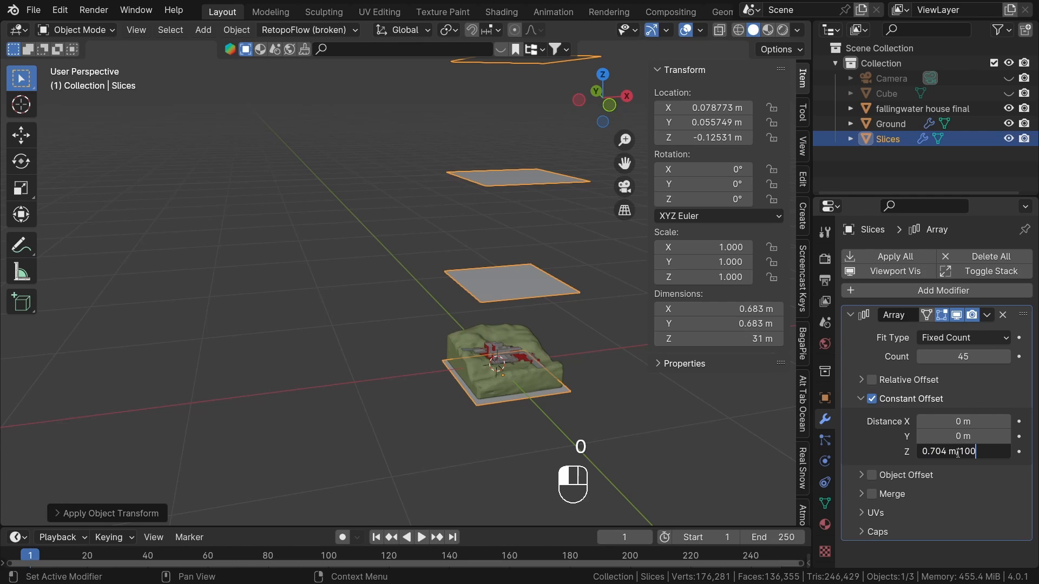
{"action": "type", "text": "/100"}
{"action": "key", "text": "Return"}
{"action": "scroll", "coordinate": [552, 403], "scroll_direction": "up", "scroll_amount": 5}
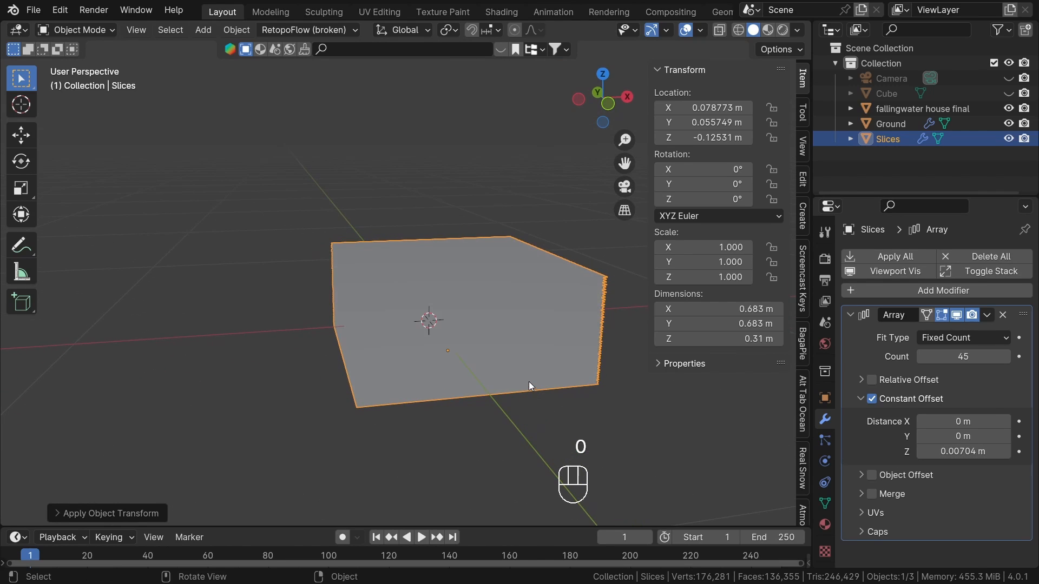
Step: Hide Slices and divide Ground's Solidify thickness by 100, setting it to 0.005 m
{"action": "key", "text": "h"}
{"action": "left_click", "coordinate": [498, 340]}
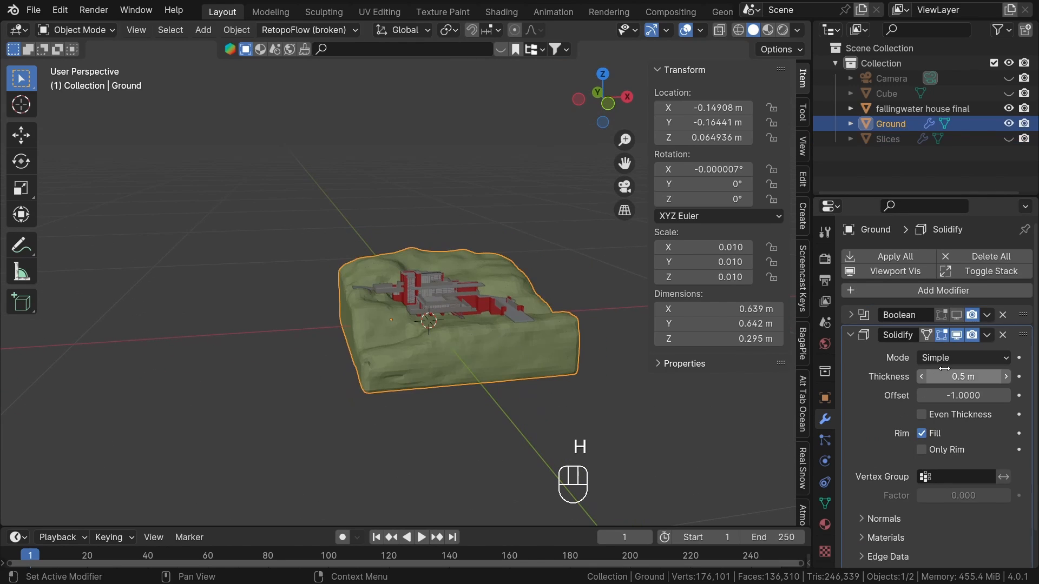
{"action": "double_click", "coordinate": [968, 377]}
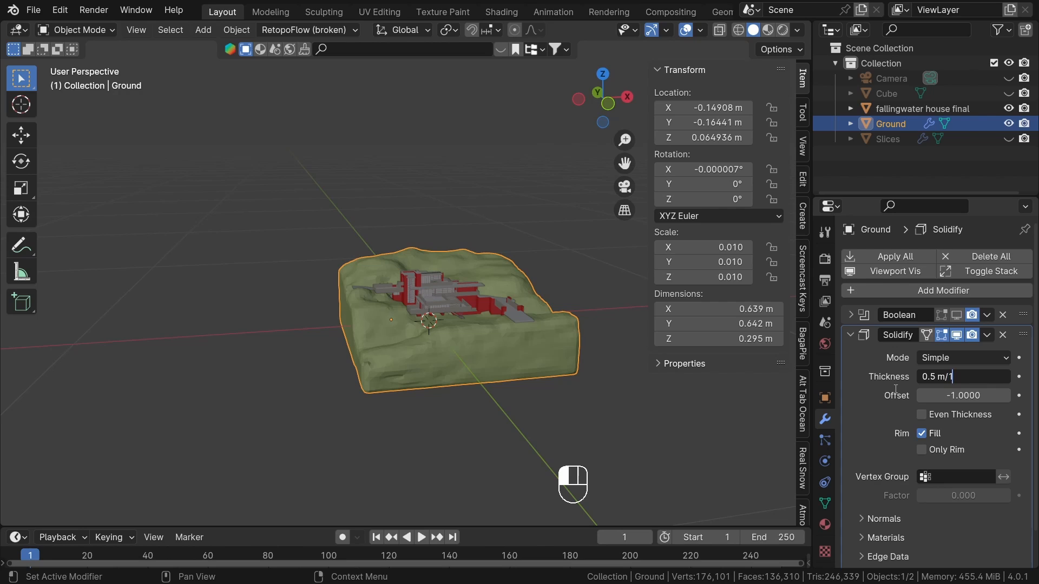
{"action": "type", "text": "/100"}
{"action": "key", "text": "Return"}
Step: Turn Ground's Boolean modifier back on in the viewport and apply Ground's scale
{"action": "scroll", "coordinate": [522, 316], "scroll_direction": "up", "scroll_amount": 3}
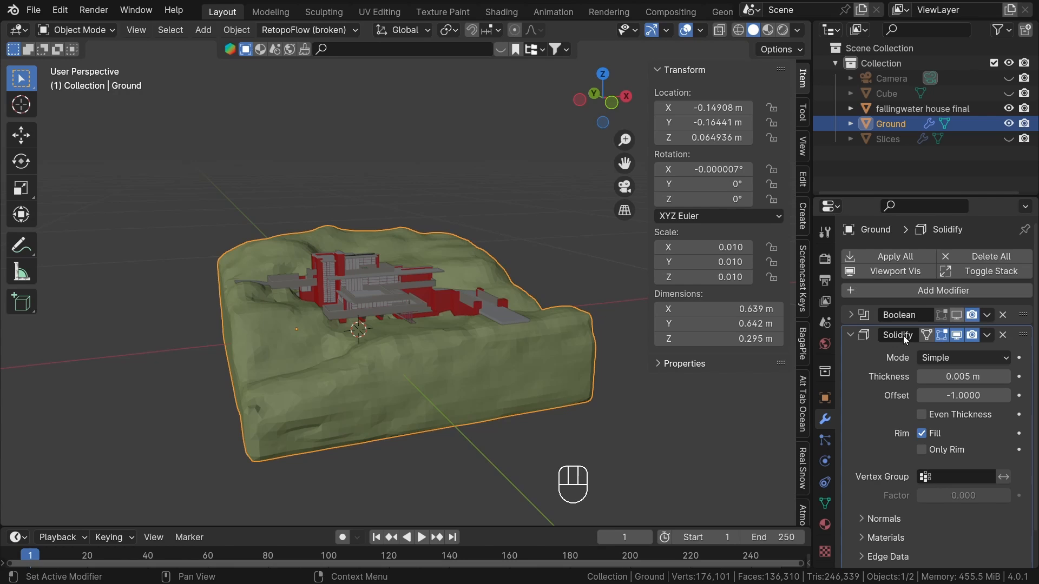
{"action": "key", "text": "ctrl+a"}
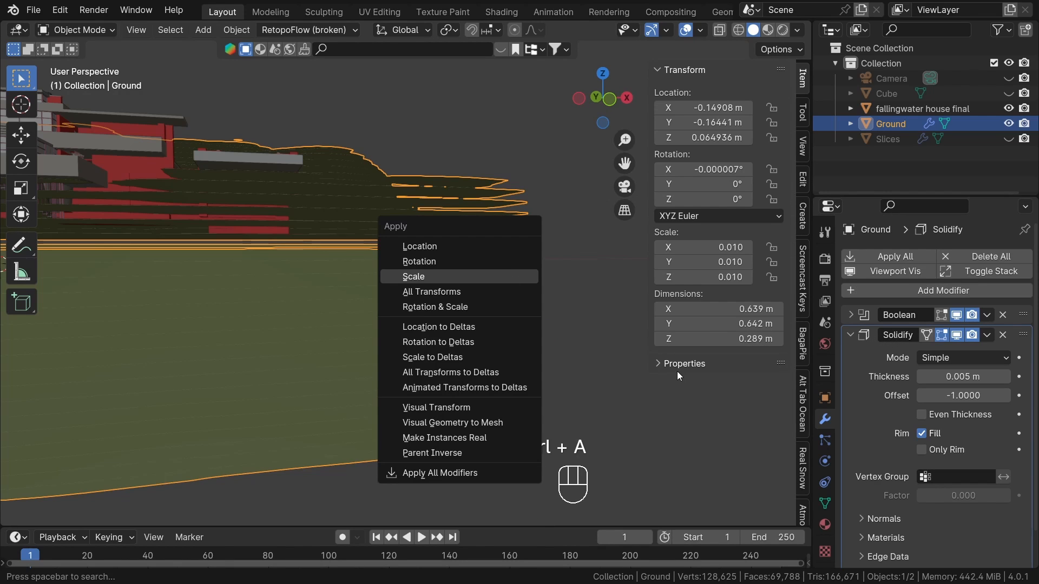
{"action": "key", "text": "Return"}
{"action": "scroll", "coordinate": [471, 343], "scroll_direction": "down", "scroll_amount": 8}
{"action": "middle_click_drag", "start_coordinate": [455, 340], "coordinate": [589, 404]}
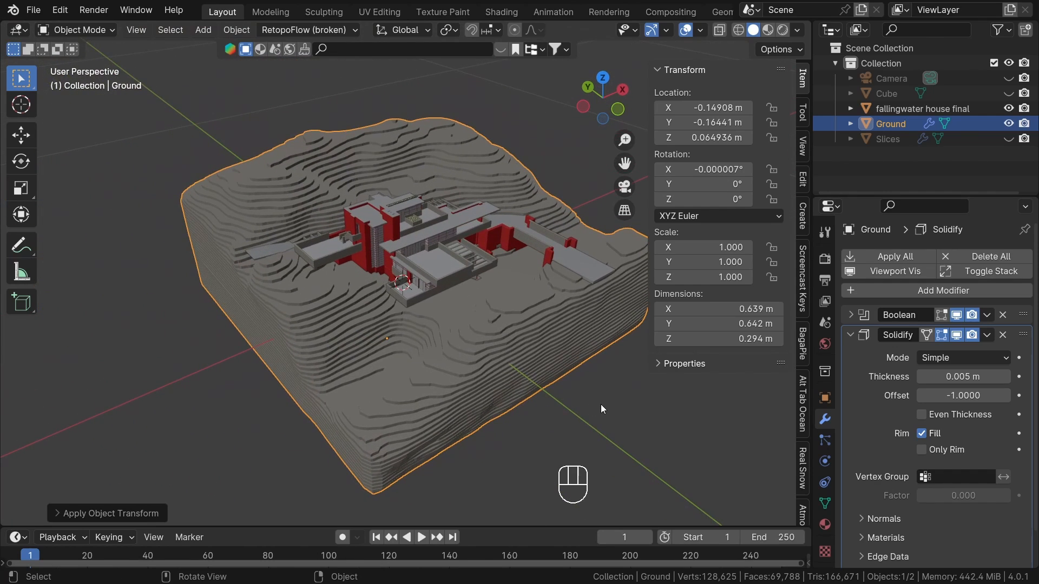
Step: Deselect Ground and disable the Slices object in renders
{"action": "left_click", "coordinate": [601, 404]}
{"action": "scroll", "coordinate": [502, 364], "scroll_direction": "up", "scroll_amount": 2}
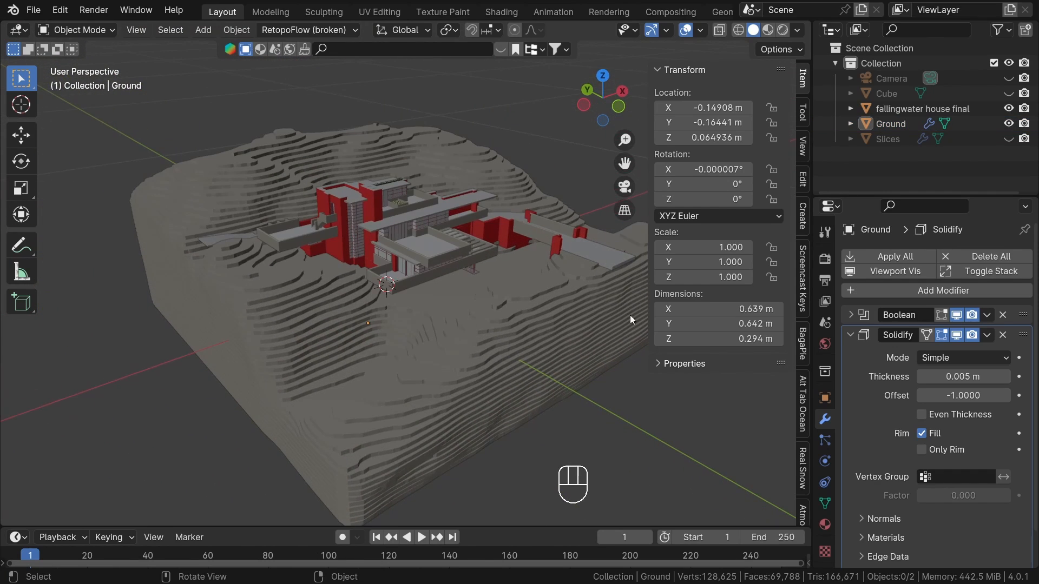
{"action": "left_click", "coordinate": [1023, 139]}
{"action": "middle_click_drag", "start_coordinate": [543, 231], "coordinate": [589, 219]}
Step: Unhide all objects, including the Camera, and hide Slices and the Cube again
{"action": "key", "text": "alt+h"}
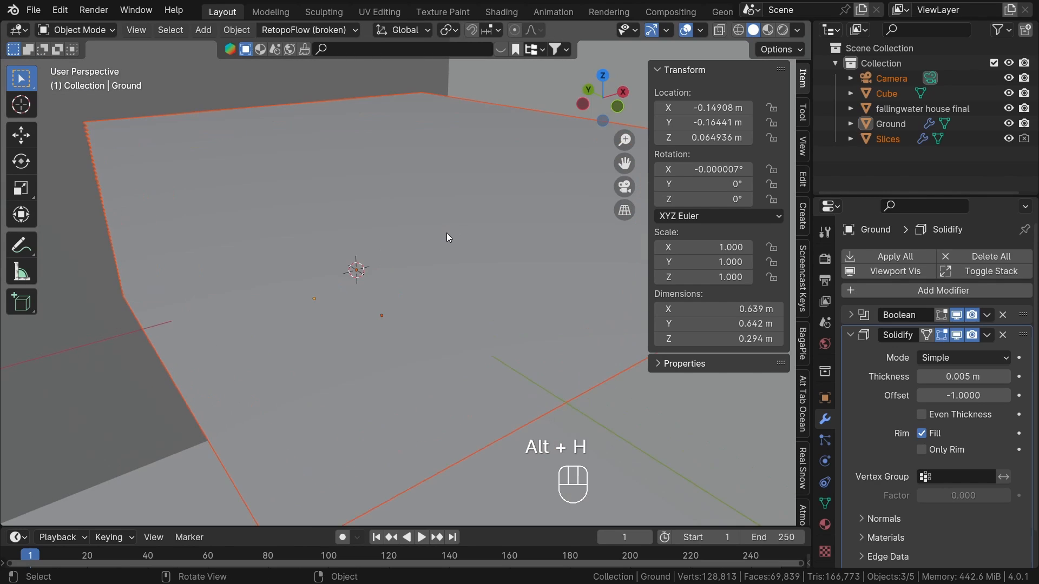
{"action": "left_click", "coordinate": [447, 233]}
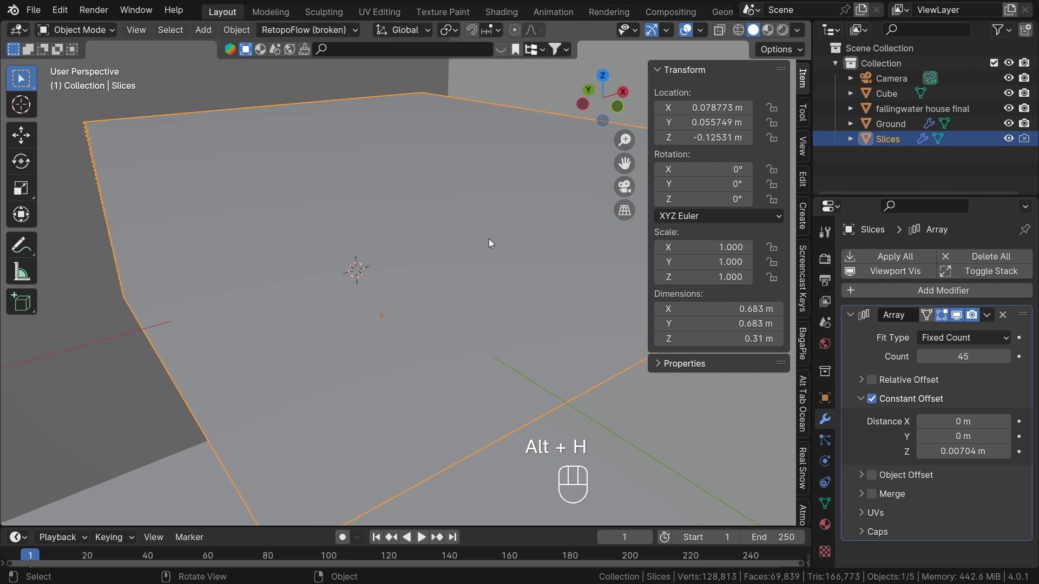
{"action": "key", "text": "h"}
{"action": "key", "text": "h"}
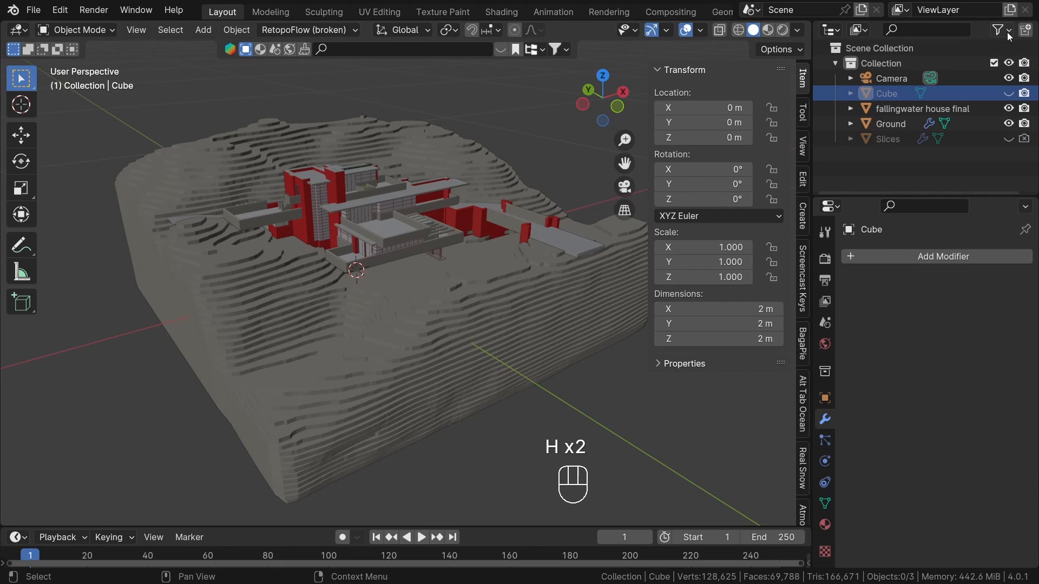
Step: Show the Disable in Viewports restriction toggles in the Outliner and disable Slices in viewports
{"action": "left_click", "coordinate": [1007, 32]}
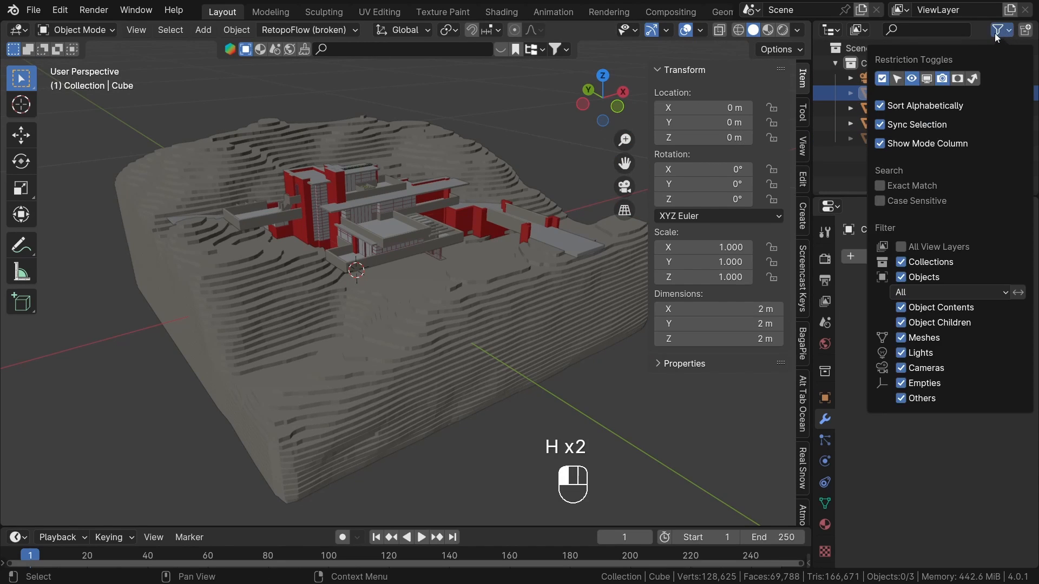
{"action": "left_click", "coordinate": [927, 80]}
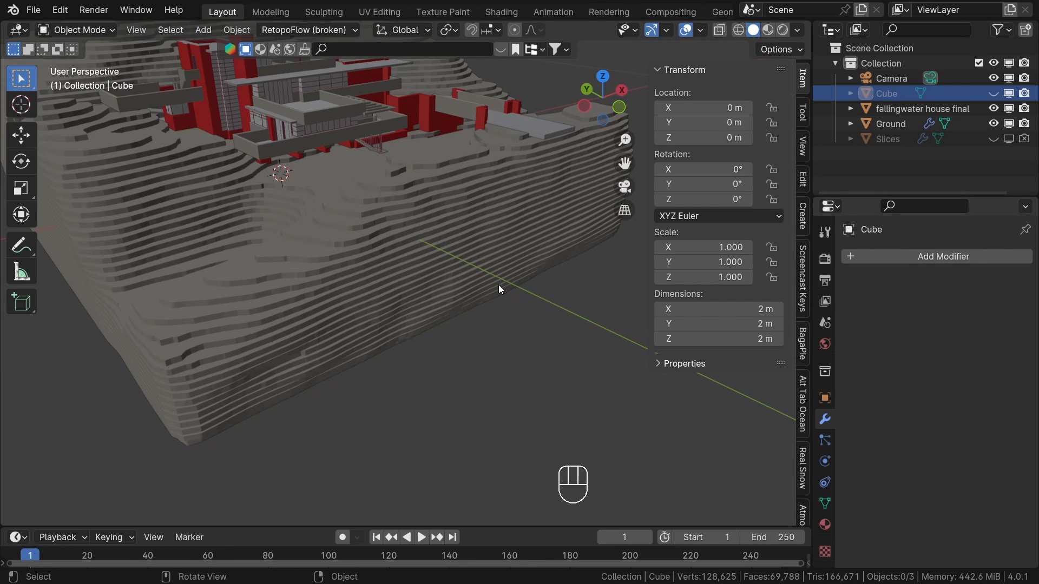
Step: Unhide all objects to test that Slices is excluded, and hide the Cube again
{"action": "key", "text": "alt+h"}
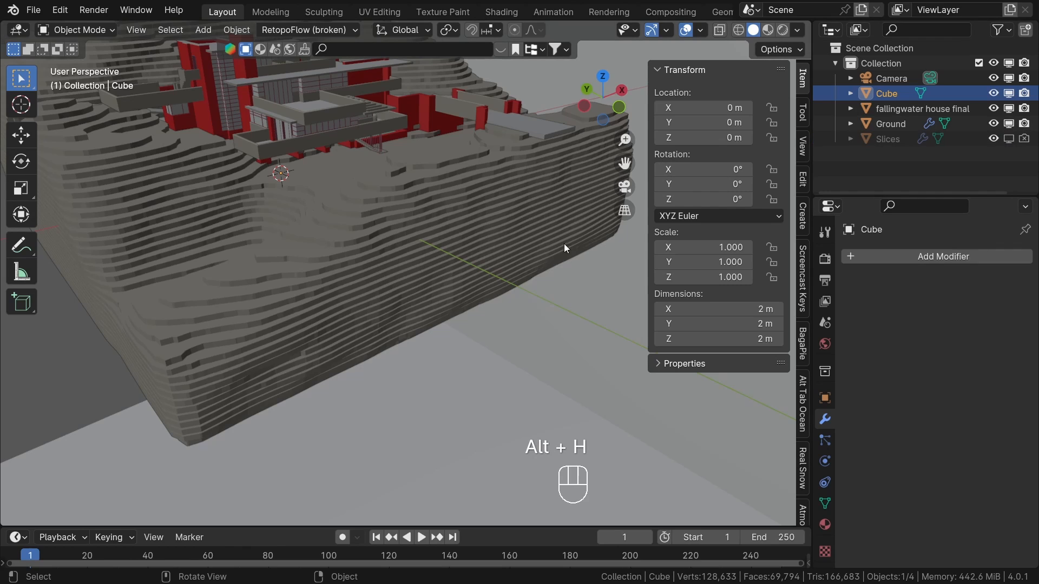
{"action": "scroll", "coordinate": [411, 242], "scroll_direction": "down", "scroll_amount": 10}
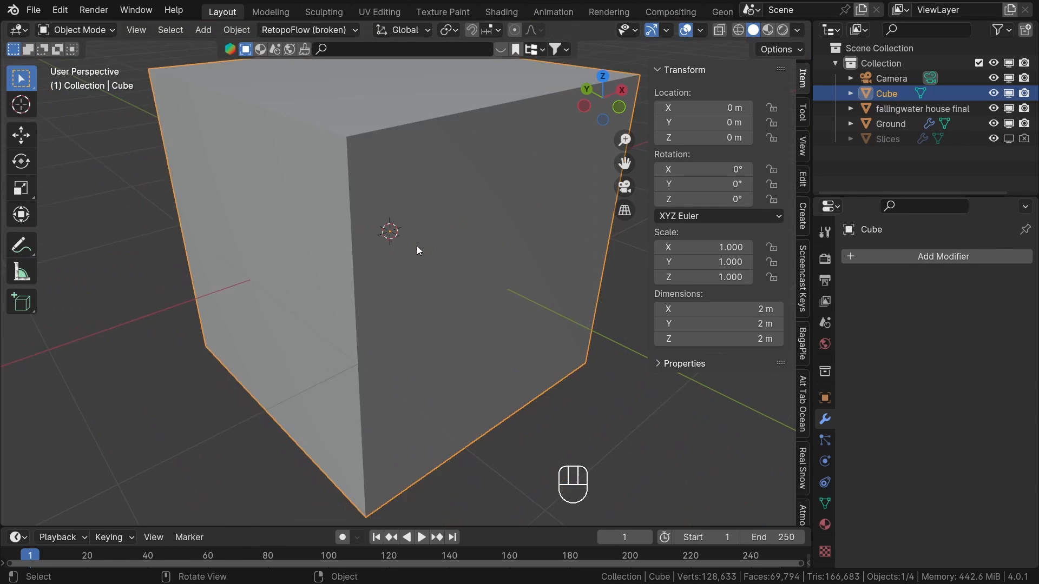
{"action": "left_click", "coordinate": [994, 93]}
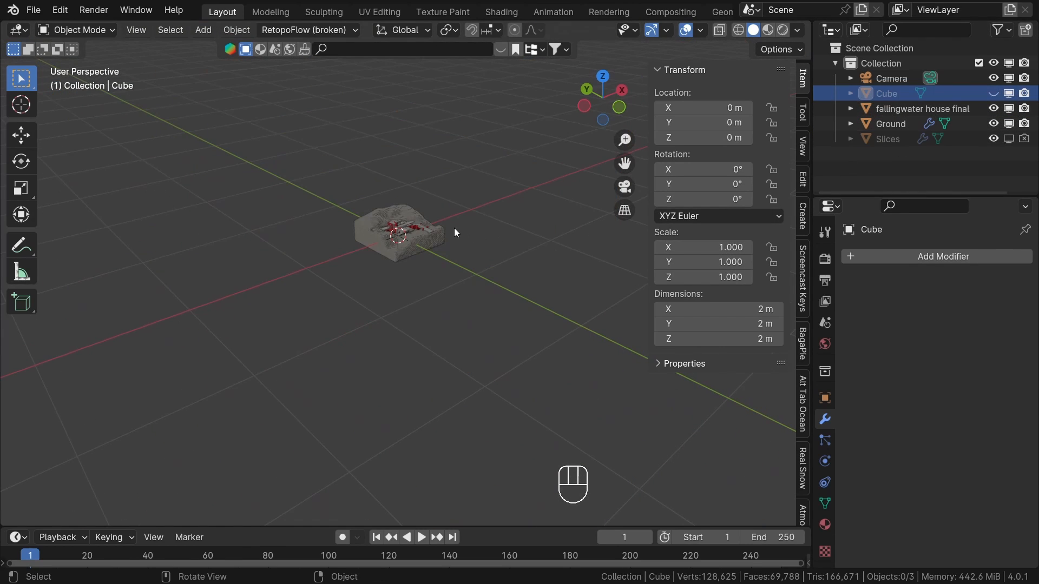
Step: Select the Ground object and examine its sliced terrain layers up close
{"action": "scroll", "coordinate": [408, 245], "scroll_direction": "up", "scroll_amount": 5}
{"action": "scroll", "coordinate": [345, 229], "scroll_direction": "up", "scroll_amount": 6}
{"action": "left_click", "coordinate": [373, 287]}
{"action": "middle_click_drag", "start_coordinate": [387, 300], "coordinate": [478, 330]}
{"action": "scroll", "coordinate": [284, 306], "scroll_direction": "up", "scroll_amount": 4}
{"action": "scroll", "coordinate": [411, 303], "scroll_direction": "down", "scroll_amount": 3}
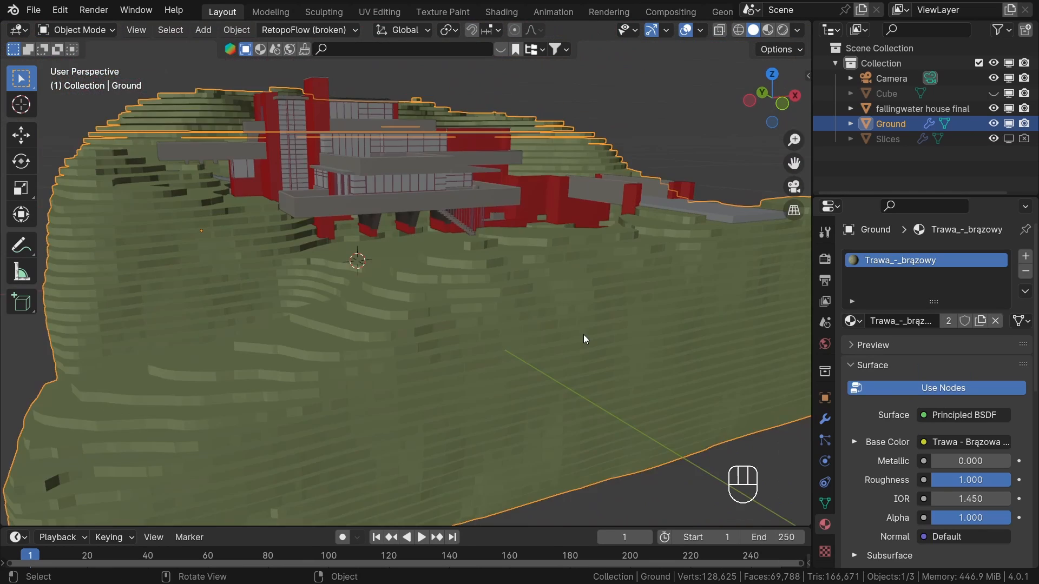
{"action": "scroll", "coordinate": [583, 334], "scroll_direction": "up", "scroll_amount": 2}
{"action": "middle_click_drag", "start_coordinate": [581, 337], "coordinate": [540, 330], "text": "shift"}
{"action": "scroll", "coordinate": [555, 241], "scroll_direction": "up", "scroll_amount": 1}
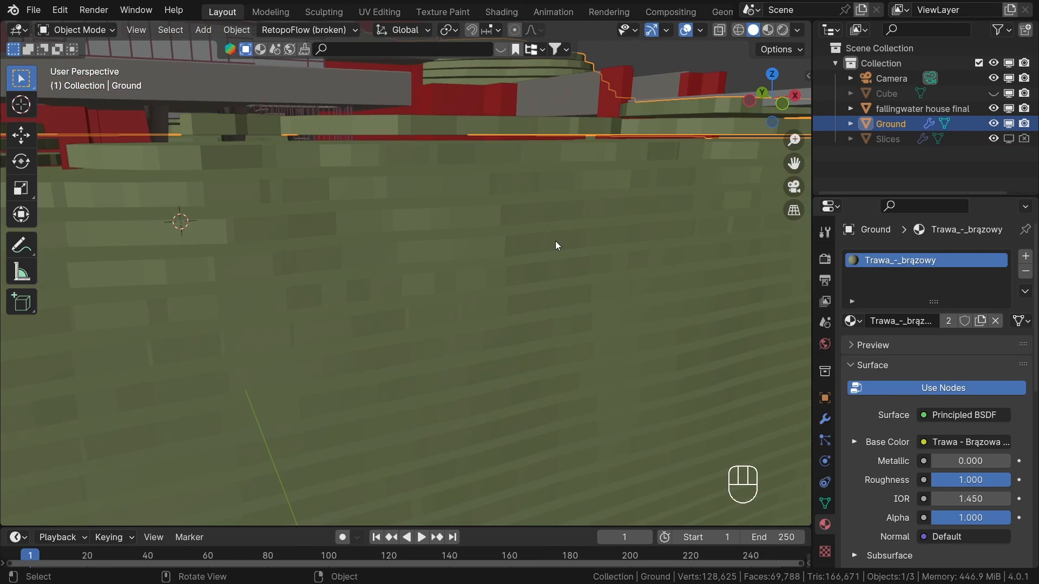
Step: Apply Shade Smooth to the Ground object and check the stepped terrain's shading
{"action": "scroll", "coordinate": [428, 250], "scroll_direction": "down", "scroll_amount": 4}
{"action": "scroll", "coordinate": [460, 257], "scroll_direction": "down", "scroll_amount": 1}
{"action": "middle_click_drag", "start_coordinate": [533, 271], "coordinate": [510, 250], "text": "shift"}
{"action": "scroll", "coordinate": [510, 250], "scroll_direction": "up", "scroll_amount": 2}
{"action": "right_click", "coordinate": [511, 250]}
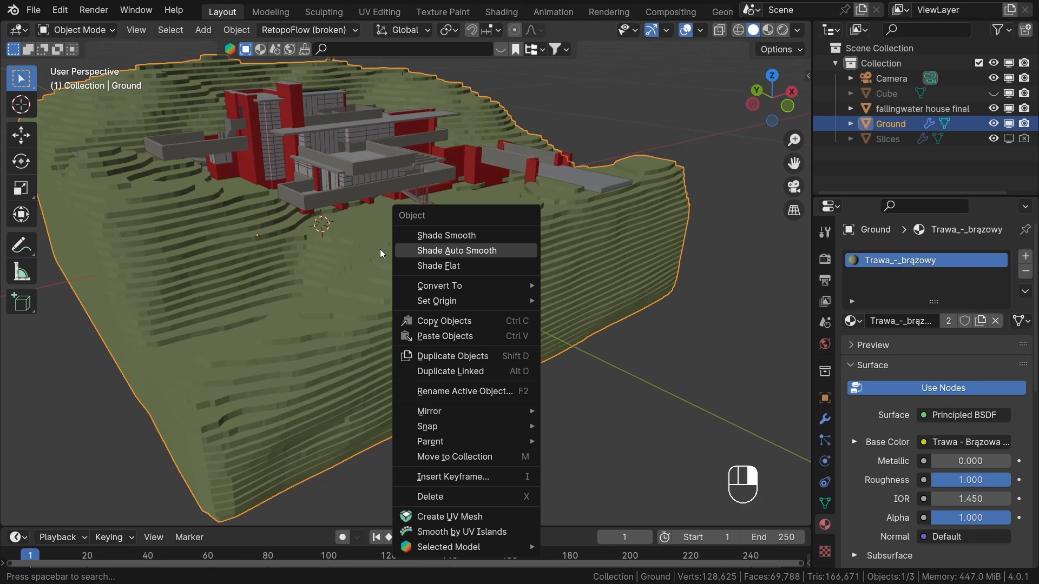
{"action": "key", "text": "s"}
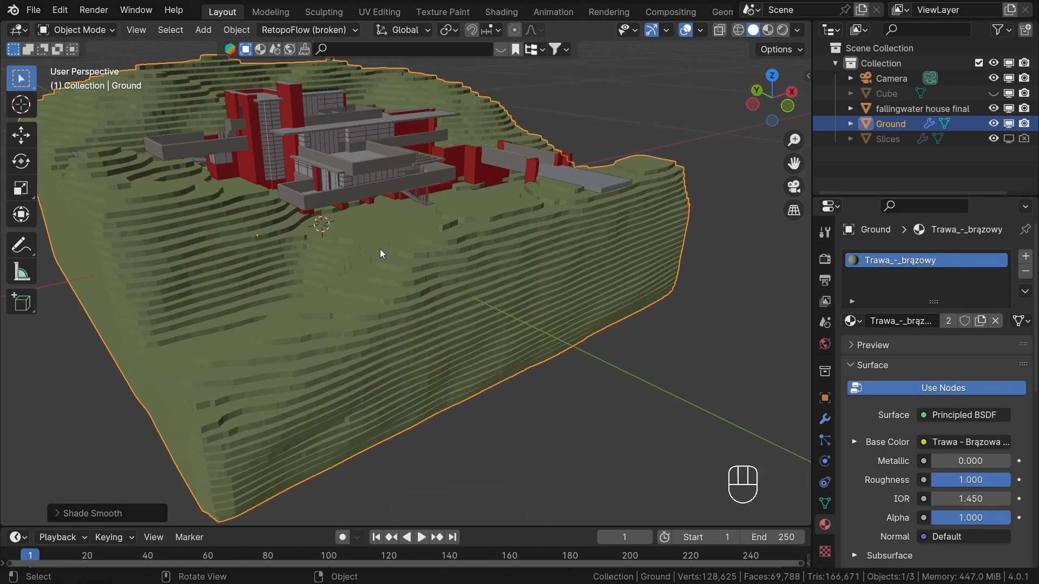
{"action": "scroll", "coordinate": [406, 290], "scroll_direction": "up", "scroll_amount": 3}
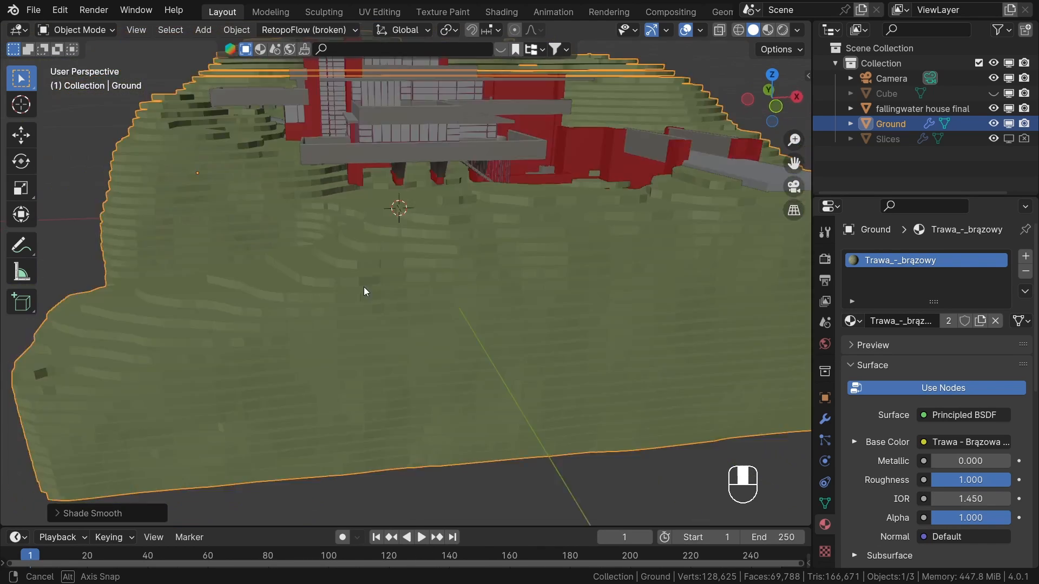
{"action": "middle_click_drag", "start_coordinate": [363, 287], "coordinate": [660, 333]}
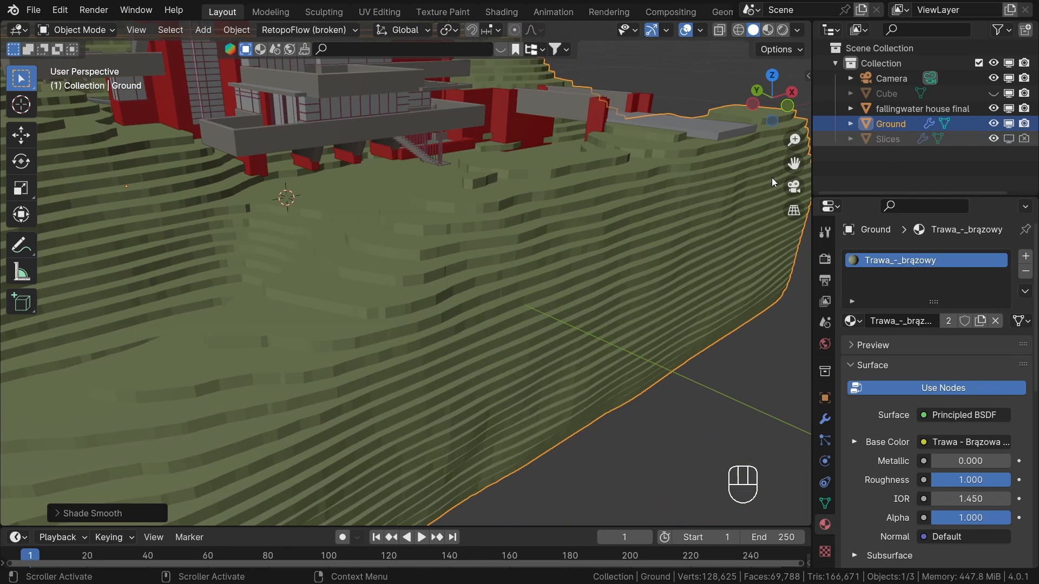
Step: Enable Slices in viewports, select it and apply Shade Smooth to it
{"action": "left_click", "coordinate": [1008, 139]}
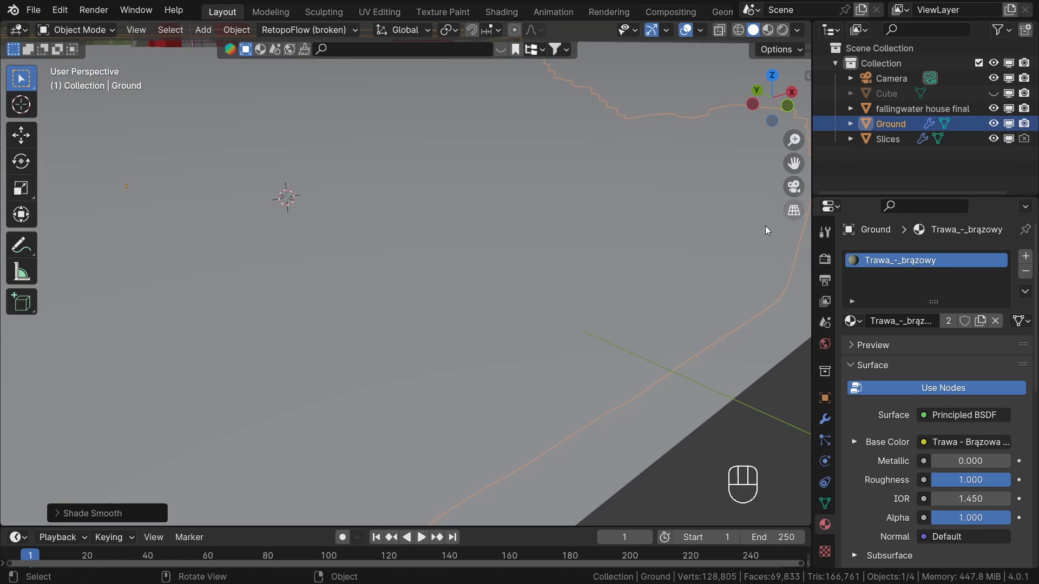
{"action": "scroll", "coordinate": [596, 286], "scroll_direction": "down", "scroll_amount": 2}
{"action": "left_click", "coordinate": [619, 167]}
{"action": "middle_click_drag", "start_coordinate": [633, 345], "coordinate": [604, 387], "text": "shift"}
{"action": "middle_click_drag", "start_coordinate": [604, 381], "coordinate": [447, 127]}
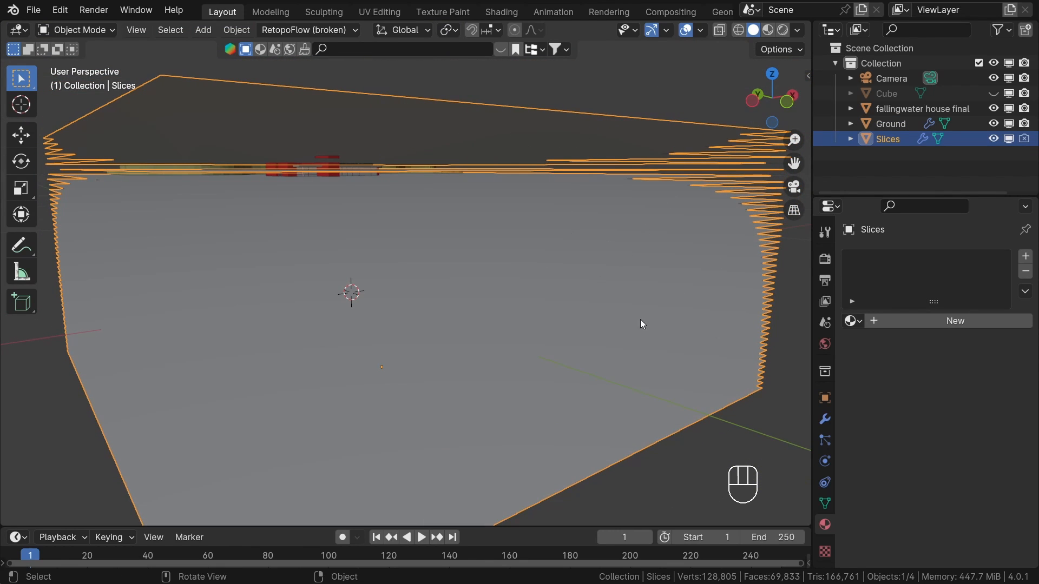
{"action": "middle_click_drag", "start_coordinate": [635, 284], "coordinate": [615, 226]}
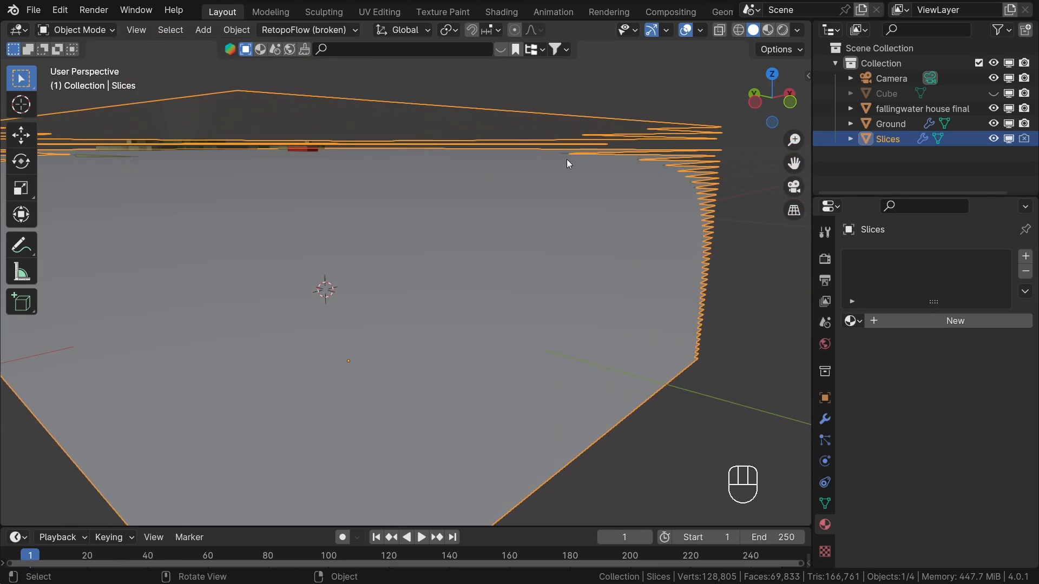
{"action": "right_click", "coordinate": [643, 102]}
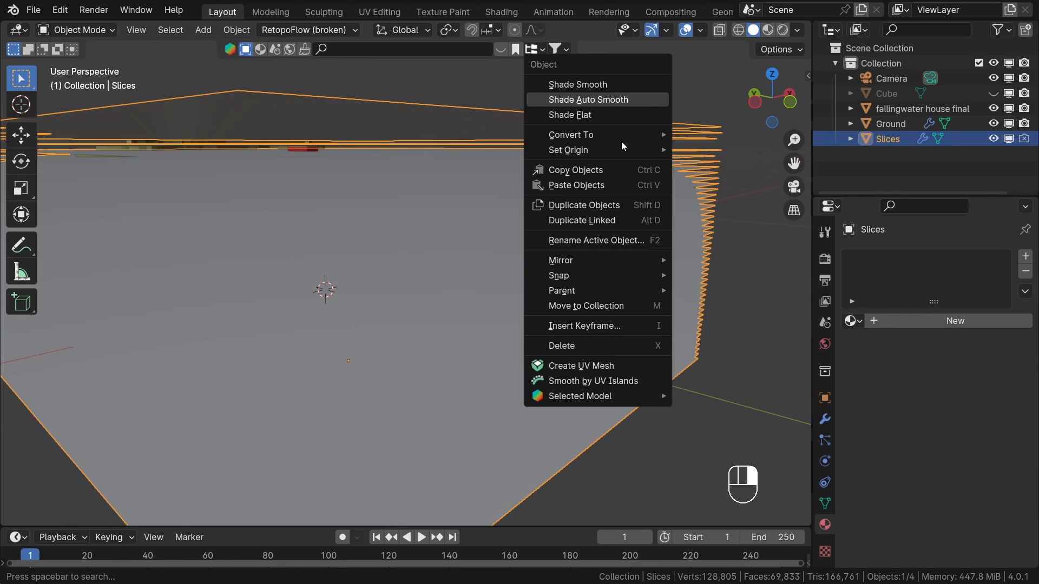
{"action": "key", "text": "Return"}
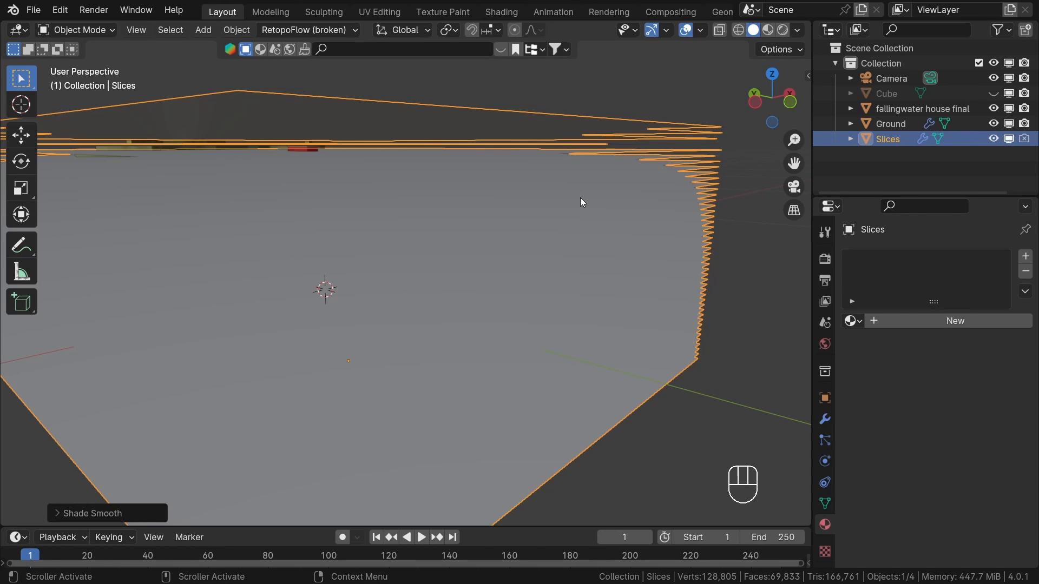
Step: Disable Slices in viewports, check the terrain from above and from the front, and leave nothing selected
{"action": "key", "text": "h"}
{"action": "middle_click_drag", "start_coordinate": [580, 203], "coordinate": [395, 317]}
{"action": "scroll", "coordinate": [373, 304], "scroll_direction": "down", "scroll_amount": 4}
{"action": "middle_click_drag", "start_coordinate": [347, 293], "coordinate": [481, 305], "text": "shift"}
{"action": "middle_click_drag", "start_coordinate": [481, 305], "coordinate": [395, 381]}
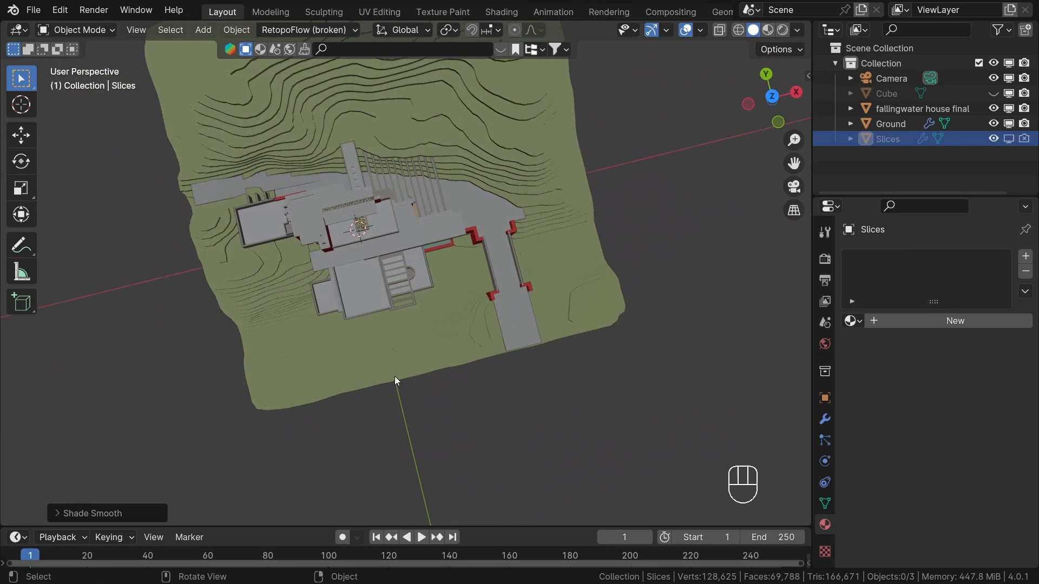
{"action": "scroll", "coordinate": [576, 287], "scroll_direction": "down", "scroll_amount": 3}
{"action": "left_click", "coordinate": [773, 99]}
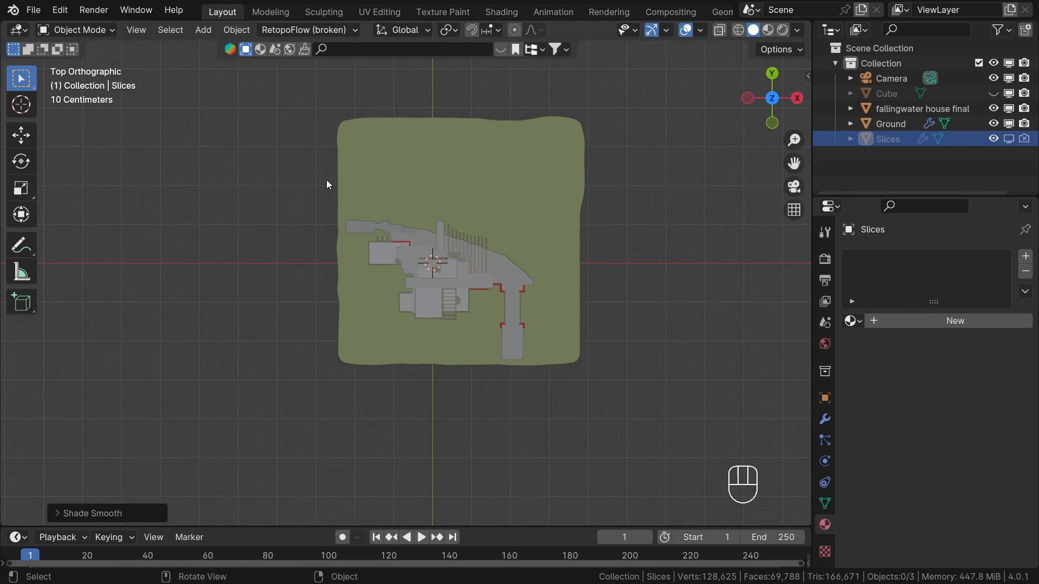
{"action": "middle_click_drag", "start_coordinate": [357, 231], "coordinate": [534, 301]}
{"action": "left_click", "coordinate": [505, 271]}
{"action": "left_click", "coordinate": [651, 223]}
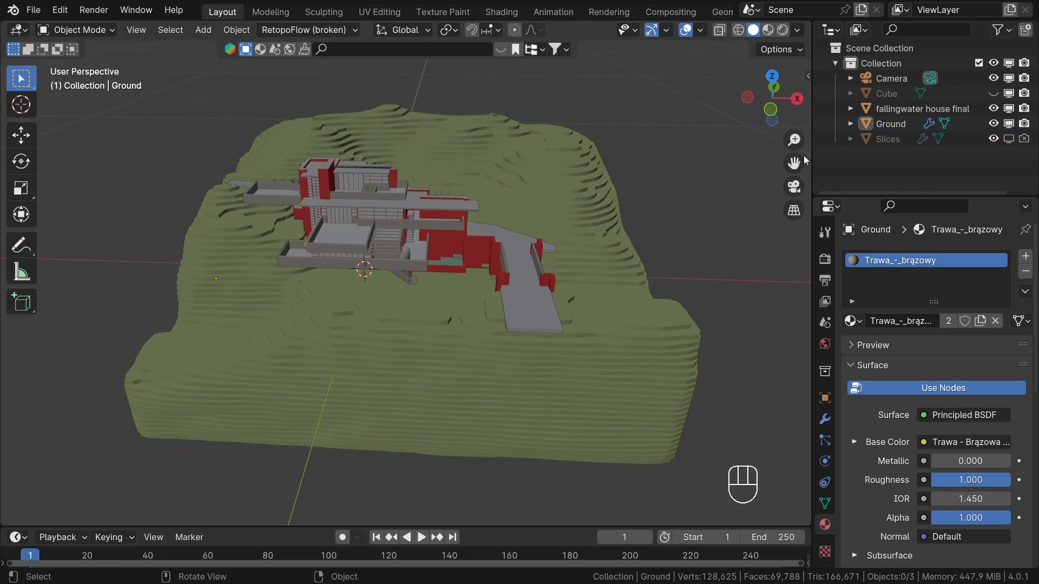
Step: Unhide the Cube and scale its whole mesh down in Edit Mode to slightly less than the terrain's footprint
{"action": "left_click", "coordinate": [993, 93]}
{"action": "scroll", "coordinate": [646, 220], "scroll_direction": "down", "scroll_amount": 3}
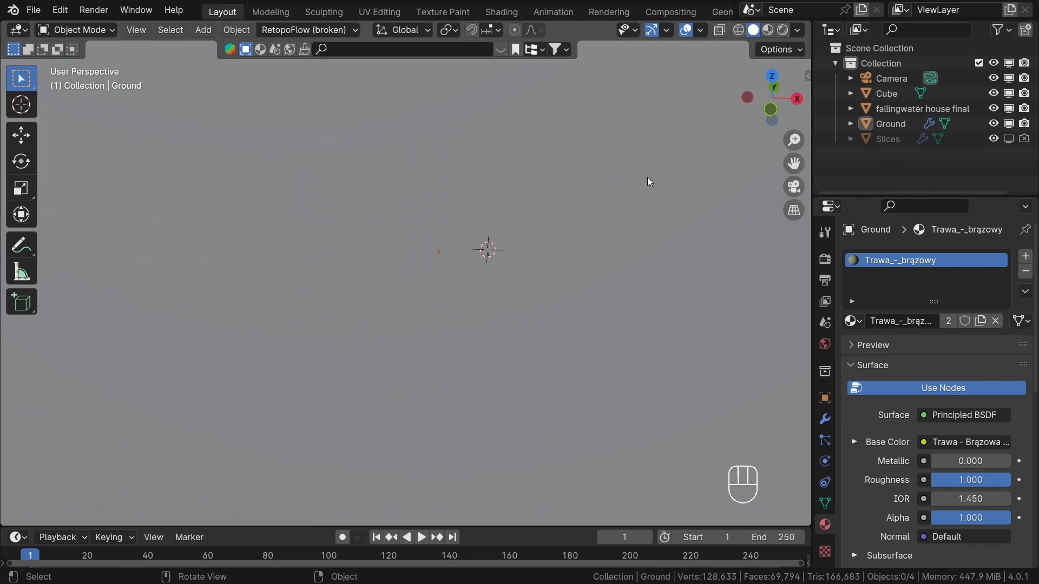
{"action": "left_click", "coordinate": [647, 177]}
{"action": "left_click", "coordinate": [774, 77]}
{"action": "key", "text": "Tab"}
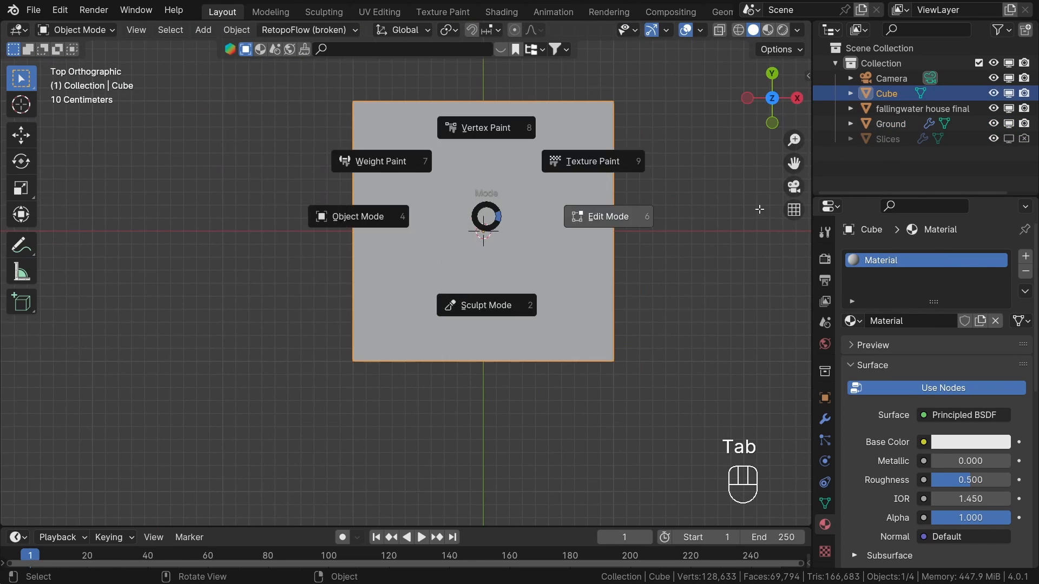
{"action": "key", "text": "a"}
{"action": "key", "text": "s"}
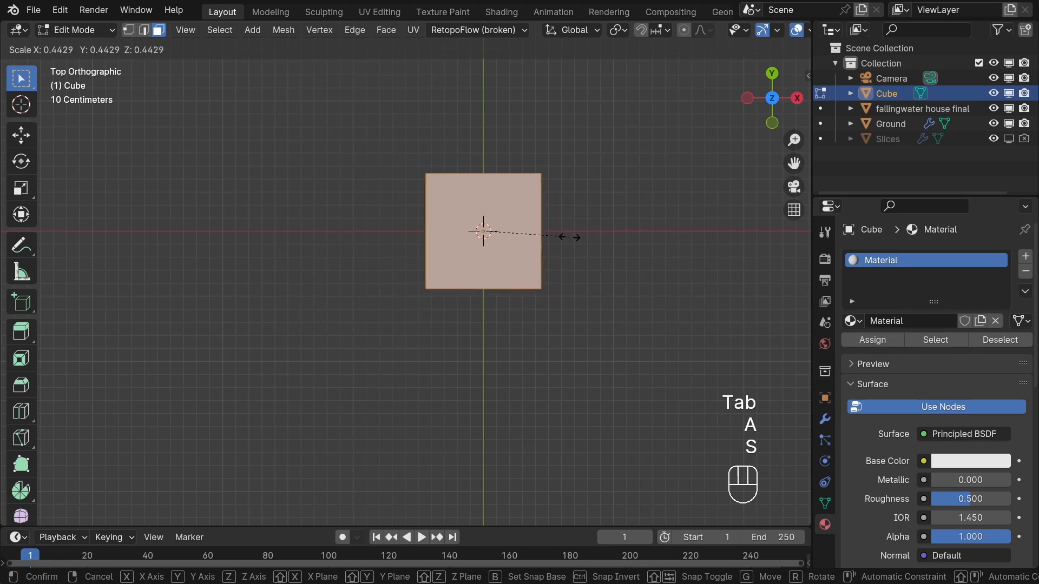
{"action": "left_click", "coordinate": [524, 249]}
Step: Move the Cube's mesh over the Ground in top view and enlarge it to nearly cover the terrain
{"action": "scroll", "coordinate": [524, 249], "scroll_direction": "up", "scroll_amount": 5}
{"action": "key", "text": "g"}
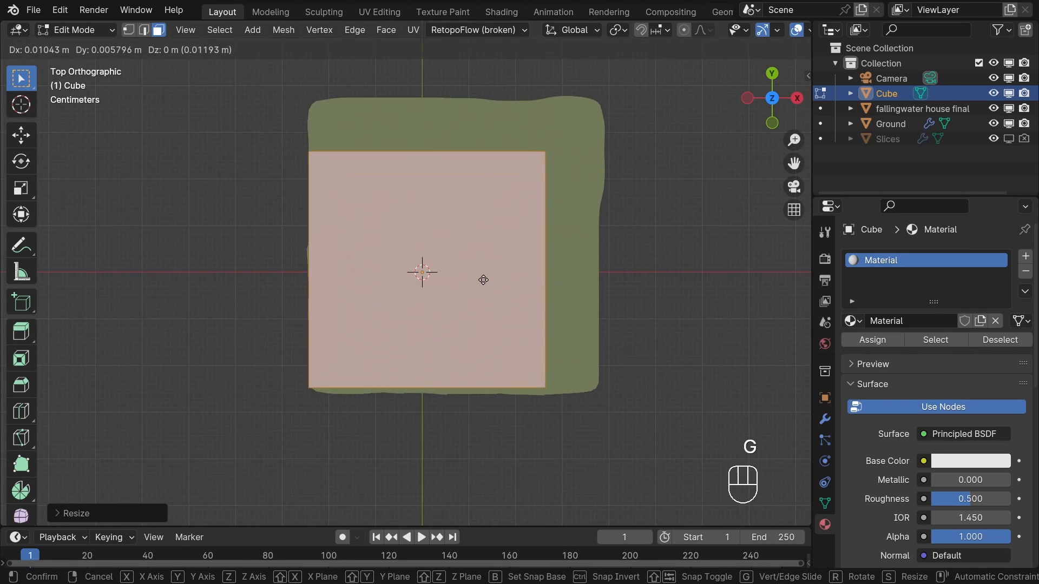
{"action": "key", "text": "s"}
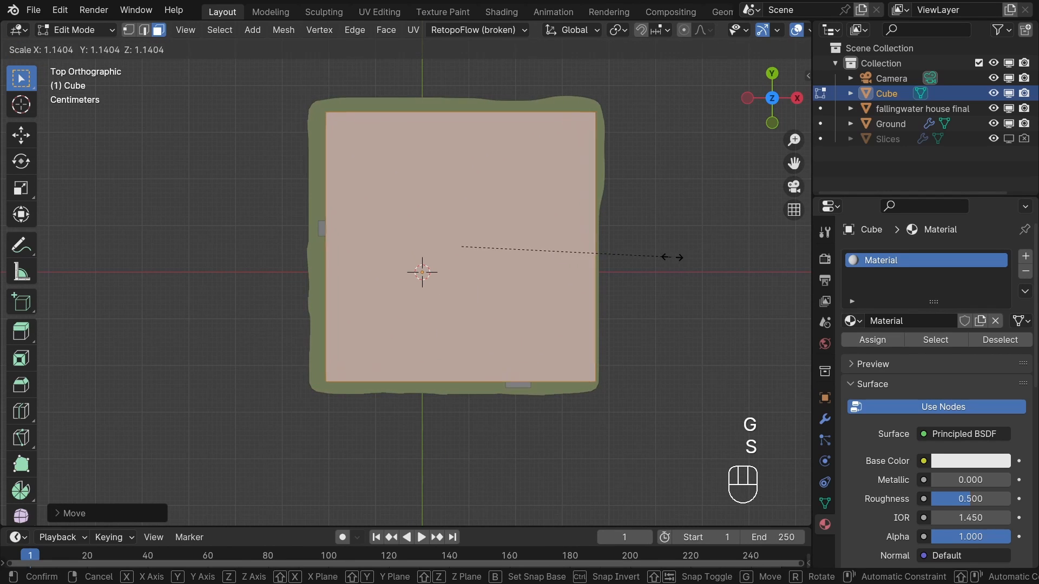
{"action": "key", "text": "g"}
{"action": "left_click", "coordinate": [672, 256]}
{"action": "key", "text": "s"}
{"action": "left_click", "coordinate": [634, 279]}
Step: Fine-tune the Cube mesh's scale in top view so its edges sit just inside the terrain's irregular outline
{"action": "scroll", "coordinate": [471, 376], "scroll_direction": "up", "scroll_amount": 5}
{"action": "middle_click_drag", "start_coordinate": [471, 376], "coordinate": [508, 443], "text": "shift"}
{"action": "scroll", "coordinate": [273, 303], "scroll_direction": "down", "scroll_amount": 2}
{"action": "middle_click_drag", "start_coordinate": [543, 256], "coordinate": [355, 243], "text": "shift"}
{"action": "key", "text": "s"}
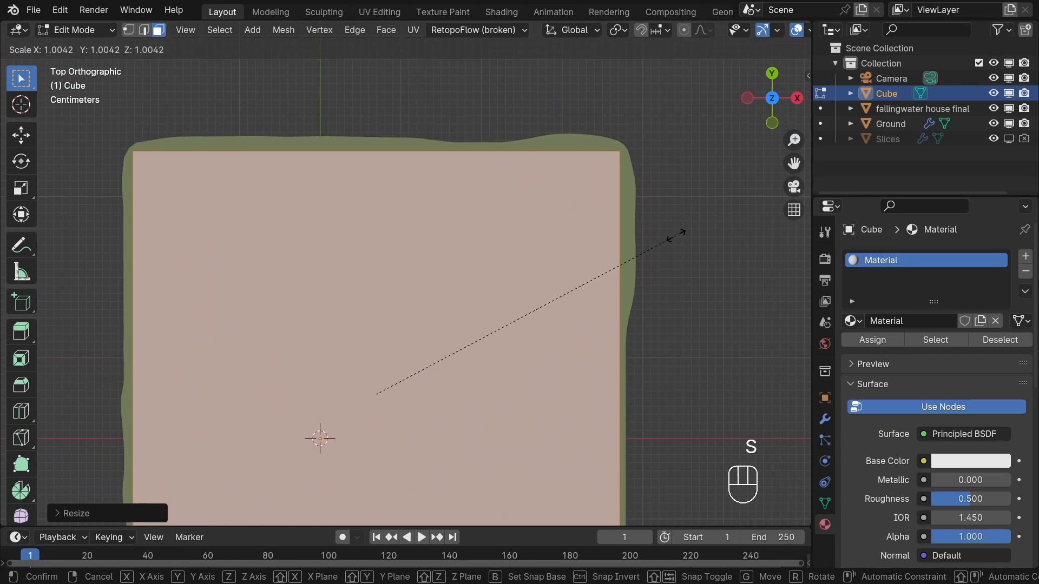
{"action": "left_click", "coordinate": [686, 232]}
Step: Scale the Cube's mesh to about 0.98 horizontally with Z locked, and return to Object Mode
{"action": "scroll", "coordinate": [664, 249], "scroll_direction": "down", "scroll_amount": 4}
{"action": "middle_click_drag", "start_coordinate": [645, 340], "coordinate": [497, 290]}
{"action": "key", "text": "Tab"}
{"action": "key", "text": "Tab"}
{"action": "key", "text": "a"}
{"action": "key", "text": "shift+z"}
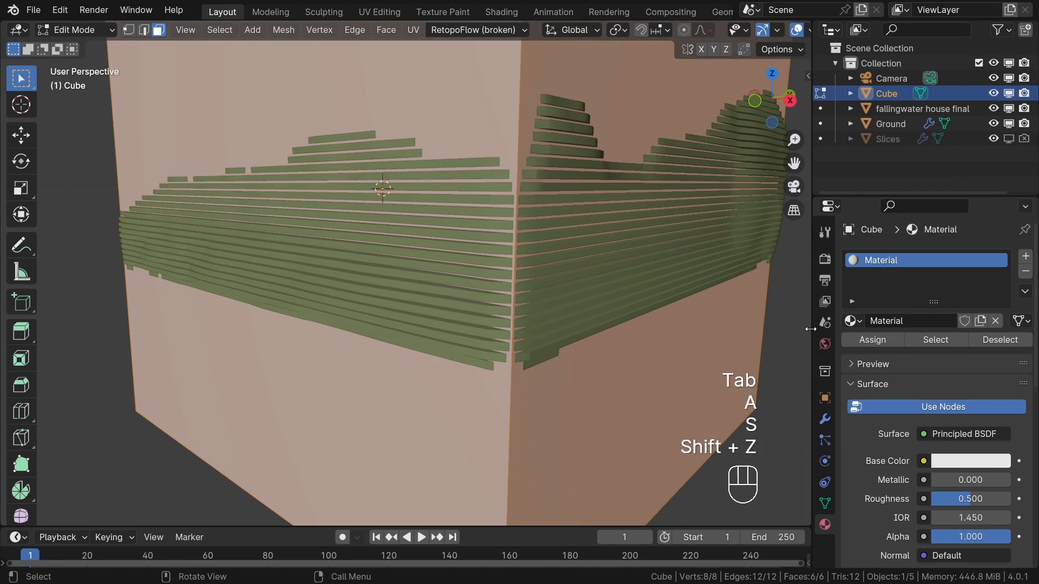
{"action": "key", "text": "s"}
{"action": "key", "text": "shift+z"}
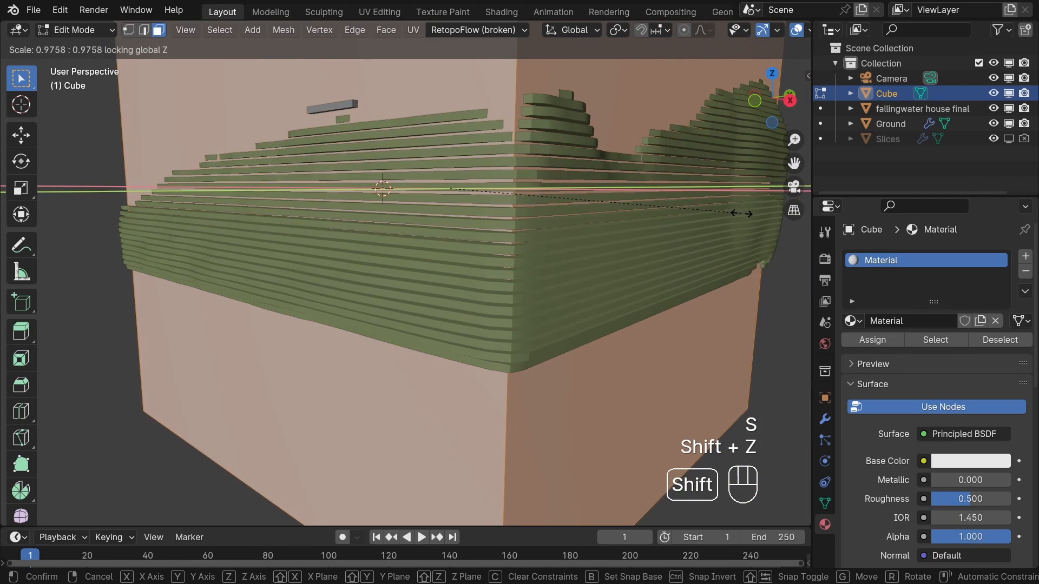
{"action": "left_click", "coordinate": [745, 213]}
{"action": "scroll", "coordinate": [673, 230], "scroll_direction": "down", "scroll_amount": 5}
{"action": "mouse_move", "coordinate": [585, 241]}
{"action": "middle_mouse_down"}
{"action": "mouse_move", "coordinate": [490, 261]}
{"action": "mouse_move", "coordinate": [407, 257]}
{"action": "mouse_move", "coordinate": [595, 250]}
{"action": "middle_mouse_up"}
{"action": "key", "text": "Tab"}
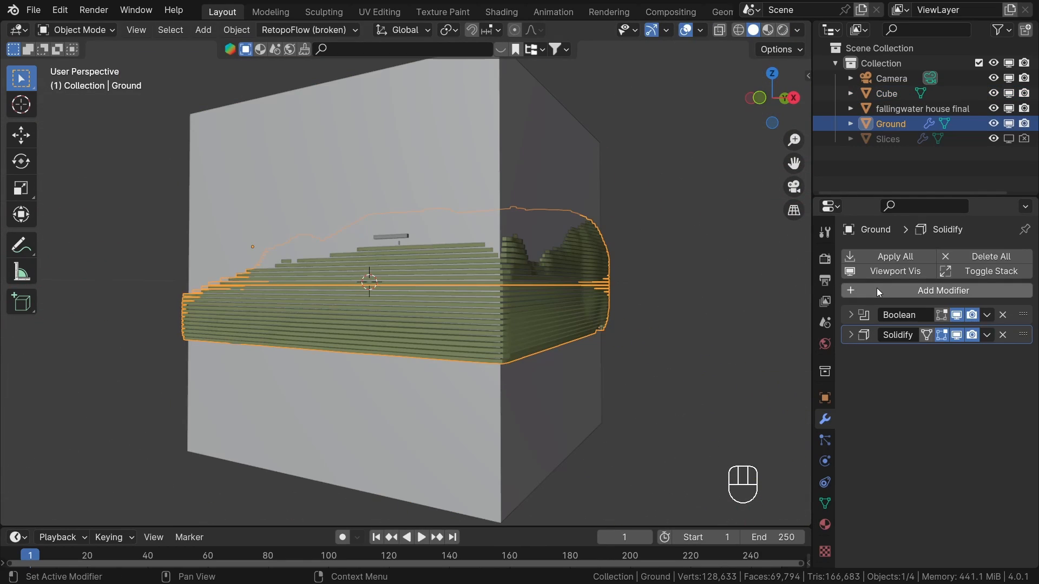
Step: Add a second Boolean modifier to Ground with the Fast solver and the Cube as its object
{"action": "left_click", "coordinate": [876, 290]}
{"action": "left_click", "coordinate": [858, 282]}
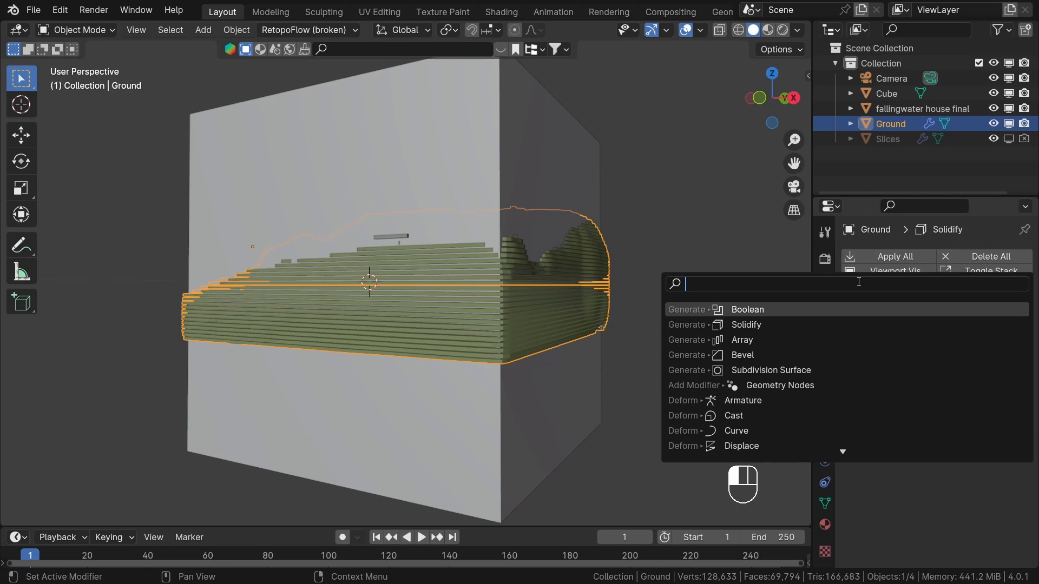
{"action": "type", "text": "bo"}
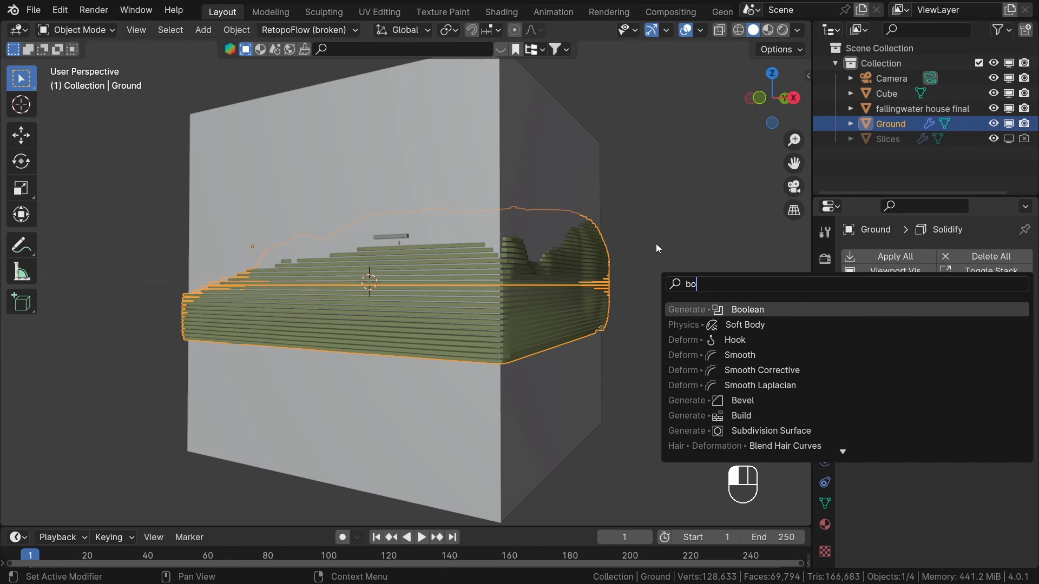
{"action": "key", "text": "Return"}
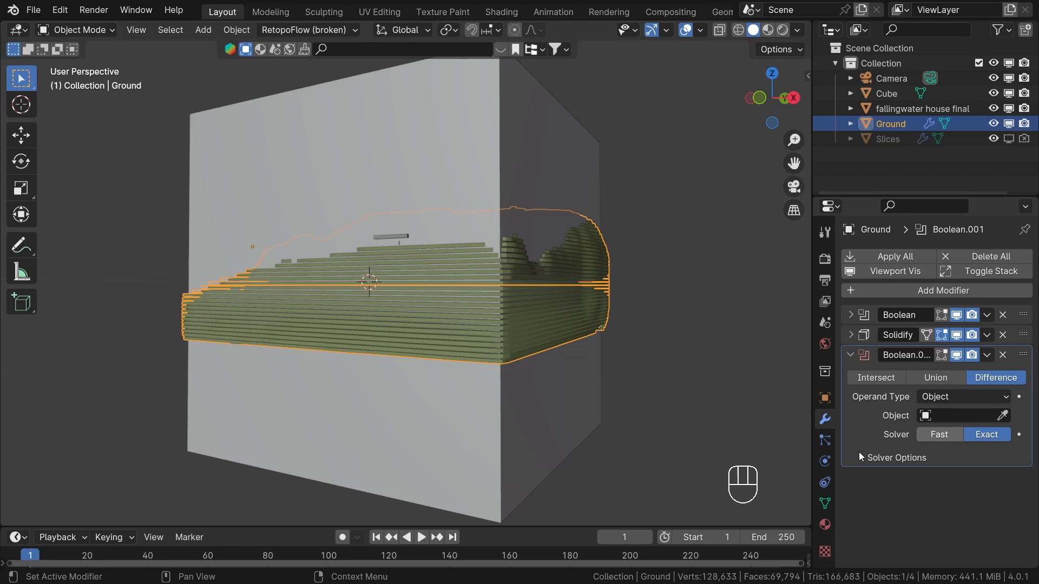
{"action": "left_click", "coordinate": [940, 434]}
{"action": "left_click", "coordinate": [1002, 416]}
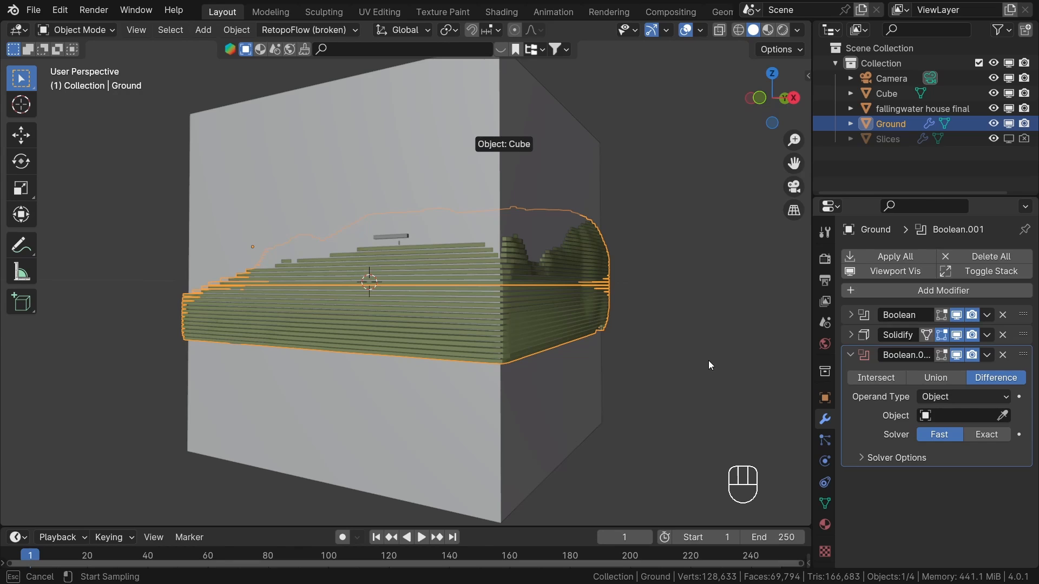
{"action": "left_click", "coordinate": [503, 131]}
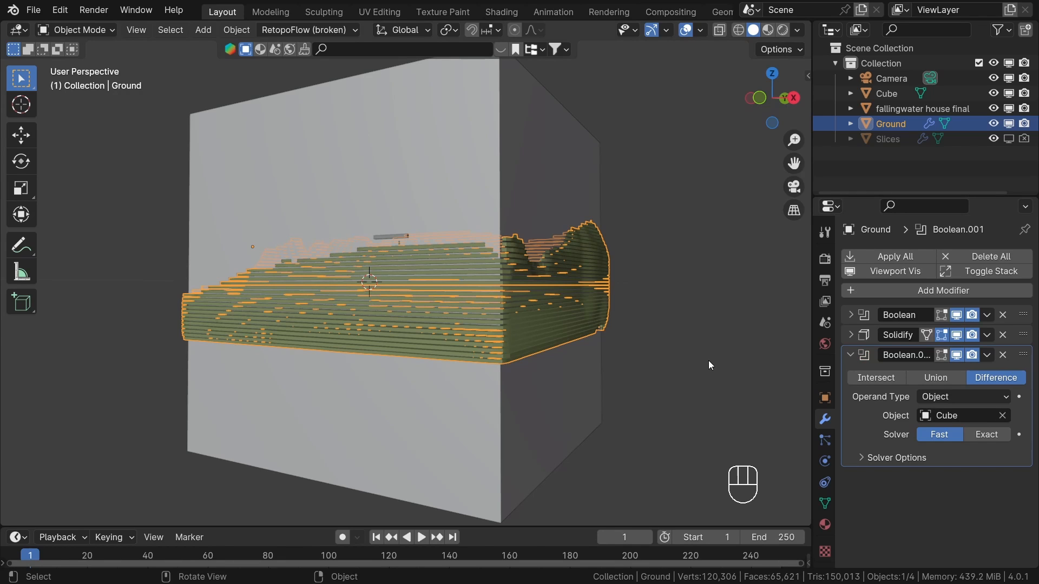
Step: Set Ground's new Boolean modifier to Intersect and hide the Cube
{"action": "middle_click_drag", "start_coordinate": [708, 365], "coordinate": [488, 342]}
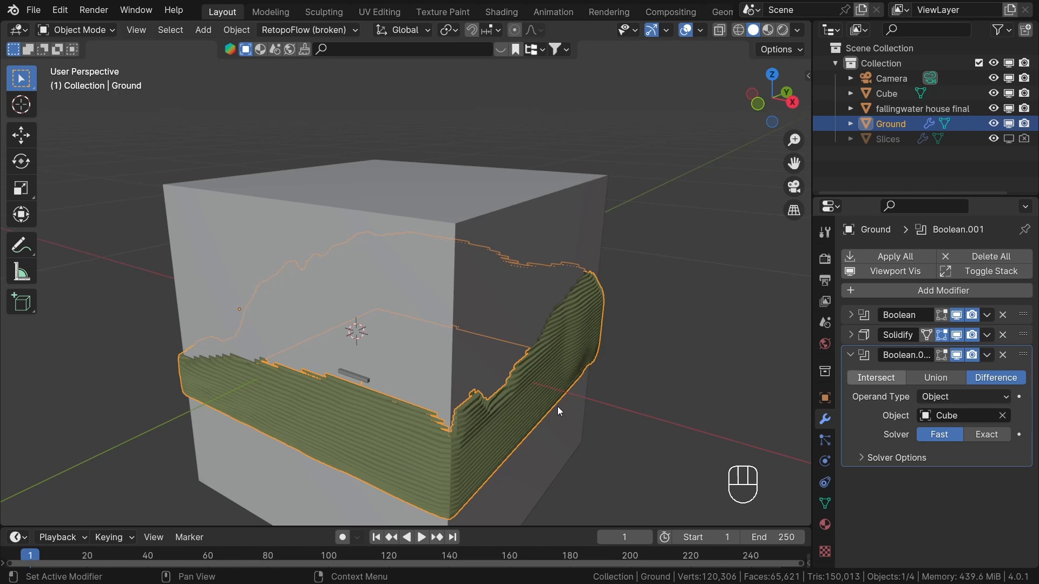
{"action": "middle_click_drag", "start_coordinate": [557, 409], "coordinate": [507, 314]}
{"action": "left_click", "coordinate": [476, 255]}
{"action": "key", "text": "h"}
{"action": "scroll", "coordinate": [454, 285], "scroll_direction": "up", "scroll_amount": 2}
{"action": "middle_click_drag", "start_coordinate": [454, 285], "coordinate": [528, 307]}
{"action": "scroll", "coordinate": [479, 290], "scroll_direction": "down", "scroll_amount": 2}
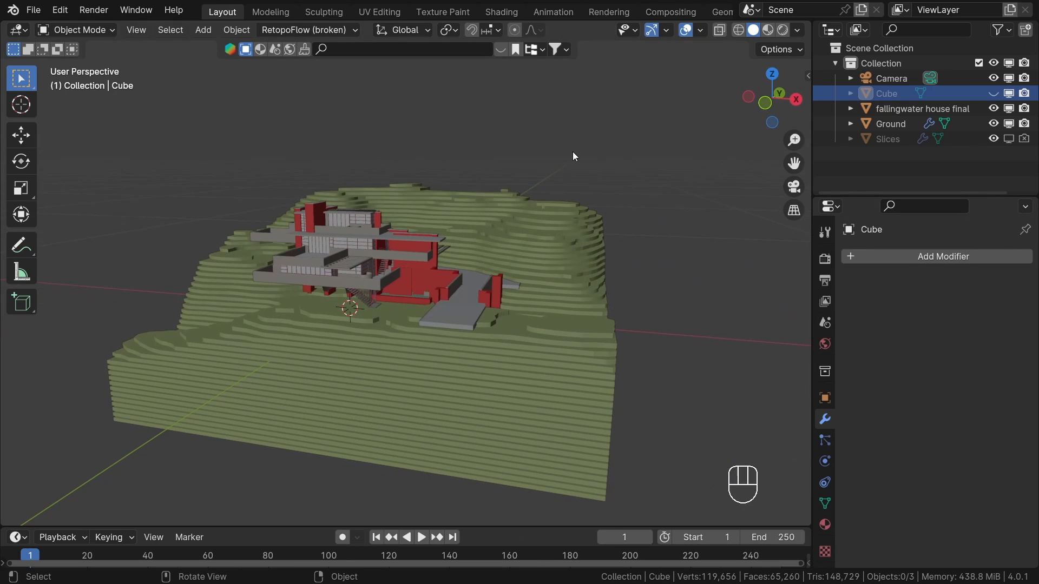
Step: Select Ground and apply all of its modifiers
{"action": "middle_click_drag", "start_coordinate": [573, 179], "coordinate": [140, 245]}
{"action": "middle_click_drag", "start_coordinate": [594, 368], "coordinate": [781, 278]}
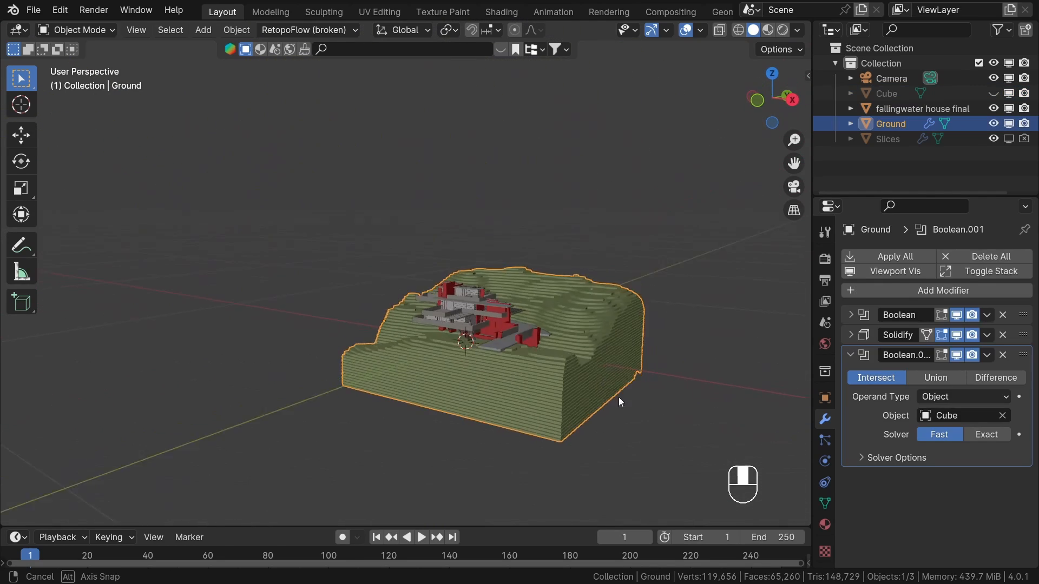
{"action": "middle_click_drag", "start_coordinate": [618, 397], "coordinate": [608, 391]}
{"action": "scroll", "coordinate": [608, 391], "scroll_direction": "up", "scroll_amount": 3}
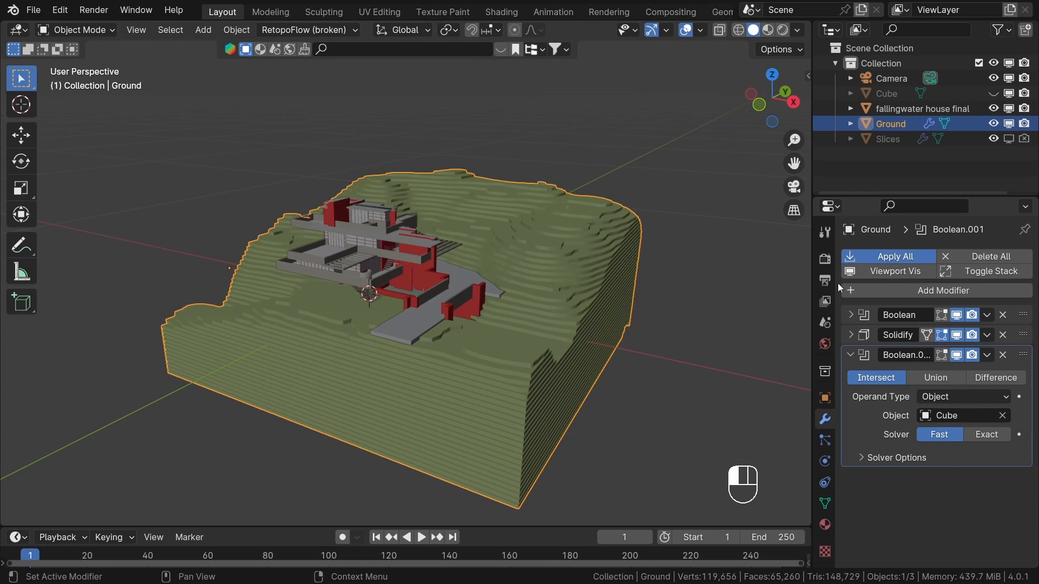
{"action": "left_click", "coordinate": [882, 256]}
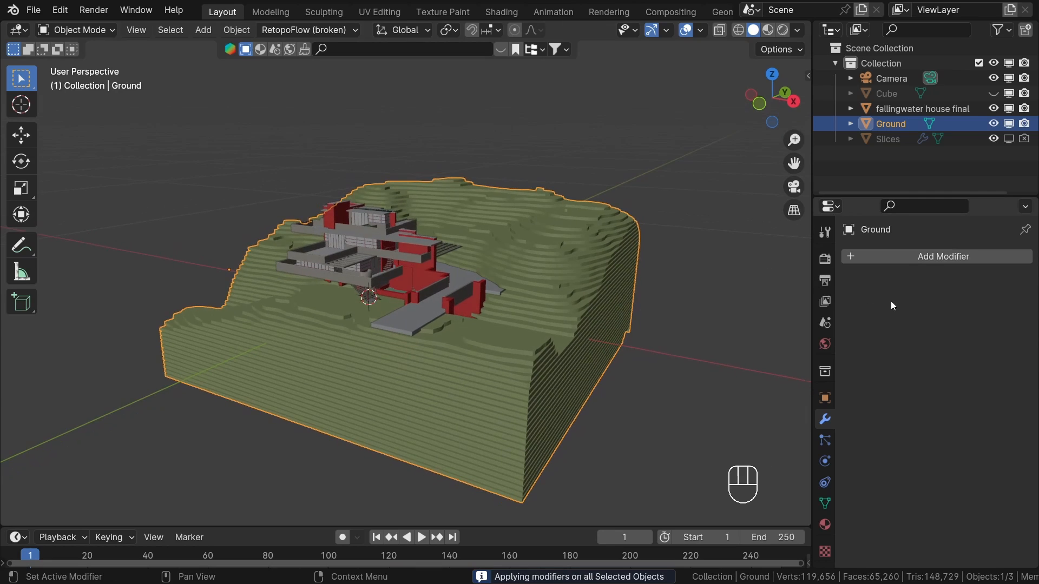
Step: Search the add-ons in the preferences for "modi" to check the Modifier Tools add-on, and close the preferences
{"action": "left_click", "coordinate": [59, 11]}
{"action": "left_click", "coordinate": [115, 221]}
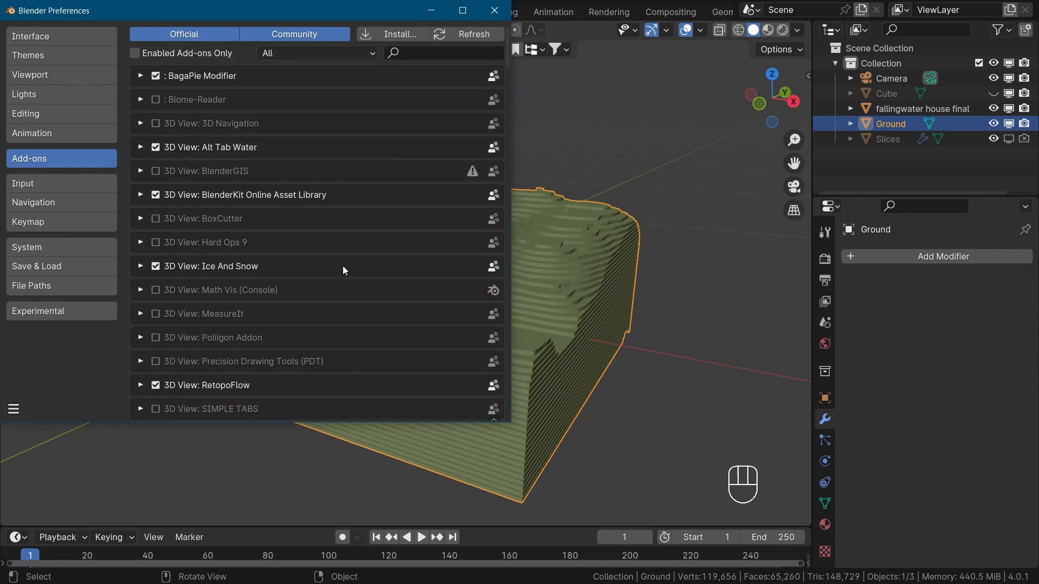
{"action": "type", "text": "mo"}
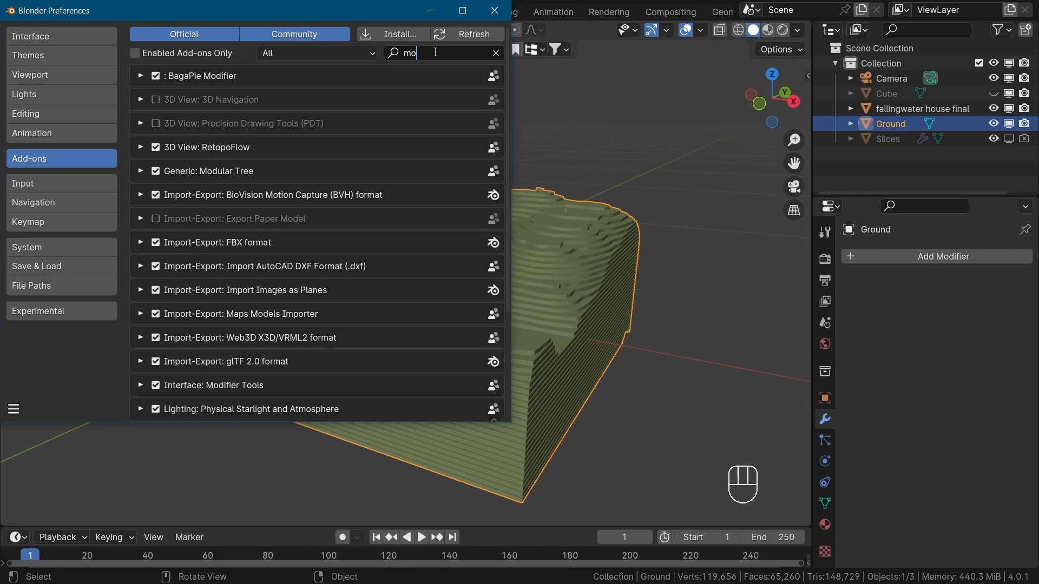
{"action": "type", "text": "di"}
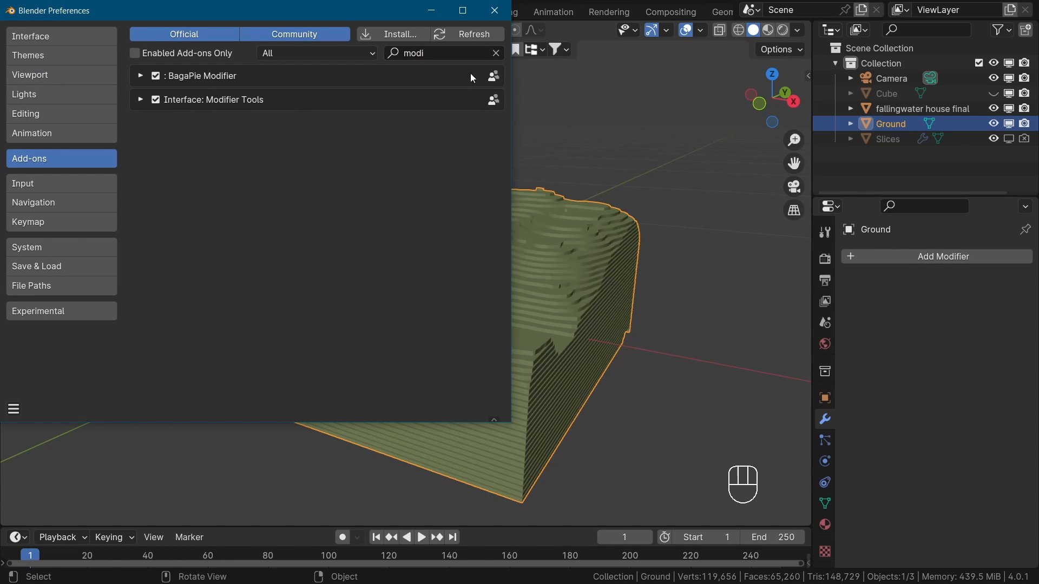
{"action": "left_click", "coordinate": [494, 13]}
Step: In Ground's mesh, select the two small stray layers on the underside with all linked geometry and delete their vertices
{"action": "key", "text": "Tab"}
{"action": "middle_click_drag", "start_coordinate": [308, 391], "coordinate": [333, 383]}
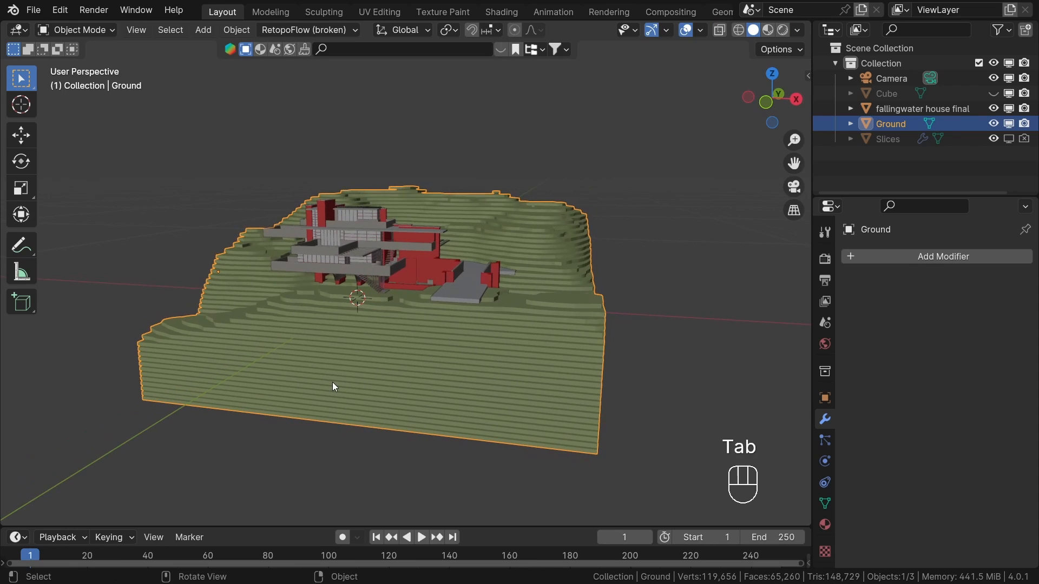
{"action": "key", "text": "Tab"}
{"action": "middle_click_drag", "start_coordinate": [555, 408], "coordinate": [346, 360]}
{"action": "middle_click_drag", "start_coordinate": [346, 359], "coordinate": [482, 364], "text": "shift"}
{"action": "scroll", "coordinate": [482, 364], "scroll_direction": "up", "scroll_amount": 2}
{"action": "left_click", "coordinate": [396, 373]}
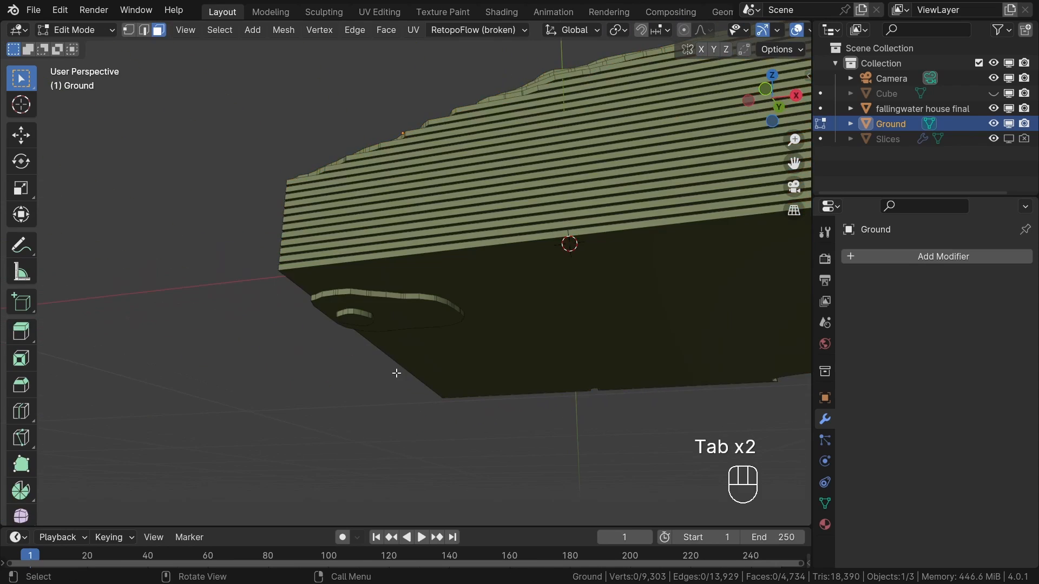
{"action": "scroll", "coordinate": [396, 374], "scroll_direction": "down", "scroll_amount": 3}
{"action": "middle_click_drag", "start_coordinate": [396, 373], "coordinate": [521, 383]}
{"action": "scroll", "coordinate": [521, 383], "scroll_direction": "up", "scroll_amount": 3}
{"action": "left_click", "coordinate": [379, 295]}
{"action": "left_click", "coordinate": [354, 272], "text": "shift"}
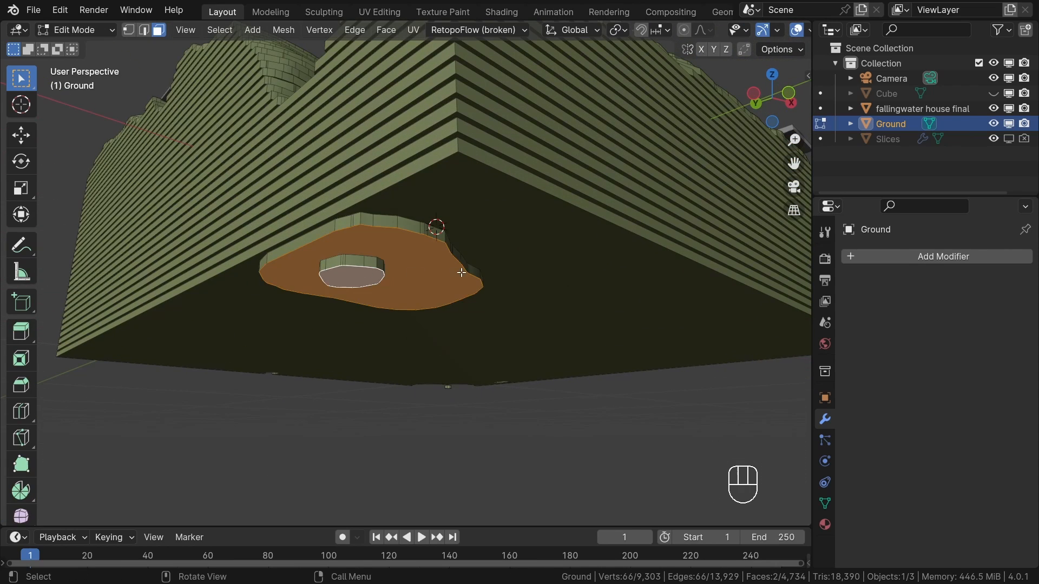
{"action": "key", "text": "ctrl+l"}
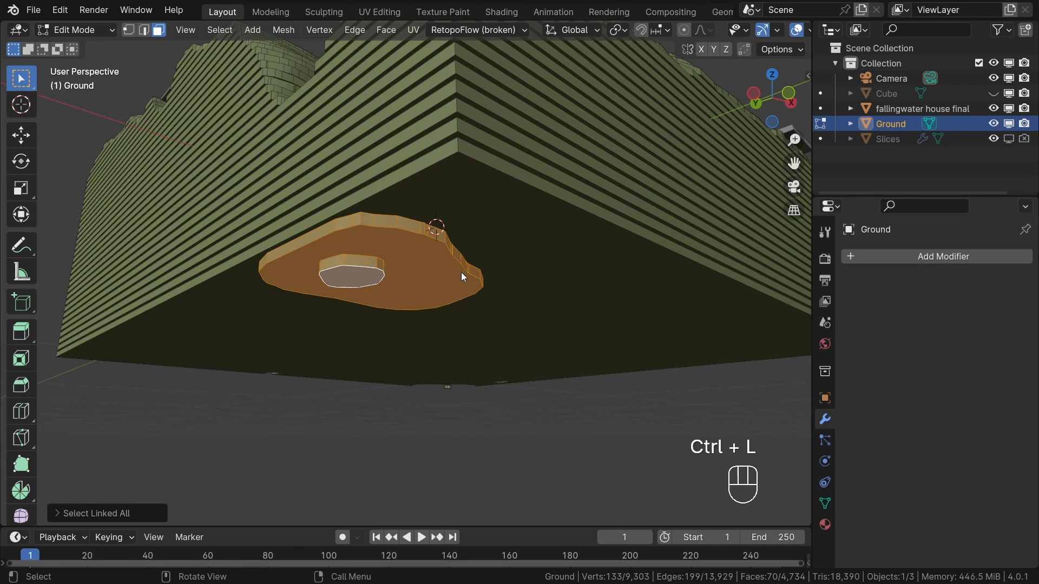
{"action": "key", "text": "x"}
{"action": "left_click", "coordinate": [461, 274]}
Step: Select the incomplete lowest layers of Ground with their linked geometry, delete their vertices, and return to Object Mode
{"action": "middle_click_drag", "start_coordinate": [462, 274], "coordinate": [430, 272]}
{"action": "middle_click_drag", "start_coordinate": [492, 290], "coordinate": [530, 339]}
{"action": "scroll", "coordinate": [531, 340], "scroll_direction": "up", "scroll_amount": 2}
{"action": "left_click", "coordinate": [530, 339]}
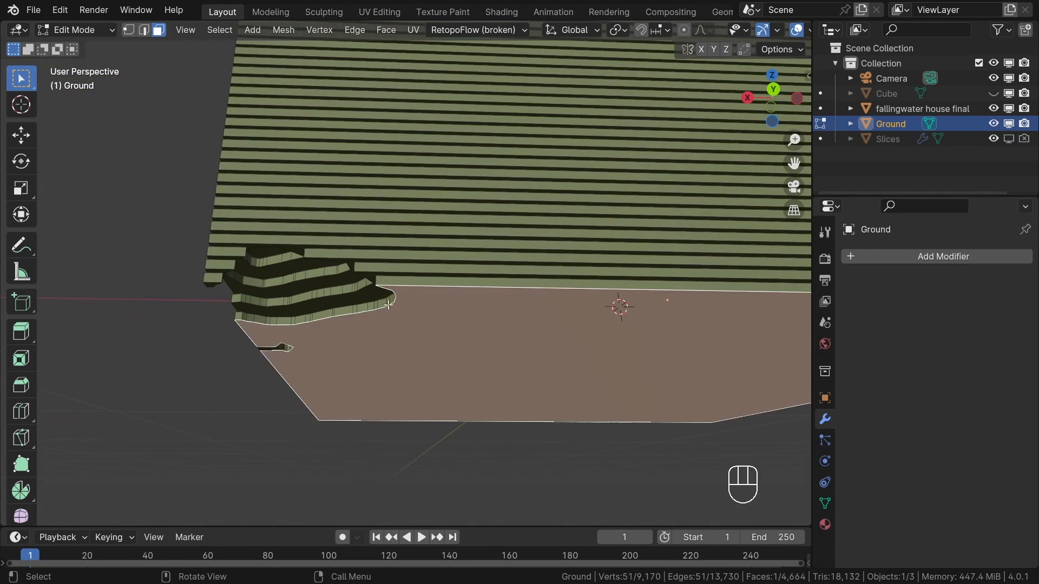
{"action": "scroll", "coordinate": [341, 276], "scroll_direction": "up", "scroll_amount": 2}
{"action": "left_click", "coordinate": [366, 266], "text": "shift"}
{"action": "left_click", "coordinate": [303, 245], "text": "shift"}
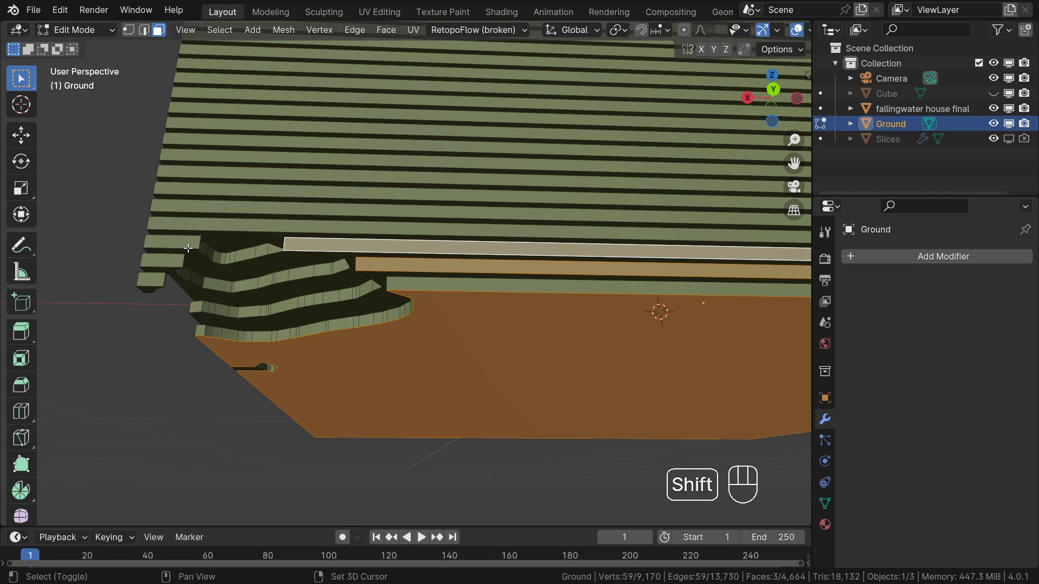
{"action": "left_click", "coordinate": [188, 248], "text": "shift"}
{"action": "left_click", "coordinate": [162, 259], "text": "shift"}
{"action": "left_click", "coordinate": [152, 280], "text": "shift"}
{"action": "key", "text": "ctrl+l"}
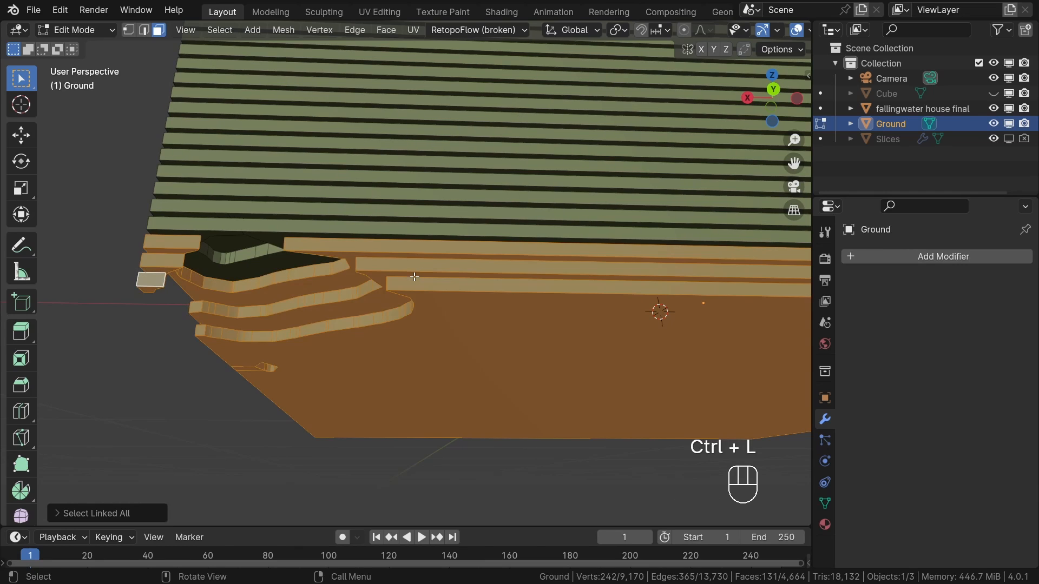
{"action": "key", "text": "c"}
{"action": "key", "text": "x"}
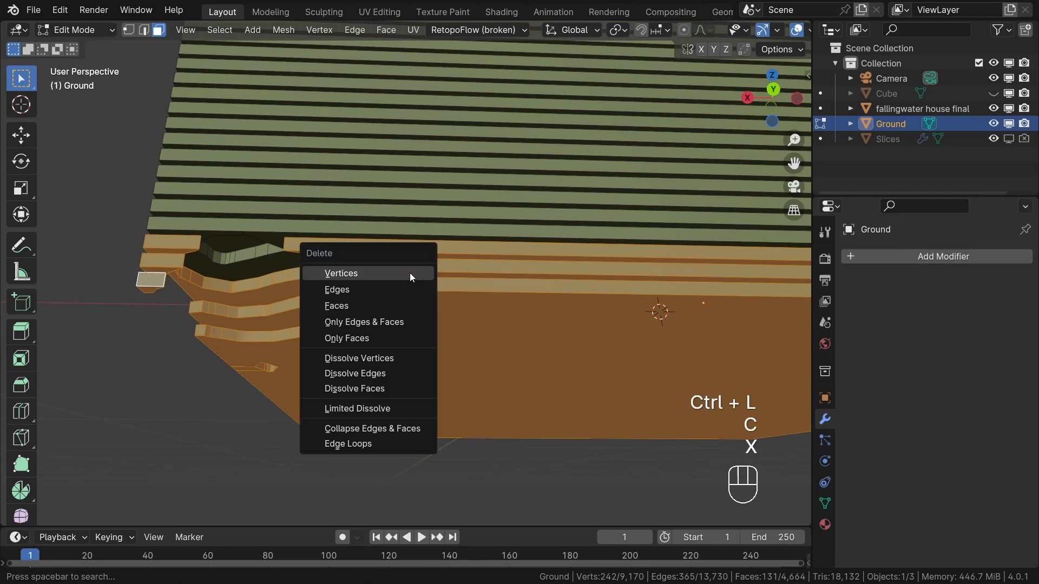
{"action": "left_click", "coordinate": [410, 273]}
{"action": "mouse_move", "coordinate": [297, 294]}
{"action": "middle_mouse_down"}
{"action": "mouse_move", "coordinate": [318, 232]}
{"action": "mouse_move", "coordinate": [288, 279]}
{"action": "middle_mouse_up"}
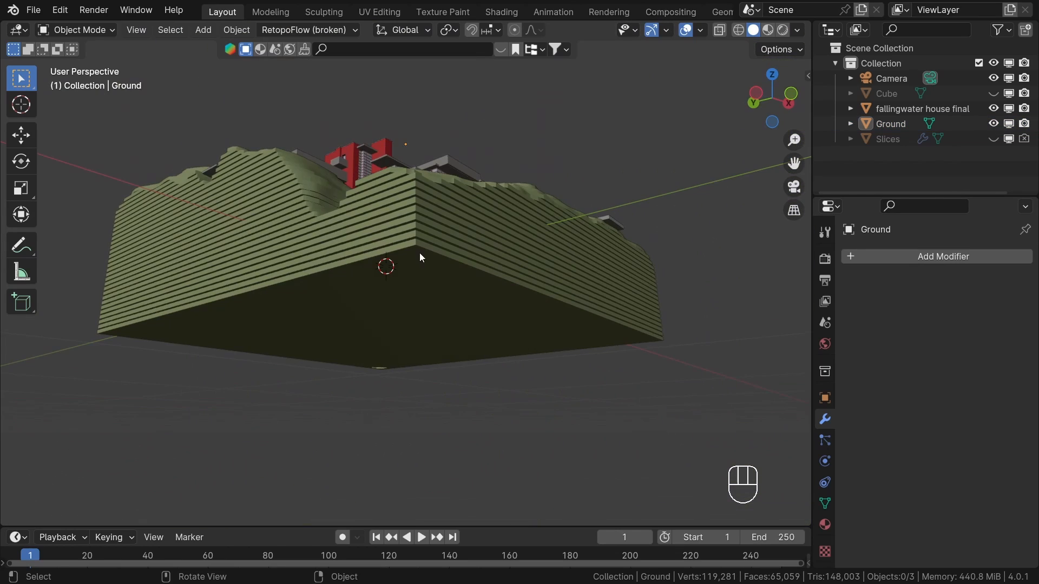
{"action": "scroll", "coordinate": [420, 254], "scroll_direction": "up", "scroll_amount": 1}
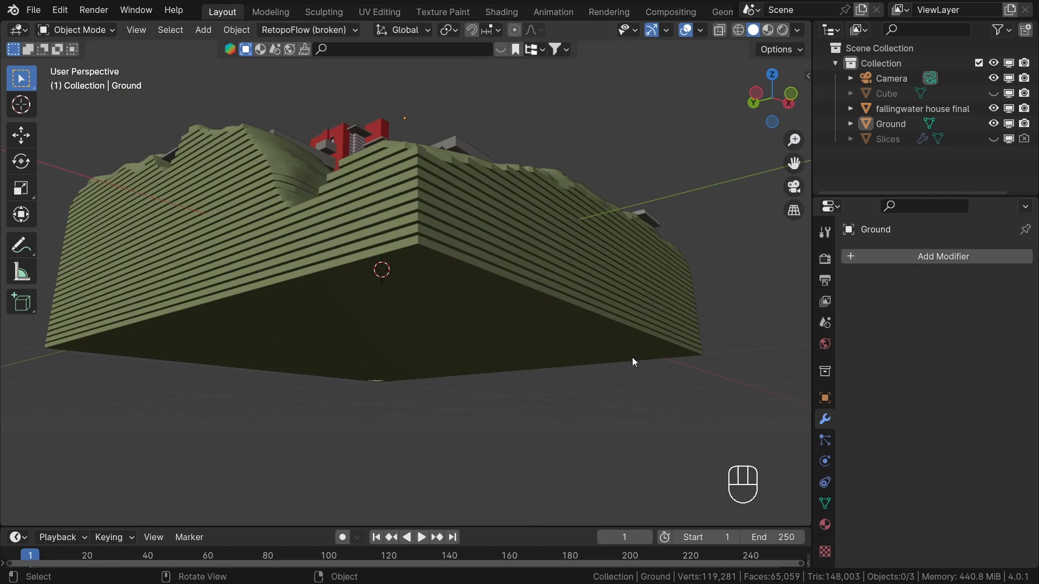
Step: Unhide Slices and add a Solidify modifier with a thickness of about -0.002 m
{"action": "left_click", "coordinate": [898, 139]}
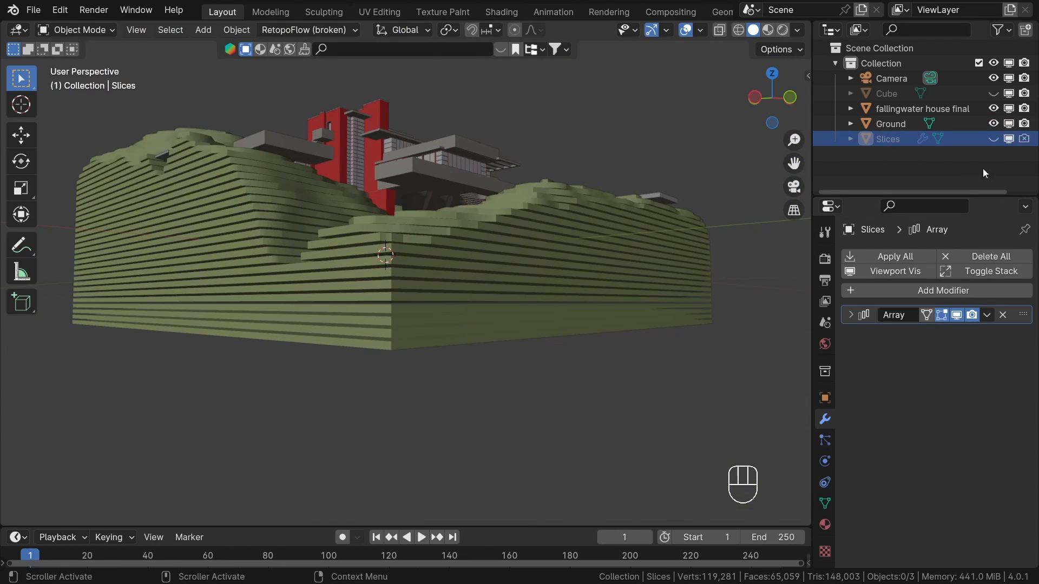
{"action": "left_click", "coordinate": [994, 139]}
{"action": "left_click", "coordinate": [521, 389]}
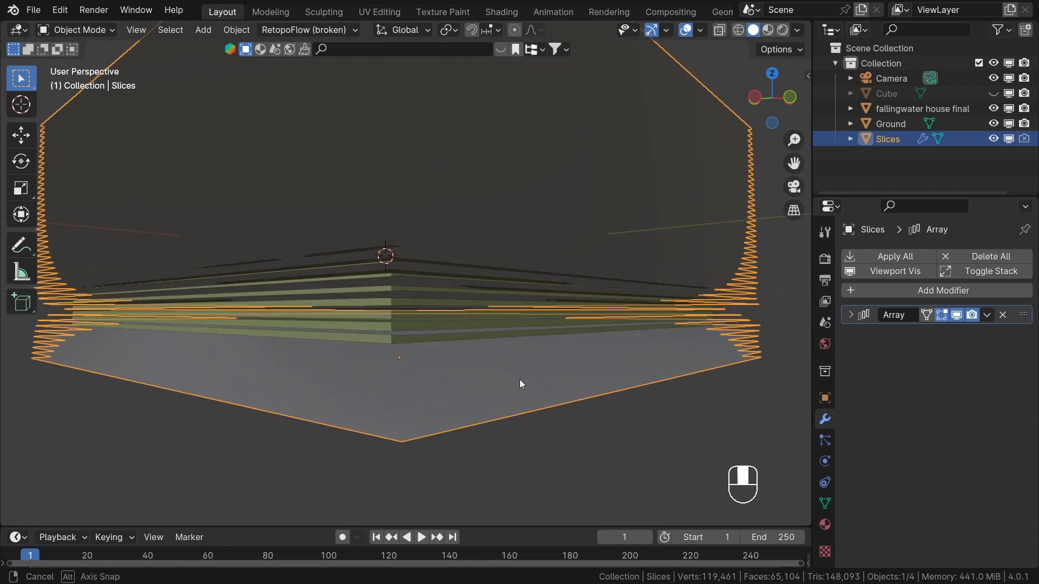
{"action": "left_click", "coordinate": [875, 290]}
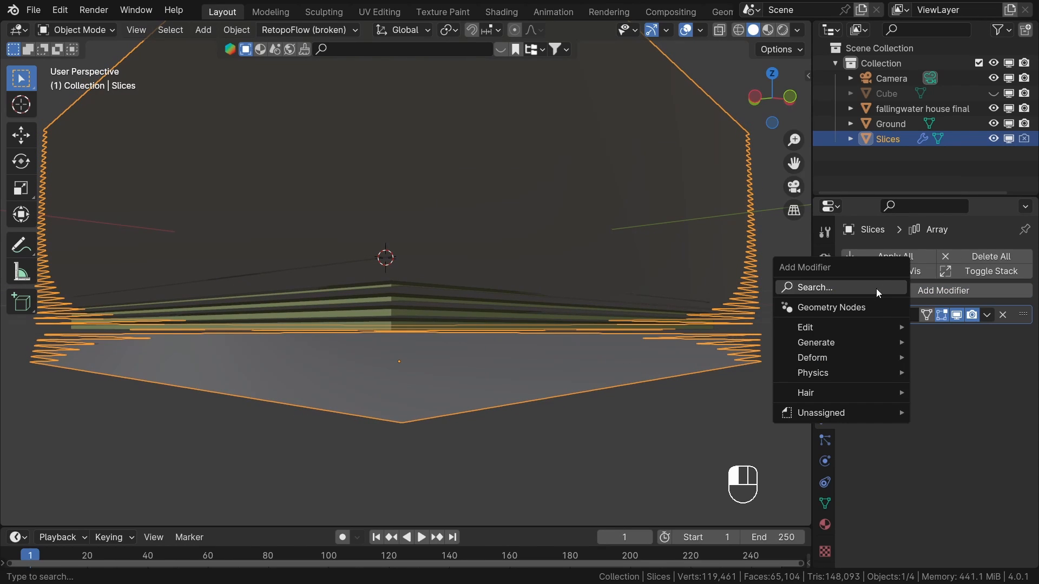
{"action": "left_click", "coordinate": [845, 290]}
{"action": "type", "text": "sol"}
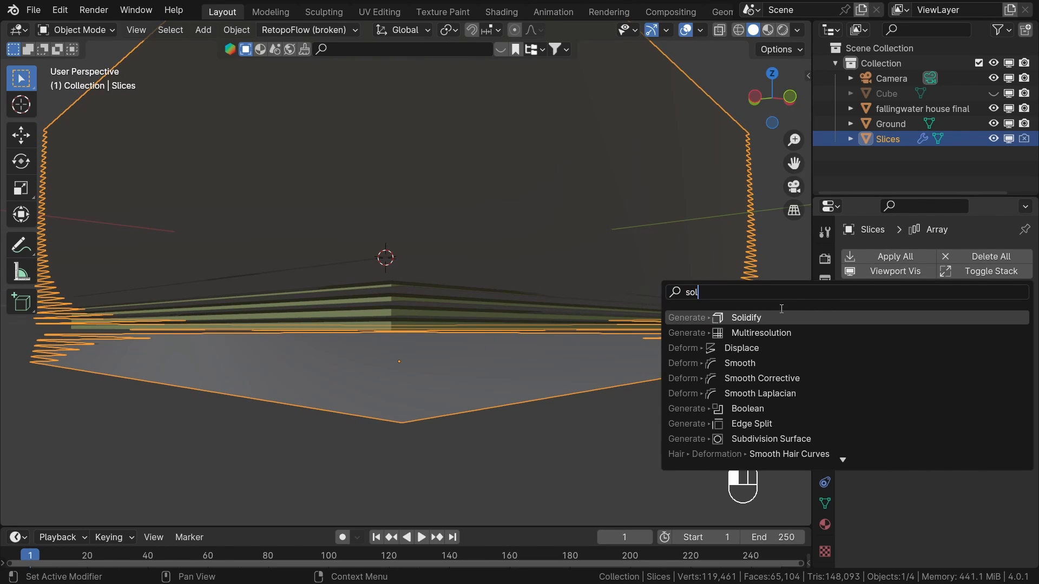
{"action": "key", "text": "Return"}
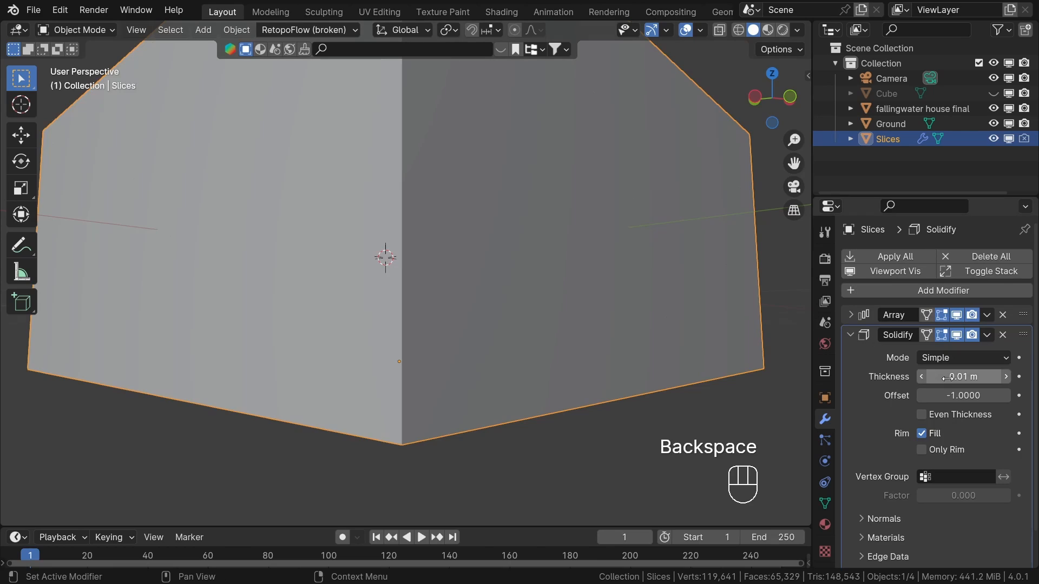
{"action": "left_click_drag", "start_coordinate": [966, 376], "coordinate": [943, 377], "text": "shift"}
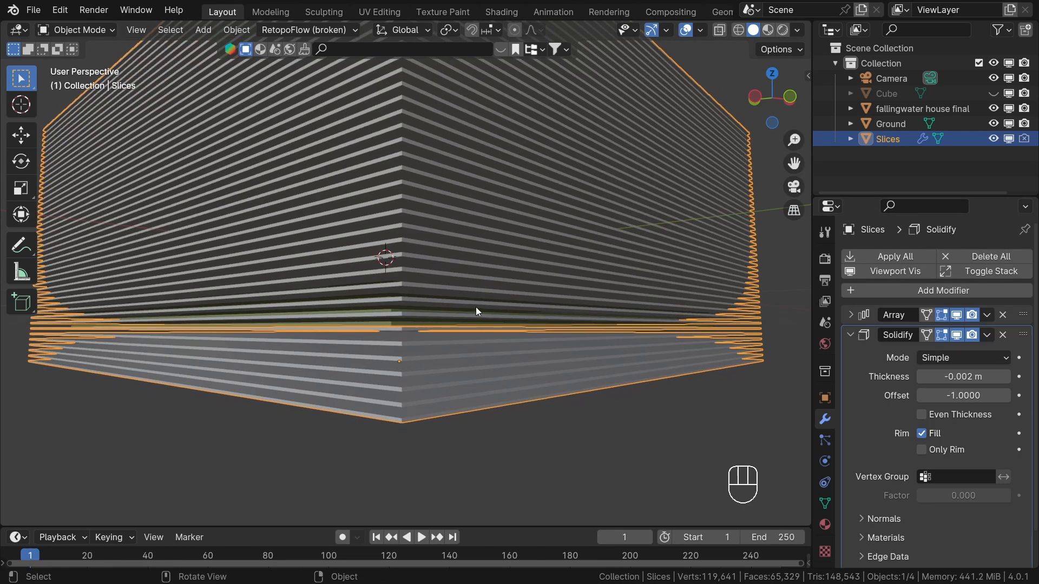
Step: Hide Slices and select the vertical corner edge of Ground's lowest layer in edge select mode
{"action": "left_click", "coordinate": [994, 138]}
{"action": "middle_click_drag", "start_coordinate": [454, 270], "coordinate": [461, 274]}
{"action": "left_click", "coordinate": [388, 312]}
{"action": "scroll", "coordinate": [321, 337], "scroll_direction": "up", "scroll_amount": 6}
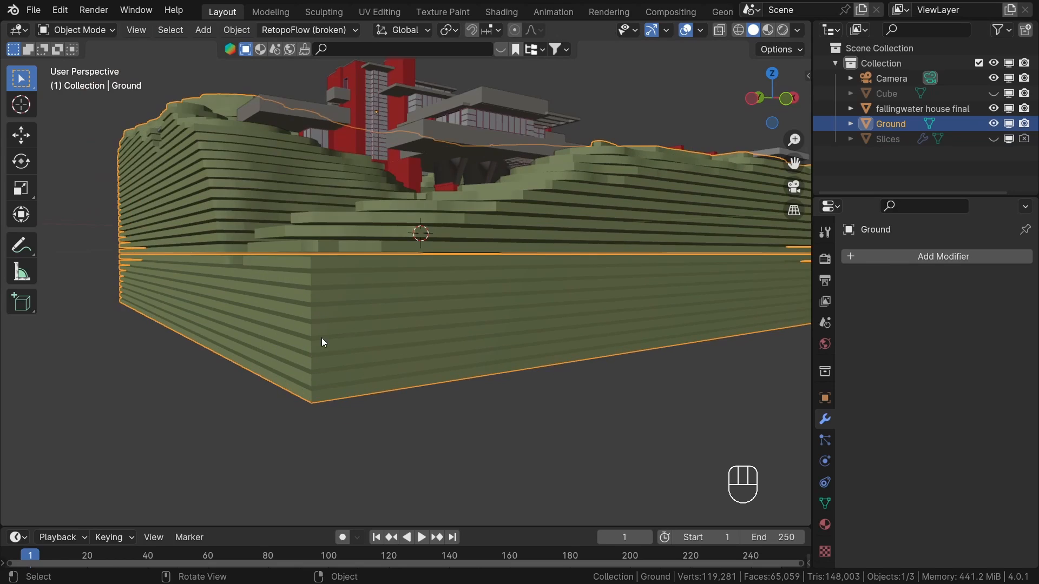
{"action": "key", "text": "Tab"}
{"action": "left_click", "coordinate": [685, 325]}
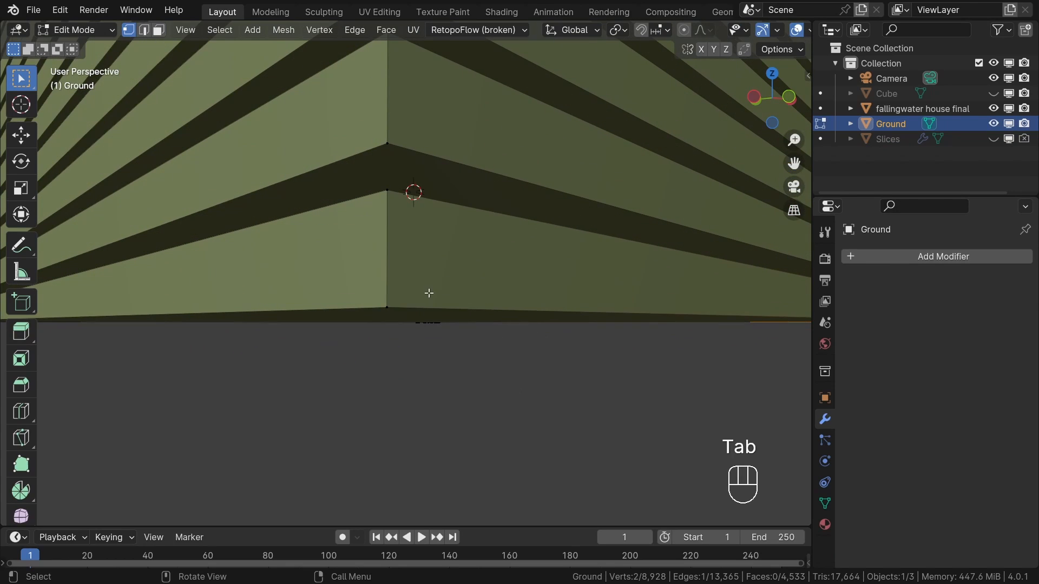
{"action": "left_click", "coordinate": [144, 30]}
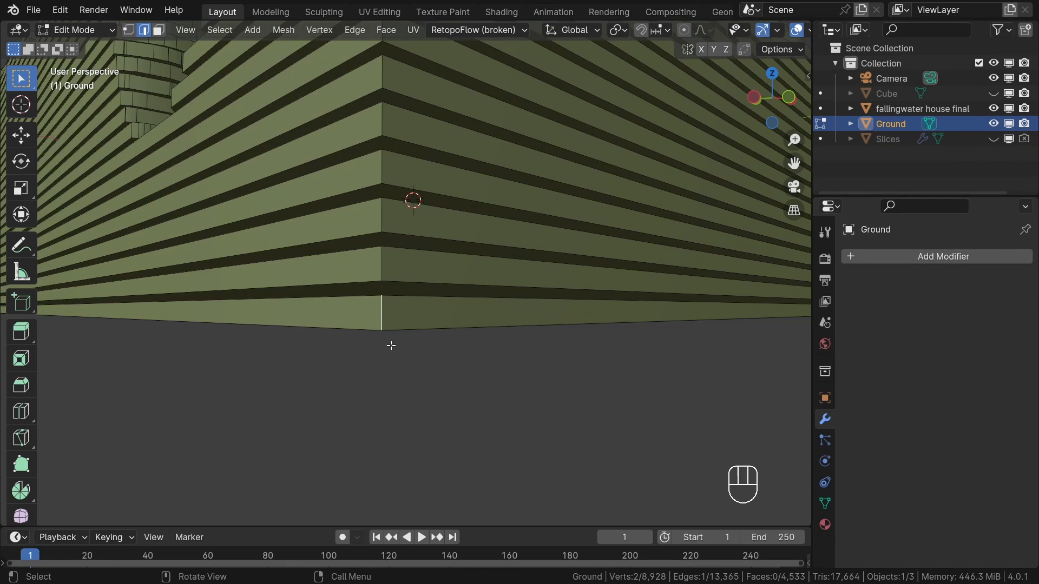
{"action": "middle_click_drag", "start_coordinate": [354, 320], "coordinate": [422, 321], "text": "shift"}
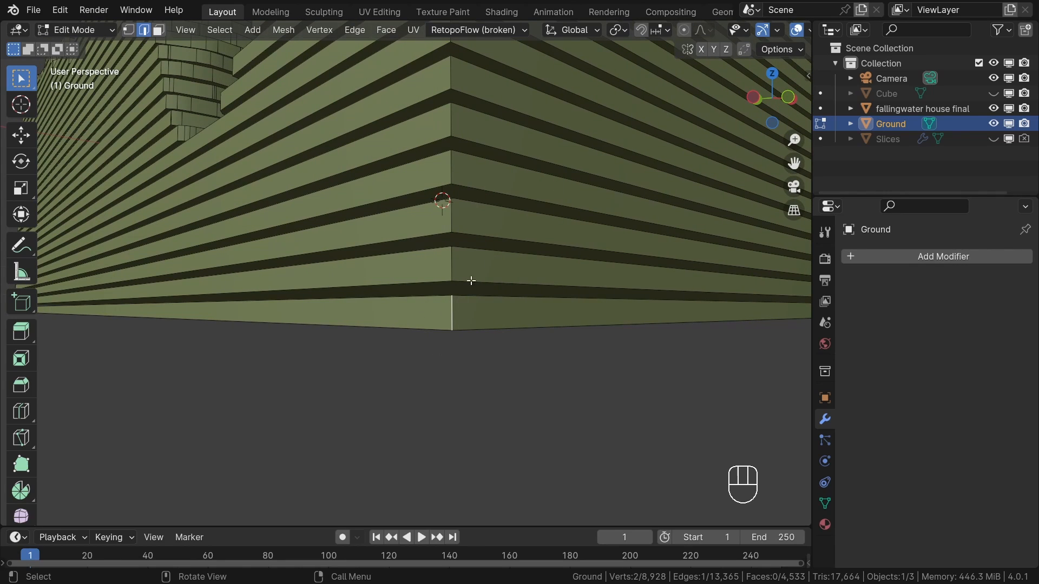
Step: Turn on the Edge Length overlay to measure the selected corner edge, and return to Object Mode
{"action": "scroll", "coordinate": [735, 31], "scroll_direction": "down", "scroll_amount": 3}
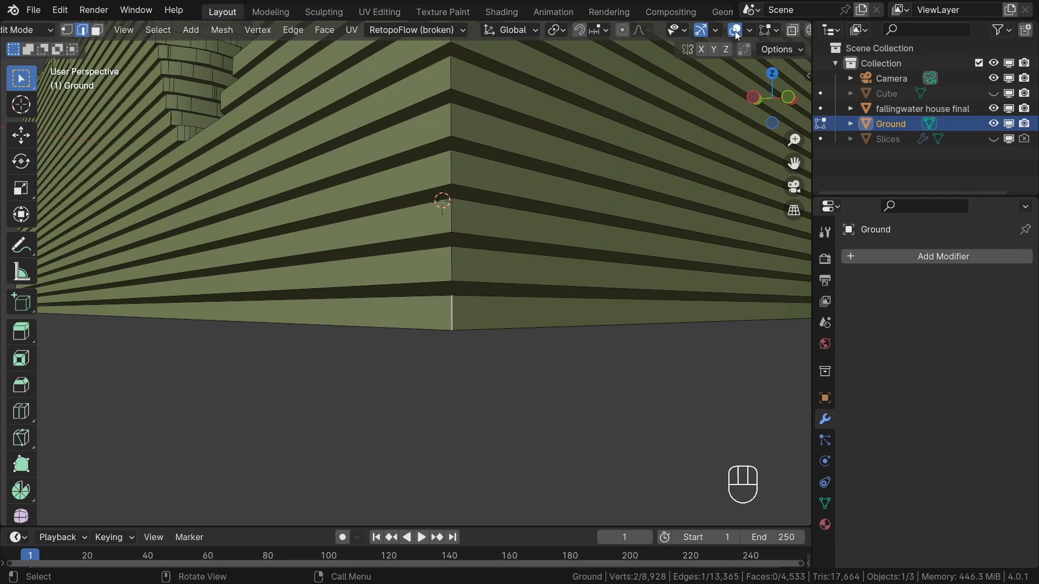
{"action": "left_click", "coordinate": [777, 31]}
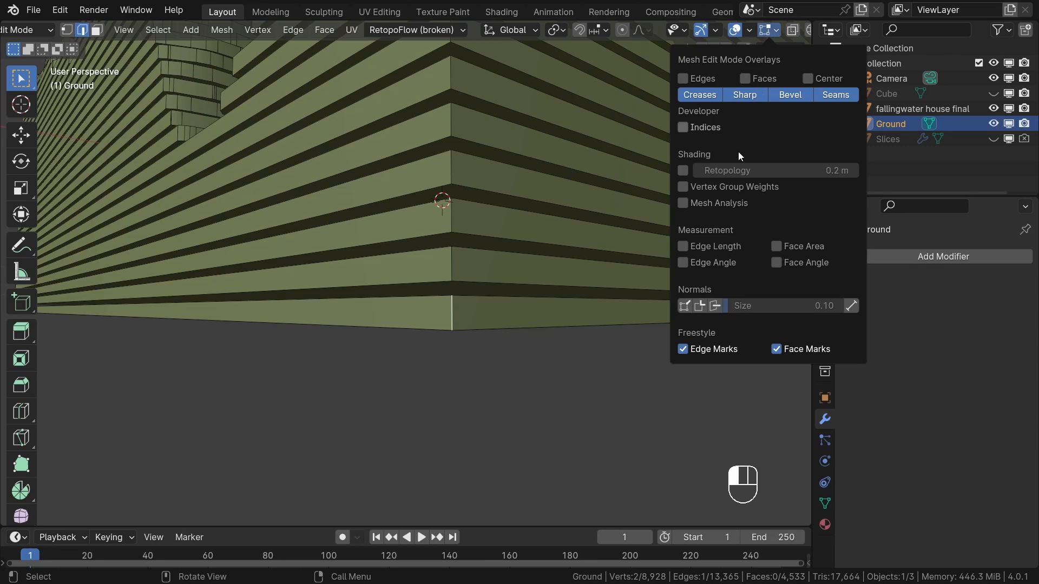
{"action": "left_click", "coordinate": [692, 248]}
{"action": "scroll", "coordinate": [458, 327], "scroll_direction": "up", "scroll_amount": 3}
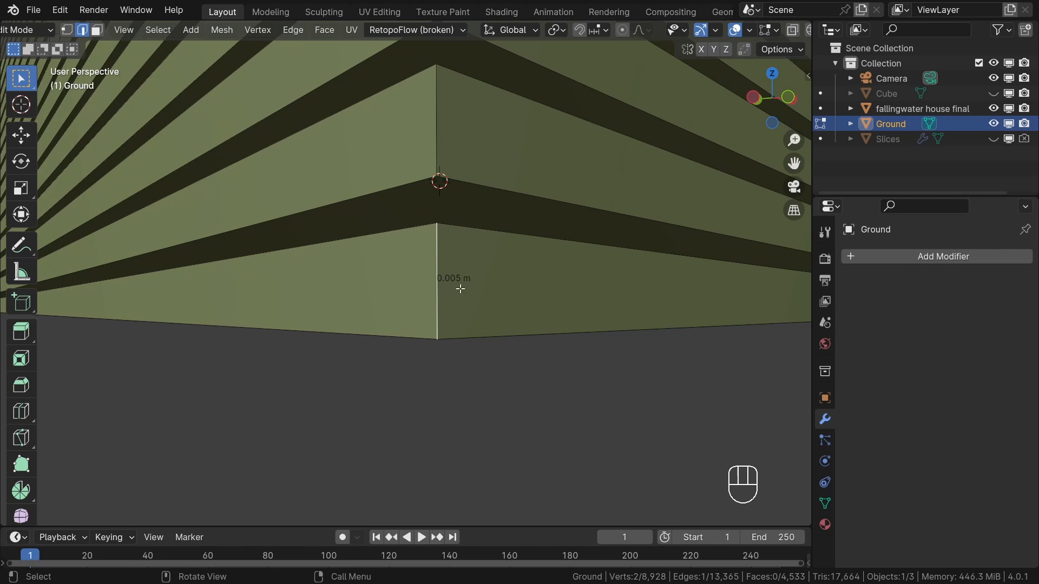
{"action": "left_click", "coordinate": [764, 31]}
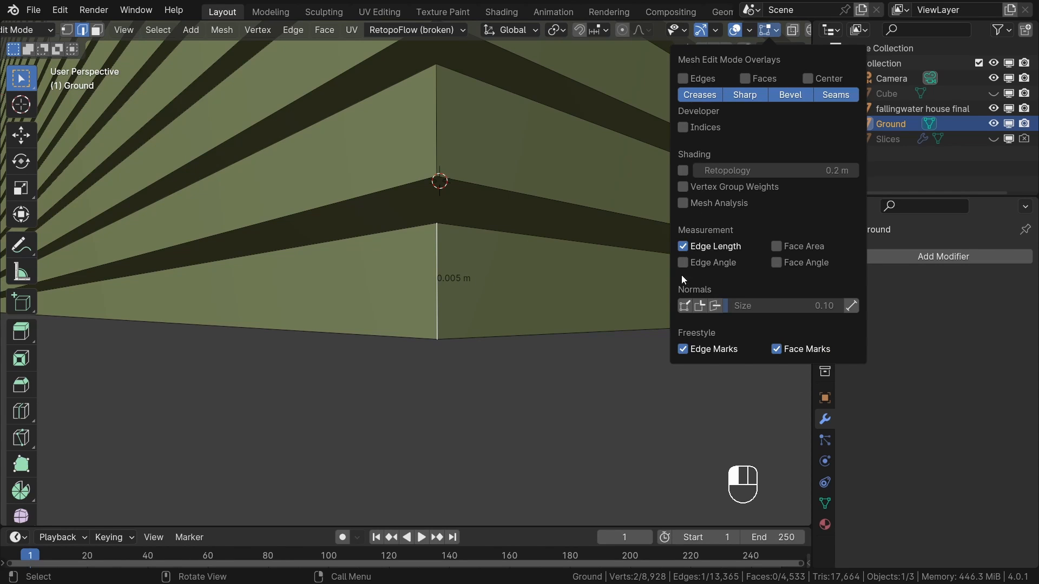
{"action": "key", "text": "Tab"}
{"action": "scroll", "coordinate": [505, 323], "scroll_direction": "down", "scroll_amount": 3}
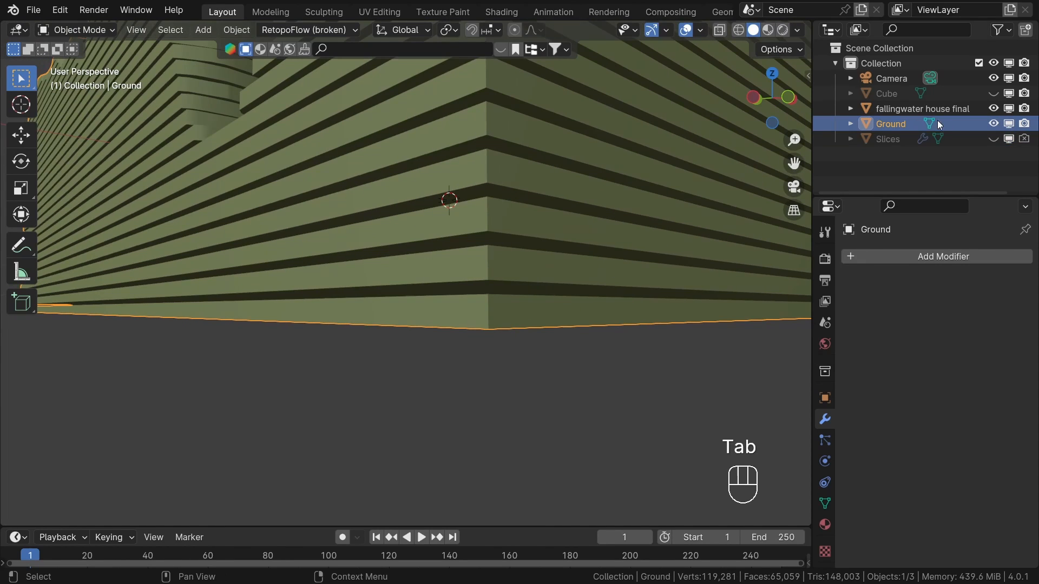
Step: Unhide Slices and set its Solidify thickness to 0.005 m
{"action": "left_click", "coordinate": [920, 139]}
{"action": "left_click", "coordinate": [993, 139]}
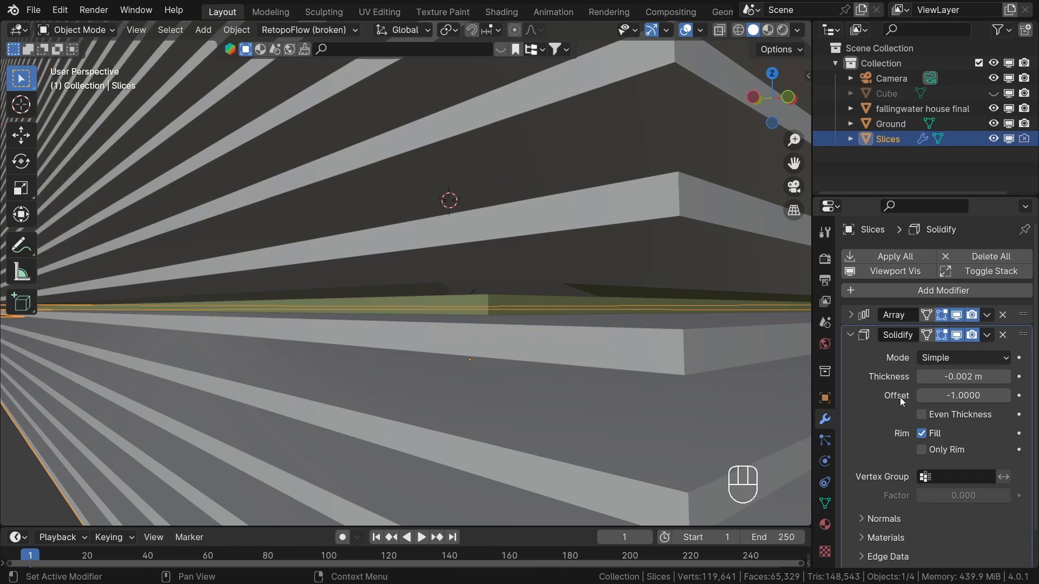
{"action": "left_click", "coordinate": [962, 376]}
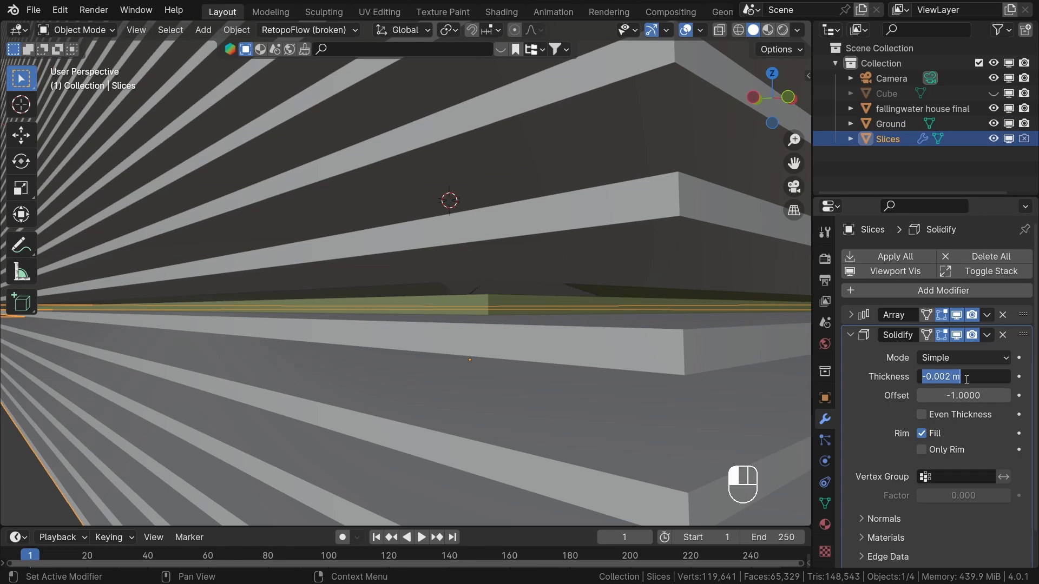
{"action": "type", "text": "0.005"}
{"action": "key", "text": "Return"}
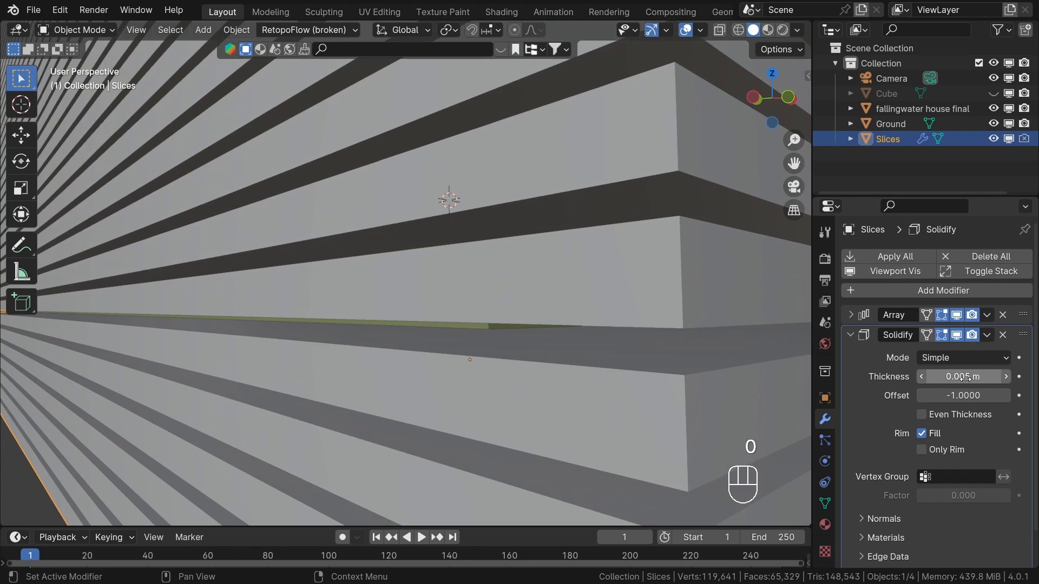
Step: Apply all modifiers on the Slices object
{"action": "scroll", "coordinate": [566, 229], "scroll_direction": "down", "scroll_amount": 6}
{"action": "middle_click_drag", "start_coordinate": [565, 232], "coordinate": [582, 281]}
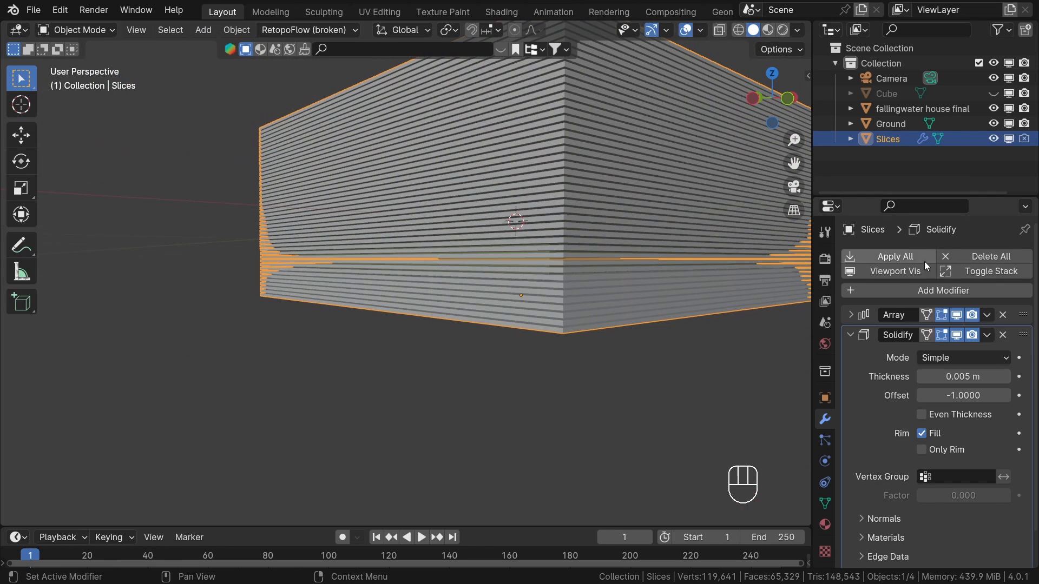
{"action": "left_click", "coordinate": [896, 256]}
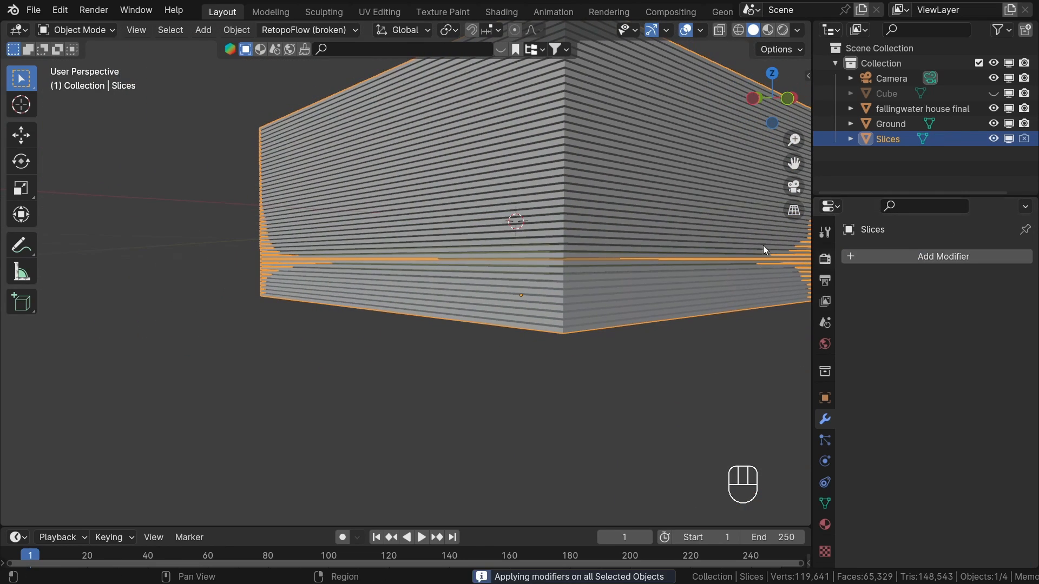
Step: Look at the model in back orthographic view with wireframe shading
{"action": "left_click", "coordinate": [754, 98]}
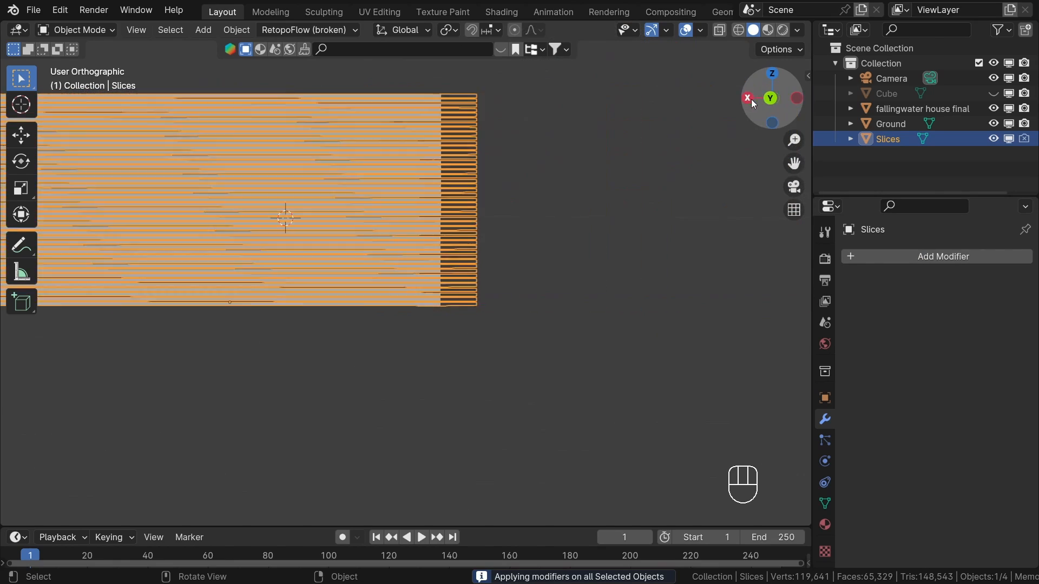
{"action": "key", "text": "z"}
{"action": "left_click", "coordinate": [438, 224]}
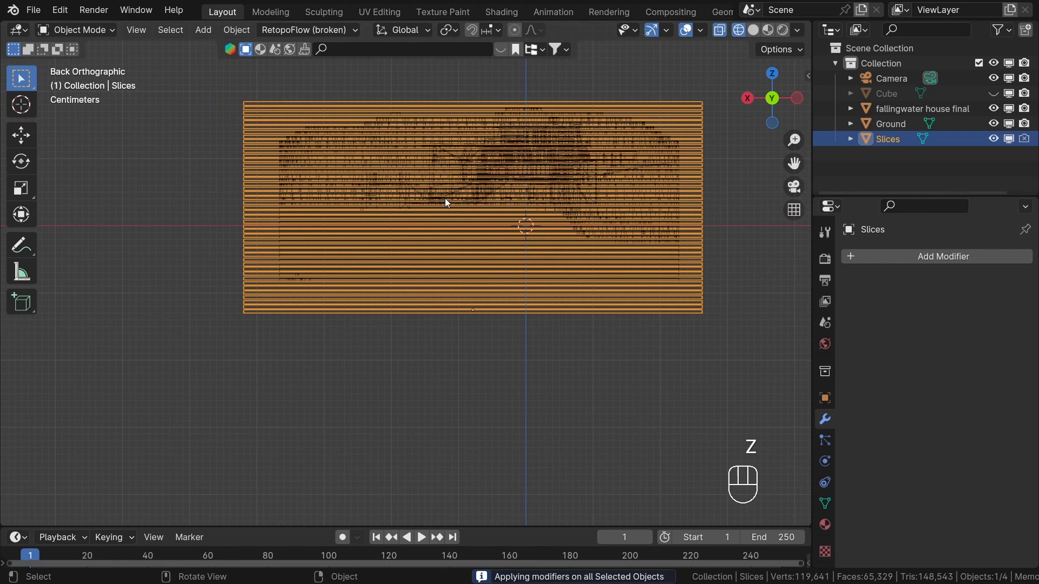
Step: Delete all slices overlapping the terrain height, keeping only those entirely below it, and return to Object Mode with solid shading
{"action": "key", "text": "Tab"}
{"action": "middle_click_drag", "start_coordinate": [222, 67], "coordinate": [232, 93], "text": "shift"}
{"action": "left_click_drag", "start_coordinate": [227, 97], "coordinate": [803, 308]}
{"action": "scroll", "coordinate": [673, 319], "scroll_direction": "up", "scroll_amount": 9}
{"action": "middle_click_drag", "start_coordinate": [716, 280], "coordinate": [619, 320], "text": "shift"}
{"action": "scroll", "coordinate": [629, 318], "scroll_direction": "up", "scroll_amount": 4}
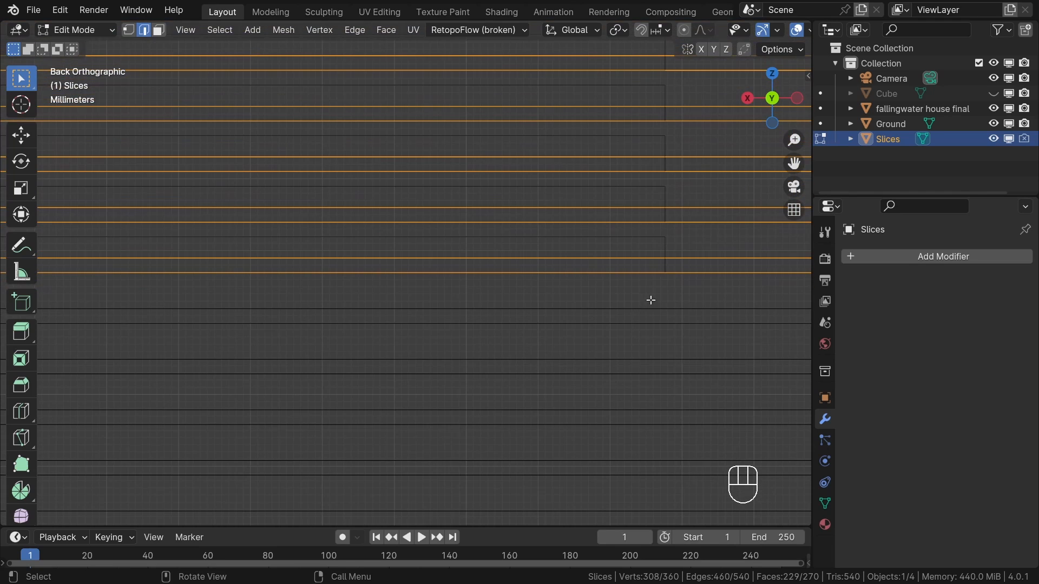
{"action": "key", "text": "ctrl+l"}
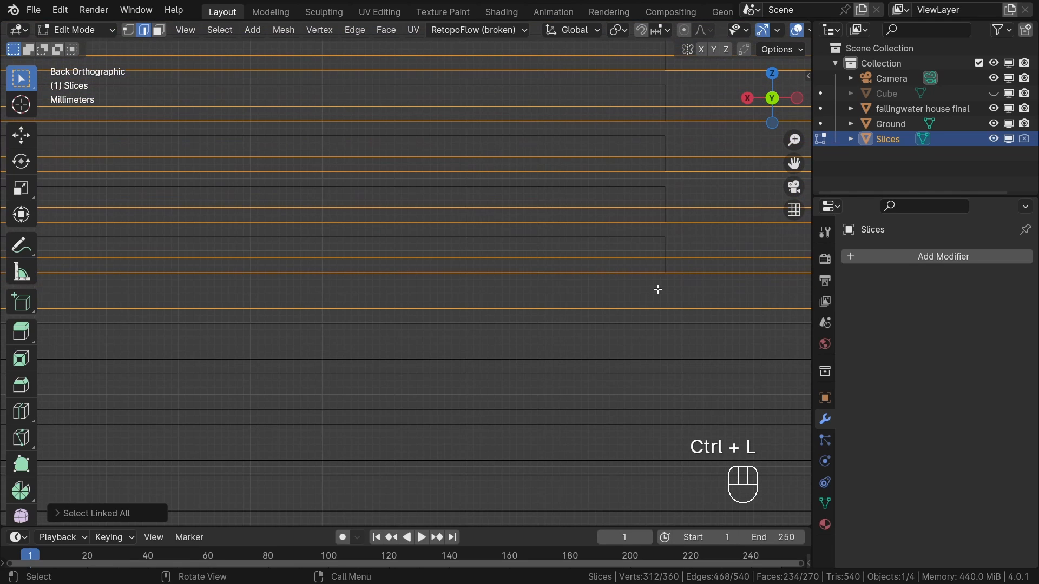
{"action": "key", "text": "x"}
{"action": "left_click", "coordinate": [657, 289]}
{"action": "scroll", "coordinate": [655, 289], "scroll_direction": "down", "scroll_amount": 2}
{"action": "key", "text": "Tab"}
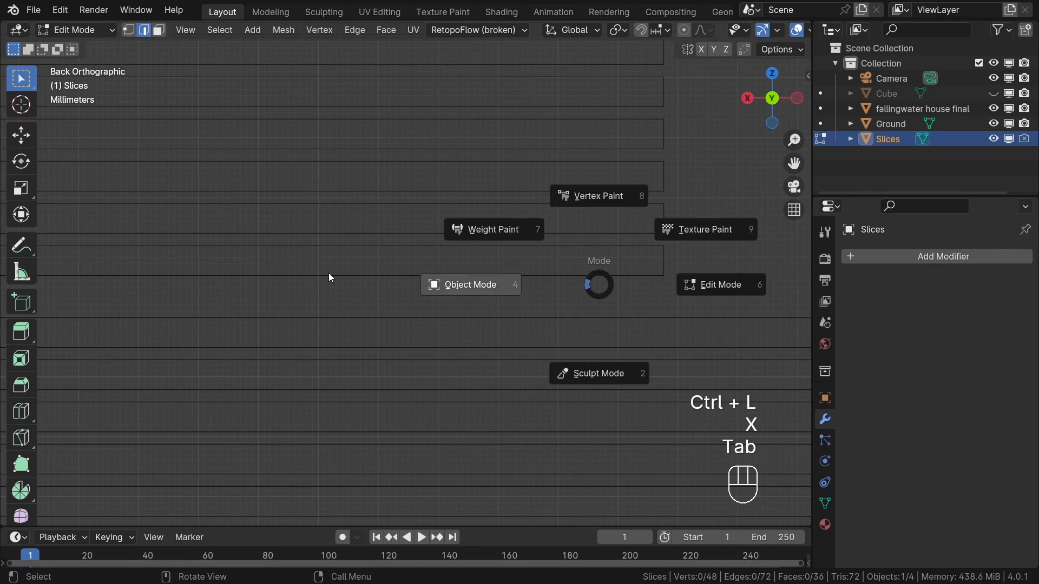
{"action": "scroll", "coordinate": [414, 276], "scroll_direction": "down", "scroll_amount": 5}
{"action": "scroll", "coordinate": [416, 277], "scroll_direction": "down", "scroll_amount": 2}
{"action": "key", "text": "z"}
{"action": "middle_click_drag", "start_coordinate": [489, 292], "coordinate": [751, 300], "text": "shift"}
{"action": "scroll", "coordinate": [749, 299], "scroll_direction": "down", "scroll_amount": 4}
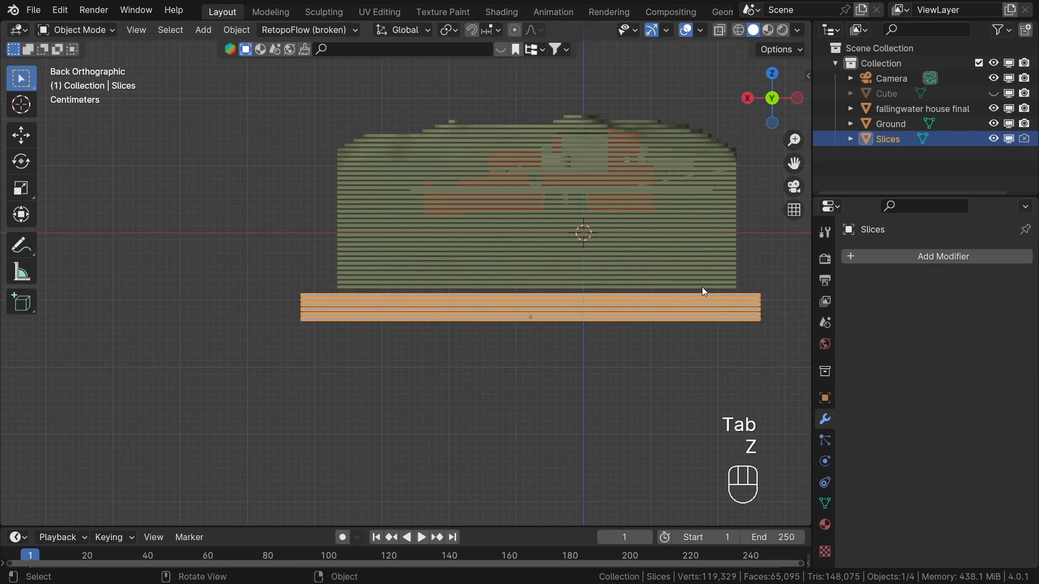
Step: Turn on snapping with Vertex as the snap target
{"action": "scroll", "coordinate": [687, 290], "scroll_direction": "up", "scroll_amount": 2}
{"action": "middle_click_drag", "start_coordinate": [643, 296], "coordinate": [594, 296], "text": "shift"}
{"action": "scroll", "coordinate": [695, 320], "scroll_direction": "up", "scroll_amount": 5}
{"action": "middle_click_drag", "start_coordinate": [674, 238], "coordinate": [612, 294], "text": "shift"}
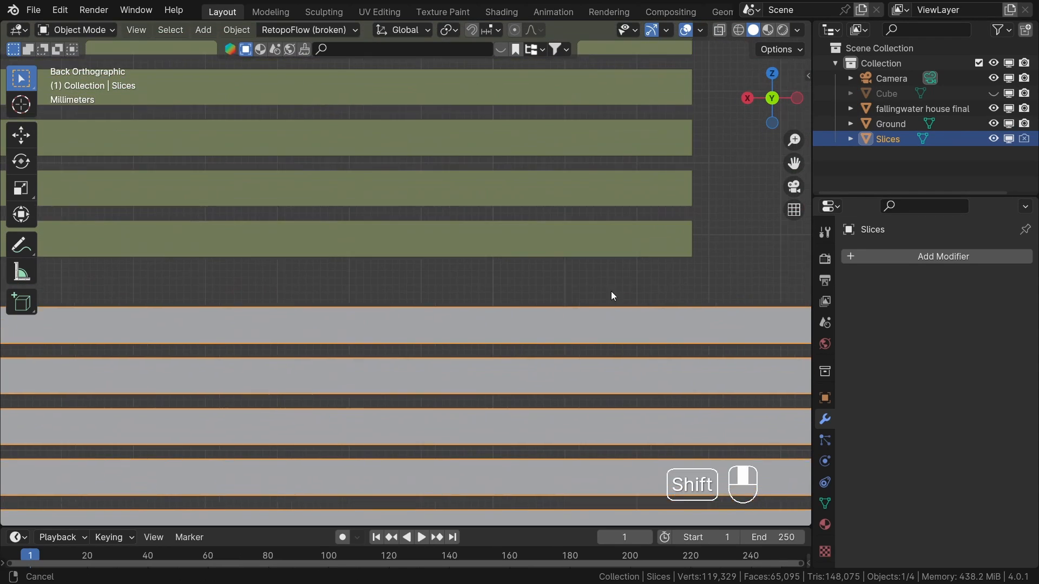
{"action": "scroll", "coordinate": [605, 349], "scroll_direction": "up", "scroll_amount": 2}
{"action": "left_click", "coordinate": [472, 30]}
{"action": "left_click", "coordinate": [497, 30]}
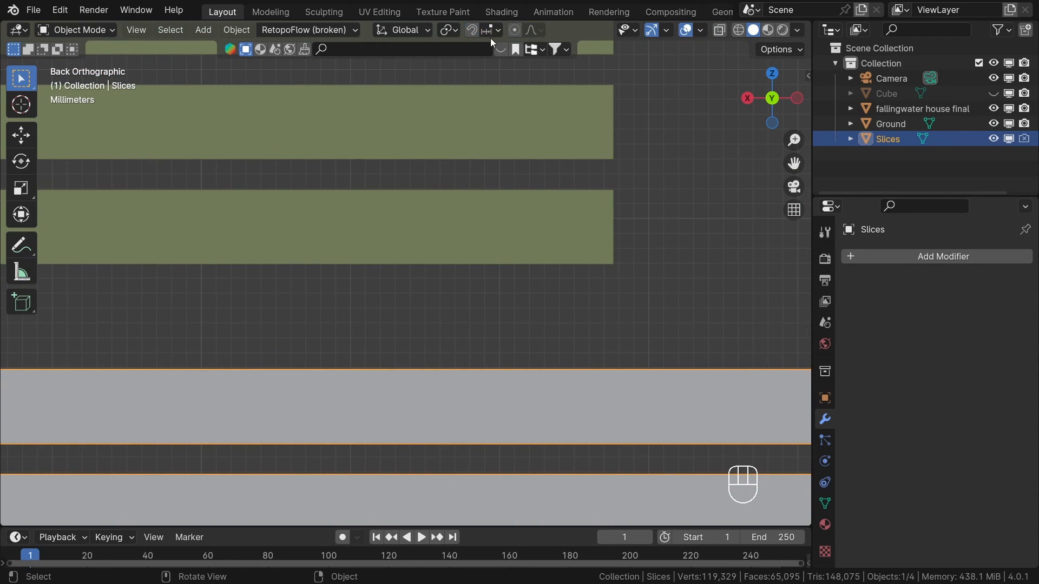
{"action": "left_click", "coordinate": [486, 32]}
{"action": "left_click", "coordinate": [466, 125]}
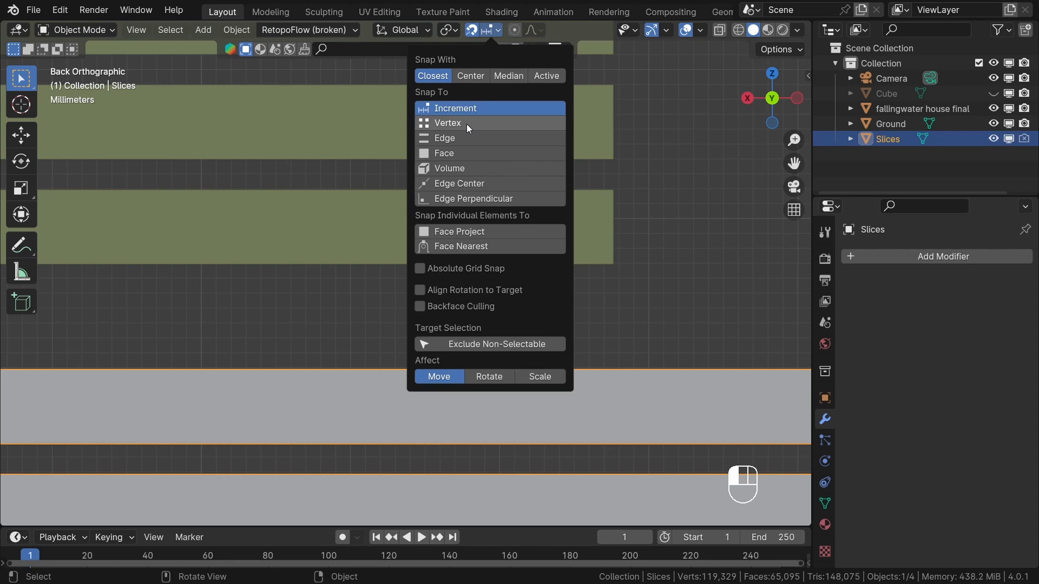
Step: Move Slices up along Z, snapping its top slice level with the terrain's lowest layer, and turn off snapping
{"action": "key", "text": "g"}
{"action": "key", "text": "z"}
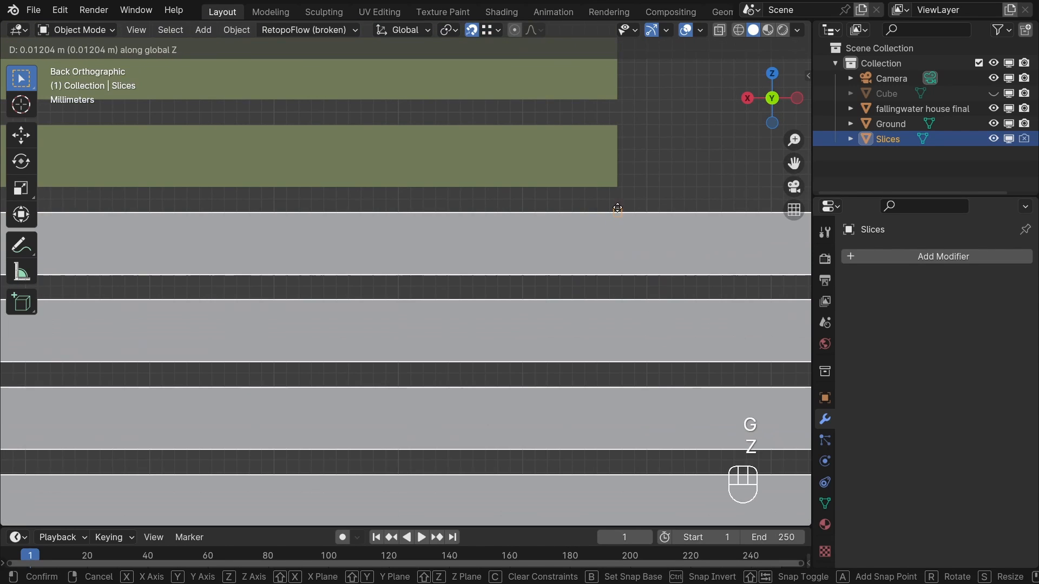
{"action": "left_click", "coordinate": [618, 205]}
{"action": "scroll", "coordinate": [536, 241], "scroll_direction": "down", "scroll_amount": 4}
{"action": "scroll", "coordinate": [536, 242], "scroll_direction": "down", "scroll_amount": 1}
{"action": "scroll", "coordinate": [612, 255], "scroll_direction": "up", "scroll_amount": 3}
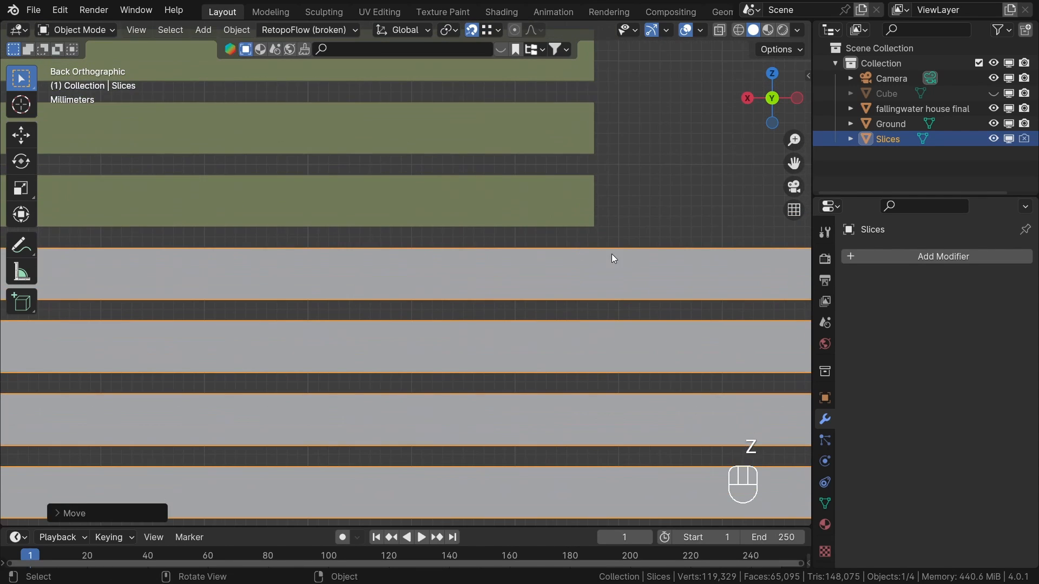
{"action": "left_click", "coordinate": [460, 31]}
{"action": "left_click", "coordinate": [470, 31]}
{"action": "left_click", "coordinate": [471, 31]}
Step: Delete the top slice that overlaps the terrain's lowest layer and return to Object Mode
{"action": "scroll", "coordinate": [541, 264], "scroll_direction": "down", "scroll_amount": 3}
{"action": "key", "text": "Tab"}
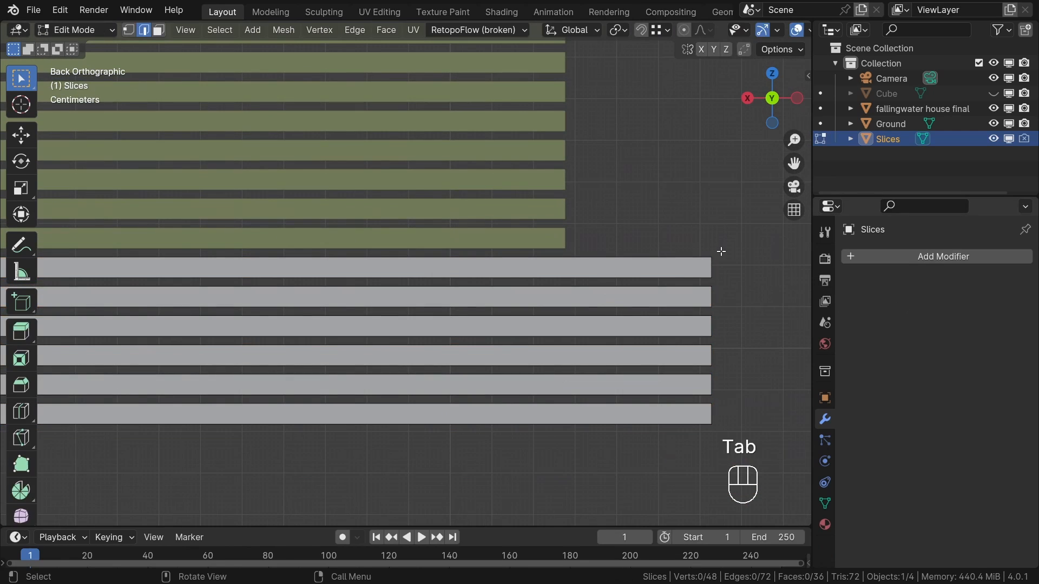
{"action": "left_click", "coordinate": [665, 269], "text": "alt"}
{"action": "key", "text": "ctrl+l"}
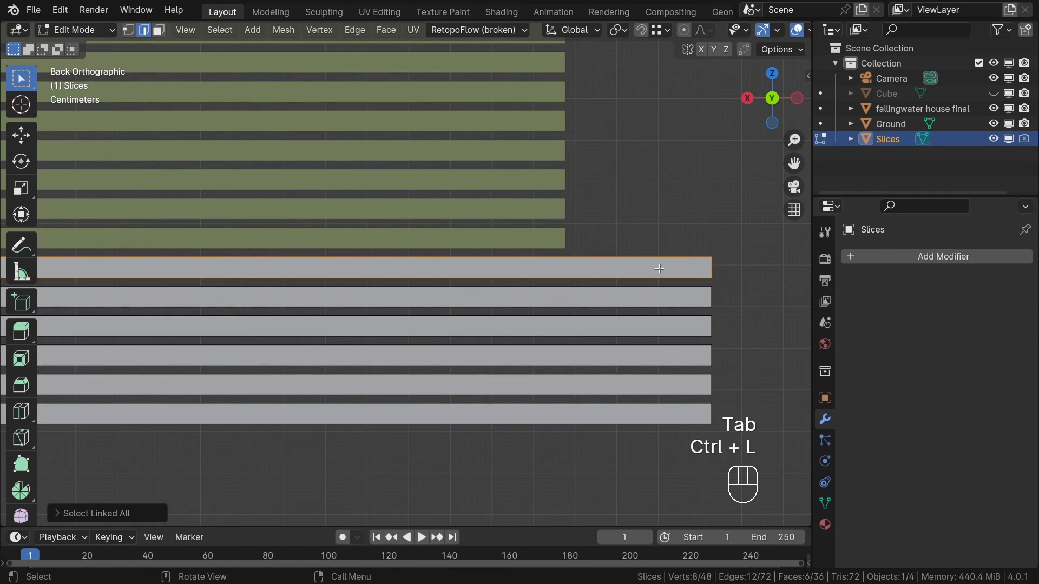
{"action": "key", "text": "x"}
{"action": "left_click", "coordinate": [657, 265]}
{"action": "key", "text": "Tab"}
{"action": "left_click", "coordinate": [363, 265]}
{"action": "scroll", "coordinate": [454, 277], "scroll_direction": "down", "scroll_amount": 4}
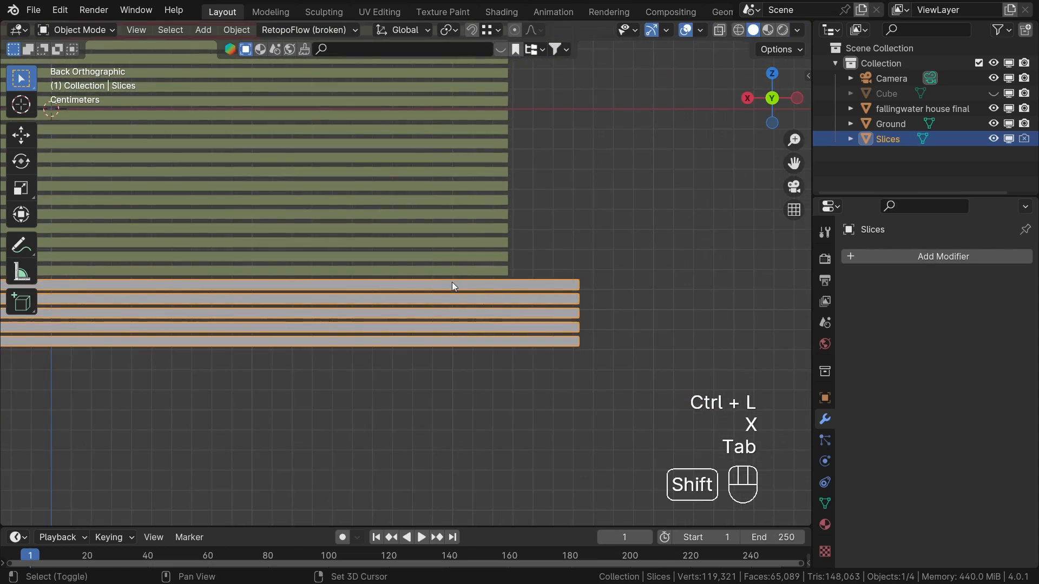
Step: Unhide the Cube and move it down along Z so it reaches well below the slices
{"action": "scroll", "coordinate": [654, 290], "scroll_direction": "down", "scroll_amount": 1}
{"action": "middle_click_drag", "start_coordinate": [452, 281], "coordinate": [546, 292], "text": "shift"}
{"action": "scroll", "coordinate": [623, 333], "scroll_direction": "down", "scroll_amount": 5}
{"action": "left_click", "coordinate": [992, 92]}
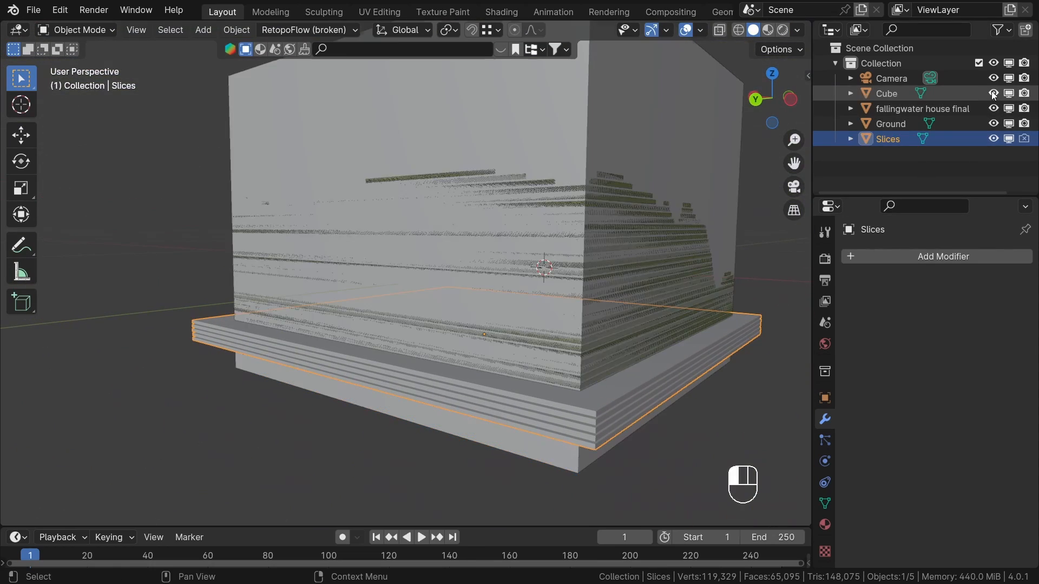
{"action": "left_click", "coordinate": [636, 151]}
{"action": "middle_click_drag", "start_coordinate": [647, 249], "coordinate": [670, 268]}
{"action": "key", "text": "g"}
{"action": "key", "text": "z"}
{"action": "left_click", "coordinate": [645, 223]}
Step: Add a Boolean modifier to Slices, set to Intersect with Cube as the object, and apply it
{"action": "left_click", "coordinate": [629, 230]}
{"action": "left_click", "coordinate": [926, 256]}
{"action": "left_click", "coordinate": [861, 256]}
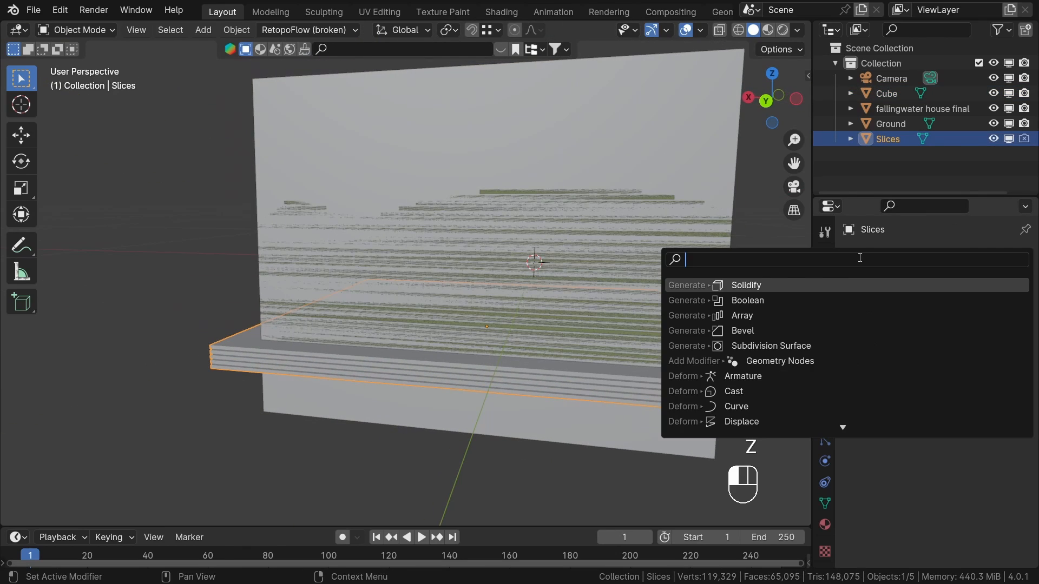
{"action": "type", "text": "bool"}
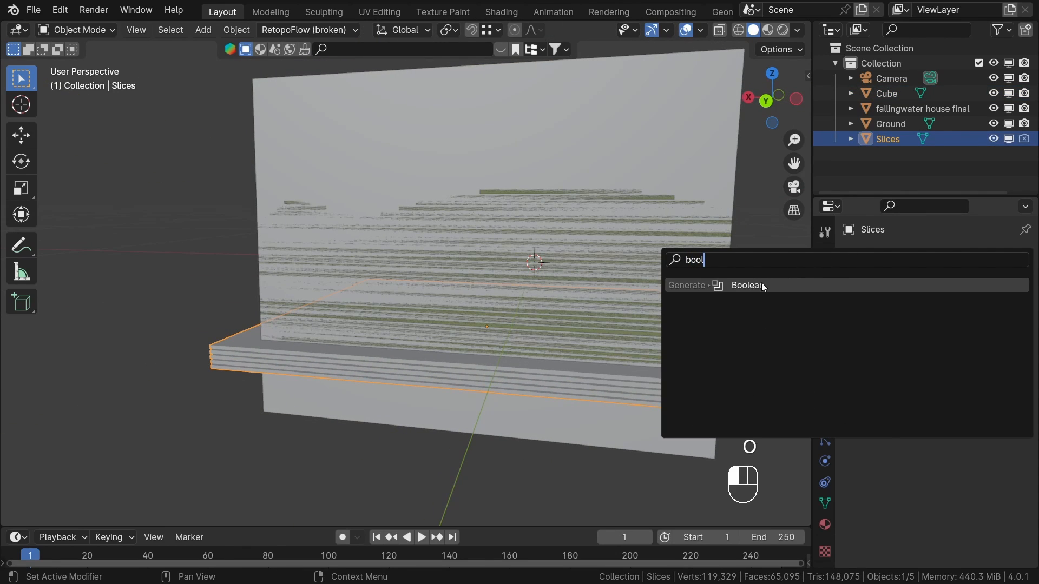
{"action": "left_click", "coordinate": [762, 285]}
{"action": "left_click", "coordinate": [1000, 374]}
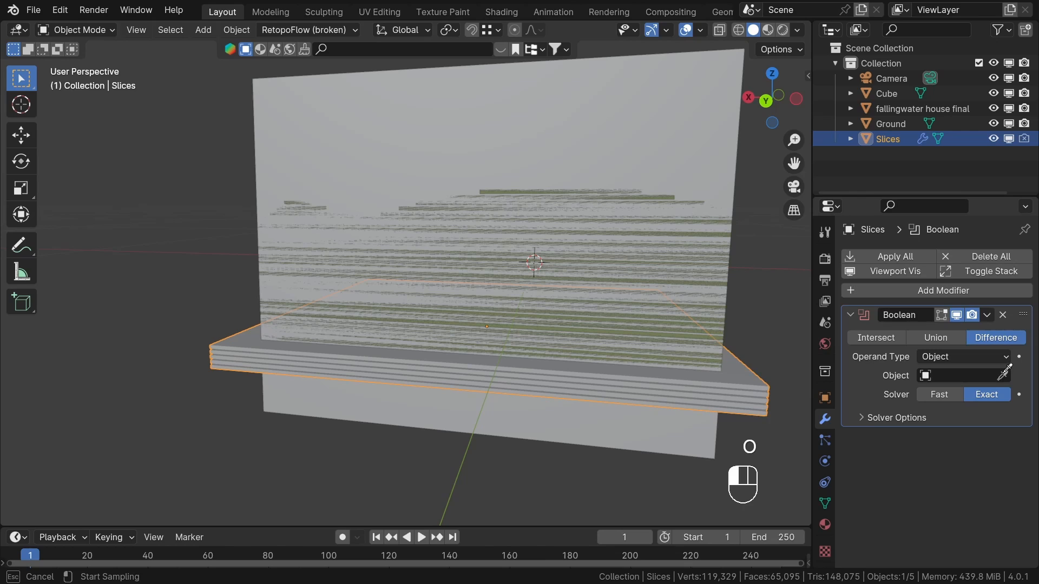
{"action": "left_click", "coordinate": [724, 160]}
{"action": "left_click", "coordinate": [876, 338]}
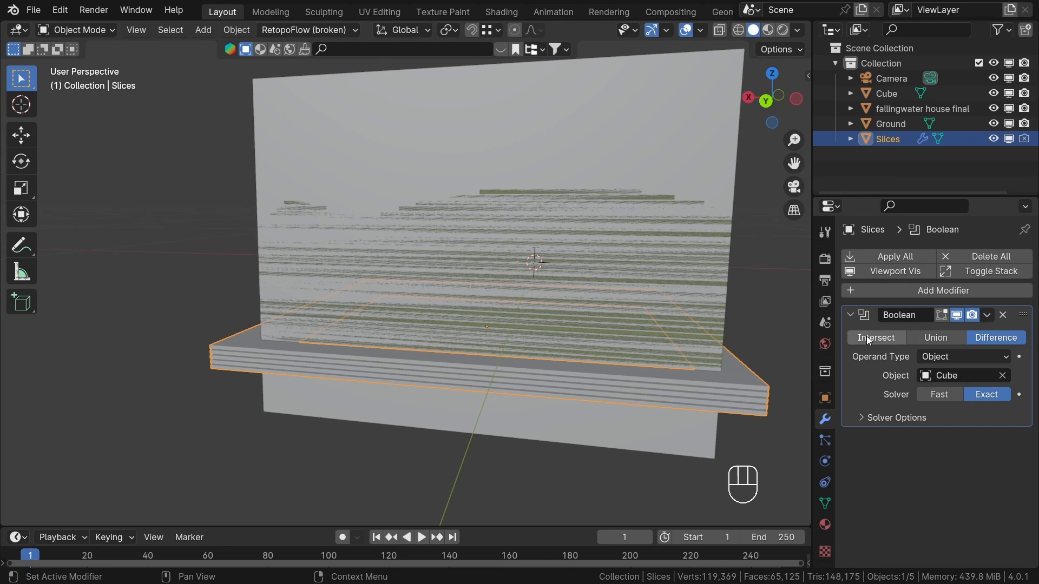
{"action": "left_click", "coordinate": [890, 257]}
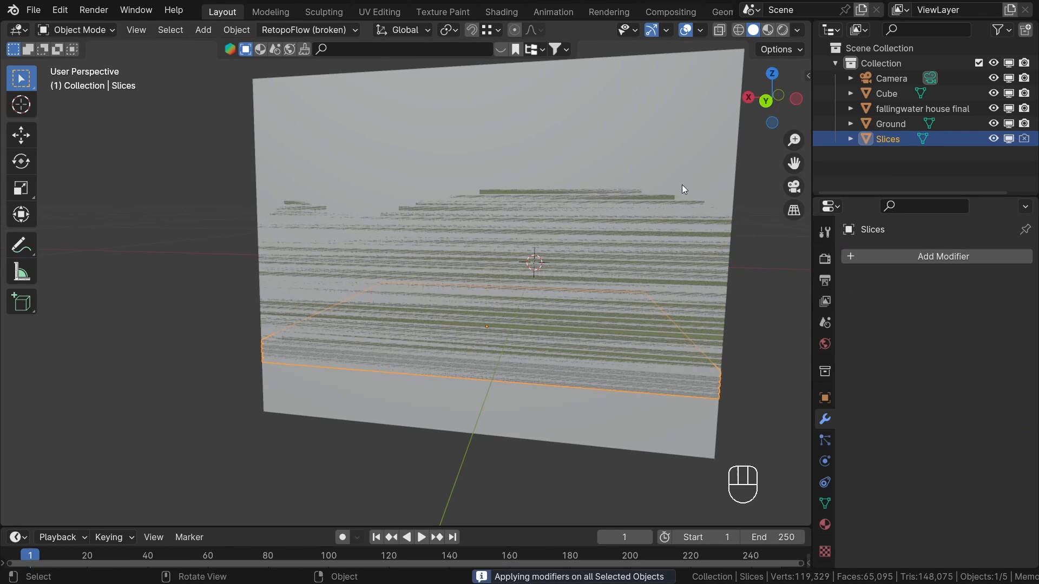
Step: Delete the Cube used to trim the slices
{"action": "left_click", "coordinate": [681, 152]}
{"action": "key", "text": "x"}
{"action": "left_click", "coordinate": [730, 147]}
{"action": "middle_click_drag", "start_coordinate": [702, 206], "coordinate": [465, 363]}
{"action": "scroll", "coordinate": [396, 344], "scroll_direction": "down", "scroll_amount": 2}
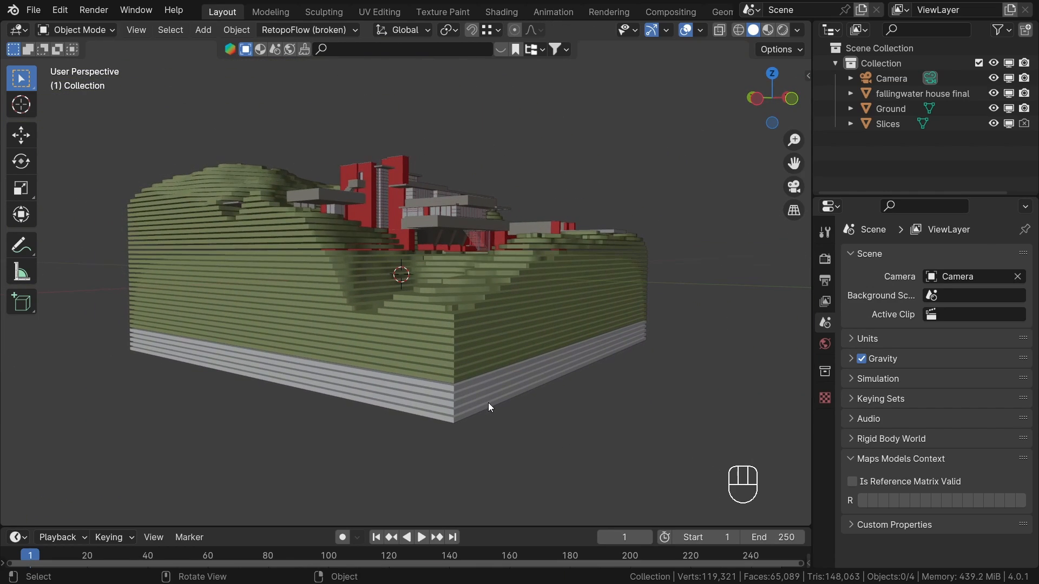
Step: Join Slices into the Ground object and deselect it
{"action": "left_click", "coordinate": [488, 403]}
{"action": "left_click", "coordinate": [485, 349], "text": "shift"}
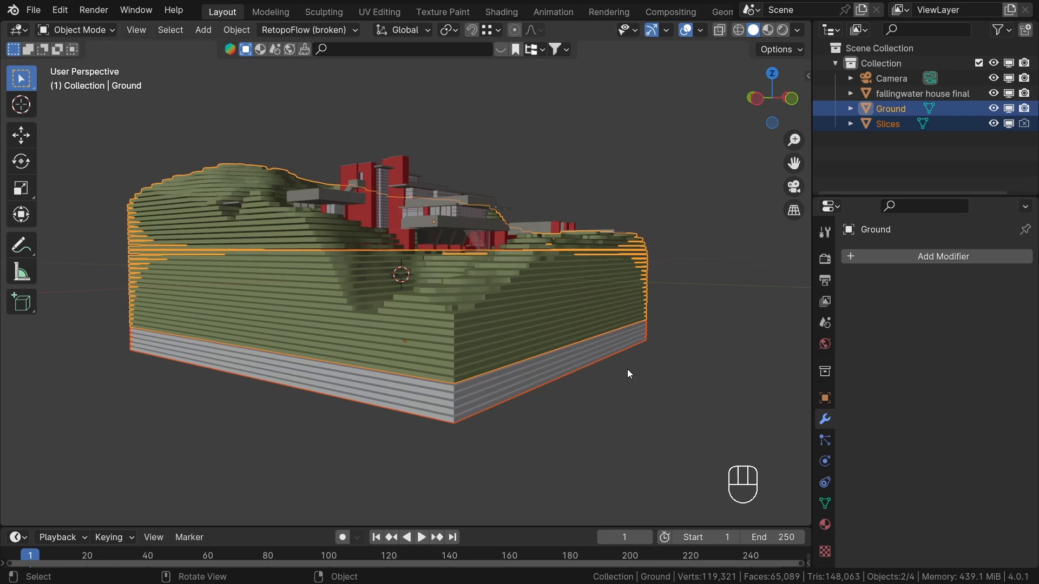
{"action": "key", "text": "ctrl+j"}
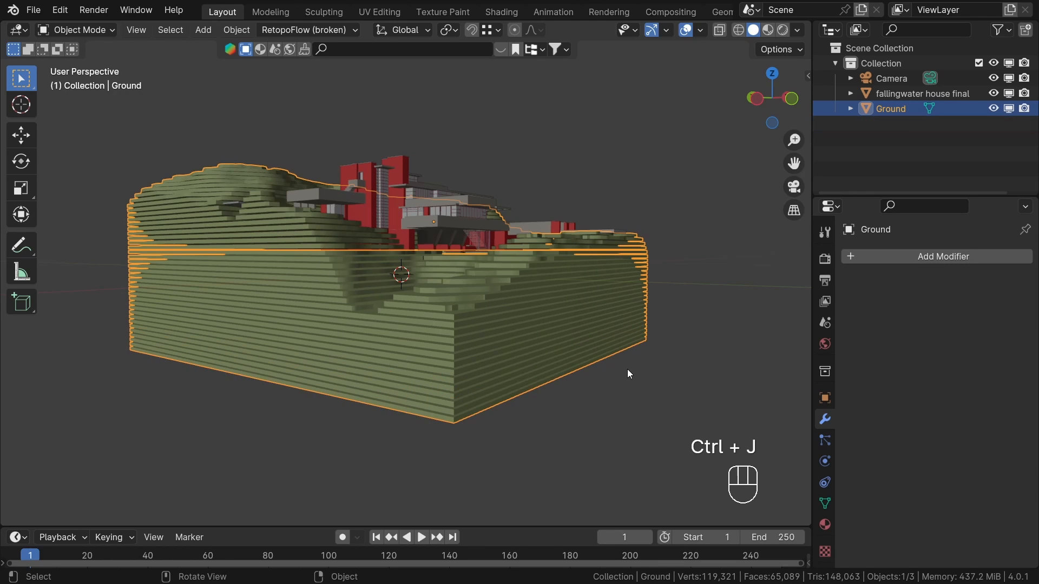
{"action": "middle_click_drag", "start_coordinate": [557, 342], "coordinate": [499, 345]}
{"action": "left_click", "coordinate": [644, 413]}
{"action": "middle_click_drag", "start_coordinate": [641, 409], "coordinate": [644, 351]}
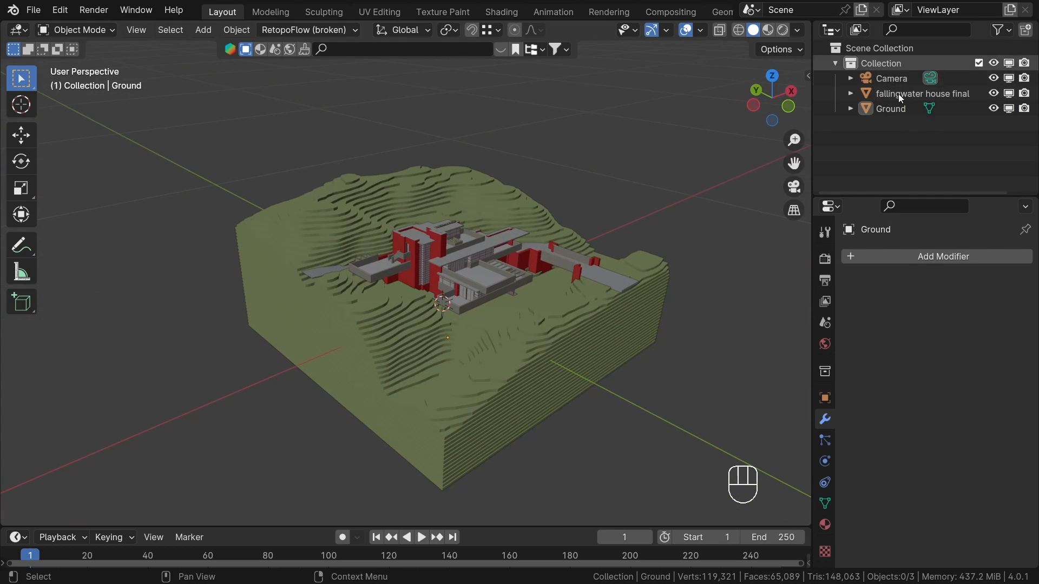
Step: Look through the camera, select it, and enable the Camera to View lock
{"action": "left_click", "coordinate": [794, 182]}
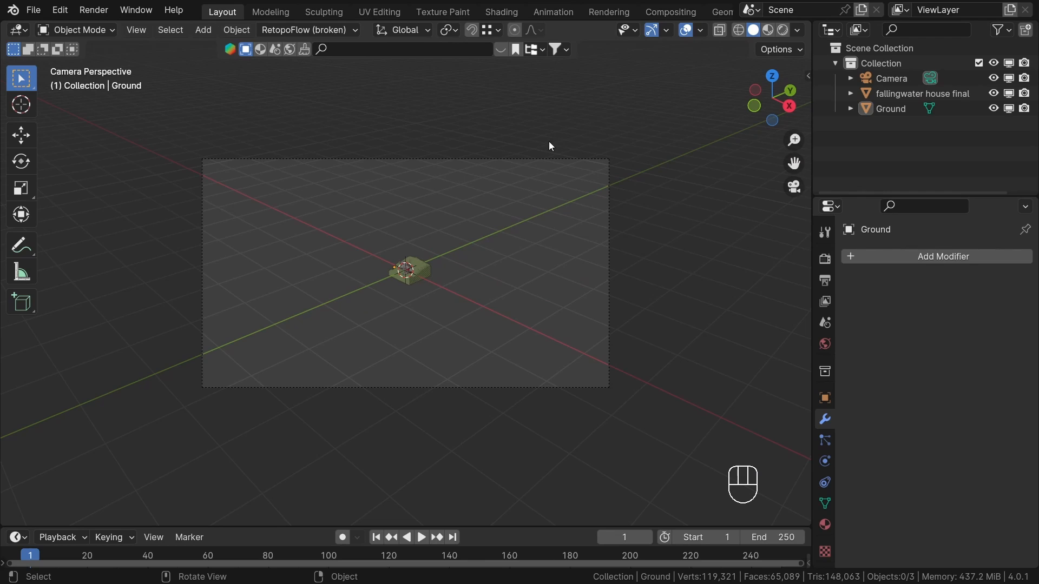
{"action": "left_click", "coordinate": [530, 158]}
{"action": "key", "text": "n"}
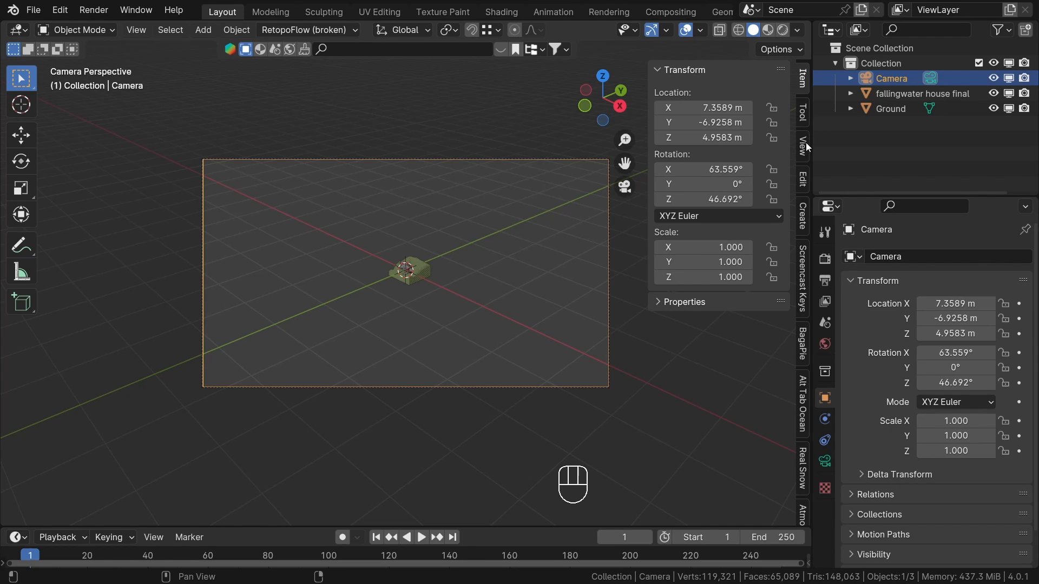
{"action": "left_click", "coordinate": [803, 156]}
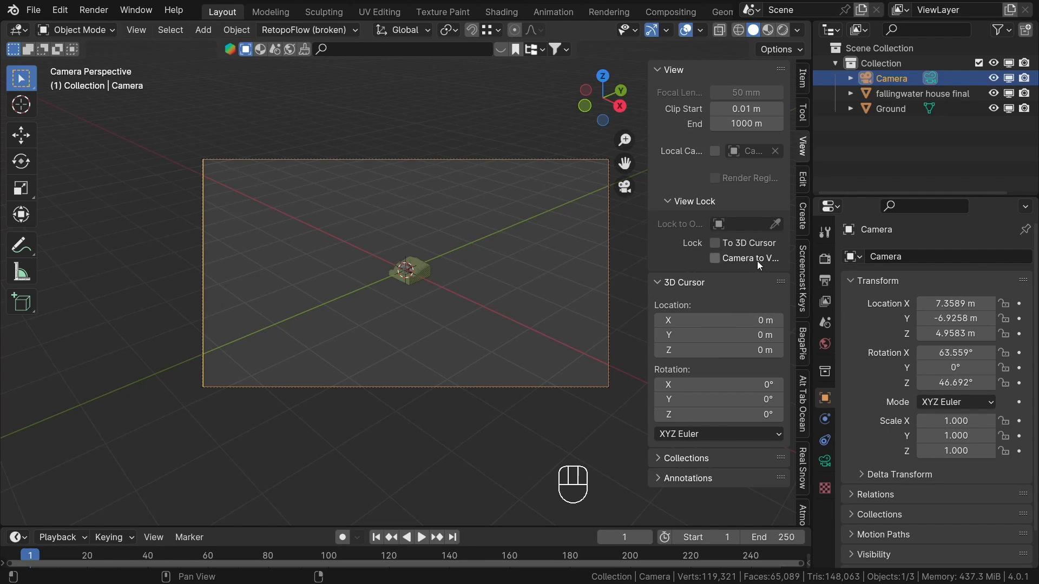
{"action": "left_click", "coordinate": [715, 258]}
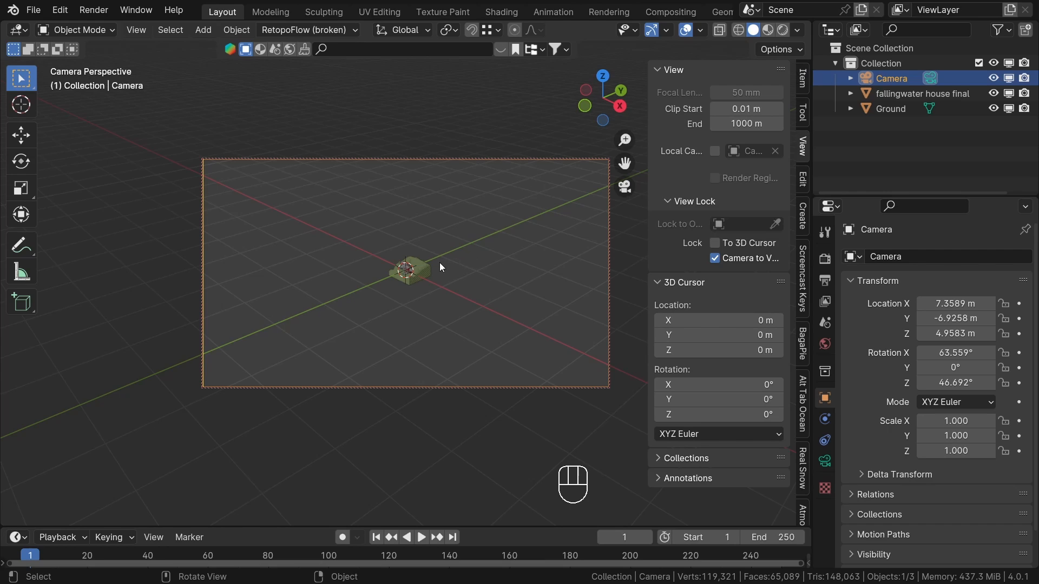
Step: Frame the whole model from an elevated corner angle in the camera, then turn off the Camera to View lock
{"action": "scroll", "coordinate": [409, 264], "scroll_direction": "up", "scroll_amount": 3}
{"action": "middle_click_drag", "start_coordinate": [409, 265], "coordinate": [534, 285], "text": "shift"}
{"action": "scroll", "coordinate": [425, 260], "scroll_direction": "up", "scroll_amount": 2}
{"action": "scroll", "coordinate": [422, 283], "scroll_direction": "up", "scroll_amount": 3}
{"action": "middle_click_drag", "start_coordinate": [534, 285], "coordinate": [524, 276], "text": "shift"}
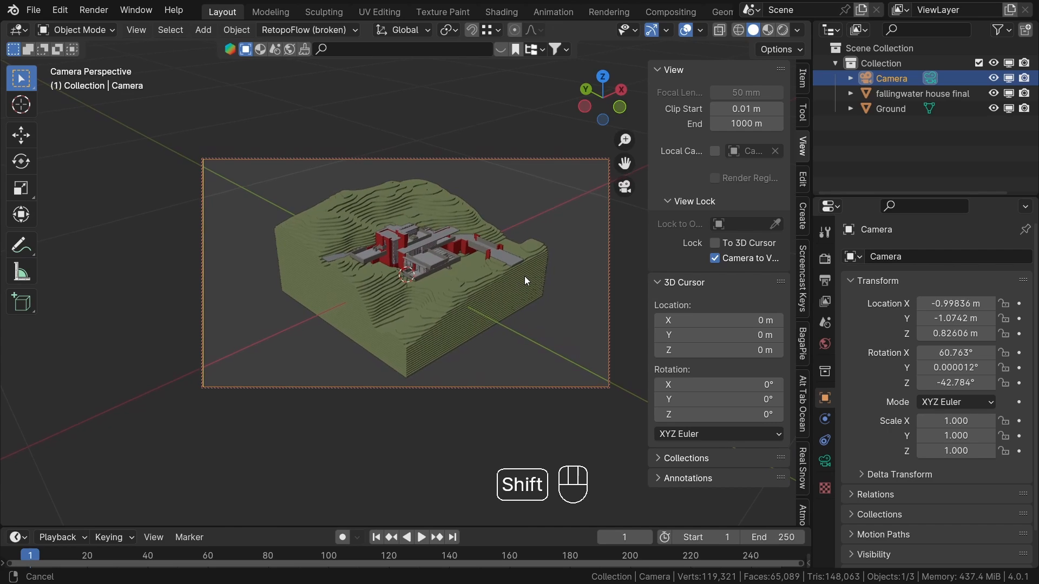
{"action": "left_click", "coordinate": [716, 259]}
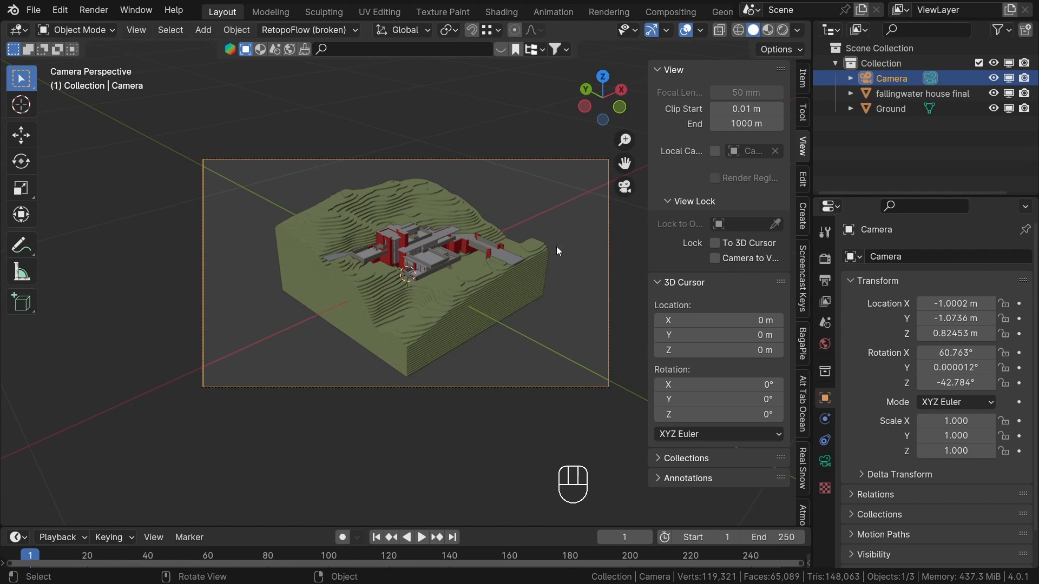
{"action": "key", "text": "n"}
Step: Place the 3D cursor on the underside of the Ground and add a mesh plane there
{"action": "middle_click_drag", "start_coordinate": [481, 238], "coordinate": [538, 105], "text": "shift"}
{"action": "scroll", "coordinate": [470, 222], "scroll_direction": "up", "scroll_amount": 2}
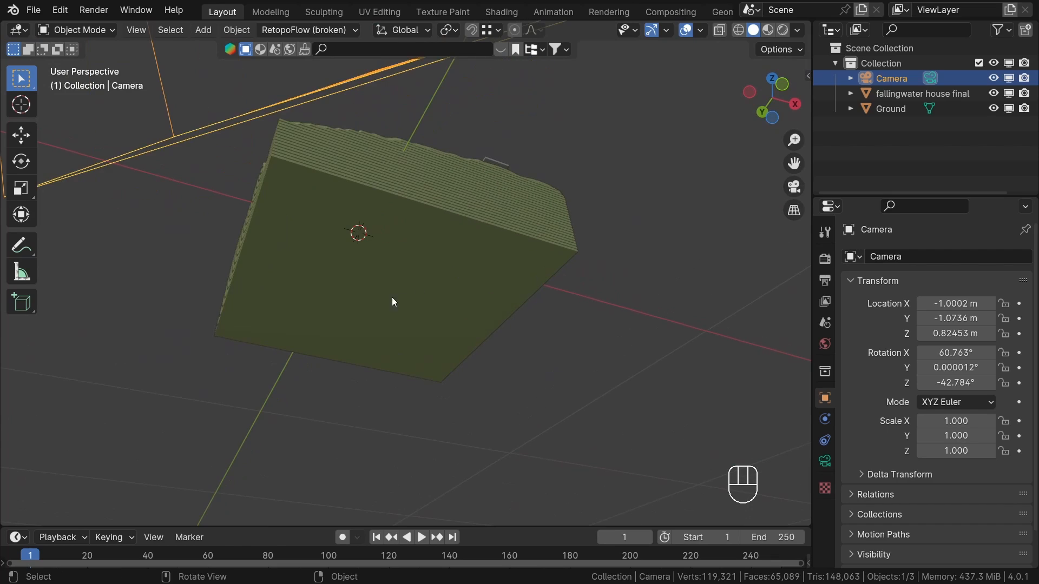
{"action": "right_click", "coordinate": [370, 292], "text": "shift"}
{"action": "middle_click_drag", "start_coordinate": [382, 287], "coordinate": [457, 271]}
{"action": "key", "text": "shift+a"}
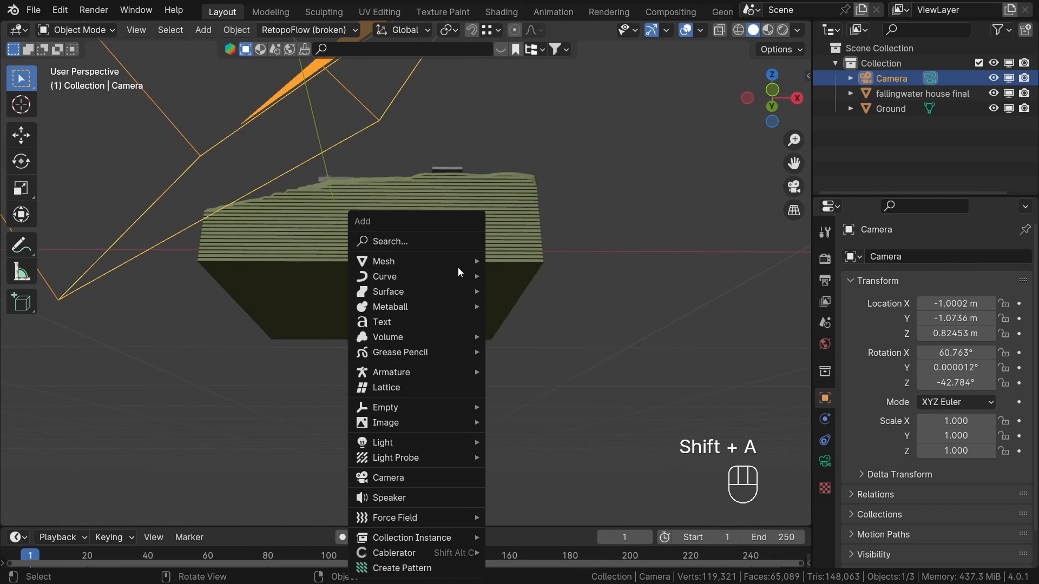
{"action": "mouse_move", "coordinate": [449, 259]}
{"action": "left_click", "coordinate": [515, 257]}
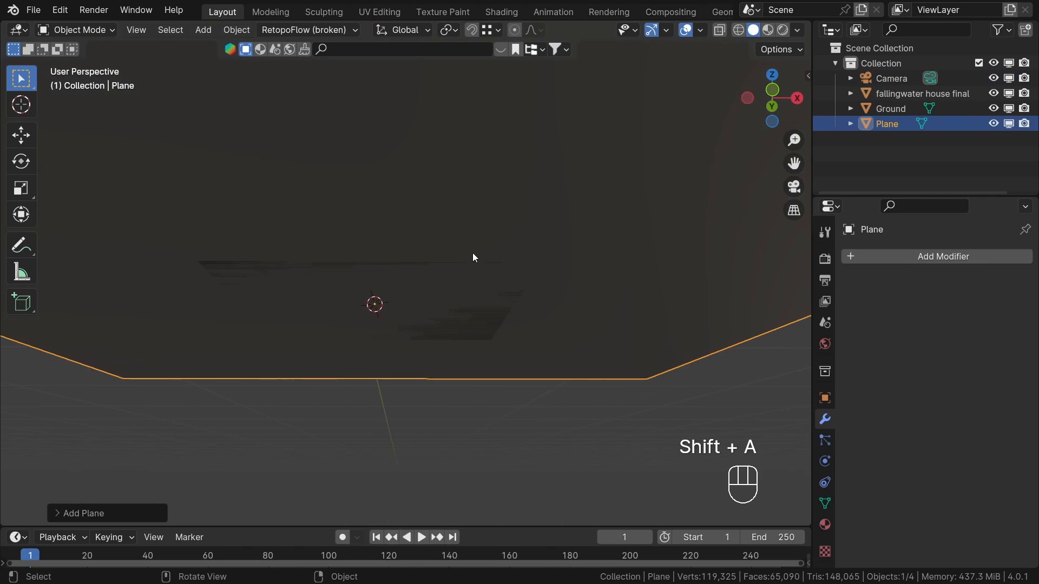
Step: Scale the new plane up to about twice its size as a floor beneath the model
{"action": "middle_click_drag", "start_coordinate": [473, 253], "coordinate": [601, 324]}
{"action": "scroll", "coordinate": [588, 285], "scroll_direction": "down", "scroll_amount": 6}
{"action": "key", "text": "s"}
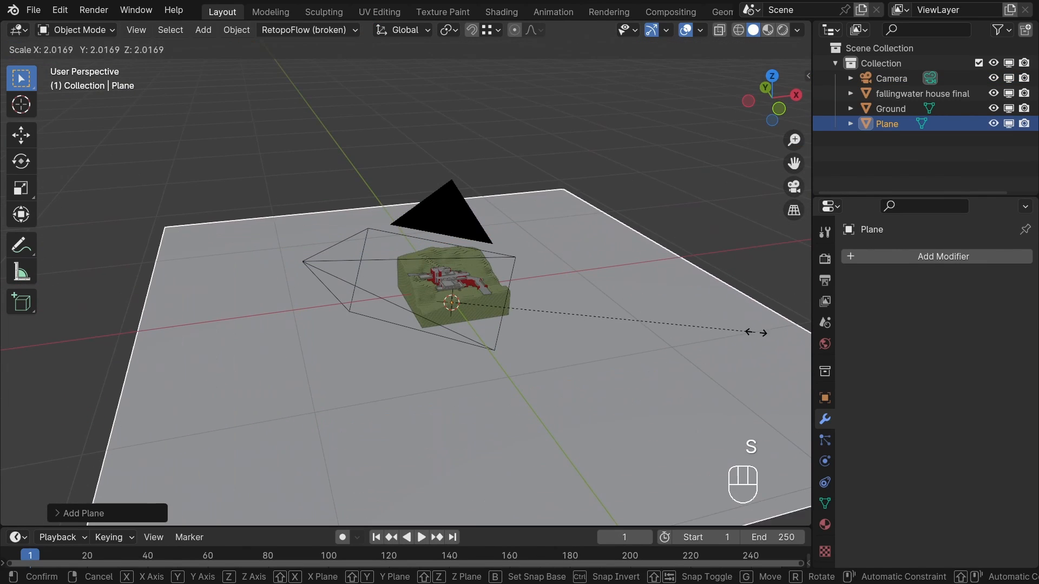
{"action": "left_click", "coordinate": [753, 331]}
Step: Check the model and floor through the camera and open the render settings
{"action": "left_click", "coordinate": [794, 186]}
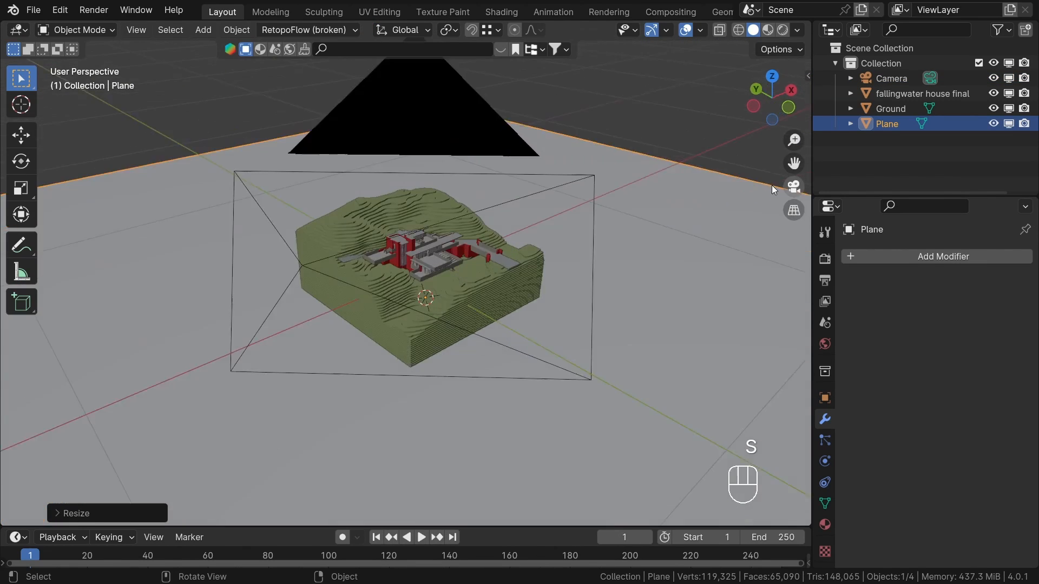
{"action": "scroll", "coordinate": [587, 219], "scroll_direction": "down", "scroll_amount": 2}
{"action": "middle_click_drag", "start_coordinate": [572, 246], "coordinate": [595, 264], "text": "shift"}
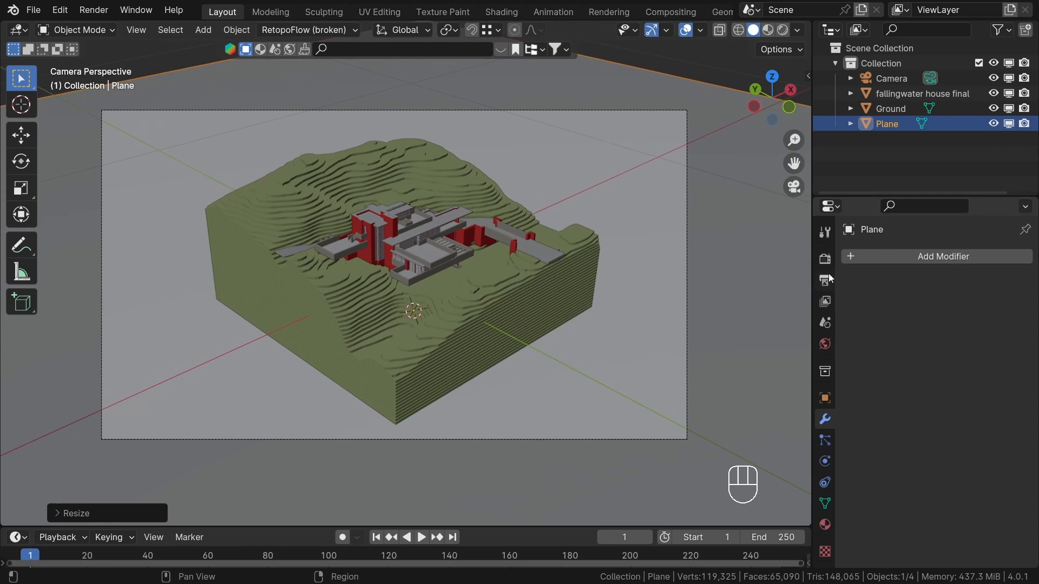
{"action": "left_click", "coordinate": [824, 259]}
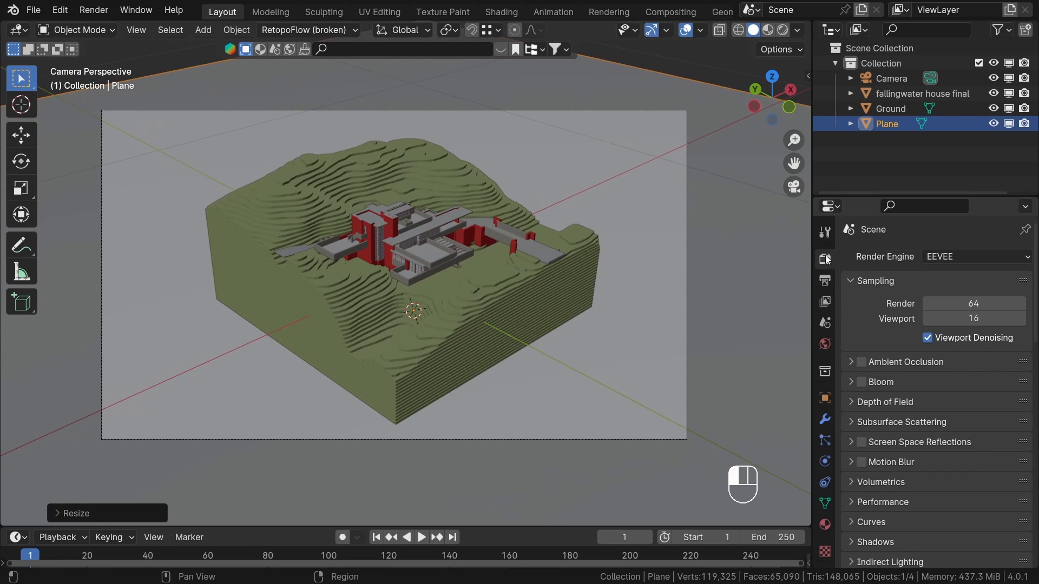
Step: Set the render engine to Cycles with GPU Compute as the device and enable viewport denoising
{"action": "left_click", "coordinate": [963, 257]}
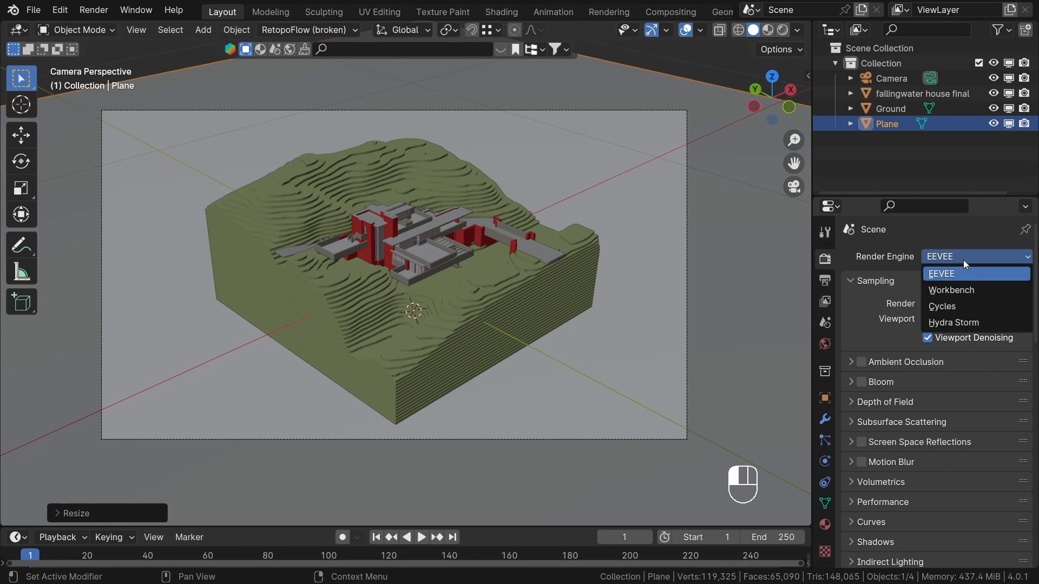
{"action": "left_click", "coordinate": [950, 302]}
{"action": "left_click", "coordinate": [949, 294]}
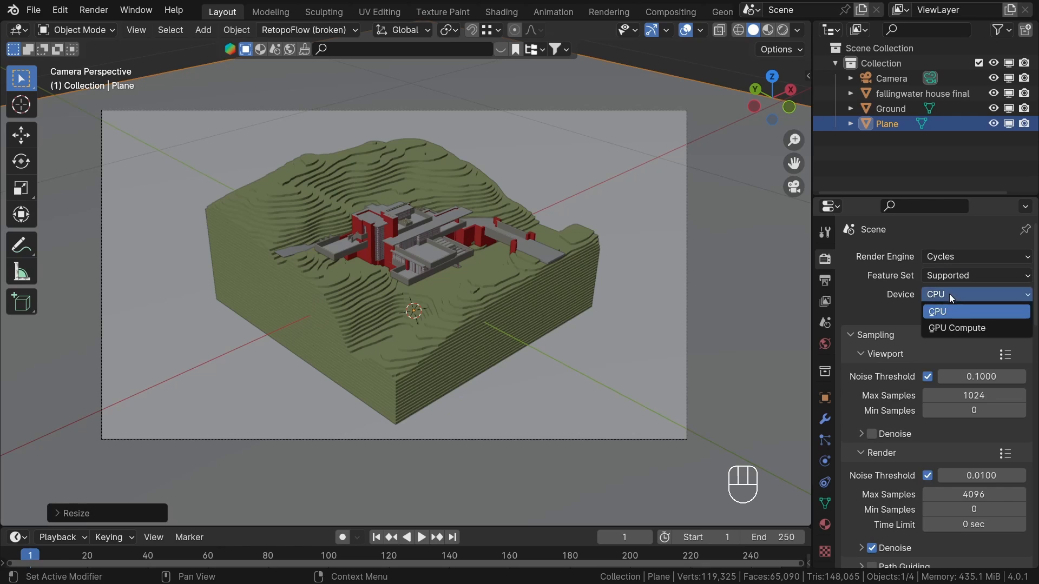
{"action": "left_click", "coordinate": [927, 328]}
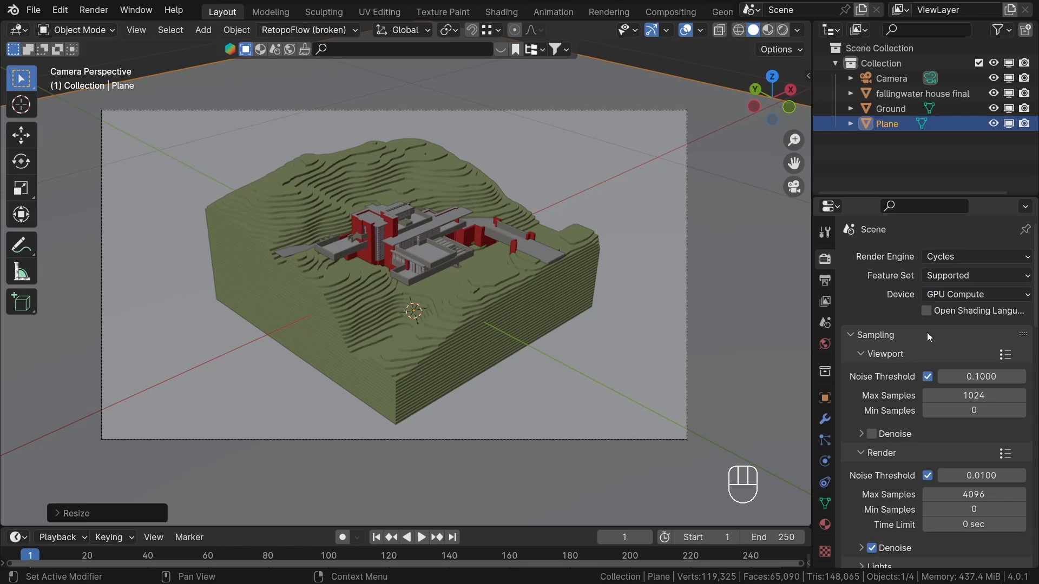
{"action": "left_click", "coordinate": [874, 438]}
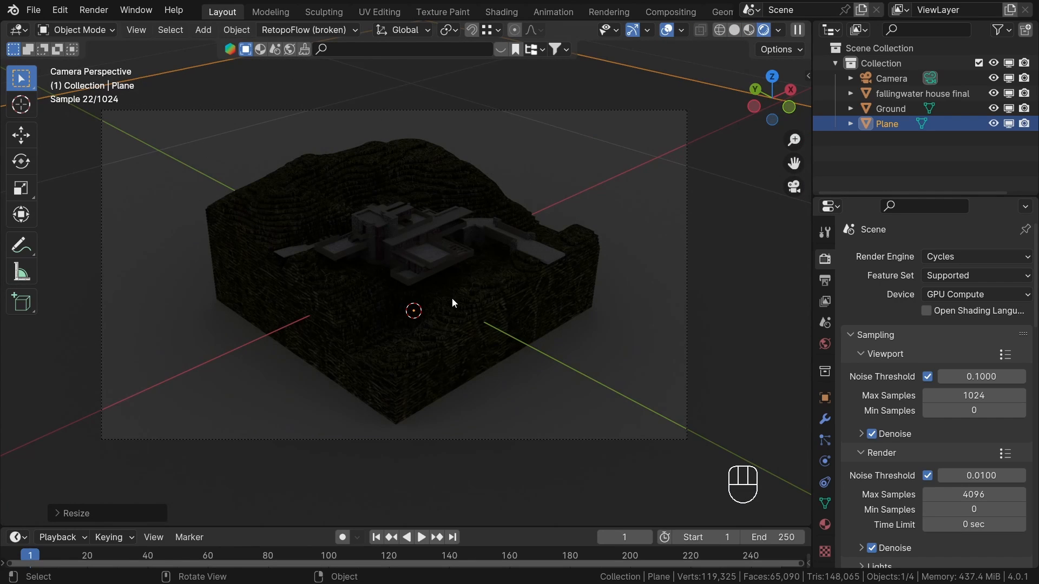
Step: Select the Ground in the rendered view and remove its Trawa_-_brązowy material slot
{"action": "left_click", "coordinate": [477, 323]}
{"action": "left_click", "coordinate": [824, 524]}
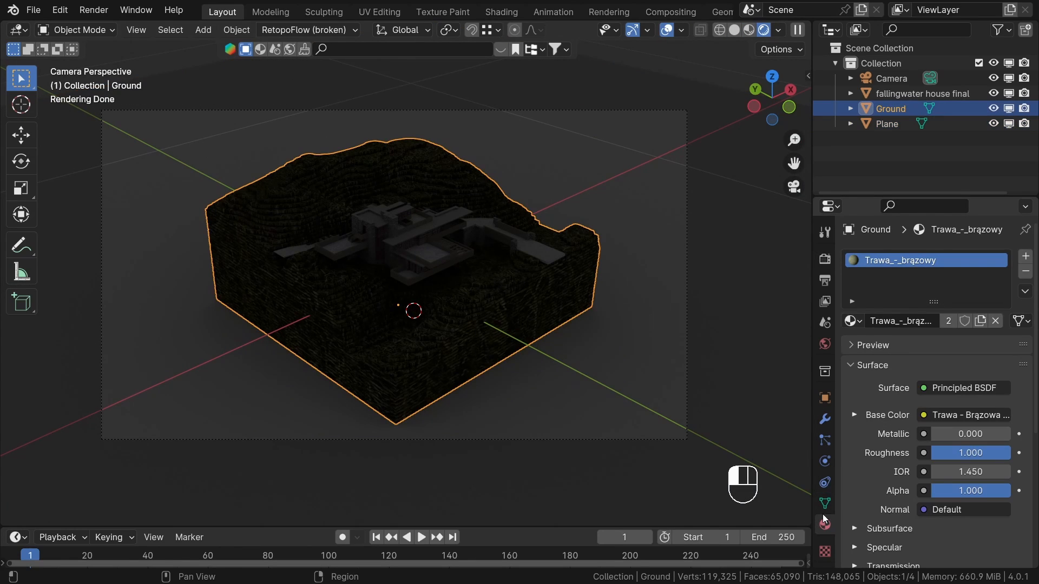
{"action": "left_click", "coordinate": [1025, 271]}
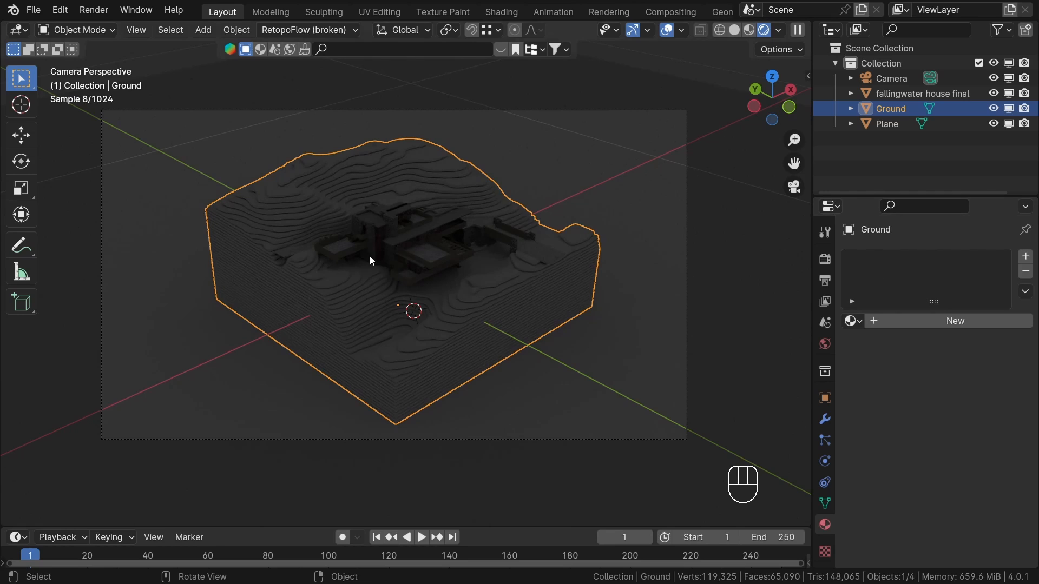
{"action": "scroll", "coordinate": [362, 265], "scroll_direction": "up", "scroll_amount": 1}
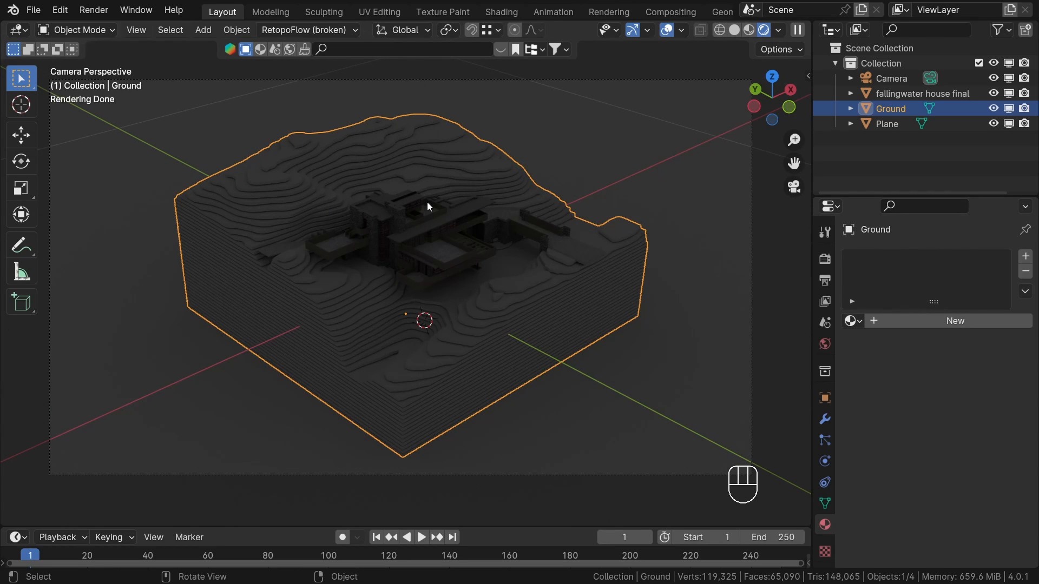
Step: Change the viewport shading, and in the Shading workspace deselect everything and view the scene through the camera
{"action": "key", "text": "z"}
{"action": "left_click", "coordinate": [730, 232]}
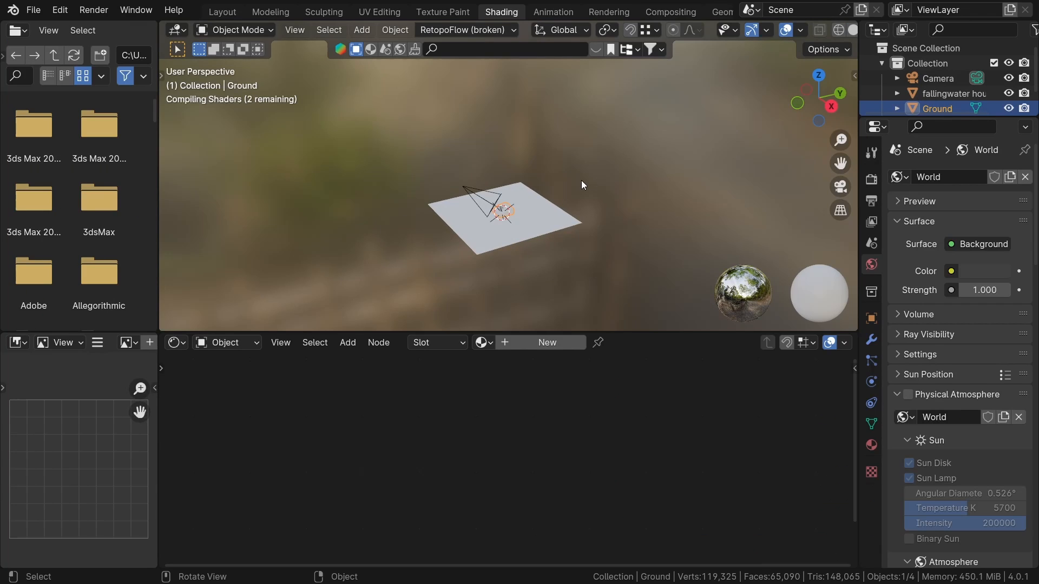
{"action": "left_click", "coordinate": [582, 180]}
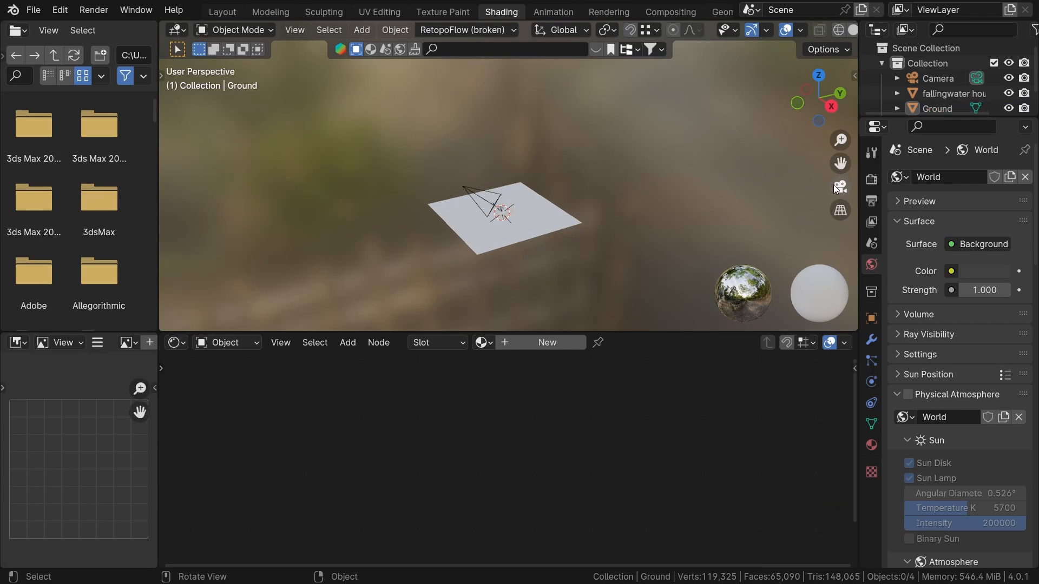
{"action": "left_click", "coordinate": [839, 187]}
Step: Switch the shader editor from object materials to the World node tree and bring its nodes into view
{"action": "left_click", "coordinate": [233, 342]}
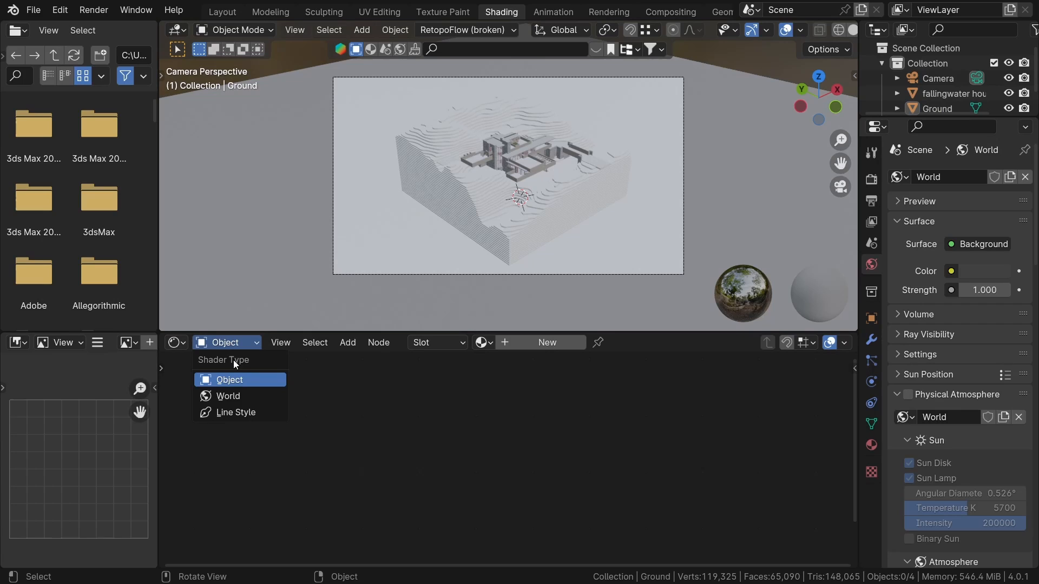
{"action": "left_click", "coordinate": [238, 395]}
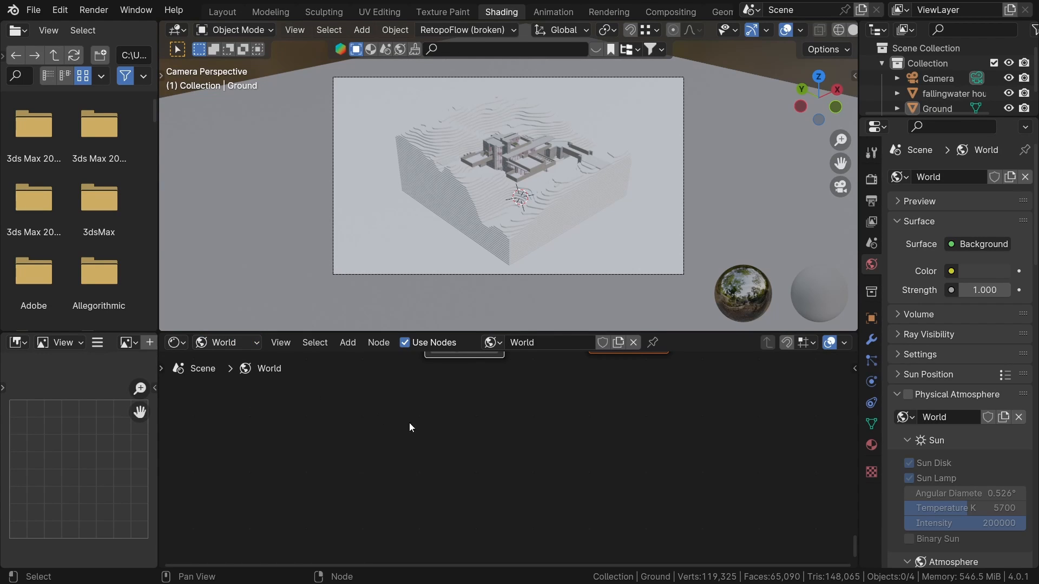
{"action": "key", "text": "Home"}
{"action": "middle_click_drag", "start_coordinate": [279, 402], "coordinate": [357, 415]}
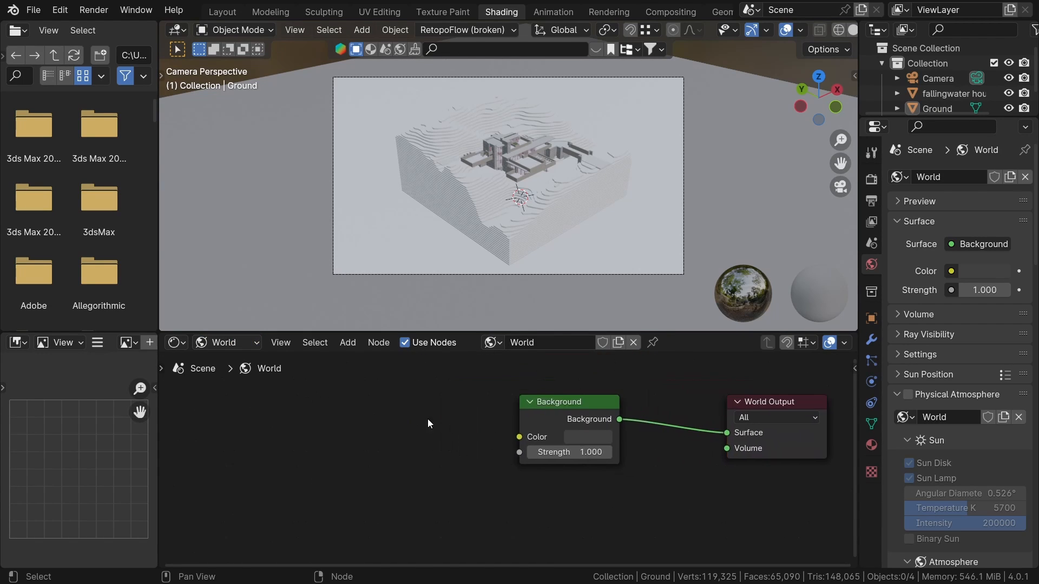
Step: Add an Environment Texture node beside the Background node in the World node tree
{"action": "scroll", "coordinate": [434, 404], "scroll_direction": "down", "scroll_amount": 2}
{"action": "key", "text": "shift+a"}
{"action": "type", "text": "en"}
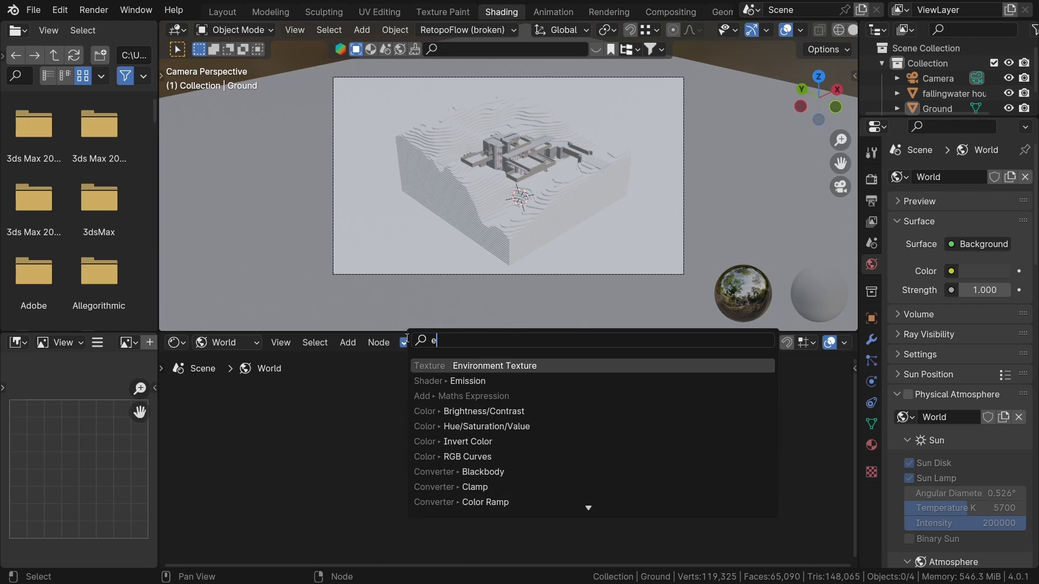
{"action": "left_click", "coordinate": [441, 366]}
{"action": "left_click", "coordinate": [378, 427]}
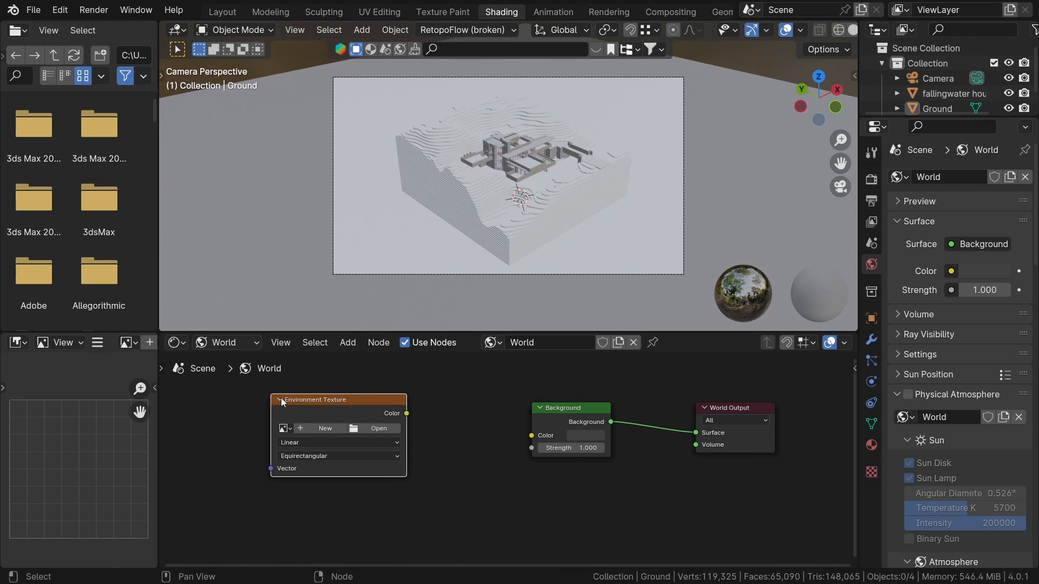
Step: Open an image for the Environment Texture node, browsing the HDRI assets folder for a suitable environment map
{"action": "left_click", "coordinate": [381, 429]}
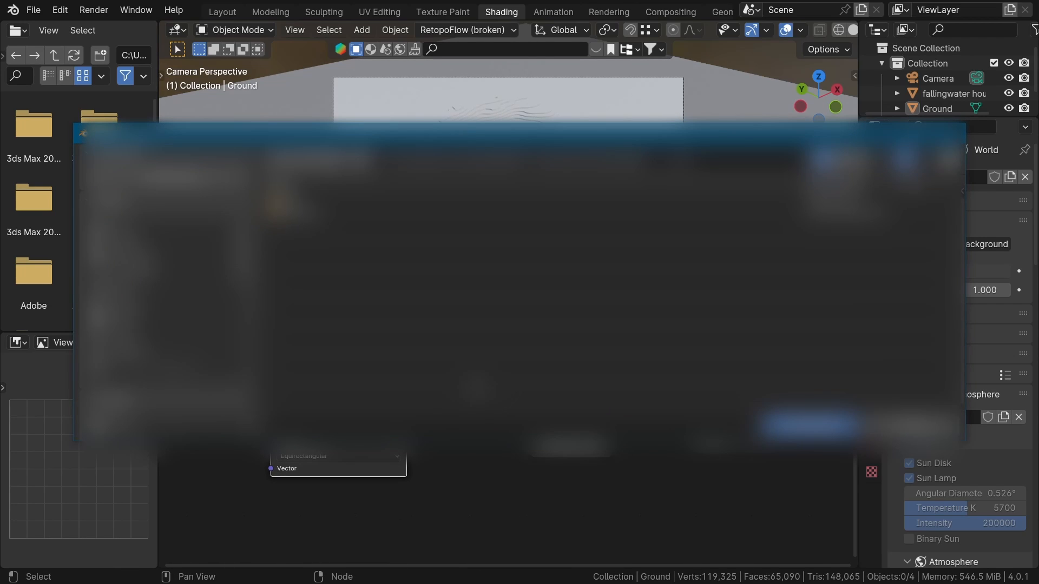
{"action": "scroll", "coordinate": [198, 420], "scroll_direction": "down", "scroll_amount": 5}
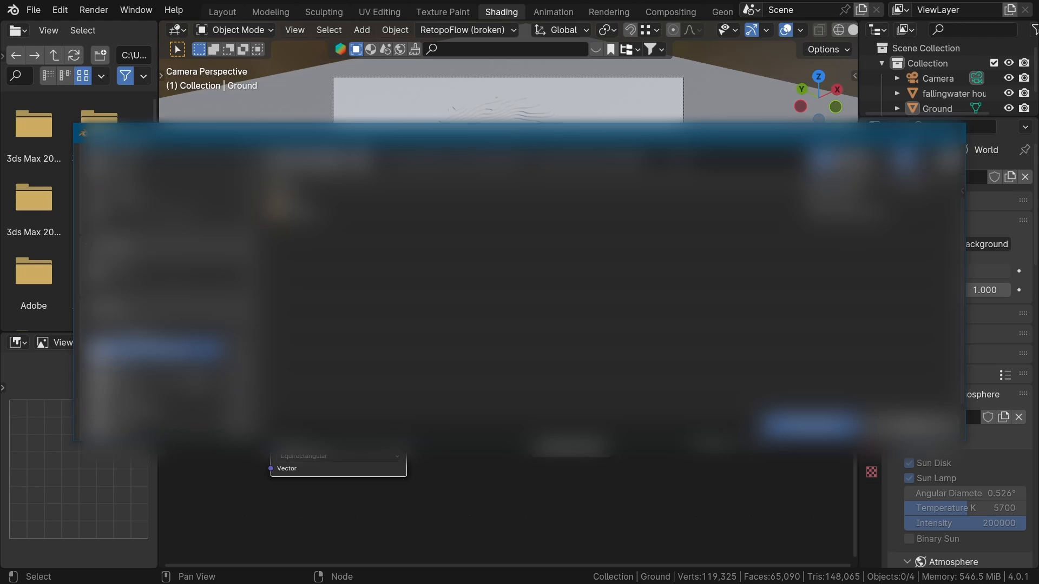
{"action": "scroll", "coordinate": [178, 351], "scroll_direction": "down", "scroll_amount": 1}
{"action": "left_click", "coordinate": [168, 394]}
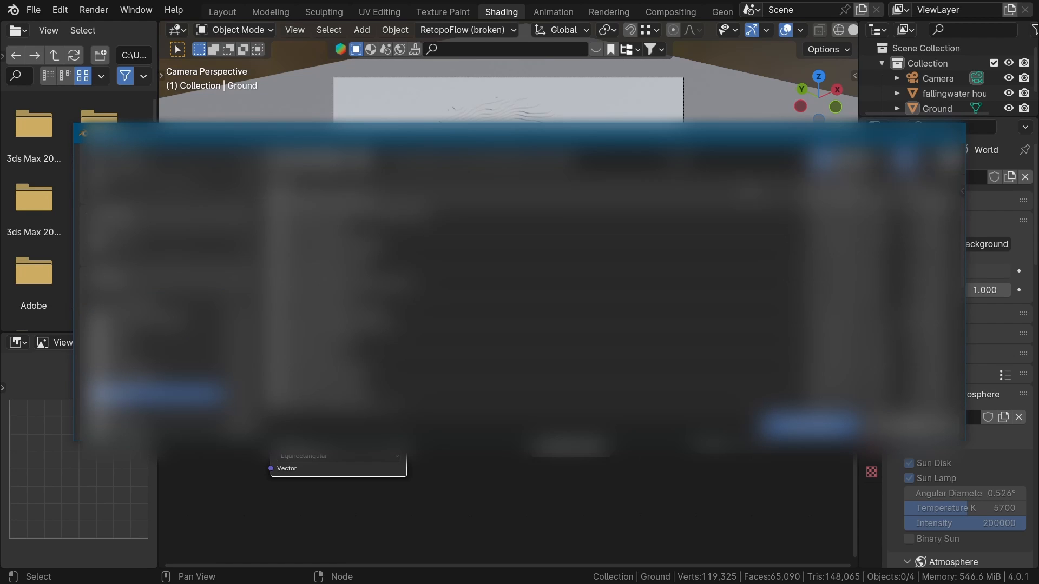
{"action": "scroll", "coordinate": [552, 291], "scroll_direction": "down", "scroll_amount": 10}
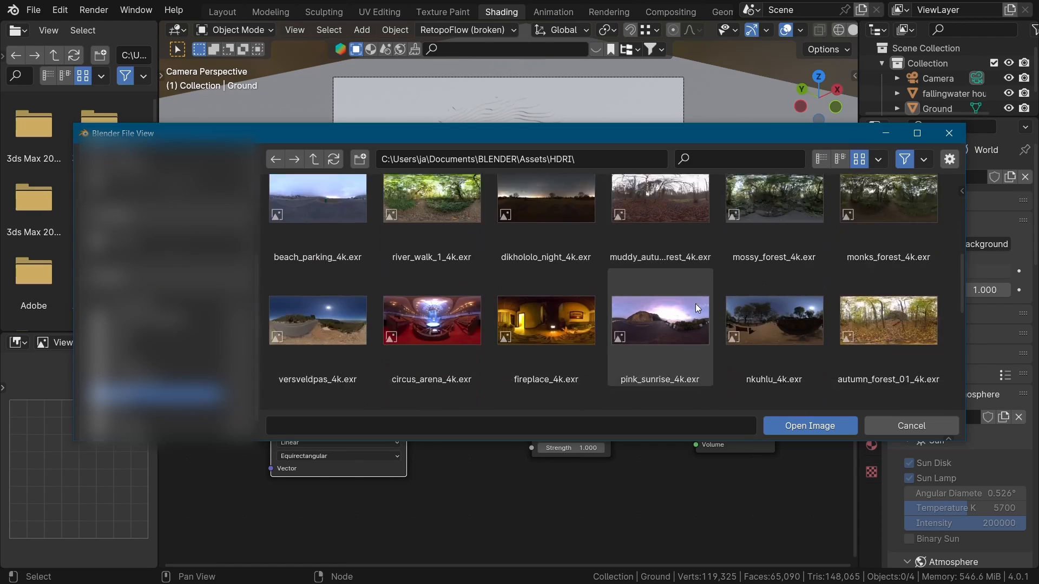
Step: Load acoustical_shell_4k.exr from the HDRI folder into the environment texture node
{"action": "scroll", "coordinate": [697, 307], "scroll_direction": "up", "scroll_amount": 10}
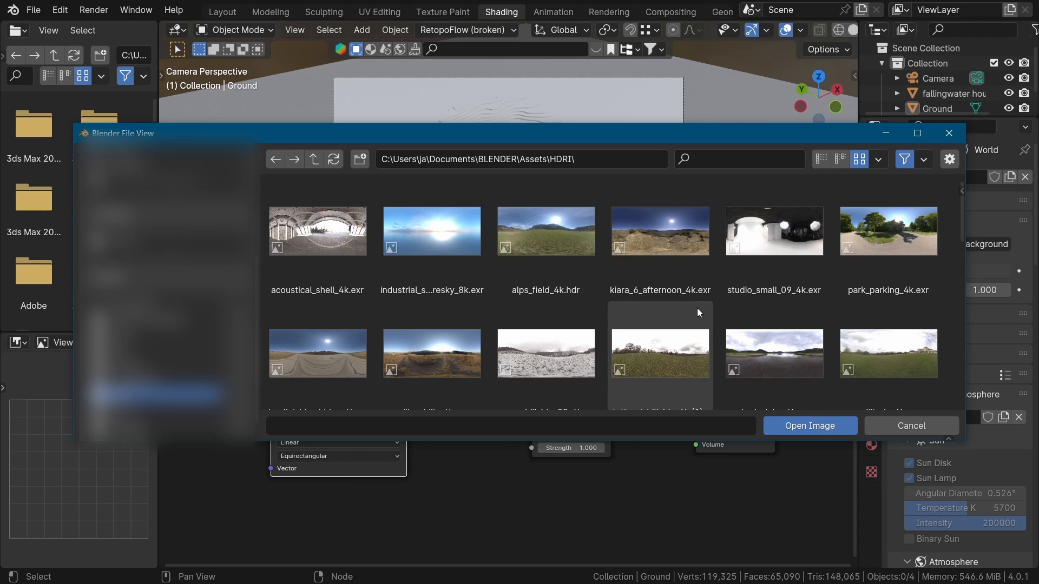
{"action": "scroll", "coordinate": [669, 300], "scroll_direction": "down", "scroll_amount": 5}
{"action": "scroll", "coordinate": [668, 301], "scroll_direction": "up", "scroll_amount": 4}
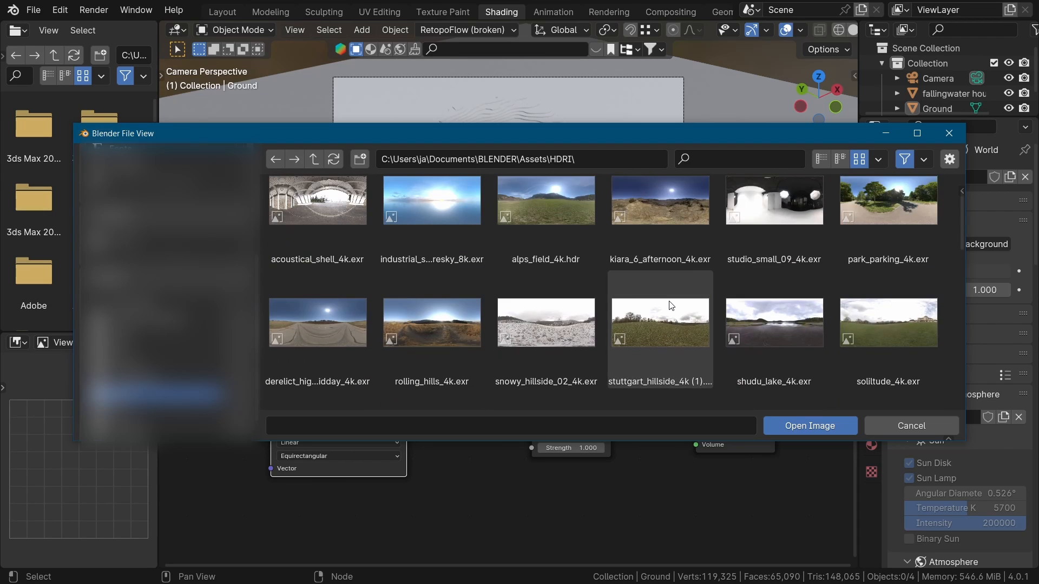
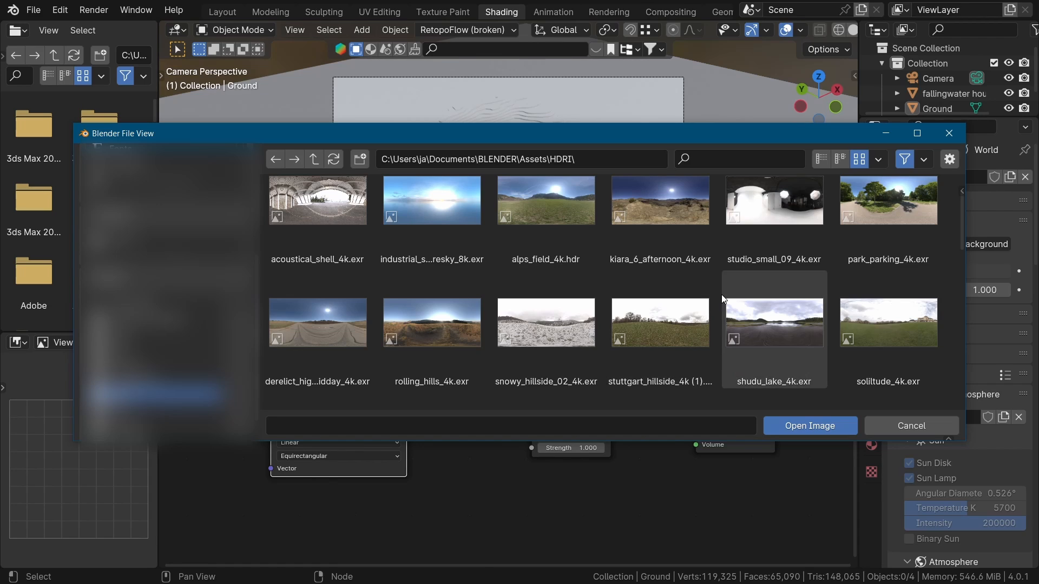
{"action": "scroll", "coordinate": [797, 294], "scroll_direction": "down", "scroll_amount": 2}
{"action": "scroll", "coordinate": [800, 287], "scroll_direction": "up", "scroll_amount": 3}
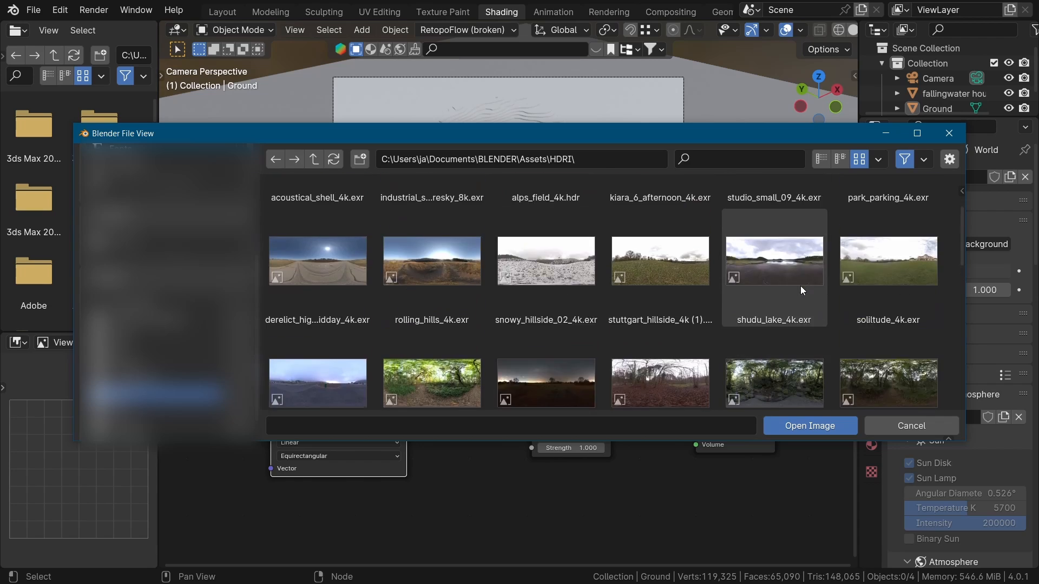
{"action": "left_click", "coordinate": [353, 281]}
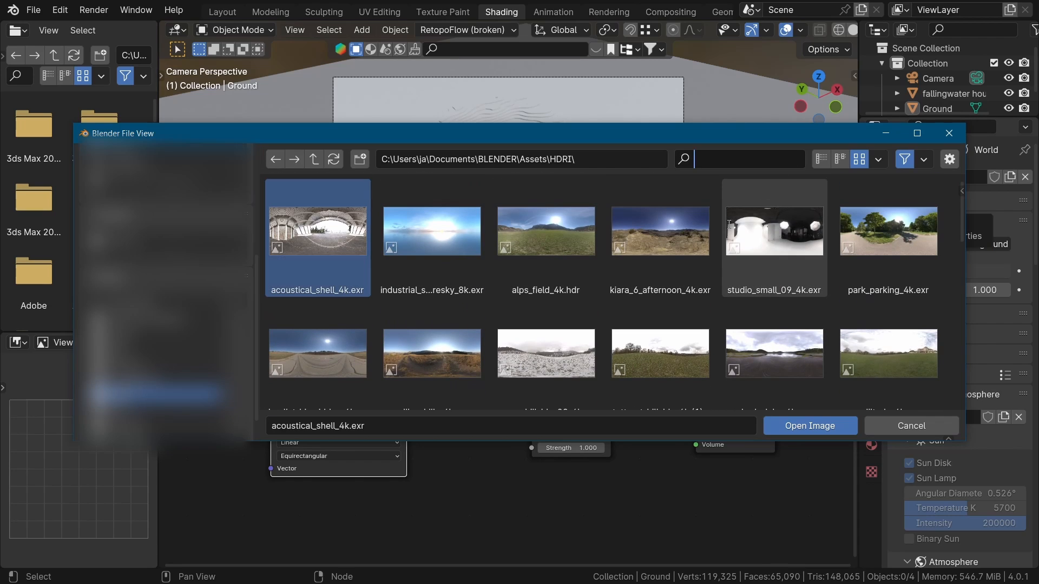
{"action": "left_click", "coordinate": [476, 263]}
{"action": "left_click", "coordinate": [340, 253]}
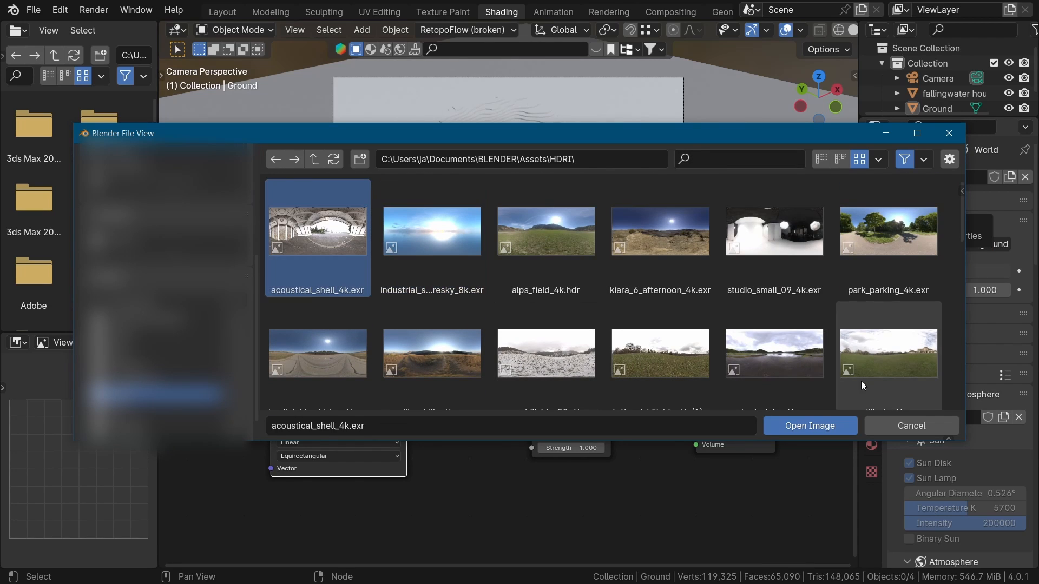
{"action": "left_click", "coordinate": [826, 422]}
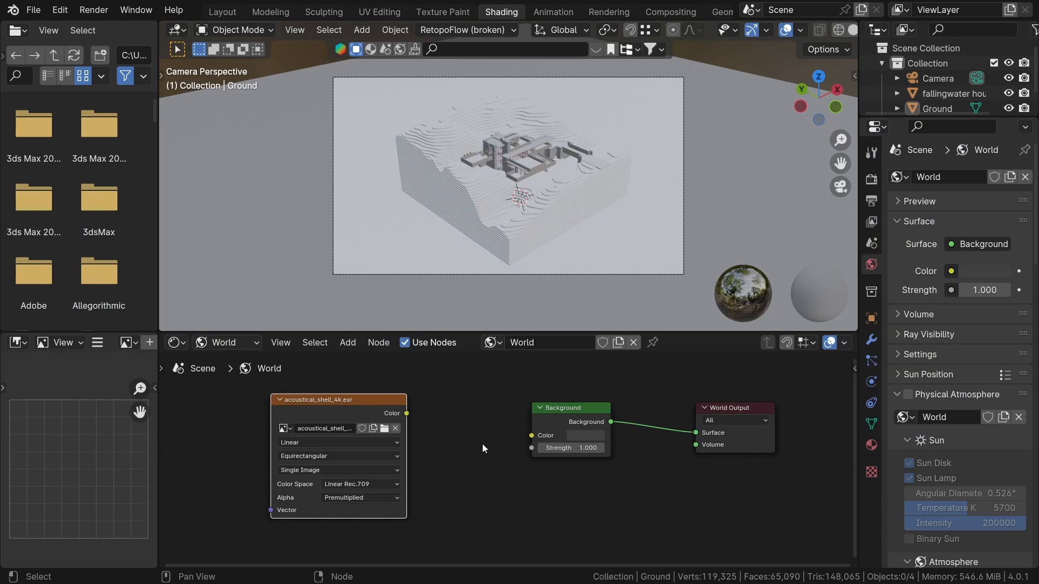
Step: Connect the environment texture's Color output to the Background node's Color input and set the viewport to rendered shading
{"action": "scroll", "coordinate": [460, 440], "scroll_direction": "up", "scroll_amount": 1}
{"action": "left_click_drag", "start_coordinate": [400, 413], "coordinate": [537, 436]}
{"action": "scroll", "coordinate": [826, 32], "scroll_direction": "down", "scroll_amount": 3}
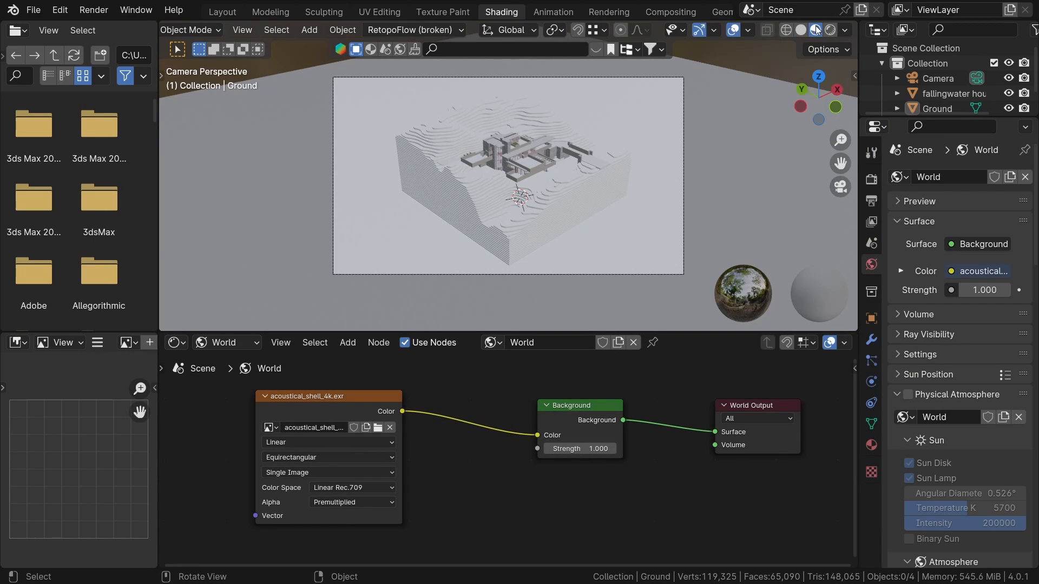
{"action": "left_click", "coordinate": [831, 30]}
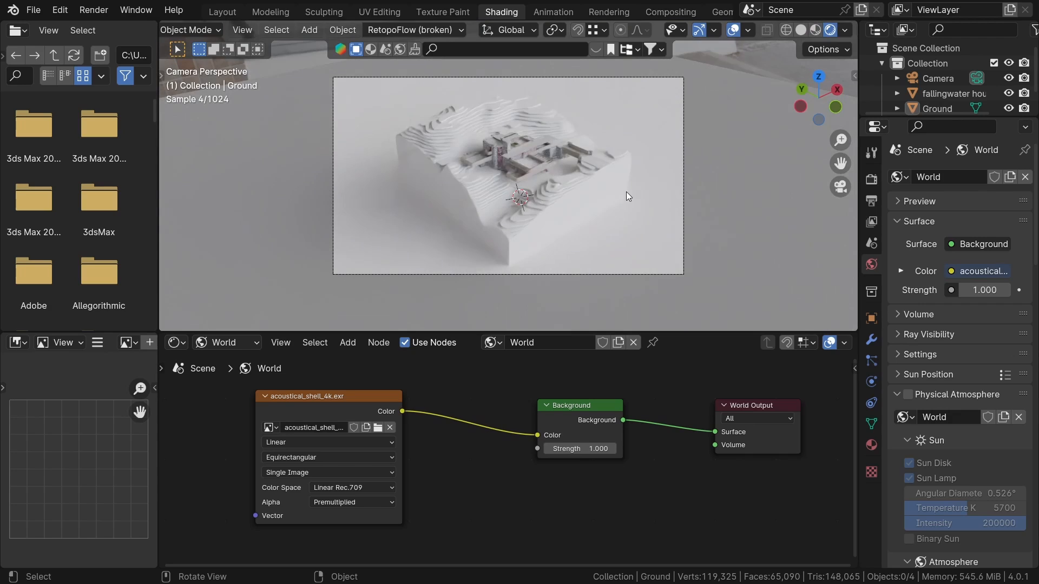
{"action": "middle_click_drag", "start_coordinate": [544, 158], "coordinate": [527, 171], "text": "shift"}
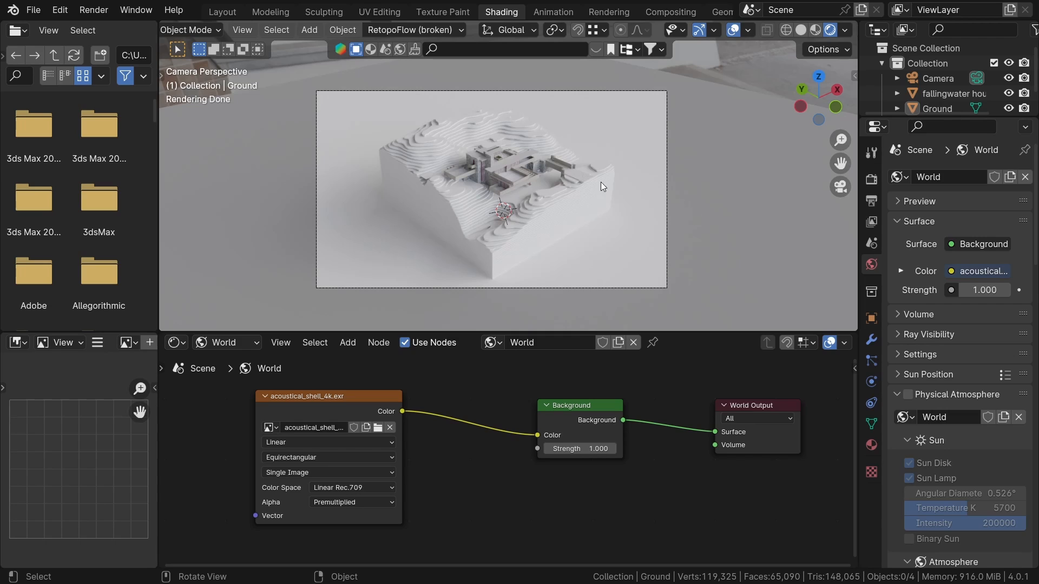
Step: Draw several trial render regions over the camera view and clear the render region
{"action": "key", "text": "ctrl+b"}
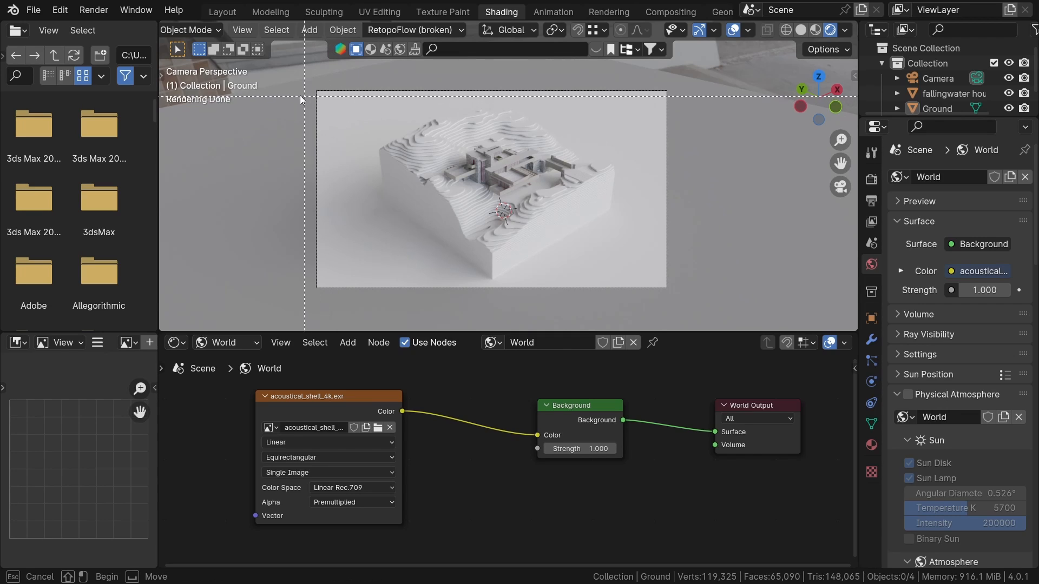
{"action": "left_click_drag", "start_coordinate": [697, 303], "coordinate": [697, 303]}
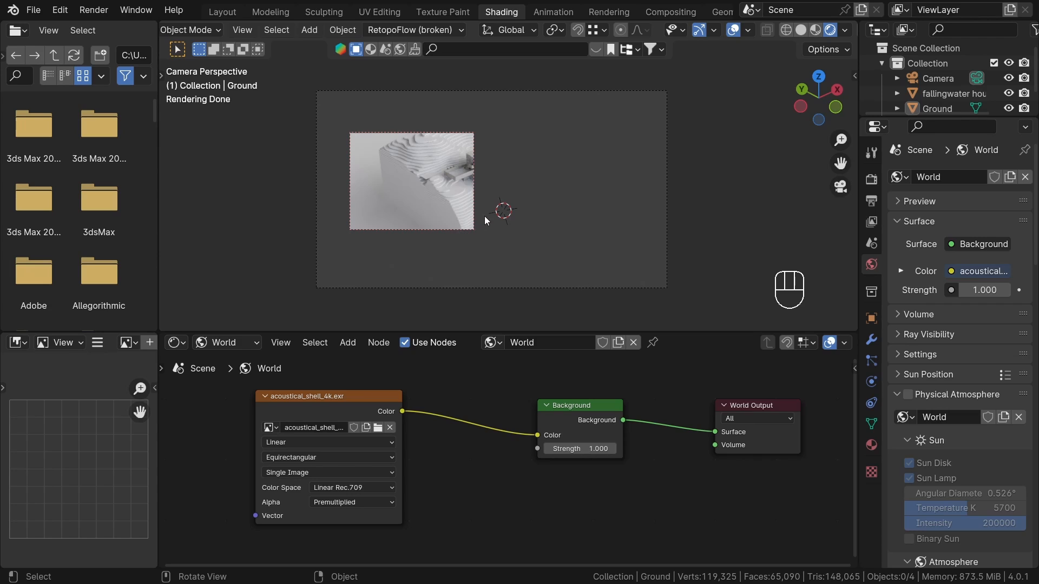
{"action": "key", "text": "ctrl+b"}
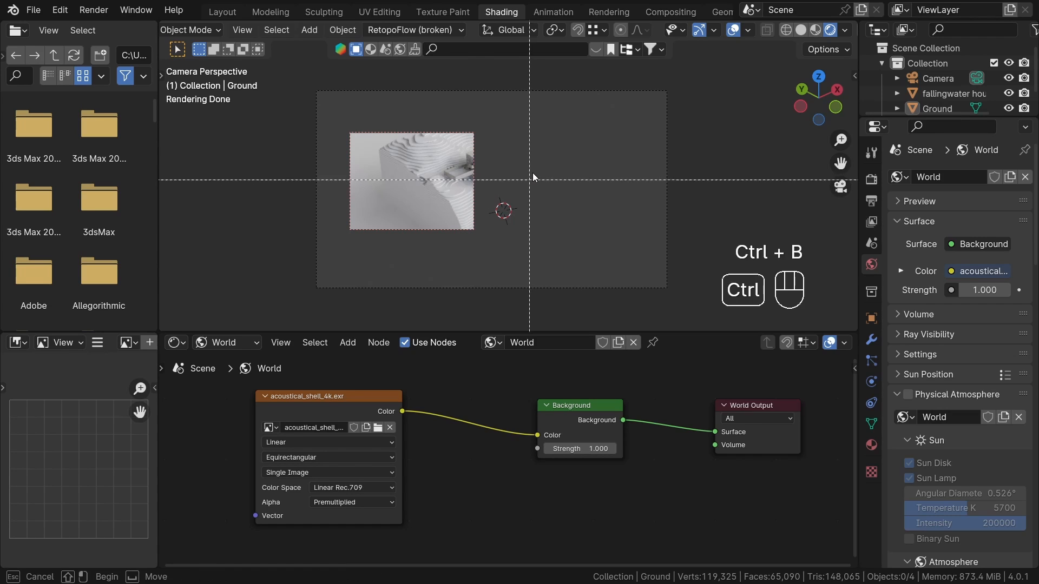
{"action": "left_click_drag", "start_coordinate": [493, 138], "coordinate": [599, 246]}
{"action": "key", "text": "ctrl+b"}
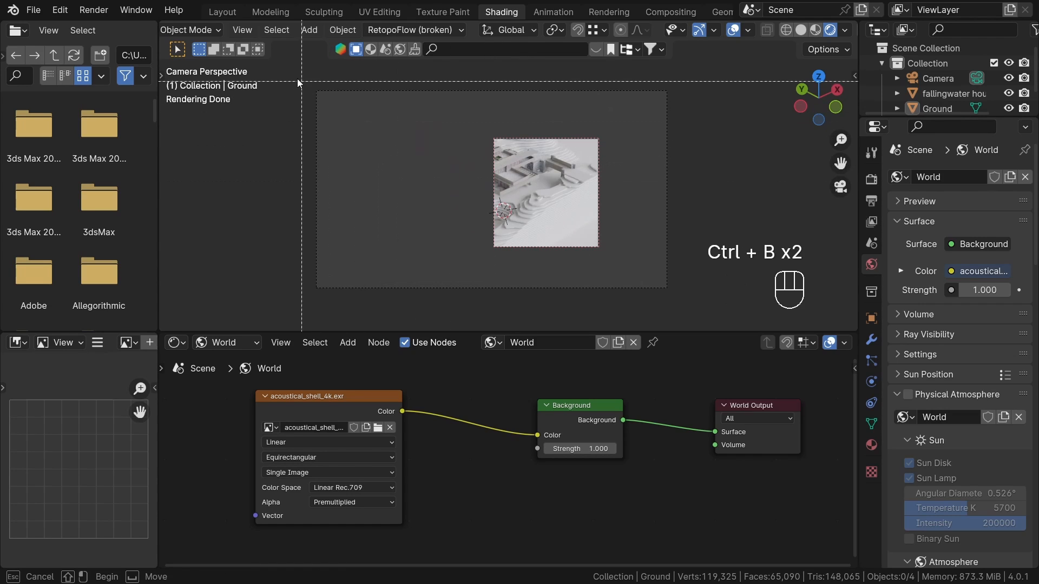
{"action": "left_click_drag", "start_coordinate": [297, 79], "coordinate": [715, 320]}
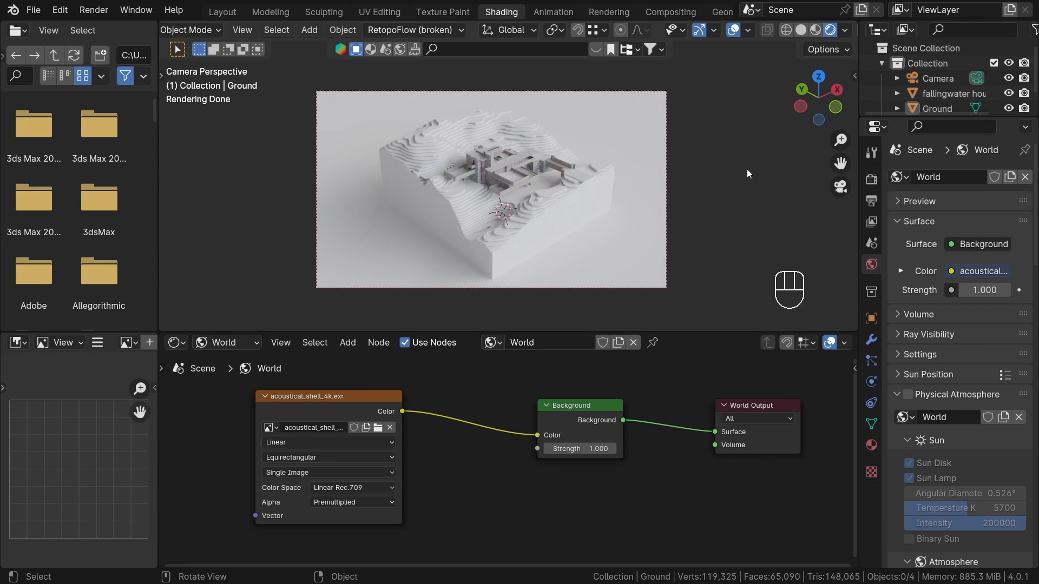
{"action": "key", "text": "ctrl+alt+b"}
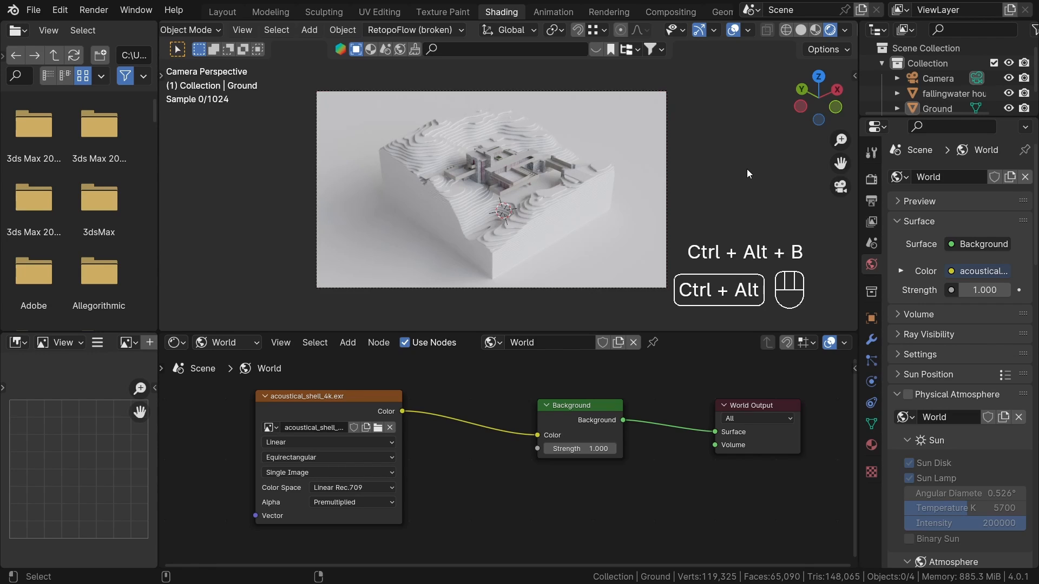
Step: Limit the viewport rendering to a render region that encloses the whole camera frame
{"action": "key", "text": "ctrl+b"}
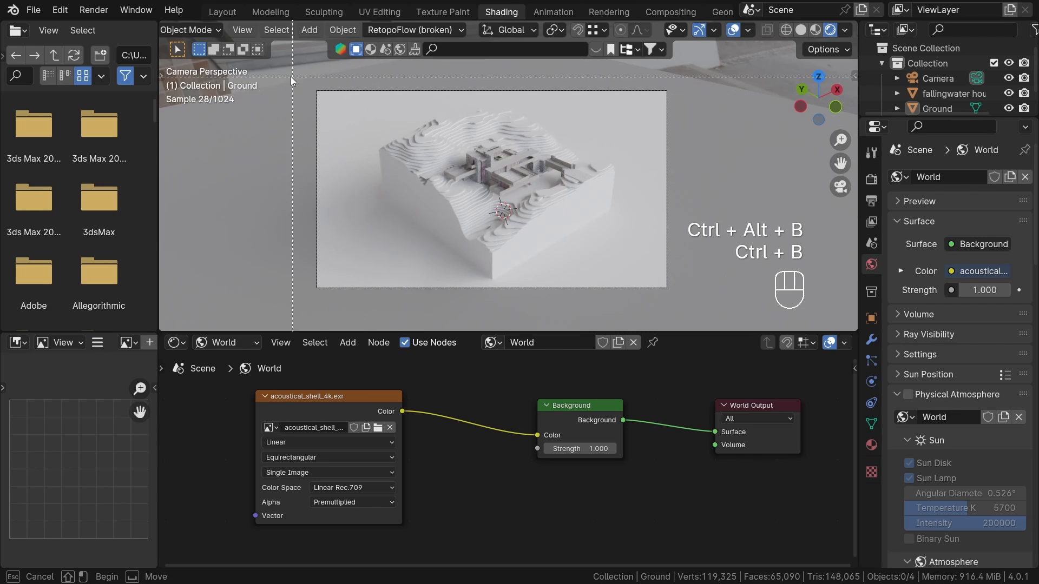
{"action": "left_click_drag", "start_coordinate": [292, 78], "coordinate": [743, 321]}
{"action": "scroll", "coordinate": [470, 163], "scroll_direction": "up", "scroll_amount": 1}
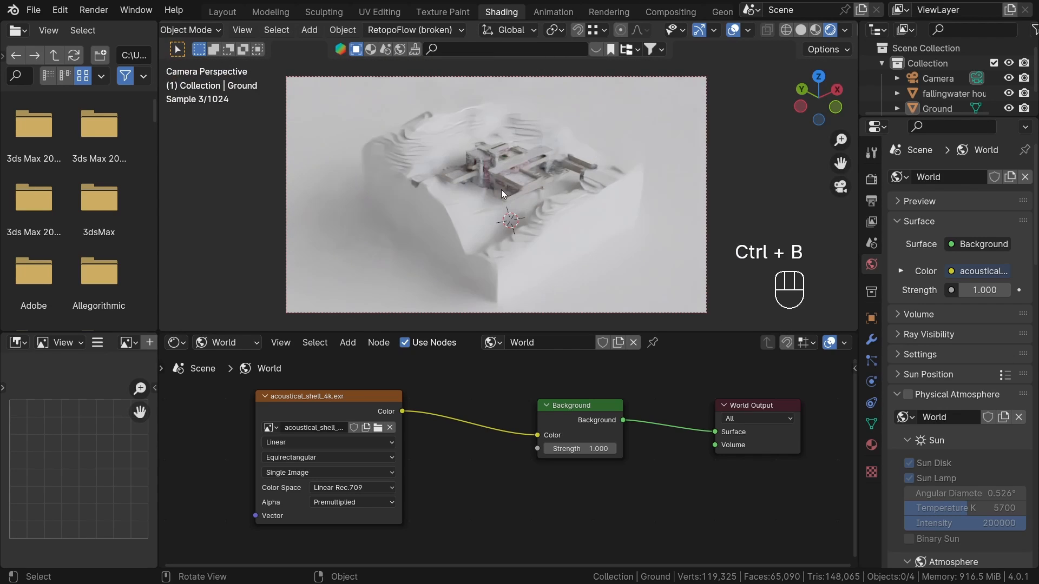
{"action": "middle_click_drag", "start_coordinate": [501, 190], "coordinate": [540, 196], "text": "shift"}
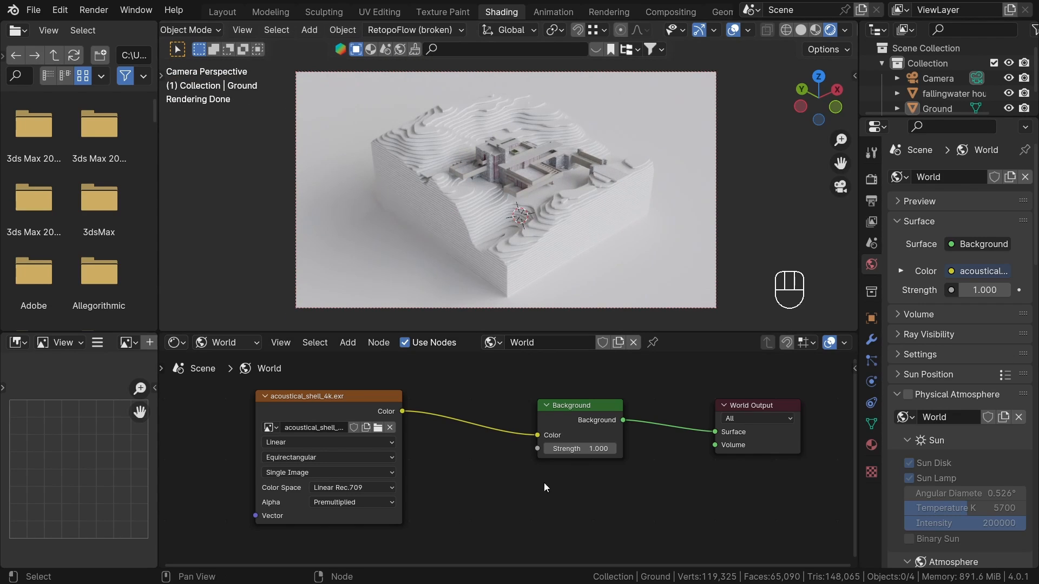
Step: Set the Color Management exposure to -1.135 in the render properties
{"action": "scroll", "coordinate": [544, 482], "scroll_direction": "up", "scroll_amount": 4}
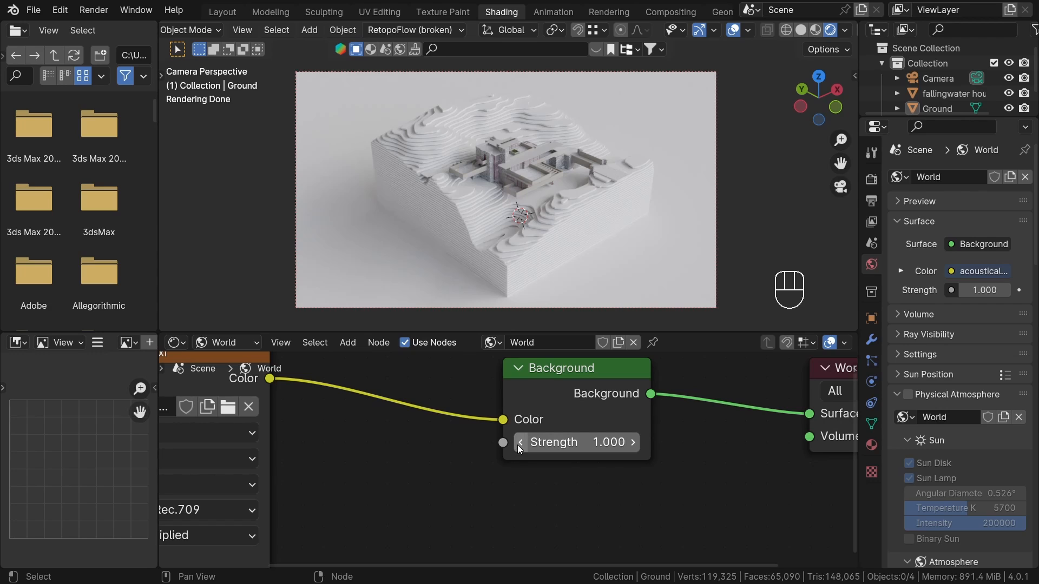
{"action": "left_click", "coordinate": [871, 179]}
{"action": "scroll", "coordinate": [923, 435], "scroll_direction": "down", "scroll_amount": 10}
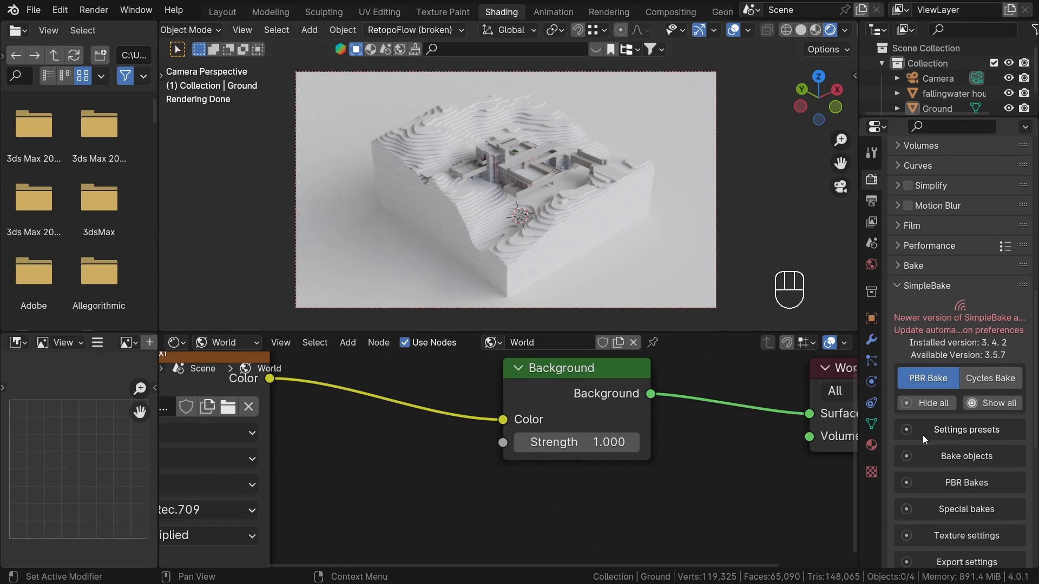
{"action": "scroll", "coordinate": [923, 435], "scroll_direction": "down", "scroll_amount": 8}
{"action": "scroll", "coordinate": [918, 405], "scroll_direction": "up", "scroll_amount": 8}
{"action": "left_click", "coordinate": [920, 282]}
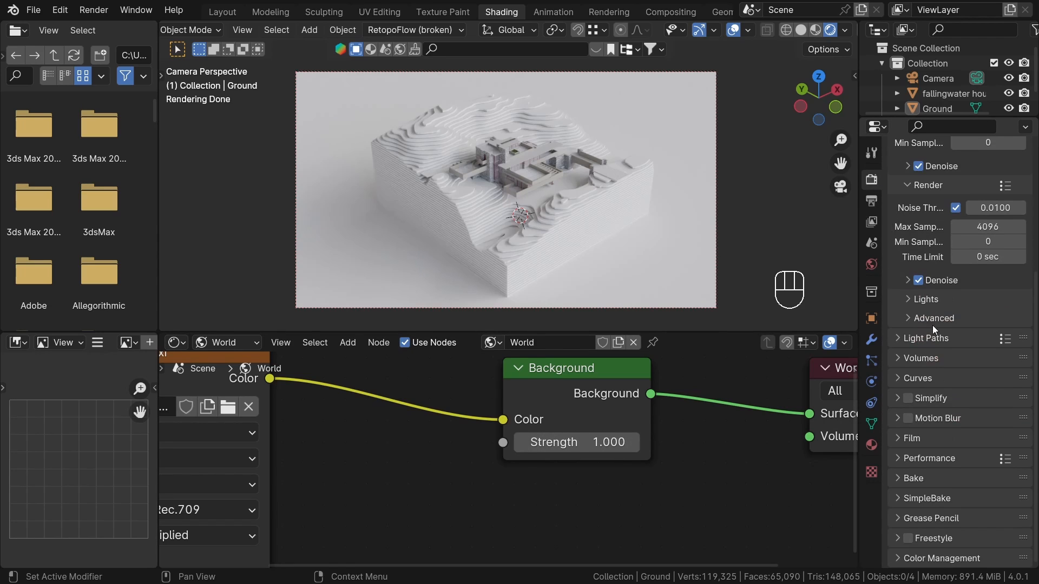
{"action": "left_click", "coordinate": [941, 560]}
{"action": "scroll", "coordinate": [937, 536], "scroll_direction": "down", "scroll_amount": 6}
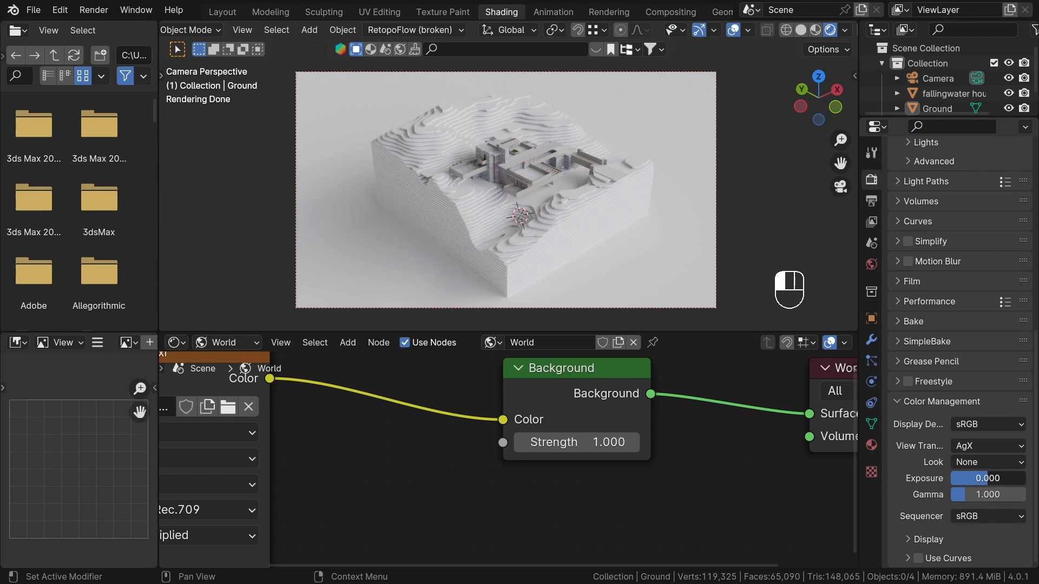
{"action": "left_click_drag", "start_coordinate": [995, 481], "coordinate": [972, 482]}
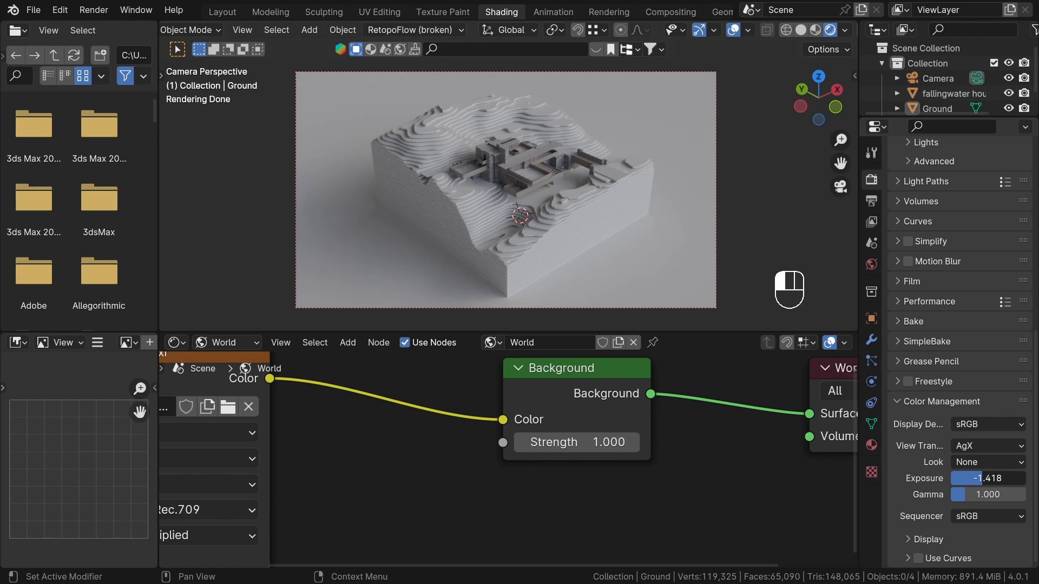
{"action": "left_click_drag", "start_coordinate": [972, 481], "coordinate": [980, 481]}
Step: Set the strength of the world's Background node to 0.600
{"action": "left_click", "coordinate": [520, 442]}
{"action": "left_click", "coordinate": [520, 442]}
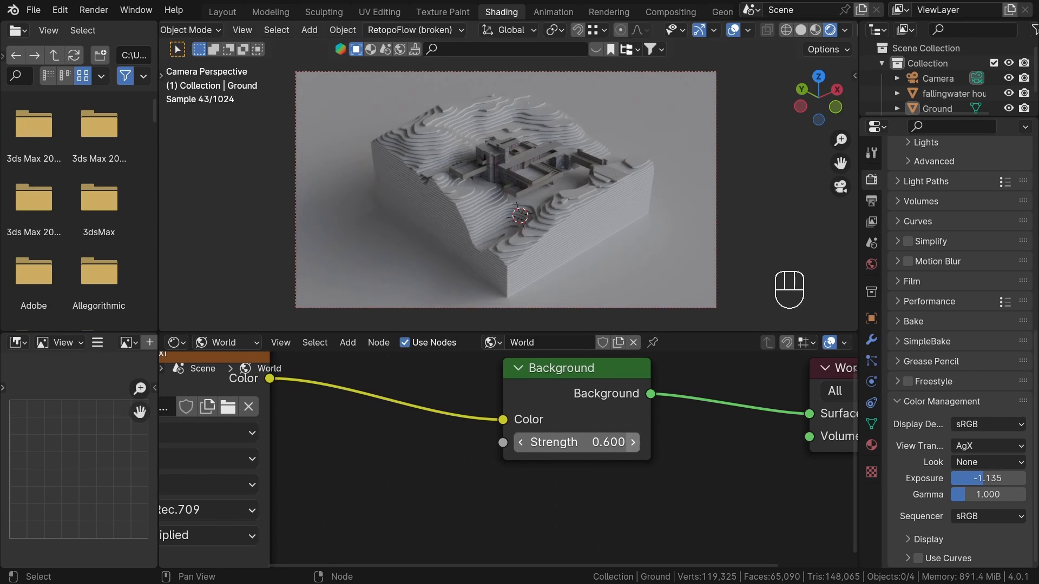
{"action": "left_click", "coordinate": [633, 442]}
{"action": "left_click", "coordinate": [521, 443]}
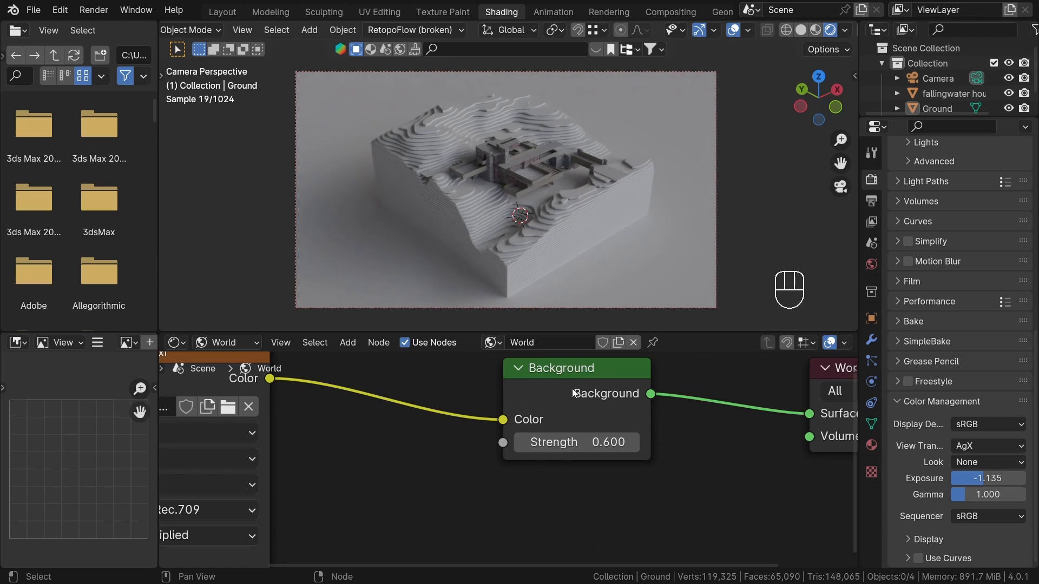
Step: Switch the shader editor from World to Object shading and create a new material for the Ground terrain block
{"action": "scroll", "coordinate": [720, 491], "scroll_direction": "down", "scroll_amount": 1}
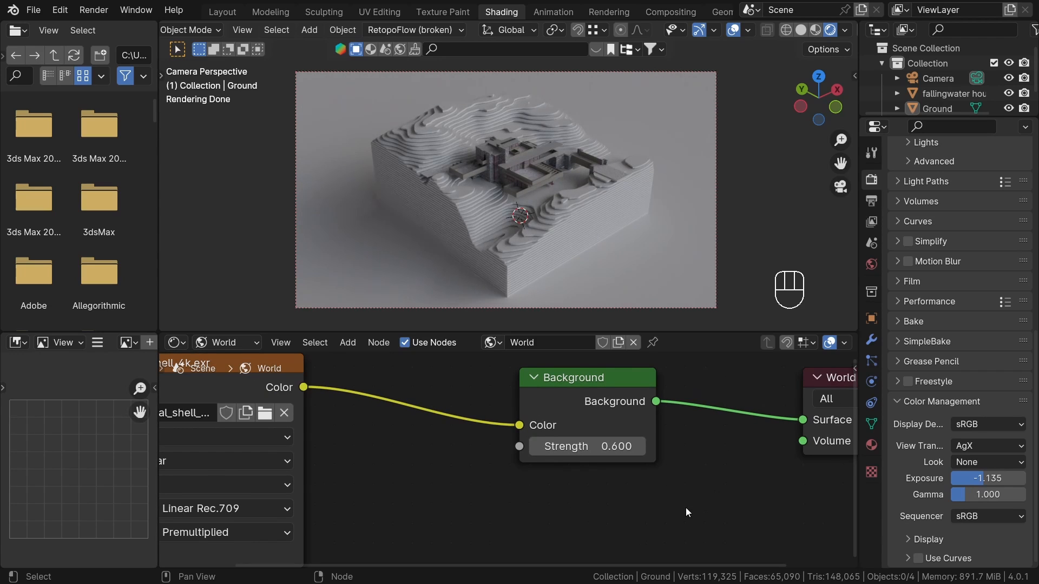
{"action": "middle_click_drag", "start_coordinate": [673, 510], "coordinate": [645, 516]}
{"action": "scroll", "coordinate": [523, 177], "scroll_direction": "up", "scroll_amount": 2}
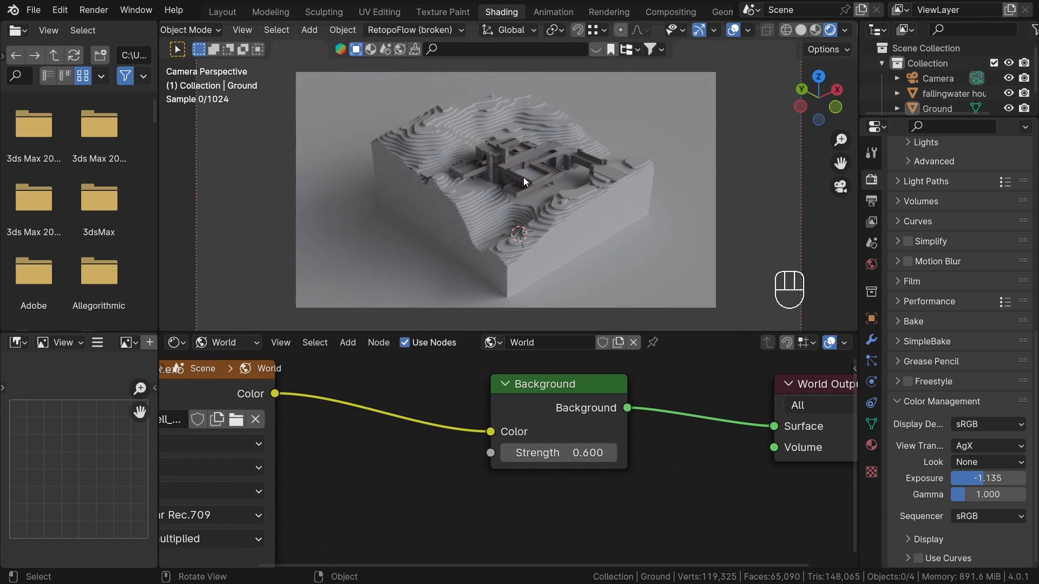
{"action": "scroll", "coordinate": [524, 177], "scroll_direction": "up", "scroll_amount": 3}
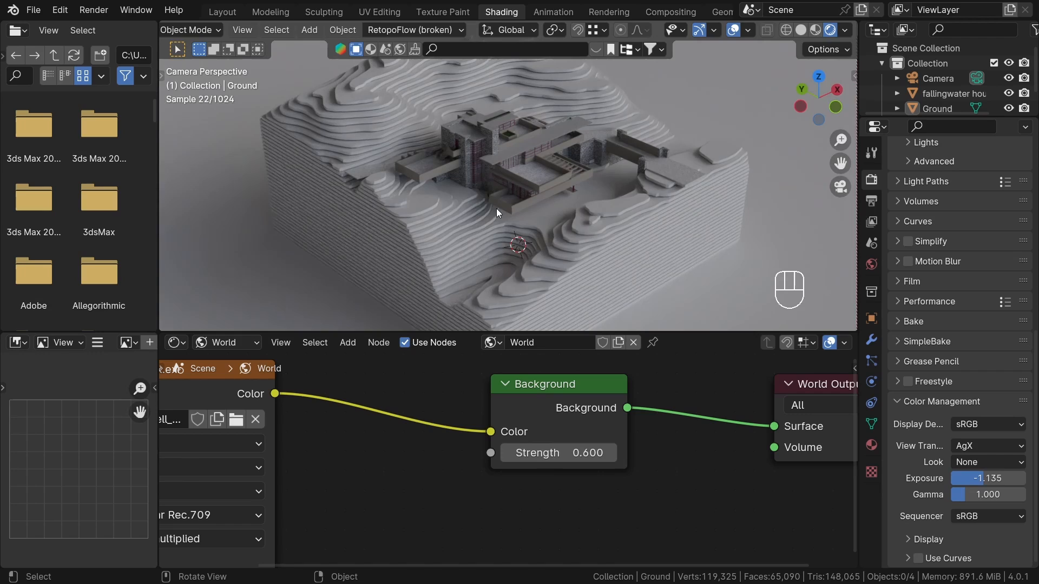
{"action": "scroll", "coordinate": [496, 211], "scroll_direction": "down", "scroll_amount": 5}
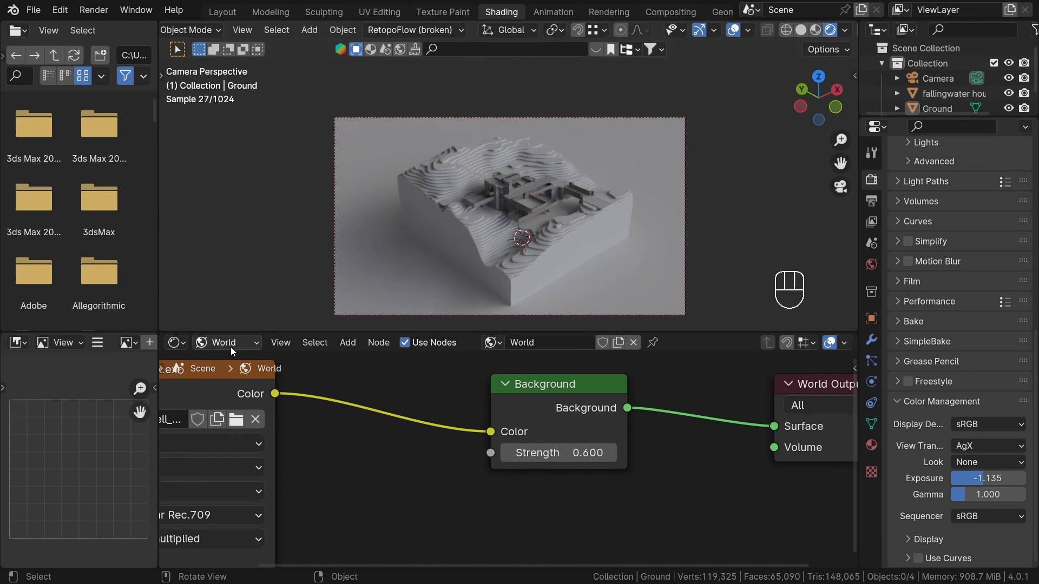
{"action": "left_click", "coordinate": [230, 350]}
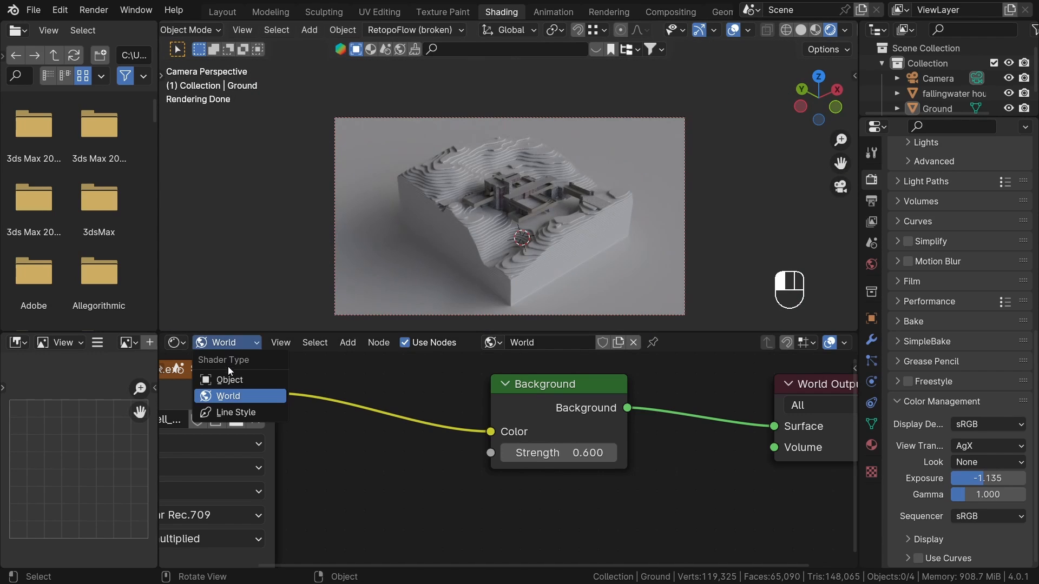
{"action": "left_click", "coordinate": [230, 373]}
{"action": "left_click", "coordinate": [543, 249]}
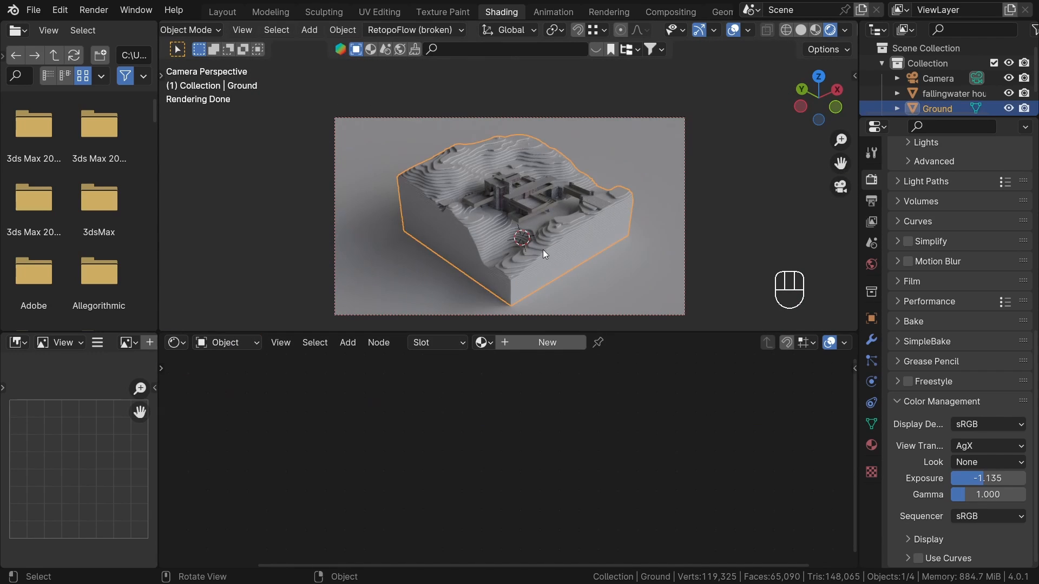
{"action": "scroll", "coordinate": [521, 197], "scroll_direction": "up", "scroll_amount": 1}
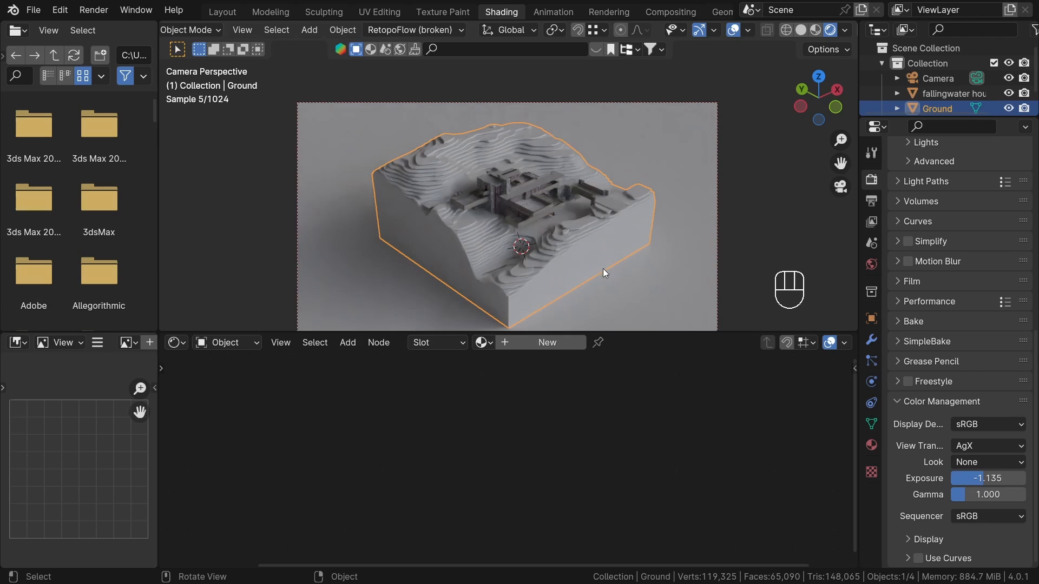
{"action": "left_click", "coordinate": [508, 342]}
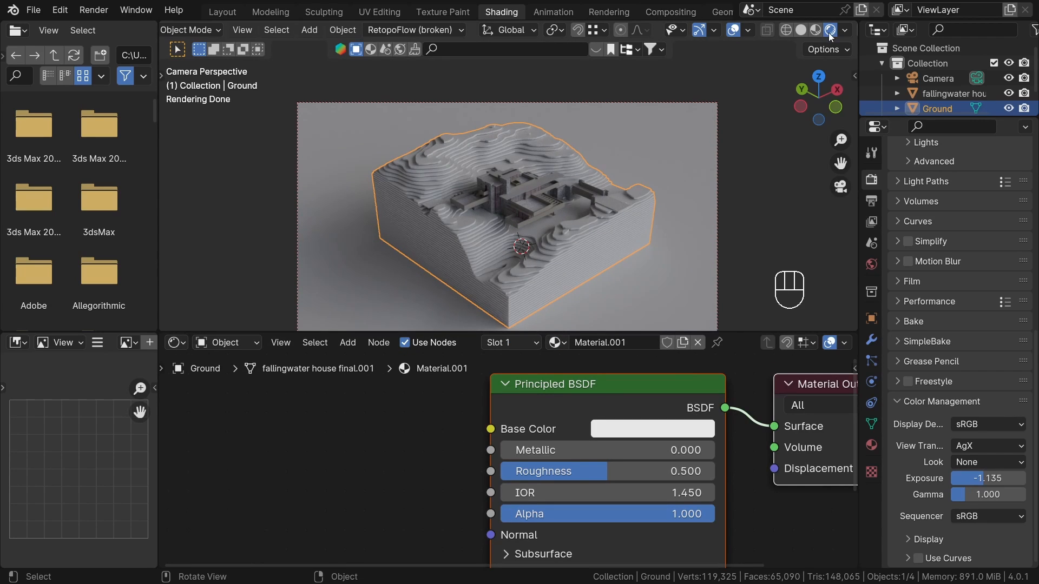
Step: Set the Ground material's base colour to a dark brown with hue 0.082, saturation 0.266 and value 0.137
{"action": "scroll", "coordinate": [644, 455], "scroll_direction": "up", "scroll_amount": 1}
{"action": "left_click", "coordinate": [656, 424]}
{"action": "scroll", "coordinate": [656, 424], "scroll_direction": "down", "scroll_amount": 8}
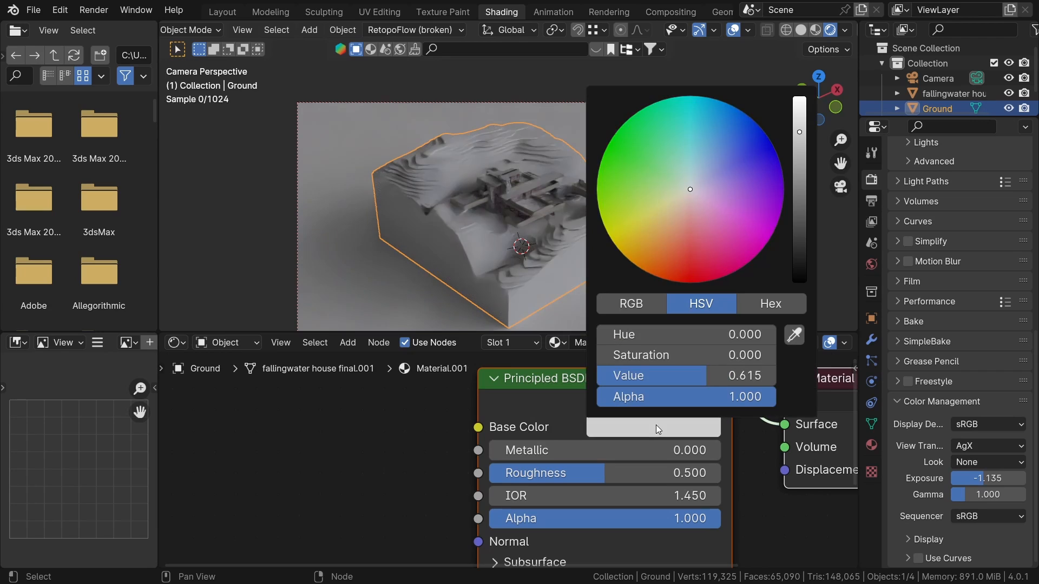
{"action": "scroll", "coordinate": [656, 424], "scroll_direction": "down", "scroll_amount": 1}
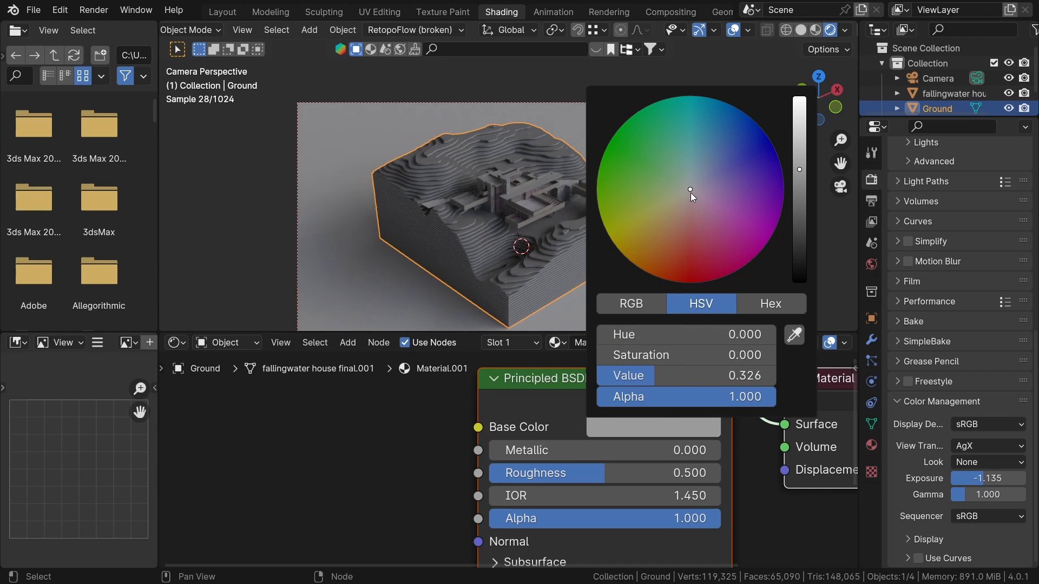
{"action": "left_click_drag", "start_coordinate": [690, 193], "coordinate": [688, 193]}
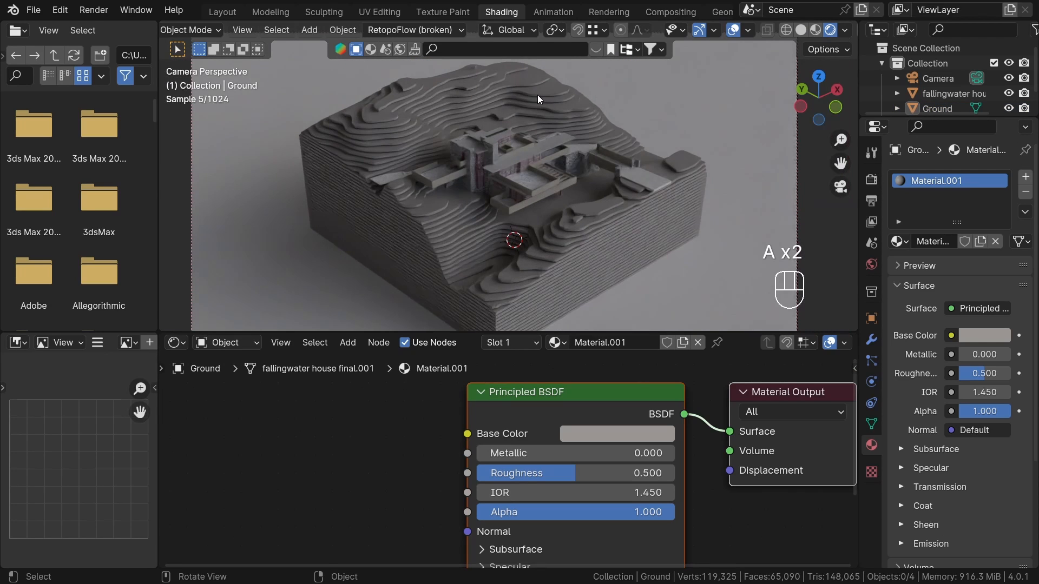
{"action": "scroll", "coordinate": [537, 98], "scroll_direction": "down", "scroll_amount": 1}
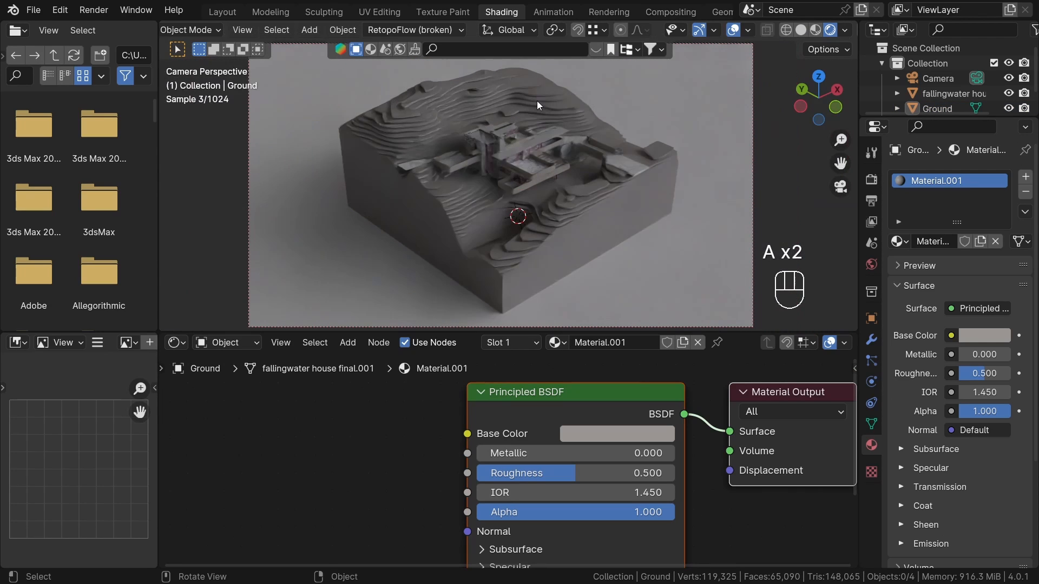
{"action": "left_click", "coordinate": [607, 432]}
{"action": "scroll", "coordinate": [607, 433], "scroll_direction": "down", "scroll_amount": 4}
{"action": "scroll", "coordinate": [607, 433], "scroll_direction": "down", "scroll_amount": 1}
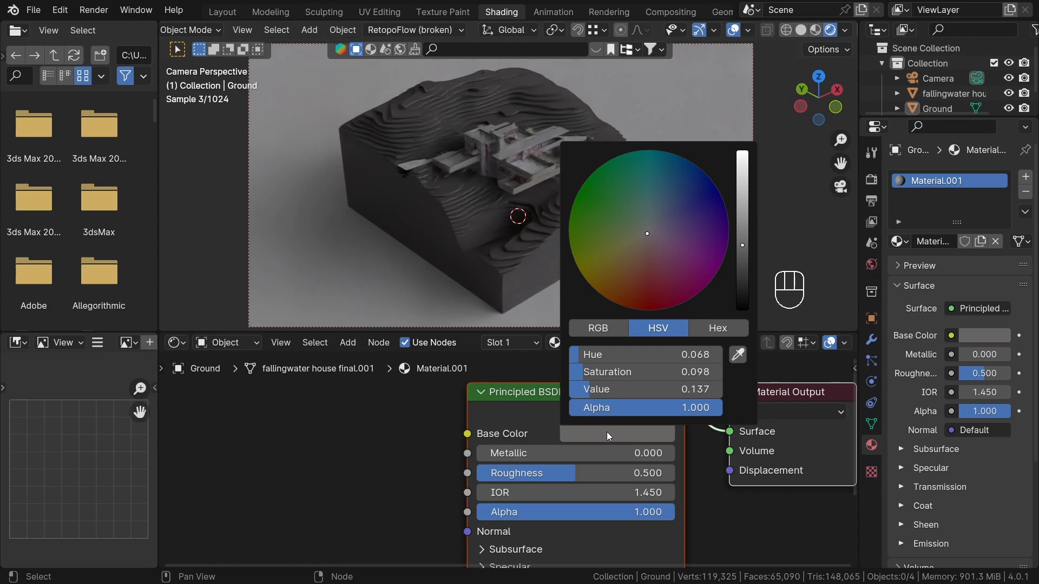
{"action": "left_click", "coordinate": [644, 239]}
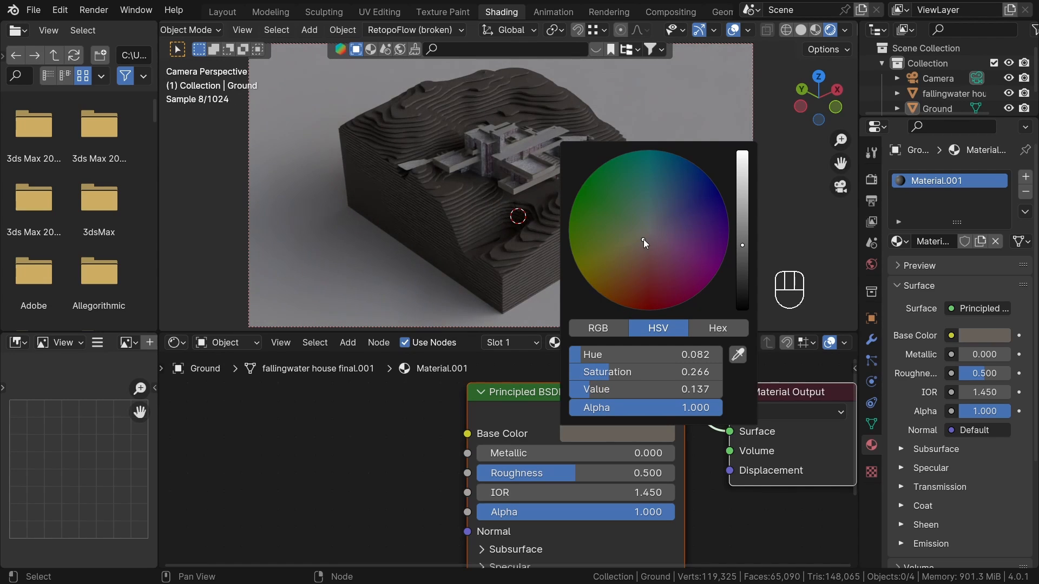
Step: Give the backdrop plane a new material and darken its base colour to a light grey
{"action": "left_click", "coordinate": [345, 278]}
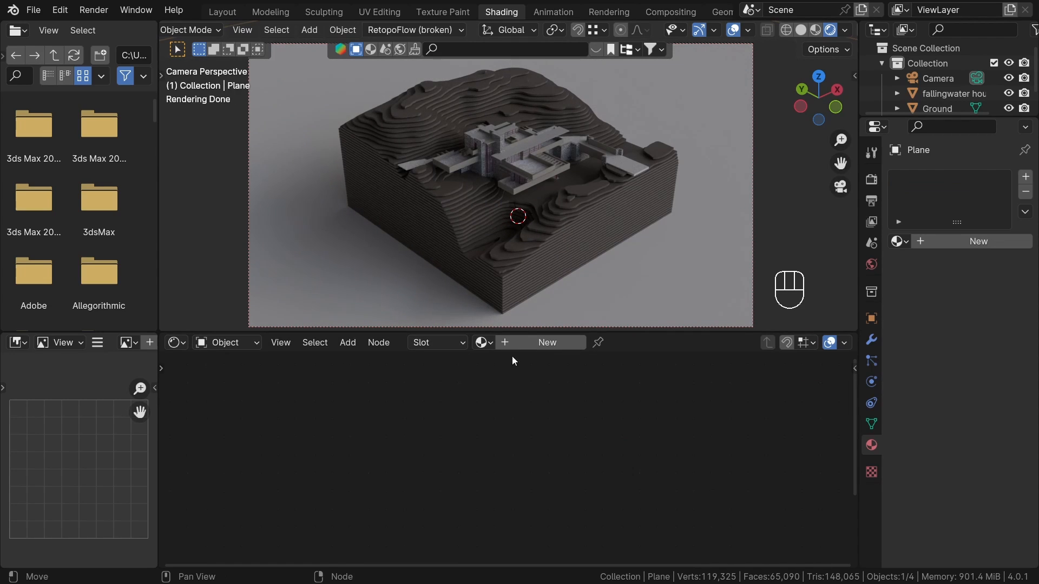
{"action": "left_click", "coordinate": [562, 343]}
{"action": "left_click", "coordinate": [587, 433]}
{"action": "scroll", "coordinate": [587, 433], "scroll_direction": "down", "scroll_amount": 1}
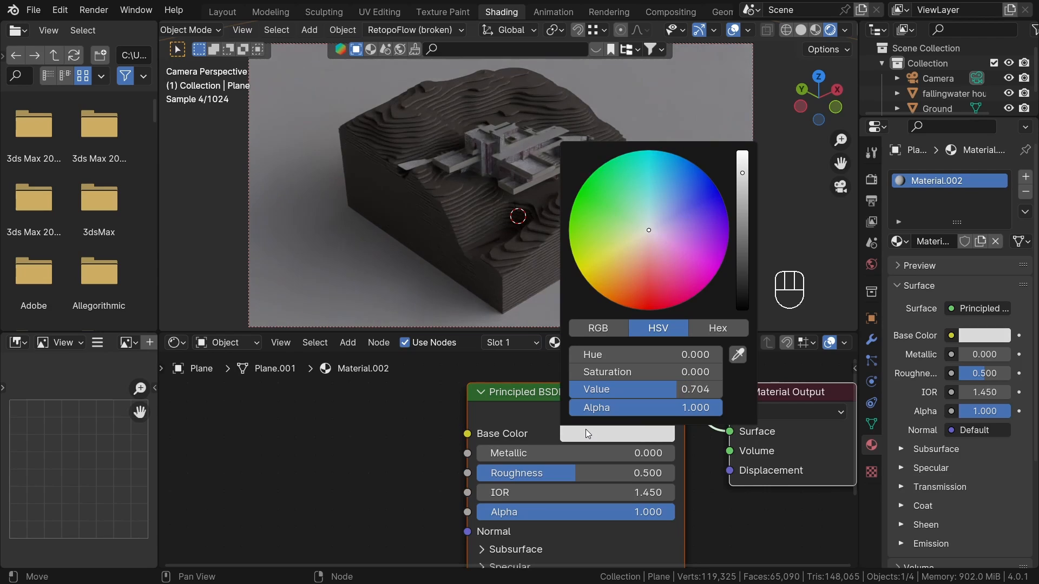
{"action": "scroll", "coordinate": [586, 432], "scroll_direction": "down", "scroll_amount": 2}
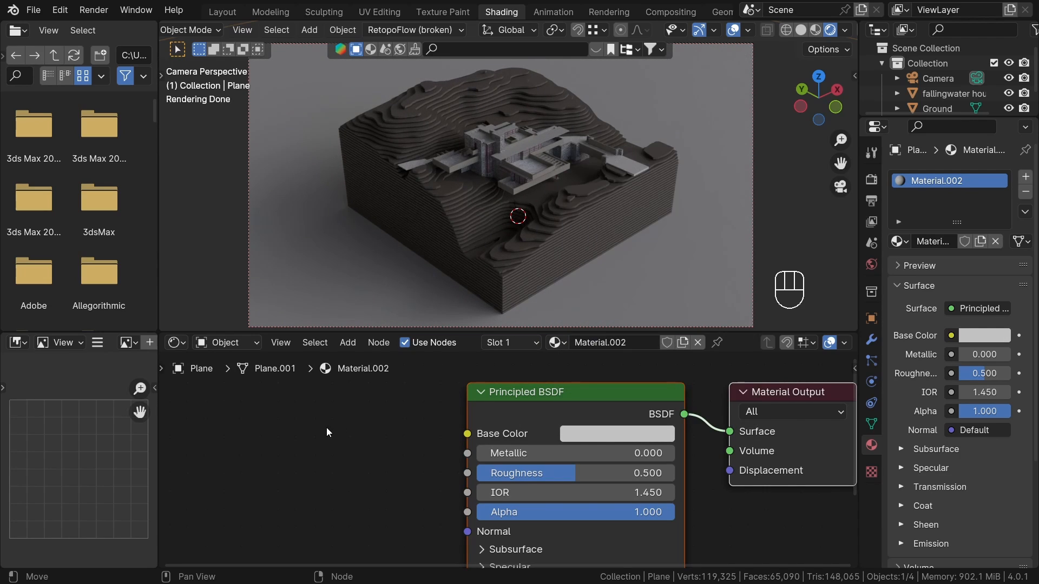
Step: Select the fallingwater house object, switch the viewport to solid shading and look through its material slots
{"action": "scroll", "coordinate": [492, 155], "scroll_direction": "up", "scroll_amount": 5}
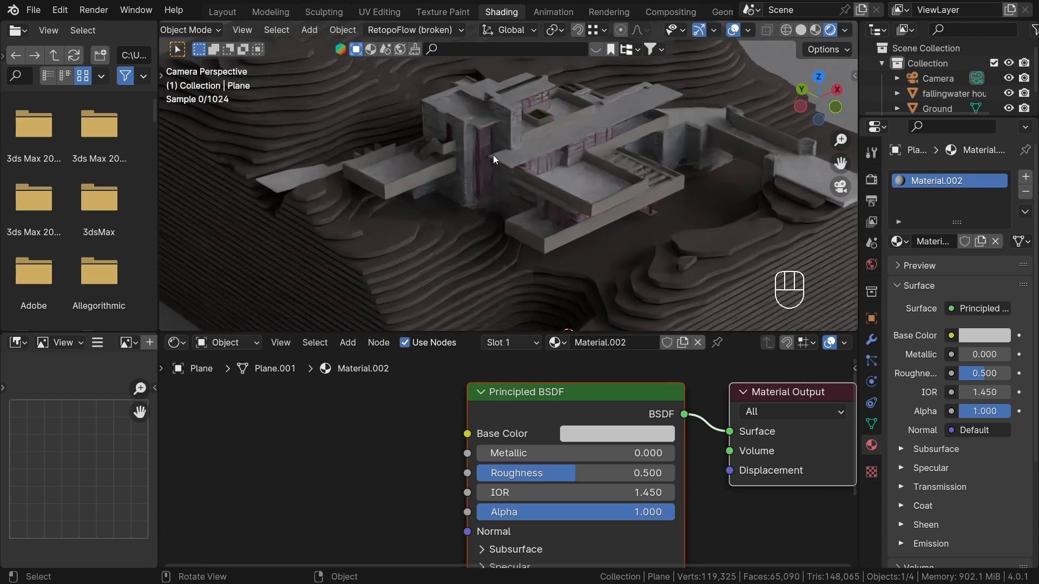
{"action": "left_click", "coordinate": [492, 155]}
{"action": "key", "text": "z"}
{"action": "left_click", "coordinate": [639, 158]}
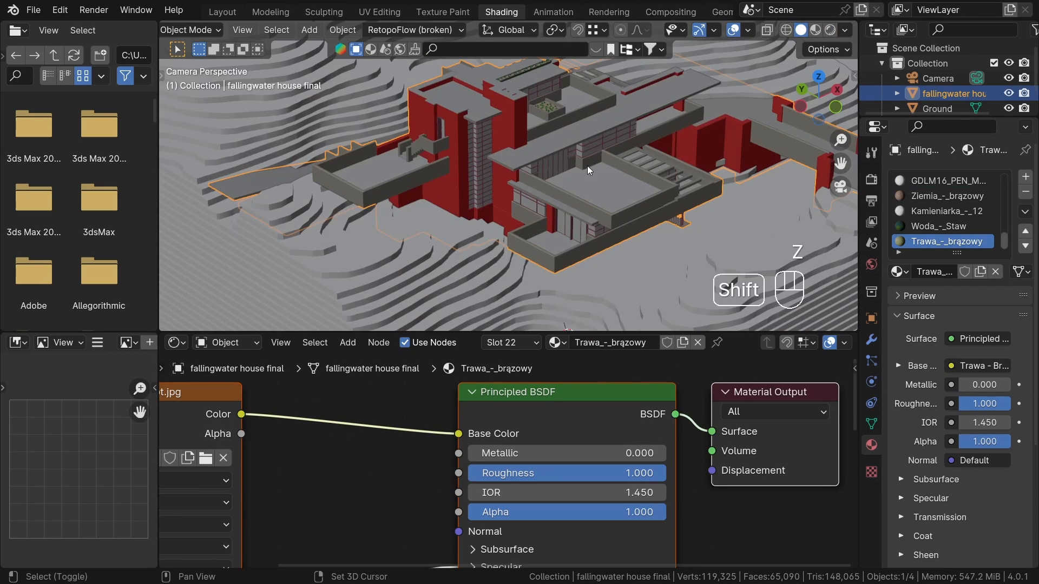
{"action": "middle_click_drag", "start_coordinate": [587, 166], "coordinate": [378, 216], "text": "shift"}
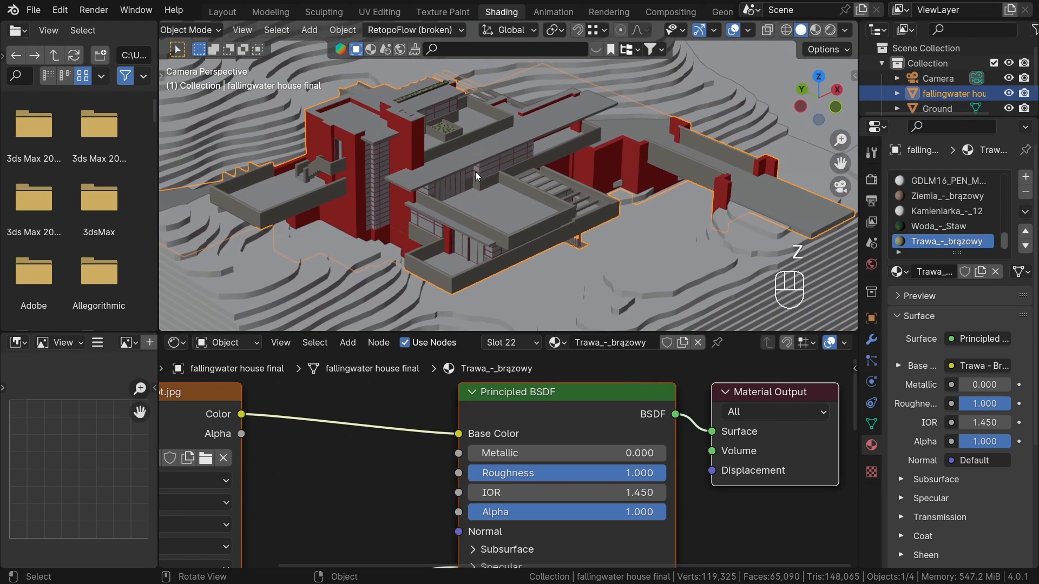
{"action": "scroll", "coordinate": [475, 171], "scroll_direction": "up", "scroll_amount": 3}
{"action": "scroll", "coordinate": [340, 180], "scroll_direction": "up", "scroll_amount": 2}
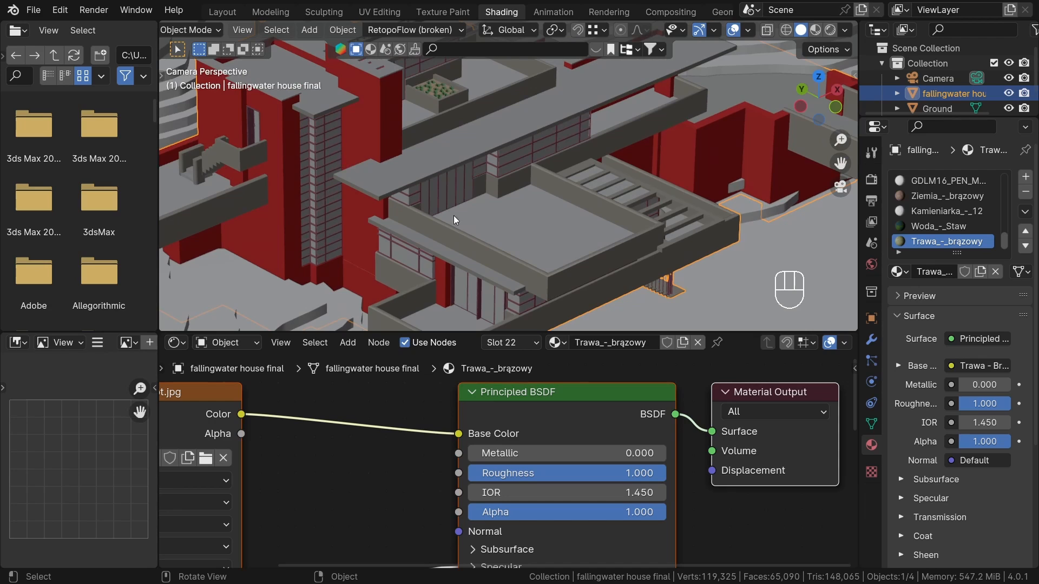
{"action": "scroll", "coordinate": [453, 215], "scroll_direction": "down", "scroll_amount": 1}
{"action": "middle_click_drag", "start_coordinate": [433, 181], "coordinate": [410, 199], "text": "shift"}
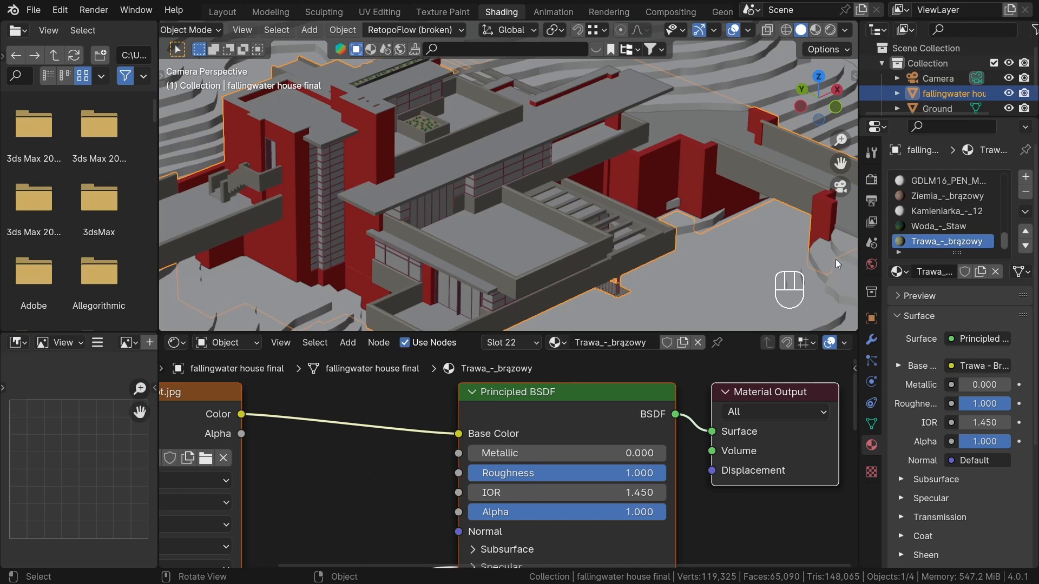
{"action": "scroll", "coordinate": [952, 232], "scroll_direction": "up", "scroll_amount": 3}
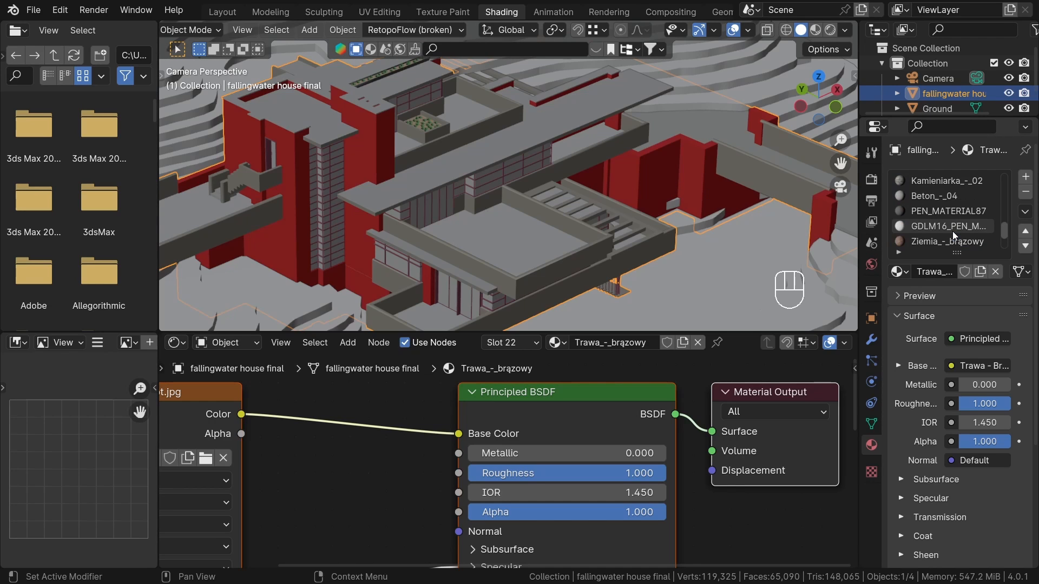
{"action": "scroll", "coordinate": [952, 231], "scroll_direction": "up", "scroll_amount": 4}
Step: In the house mesh's face selection mode, select all window faces that use the Szkło_-_Czyste_Szybkie glass material
{"action": "key", "text": "Tab"}
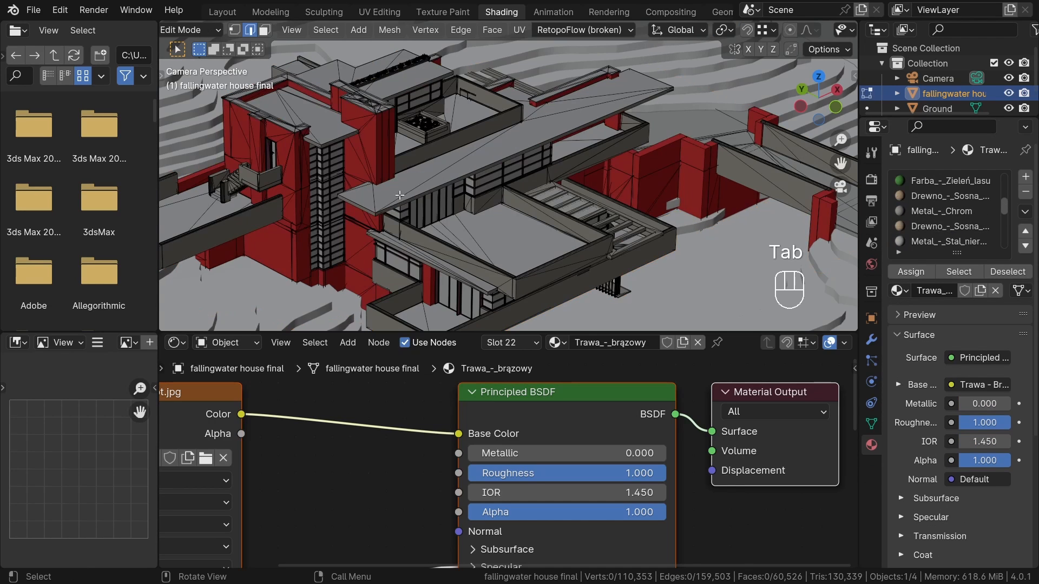
{"action": "scroll", "coordinate": [399, 195], "scroll_direction": "up", "scroll_amount": 4}
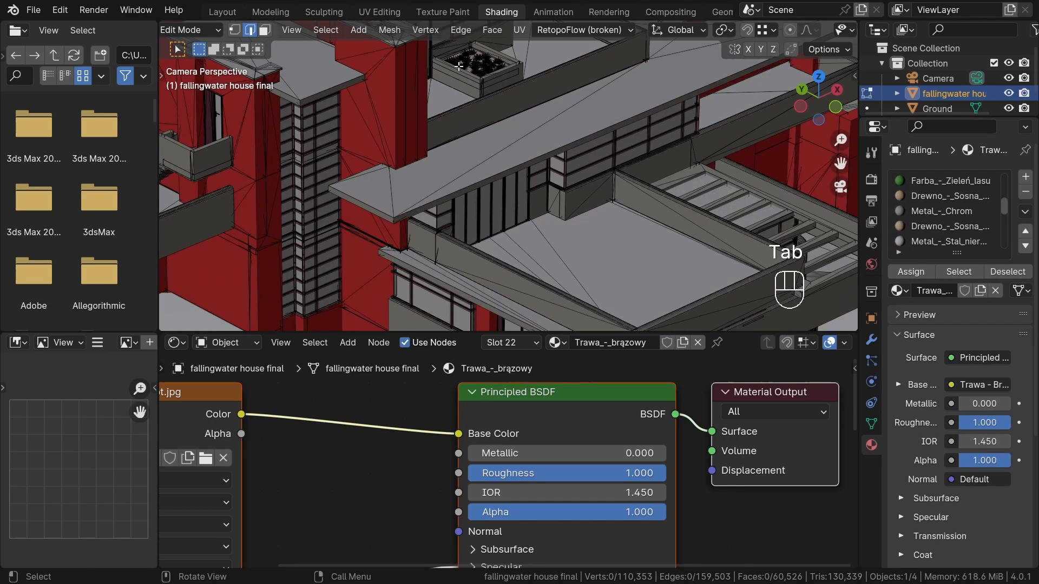
{"action": "left_click", "coordinate": [265, 30]}
{"action": "scroll", "coordinate": [379, 162], "scroll_direction": "up", "scroll_amount": 4}
{"action": "left_click", "coordinate": [331, 148]}
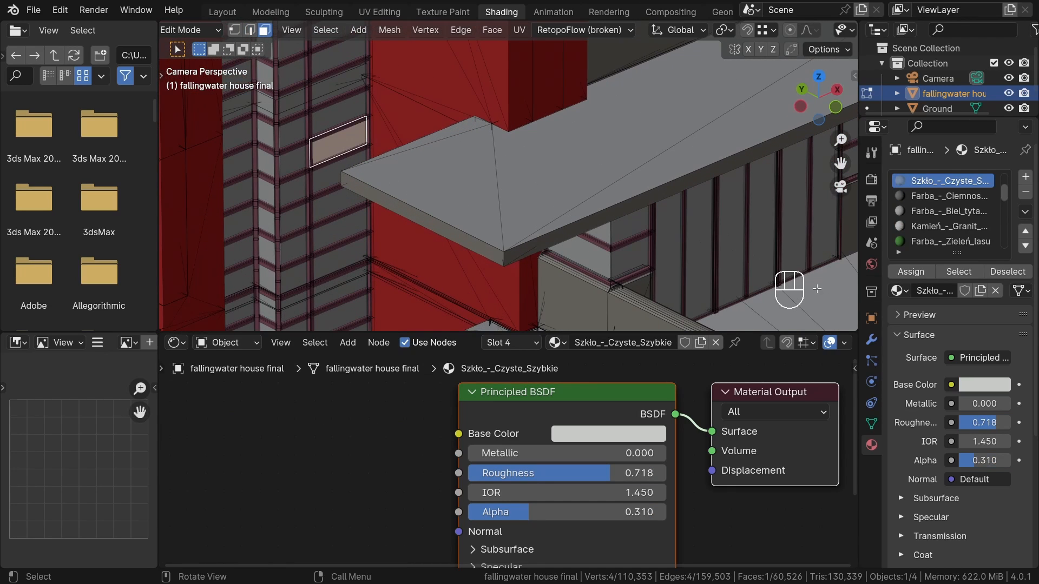
{"action": "left_click", "coordinate": [955, 272]}
{"action": "scroll", "coordinate": [551, 204], "scroll_direction": "down", "scroll_amount": 8}
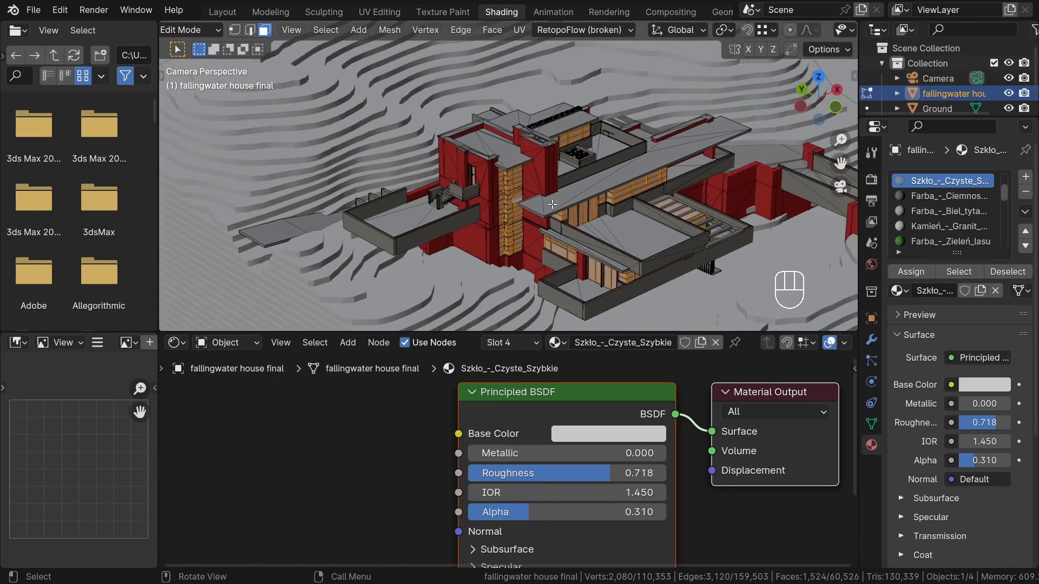
Step: Separate the selected glass faces into their own object and return to Object Mode
{"action": "middle_click_drag", "start_coordinate": [551, 204], "coordinate": [346, 134], "text": "shift"}
{"action": "scroll", "coordinate": [360, 162], "scroll_direction": "up", "scroll_amount": 2}
{"action": "middle_click_drag", "start_coordinate": [371, 195], "coordinate": [457, 214], "text": "shift"}
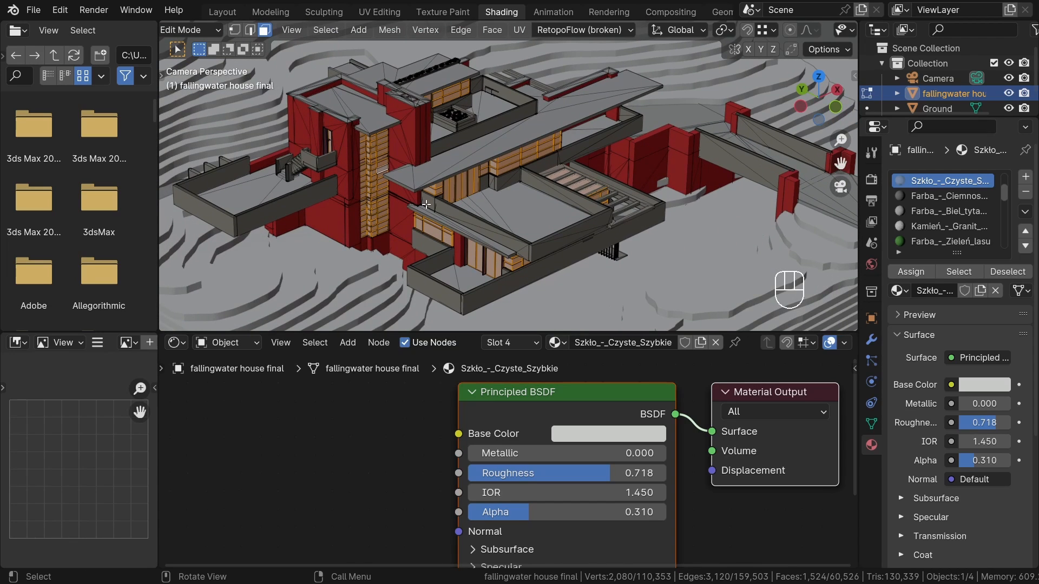
{"action": "scroll", "coordinate": [516, 208], "scroll_direction": "up", "scroll_amount": 1}
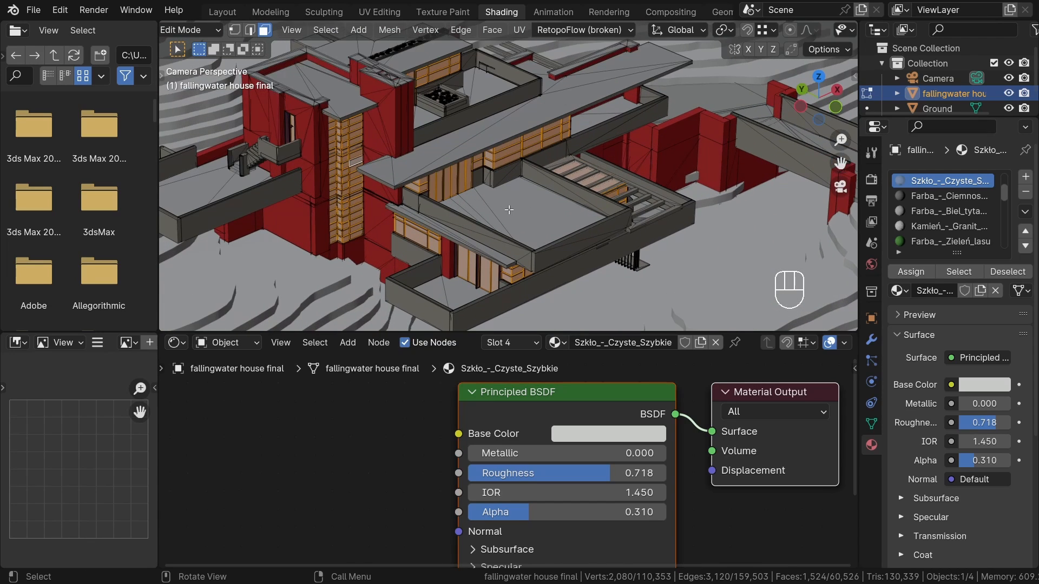
{"action": "scroll", "coordinate": [509, 210], "scroll_direction": "down", "scroll_amount": 1}
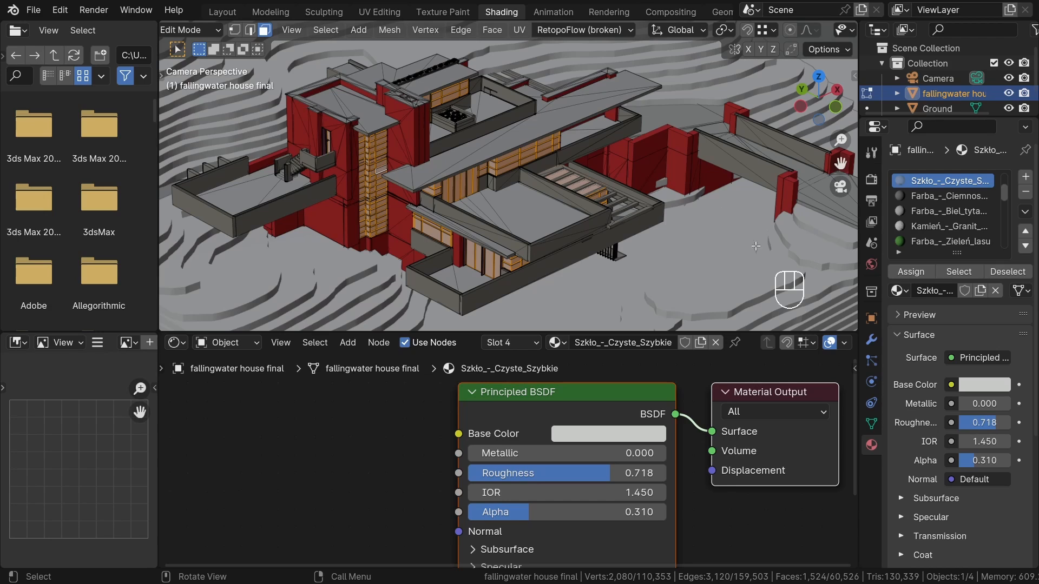
{"action": "key", "text": "p"}
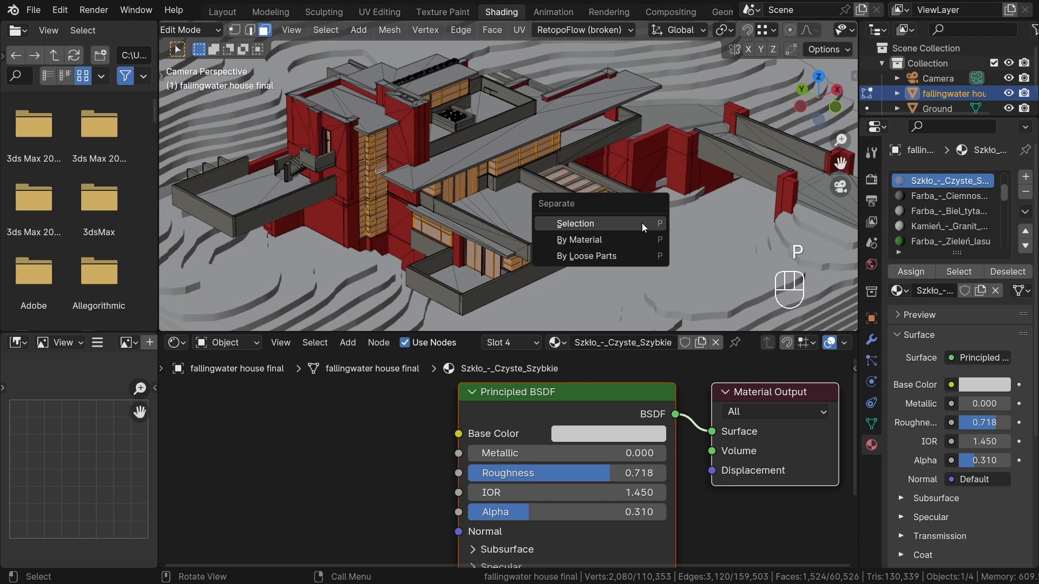
{"action": "left_click", "coordinate": [642, 223]}
{"action": "key", "text": "Tab"}
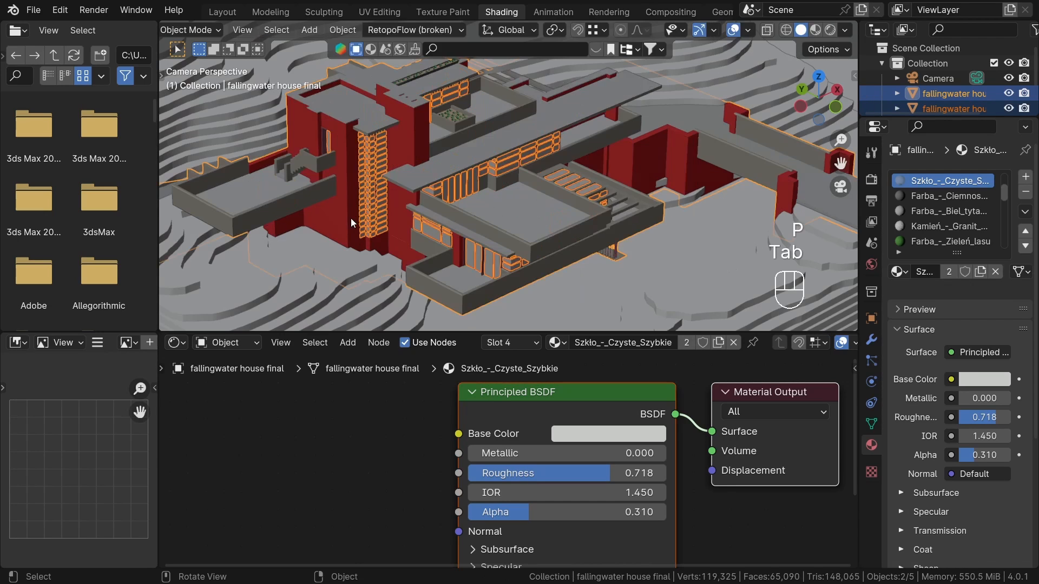
Step: Replace all material slots of the main house object with one new material that has a pure white base colour
{"action": "left_click", "coordinate": [580, 183]}
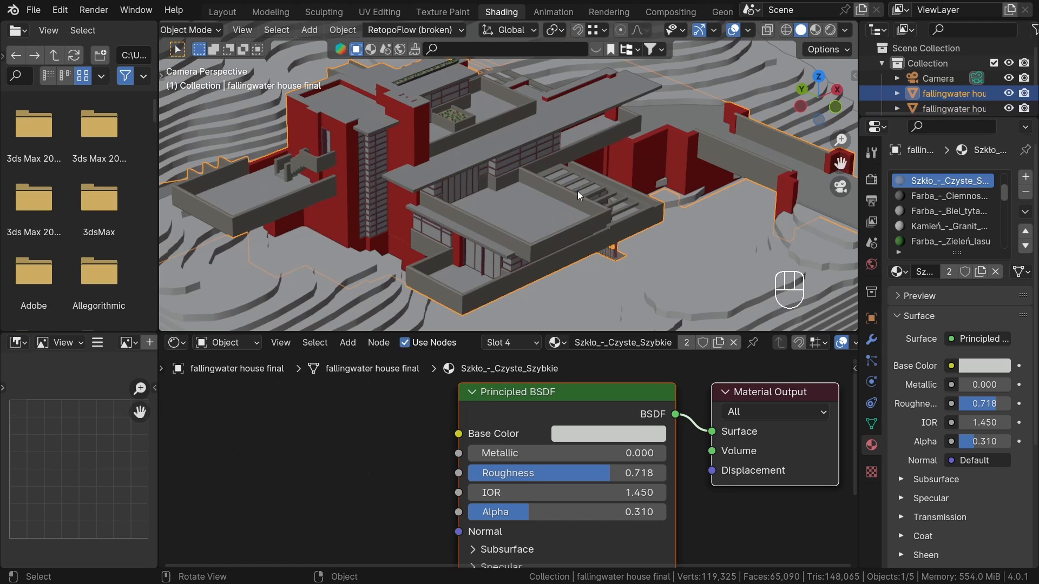
{"action": "left_click", "coordinate": [1026, 193]}
{"action": "left_click", "coordinate": [1026, 194]}
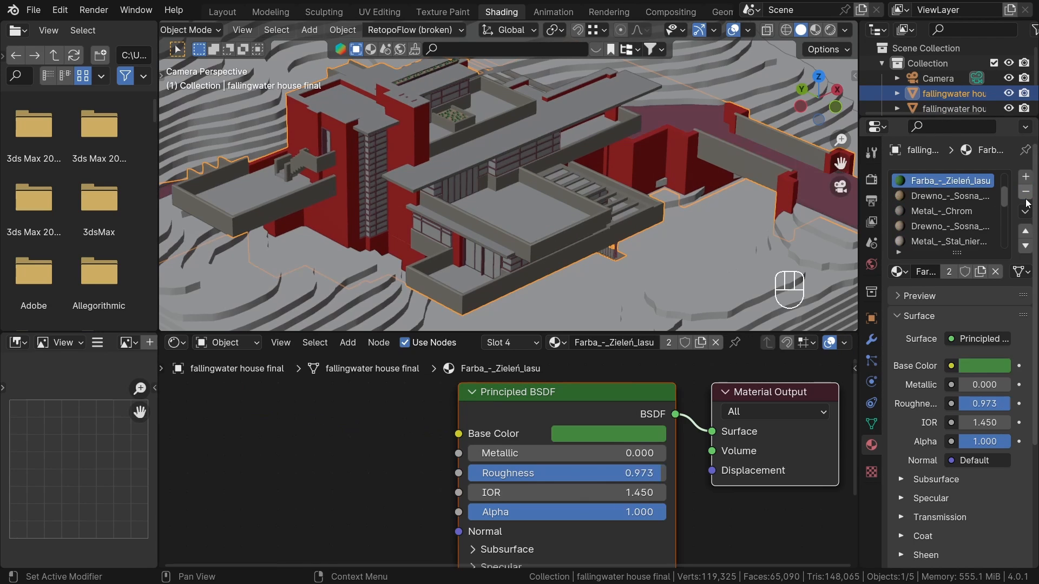
{"action": "left_click", "coordinate": [1025, 194]}
{"action": "left_click", "coordinate": [1026, 193]}
{"action": "left_click", "coordinate": [1026, 193]}
{"action": "left_click", "coordinate": [1026, 192]}
{"action": "left_click", "coordinate": [1026, 193]}
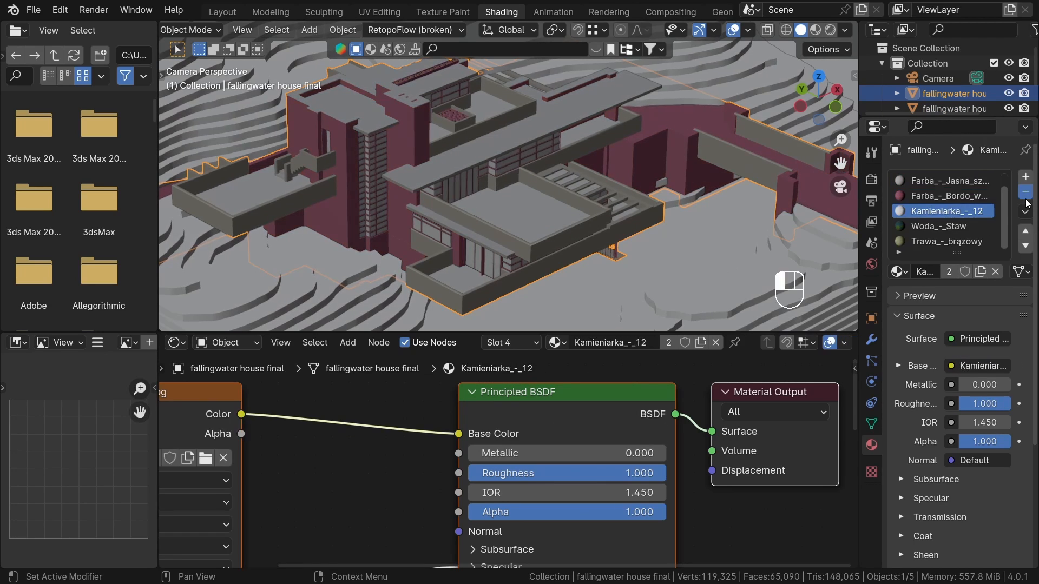
{"action": "left_click", "coordinate": [1025, 193]}
{"action": "left_click", "coordinate": [1026, 192]}
{"action": "left_click", "coordinate": [1025, 192]}
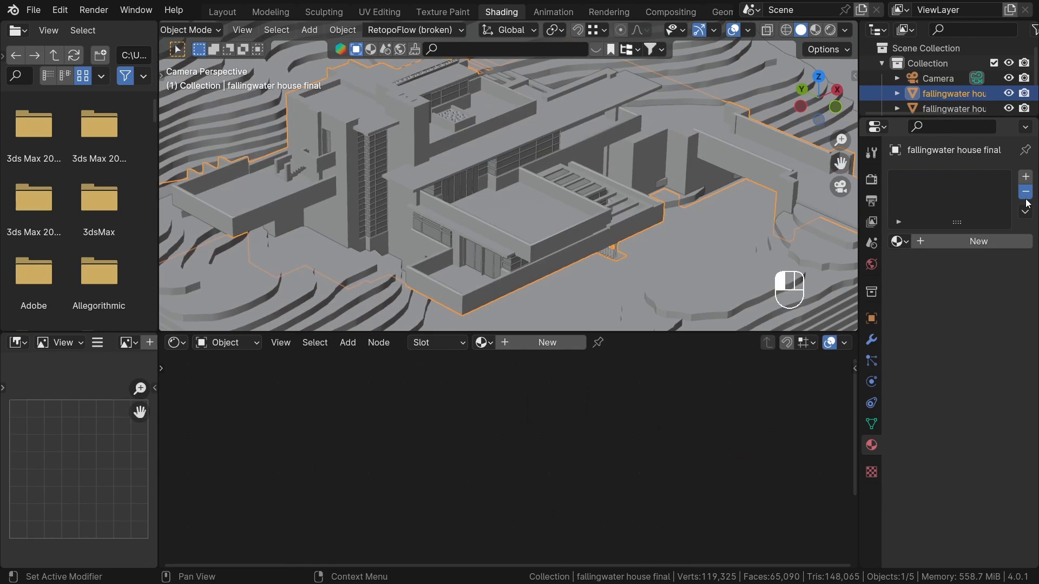
{"action": "left_click", "coordinate": [952, 241]}
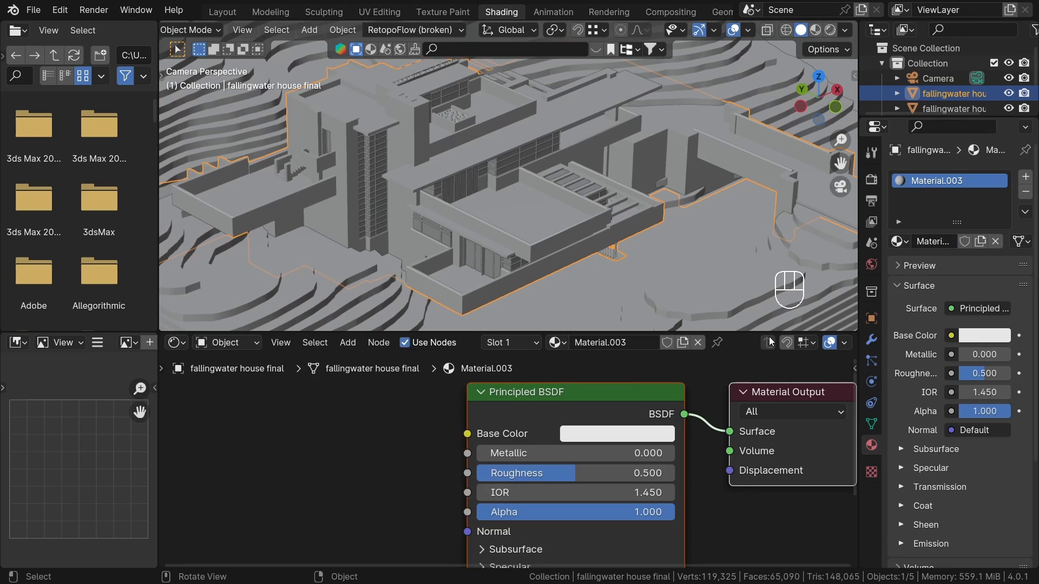
{"action": "left_click", "coordinate": [618, 435]}
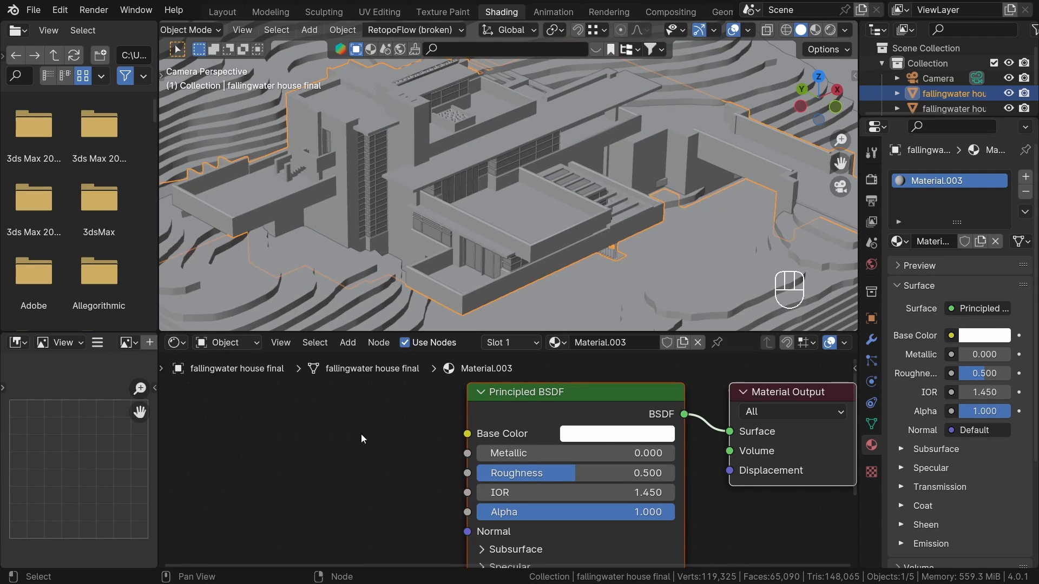
Step: Select the separated window glass object and set the Transmission weight of its Szkło_-_Czyste_Szybkie material to 1
{"action": "scroll", "coordinate": [404, 202], "scroll_direction": "up", "scroll_amount": 3}
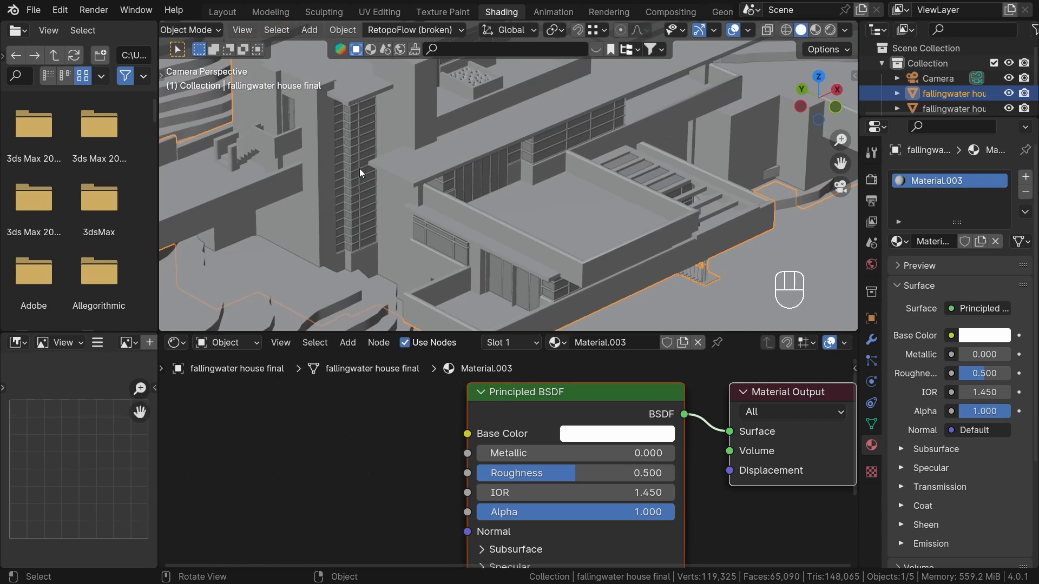
{"action": "scroll", "coordinate": [361, 165], "scroll_direction": "up", "scroll_amount": 3}
{"action": "left_click", "coordinate": [373, 161]}
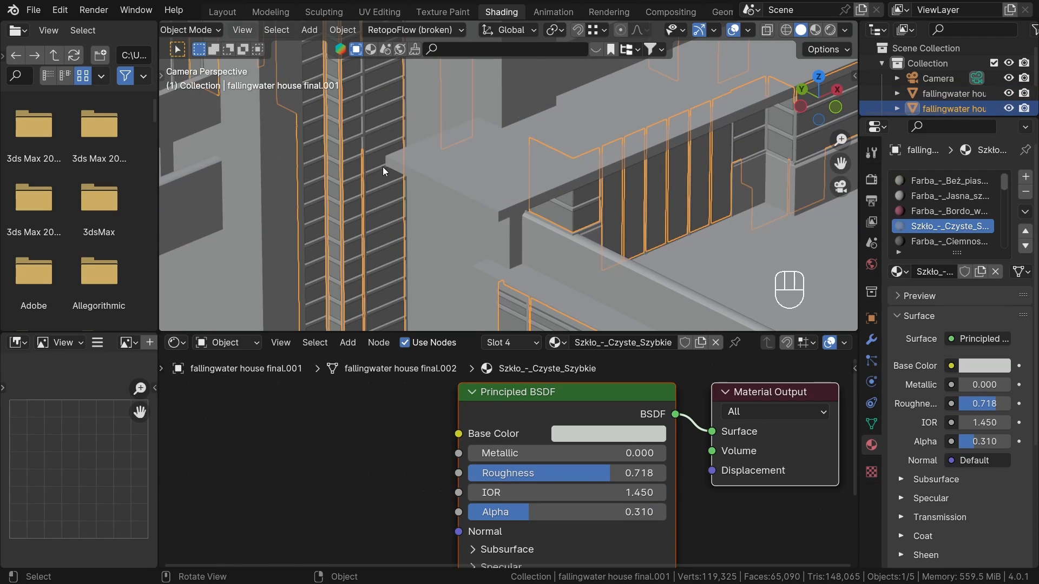
{"action": "scroll", "coordinate": [375, 159], "scroll_direction": "down", "scroll_amount": 4}
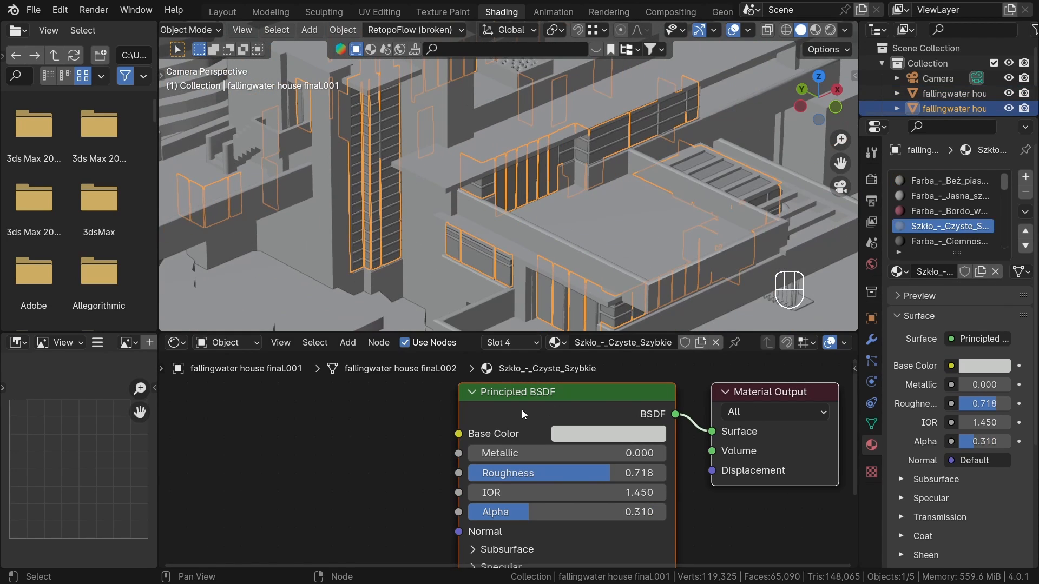
{"action": "scroll", "coordinate": [453, 403], "scroll_direction": "down", "scroll_amount": 3}
{"action": "left_click", "coordinate": [451, 404]}
{"action": "middle_click_drag", "start_coordinate": [622, 523], "coordinate": [611, 486]}
{"action": "scroll", "coordinate": [485, 491], "scroll_direction": "up", "scroll_amount": 1}
{"action": "scroll", "coordinate": [485, 491], "scroll_direction": "up", "scroll_amount": 1}
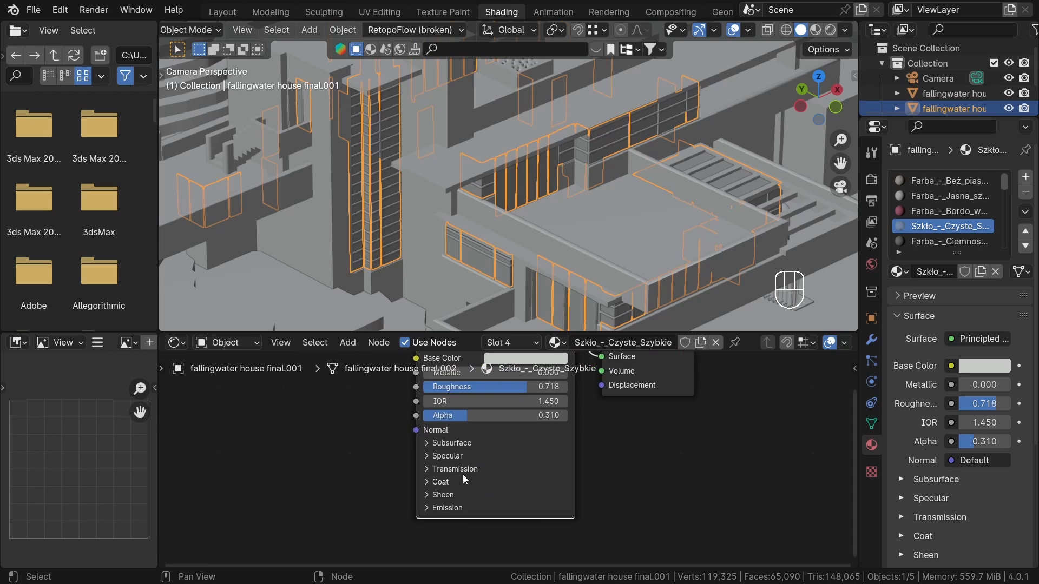
{"action": "left_click", "coordinate": [443, 495]}
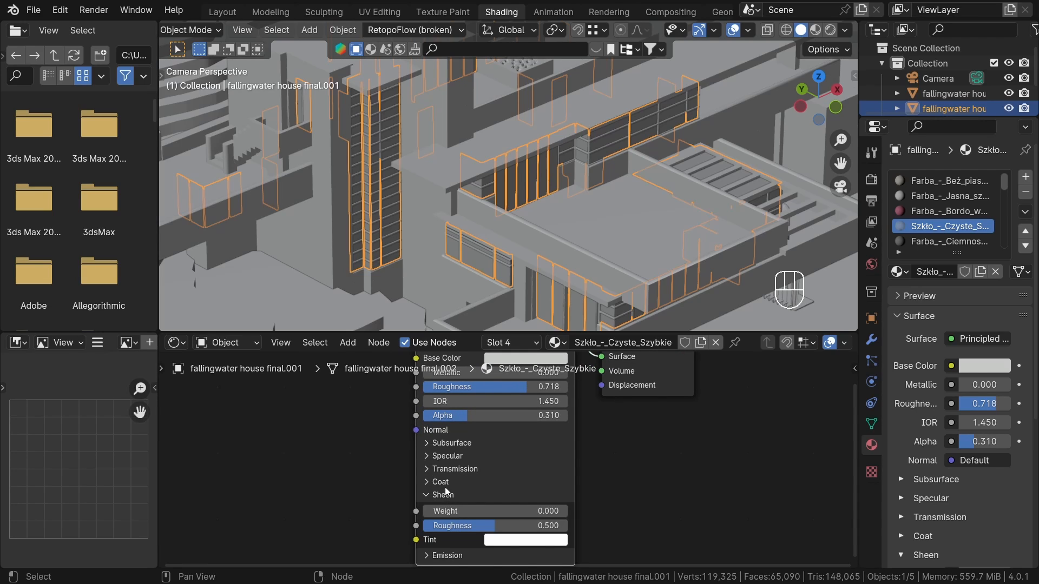
{"action": "left_click", "coordinate": [461, 469]}
{"action": "left_click", "coordinate": [487, 485]}
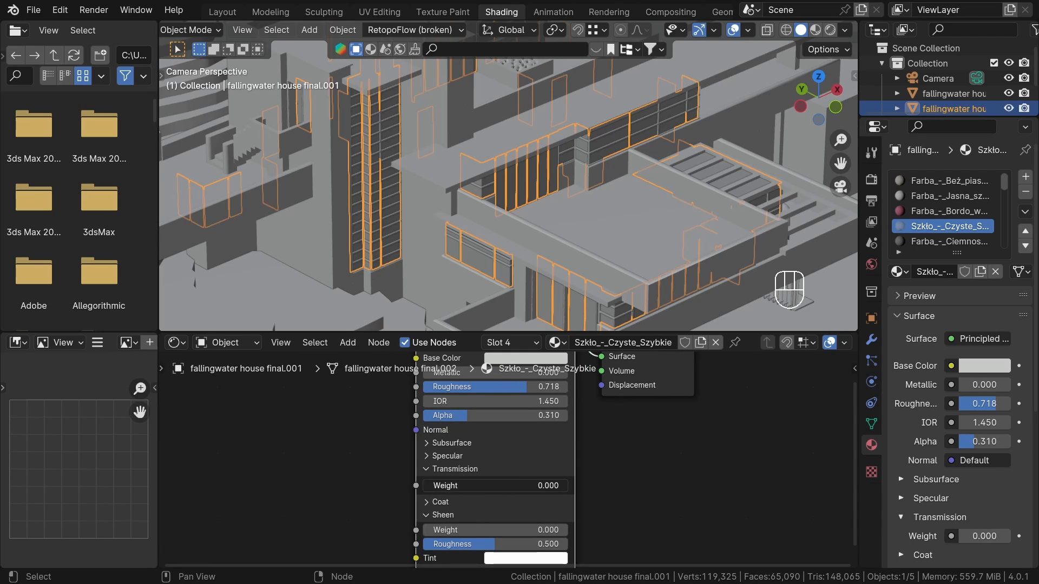
{"action": "type", "text": "1"}
{"action": "key", "text": "Return"}
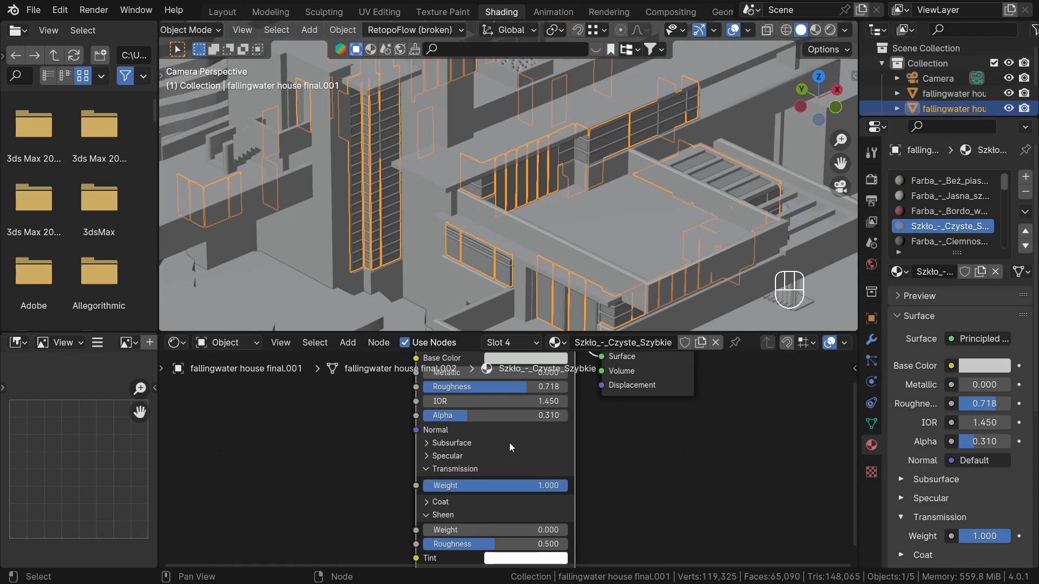
Step: Lower the glass material's roughness to about 0.089, preview it in rendered shading and collapse the expanded shader node sections
{"action": "scroll", "coordinate": [508, 442], "scroll_direction": "up", "scroll_amount": 1}
{"action": "left_click_drag", "start_coordinate": [528, 383], "coordinate": [430, 383]}
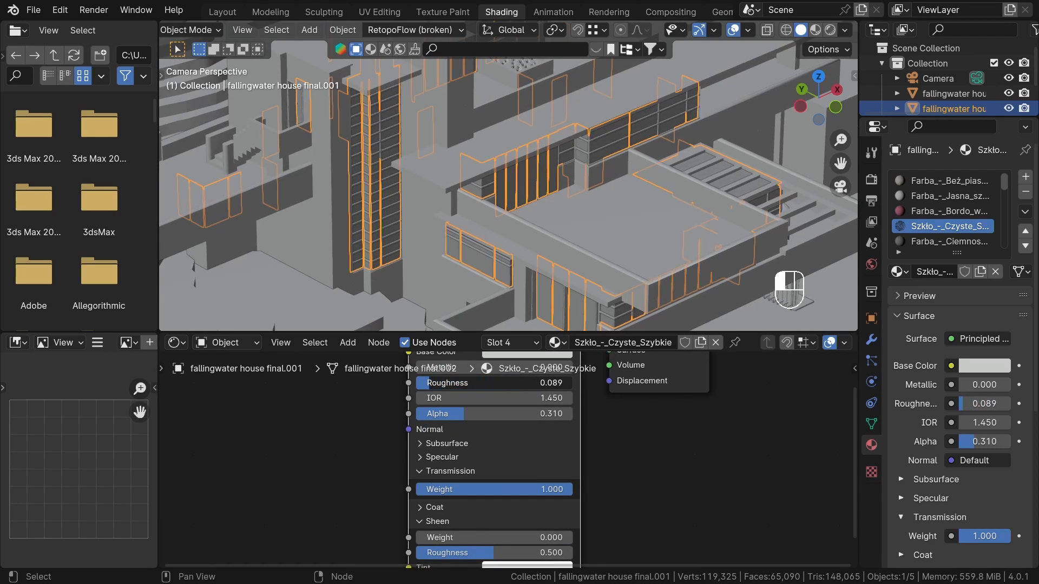
{"action": "scroll", "coordinate": [507, 243], "scroll_direction": "down", "scroll_amount": 2}
{"action": "key", "text": "z"}
{"action": "key", "text": "8"}
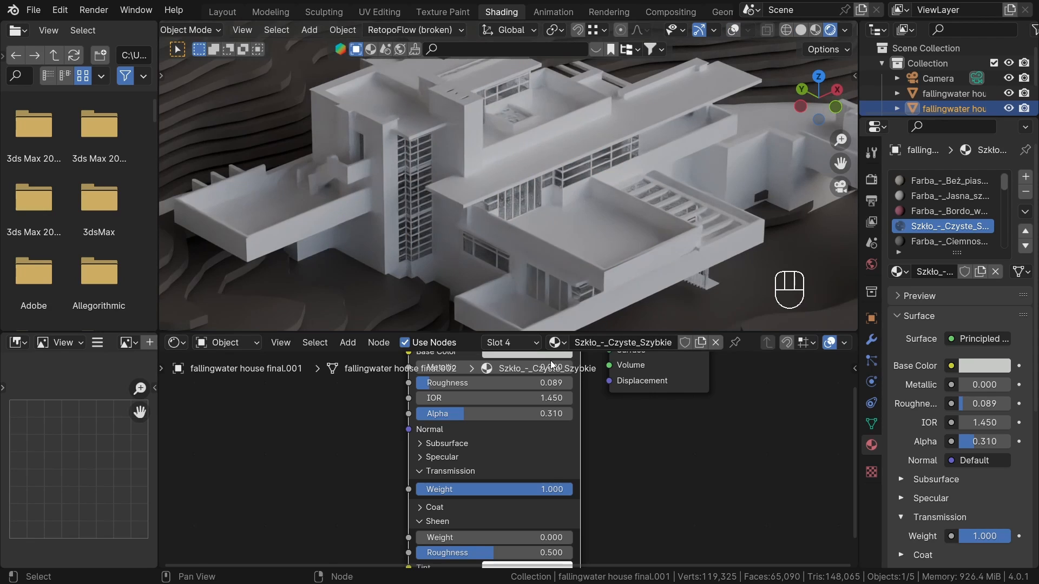
{"action": "middle_click_drag", "start_coordinate": [589, 445], "coordinate": [589, 503]}
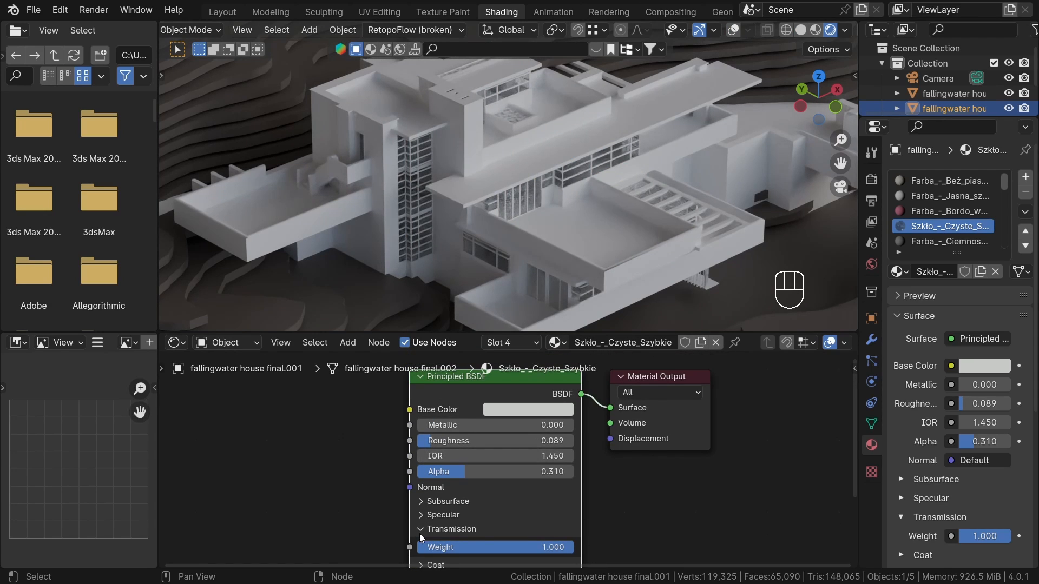
{"action": "left_click", "coordinate": [415, 529]}
{"action": "middle_click_drag", "start_coordinate": [436, 558], "coordinate": [423, 518]}
{"action": "left_click", "coordinate": [424, 518]}
{"action": "left_click", "coordinate": [423, 517]}
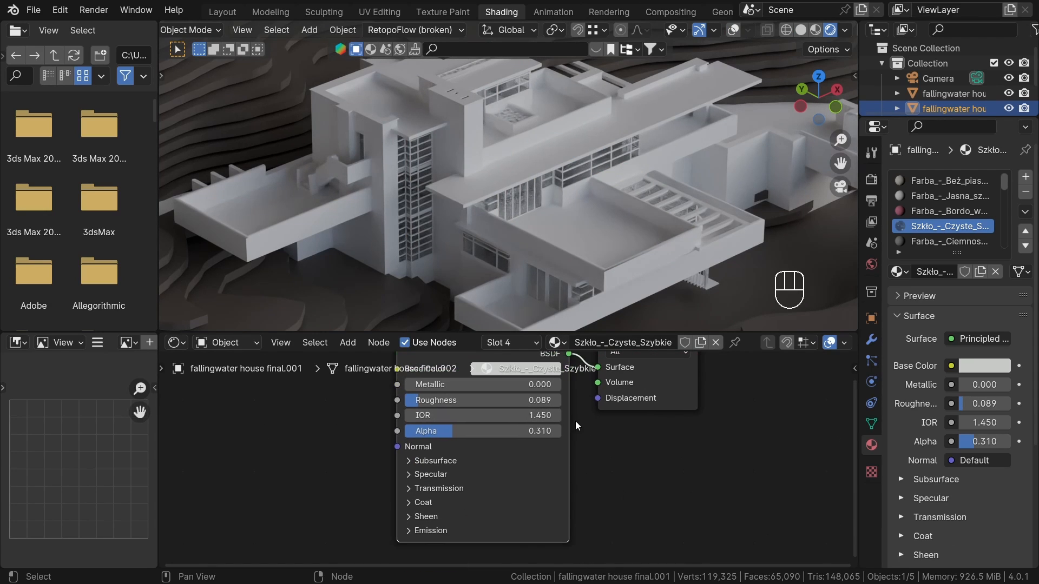
Step: Return the viewport to solid shading and place the 3D cursor on the open terrace beside the tall window tower
{"action": "middle_click_drag", "start_coordinate": [565, 319], "coordinate": [538, 194]}
{"action": "scroll", "coordinate": [538, 194], "scroll_direction": "down", "scroll_amount": 4}
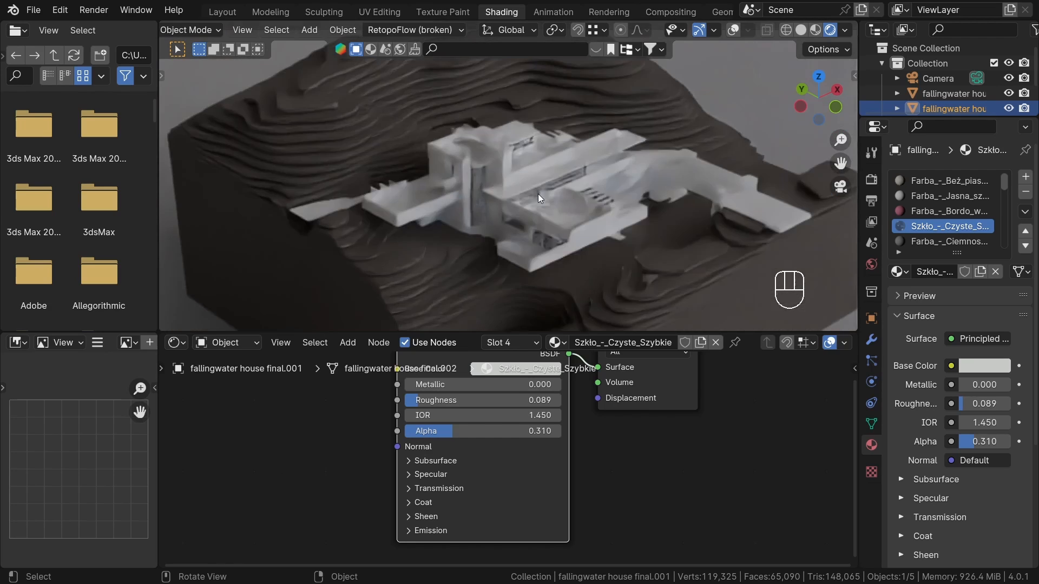
{"action": "scroll", "coordinate": [500, 190], "scroll_direction": "up", "scroll_amount": 4}
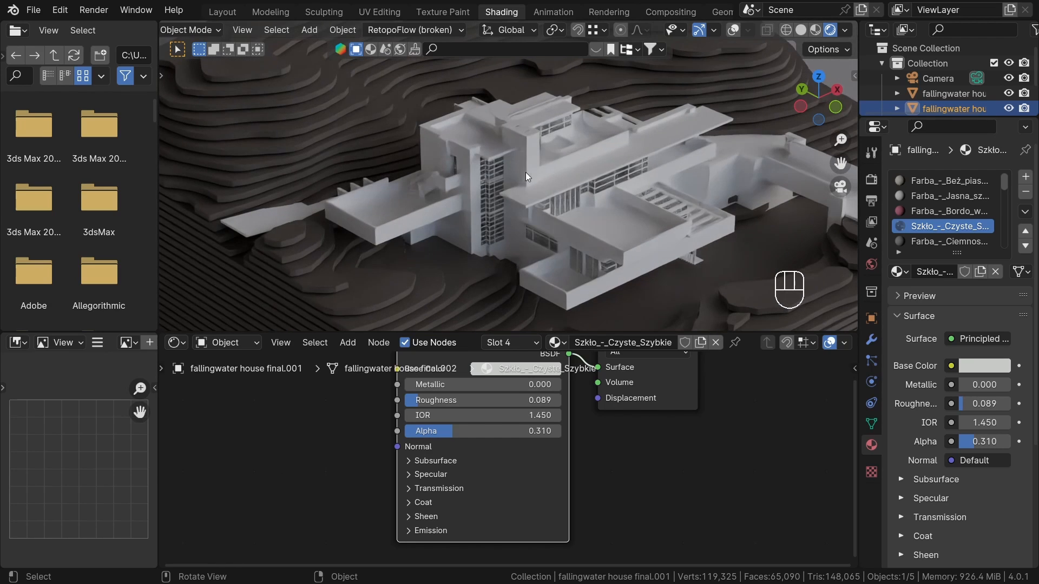
{"action": "scroll", "coordinate": [533, 174], "scroll_direction": "up", "scroll_amount": 2}
{"action": "scroll", "coordinate": [494, 195], "scroll_direction": "up", "scroll_amount": 2}
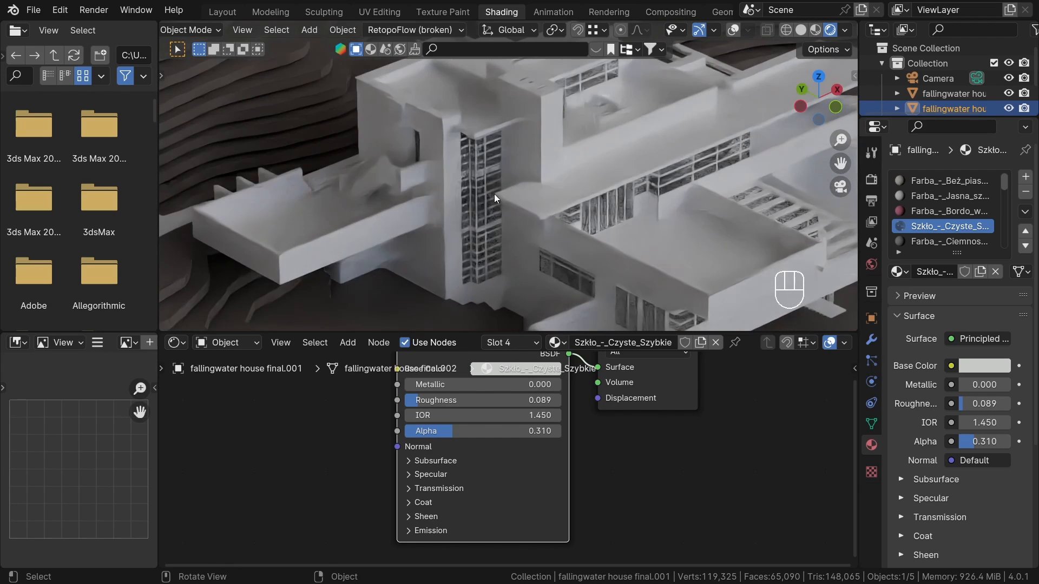
{"action": "key", "text": "z"}
{"action": "scroll", "coordinate": [443, 230], "scroll_direction": "up", "scroll_amount": 1}
{"action": "scroll", "coordinate": [416, 196], "scroll_direction": "up", "scroll_amount": 1}
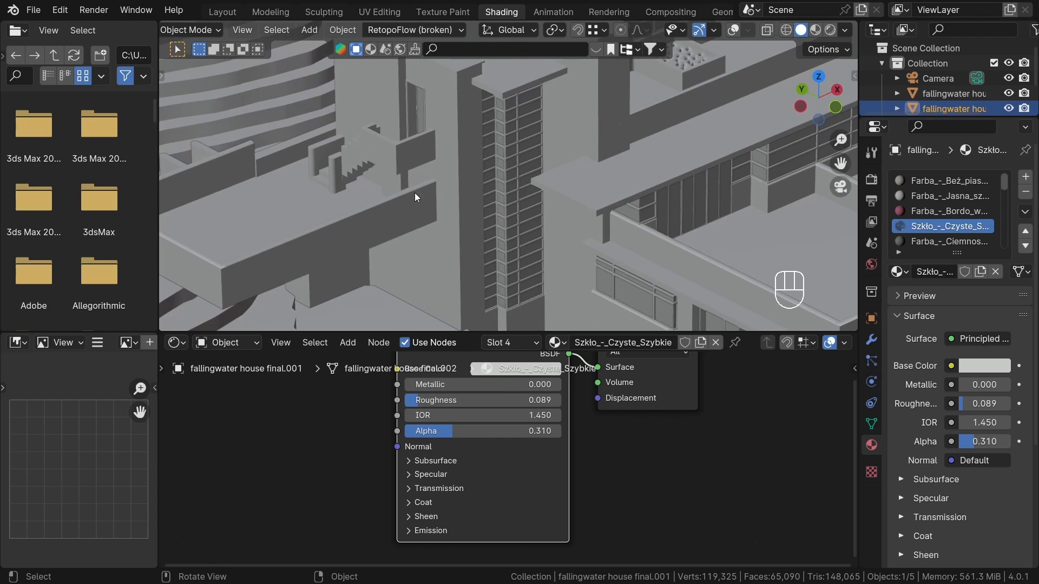
{"action": "key", "text": "g"}
{"action": "left_click", "coordinate": [314, 210], "text": "shift"}
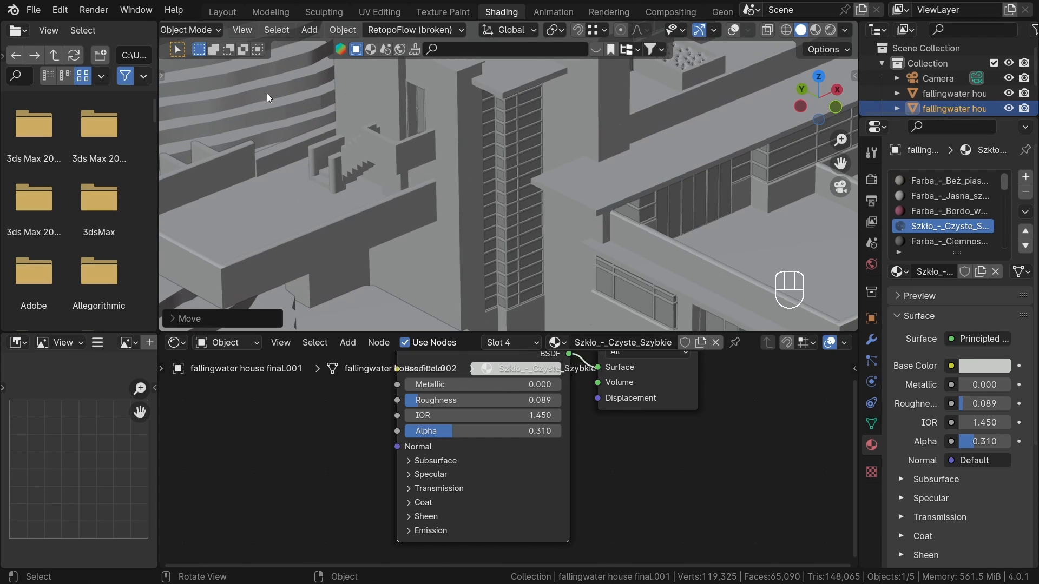
Step: Switch to the Layout workspace, deselect everything and add an area light at the 3D cursor
{"action": "left_click", "coordinate": [222, 12]}
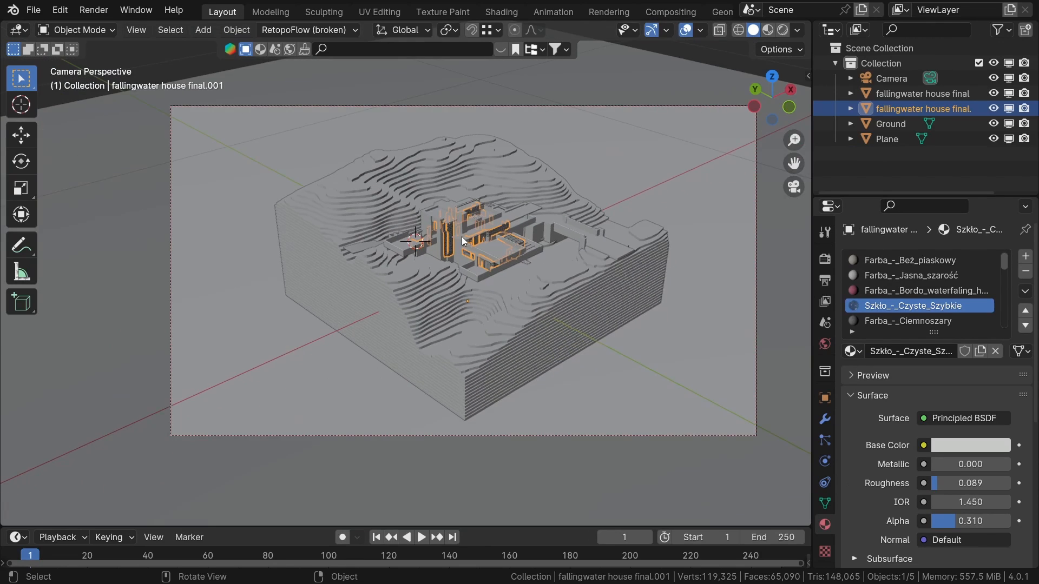
{"action": "middle_click_drag", "start_coordinate": [462, 237], "coordinate": [368, 244], "text": "shift"}
{"action": "scroll", "coordinate": [236, 201], "scroll_direction": "up", "scroll_amount": 1}
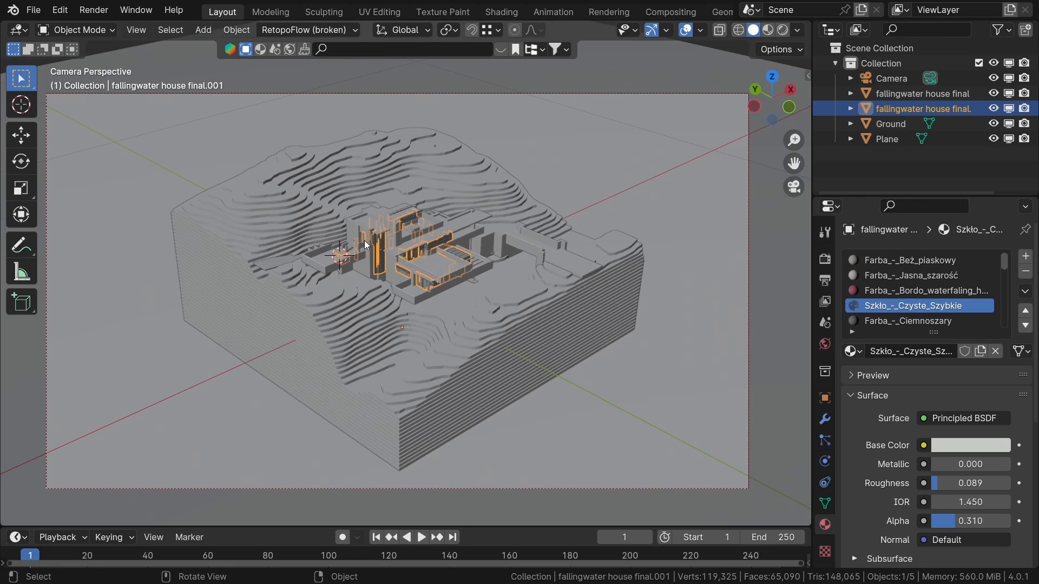
{"action": "scroll", "coordinate": [365, 240], "scroll_direction": "up", "scroll_amount": 3}
{"action": "key", "text": "alt+a"}
{"action": "scroll", "coordinate": [336, 199], "scroll_direction": "up", "scroll_amount": 3}
{"action": "key", "text": "shift+a"}
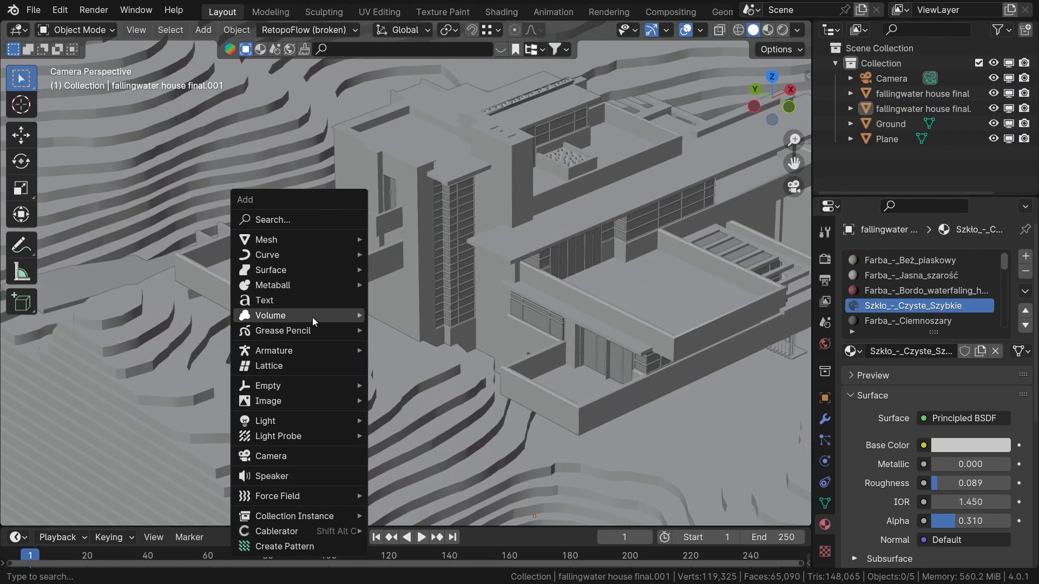
{"action": "mouse_move", "coordinate": [296, 417]}
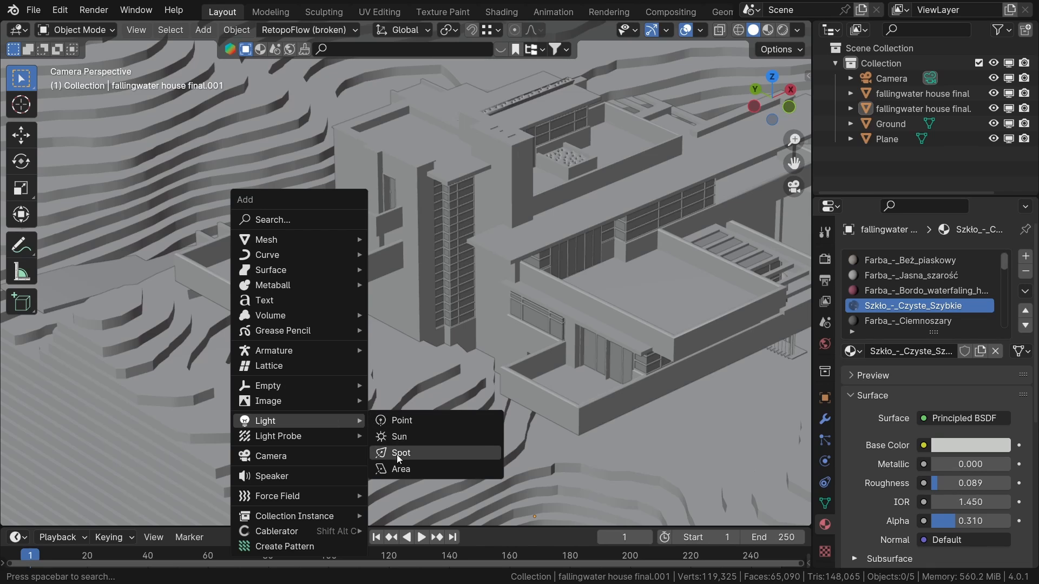
{"action": "left_click", "coordinate": [402, 472]}
Step: Raise the new area light along the Z axis and scale it down from its oversized footprint
{"action": "scroll", "coordinate": [334, 284], "scroll_direction": "up", "scroll_amount": 4}
{"action": "key", "text": "g"}
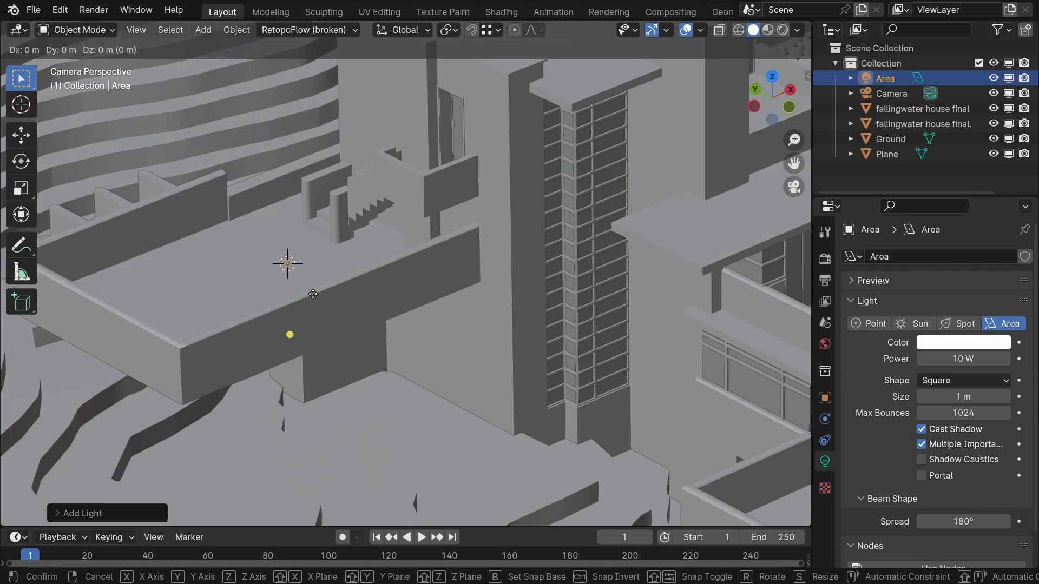
{"action": "key", "text": "z"}
{"action": "left_click", "coordinate": [293, 219]}
{"action": "scroll", "coordinate": [294, 219], "scroll_direction": "down", "scroll_amount": 6}
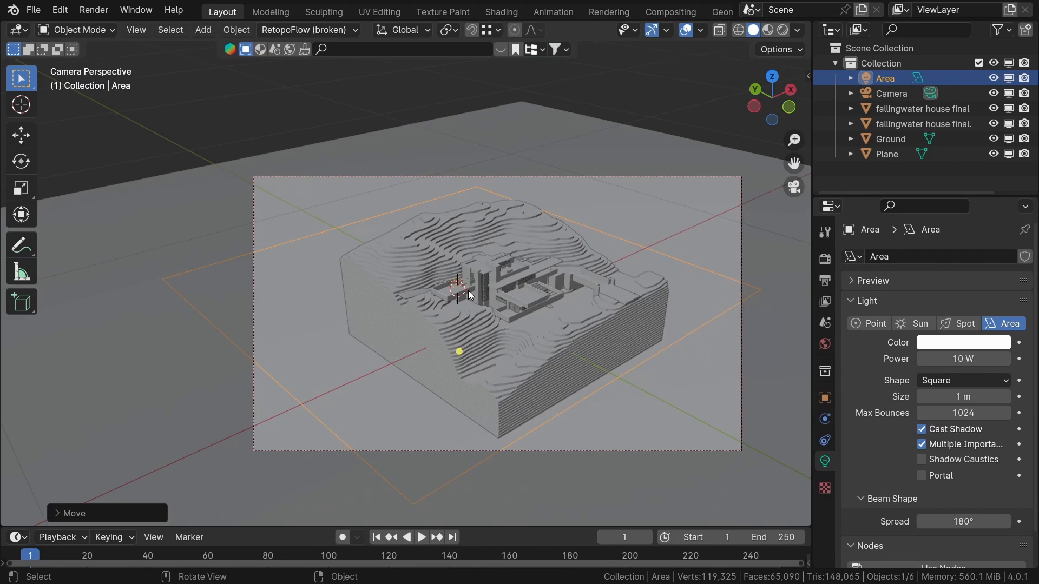
{"action": "scroll", "coordinate": [610, 300], "scroll_direction": "down", "scroll_amount": 1}
{"action": "scroll", "coordinate": [534, 300], "scroll_direction": "up", "scroll_amount": 3}
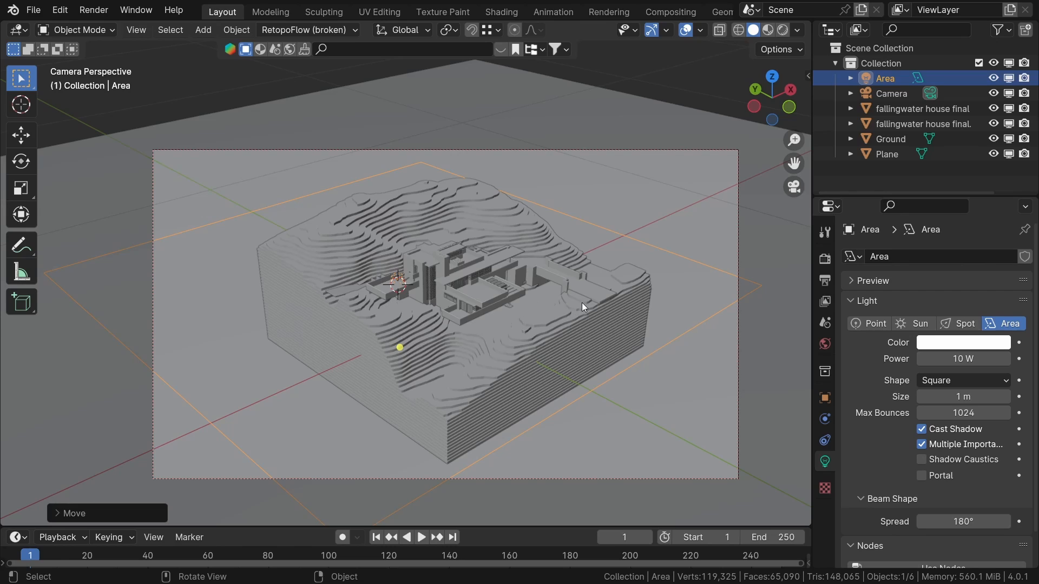
{"action": "key", "text": "s"}
{"action": "left_click", "coordinate": [651, 318]}
Step: Move the area light vertically again so it floats just above the terrace, and adjust its scale
{"action": "scroll", "coordinate": [536, 299], "scroll_direction": "up", "scroll_amount": 4}
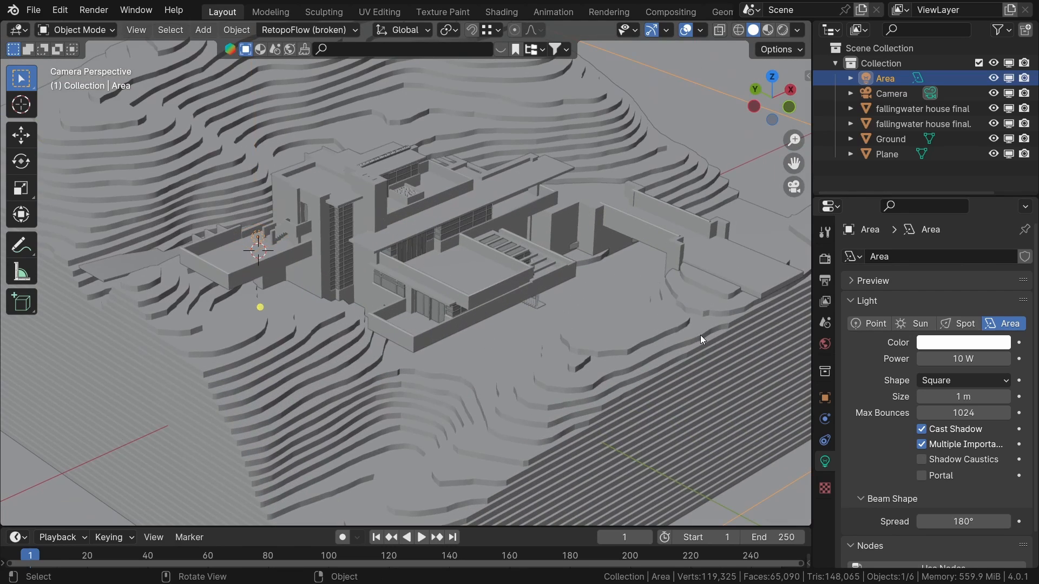
{"action": "scroll", "coordinate": [445, 306], "scroll_direction": "up", "scroll_amount": 2}
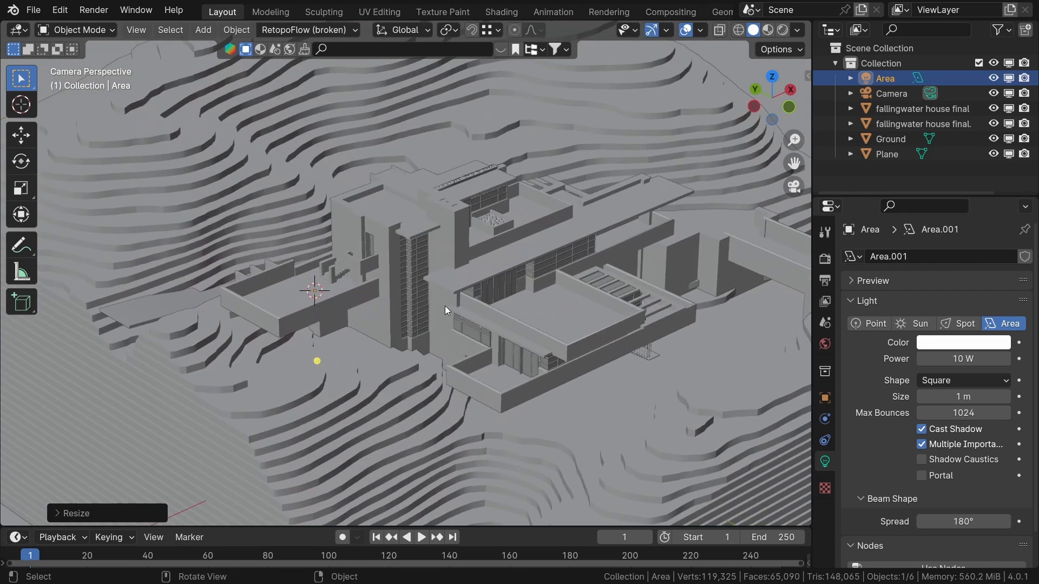
{"action": "key", "text": "g"}
{"action": "key", "text": "z"}
{"action": "left_click", "coordinate": [376, 287]}
{"action": "scroll", "coordinate": [375, 287], "scroll_direction": "up", "scroll_amount": 4}
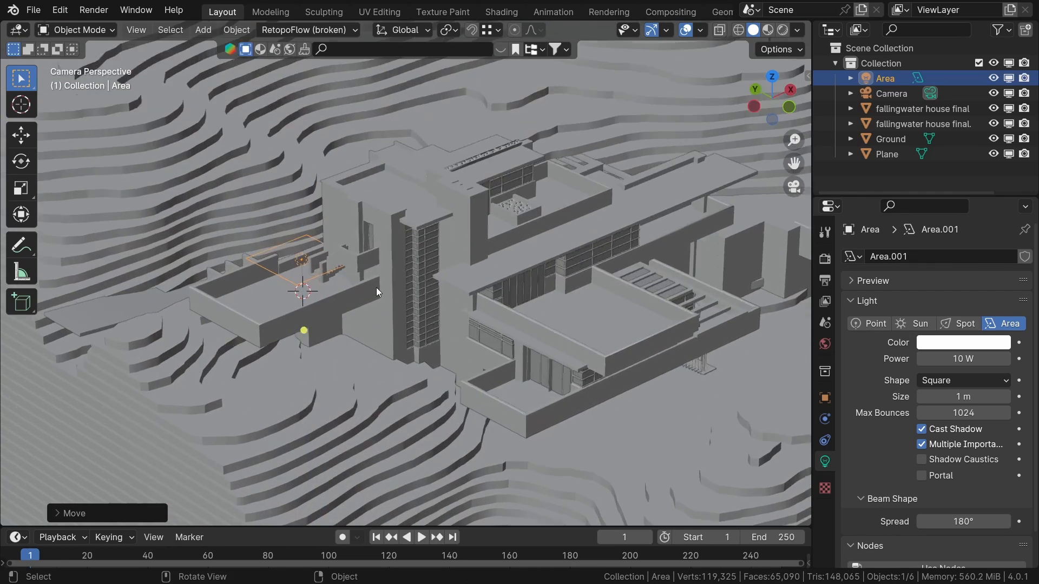
{"action": "key", "text": "s"}
{"action": "left_click", "coordinate": [419, 277]}
Step: Give the area light a warm pale yellow colour and reduce its power to 200 mW in rendered shading
{"action": "left_click", "coordinate": [963, 343]}
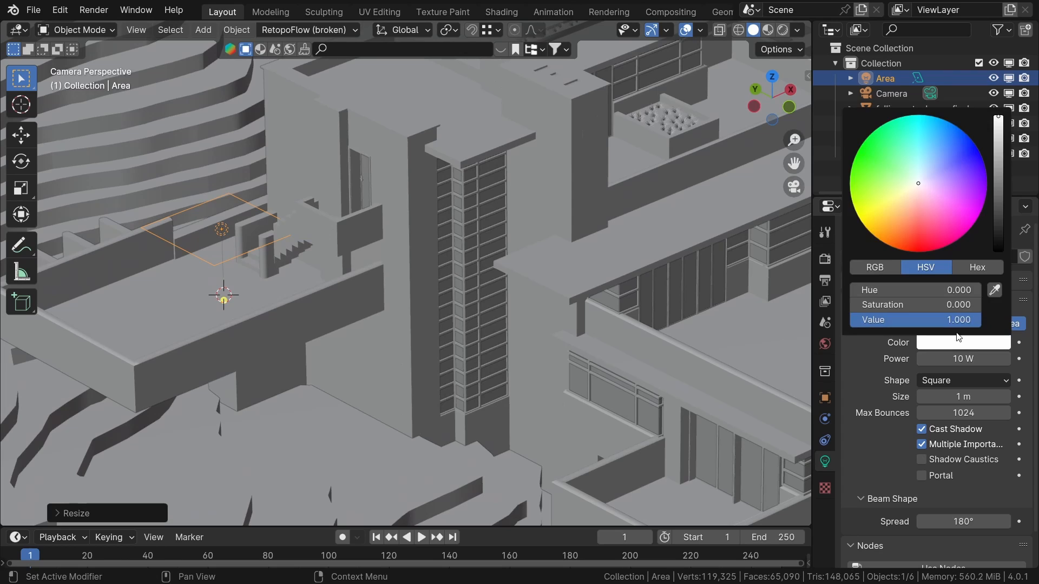
{"action": "left_click_drag", "start_coordinate": [910, 190], "coordinate": [907, 195]}
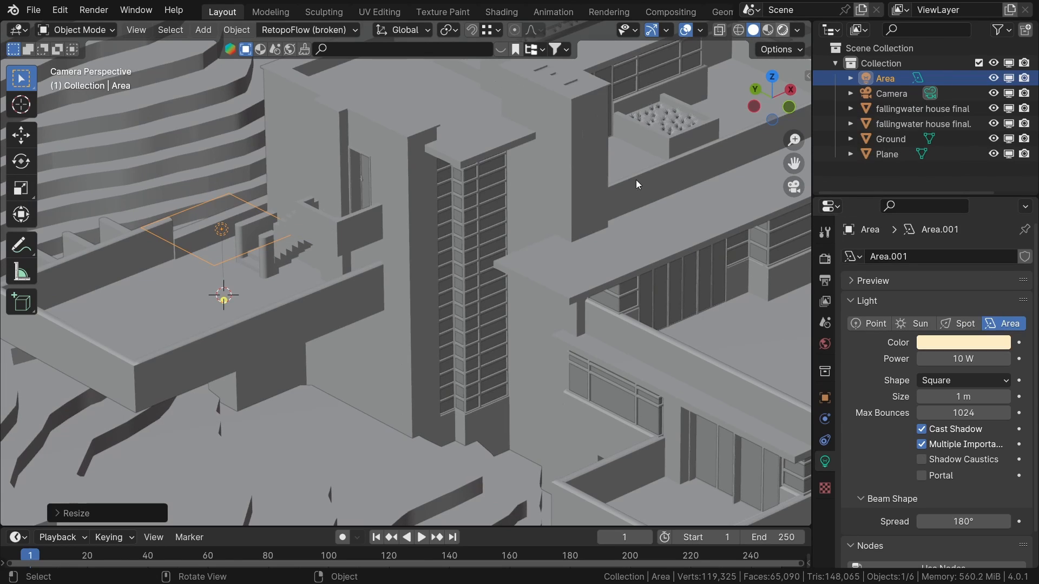
{"action": "scroll", "coordinate": [273, 232], "scroll_direction": "down", "scroll_amount": 3}
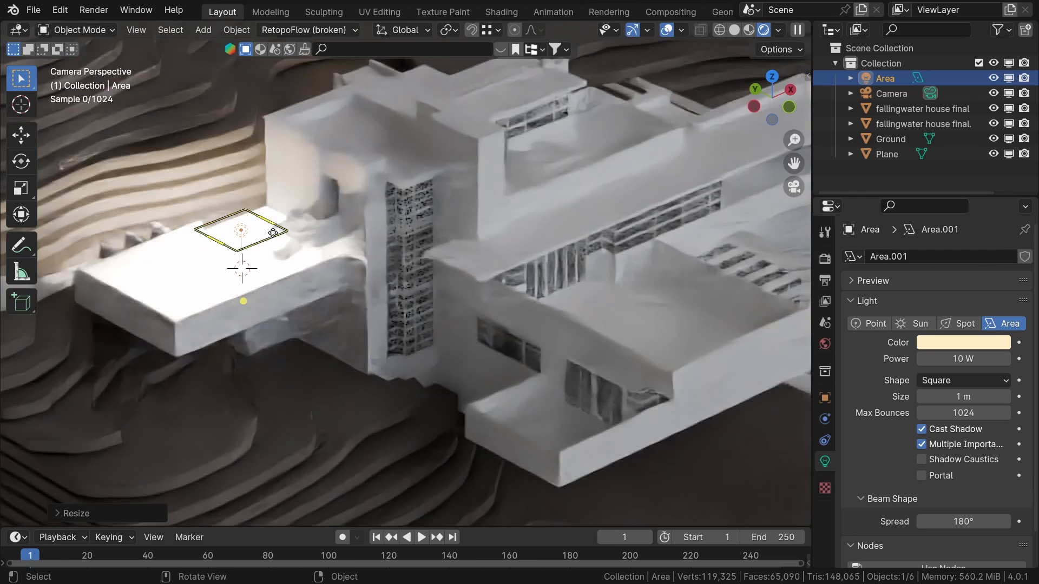
{"action": "left_click_drag", "start_coordinate": [963, 359], "coordinate": [887, 359]}
Step: Move the area light horizontally into the tall window tower and rescale it to fit inside
{"action": "scroll", "coordinate": [294, 293], "scroll_direction": "up", "scroll_amount": 3}
{"action": "key", "text": "g"}
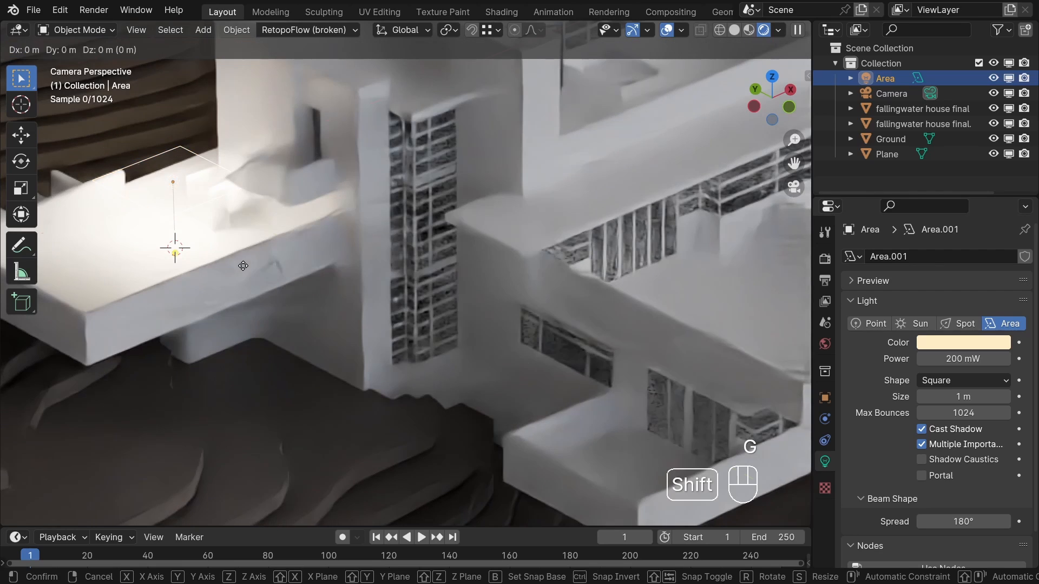
{"action": "key", "text": "shift+z"}
{"action": "left_click", "coordinate": [496, 226]}
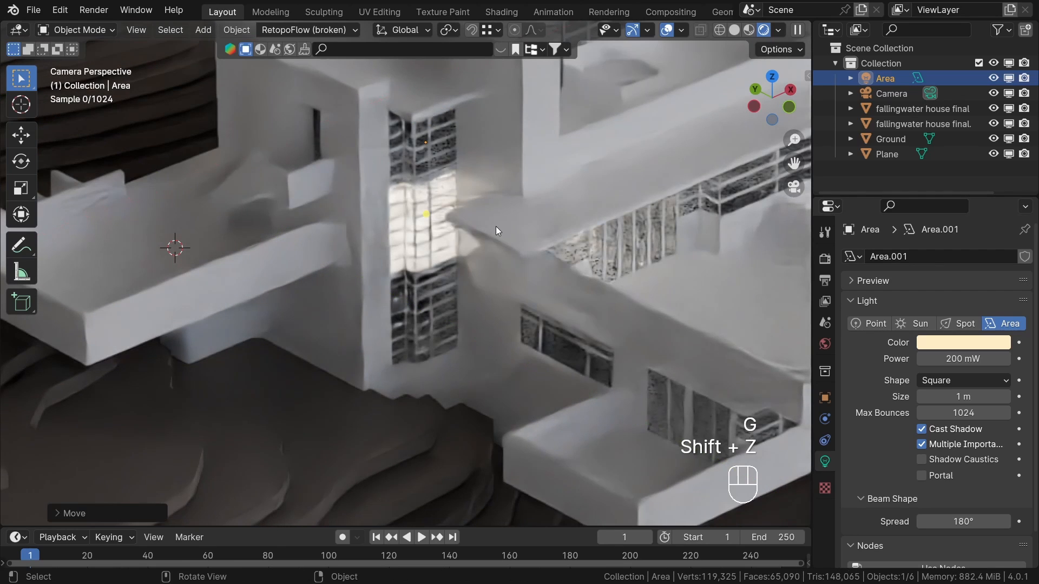
{"action": "scroll", "coordinate": [495, 226], "scroll_direction": "up", "scroll_amount": 5}
{"action": "key", "text": "s"}
{"action": "left_click", "coordinate": [561, 164]}
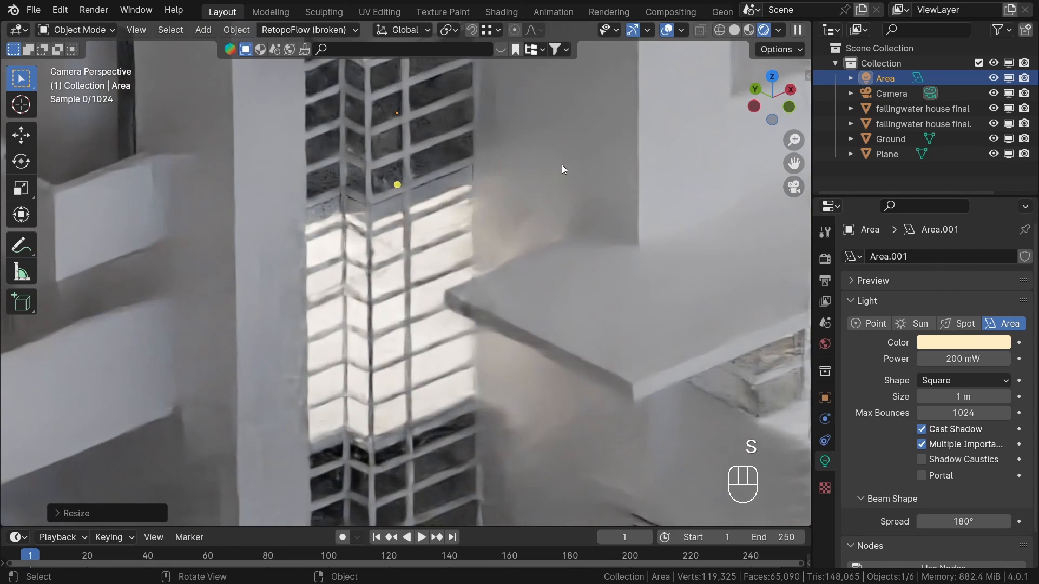
{"action": "scroll", "coordinate": [562, 164], "scroll_direction": "down", "scroll_amount": 4}
{"action": "scroll", "coordinate": [550, 261], "scroll_direction": "down", "scroll_amount": 1}
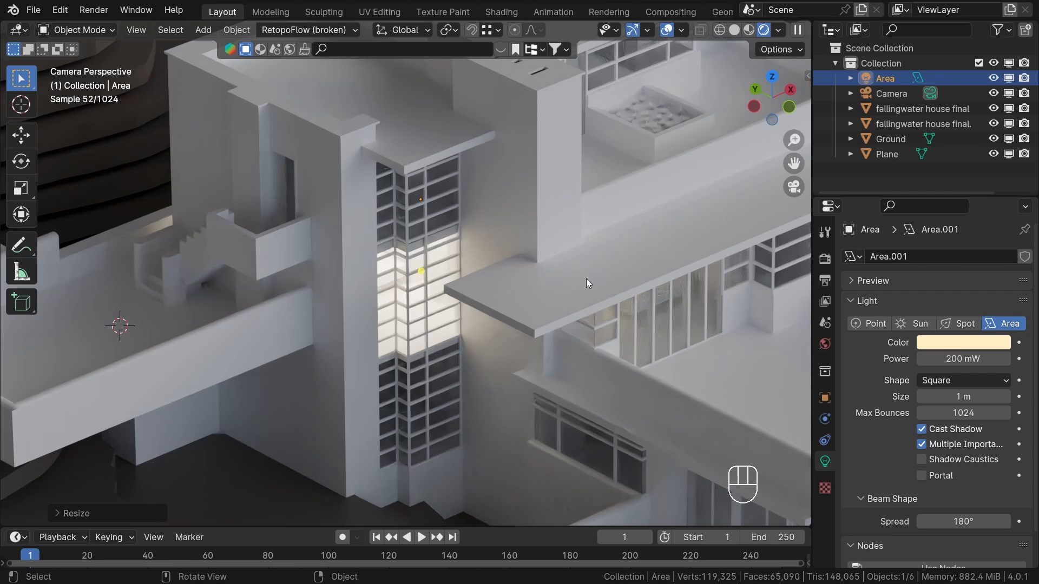
Step: Make a linked duplicate of the area light and place it higher up inside the tall window tower
{"action": "key", "text": "alt+d"}
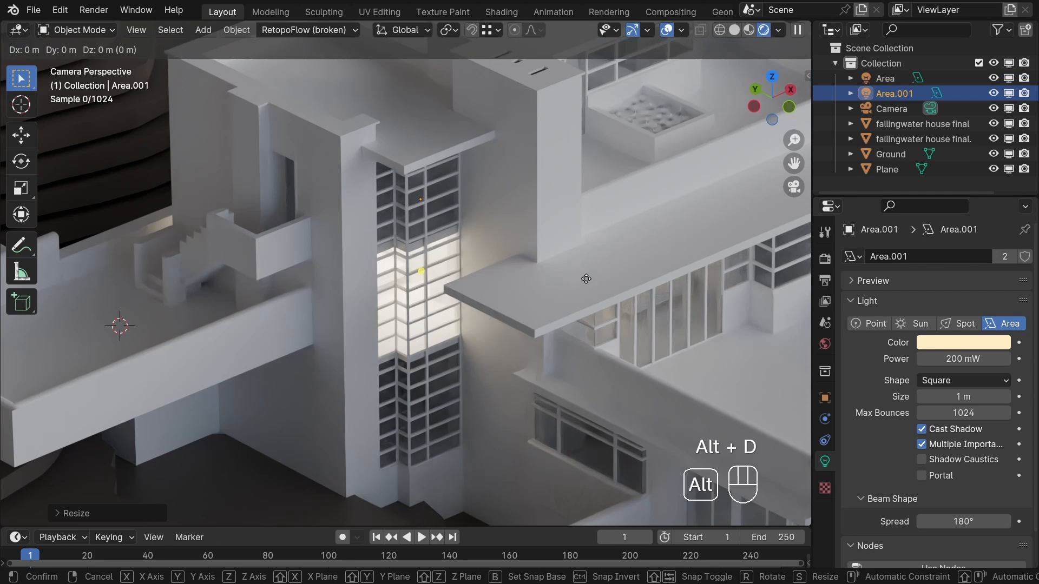
{"action": "left_click", "coordinate": [582, 217]}
Step: Try a saturated red colour on the linked area lights, and undo the colour change
{"action": "left_click", "coordinate": [970, 342]}
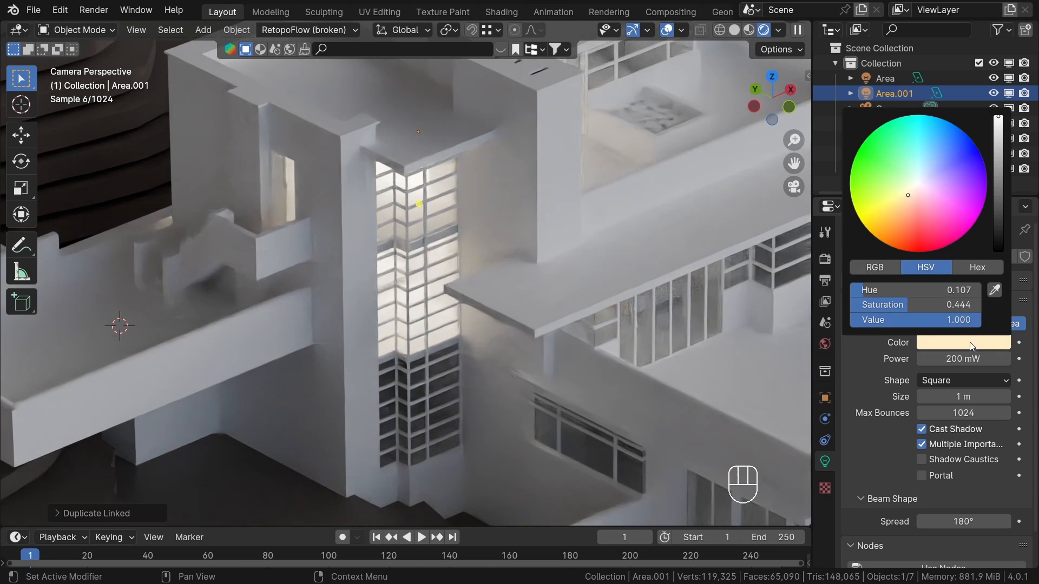
{"action": "left_click", "coordinate": [924, 247]}
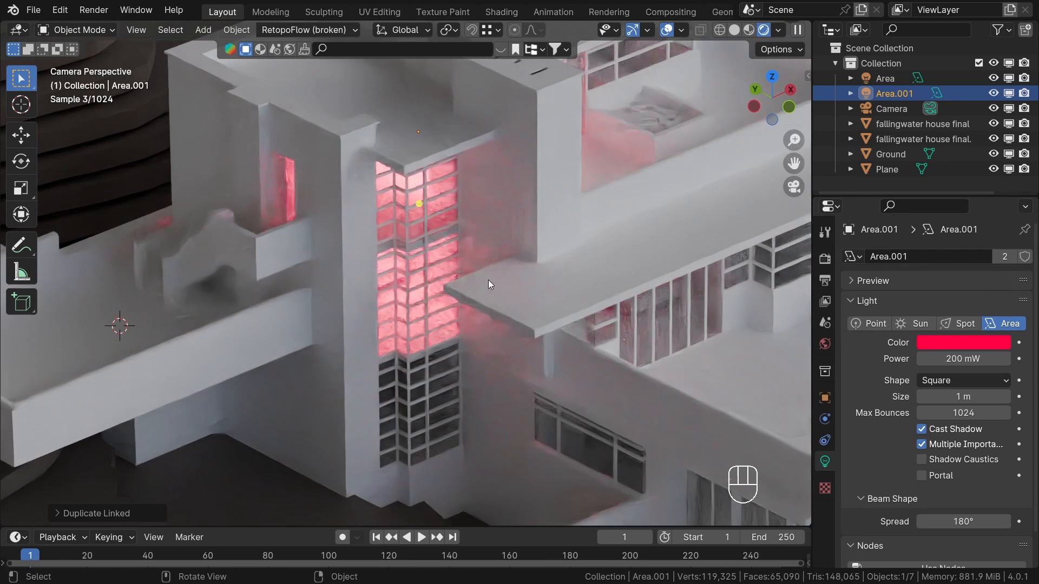
{"action": "key", "text": "ctrl+z"}
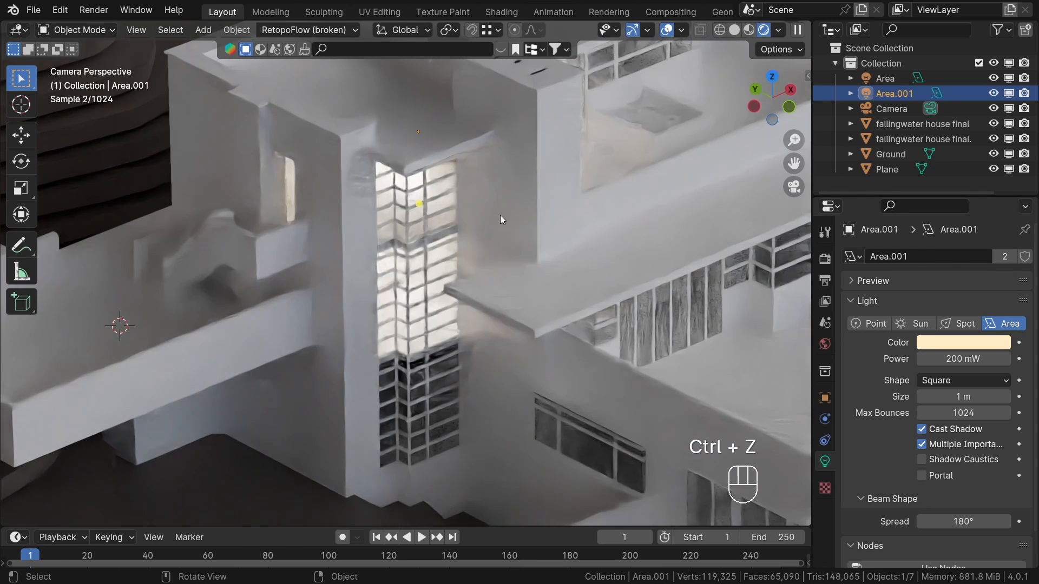
Step: In wireframe shading, make another linked duplicate of the tower light and move it down along Z to the tower's lower part
{"action": "key", "text": "z"}
{"action": "middle_click_drag", "start_coordinate": [467, 197], "coordinate": [460, 145], "text": "shift"}
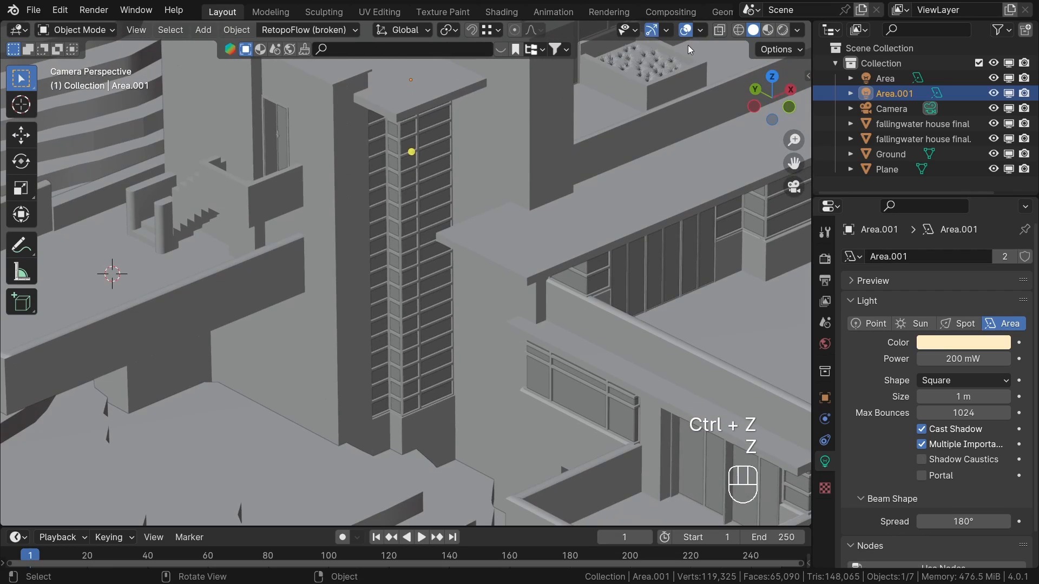
{"action": "key", "text": "z"}
{"action": "middle_click_drag", "start_coordinate": [457, 183], "coordinate": [447, 142], "text": "shift"}
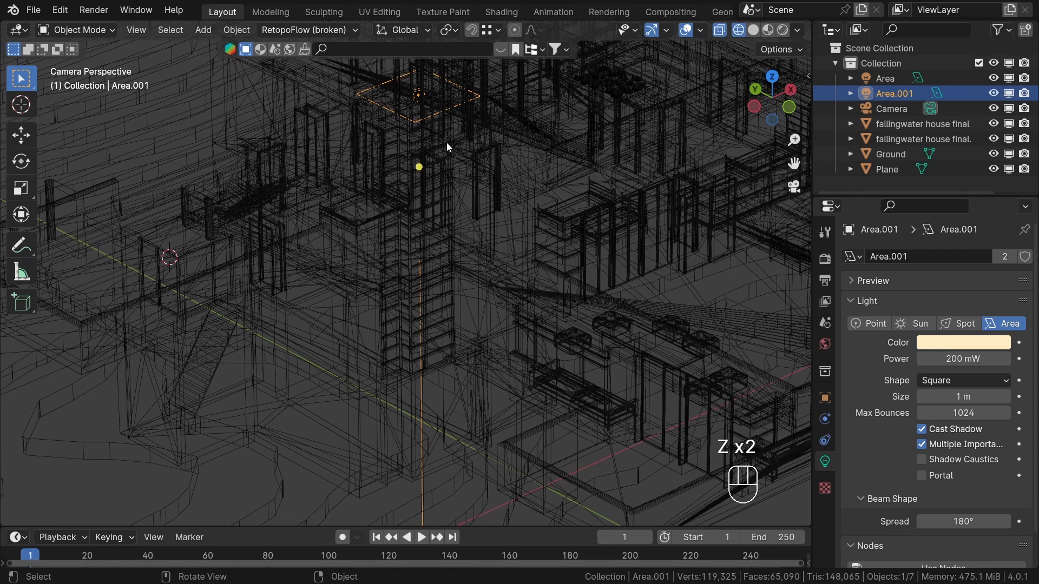
{"action": "key", "text": "alt+d"}
{"action": "key", "text": "z"}
{"action": "left_click", "coordinate": [468, 269]}
{"action": "key", "text": "z"}
Step: Move the lower tower light horizontally, locking Z, so it sits inside the window tower
{"action": "middle_click_drag", "start_coordinate": [473, 251], "coordinate": [469, 225]}
{"action": "scroll", "coordinate": [404, 272], "scroll_direction": "up", "scroll_amount": 1}
{"action": "scroll", "coordinate": [404, 272], "scroll_direction": "up", "scroll_amount": 5}
{"action": "key", "text": "z"}
{"action": "key", "text": "g"}
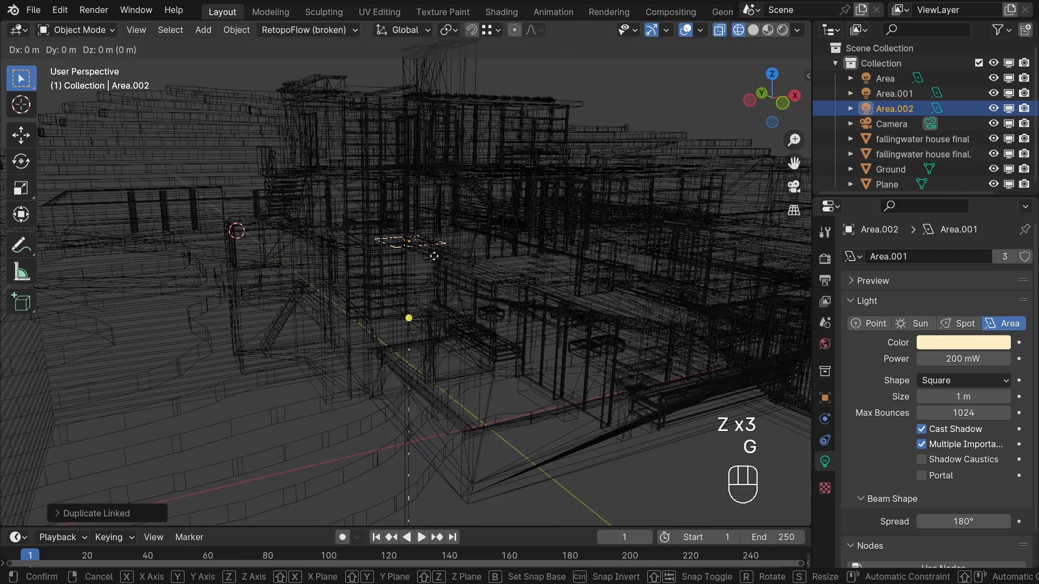
{"action": "key", "text": "shift+z"}
{"action": "left_click", "coordinate": [412, 265]}
Step: Return to solid shading and adjust the lower tower light's height along the Z axis
{"action": "key", "text": "z"}
{"action": "mouse_move", "coordinate": [444, 267]}
{"action": "middle_mouse_down"}
{"action": "mouse_move", "coordinate": [475, 294]}
{"action": "mouse_move", "coordinate": [477, 311]}
{"action": "middle_mouse_up"}
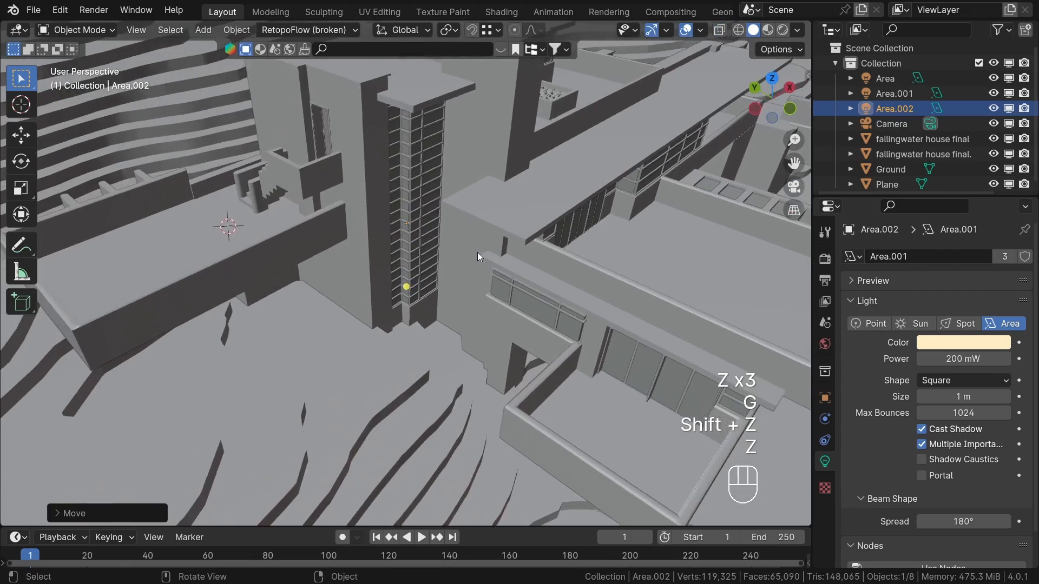
{"action": "scroll", "coordinate": [477, 252], "scroll_direction": "up", "scroll_amount": 3}
{"action": "key", "text": "g"}
{"action": "key", "text": "z"}
{"action": "left_click", "coordinate": [491, 248]}
Step: Make a linked duplicate of the area light and snap it to the 3D cursor placed on the large terrace floor
{"action": "middle_click_drag", "start_coordinate": [492, 248], "coordinate": [422, 293]}
{"action": "key", "text": "alt+d"}
{"action": "left_click", "coordinate": [385, 273]}
{"action": "right_click", "coordinate": [429, 323], "text": "shift"}
{"action": "key", "text": "shift+s"}
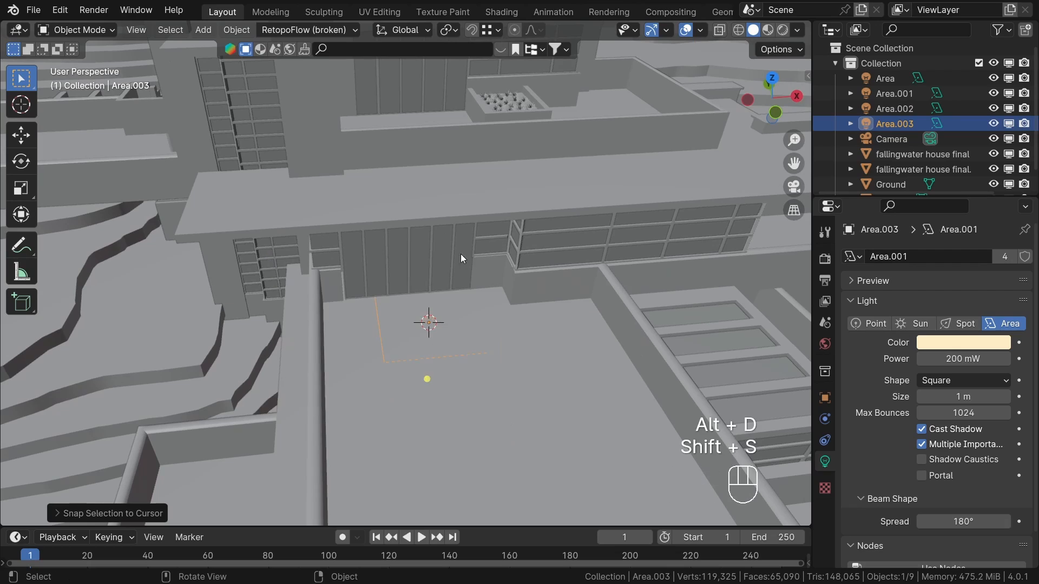
Step: Raise the terrace light copy along the Z axis from the floor to the overhanging roof's height
{"action": "middle_click_drag", "start_coordinate": [487, 284], "coordinate": [602, 248]}
{"action": "key", "text": "g"}
{"action": "key", "text": "z"}
{"action": "left_click", "coordinate": [516, 239]}
{"action": "key", "text": "g"}
{"action": "key", "text": "z"}
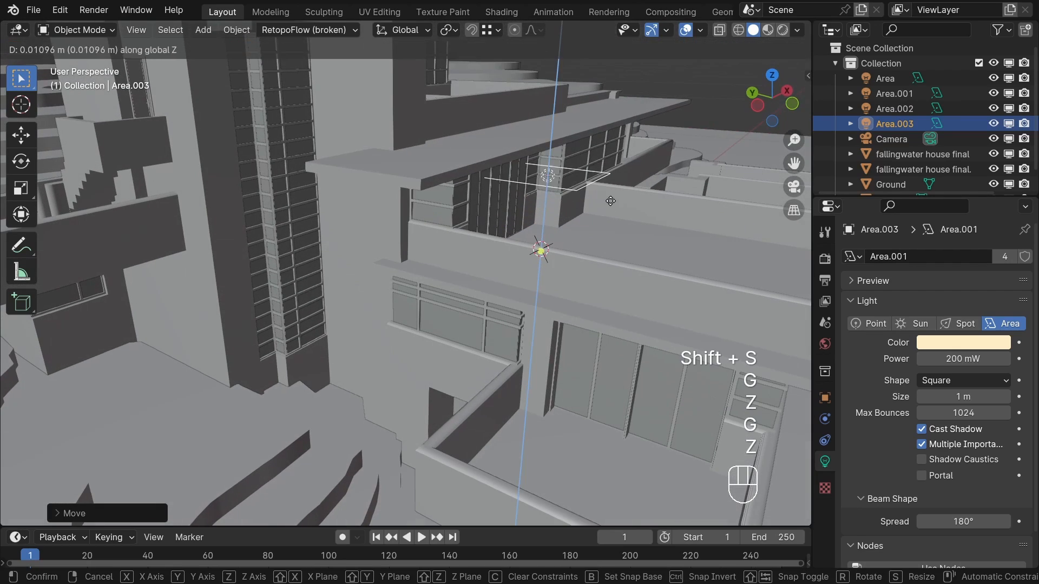
{"action": "left_click", "coordinate": [609, 193]}
Step: Move the light copy horizontally, locking Z, into the room behind the terrace's tall windows
{"action": "middle_click_drag", "start_coordinate": [608, 193], "coordinate": [561, 220]}
{"action": "key", "text": "g"}
{"action": "key", "text": "shift+z"}
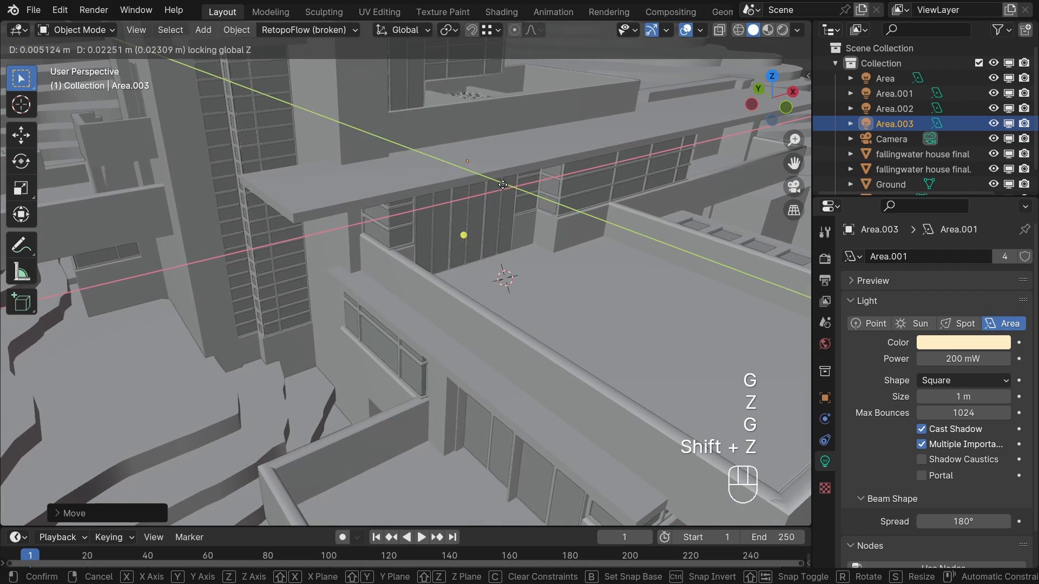
{"action": "left_click", "coordinate": [518, 195]}
Step: Make a linked duplicate of this light along the X axis, behind the neighbouring gridded windows
{"action": "middle_click_drag", "start_coordinate": [518, 194], "coordinate": [437, 242]}
{"action": "key", "text": "alt+d"}
{"action": "key", "text": "x"}
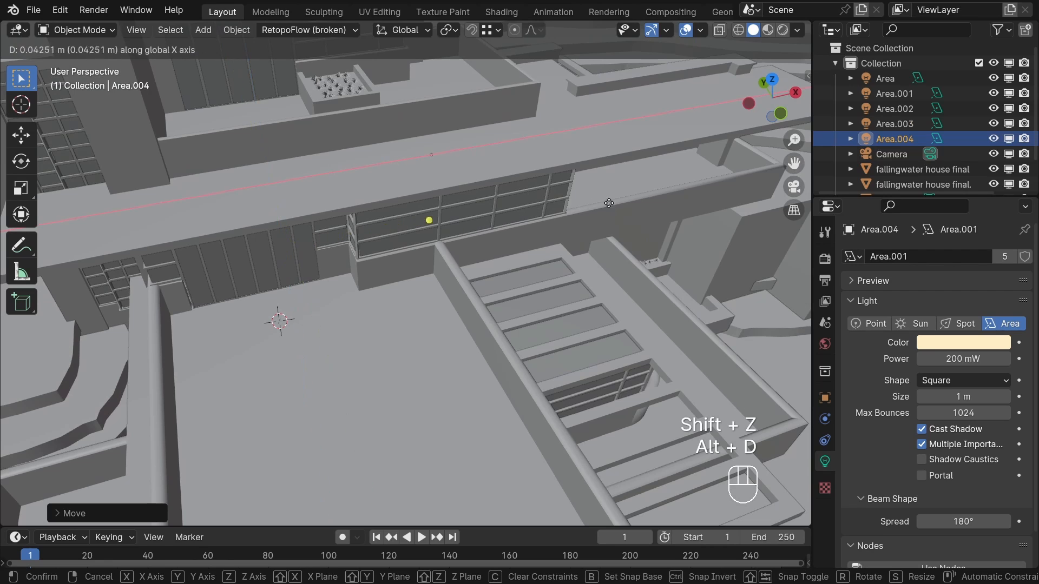
{"action": "left_click", "coordinate": [614, 200]}
Step: Make a linked duplicate of the light down along Z for the floor below, and fine-tune its height in rendered shading
{"action": "middle_click_drag", "start_coordinate": [615, 200], "coordinate": [479, 230]}
{"action": "key", "text": "alt+d"}
{"action": "key", "text": "z"}
{"action": "left_click", "coordinate": [485, 281]}
{"action": "key", "text": "z"}
{"action": "left_click", "coordinate": [500, 154]}
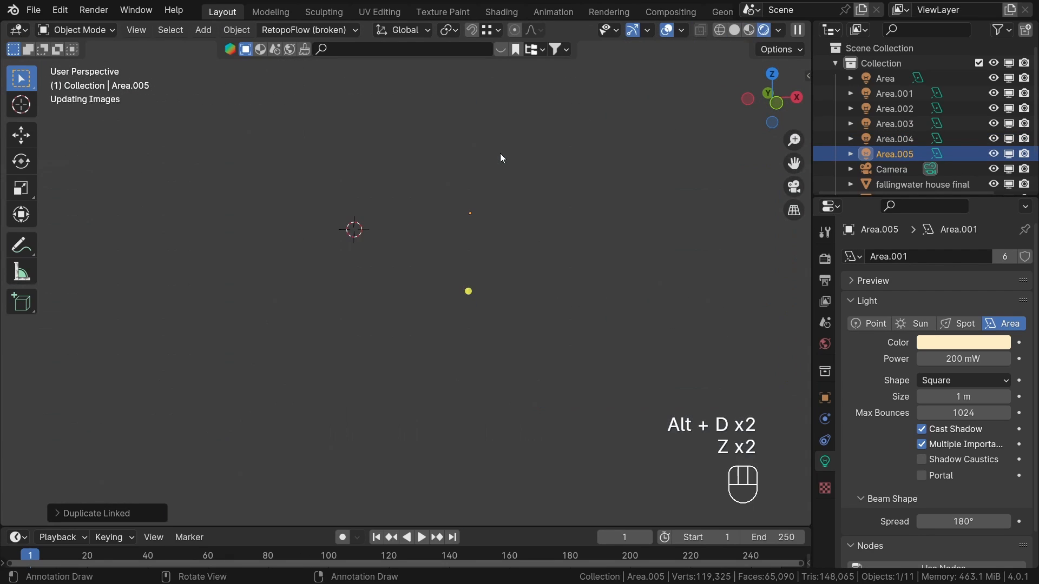
{"action": "middle_click_drag", "start_coordinate": [508, 189], "coordinate": [532, 176]}
{"action": "scroll", "coordinate": [532, 177], "scroll_direction": "up", "scroll_amount": 3}
{"action": "key", "text": "g"}
{"action": "key", "text": "z"}
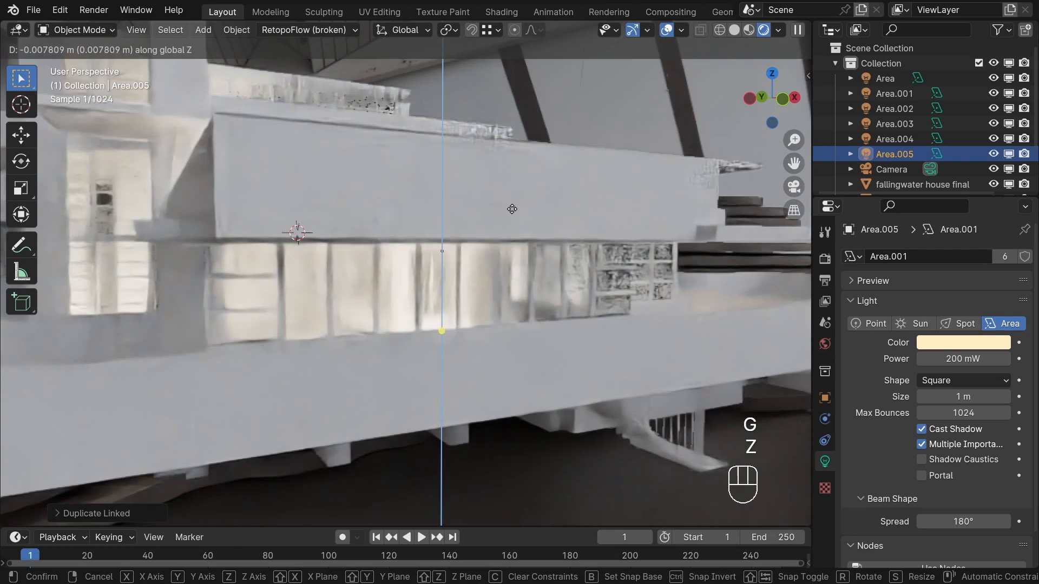
{"action": "left_click", "coordinate": [512, 210]}
Step: In solid shading, make a linked duplicate of the light and snap it to the 3D cursor by the upper terrace's gridded windows
{"action": "scroll", "coordinate": [511, 227], "scroll_direction": "down", "scroll_amount": 5}
{"action": "middle_click_drag", "start_coordinate": [512, 245], "coordinate": [493, 265]}
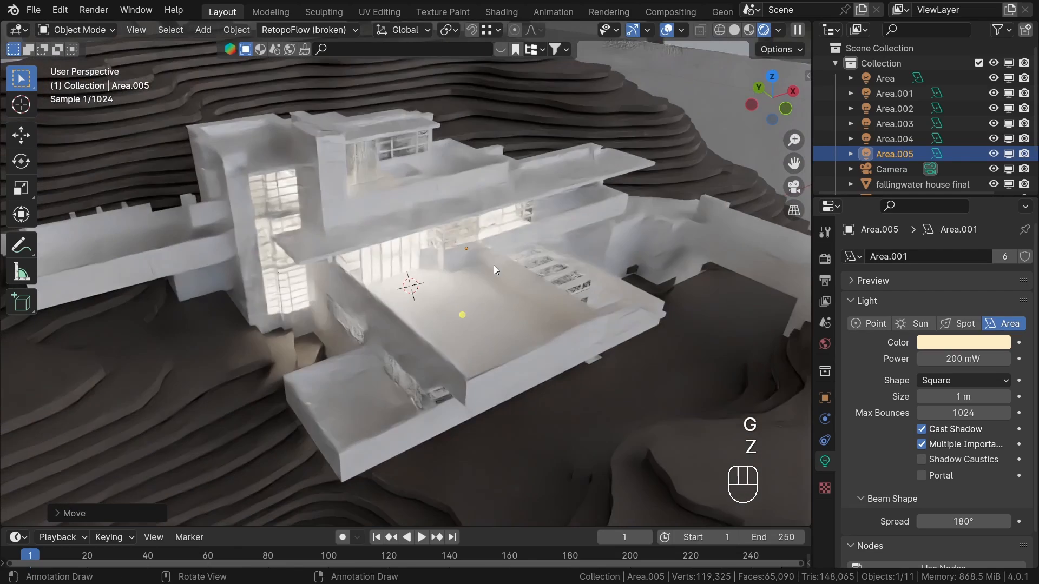
{"action": "key", "text": "z"}
{"action": "left_click", "coordinate": [309, 262]}
{"action": "scroll", "coordinate": [398, 111], "scroll_direction": "up", "scroll_amount": 3}
{"action": "middle_click_drag", "start_coordinate": [398, 111], "coordinate": [427, 193], "text": "shift"}
{"action": "scroll", "coordinate": [427, 198], "scroll_direction": "up", "scroll_amount": 2}
{"action": "key", "text": "z"}
{"action": "left_click", "coordinate": [465, 227]}
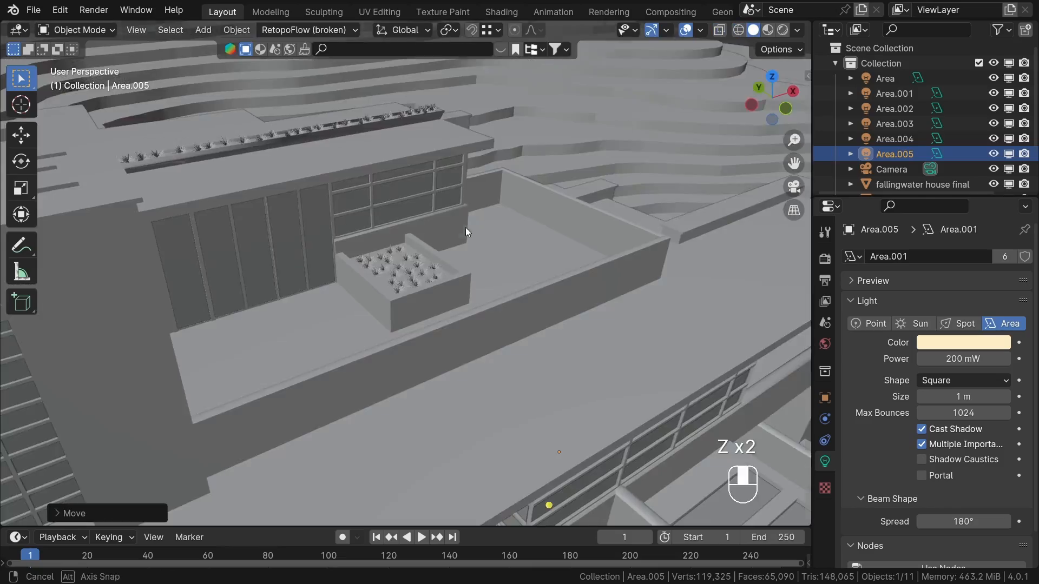
{"action": "middle_click_drag", "start_coordinate": [465, 230], "coordinate": [400, 247]}
{"action": "scroll", "coordinate": [423, 203], "scroll_direction": "down", "scroll_amount": 5}
{"action": "key", "text": "alt+d"}
{"action": "left_click", "coordinate": [475, 330]}
{"action": "key", "text": "shift+s"}
{"action": "left_click", "coordinate": [472, 265]}
Step: Raise the upper-floor light along Z and shift it horizontally into the room behind the gridded windows
{"action": "scroll", "coordinate": [469, 217], "scroll_direction": "up", "scroll_amount": 2}
{"action": "scroll", "coordinate": [469, 217], "scroll_direction": "up", "scroll_amount": 4}
{"action": "key", "text": "g"}
{"action": "key", "text": "z"}
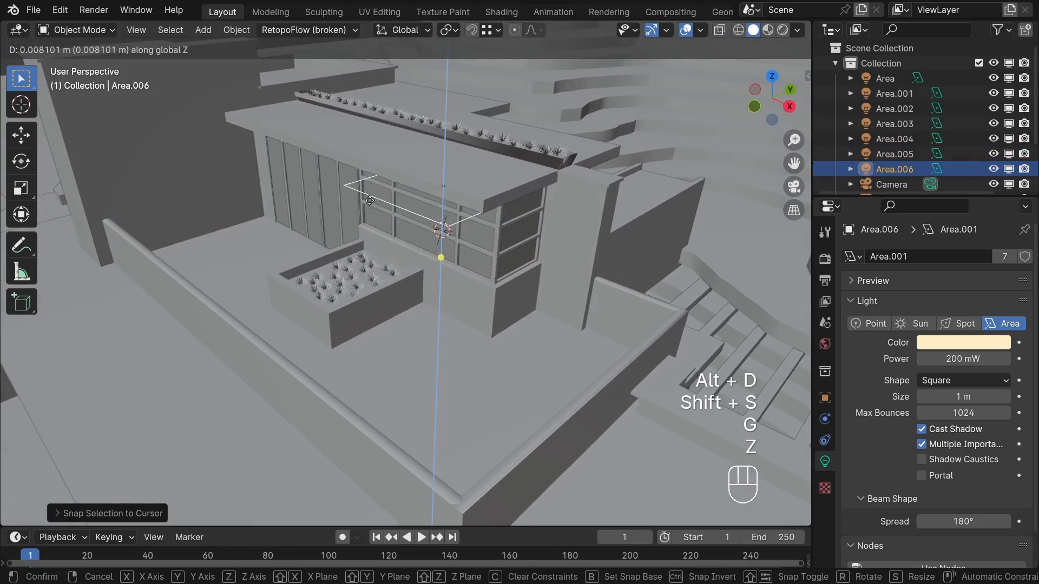
{"action": "left_click", "coordinate": [469, 257]}
{"action": "middle_click_drag", "start_coordinate": [469, 257], "coordinate": [476, 286]}
{"action": "key", "text": "g"}
{"action": "key", "text": "shift+z"}
{"action": "left_click", "coordinate": [462, 228]}
Step: Make a linked duplicate of the upper-floor light and place it behind the tall vertical windows
{"action": "key", "text": "alt+d"}
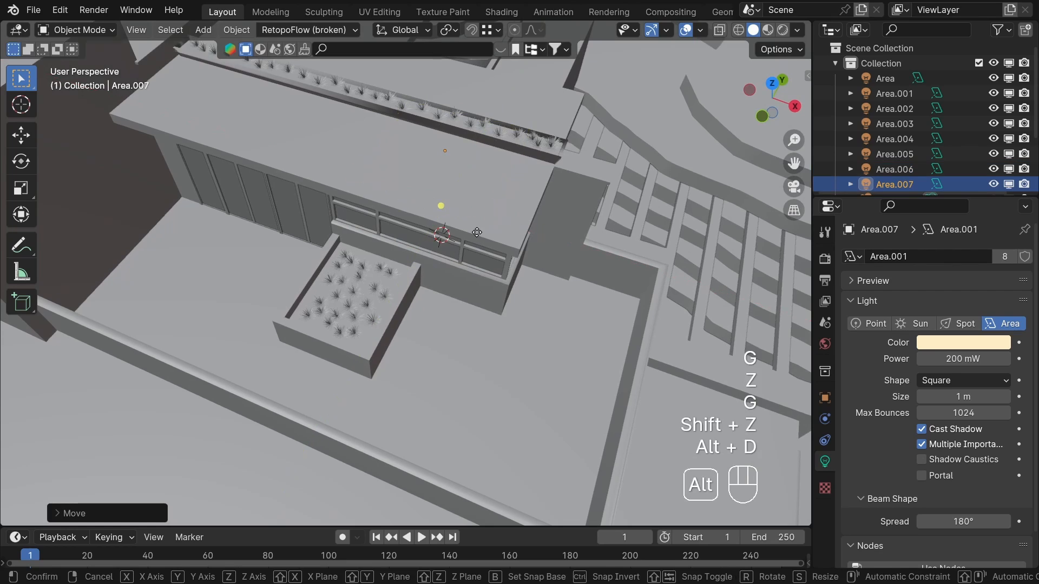
{"action": "middle_click", "coordinate": [461, 228]}
{"action": "left_click", "coordinate": [320, 199]}
{"action": "middle_click_drag", "start_coordinate": [362, 253], "coordinate": [404, 225]}
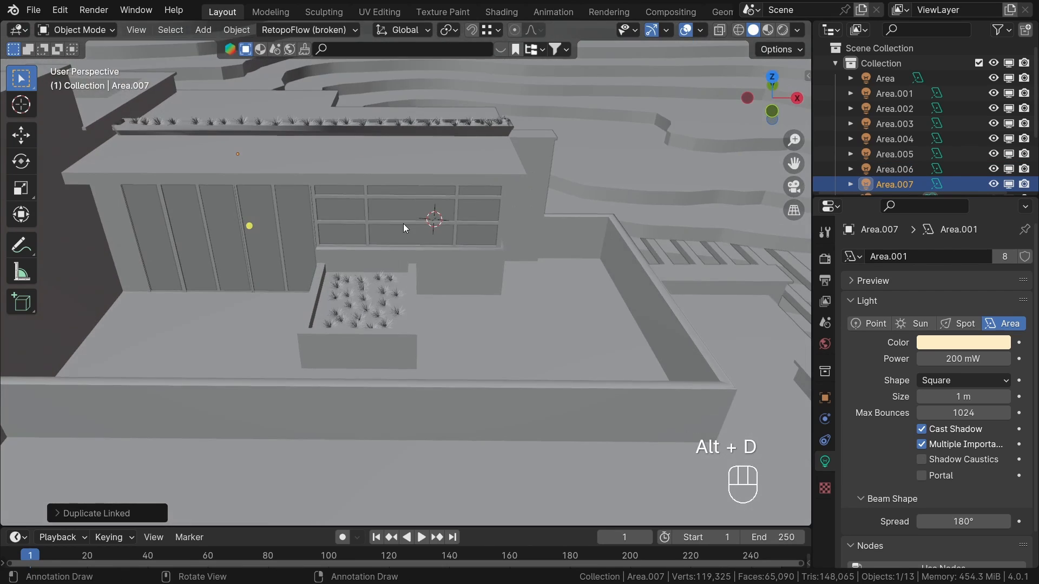
Step: Examine the lit house and terrain in rendered shading through the camera with the viewport overlays hidden
{"action": "key", "text": "z"}
{"action": "key", "text": "z"}
{"action": "key", "text": "z"}
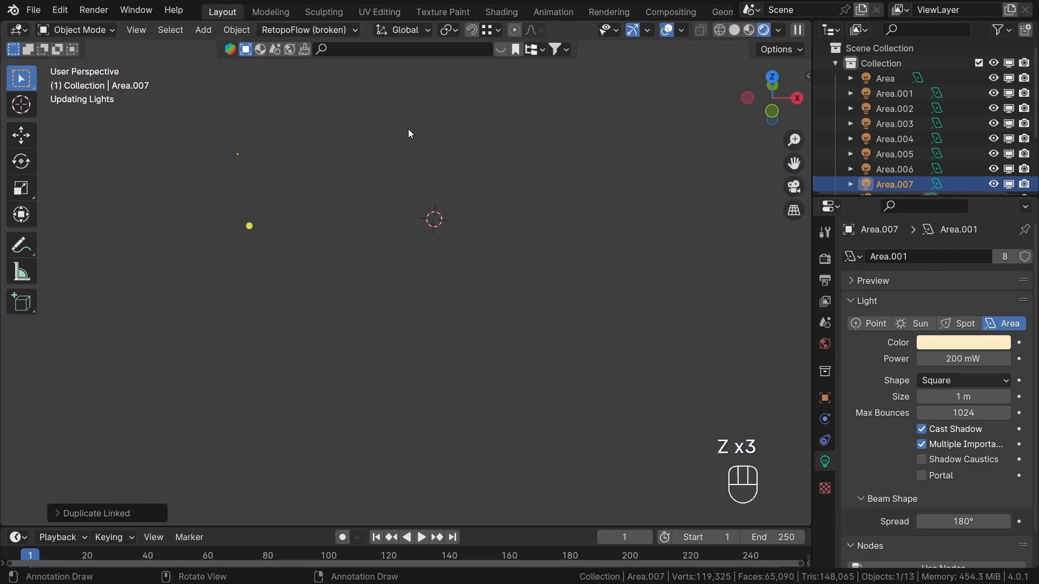
{"action": "scroll", "coordinate": [408, 129], "scroll_direction": "down", "scroll_amount": 6}
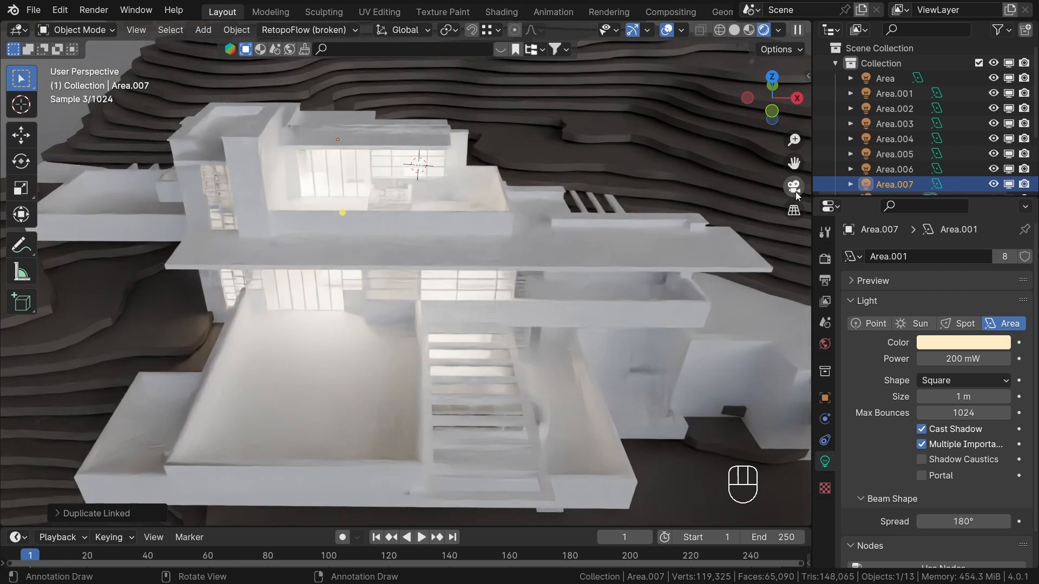
{"action": "left_click", "coordinate": [793, 187]}
{"action": "scroll", "coordinate": [565, 227], "scroll_direction": "down", "scroll_amount": 6}
{"action": "middle_click_drag", "start_coordinate": [565, 228], "coordinate": [602, 135]}
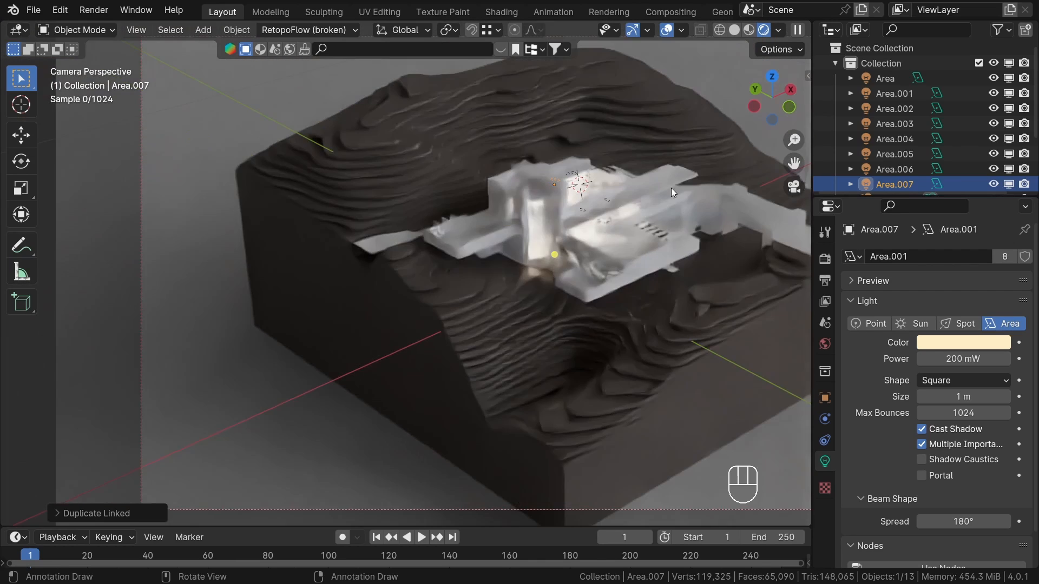
{"action": "key", "text": "Home"}
{"action": "key", "text": "shift+alt+z"}
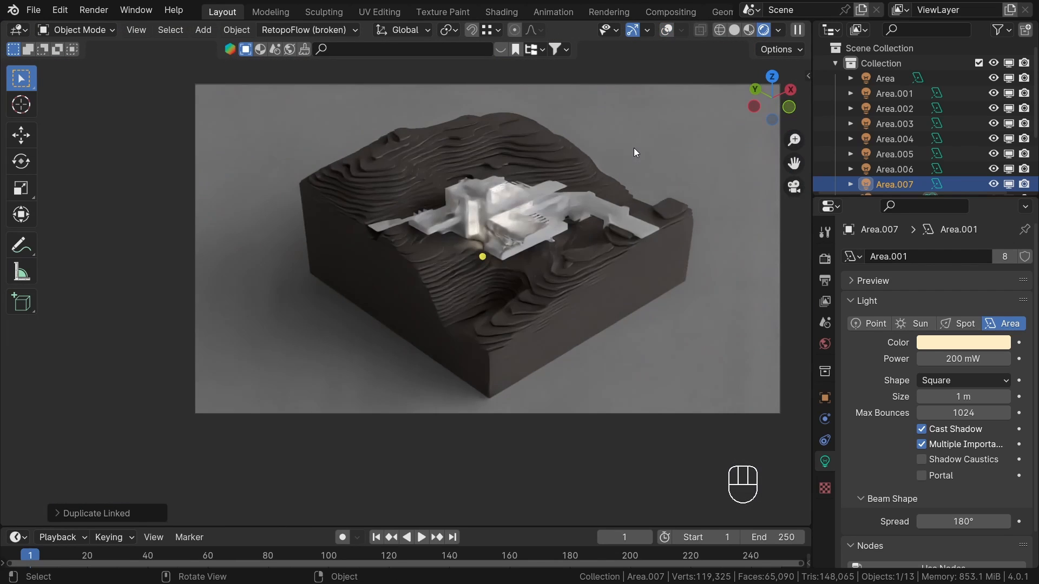
{"action": "middle_click_drag", "start_coordinate": [634, 147], "coordinate": [569, 174], "text": "shift"}
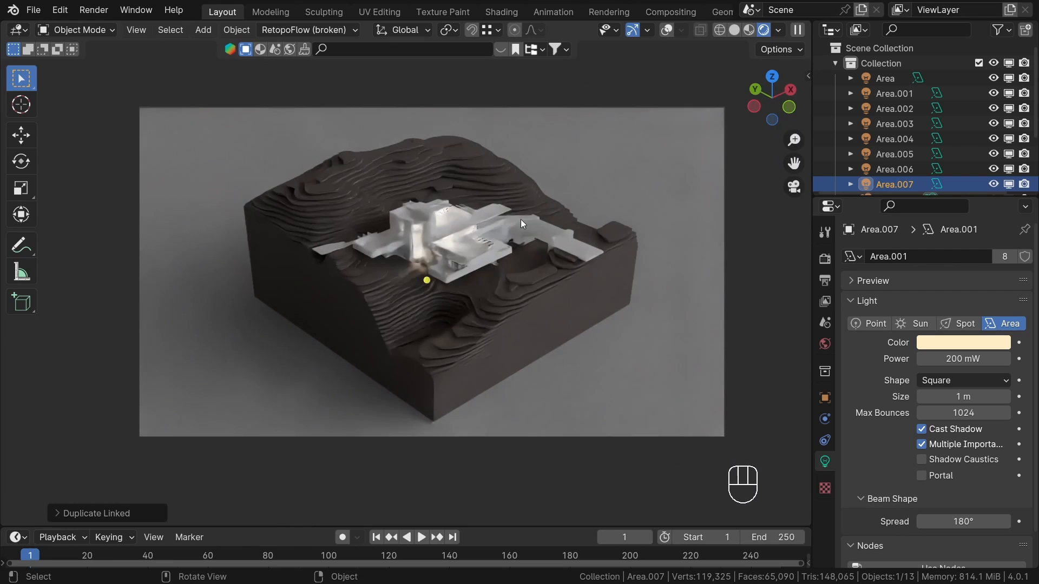
{"action": "scroll", "coordinate": [511, 230], "scroll_direction": "up", "scroll_amount": 1}
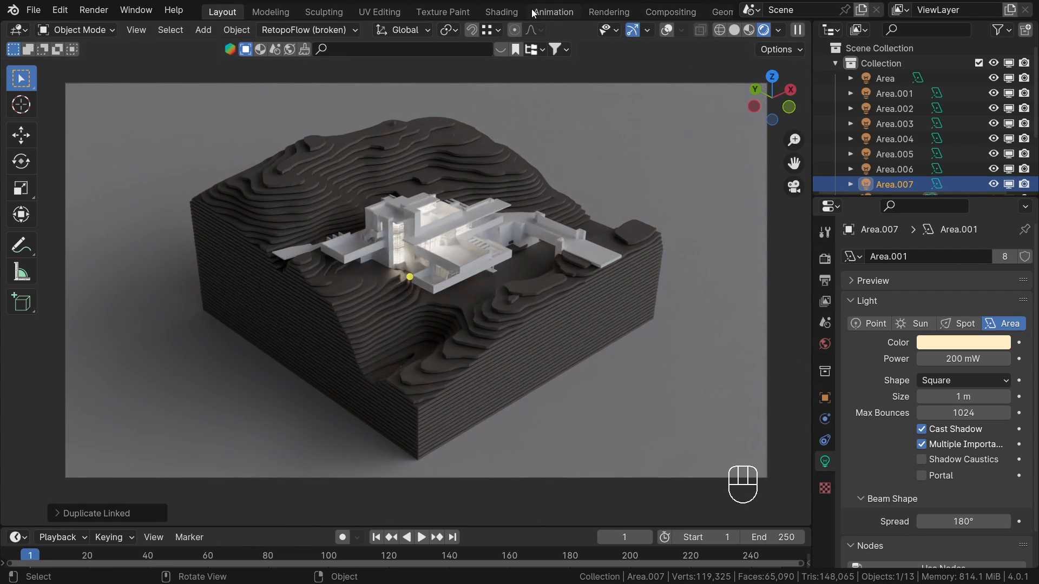
Step: Open the World shader nodes in the Shading workspace and set the viewport to rendered shading
{"action": "left_click", "coordinate": [501, 12]}
{"action": "scroll", "coordinate": [547, 180], "scroll_direction": "down", "scroll_amount": 8}
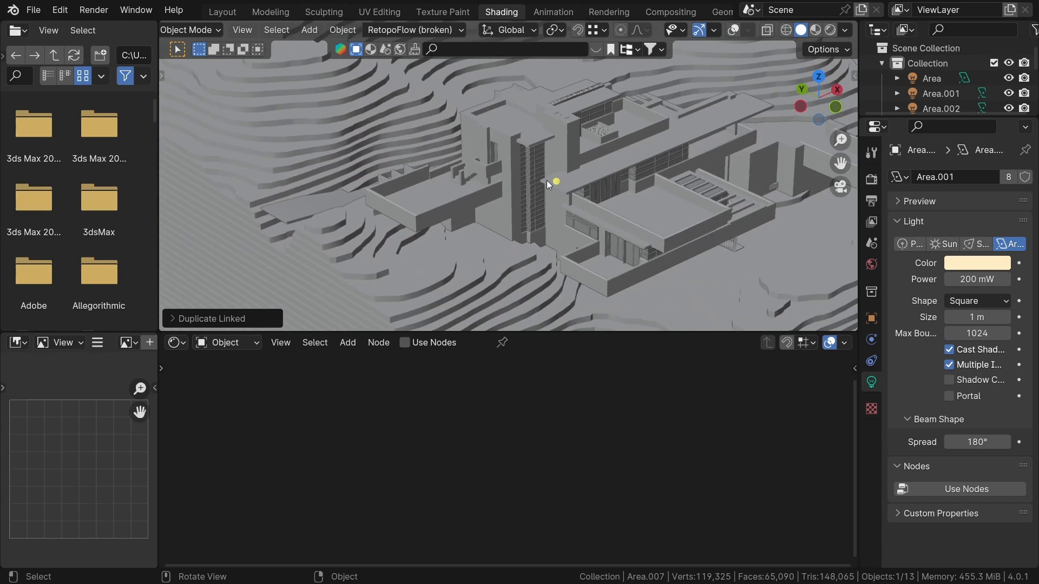
{"action": "left_click", "coordinate": [222, 333]}
{"action": "left_click", "coordinate": [225, 398]}
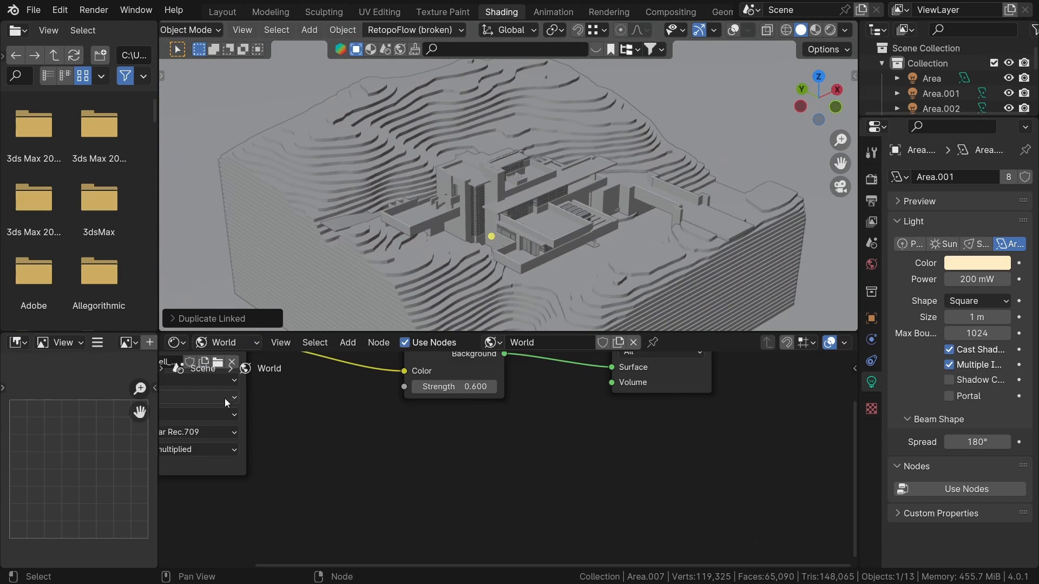
{"action": "key", "text": "z"}
{"action": "left_click", "coordinate": [480, 53]}
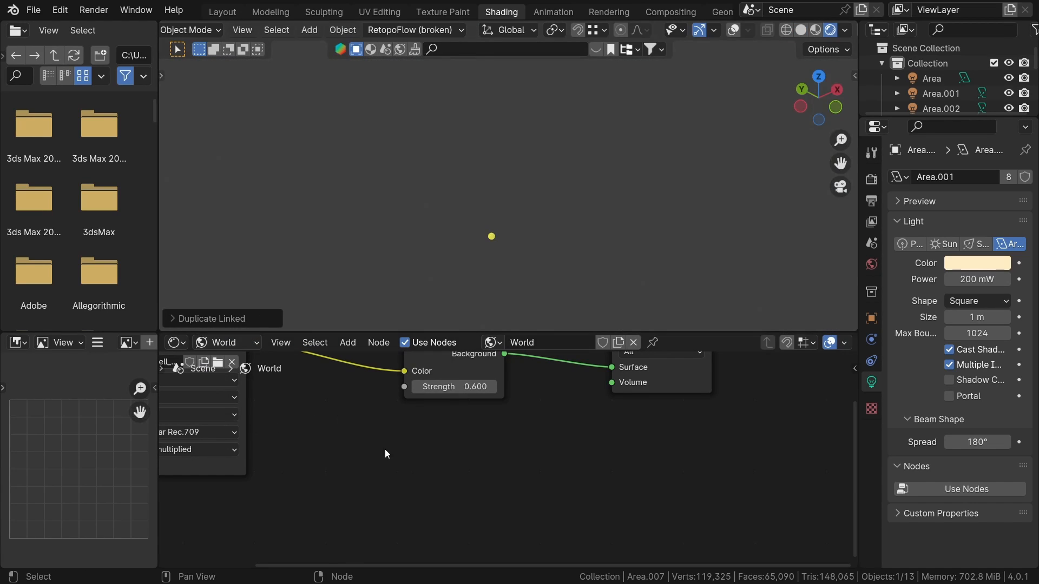
Step: Lower the World Background node's strength to 0.34 while judging the result through the camera
{"action": "scroll", "coordinate": [384, 448], "scroll_direction": "down", "scroll_amount": 3}
{"action": "middle_click_drag", "start_coordinate": [365, 424], "coordinate": [406, 443]}
{"action": "scroll", "coordinate": [471, 437], "scroll_direction": "up", "scroll_amount": 1}
{"action": "scroll", "coordinate": [471, 436], "scroll_direction": "up", "scroll_amount": 2}
{"action": "left_click", "coordinate": [439, 417]}
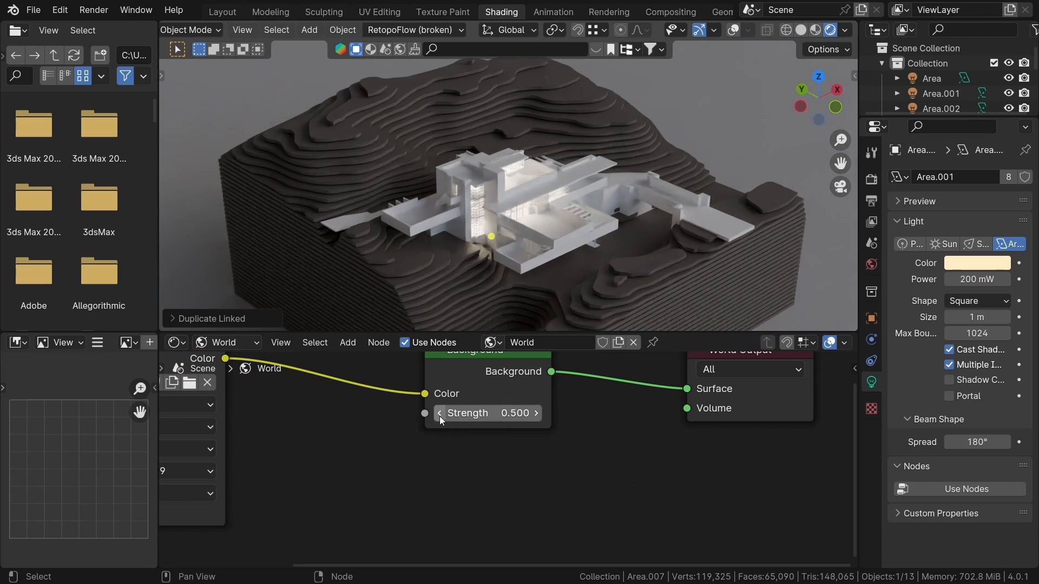
{"action": "left_click", "coordinate": [440, 417]}
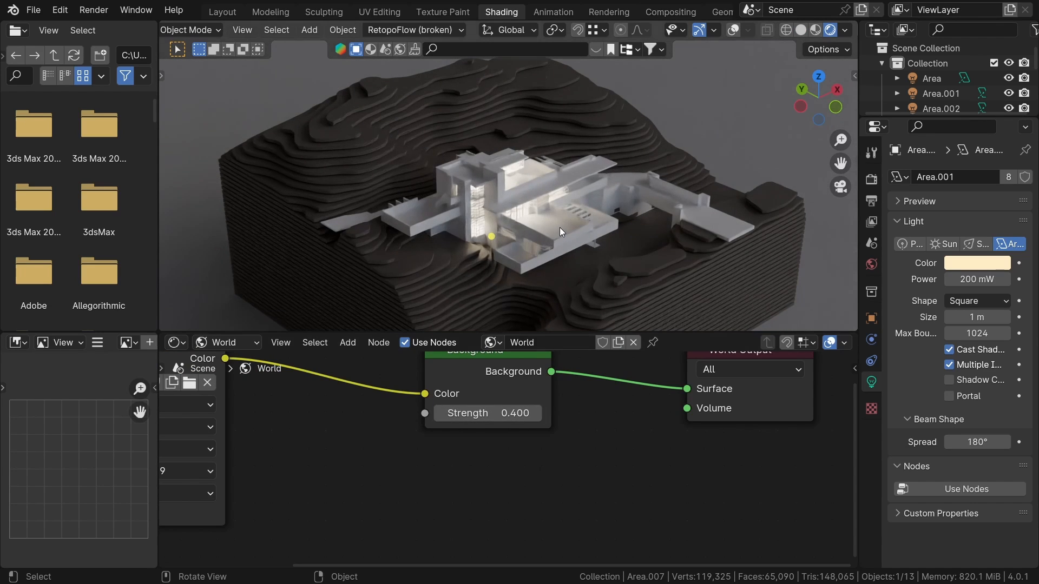
{"action": "key", "text": "KP_0"}
{"action": "left_click", "coordinate": [439, 414]}
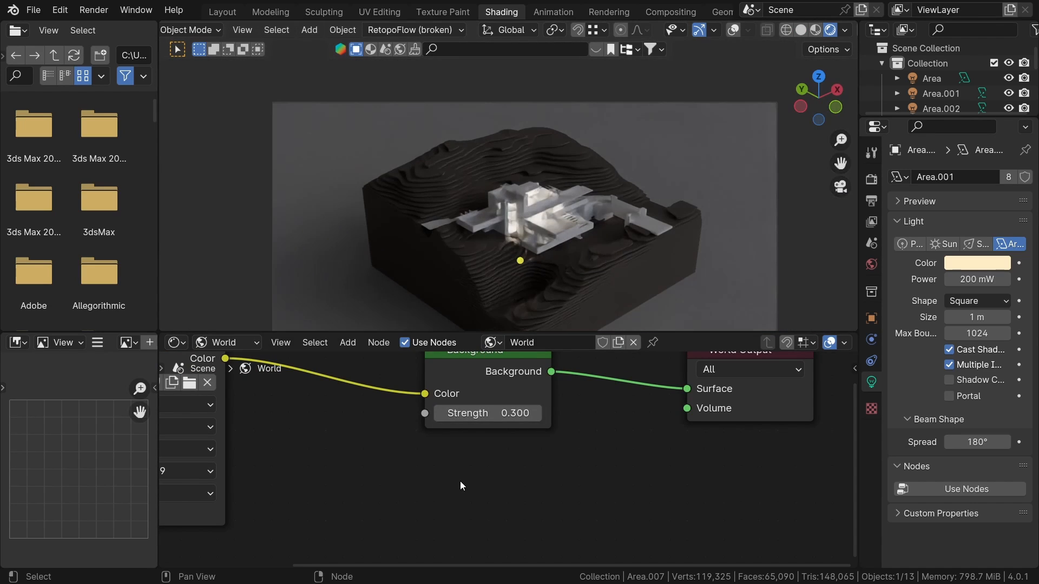
{"action": "left_click", "coordinate": [476, 413]}
{"action": "type", "text": "4"}
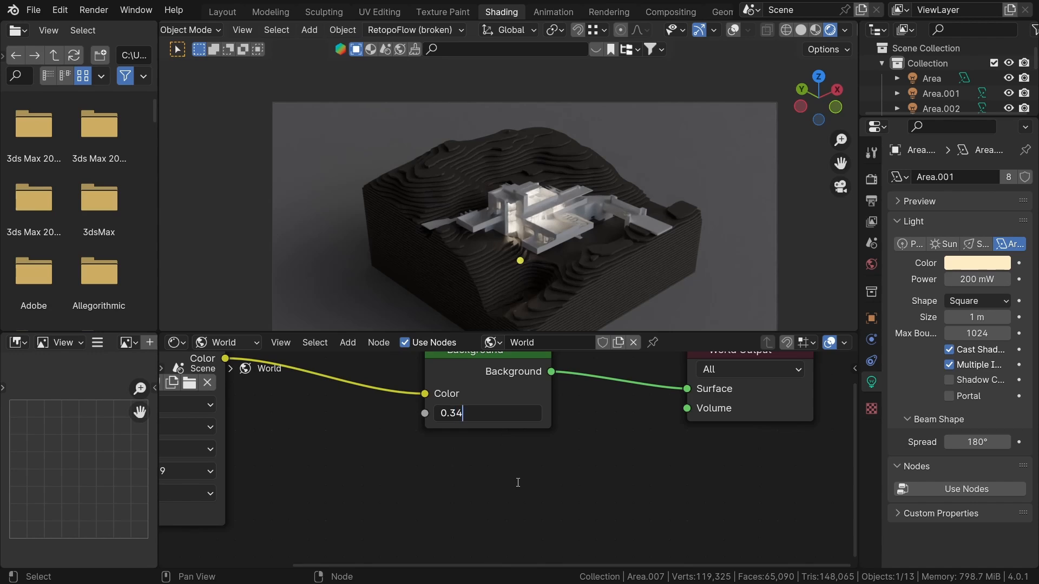
{"action": "key", "text": "Return"}
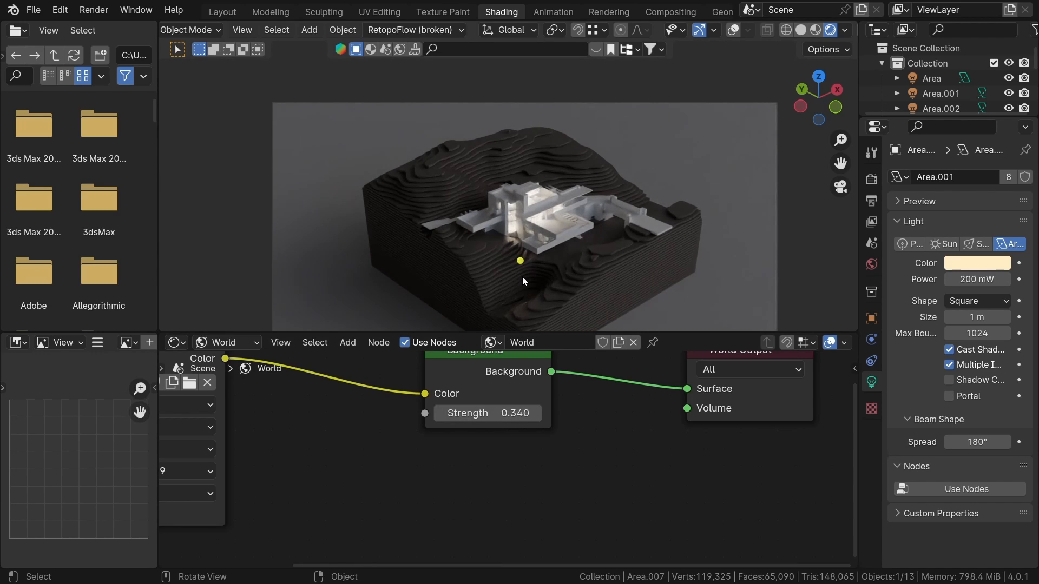
Step: Set the Shading viewport to solid shading and return to the Layout workspace's camera view
{"action": "key", "text": "z"}
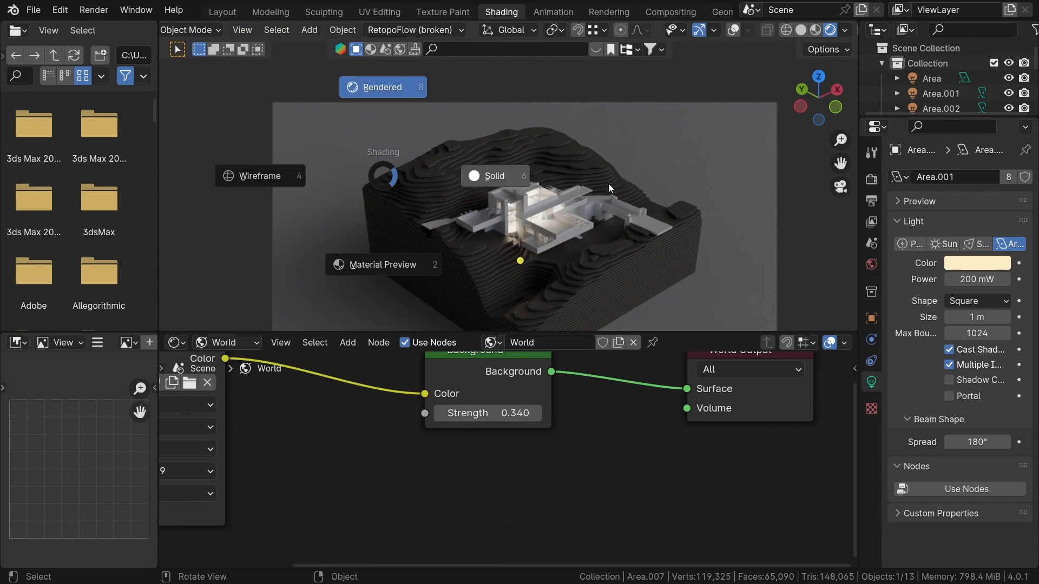
{"action": "left_click", "coordinate": [494, 176]}
{"action": "left_click", "coordinate": [223, 12]}
{"action": "scroll", "coordinate": [442, 287], "scroll_direction": "down", "scroll_amount": 1}
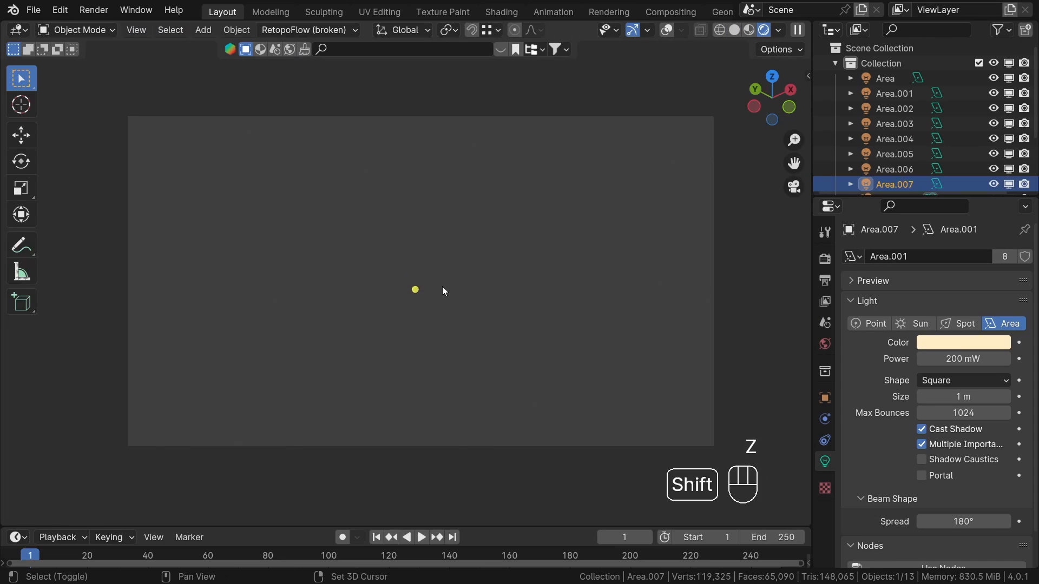
Step: Select the terrain Ground object and set the viewport to solid shading in the camera view
{"action": "middle_click_drag", "start_coordinate": [443, 286], "coordinate": [431, 307], "text": "shift"}
{"action": "left_click", "coordinate": [670, 171]}
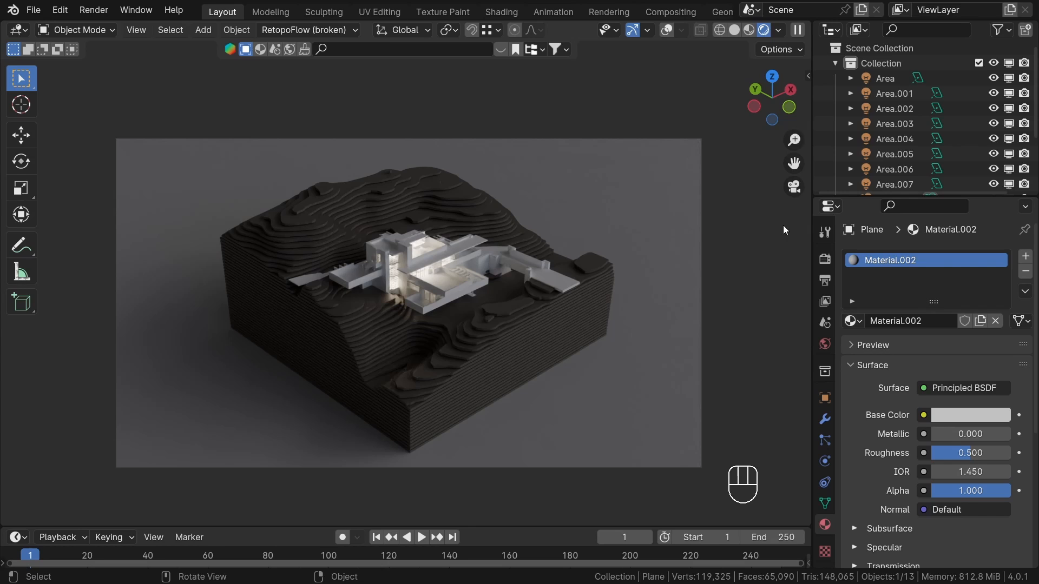
{"action": "left_click", "coordinate": [440, 348]}
{"action": "key", "text": "z"}
{"action": "left_click", "coordinate": [540, 339]}
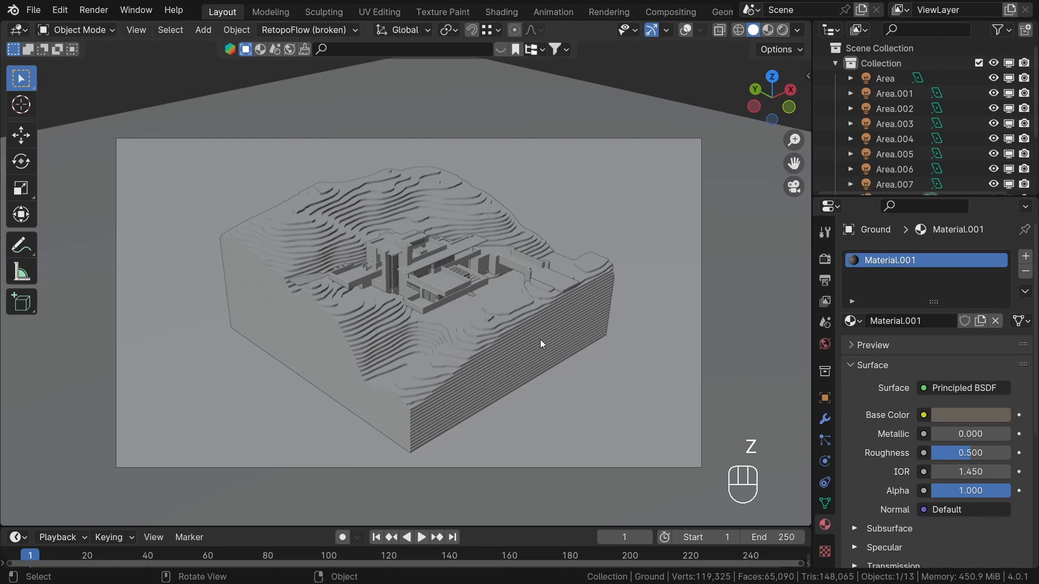
{"action": "scroll", "coordinate": [537, 320], "scroll_direction": "up", "scroll_amount": 1}
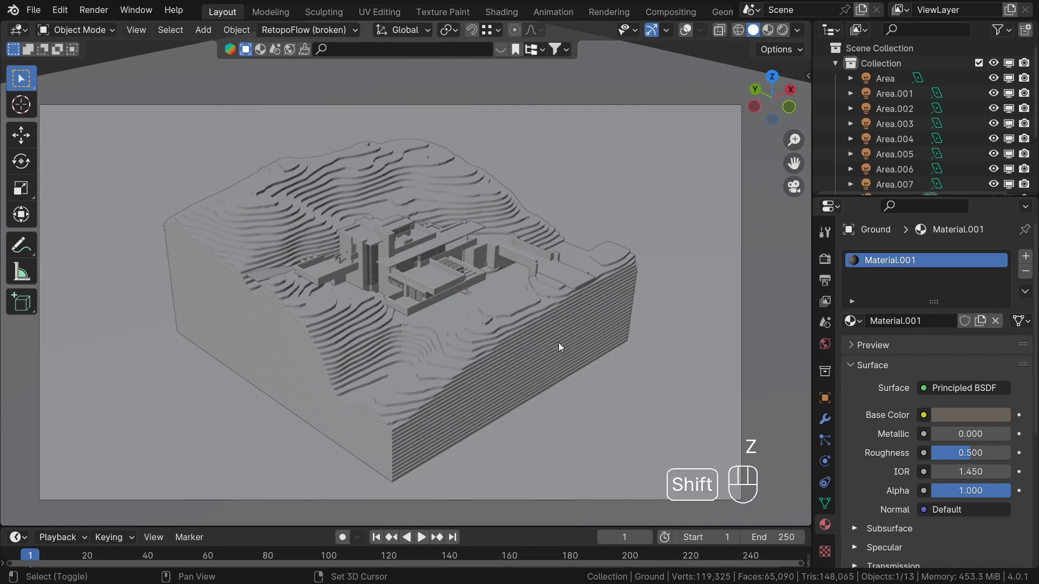
{"action": "middle_click_drag", "start_coordinate": [558, 343], "coordinate": [571, 322], "text": "shift"}
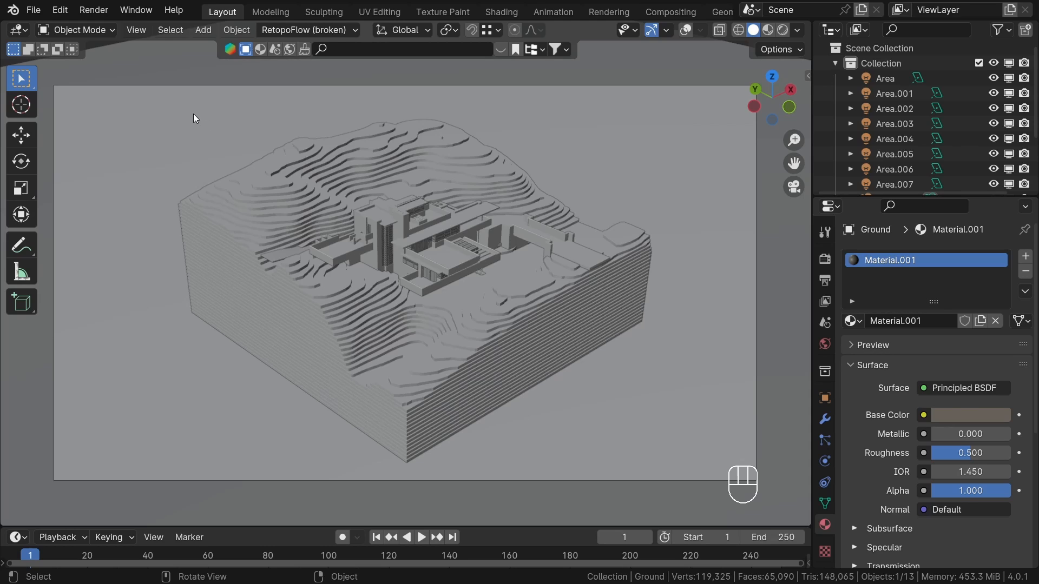
Step: Search the add-on preferences for "tree", make sure Sapling Tree Gen is enabled, and close the preferences
{"action": "left_click", "coordinate": [63, 13]}
{"action": "left_click", "coordinate": [107, 222]}
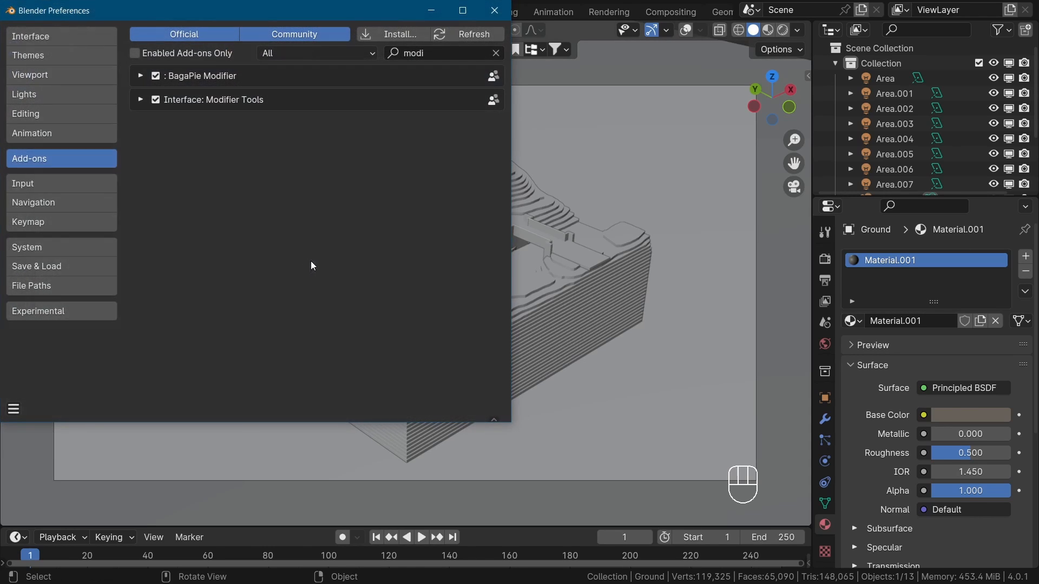
{"action": "left_click", "coordinate": [439, 54]}
{"action": "type", "text": "tree"}
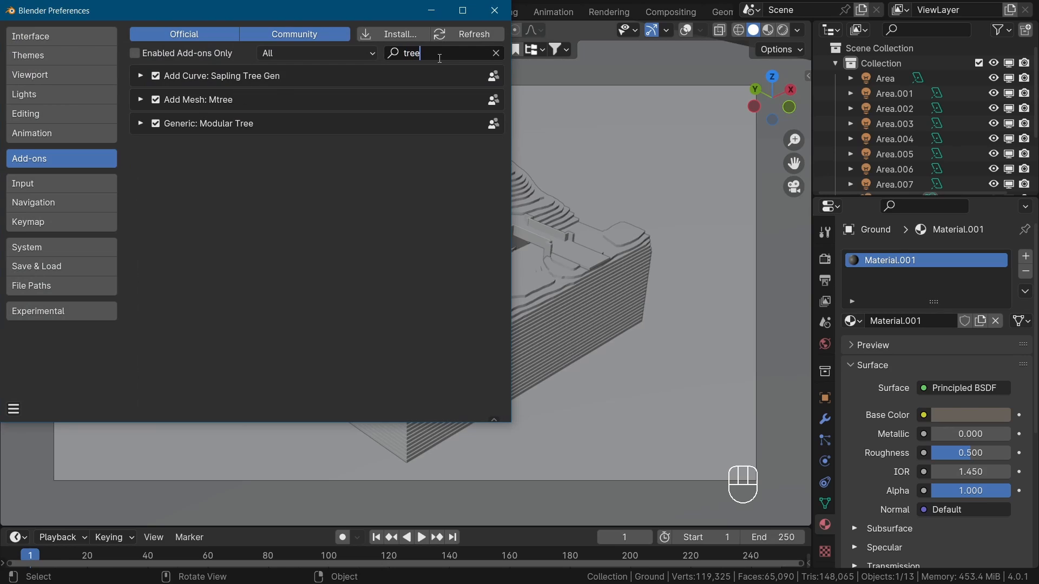
{"action": "left_click", "coordinate": [139, 76]}
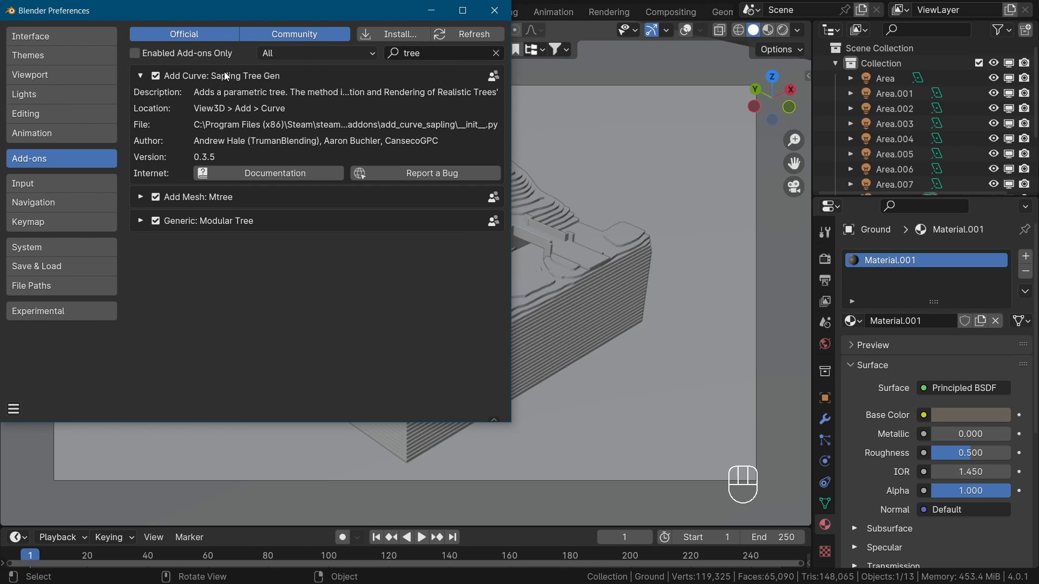
{"action": "left_click", "coordinate": [153, 78]}
{"action": "left_click", "coordinate": [157, 78]}
{"action": "left_click", "coordinate": [495, 11]}
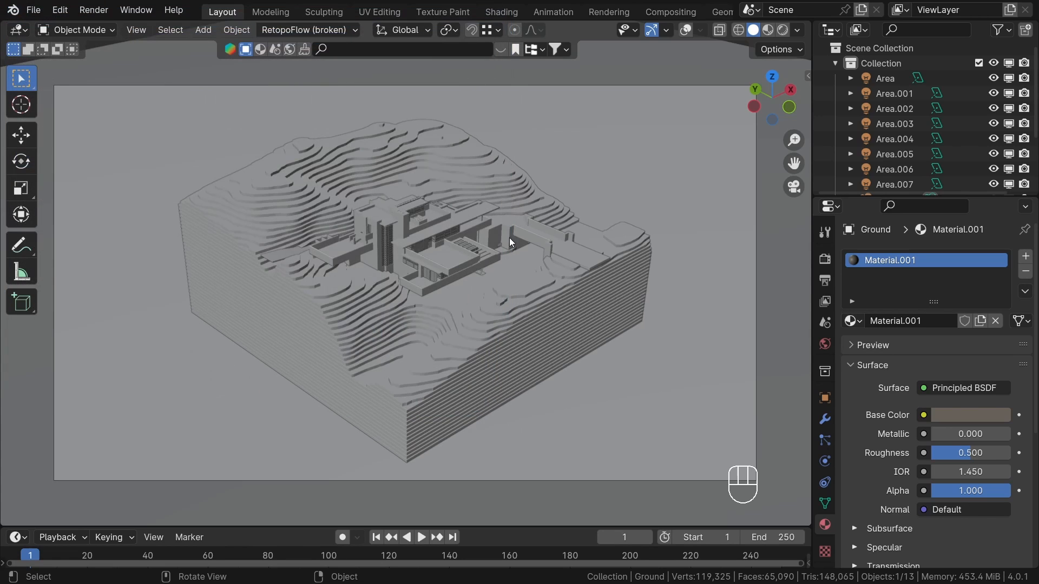
Step: Leave the camera view, deselect the terrain and add a Sapling Tree Gen curve tree to the scene
{"action": "middle_click_drag", "start_coordinate": [508, 238], "coordinate": [543, 316], "text": "shift"}
{"action": "scroll", "coordinate": [510, 253], "scroll_direction": "down", "scroll_amount": 3}
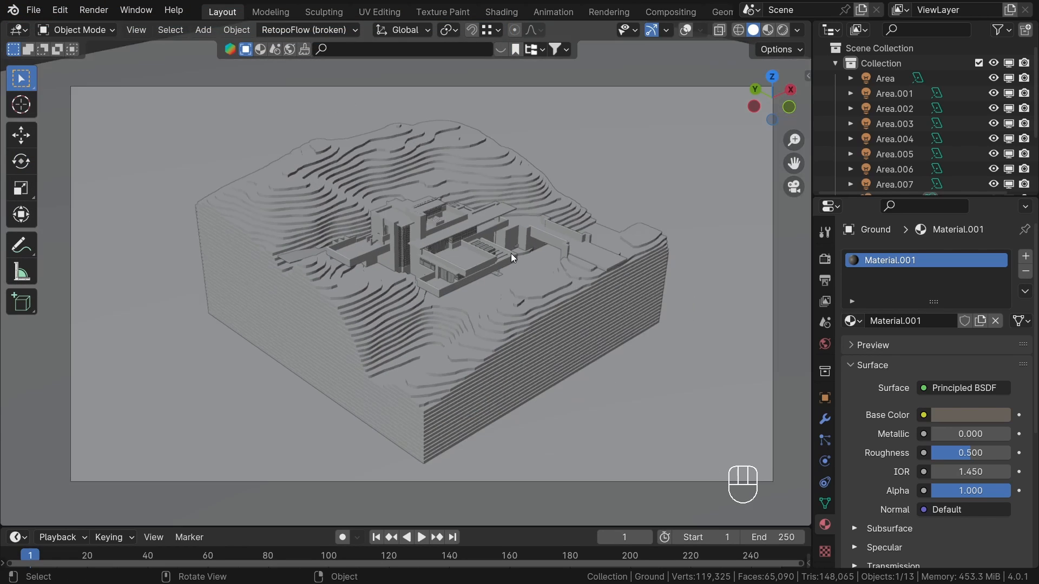
{"action": "middle_click_drag", "start_coordinate": [491, 251], "coordinate": [482, 252], "text": "shift"}
{"action": "middle_click_drag", "start_coordinate": [482, 252], "coordinate": [423, 261]}
{"action": "middle_click_drag", "start_coordinate": [546, 211], "coordinate": [534, 211]}
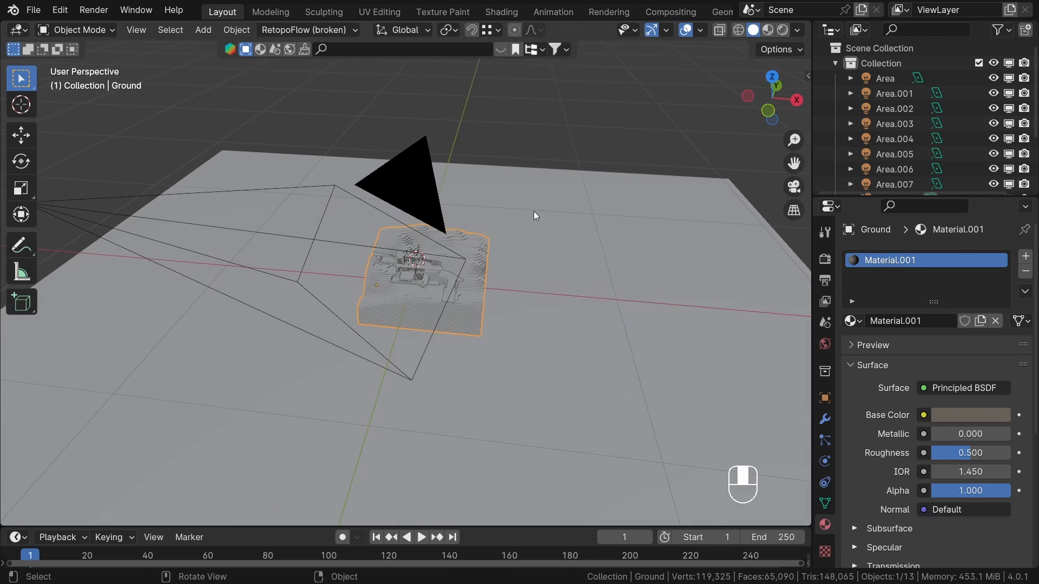
{"action": "left_click", "coordinate": [586, 176]}
{"action": "scroll", "coordinate": [579, 172], "scroll_direction": "down", "scroll_amount": 1}
{"action": "middle_click_drag", "start_coordinate": [573, 167], "coordinate": [550, 144], "text": "shift"}
{"action": "key", "text": "shift+a"}
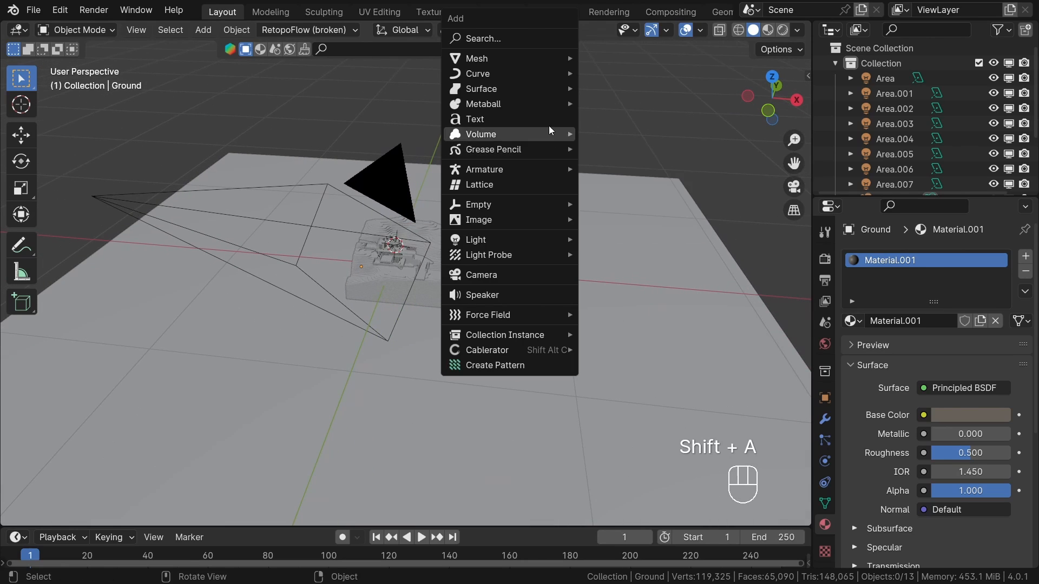
{"action": "mouse_move", "coordinate": [539, 70]}
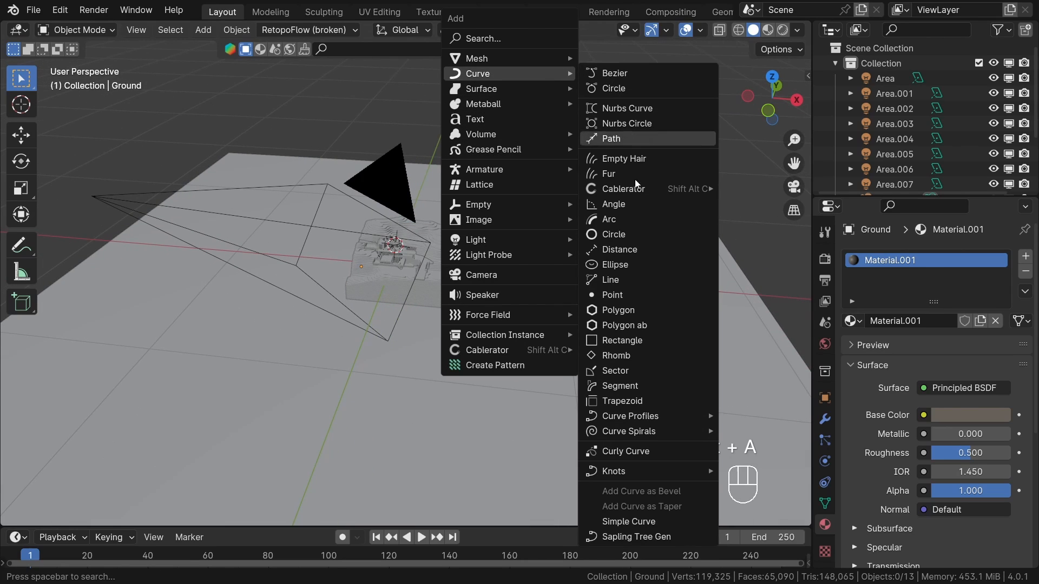
{"action": "left_click", "coordinate": [638, 543]}
Step: Try several Sapling presets on the new tree and load white_birch
{"action": "scroll", "coordinate": [472, 321], "scroll_direction": "down", "scroll_amount": 2}
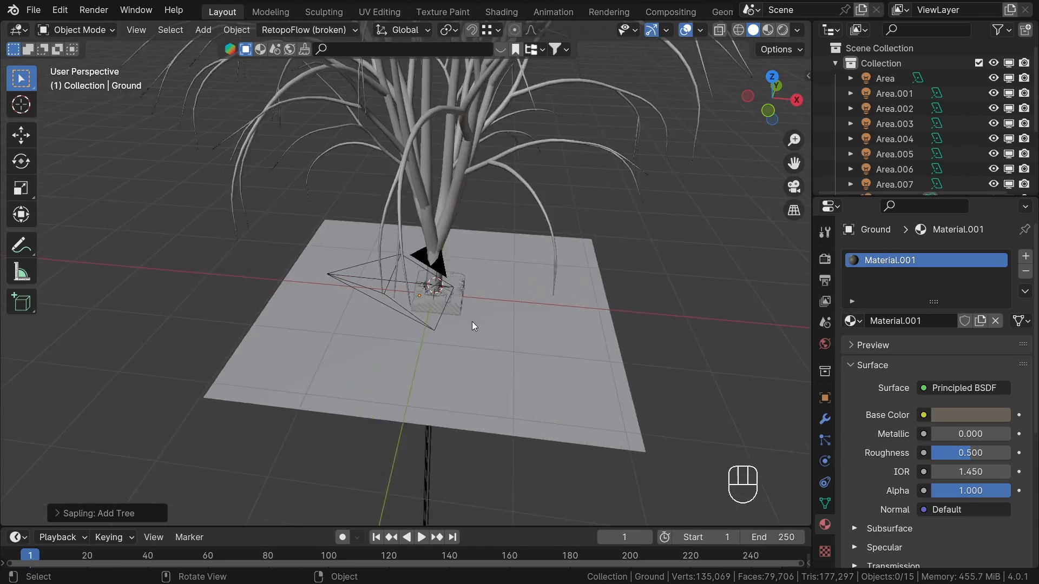
{"action": "scroll", "coordinate": [468, 258], "scroll_direction": "down", "scroll_amount": 2}
{"action": "middle_click_drag", "start_coordinate": [468, 258], "coordinate": [477, 322], "text": "shift"}
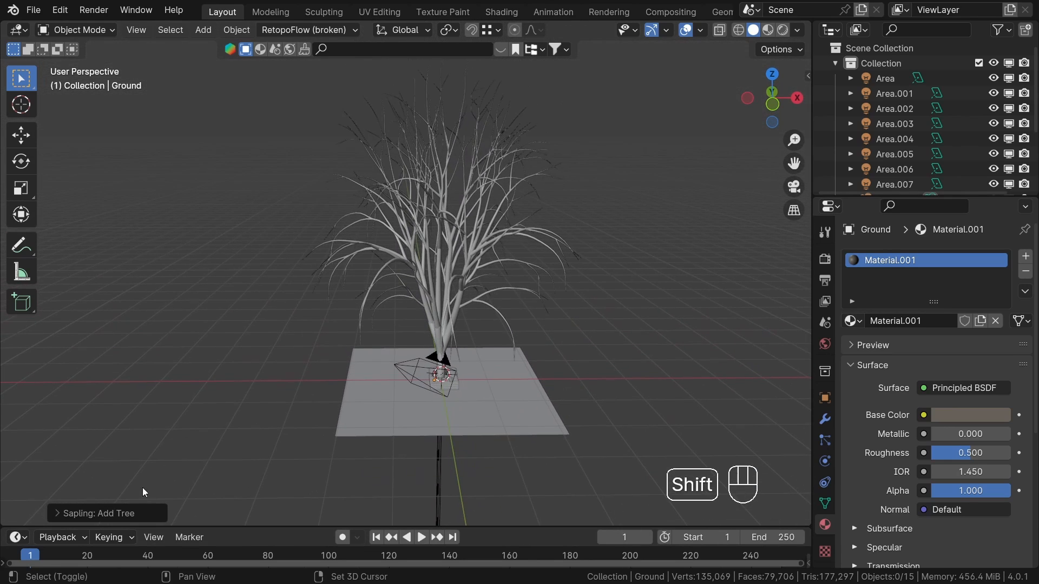
{"action": "left_click", "coordinate": [129, 516]}
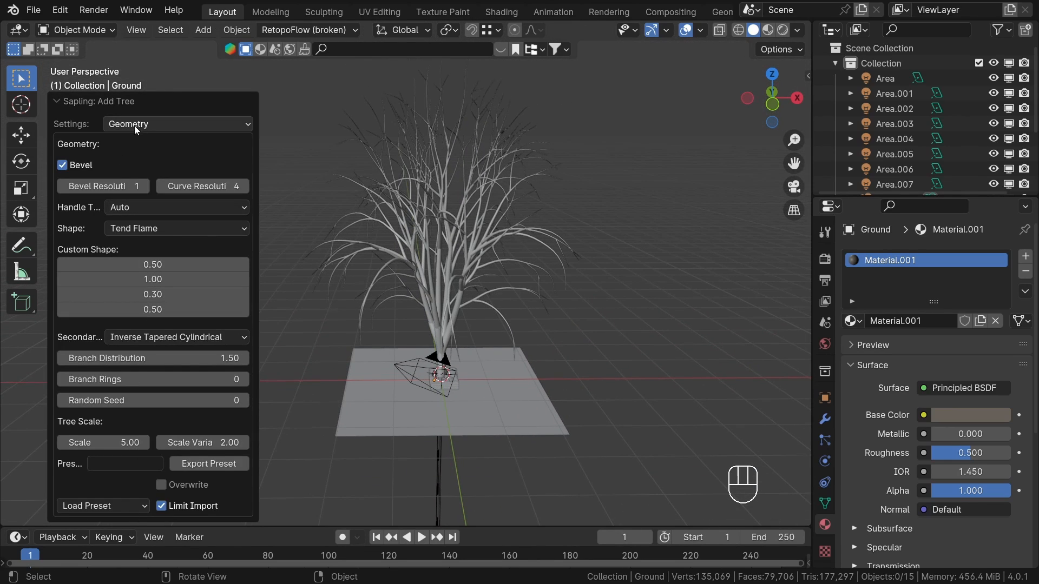
{"action": "left_click", "coordinate": [119, 503]}
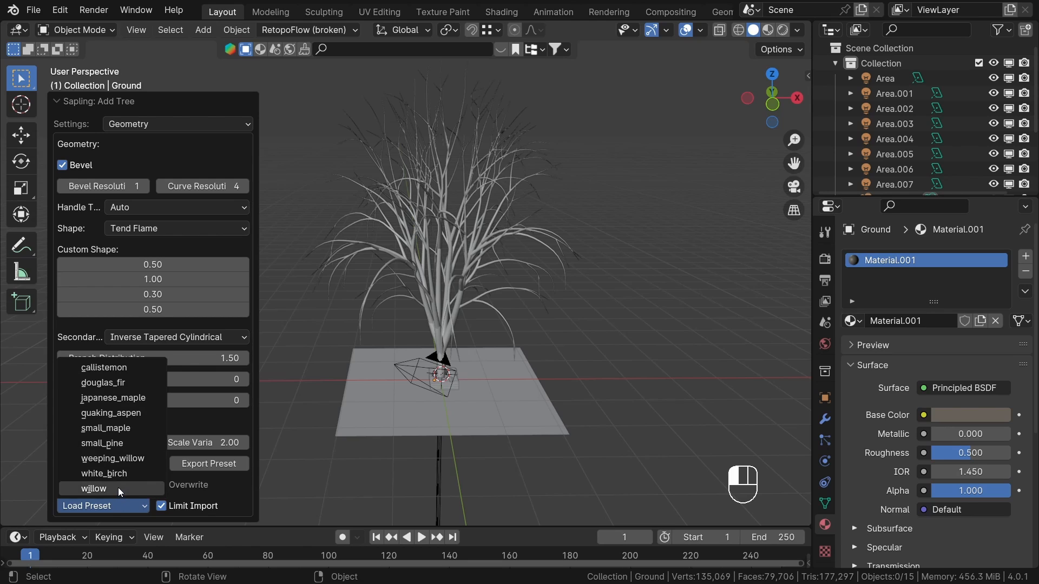
{"action": "left_click", "coordinate": [118, 488]}
{"action": "scroll", "coordinate": [459, 276], "scroll_direction": "down", "scroll_amount": 5}
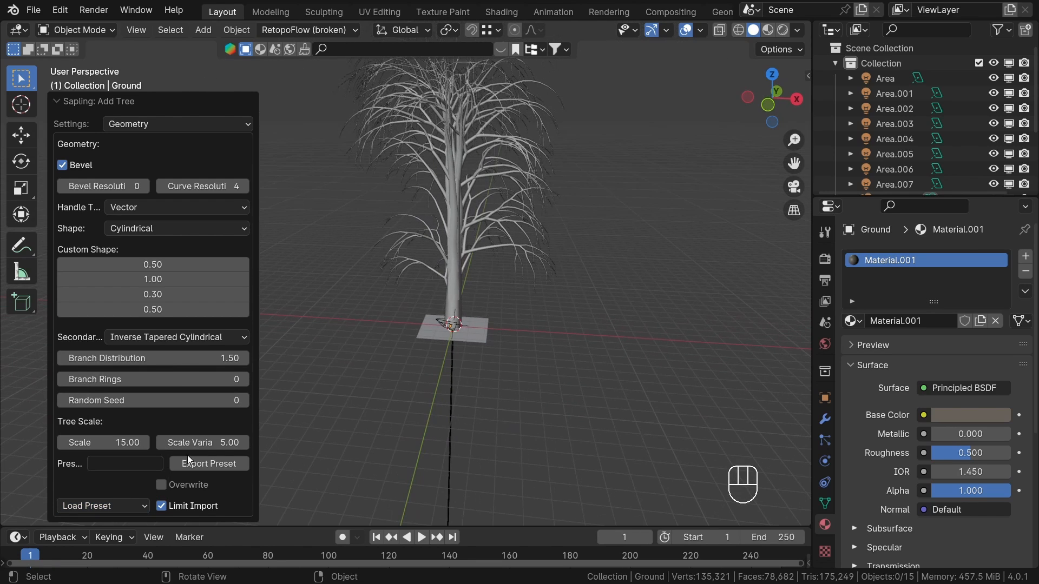
{"action": "left_click", "coordinate": [109, 503]}
{"action": "left_click", "coordinate": [105, 487]}
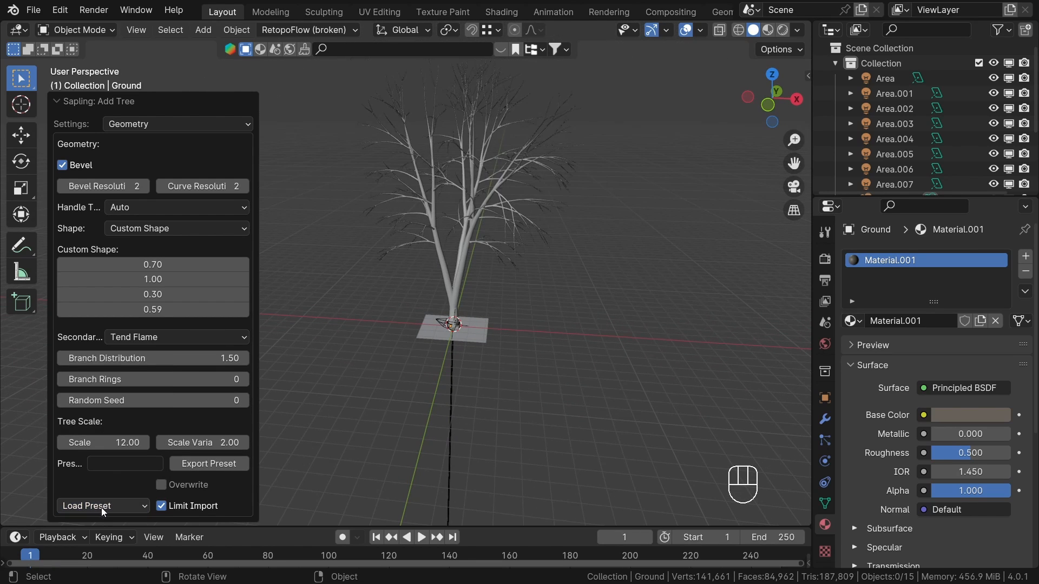
{"action": "left_click", "coordinate": [101, 507]}
{"action": "left_click", "coordinate": [112, 459]}
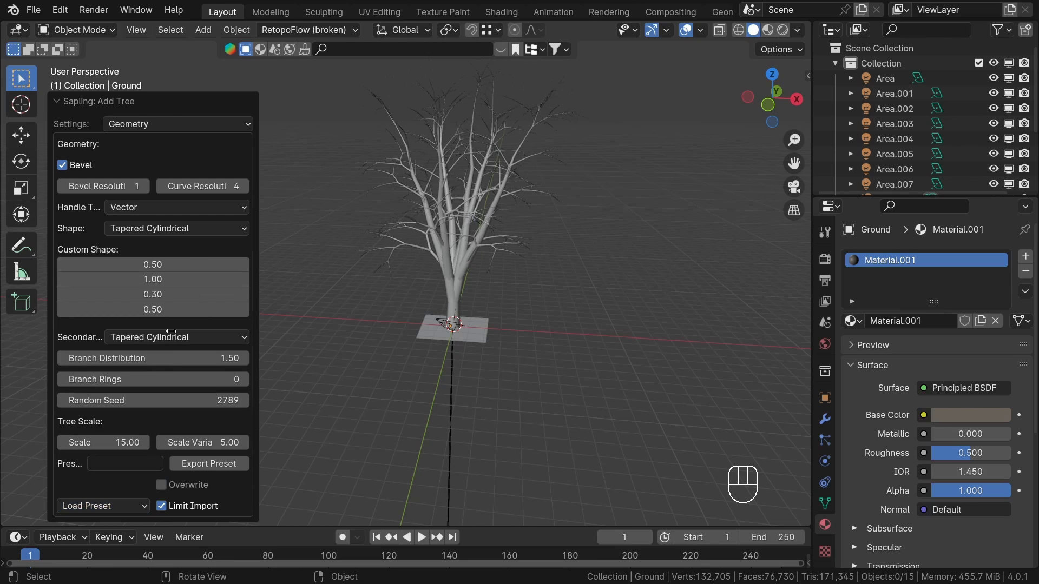
{"action": "left_click", "coordinate": [99, 478]}
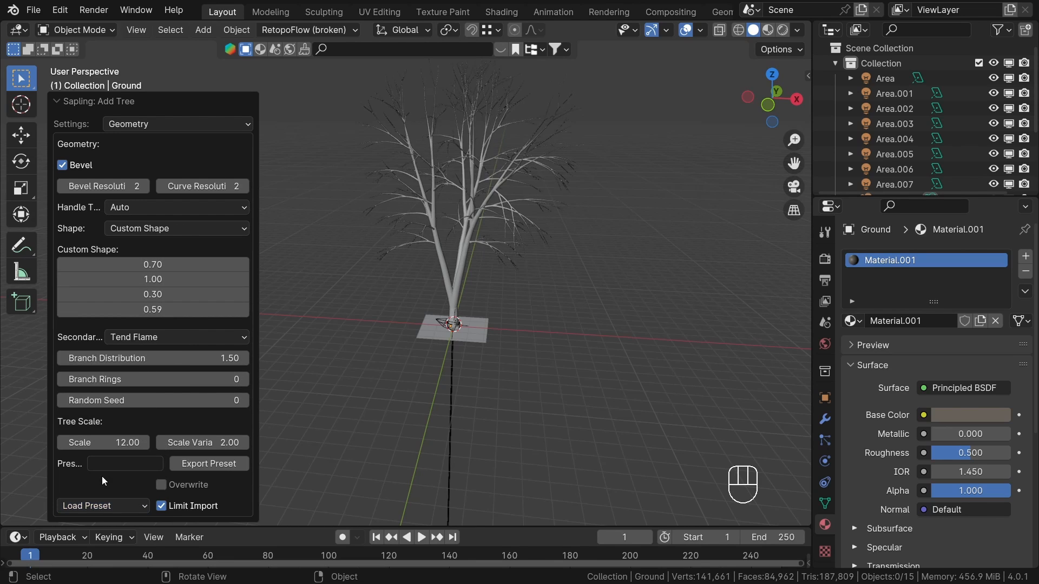
Step: Move the birch tree along the X axis, well clear of the ground plane, and deselect it
{"action": "middle_click_drag", "start_coordinate": [655, 295], "coordinate": [404, 271]}
{"action": "left_click", "coordinate": [479, 239]}
{"action": "key", "text": "shift+d"}
{"action": "key", "text": "x"}
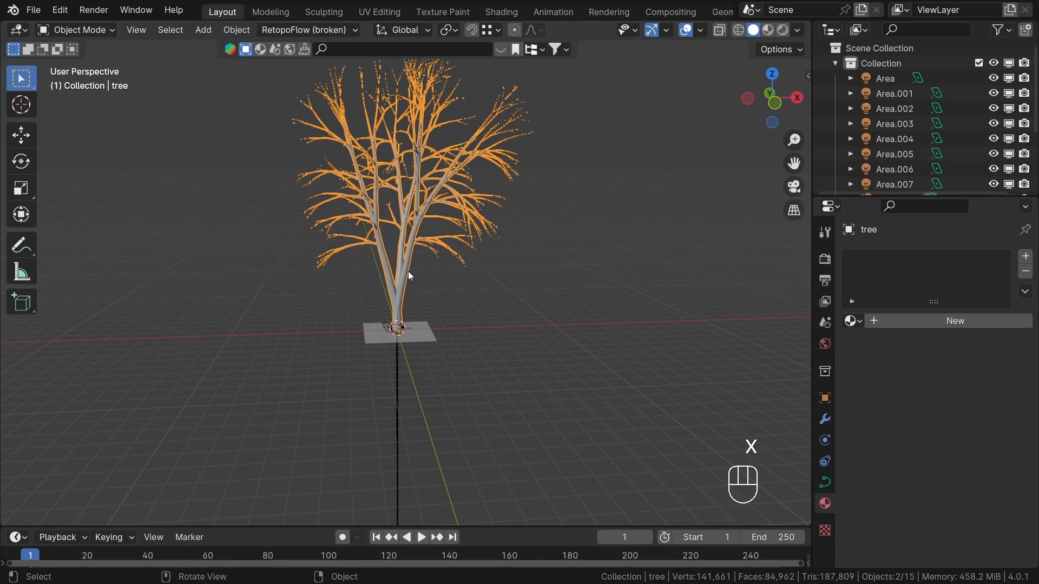
{"action": "key", "text": "g"}
{"action": "key", "text": "x"}
{"action": "left_click", "coordinate": [514, 251]}
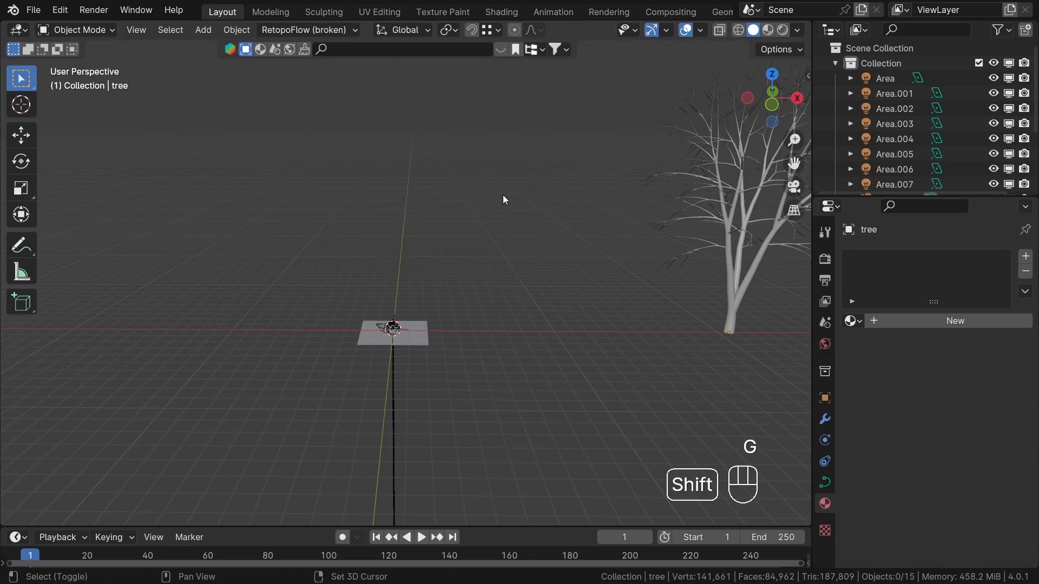
Step: Add a second Sapling tree over the ground plane and load the small_maple preset for it
{"action": "key", "text": "shift+a"}
{"action": "mouse_move", "coordinate": [502, 195]}
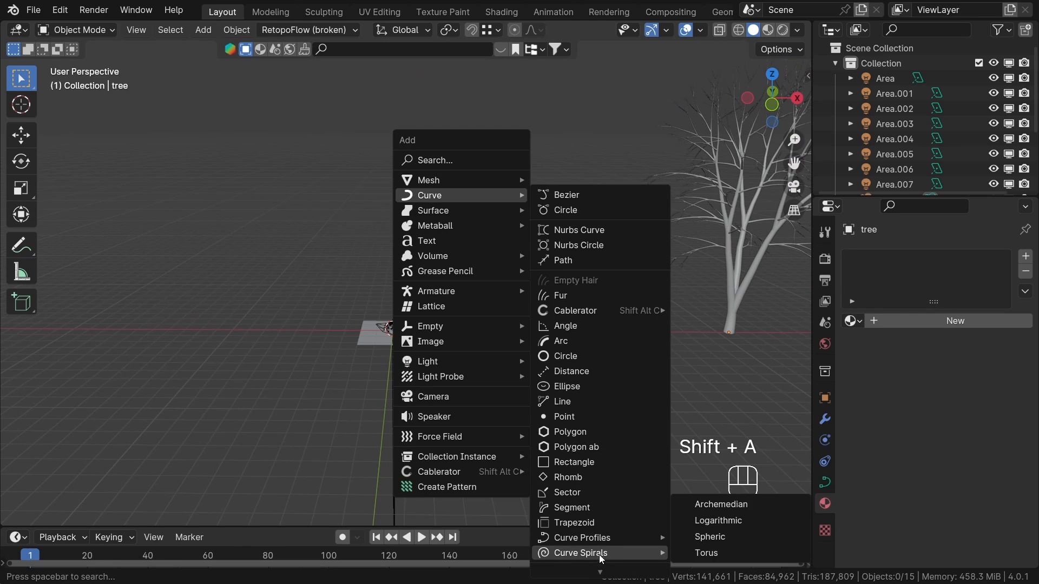
{"action": "left_click", "coordinate": [598, 565]}
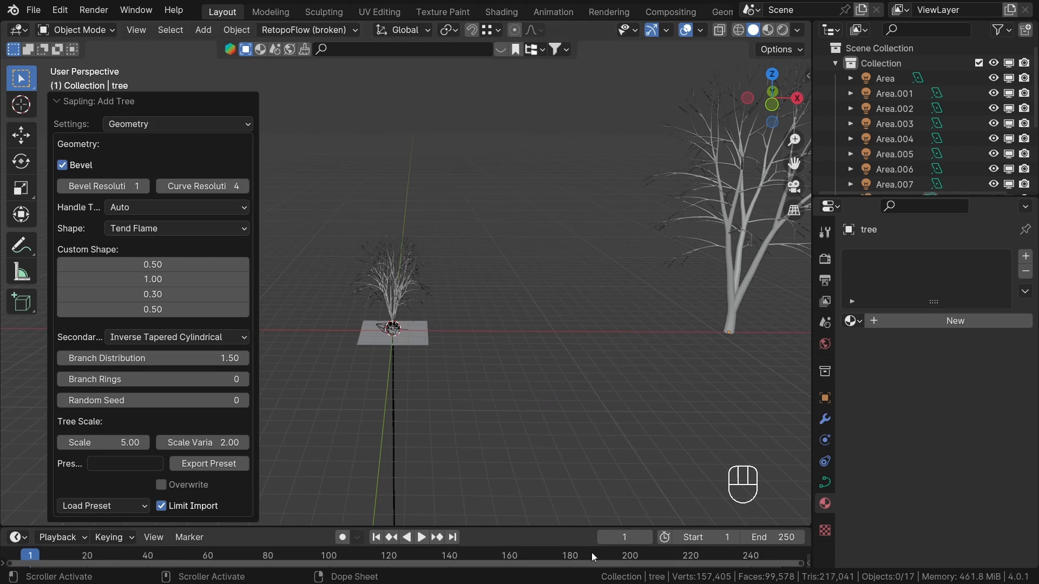
{"action": "scroll", "coordinate": [399, 287], "scroll_direction": "up", "scroll_amount": 5}
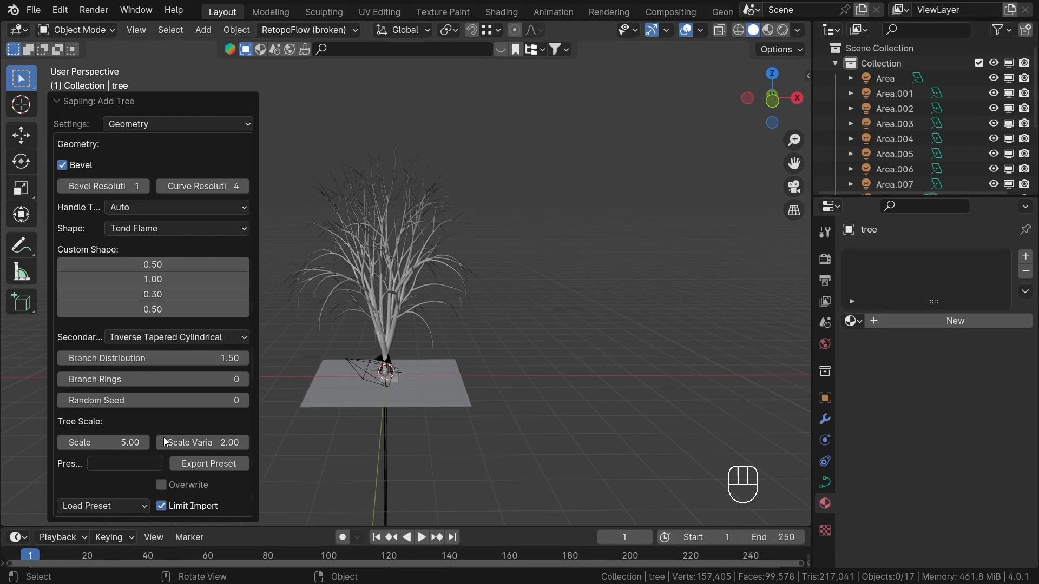
{"action": "left_click", "coordinate": [112, 505]}
{"action": "left_click", "coordinate": [113, 443]}
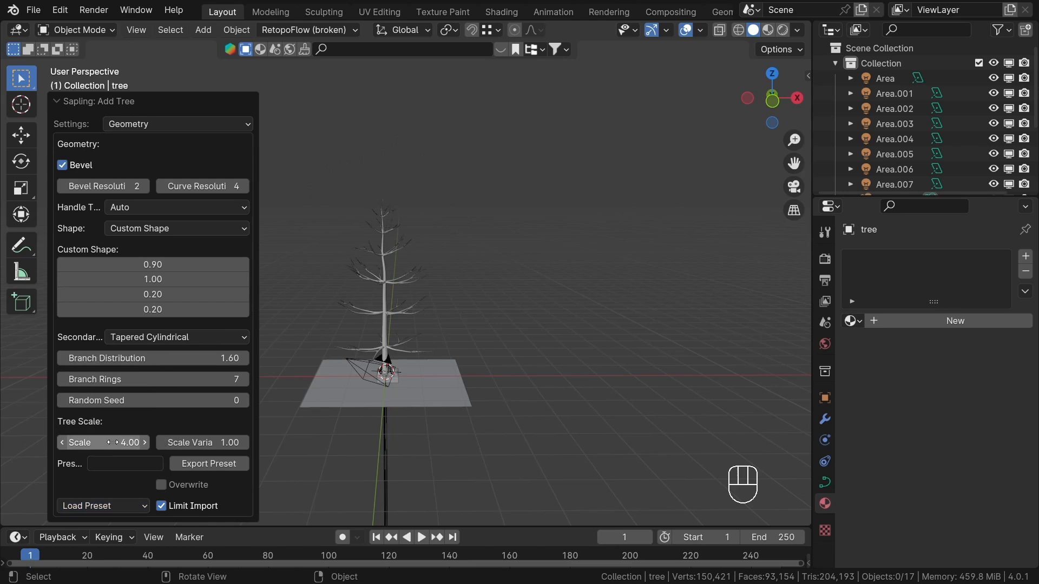
{"action": "left_click", "coordinate": [105, 501]}
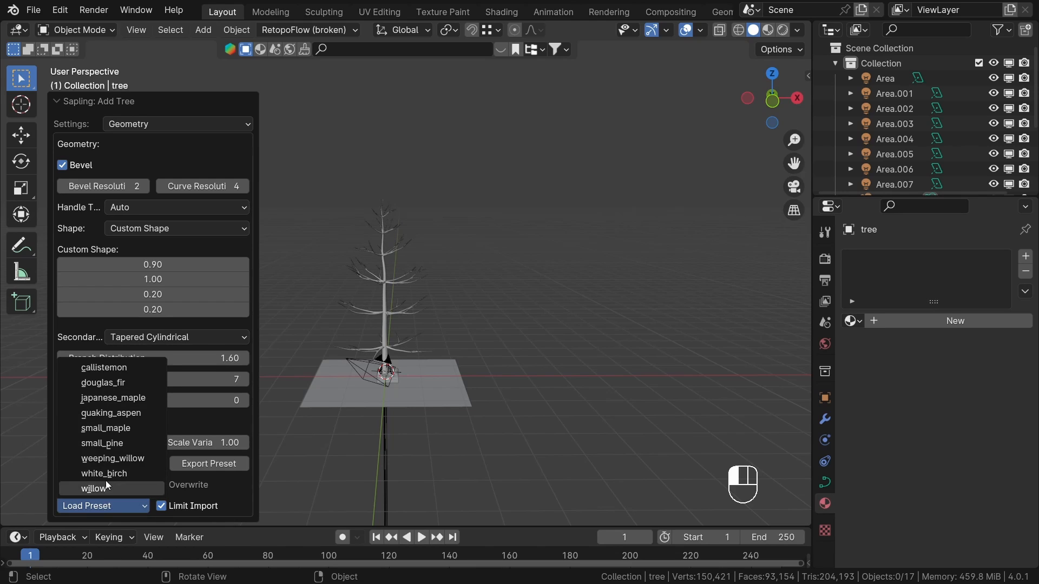
{"action": "left_click", "coordinate": [106, 425]}
Step: Set the small maple's random seed to 5
{"action": "scroll", "coordinate": [358, 311], "scroll_direction": "down", "scroll_amount": 3}
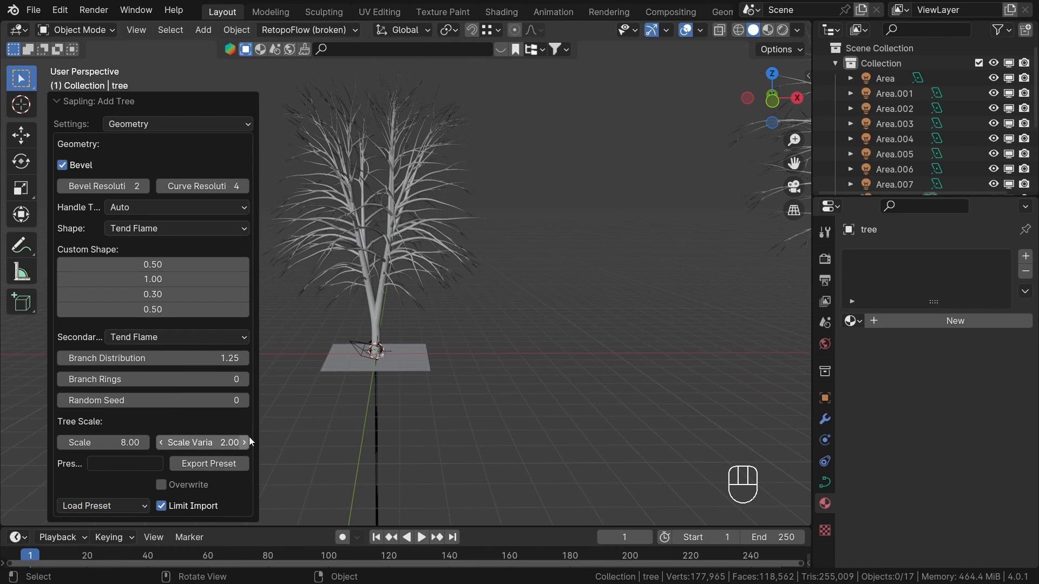
{"action": "left_click", "coordinate": [243, 401]}
{"action": "left_click", "coordinate": [243, 400]}
{"action": "left_click", "coordinate": [243, 401]}
{"action": "left_click", "coordinate": [244, 401]}
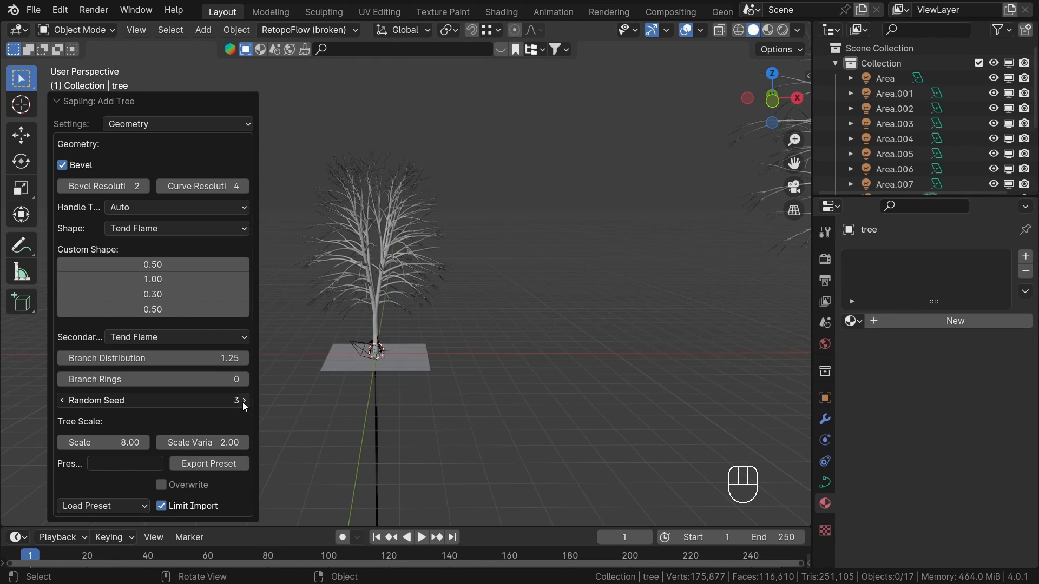
{"action": "left_click", "coordinate": [243, 400]}
Step: Move the small maple about 12.7 m along the X axis, next to the birch tree, and deselect it
{"action": "scroll", "coordinate": [402, 323], "scroll_direction": "down", "scroll_amount": 3}
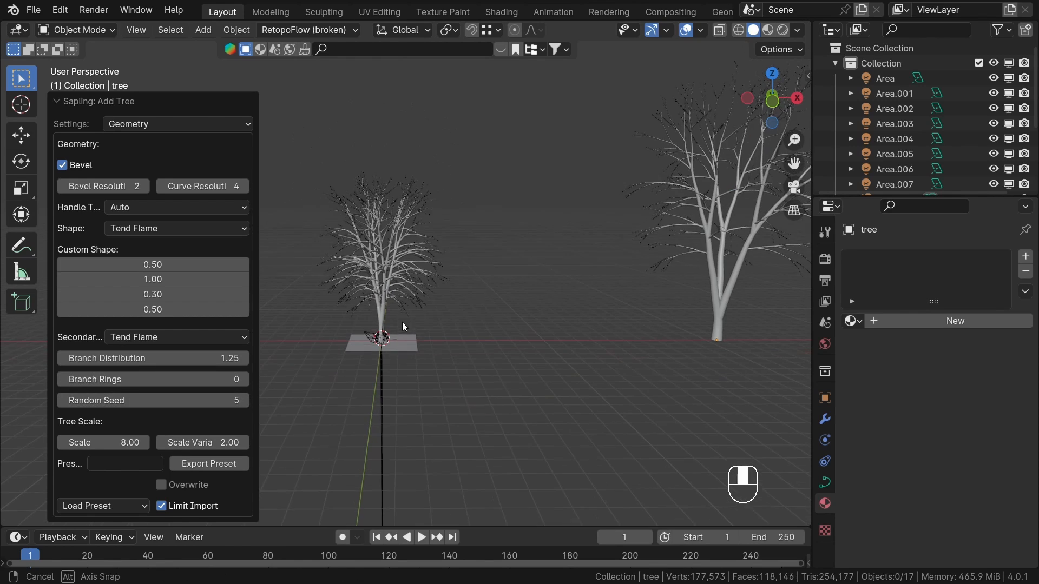
{"action": "left_click", "coordinate": [395, 287]}
{"action": "key", "text": "g"}
{"action": "left_click", "coordinate": [618, 317]}
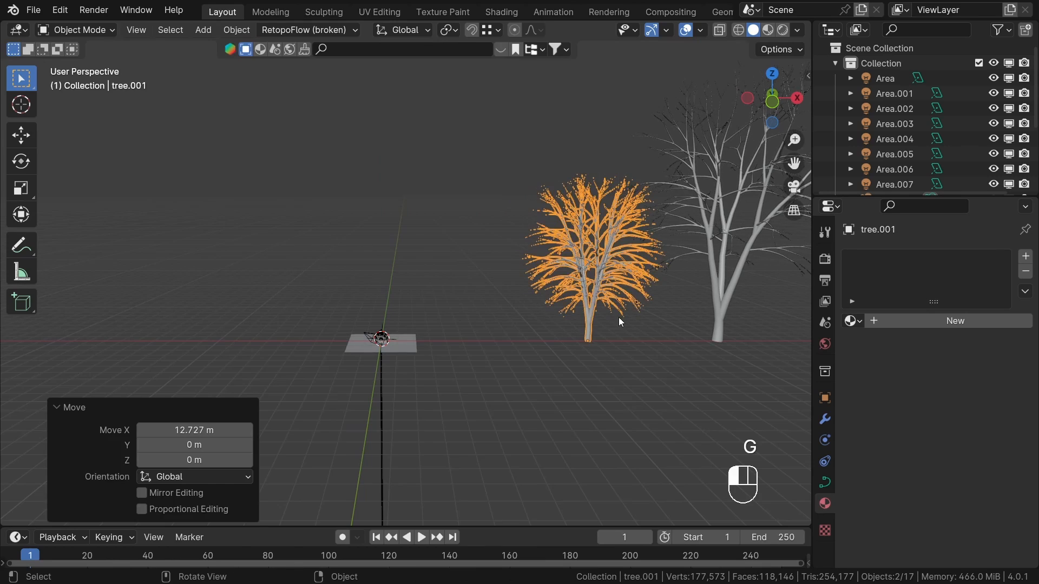
{"action": "left_click", "coordinate": [381, 135]}
Step: Add a third Sapling tree over the ground plane and set its random seed to 2
{"action": "key", "text": "shift+a"}
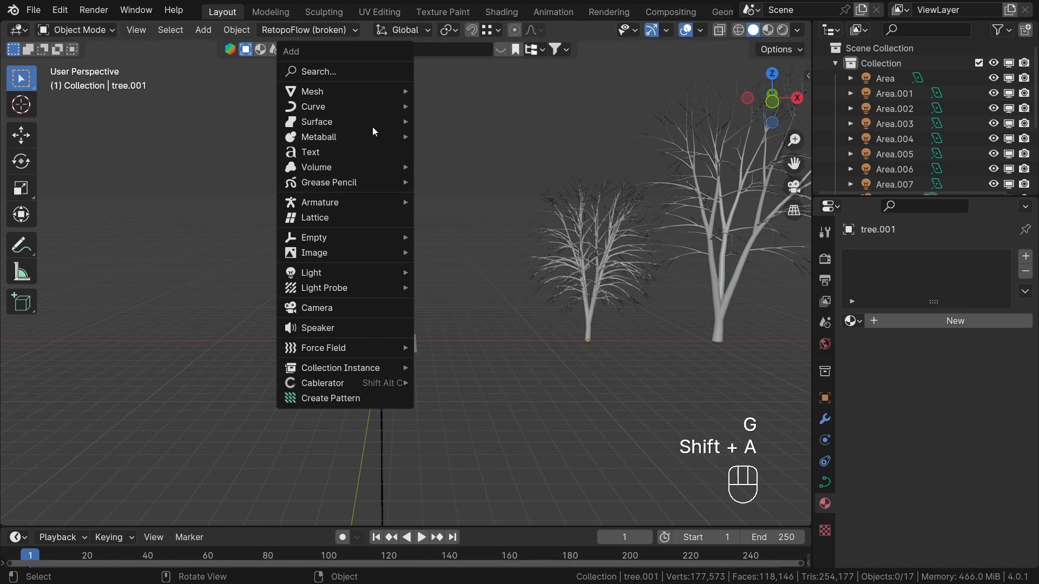
{"action": "mouse_move", "coordinate": [385, 107]}
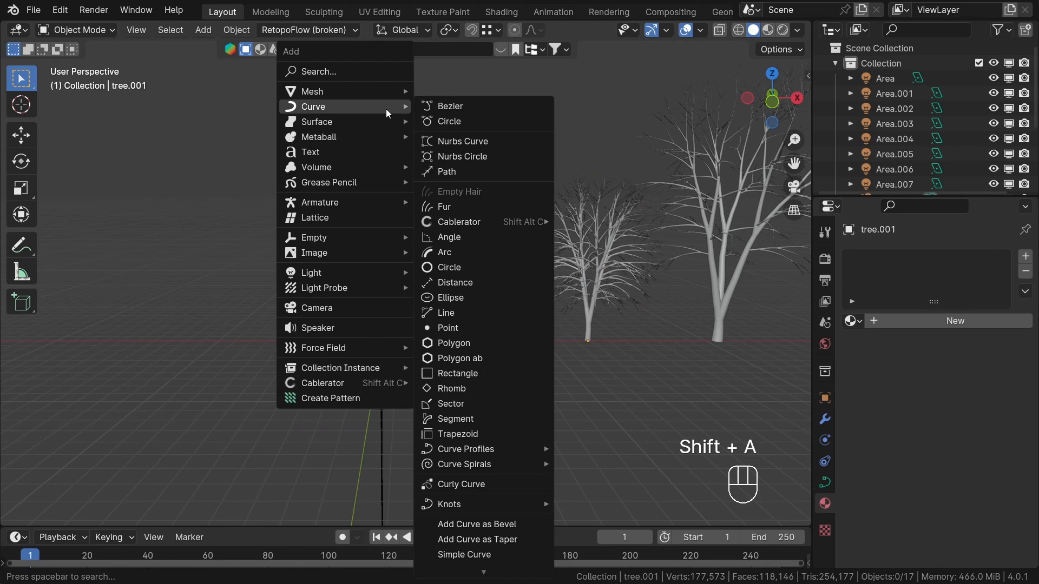
{"action": "left_click", "coordinate": [477, 565]}
{"action": "scroll", "coordinate": [378, 317], "scroll_direction": "up", "scroll_amount": 2}
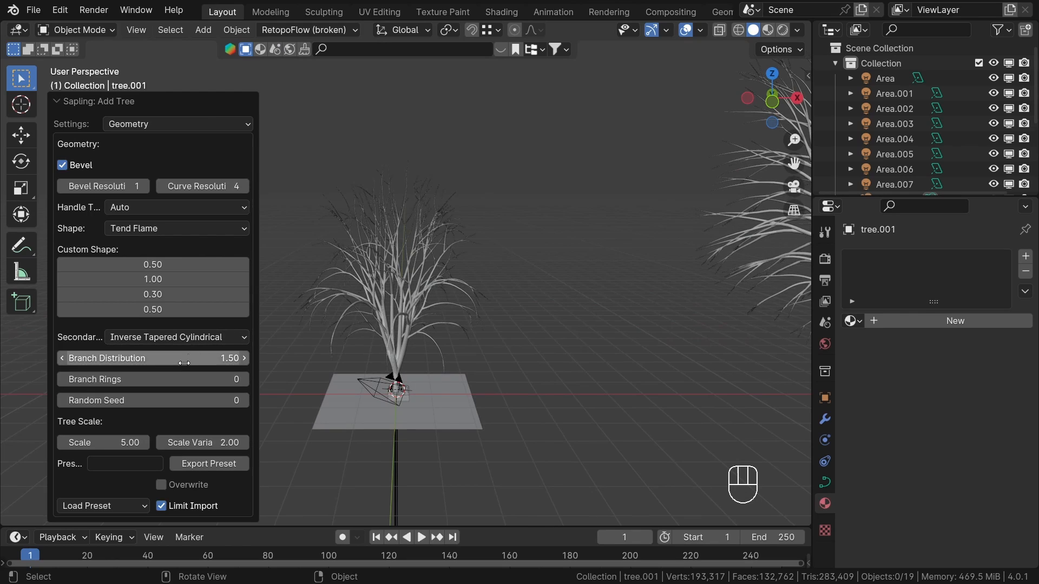
{"action": "left_click", "coordinate": [245, 400]}
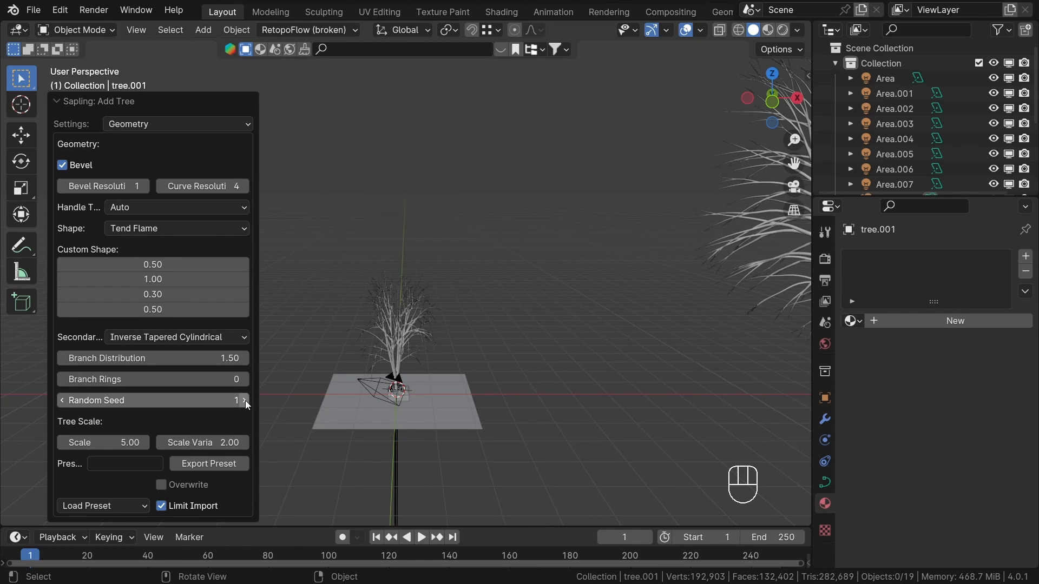
{"action": "left_click", "coordinate": [245, 400]}
{"action": "middle_click_drag", "start_coordinate": [456, 388], "coordinate": [510, 325]}
Step: Select all three trees together, with the birch as the active object
{"action": "key", "text": "a"}
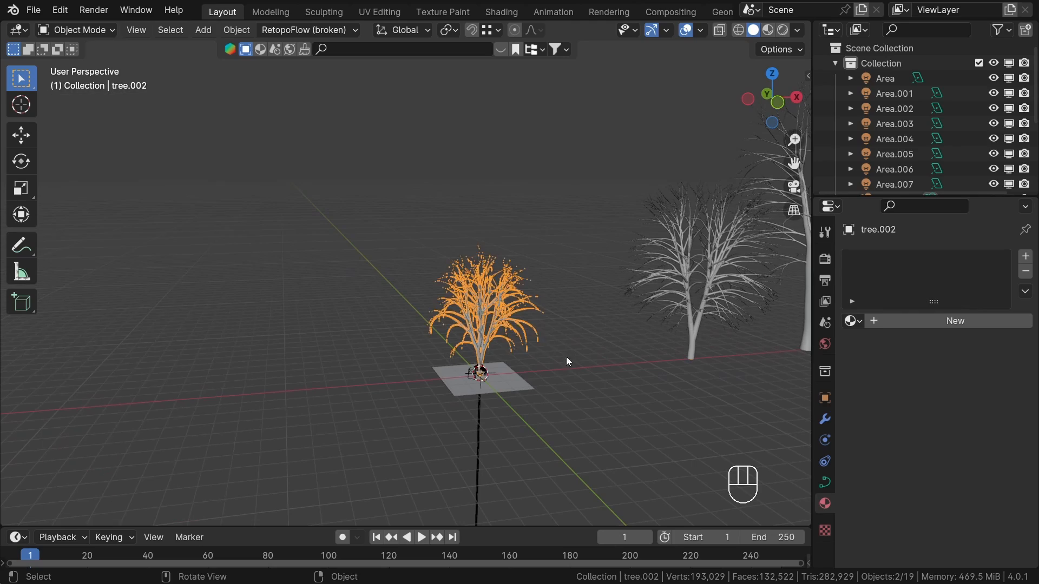
{"action": "middle_click_drag", "start_coordinate": [566, 356], "coordinate": [603, 347]}
{"action": "left_click", "coordinate": [577, 338]}
{"action": "left_click", "coordinate": [502, 310]}
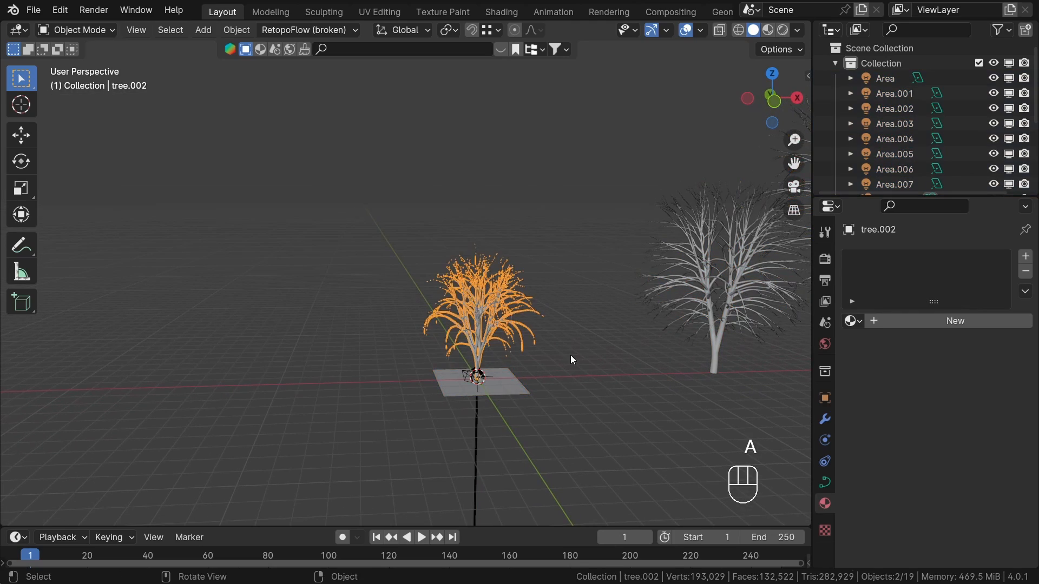
Step: Try scaling down the three trees together, and undo the transforms
{"action": "key", "text": "s"}
{"action": "left_click", "coordinate": [622, 342]}
{"action": "scroll", "coordinate": [622, 342], "scroll_direction": "down", "scroll_amount": 2}
{"action": "middle_click_drag", "start_coordinate": [623, 342], "coordinate": [441, 317], "text": "shift"}
{"action": "key", "text": "ctrl+z"}
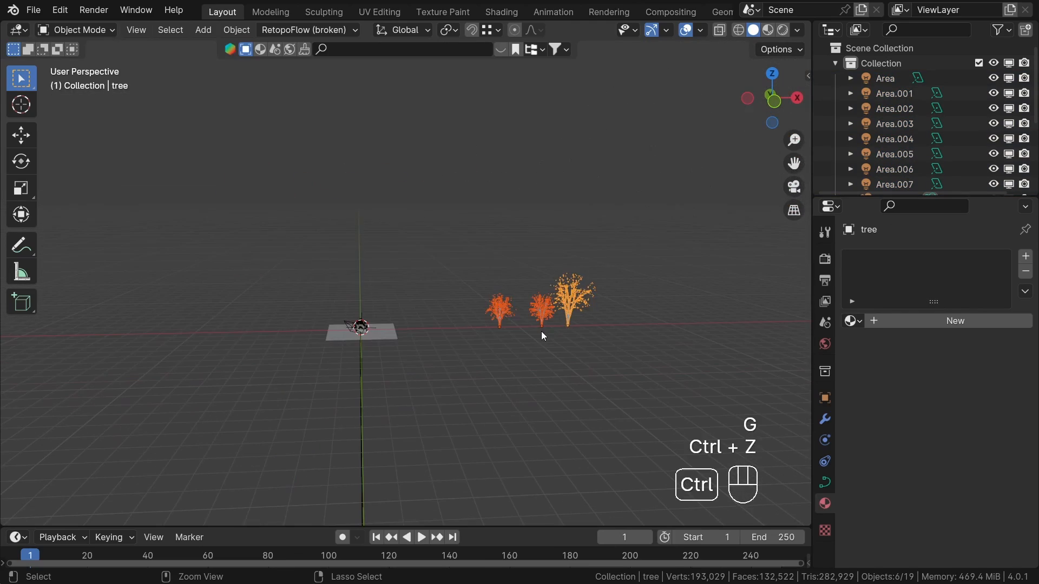
{"action": "key", "text": "ctrl+z"}
Step: Scale the three trees to about 0.251 and move them about -10.6 m along the X axis toward the ground plane
{"action": "key", "text": "s"}
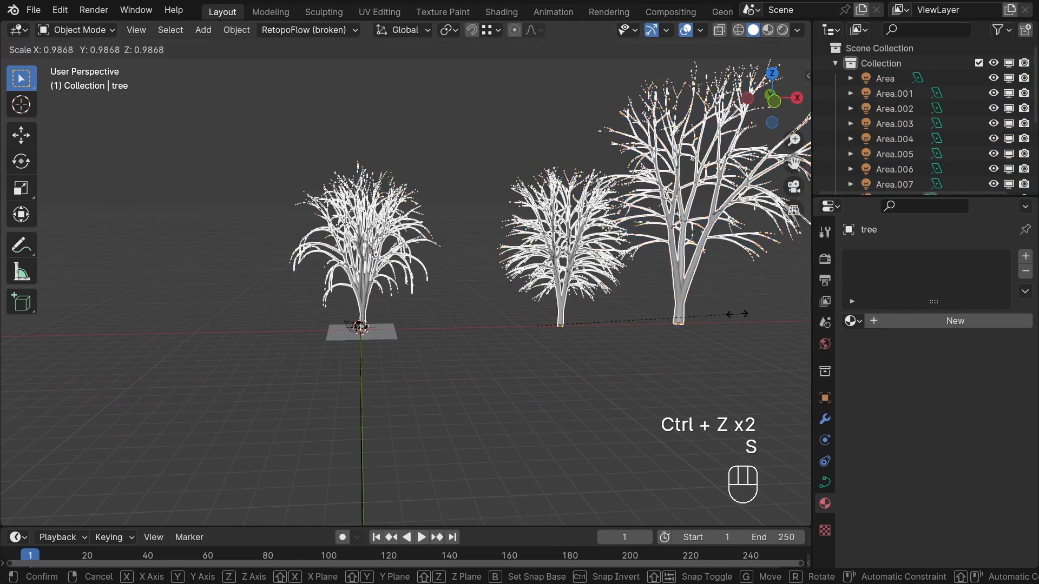
{"action": "left_click", "coordinate": [584, 343]}
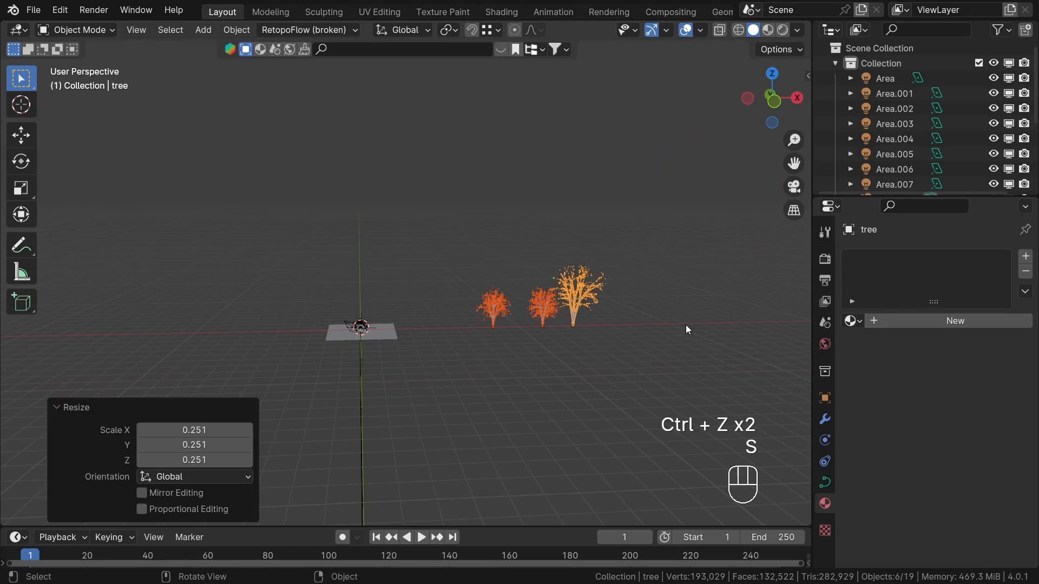
{"action": "key", "text": "g"}
{"action": "key", "text": "x"}
{"action": "left_click", "coordinate": [520, 345]}
Step: Shrink the three trees further in successive passes of about 0.428, 0.343 and 0.521, to suit the size of the terrain model
{"action": "scroll", "coordinate": [489, 324], "scroll_direction": "up", "scroll_amount": 6}
{"action": "key", "text": "s"}
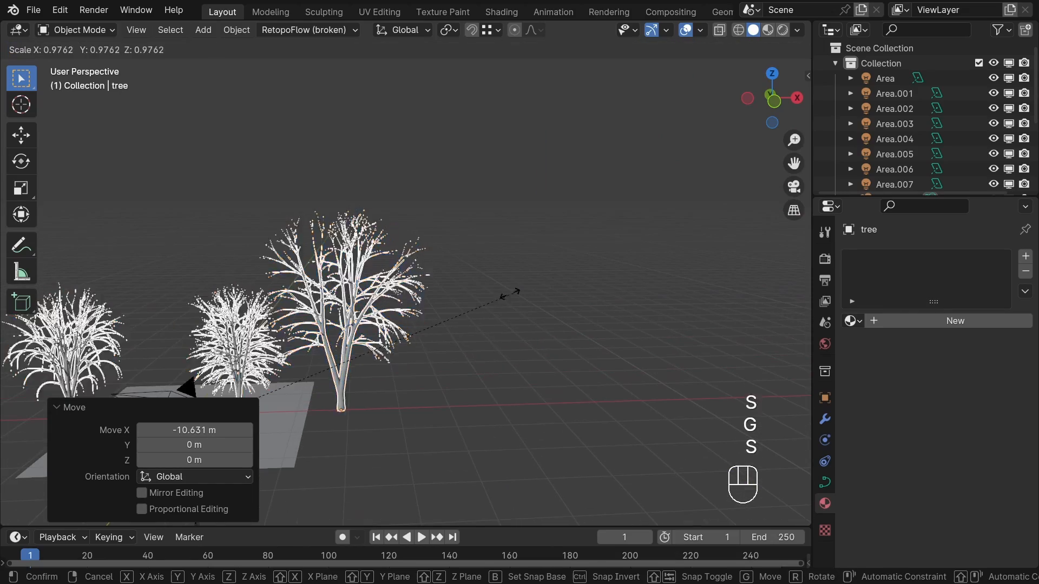
{"action": "left_click", "coordinate": [349, 382]}
{"action": "middle_click_drag", "start_coordinate": [349, 382], "coordinate": [560, 318], "text": "shift"}
{"action": "scroll", "coordinate": [568, 301], "scroll_direction": "up", "scroll_amount": 6}
{"action": "key", "text": "s"}
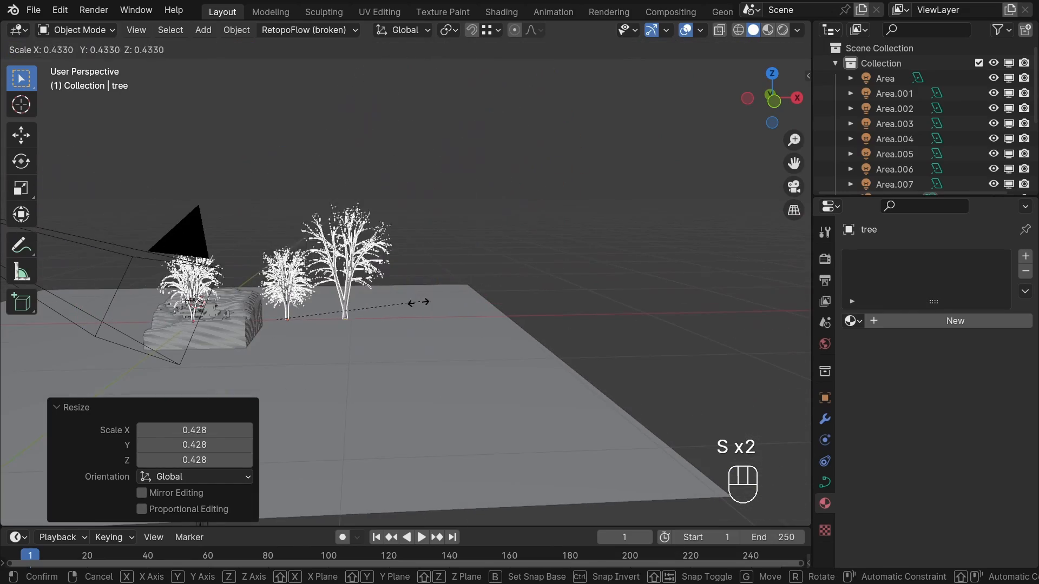
{"action": "left_click", "coordinate": [386, 302]}
{"action": "middle_click_drag", "start_coordinate": [346, 301], "coordinate": [536, 278], "text": "shift"}
{"action": "scroll", "coordinate": [546, 255], "scroll_direction": "up", "scroll_amount": 3}
{"action": "key", "text": "s"}
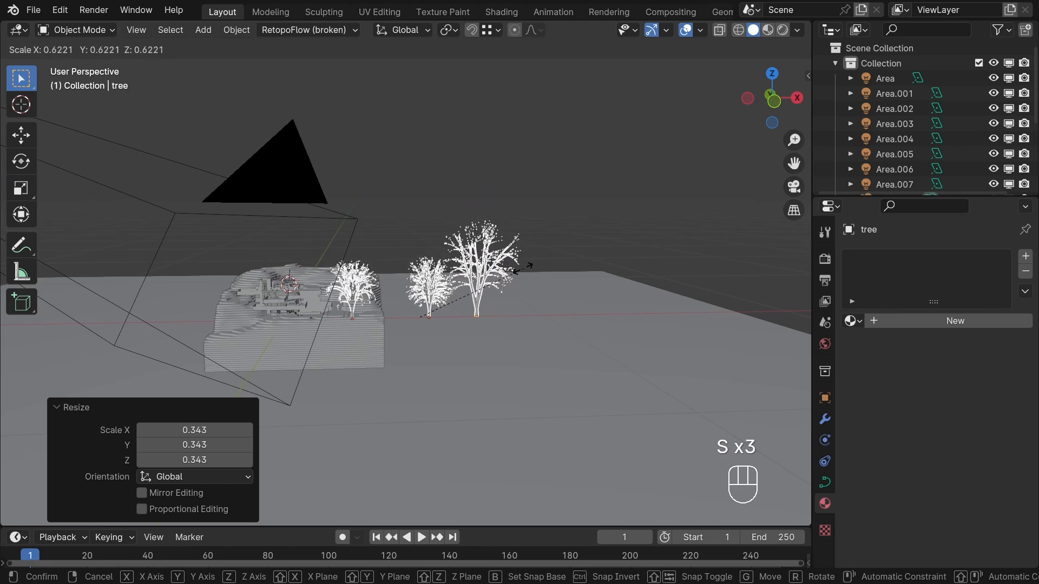
{"action": "left_click", "coordinate": [503, 292]}
Step: In the camera view, place the 3D cursor on the terrain's back-left hill and snap the third tree to it
{"action": "left_click", "coordinate": [794, 186]}
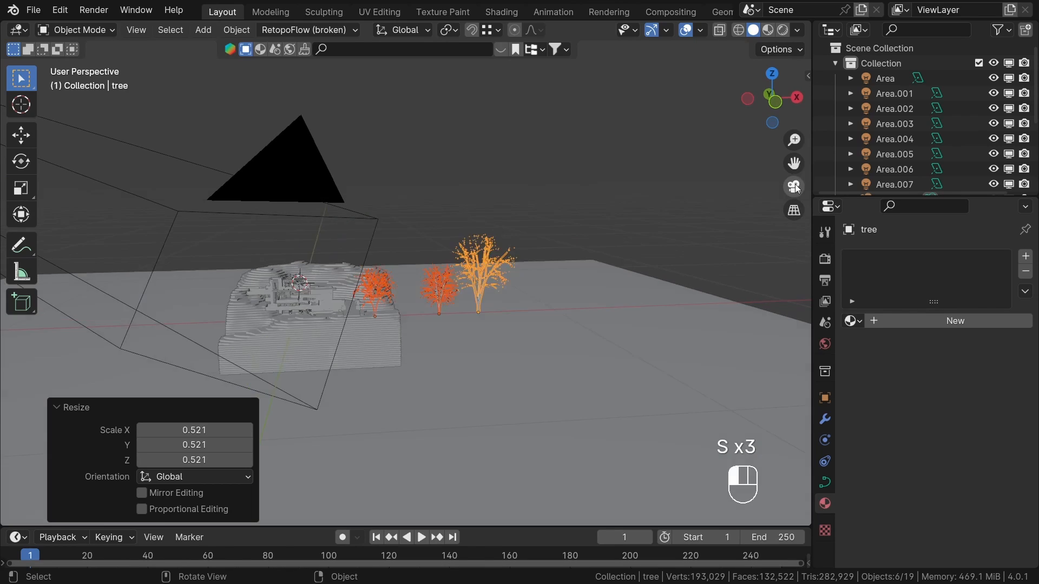
{"action": "scroll", "coordinate": [518, 249], "scroll_direction": "up", "scroll_amount": 2}
{"action": "left_click", "coordinate": [508, 201]}
{"action": "scroll", "coordinate": [392, 371], "scroll_direction": "up", "scroll_amount": 2}
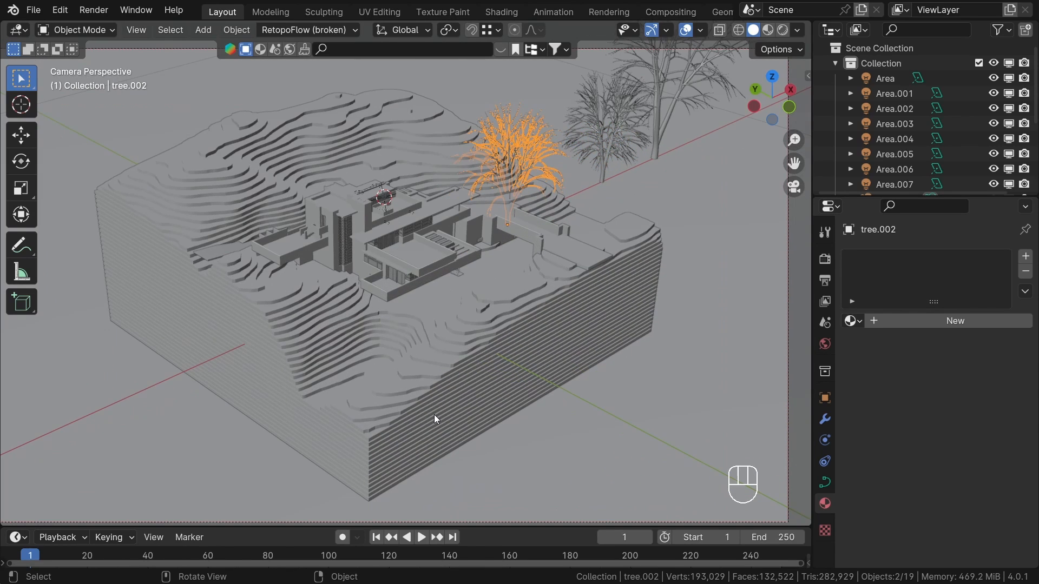
{"action": "scroll", "coordinate": [552, 281], "scroll_direction": "down", "scroll_amount": 2}
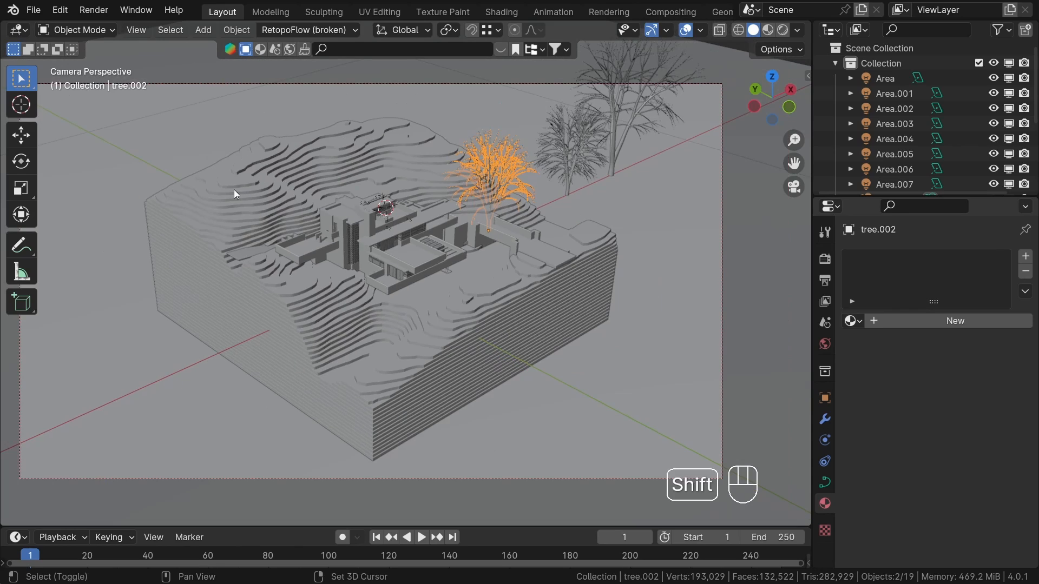
{"action": "right_click", "coordinate": [234, 189], "text": "shift"}
{"action": "key", "text": "shift+s"}
{"action": "left_click", "coordinate": [269, 150]}
Step: Place the 3D cursor near the terrain's front corner and snap the small maple to it
{"action": "left_click", "coordinate": [538, 210]}
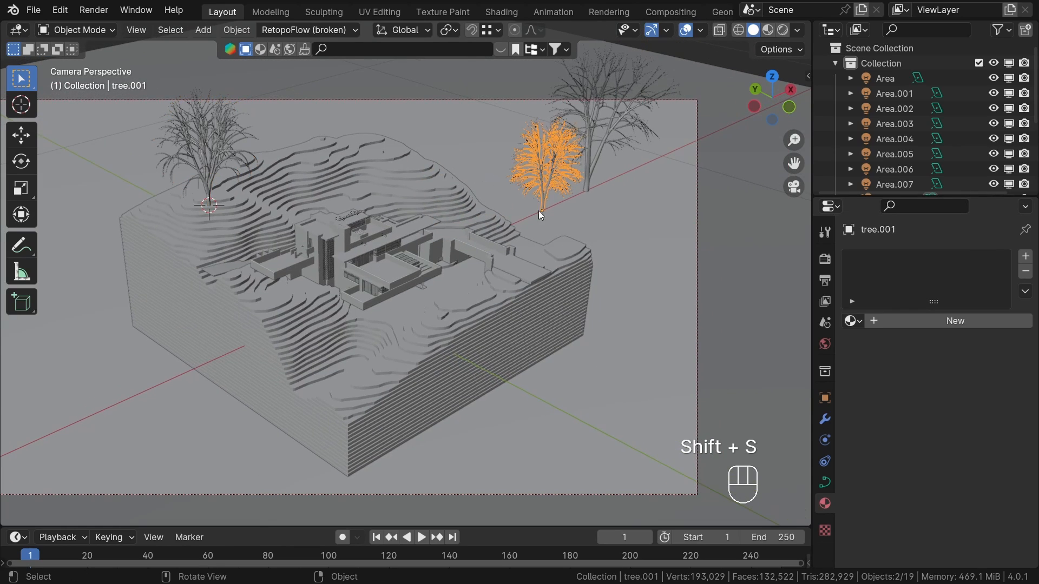
{"action": "right_click", "coordinate": [344, 390], "text": "shift"}
{"action": "key", "text": "shift+s"}
{"action": "left_click", "coordinate": [402, 374]}
Step: Place the 3D cursor on the terrain's right corner and snap the birch tree to it
{"action": "middle_click_drag", "start_coordinate": [537, 225], "coordinate": [521, 240], "text": "shift"}
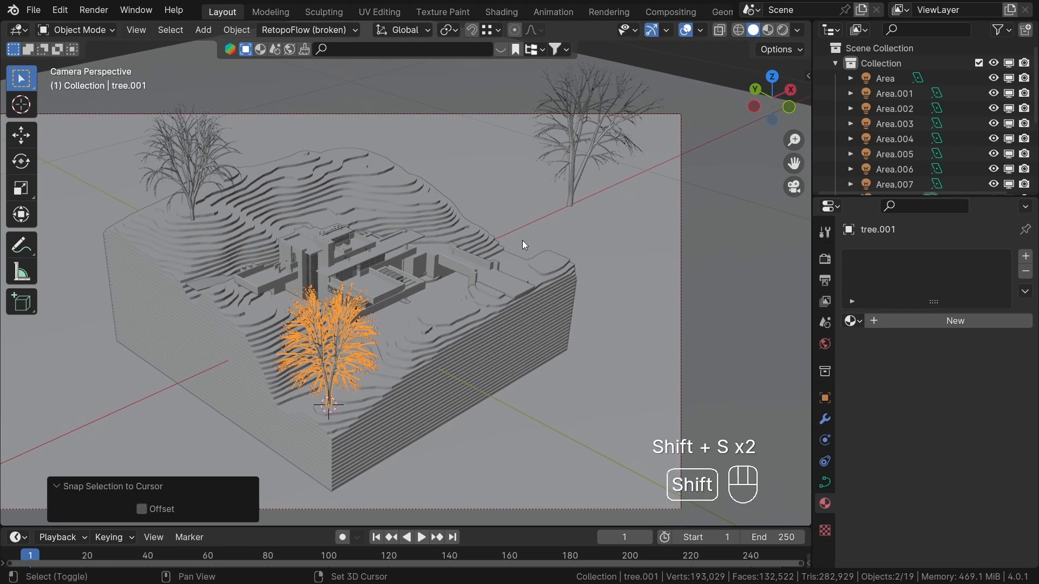
{"action": "left_click", "coordinate": [564, 205]}
{"action": "right_click", "coordinate": [533, 261], "text": "shift"}
{"action": "key", "text": "shift+s"}
{"action": "left_click", "coordinate": [615, 187]}
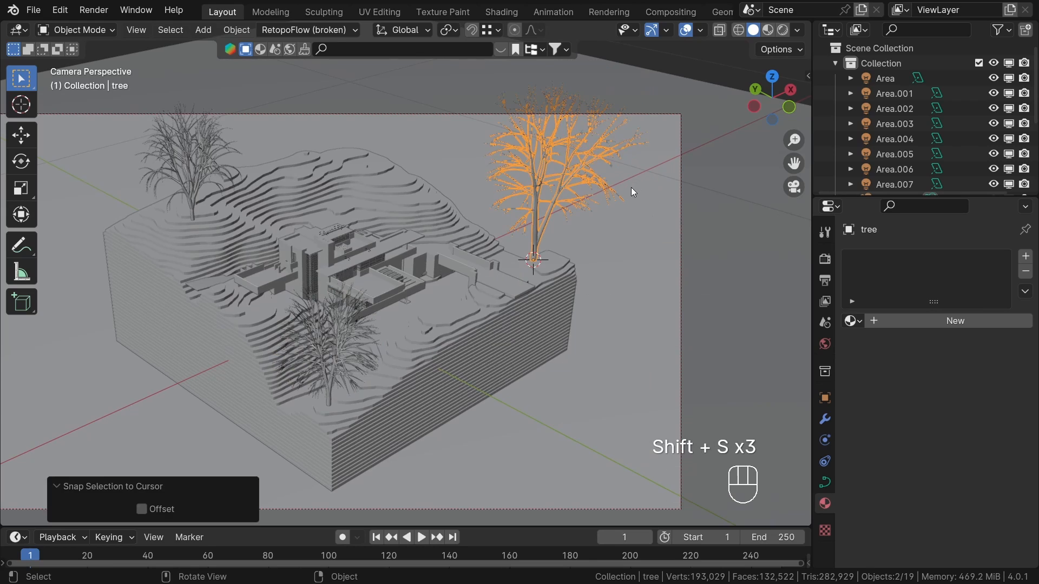
Step: Scale the birch tree on the right corner down to about 0.659
{"action": "key", "text": "a"}
{"action": "left_click", "coordinate": [601, 187]}
{"action": "key", "text": "s"}
{"action": "left_click", "coordinate": [605, 233]}
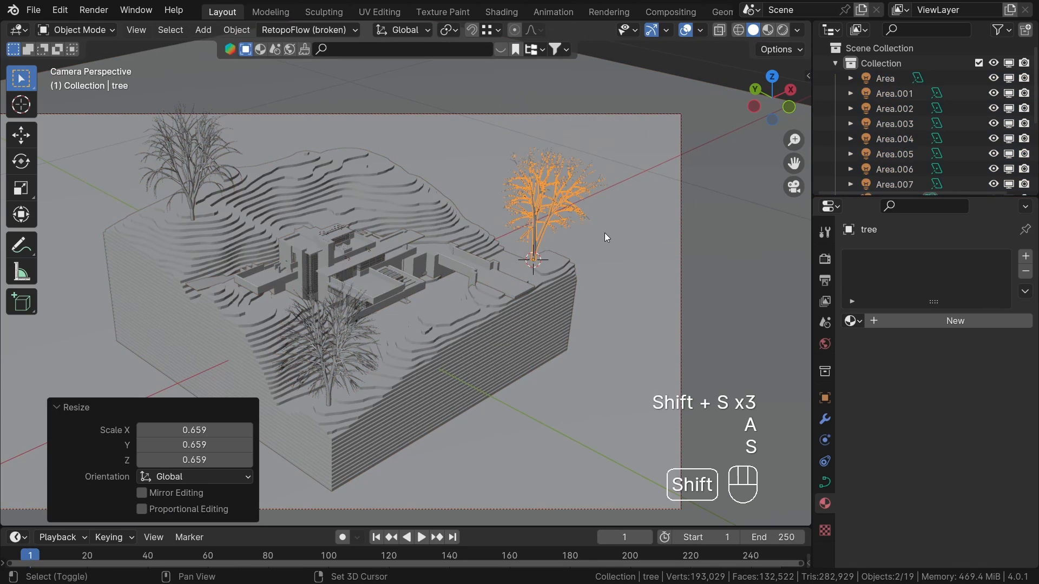
Step: Duplicate the birch, snap the copy to the 3D cursor at the terrain's back edge, and scale it by about 1.169
{"action": "key", "text": "shift+d"}
{"action": "left_click", "coordinate": [562, 191]}
{"action": "right_click", "coordinate": [361, 147], "text": "shift"}
{"action": "key", "text": "shift+s"}
{"action": "left_click", "coordinate": [362, 97]}
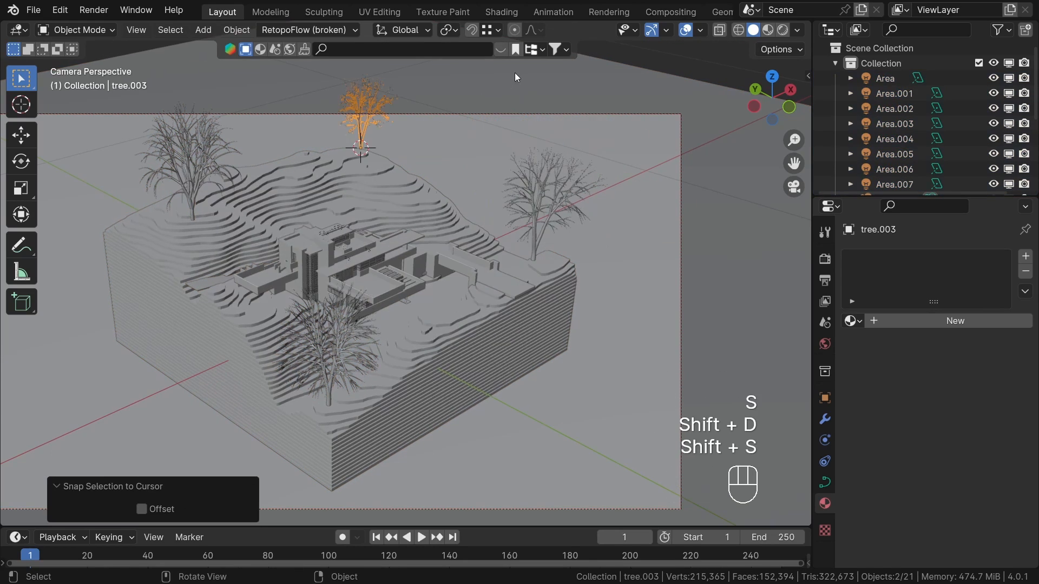
{"action": "key", "text": "s"}
{"action": "left_click", "coordinate": [537, 64]}
Step: Place the 3D cursor on the back hillside above the house and snap the birch copy to it
{"action": "right_click", "coordinate": [343, 183], "text": "shift"}
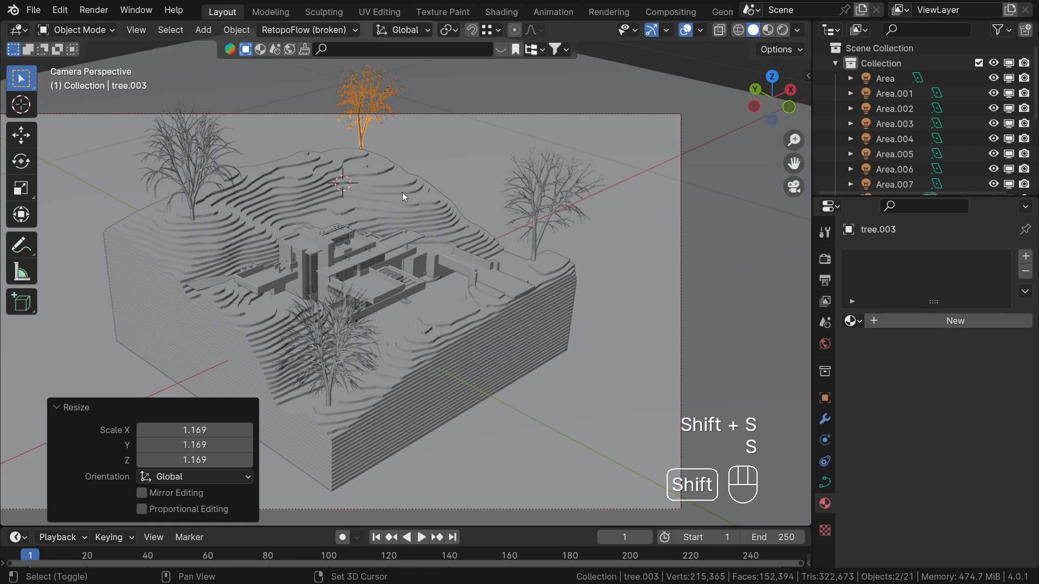
{"action": "key", "text": "shift+s"}
{"action": "left_click", "coordinate": [419, 162]}
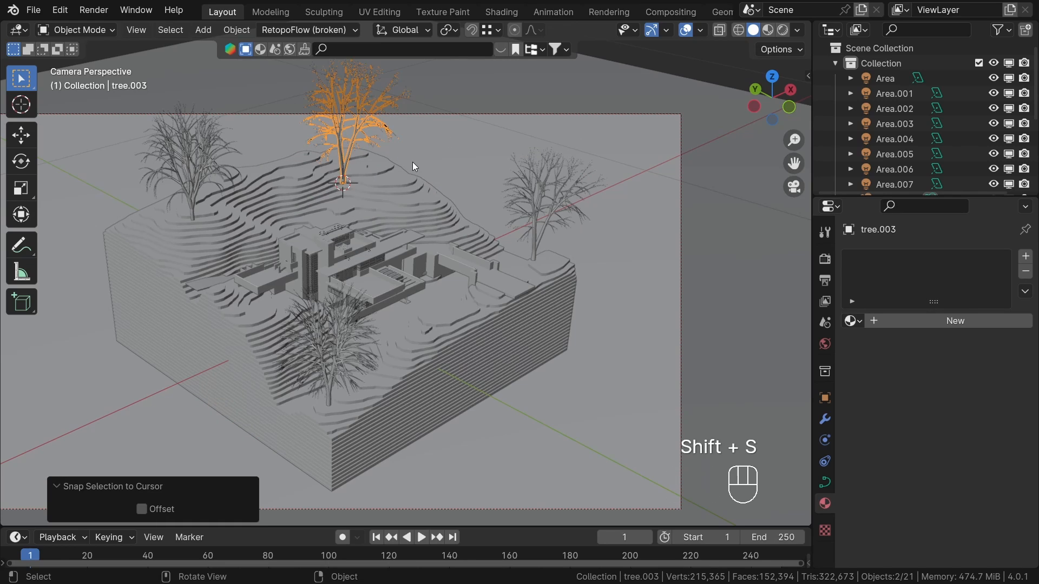
{"action": "key", "text": "ctrl+z"}
{"action": "key", "text": "shift+s"}
{"action": "left_click", "coordinate": [413, 158]}
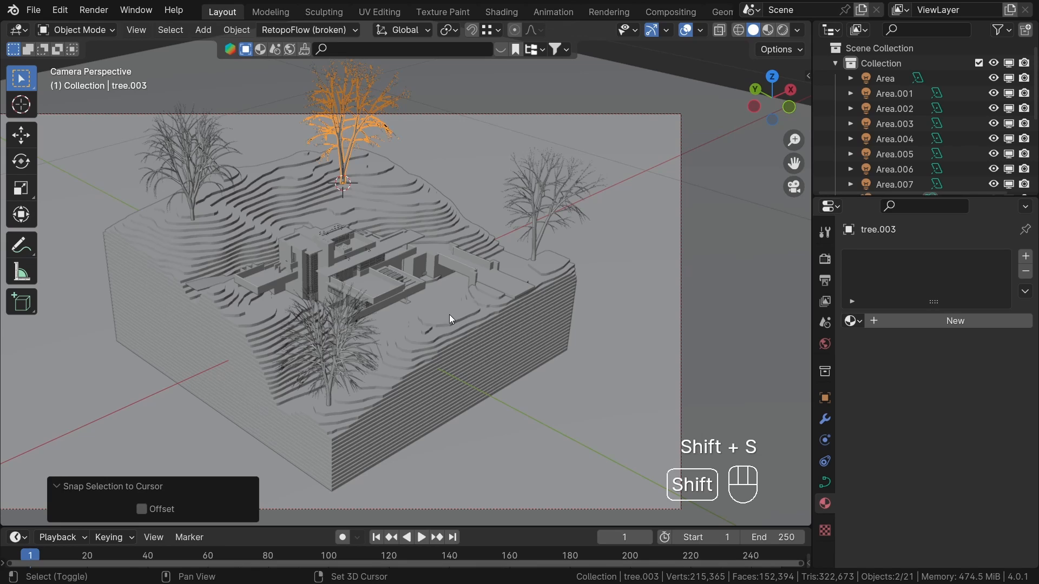
Step: Try the original birch on the slope behind the house by snapping it to a repositioned 3D cursor
{"action": "right_click", "coordinate": [406, 209], "text": "shift"}
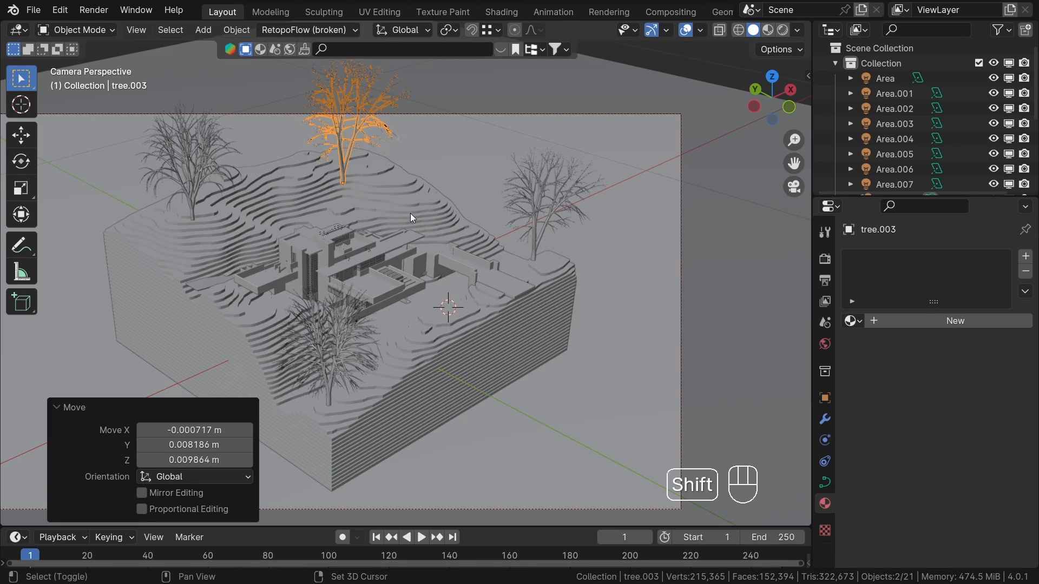
{"action": "right_click", "coordinate": [370, 204], "text": "shift"}
{"action": "right_click_drag", "start_coordinate": [397, 206], "coordinate": [319, 209], "text": "shift"}
{"action": "left_click", "coordinate": [533, 220]}
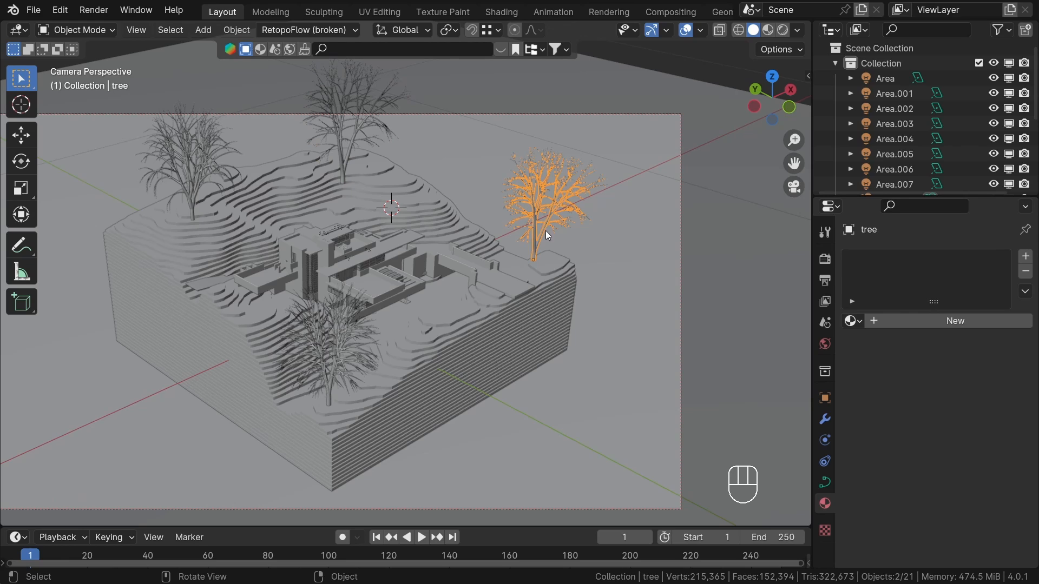
{"action": "key", "text": "shift+s"}
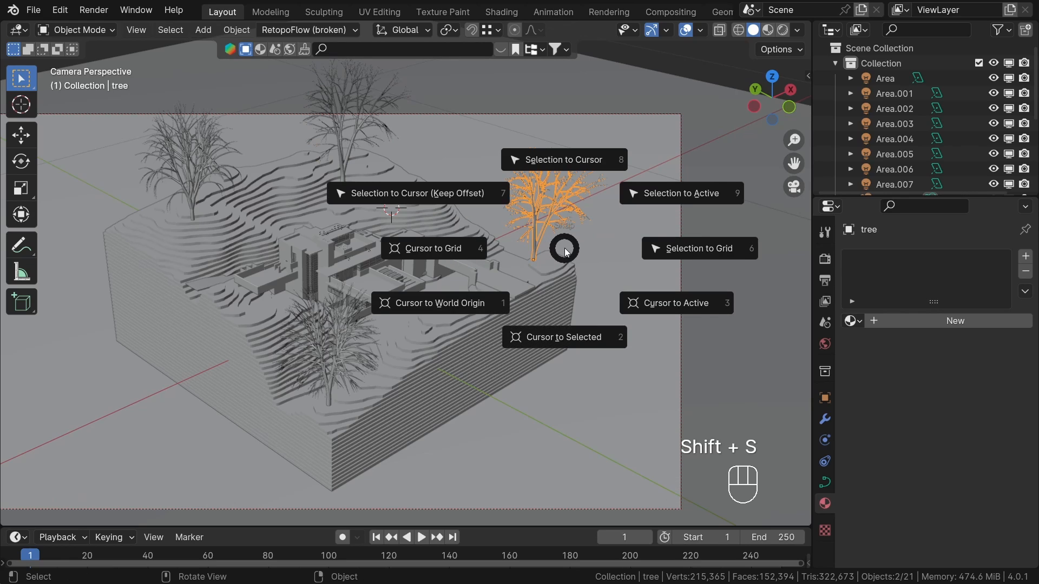
{"action": "left_click", "coordinate": [565, 171]}
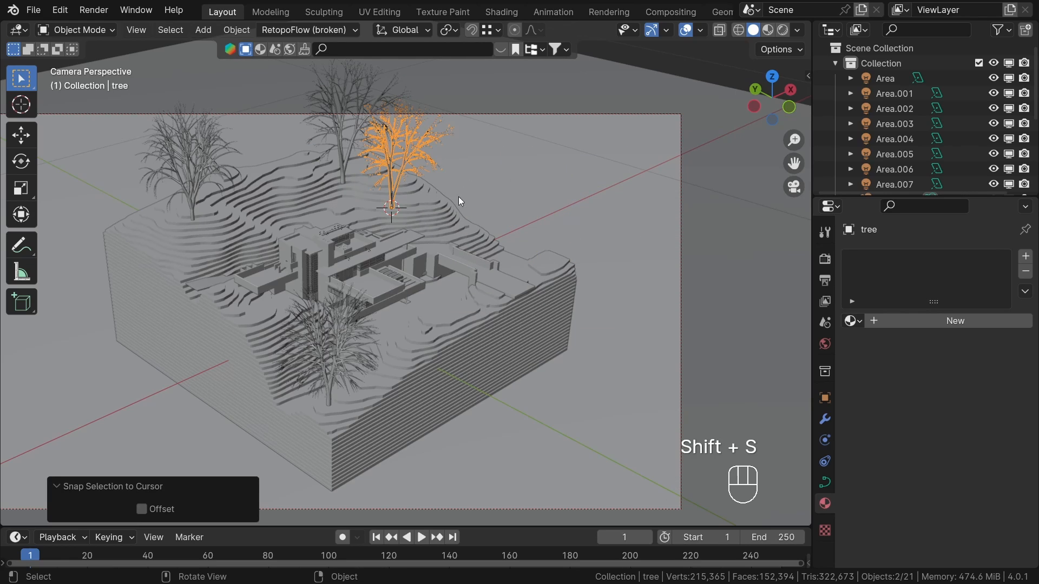
Step: Place the 3D cursor on the flat ground at the terrain's right corner and snap the original birch to it
{"action": "right_click", "coordinate": [532, 271], "text": "shift"}
{"action": "key", "text": "shift+s"}
{"action": "left_click", "coordinate": [502, 157]}
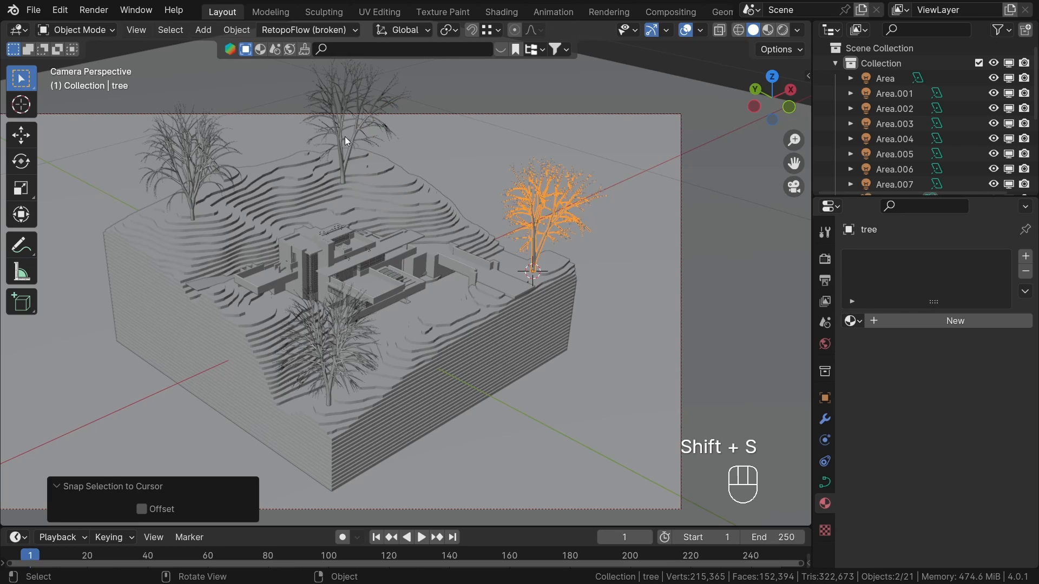
Step: Scale the birch copy on the back hill to about 0.762, and shrink the back-left tree and the small maple slightly
{"action": "left_click", "coordinate": [347, 140]}
{"action": "key", "text": "s"}
{"action": "left_click", "coordinate": [466, 168]}
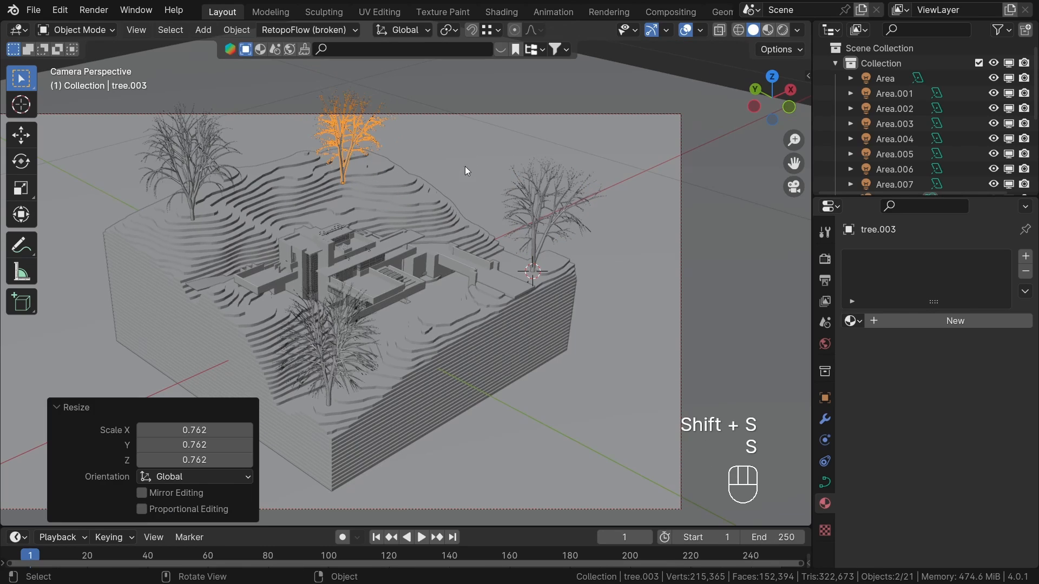
{"action": "left_click", "coordinate": [210, 173]}
{"action": "key", "text": "s"}
{"action": "left_click", "coordinate": [250, 183]}
{"action": "left_click", "coordinate": [340, 351]}
{"action": "key", "text": "s"}
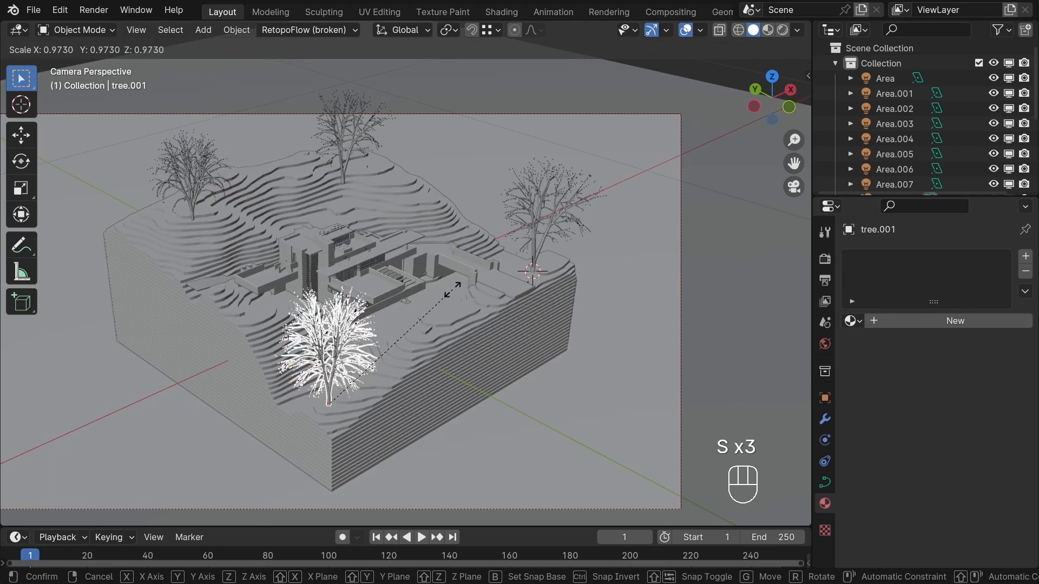
{"action": "left_click", "coordinate": [452, 289]}
Step: Duplicate the back-left tree and snap the copy to the 3D cursor placed on the slope just behind the house
{"action": "left_click", "coordinate": [220, 193]}
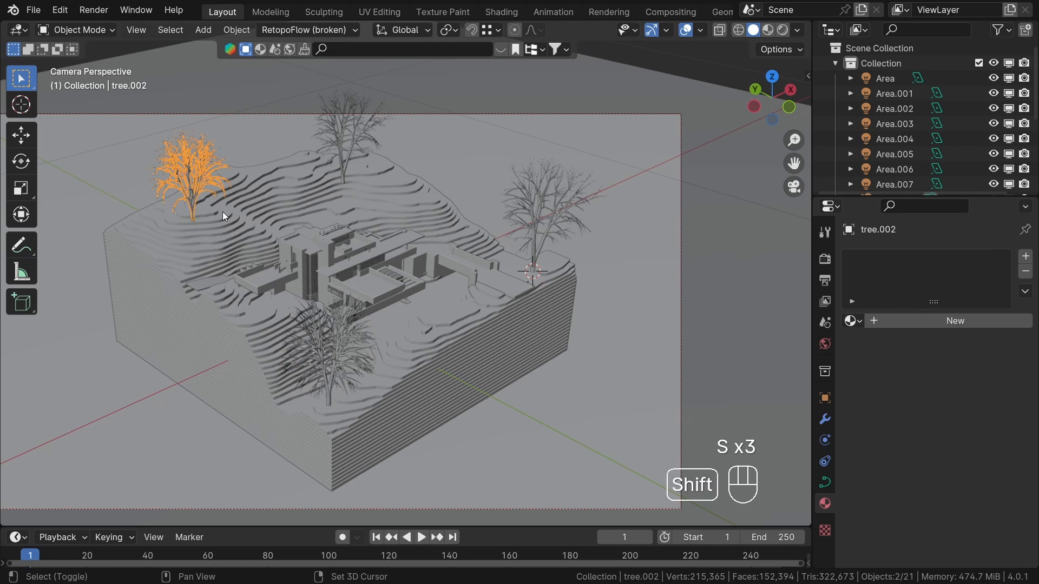
{"action": "key", "text": "shift+d"}
{"action": "left_click", "coordinate": [273, 221]}
{"action": "right_click", "coordinate": [271, 240], "text": "shift"}
{"action": "key", "text": "shift+s"}
{"action": "left_click", "coordinate": [285, 200]}
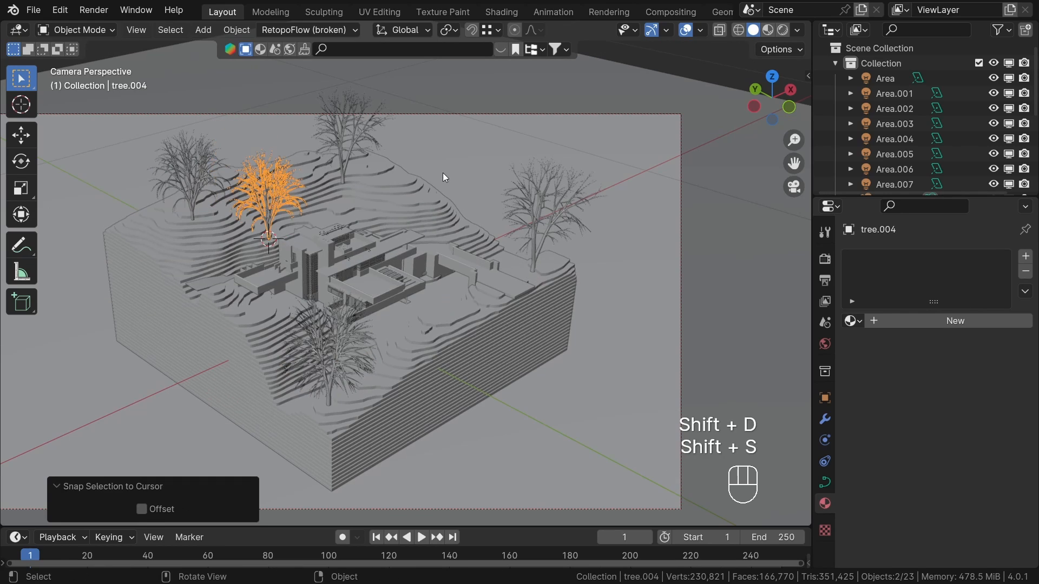
Step: Rotate the copied tree behind the house about the Z axis, and adjust its angle once more with a free rotation
{"action": "key", "text": "r"}
{"action": "key", "text": "z"}
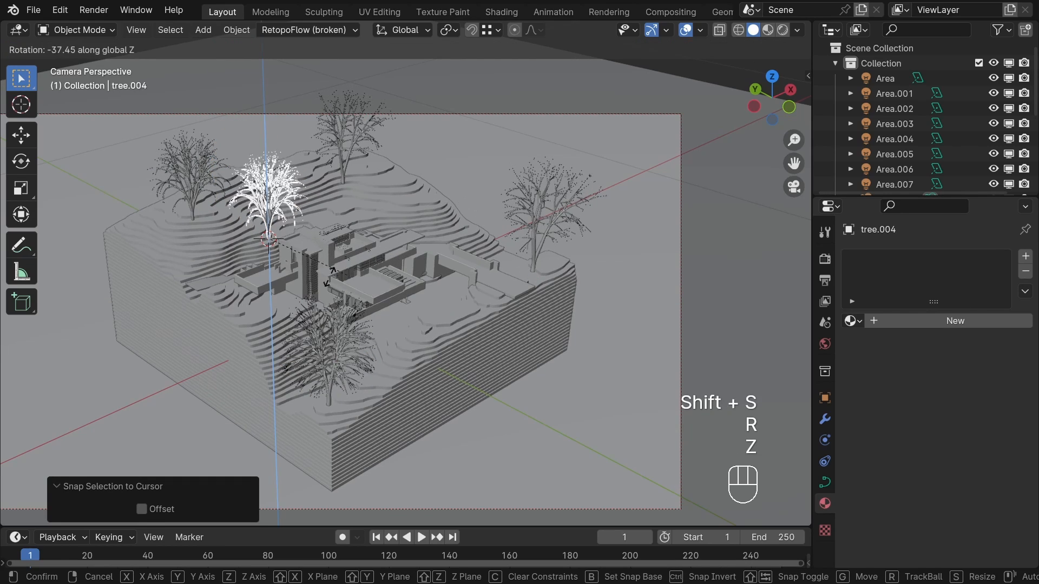
{"action": "left_click", "coordinate": [220, 252]}
{"action": "key", "text": "r"}
{"action": "left_click", "coordinate": [398, 215]}
Step: Deselect all objects and switch the viewport to rendered shading
{"action": "key", "text": "a"}
{"action": "key", "text": "a"}
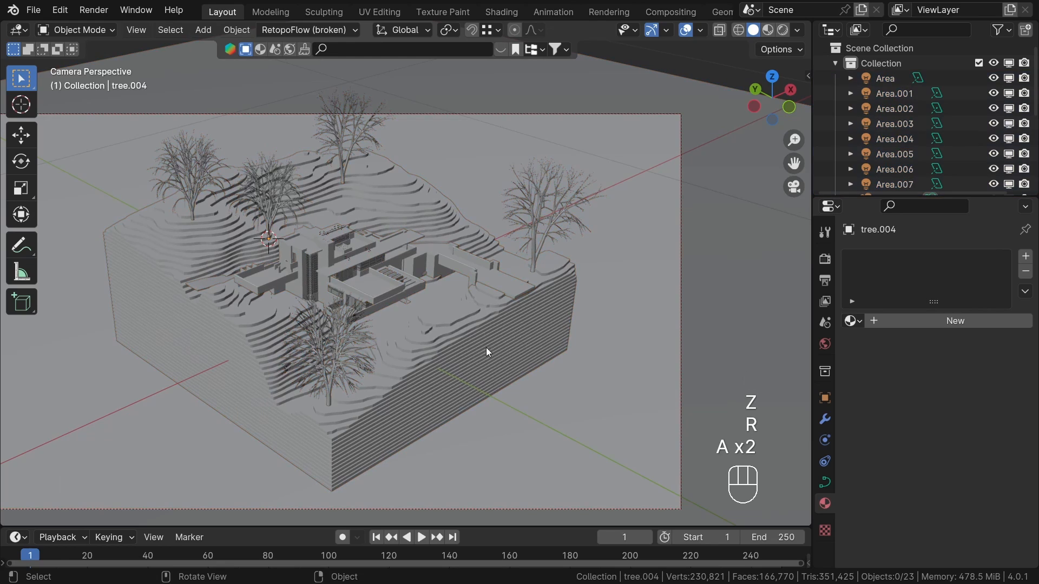
{"action": "key", "text": "z"}
{"action": "left_click", "coordinate": [499, 144]}
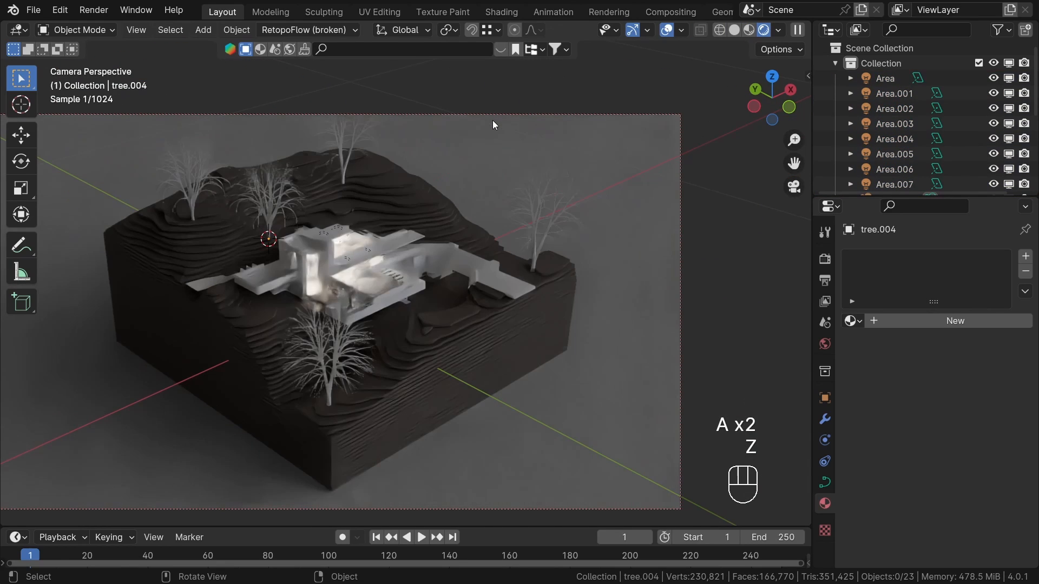
Step: Scale the tree on the back hill to 0.842 and snap it to the 3D cursor placed on the slope just below its trunk
{"action": "left_click", "coordinate": [324, 335]}
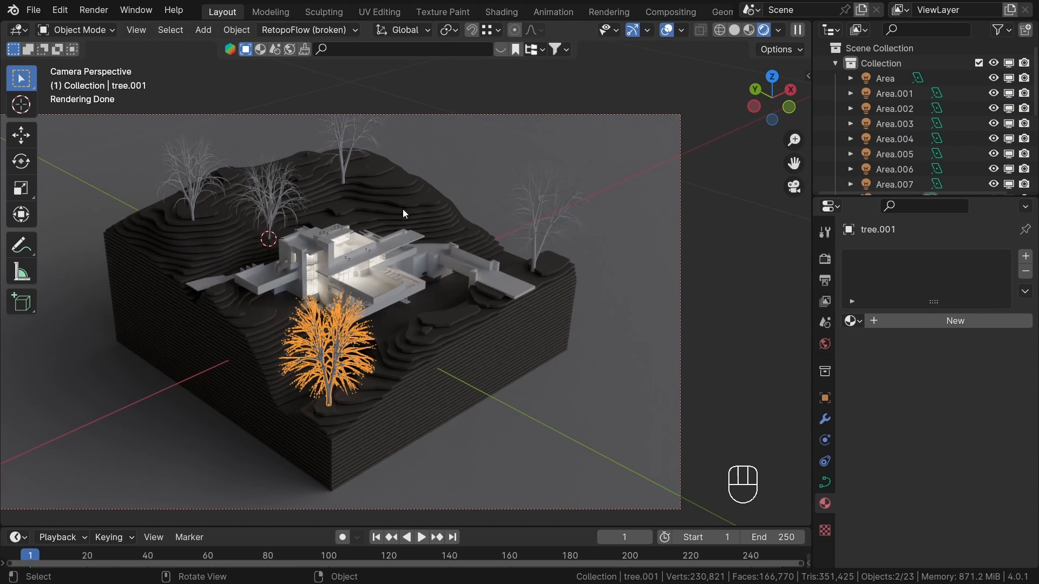
{"action": "left_click", "coordinate": [346, 129]}
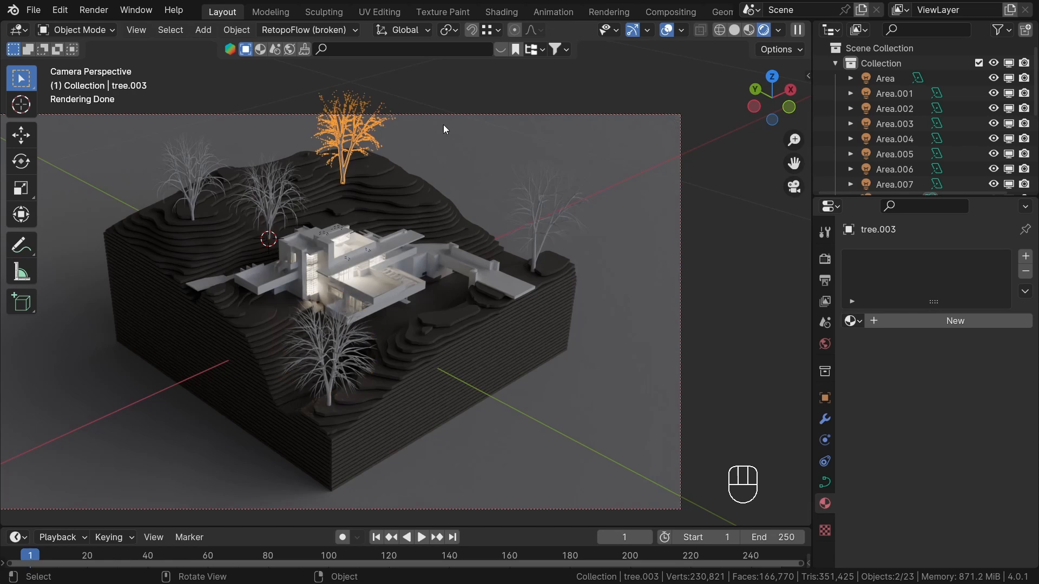
{"action": "key", "text": "s"}
{"action": "left_click", "coordinate": [428, 134]}
{"action": "right_click", "coordinate": [343, 196], "text": "shift"}
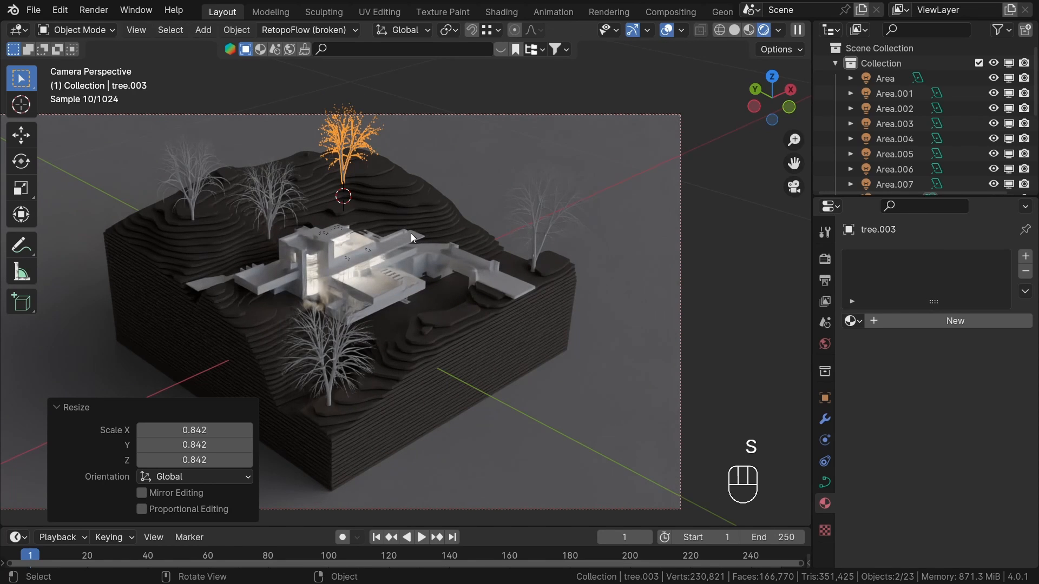
{"action": "key", "text": "shift+s"}
{"action": "left_click", "coordinate": [427, 168]}
Step: Open the Shading workspace with a rendered viewport and the node editor set to object shaders
{"action": "left_click", "coordinate": [519, 13]}
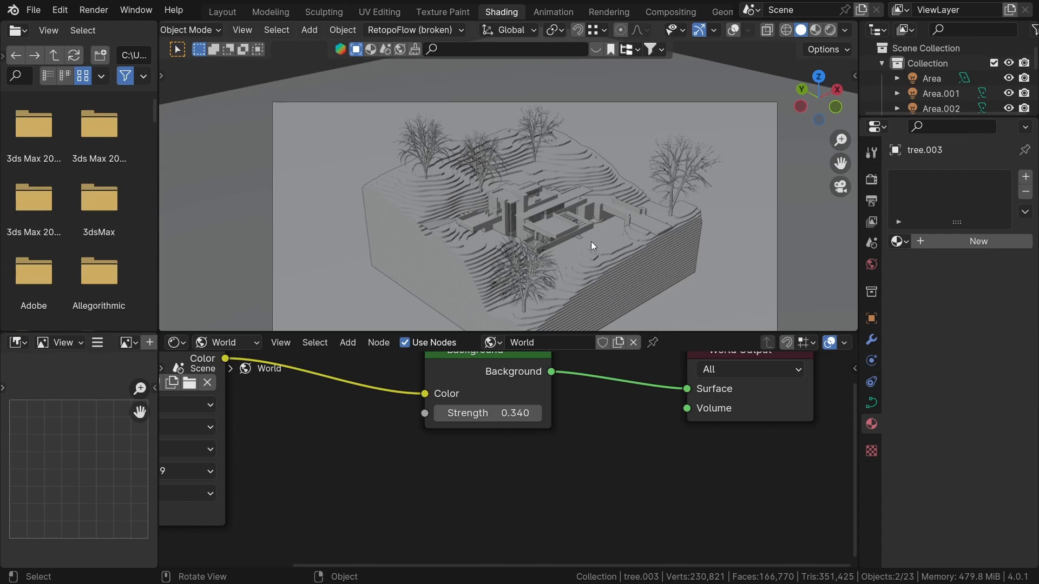
{"action": "key", "text": "z"}
{"action": "left_click", "coordinate": [700, 204]}
{"action": "left_click", "coordinate": [241, 342]}
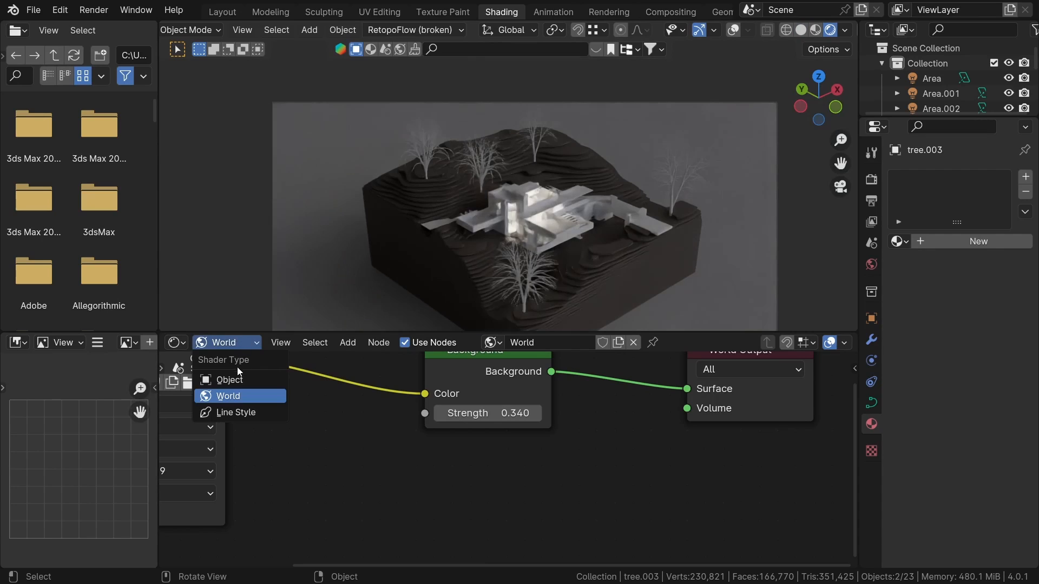
{"action": "left_click", "coordinate": [247, 373]}
Step: Create a new material for the front tree and set its base color to pure white, value 1.000
{"action": "left_click", "coordinate": [525, 295]}
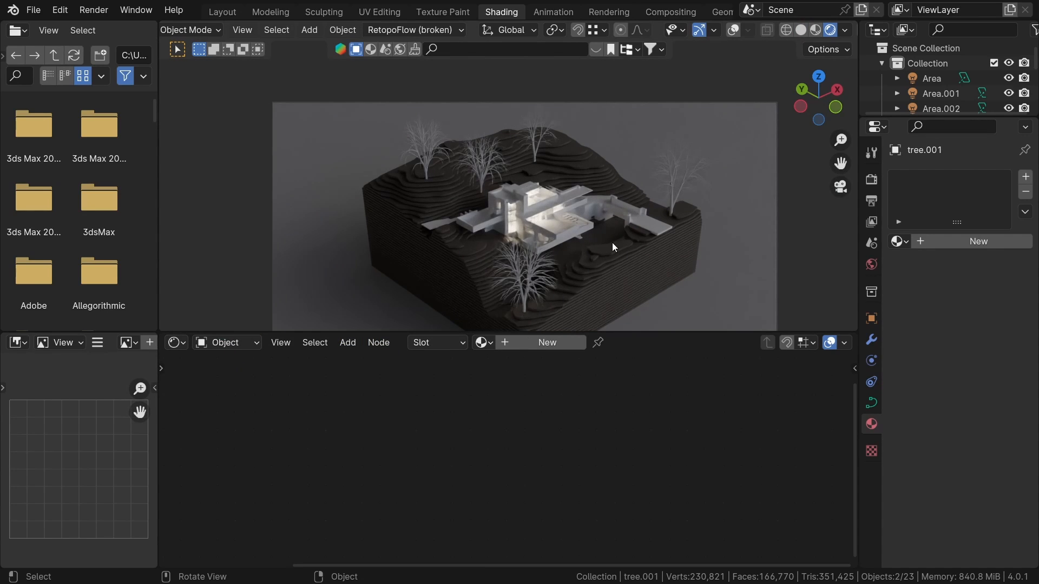
{"action": "left_click", "coordinate": [734, 29]}
{"action": "left_click", "coordinate": [734, 30]}
{"action": "left_click", "coordinate": [547, 343]}
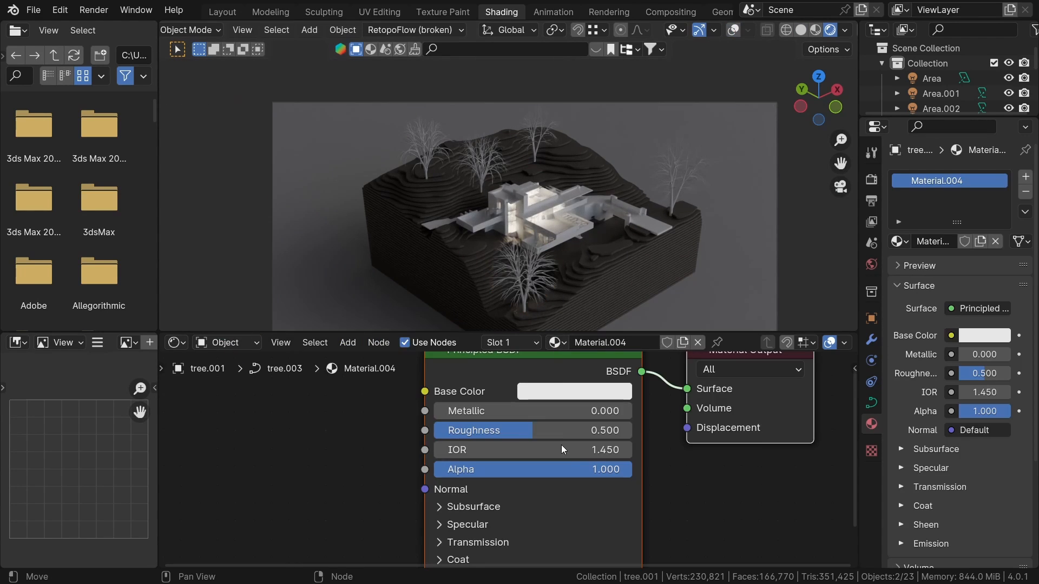
{"action": "scroll", "coordinate": [441, 459], "scroll_direction": "down", "scroll_amount": 1}
{"action": "left_click", "coordinate": [536, 401]}
{"action": "scroll", "coordinate": [541, 398], "scroll_direction": "up", "scroll_amount": 4}
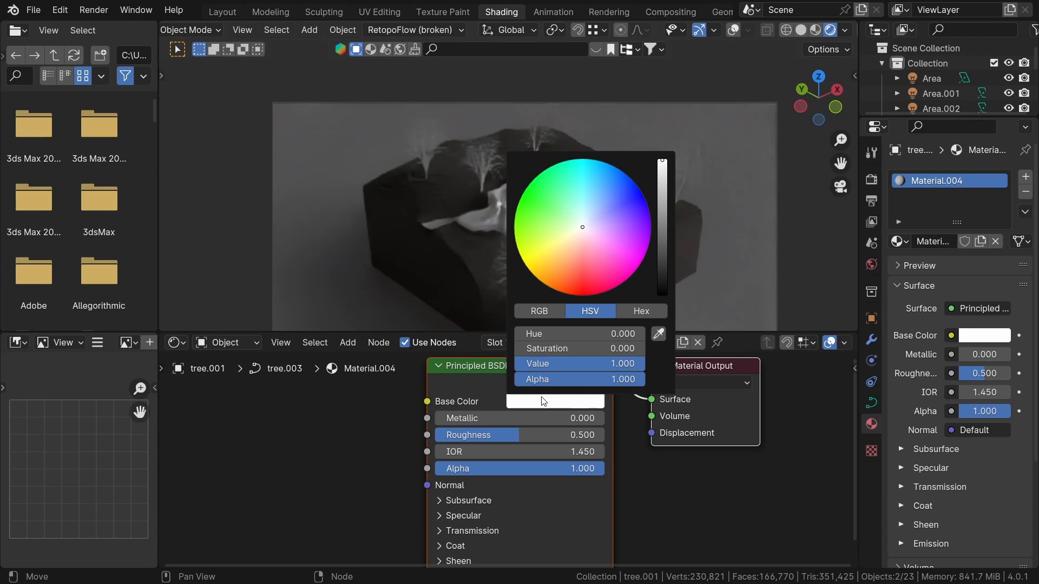
Step: Give the front tree's material a white emission with a strength of 0.340
{"action": "scroll", "coordinate": [382, 488], "scroll_direction": "down", "scroll_amount": 6, "text": "shift"}
{"action": "scroll", "coordinate": [463, 465], "scroll_direction": "up", "scroll_amount": 3}
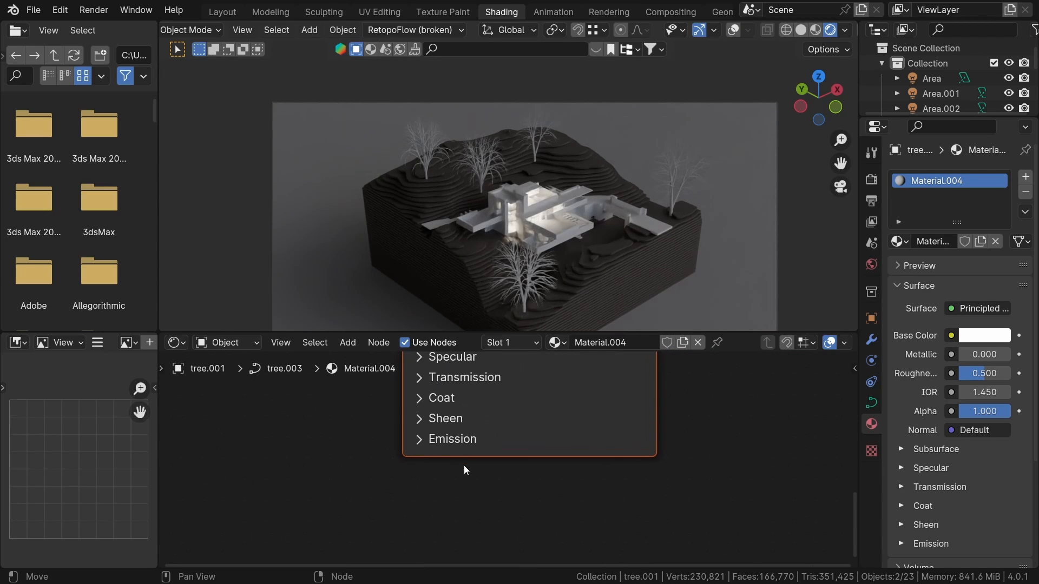
{"action": "left_click", "coordinate": [459, 442]}
{"action": "middle_click_drag", "start_coordinate": [294, 465], "coordinate": [241, 450]}
{"action": "scroll", "coordinate": [483, 486], "scroll_direction": "up", "scroll_amount": 1}
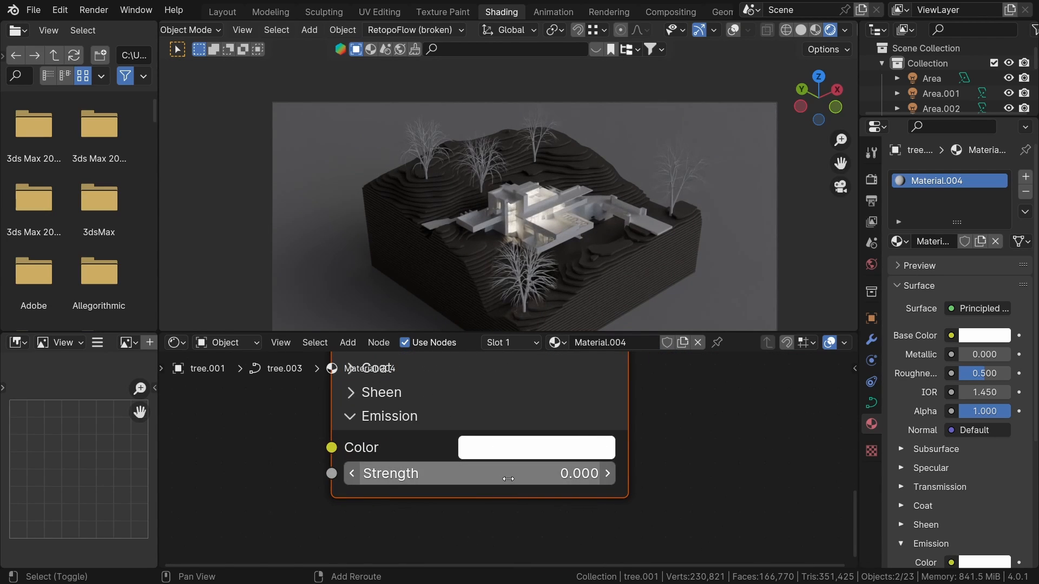
{"action": "left_click", "coordinate": [544, 451]}
{"action": "left_click_drag", "start_coordinate": [548, 474], "coordinate": [609, 473], "text": "shift"}
Step: Link the front tree's material to the other four trees
{"action": "left_click", "coordinate": [682, 180]}
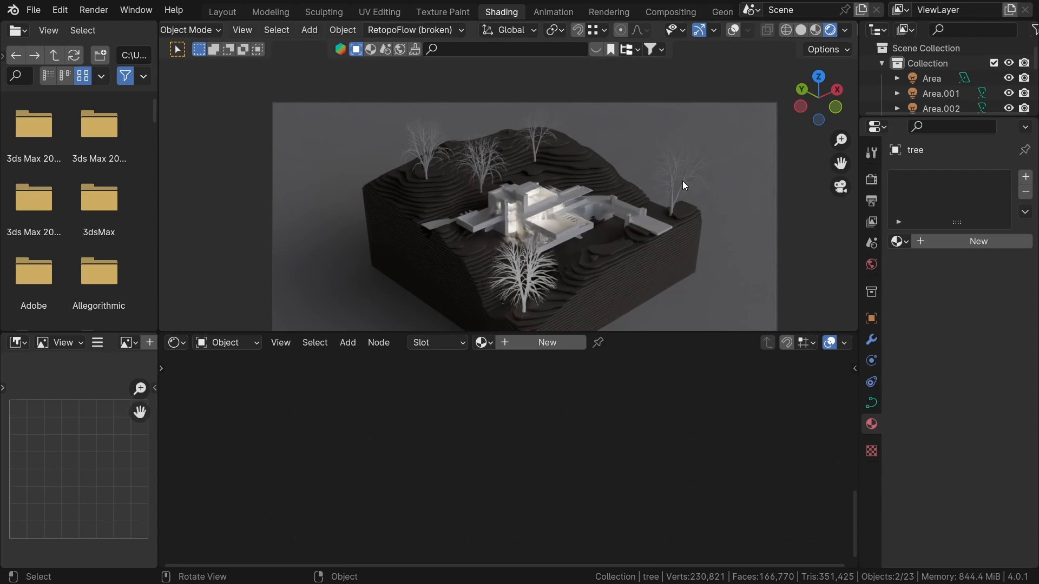
{"action": "left_click", "coordinate": [733, 30]}
{"action": "left_click", "coordinate": [518, 141], "text": "shift"}
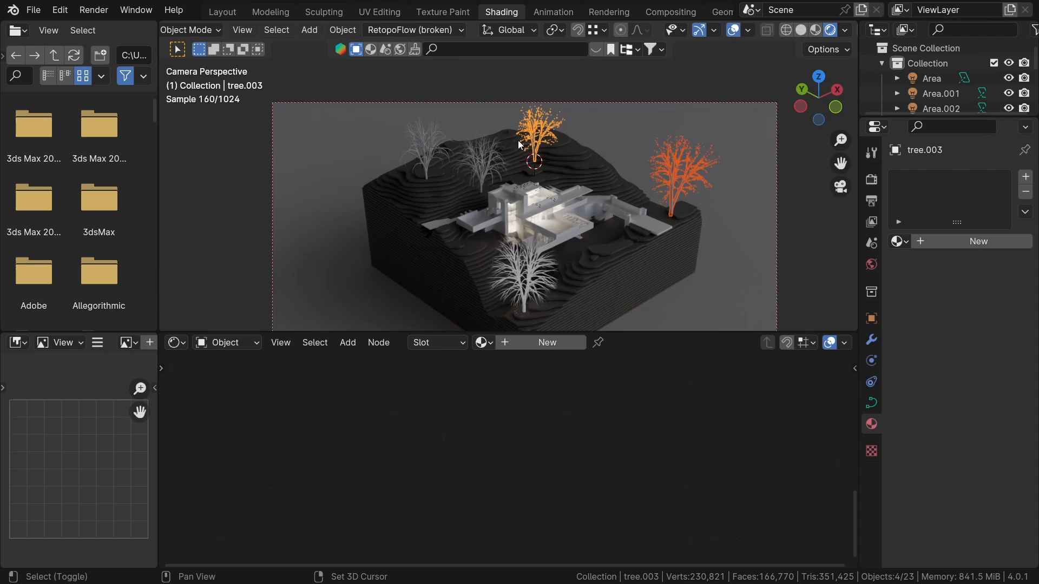
{"action": "left_click", "coordinate": [478, 161], "text": "shift"}
{"action": "left_click", "coordinate": [432, 153], "text": "shift"}
{"action": "left_click", "coordinate": [502, 266], "text": "shift"}
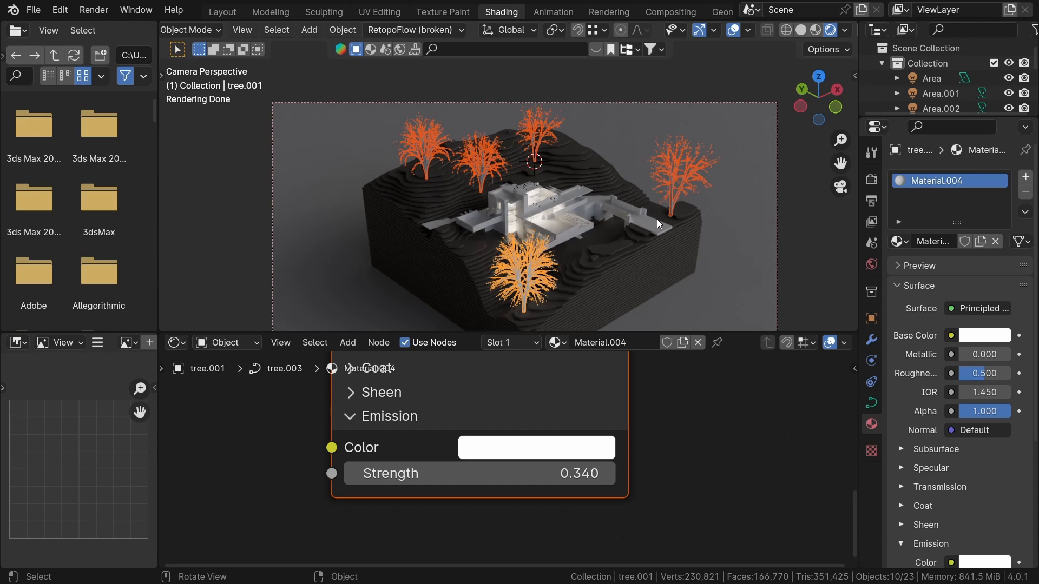
{"action": "key", "text": "ctrl+l"}
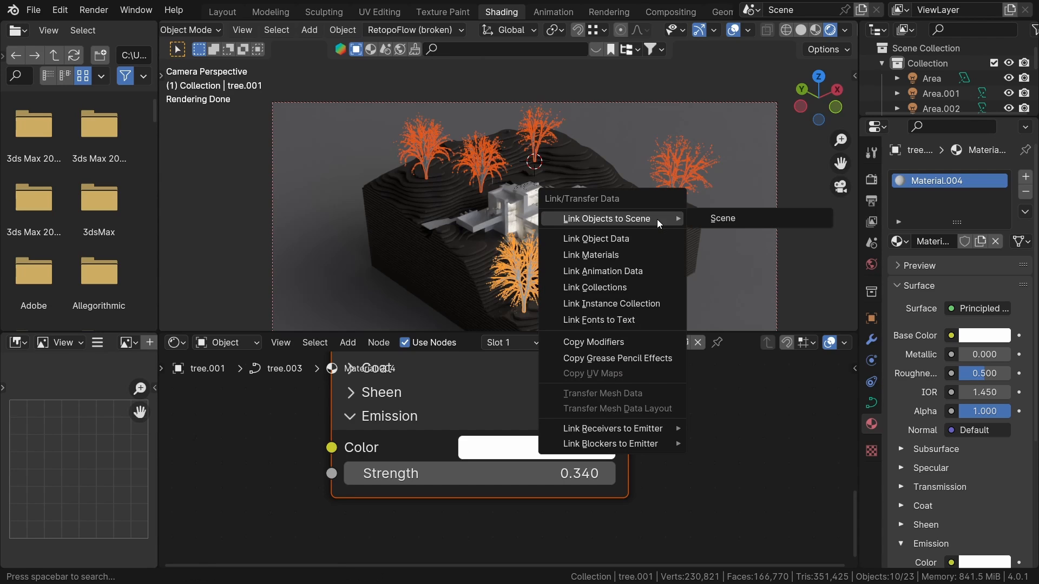
{"action": "left_click", "coordinate": [645, 255]}
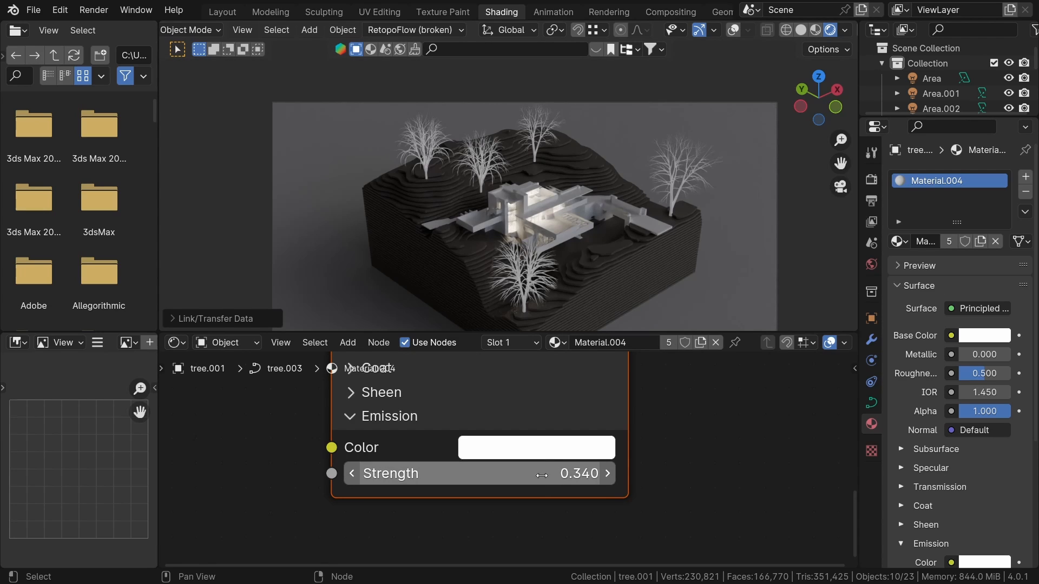
Step: Reduce the shared tree material's emission strength to 0.130
{"action": "left_click_drag", "start_coordinate": [542, 475], "coordinate": [477, 475], "text": "shift"}
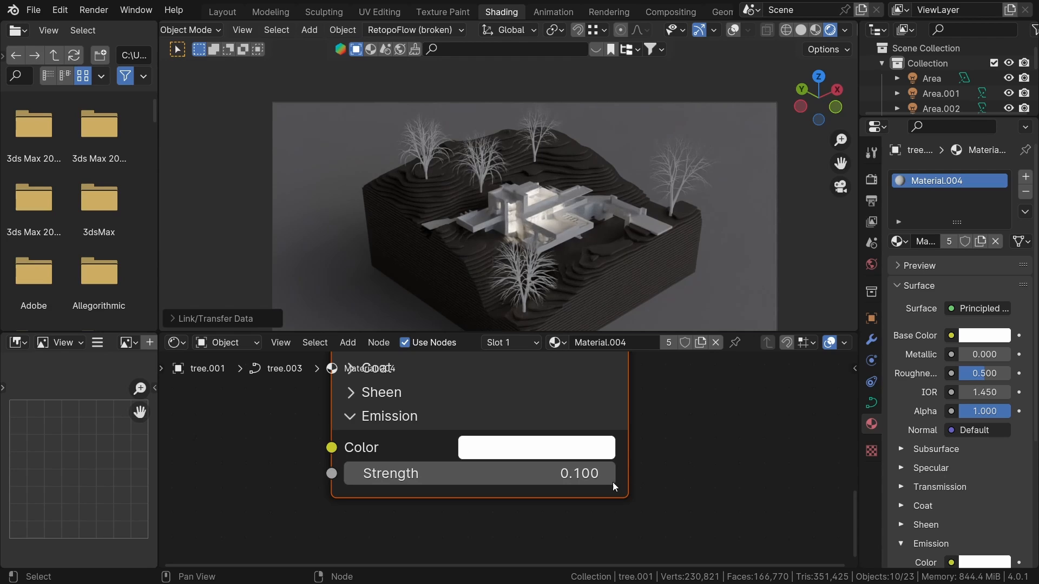
{"action": "left_click", "coordinate": [558, 472]}
{"action": "key", "text": "Escape"}
Step: Scale the front tree down slightly and the back-left tree to about 0.94
{"action": "left_click", "coordinate": [516, 268]}
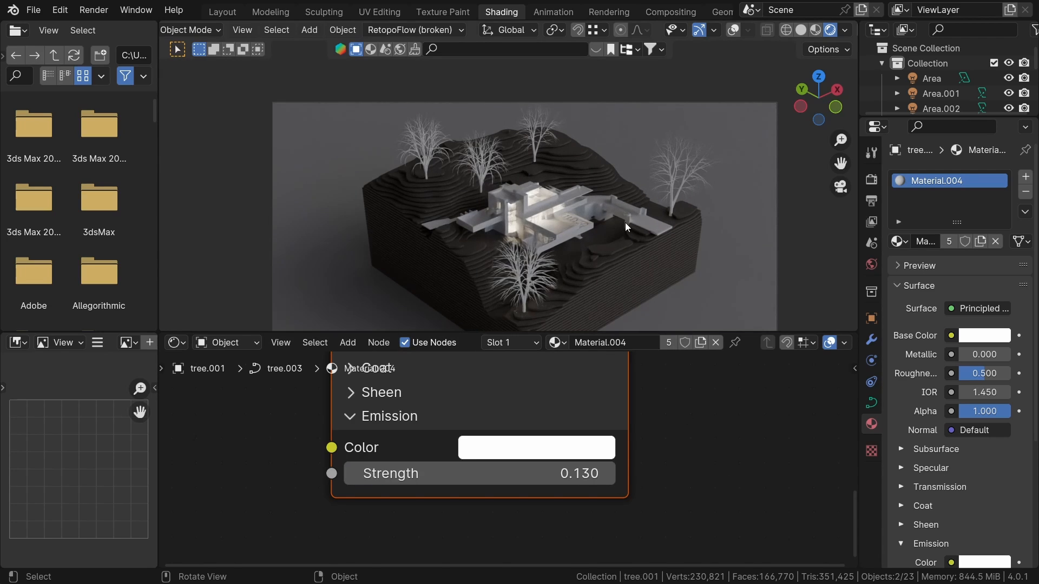
{"action": "key", "text": "s"}
{"action": "left_click", "coordinate": [667, 187]}
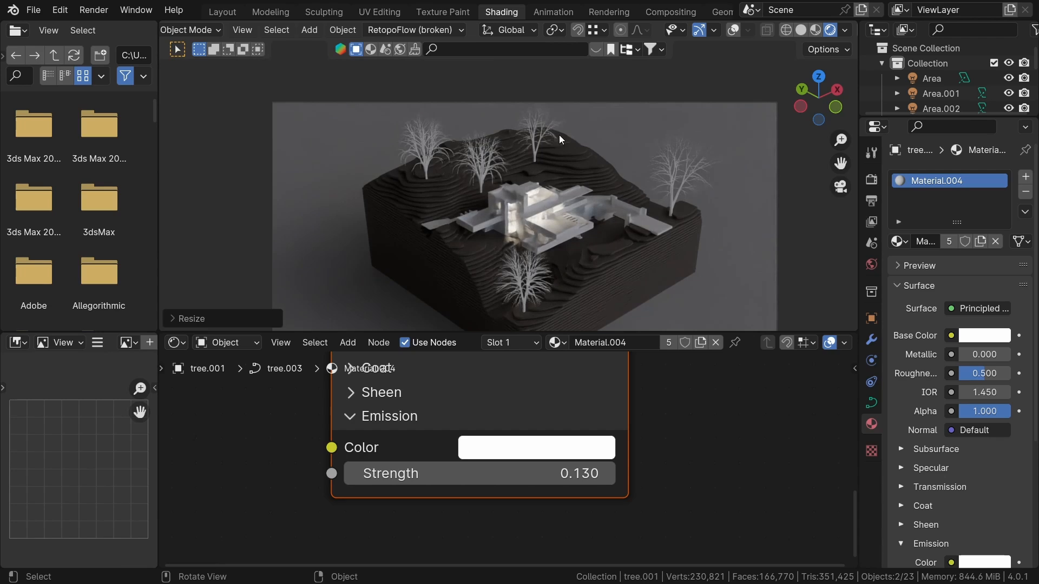
{"action": "left_click", "coordinate": [424, 154]}
{"action": "key", "text": "s"}
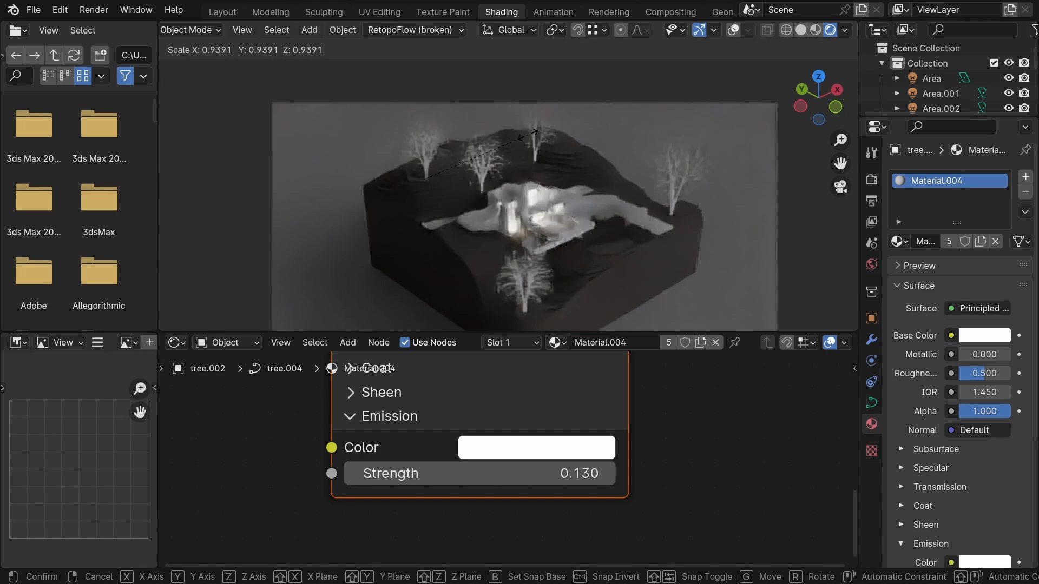
{"action": "left_click", "coordinate": [528, 135]}
Step: Rotate the back-left tree freely by a small amount and turn it about the global Z axis
{"action": "key", "text": "r"}
{"action": "left_click", "coordinate": [529, 133]}
{"action": "key", "text": "r"}
{"action": "key", "text": "z"}
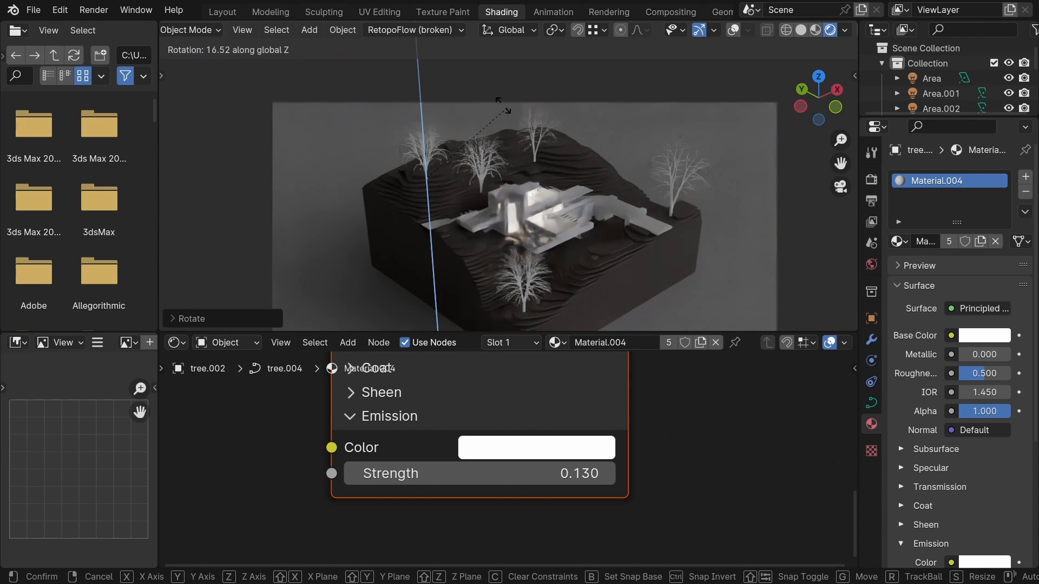
{"action": "left_click", "coordinate": [431, 87]}
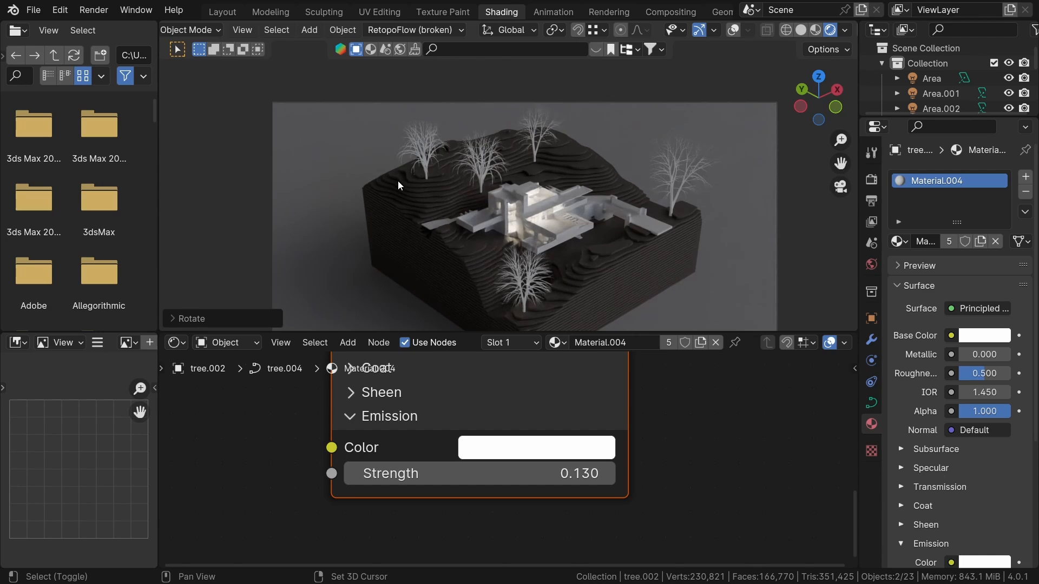
Step: Snap the back-left tree to the 3D cursor placed slightly closer to the terrain's outer edge
{"action": "key", "text": "g"}
{"action": "left_click", "coordinate": [472, 208]}
{"action": "key", "text": "shift+s"}
{"action": "left_click", "coordinate": [473, 110]}
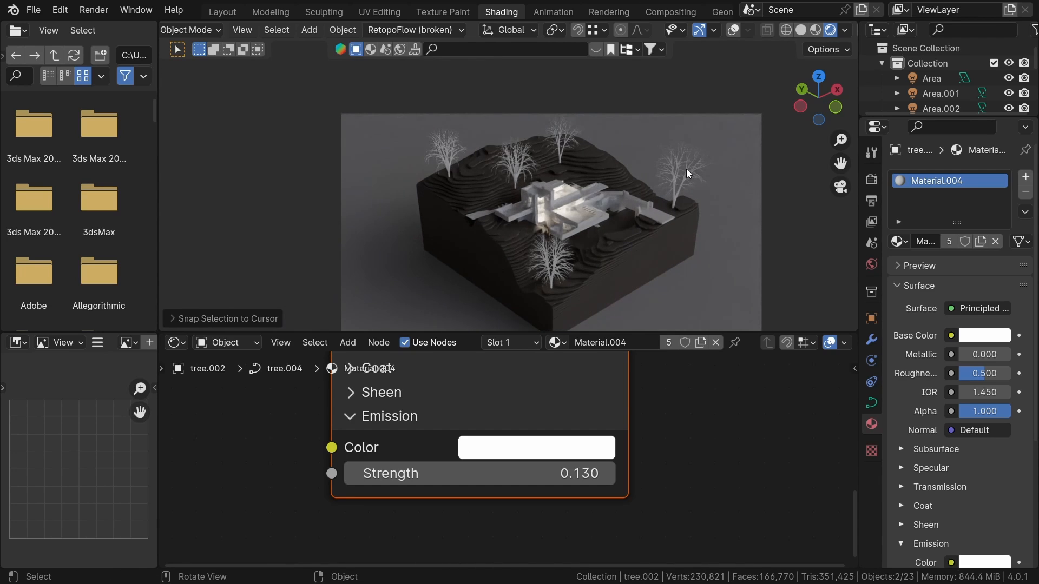
Step: Set the shared tree material's emission strength to 0.1 and return the viewport to solid shading
{"action": "left_click", "coordinate": [548, 473]}
{"action": "left_click", "coordinate": [547, 473]}
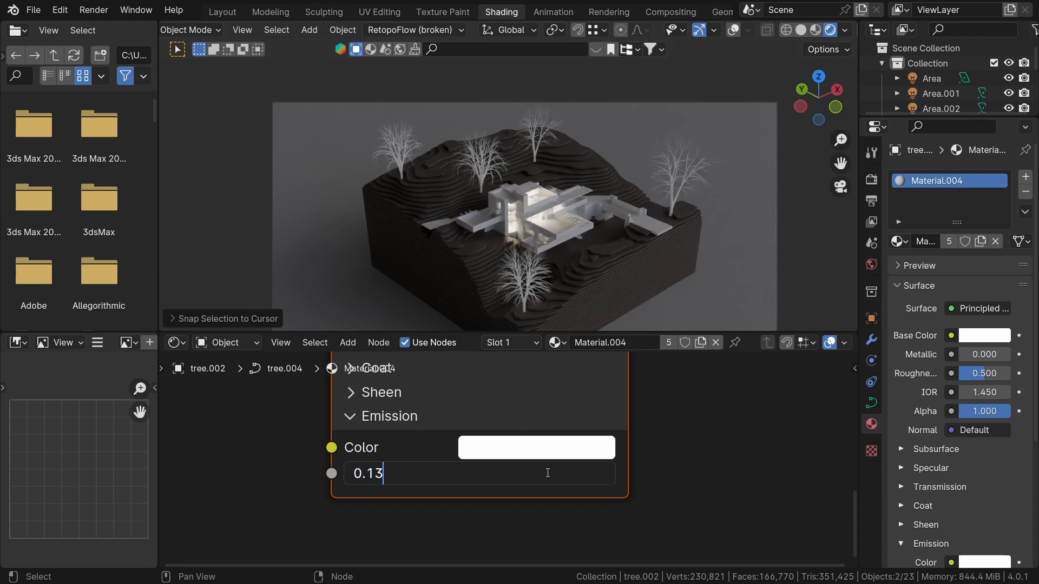
{"action": "key", "text": "BackSpace"}
{"action": "key", "text": "Return"}
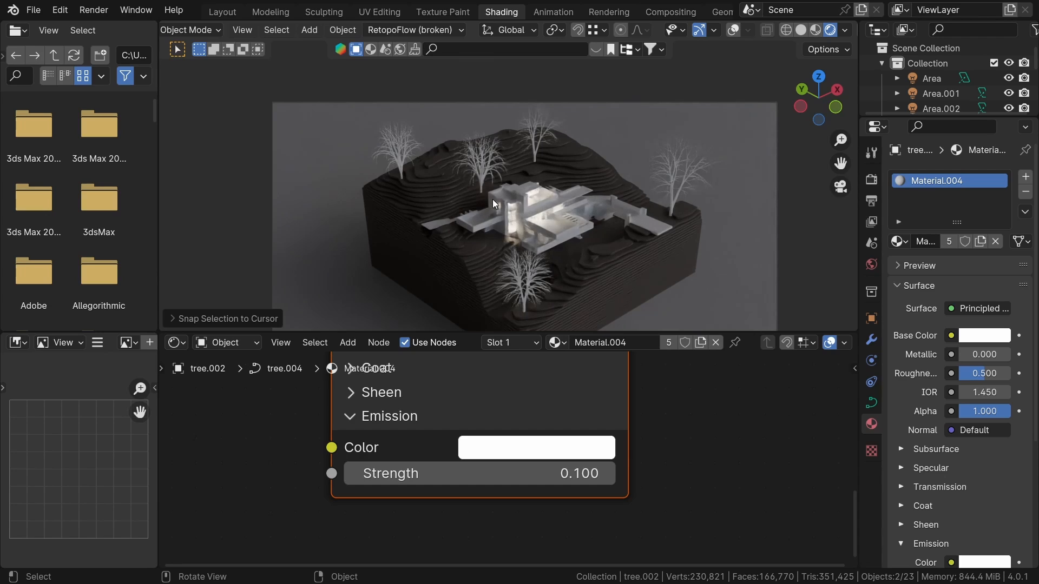
{"action": "key", "text": "z"}
{"action": "left_click", "coordinate": [675, 200]}
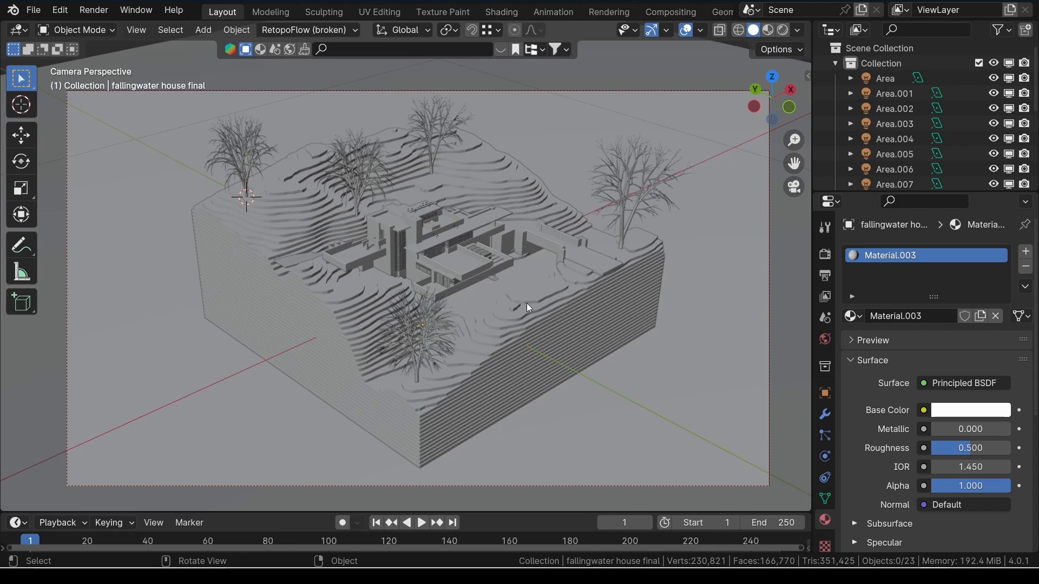
Step: Search the online asset library for "human" models with free assets listed first
{"action": "left_click", "coordinate": [501, 49]}
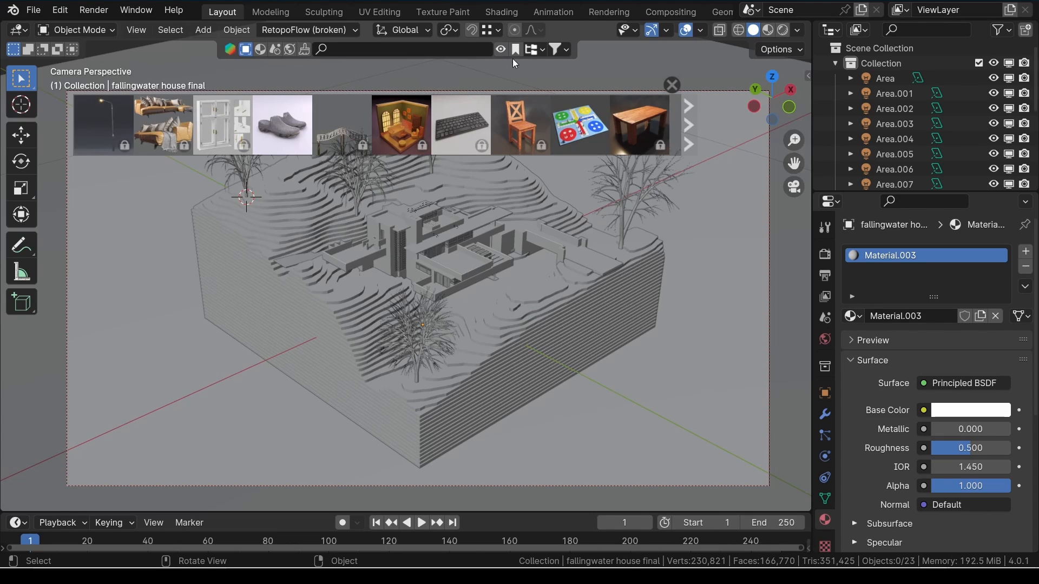
{"action": "left_click", "coordinate": [459, 51]}
{"action": "key", "text": "Return"}
{"action": "left_click", "coordinate": [560, 53]}
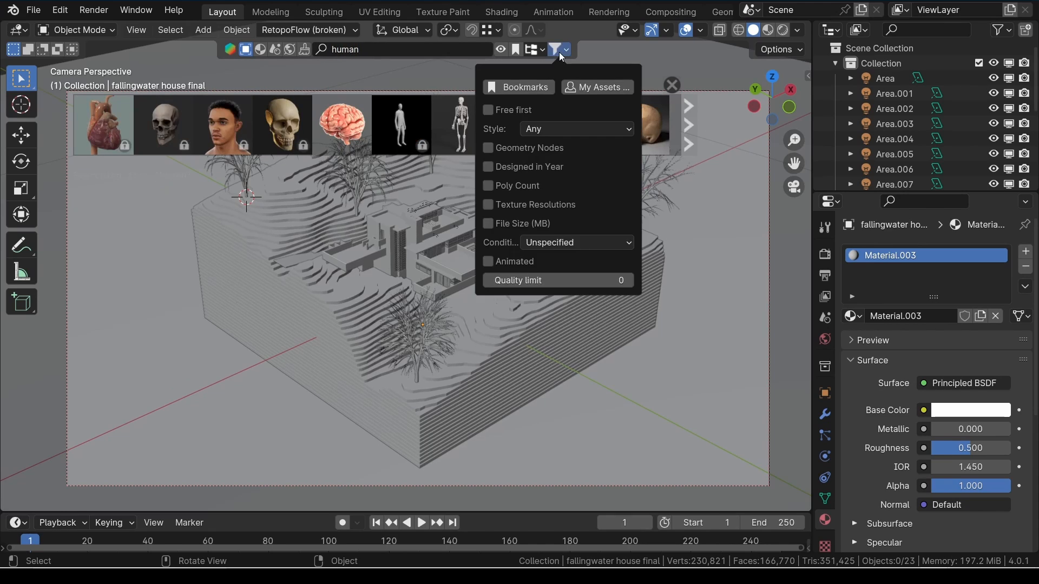
{"action": "left_click", "coordinate": [489, 111]}
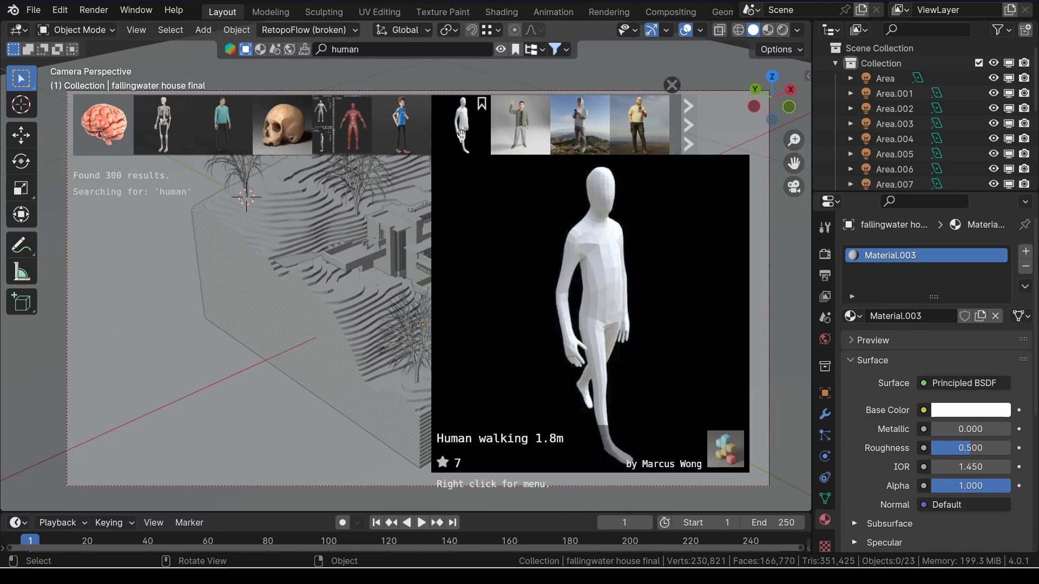
Step: Place the two scanned men holding phones, one hooded and one bald, on the ground beside the terrain model
{"action": "mouse_move", "coordinate": [521, 128]}
{"action": "mouse_move", "coordinate": [243, 135]}
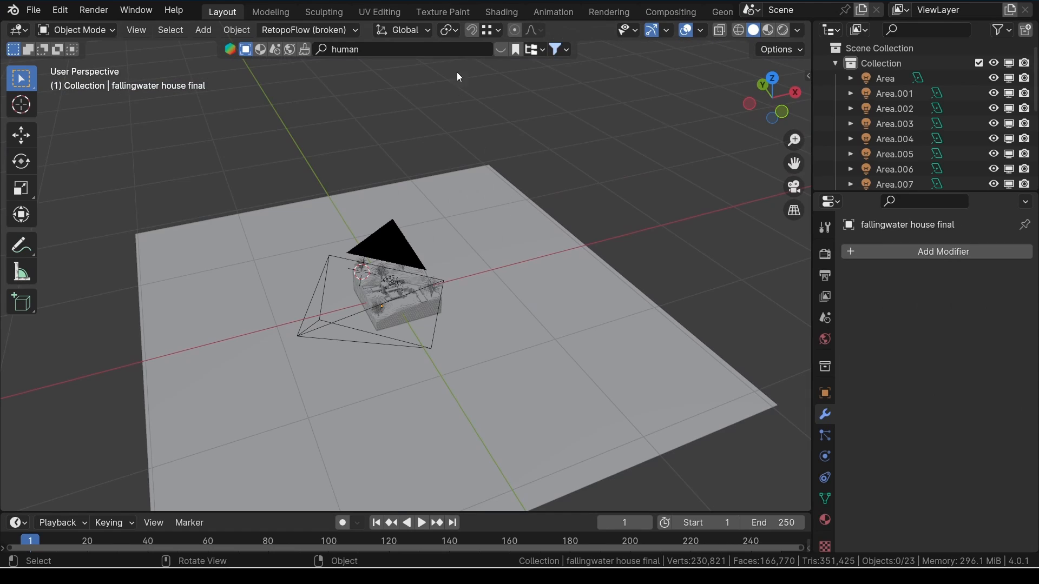
{"action": "left_click_drag", "start_coordinate": [579, 128], "coordinate": [572, 325]}
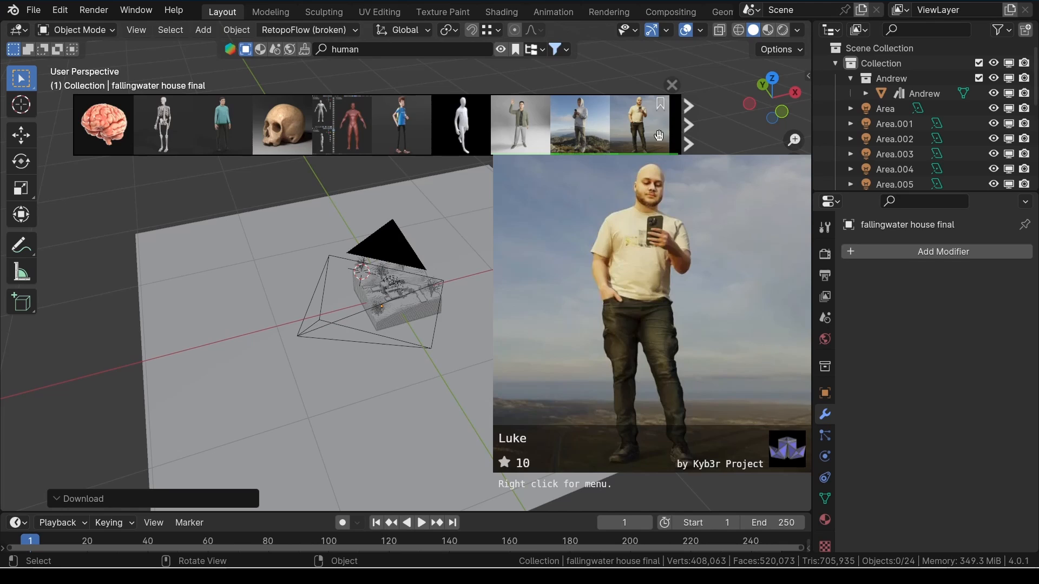
{"action": "left_click_drag", "start_coordinate": [640, 127], "coordinate": [644, 376]}
Step: Browse further human results and place the low poly man on the ground beside the other two figures
{"action": "left_click", "coordinate": [688, 144]}
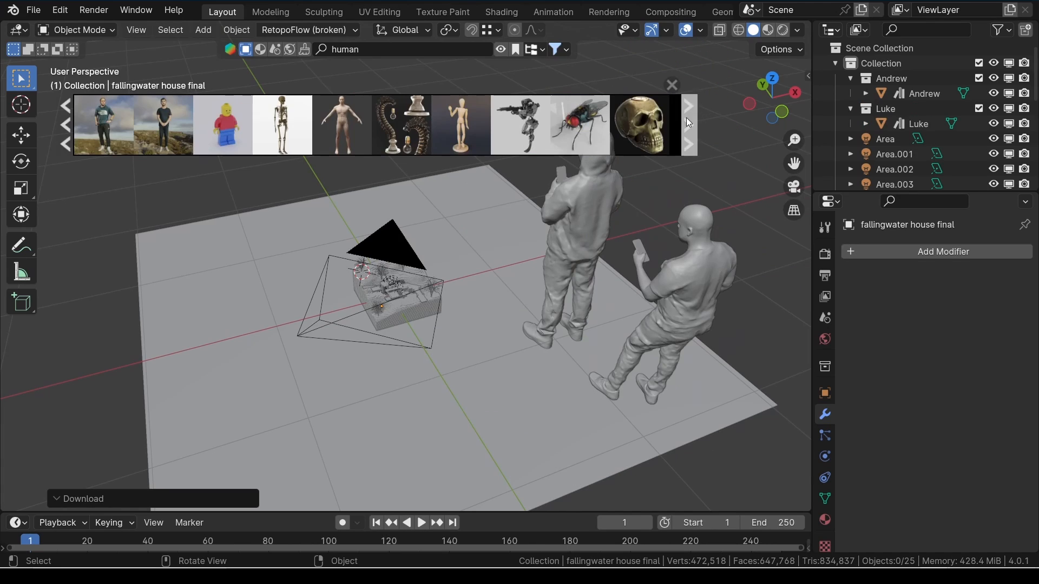
{"action": "mouse_move", "coordinate": [476, 141]}
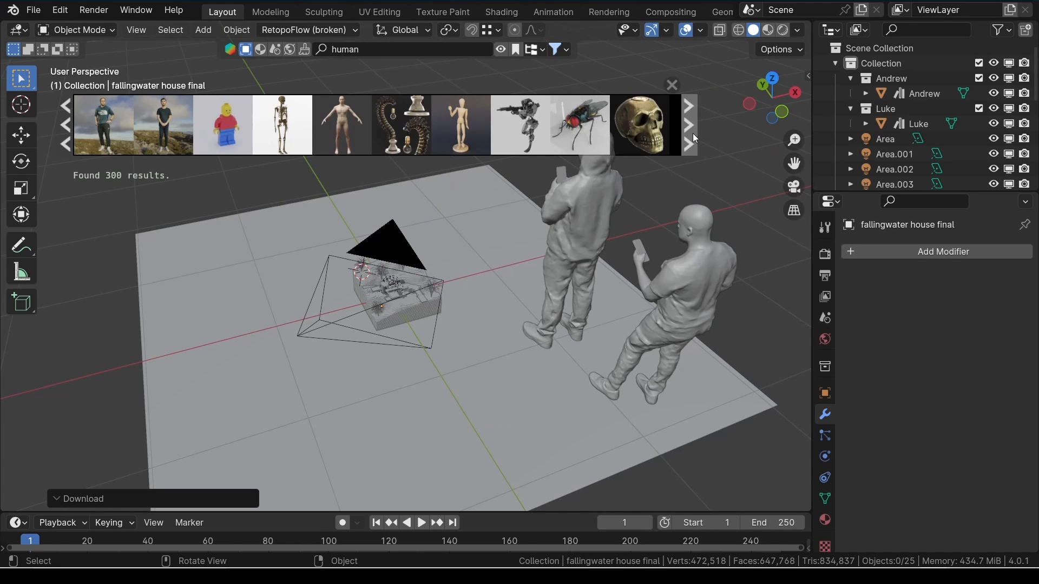
{"action": "left_click", "coordinate": [693, 134]}
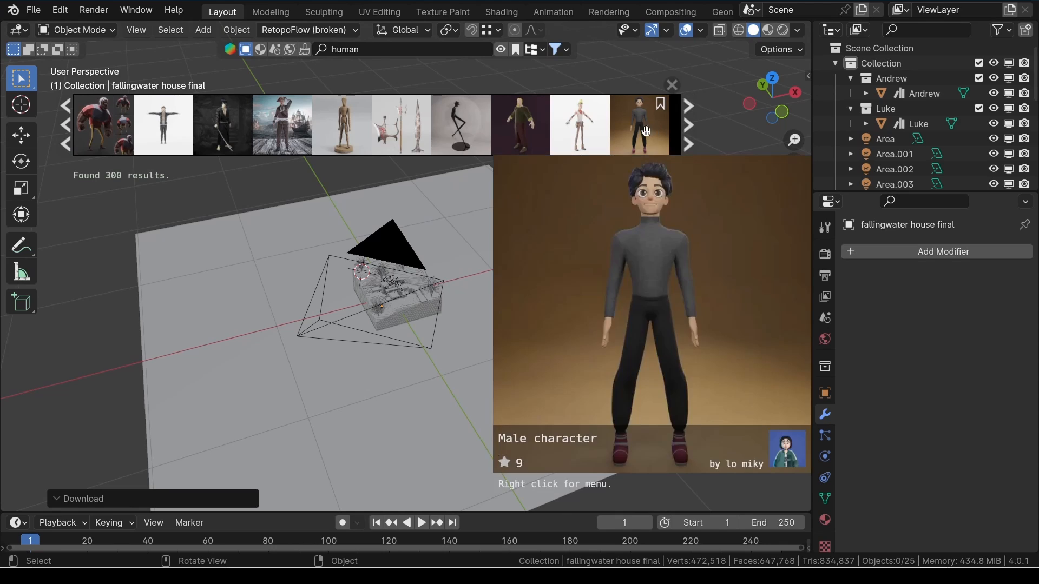
{"action": "left_click", "coordinate": [692, 132]}
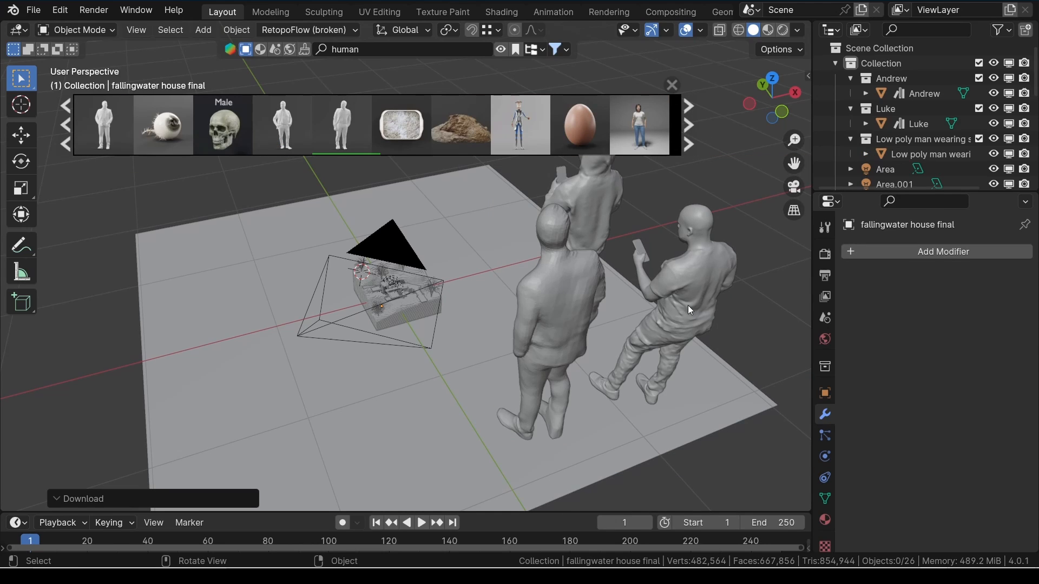
Step: Hide the asset browser strip and remove all three materials from the bald man's figure
{"action": "middle_click_drag", "start_coordinate": [687, 305], "coordinate": [609, 297]}
{"action": "left_click", "coordinate": [594, 349]}
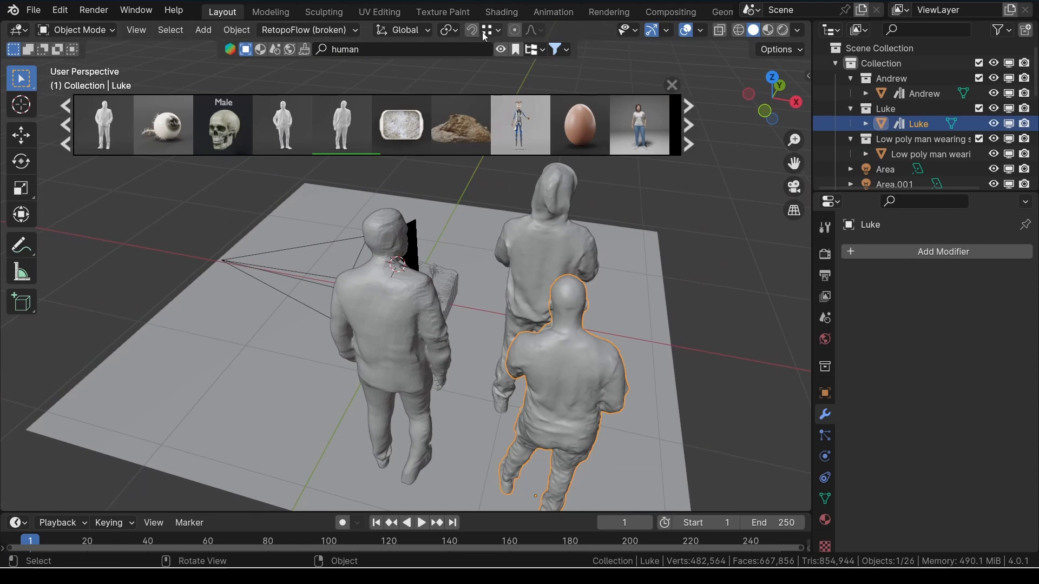
{"action": "left_click", "coordinate": [501, 49]}
{"action": "middle_click_drag", "start_coordinate": [644, 320], "coordinate": [657, 308]}
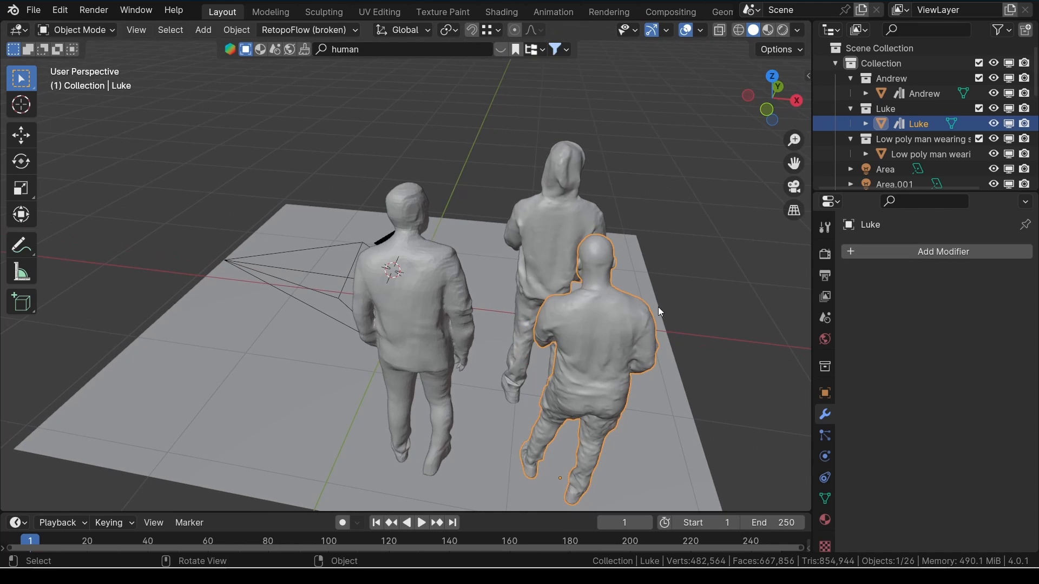
{"action": "left_click", "coordinate": [825, 520]}
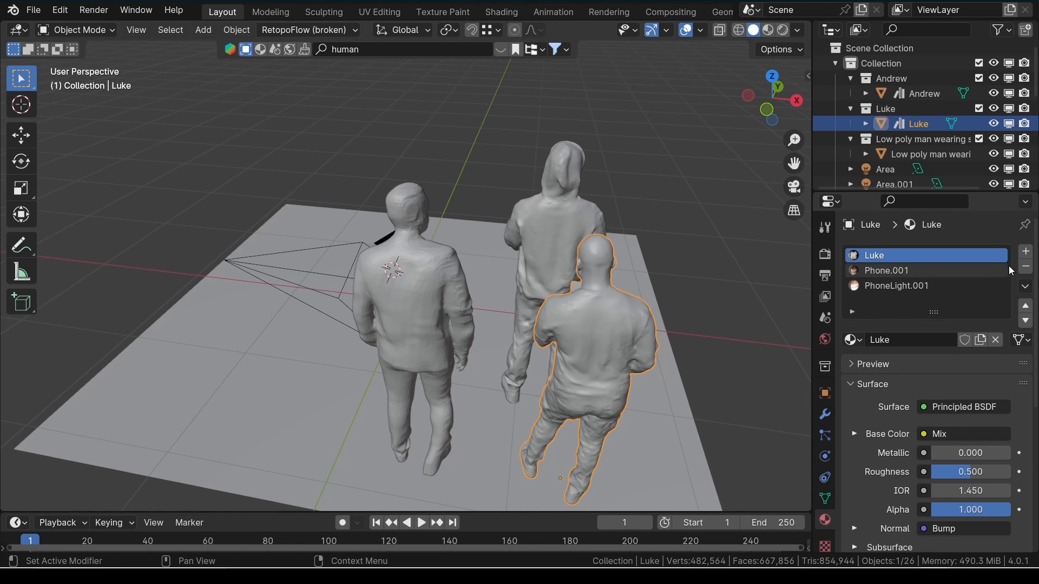
{"action": "left_click", "coordinate": [1025, 269]}
{"action": "left_click", "coordinate": [1026, 268]}
{"action": "left_click", "coordinate": [1026, 269]}
Step: Remove all materials from the hooded man and the low poly man in the suit
{"action": "left_click", "coordinate": [548, 201]}
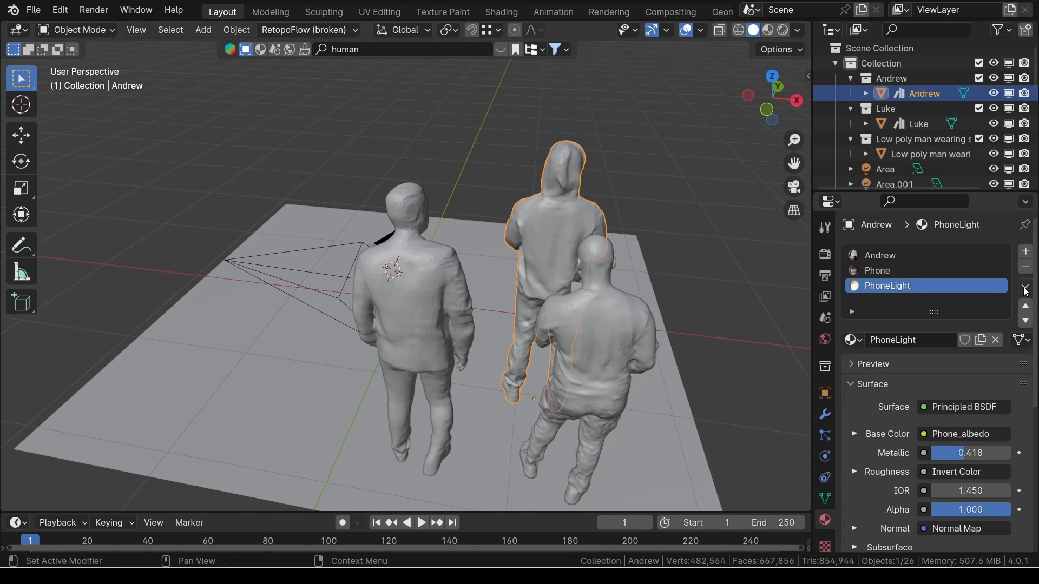
{"action": "left_click", "coordinate": [1026, 269]}
{"action": "left_click", "coordinate": [1025, 269]}
{"action": "left_click", "coordinate": [1025, 269]}
{"action": "left_click", "coordinate": [380, 288]}
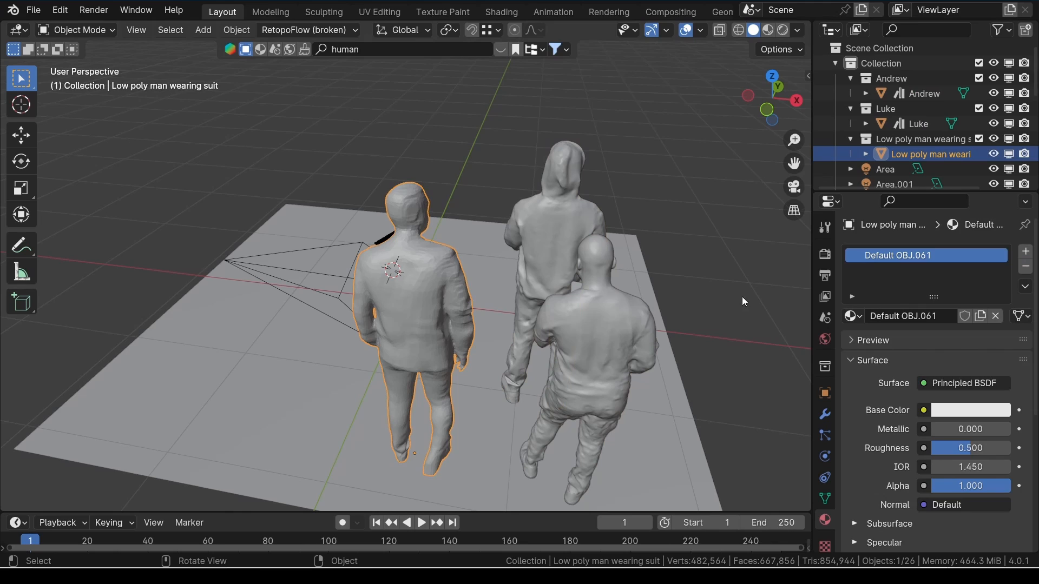
{"action": "left_click", "coordinate": [1026, 267]}
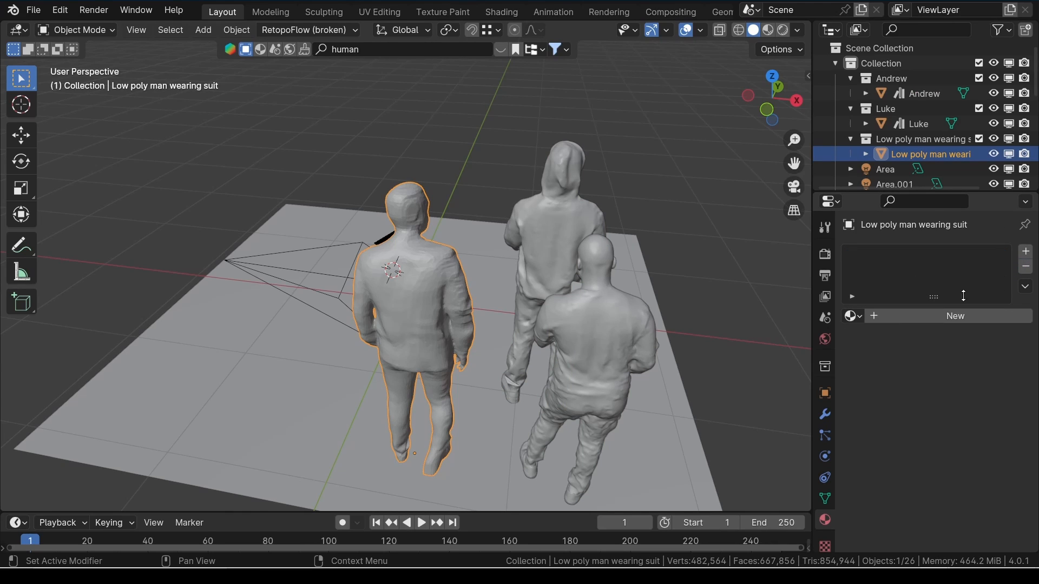
Step: Create a new material on the low poly man and link it to the hooded and bald figures
{"action": "left_click", "coordinate": [877, 313]}
{"action": "middle_click_drag", "start_coordinate": [667, 297], "coordinate": [632, 309]}
{"action": "left_click", "coordinate": [631, 310]}
{"action": "left_click", "coordinate": [571, 215], "text": "shift"}
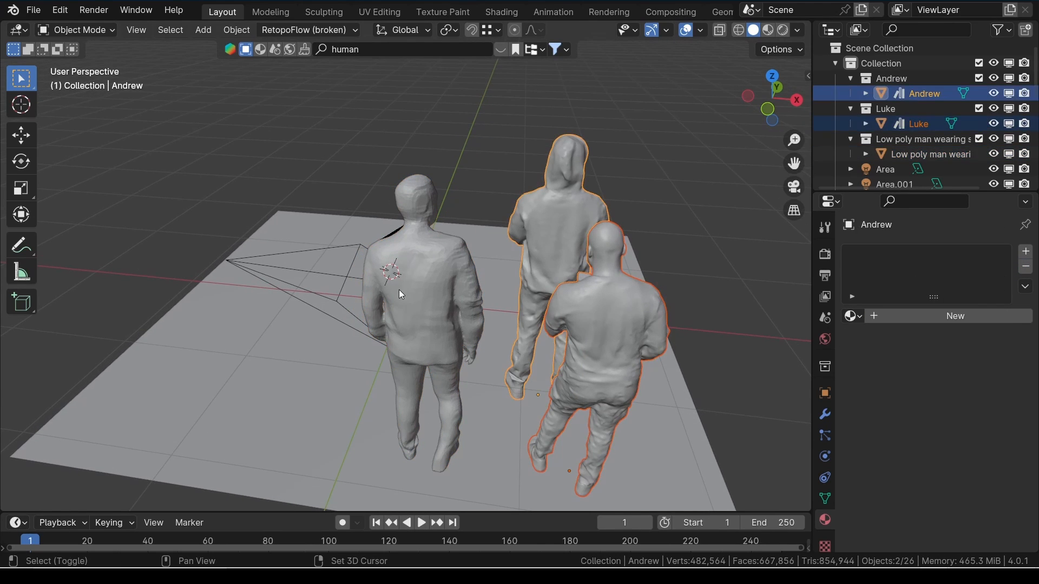
{"action": "left_click", "coordinate": [399, 290], "text": "shift"}
{"action": "key", "text": "ctrl+l"}
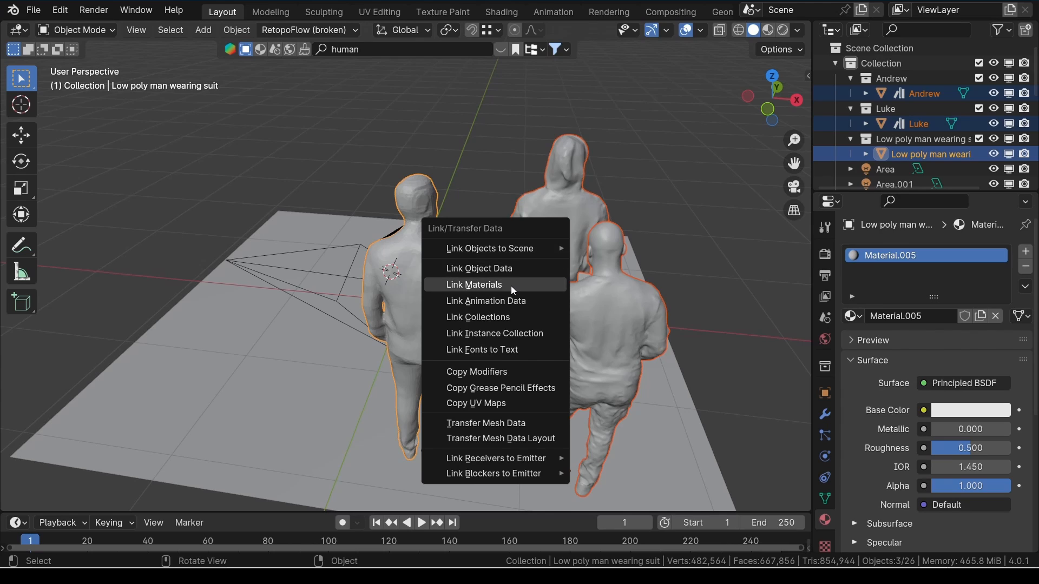
{"action": "left_click", "coordinate": [510, 274]}
Step: Scale the three figures down together by a factor of about 0.198 and again by about 0.373
{"action": "left_click", "coordinate": [432, 288]}
{"action": "left_click", "coordinate": [593, 300], "text": "shift"}
{"action": "left_click", "coordinate": [574, 232], "text": "shift"}
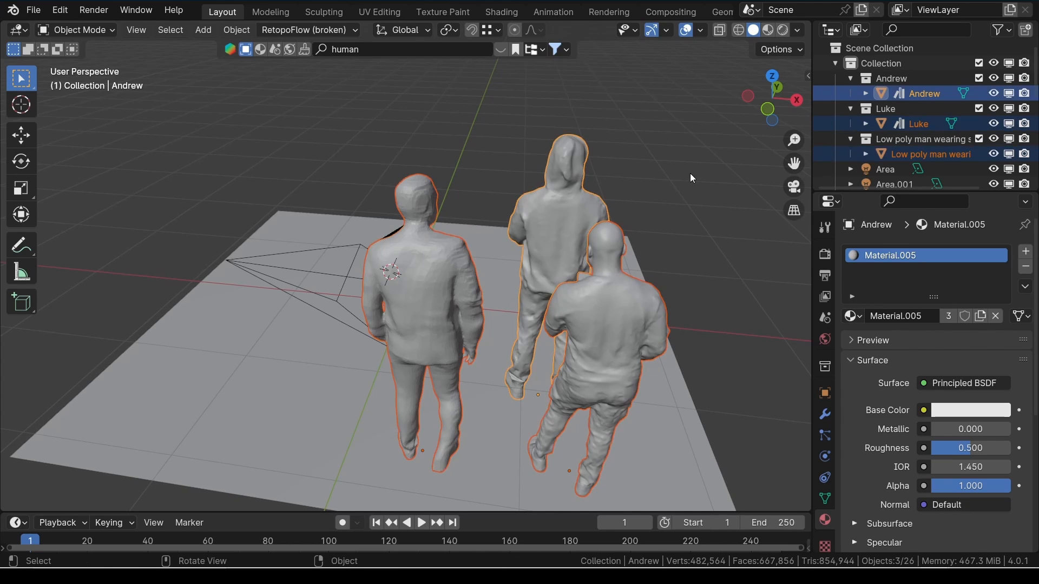
{"action": "key", "text": "s"}
{"action": "left_click", "coordinate": [531, 376]}
{"action": "scroll", "coordinate": [615, 338], "scroll_direction": "up", "scroll_amount": 2}
{"action": "key", "text": "s"}
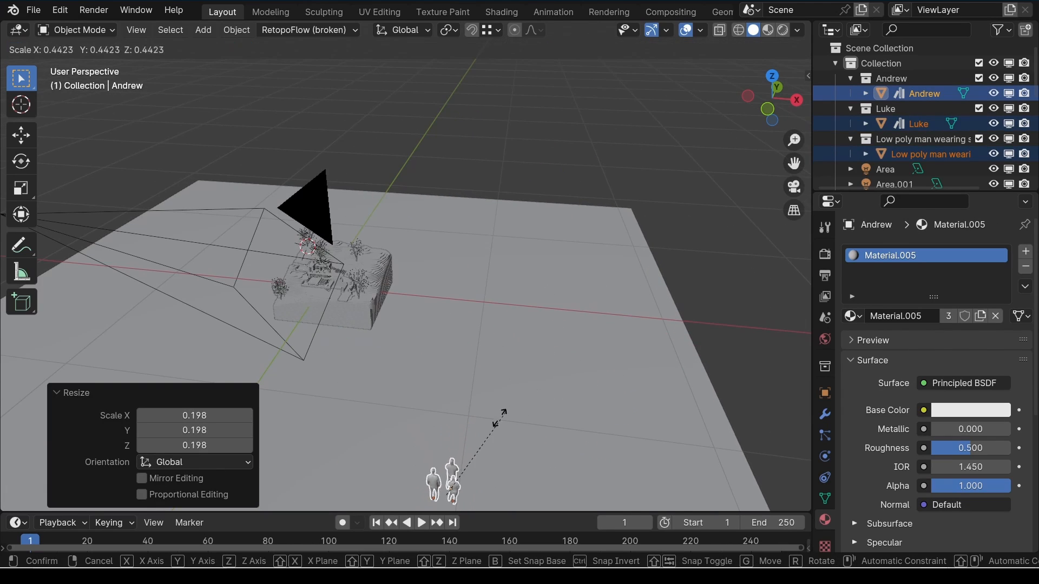
{"action": "left_click", "coordinate": [493, 423]}
Step: In the camera view, snap the three figures onto the flat terrain in front of the house
{"action": "left_click", "coordinate": [794, 187]}
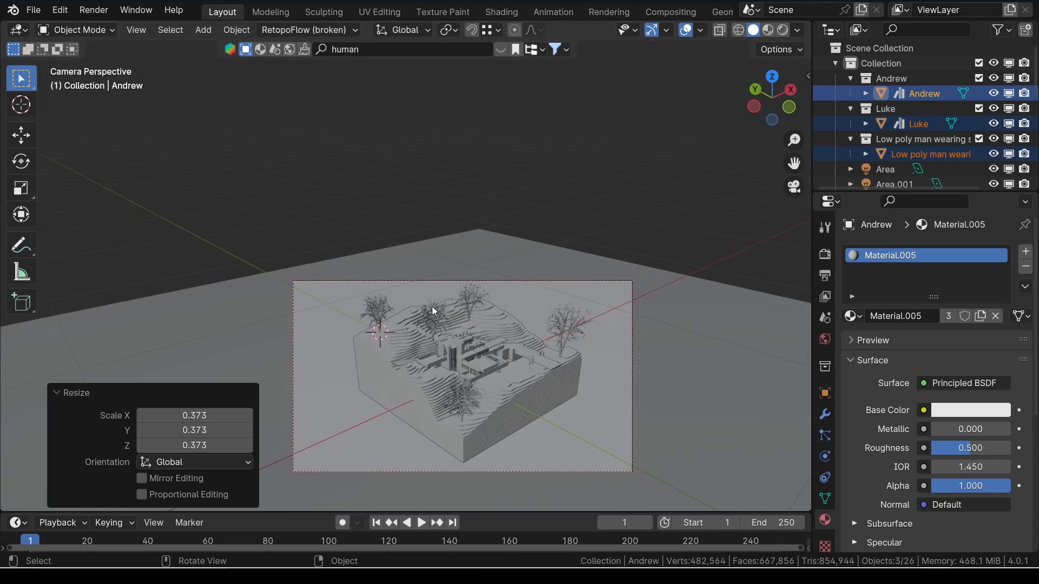
{"action": "scroll", "coordinate": [431, 307], "scroll_direction": "up", "scroll_amount": 6}
{"action": "right_click", "coordinate": [475, 318], "text": "shift"}
{"action": "key", "text": "shift+s"}
{"action": "left_click", "coordinate": [500, 325]}
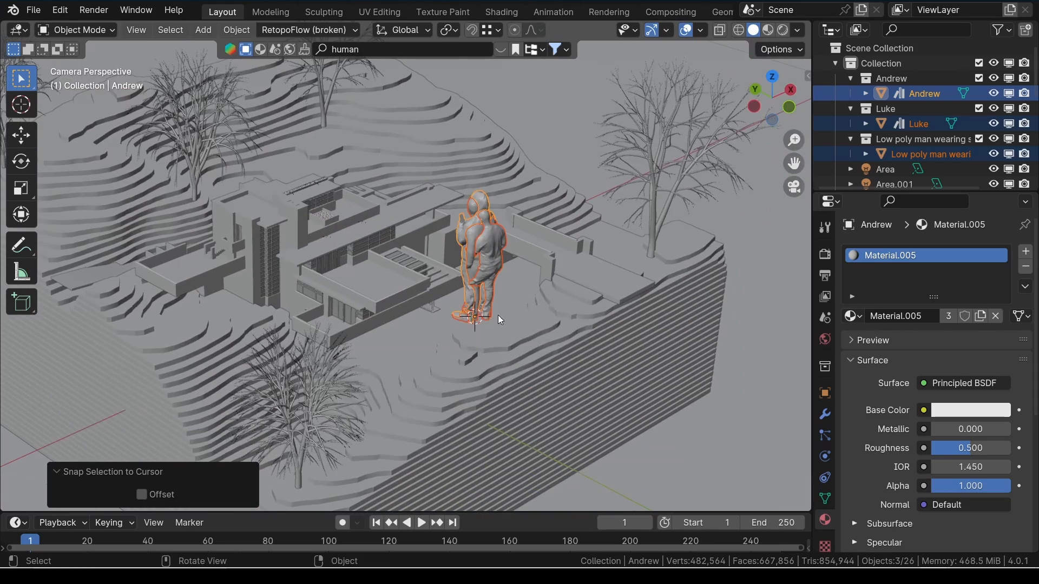
Step: Scale the three figures by about 0.209, with small corrections of 1.009 and 1.032, to suit the house
{"action": "scroll", "coordinate": [497, 315], "scroll_direction": "up", "scroll_amount": 3}
{"action": "key", "text": "s"}
{"action": "left_click", "coordinate": [493, 281]}
{"action": "scroll", "coordinate": [492, 281], "scroll_direction": "up", "scroll_amount": 3}
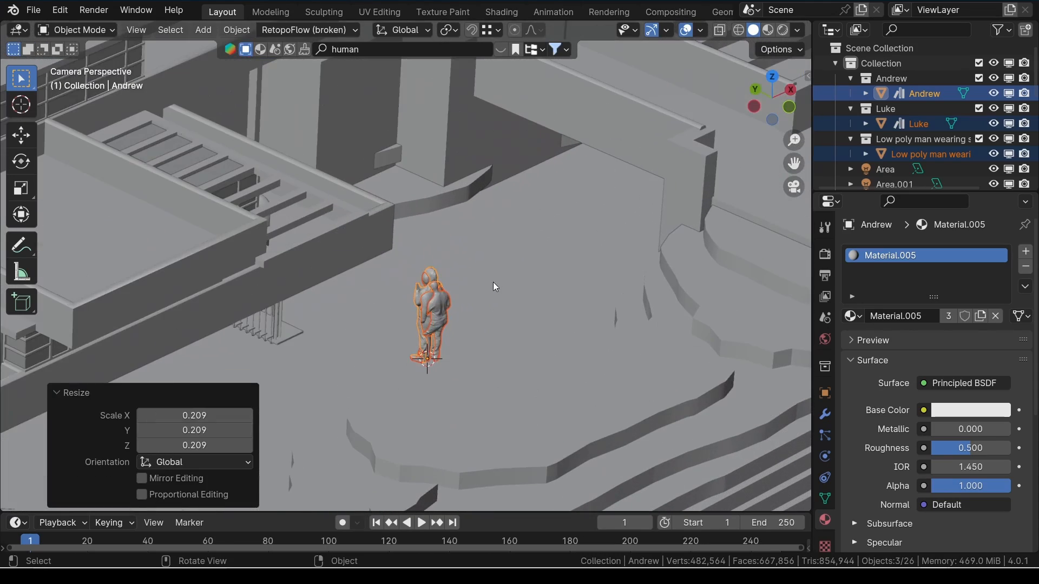
{"action": "key", "text": "s"}
{"action": "left_click", "coordinate": [511, 269]}
{"action": "scroll", "coordinate": [512, 269], "scroll_direction": "down", "scroll_amount": 6}
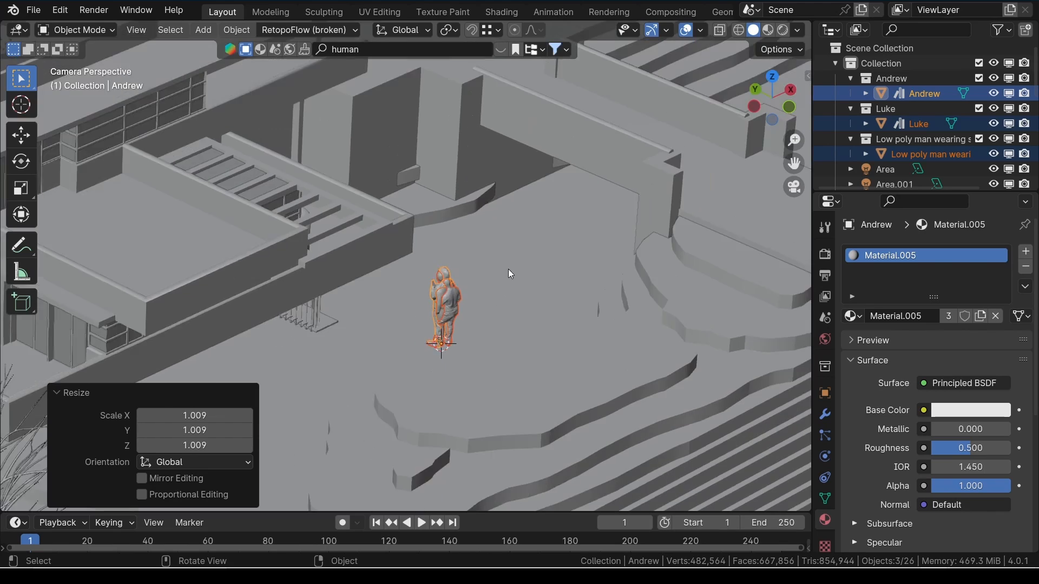
{"action": "key", "text": "s"}
{"action": "left_click", "coordinate": [510, 269]}
Step: Snap the three figures to the flat slab beside the house and move them horizontally about -0.008 m in X and 0.032 m in Y
{"action": "right_click", "coordinate": [629, 237], "text": "shift"}
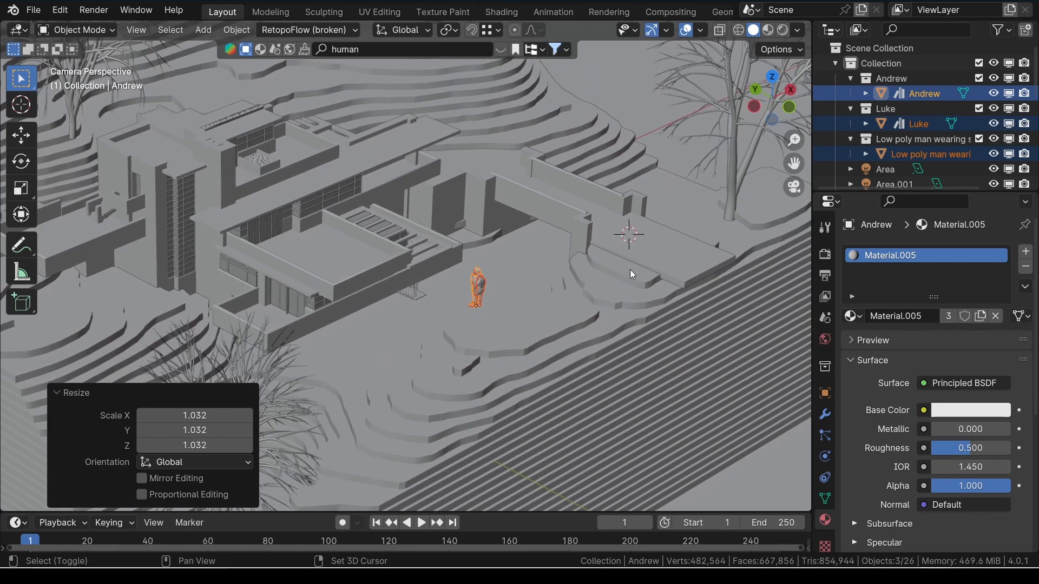
{"action": "key", "text": "shift+s"}
{"action": "left_click", "coordinate": [641, 203]}
{"action": "scroll", "coordinate": [646, 198], "scroll_direction": "up", "scroll_amount": 6}
{"action": "key", "text": "g"}
{"action": "key", "text": "shift+z"}
{"action": "left_click", "coordinate": [468, 178]}
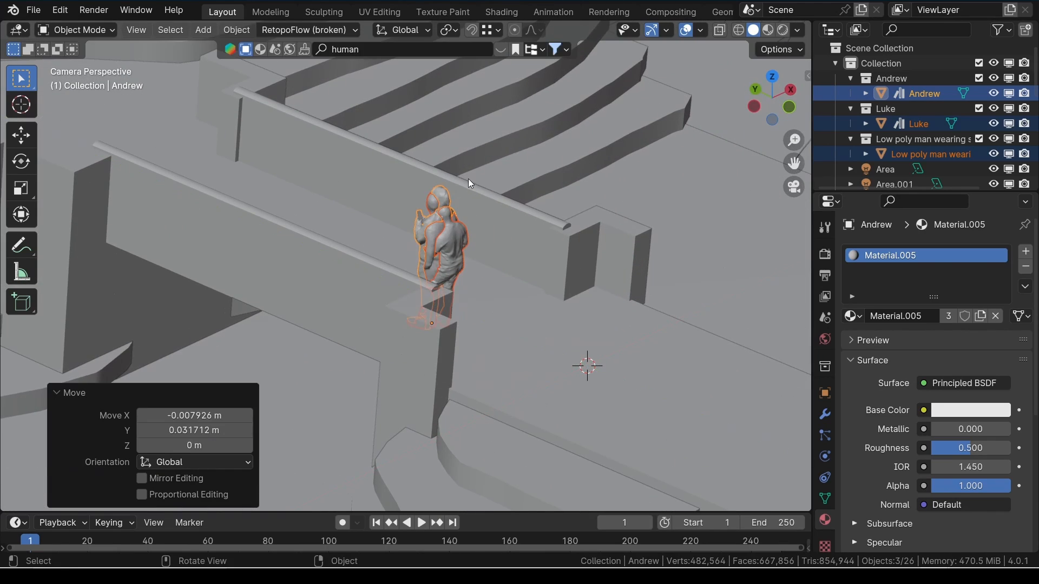
Step: Fine-tune the figures' size against the low walls, shifting them horizontally to the end of the wall beside the slab
{"action": "key", "text": "g"}
{"action": "key", "text": "shift+z"}
{"action": "left_click", "coordinate": [470, 195]}
{"action": "key", "text": "s"}
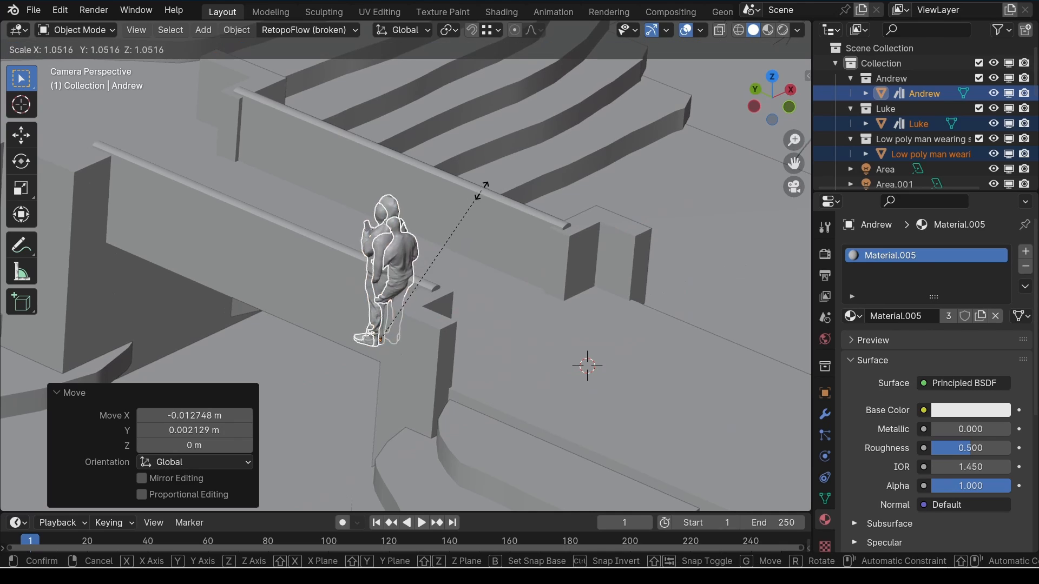
{"action": "left_click", "coordinate": [456, 220]}
{"action": "key", "text": "g"}
{"action": "key", "text": "shift+z"}
{"action": "left_click", "coordinate": [531, 228]}
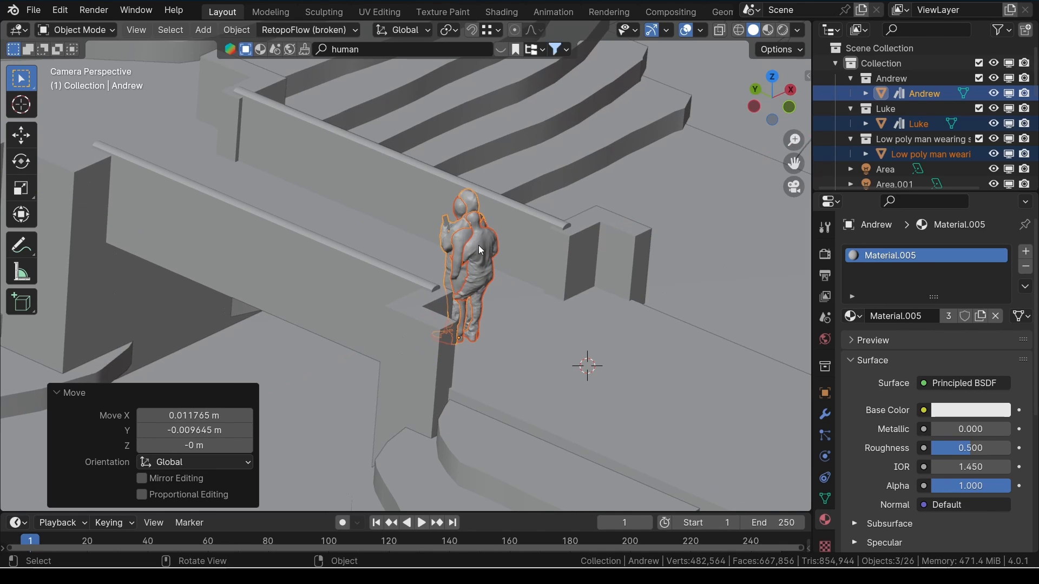
Step: Snap the bald man alone to the 3D cursor on the flat slab
{"action": "left_click", "coordinate": [501, 244]}
{"action": "scroll", "coordinate": [557, 268], "scroll_direction": "down", "scroll_amount": 10}
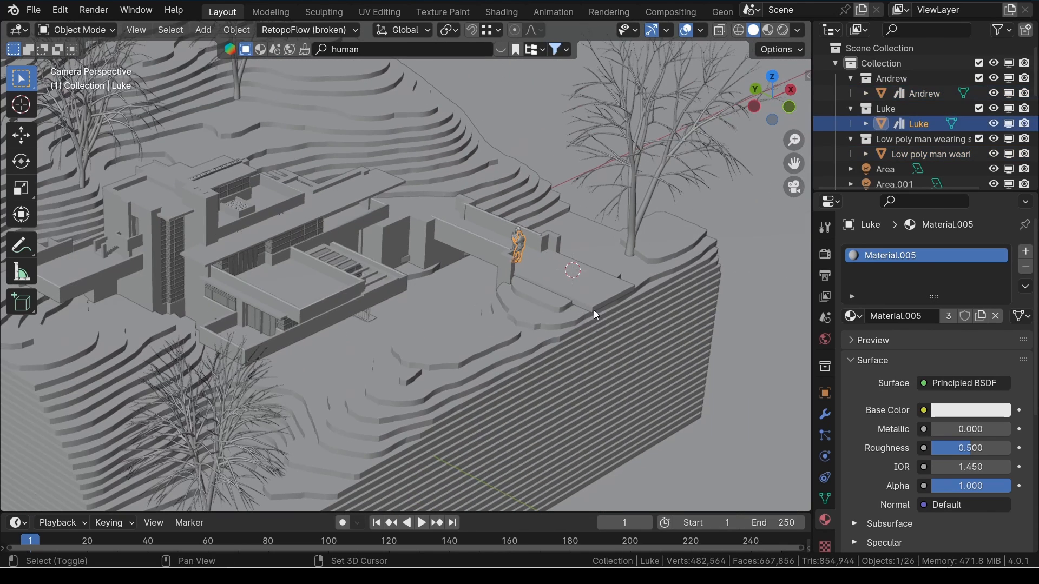
{"action": "key", "text": "shift+s"}
{"action": "left_click", "coordinate": [583, 241]}
Step: Snap the hooded man onto the cantilevered terrace at the opposite side of the house and scale it by about 0.808
{"action": "left_click", "coordinate": [517, 241]}
{"action": "scroll", "coordinate": [240, 294], "scroll_direction": "up", "scroll_amount": 5}
{"action": "middle_click_drag", "start_coordinate": [146, 260], "coordinate": [225, 246], "text": "shift"}
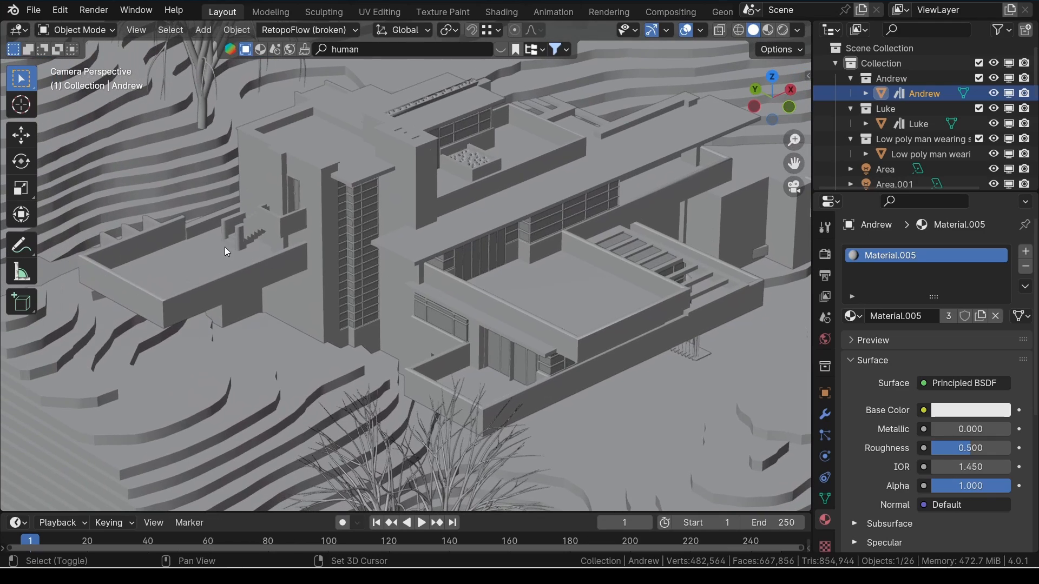
{"action": "key", "text": "shift+s"}
{"action": "left_click", "coordinate": [233, 199]}
{"action": "scroll", "coordinate": [555, 195], "scroll_direction": "down", "scroll_amount": 1}
{"action": "middle_click_drag", "start_coordinate": [555, 196], "coordinate": [523, 201], "text": "shift"}
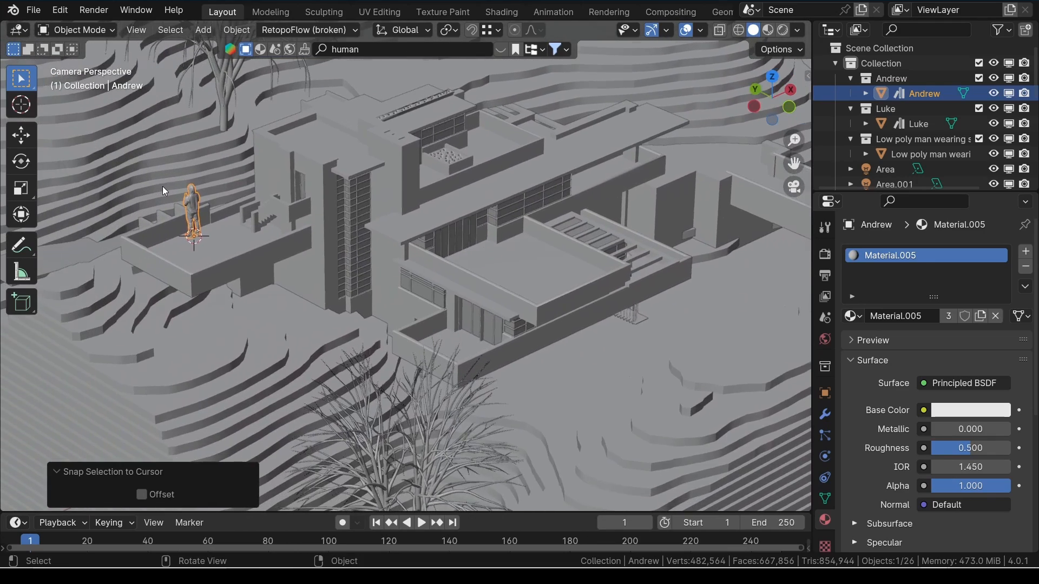
{"action": "scroll", "coordinate": [163, 186], "scroll_direction": "up", "scroll_amount": 4}
{"action": "key", "text": "s"}
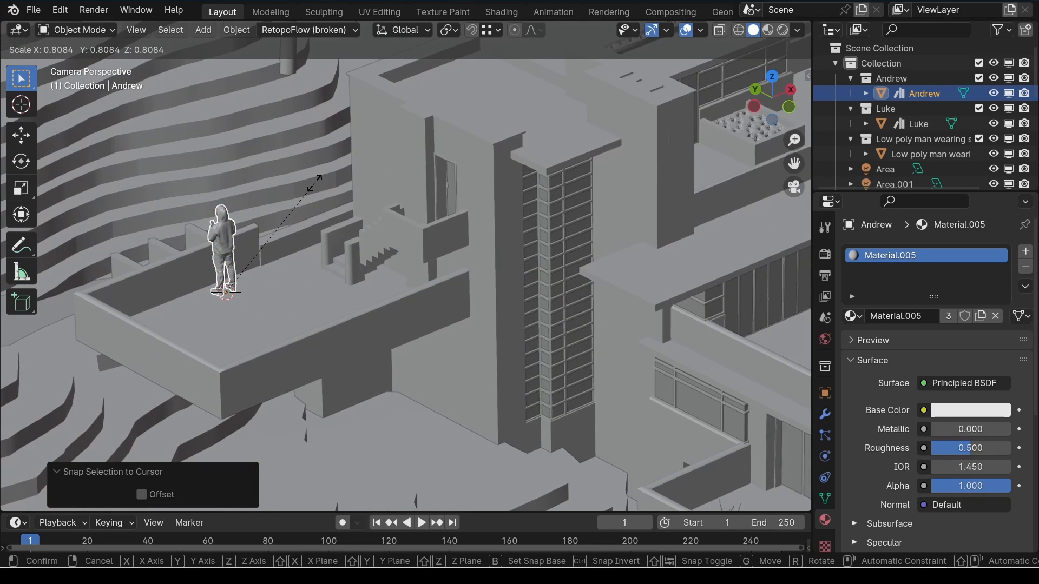
{"action": "left_click", "coordinate": [314, 183]}
Step: Scale down the bald man standing on the slab
{"action": "scroll", "coordinate": [401, 209], "scroll_direction": "down", "scroll_amount": 2}
{"action": "middle_click_drag", "start_coordinate": [401, 208], "coordinate": [297, 214], "text": "shift"}
{"action": "scroll", "coordinate": [303, 212], "scroll_direction": "up", "scroll_amount": 3}
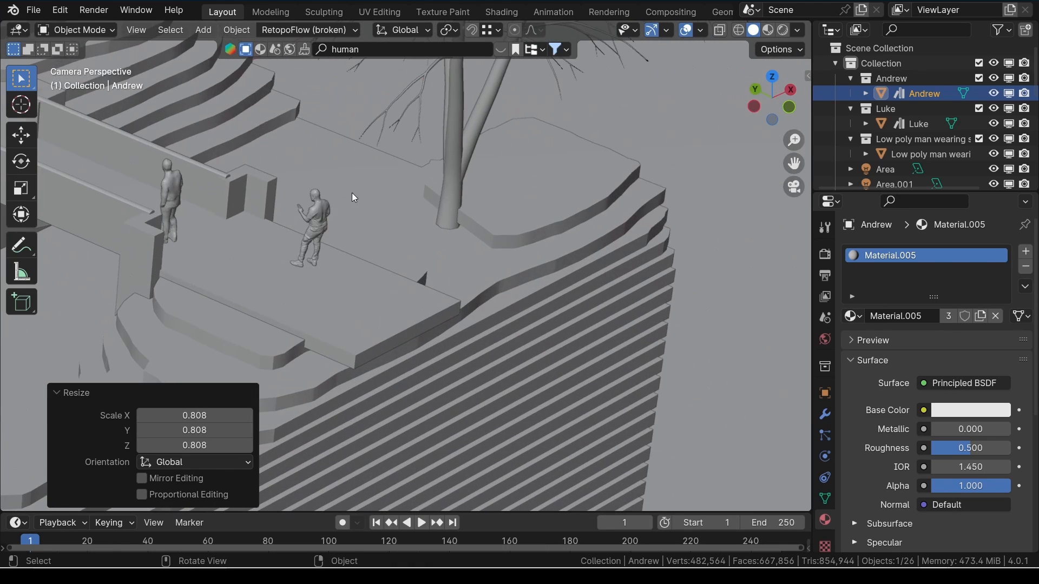
{"action": "left_click", "coordinate": [319, 215]}
{"action": "key", "text": "s"}
{"action": "left_click", "coordinate": [379, 202]}
Step: Scale the low poly man beside the wall to match the other figures
{"action": "left_click", "coordinate": [182, 186]}
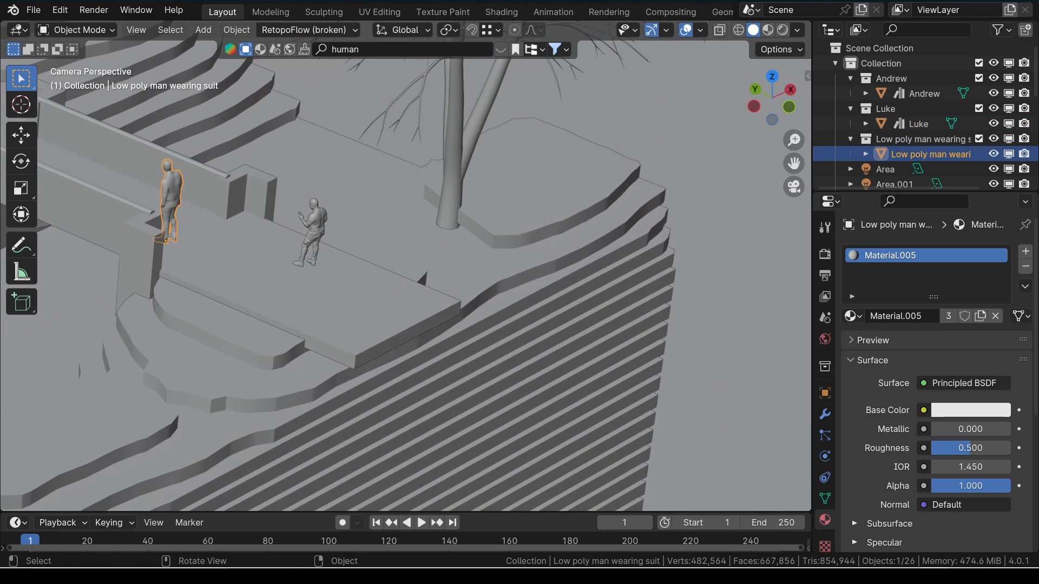
{"action": "key", "text": "s"}
{"action": "left_click", "coordinate": [242, 187]}
{"action": "scroll", "coordinate": [243, 186], "scroll_direction": "down", "scroll_amount": 1}
{"action": "key", "text": "s"}
{"action": "left_click", "coordinate": [249, 181]}
Step: Snap the low poly man to a spot near the end of the house's long roof and rotate it about 89.6° around Z
{"action": "middle_click_drag", "start_coordinate": [249, 179], "coordinate": [597, 196], "text": "shift"}
{"action": "right_click", "coordinate": [426, 246], "text": "shift"}
{"action": "key", "text": "shift+s"}
{"action": "left_click", "coordinate": [481, 190]}
{"action": "scroll", "coordinate": [483, 187], "scroll_direction": "down", "scroll_amount": 3}
{"action": "key", "text": "r"}
{"action": "key", "text": "z"}
{"action": "left_click", "coordinate": [625, 80]}
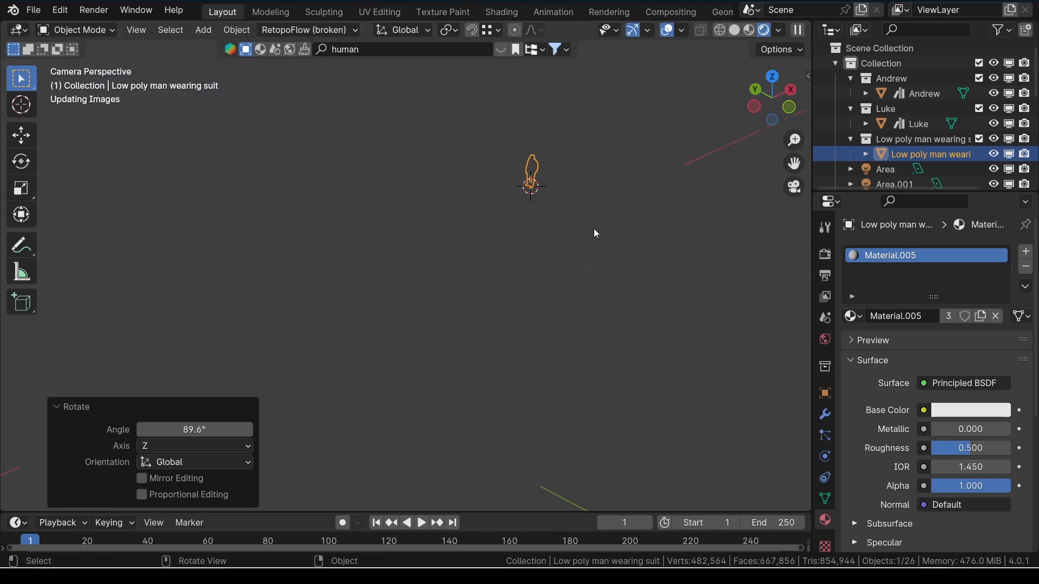
Step: Deselect everything in the rendered camera view and brighten the shared figure material's base color to pure white
{"action": "scroll", "coordinate": [581, 217], "scroll_direction": "down", "scroll_amount": 4}
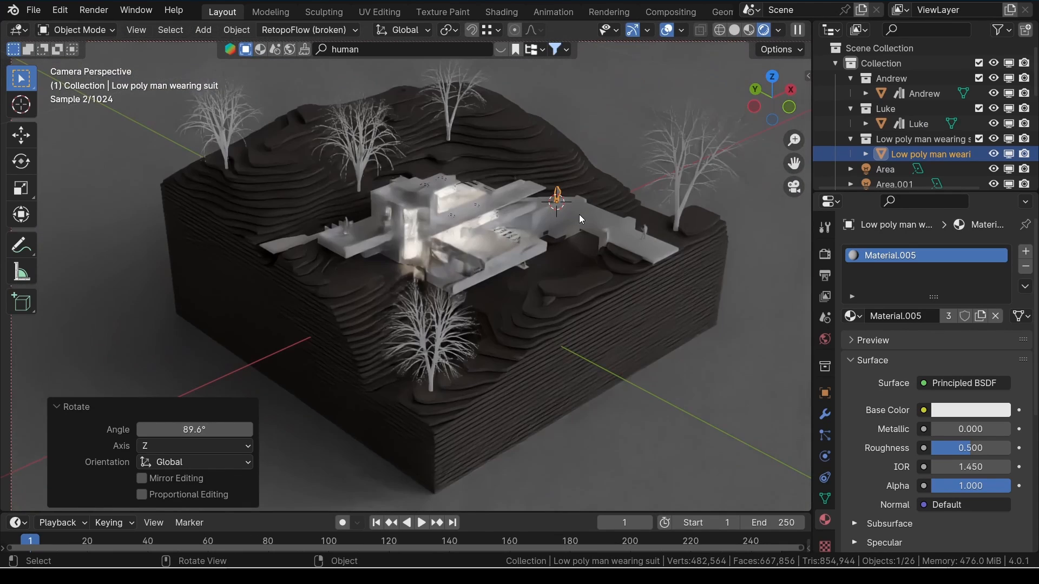
{"action": "key", "text": "alt+a"}
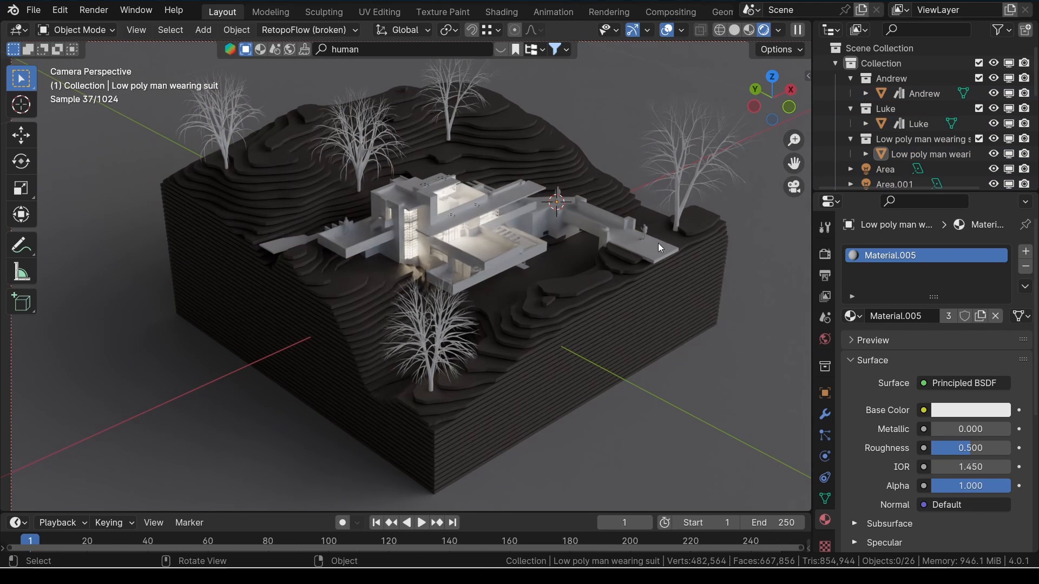
{"action": "left_click", "coordinate": [970, 410]}
{"action": "left_click_drag", "start_coordinate": [966, 372], "coordinate": [1018, 372]}
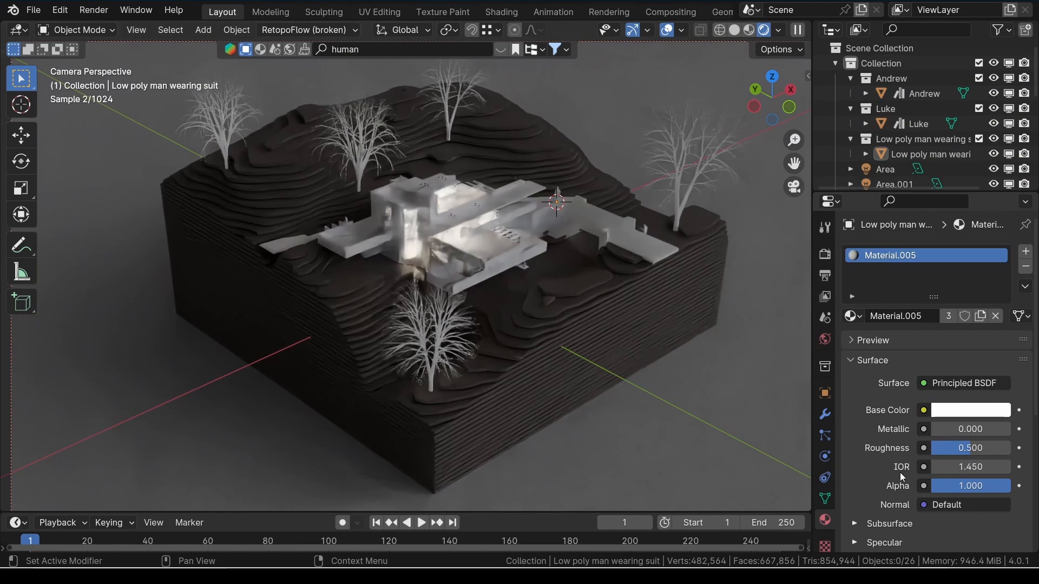
Step: Set the shared figure material's emission strength to 0.5 and check the figures in the rendered view
{"action": "scroll", "coordinate": [900, 472], "scroll_direction": "down", "scroll_amount": 4}
{"action": "left_click", "coordinate": [899, 529]}
{"action": "scroll", "coordinate": [940, 487], "scroll_direction": "down", "scroll_amount": 6}
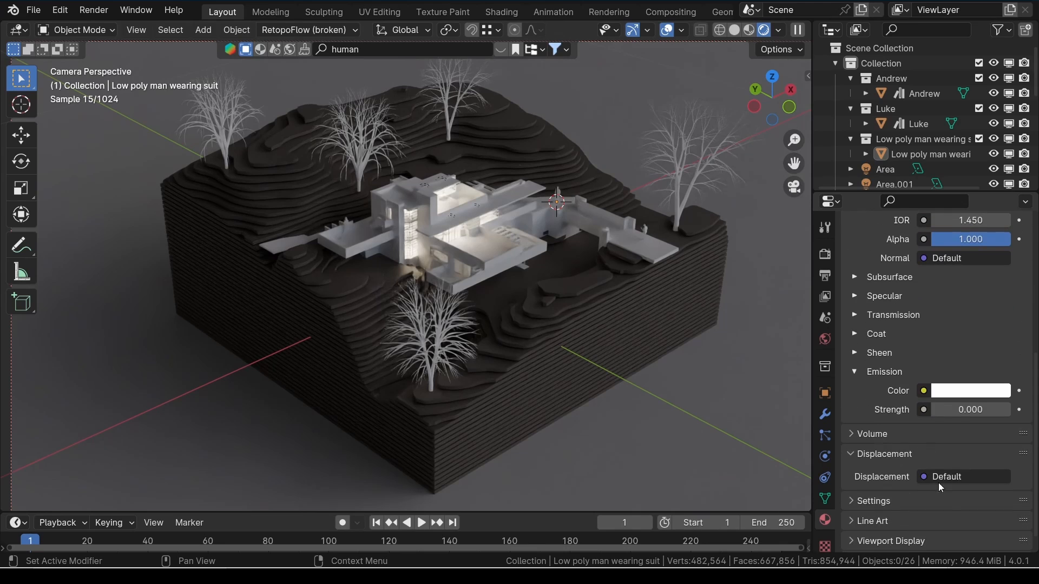
{"action": "left_click_drag", "start_coordinate": [955, 410], "coordinate": [1002, 410]}
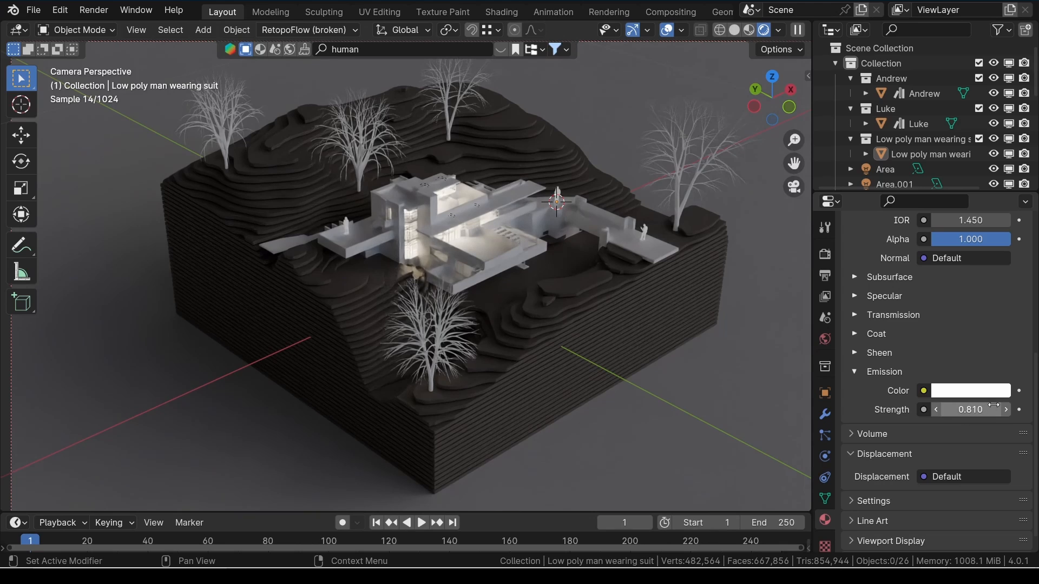
{"action": "left_click_drag", "start_coordinate": [994, 404], "coordinate": [980, 405]}
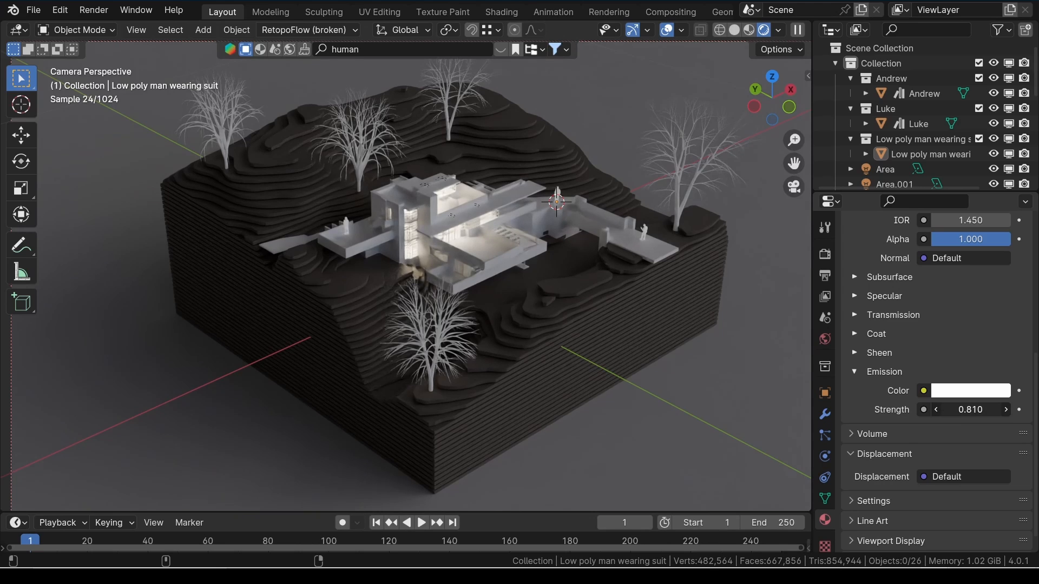
{"action": "left_click", "coordinate": [668, 29]}
{"action": "scroll", "coordinate": [635, 177], "scroll_direction": "down", "scroll_amount": 3}
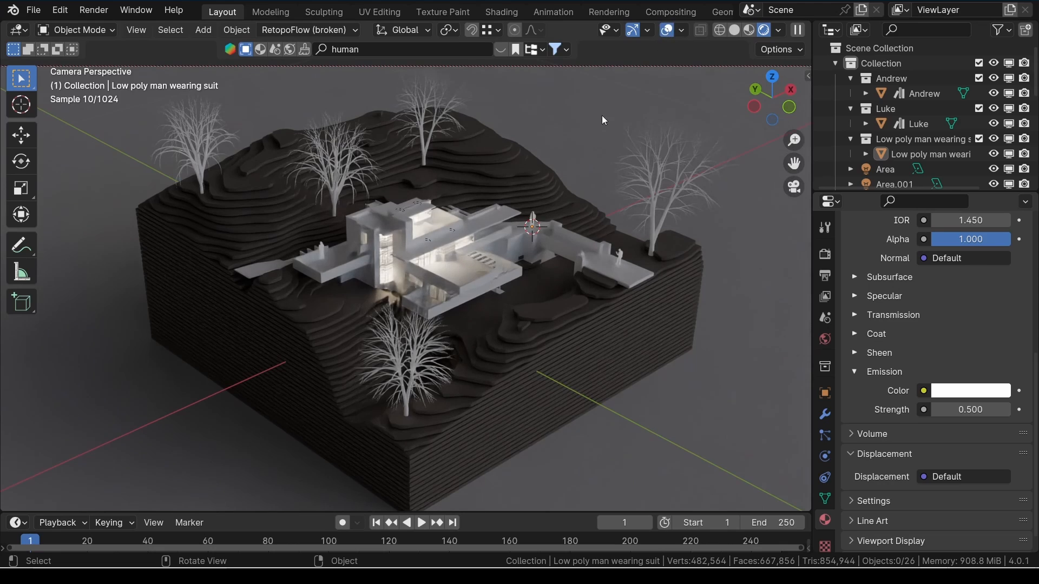
Step: Select the three human figures around the house and set the transform pivot point to Individual Origins
{"action": "left_click", "coordinate": [532, 218]}
{"action": "left_click", "coordinate": [618, 257], "text": "shift"}
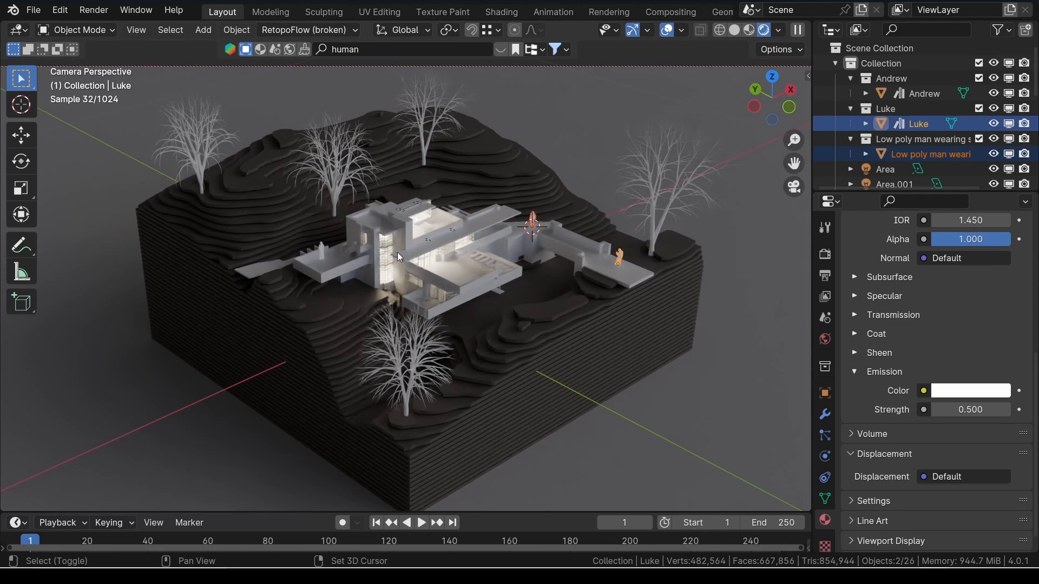
{"action": "left_click", "coordinate": [323, 247], "text": "shift"}
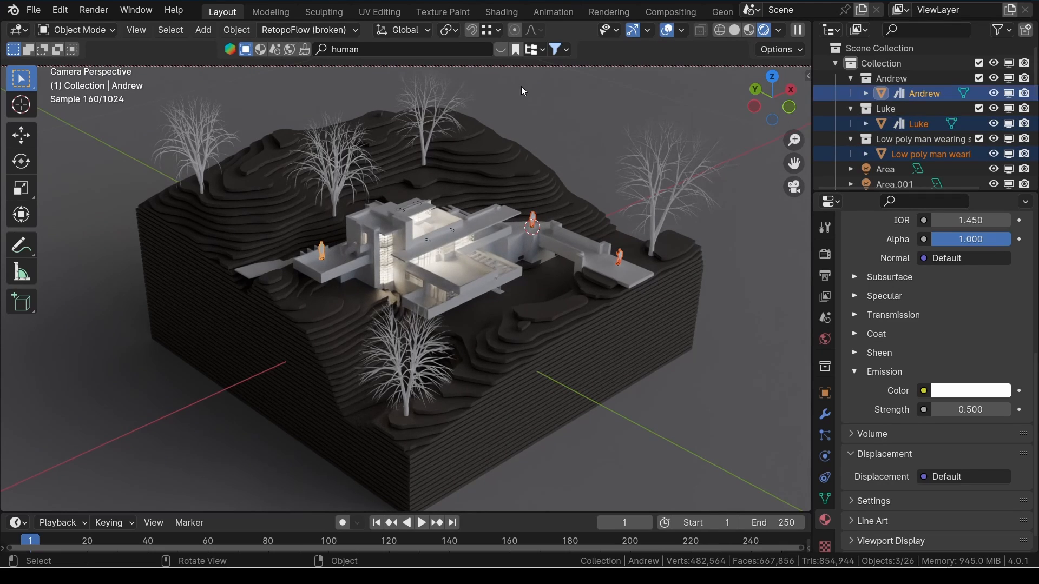
{"action": "left_click", "coordinate": [448, 31]}
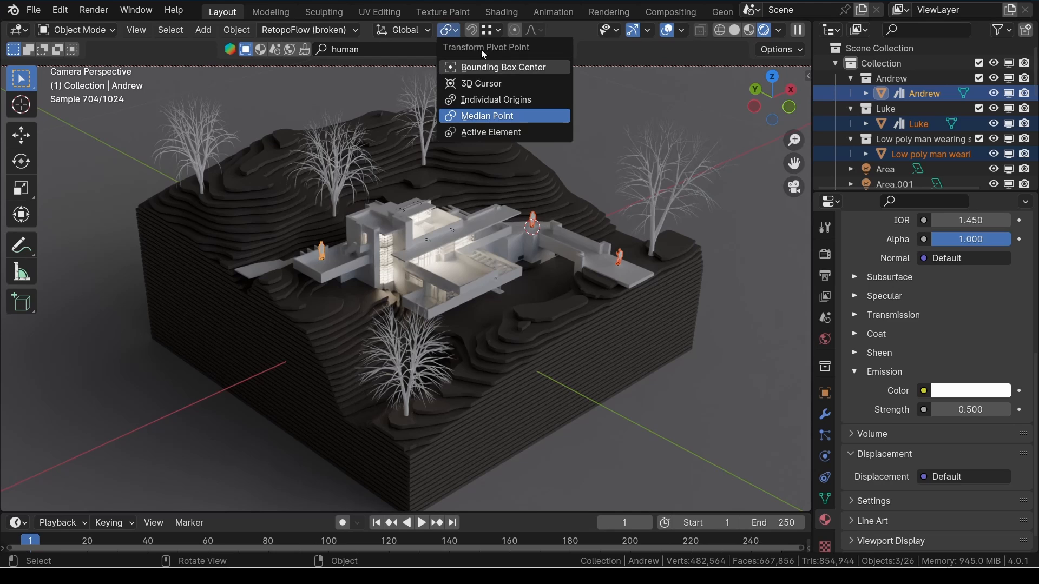
{"action": "left_click", "coordinate": [495, 102]}
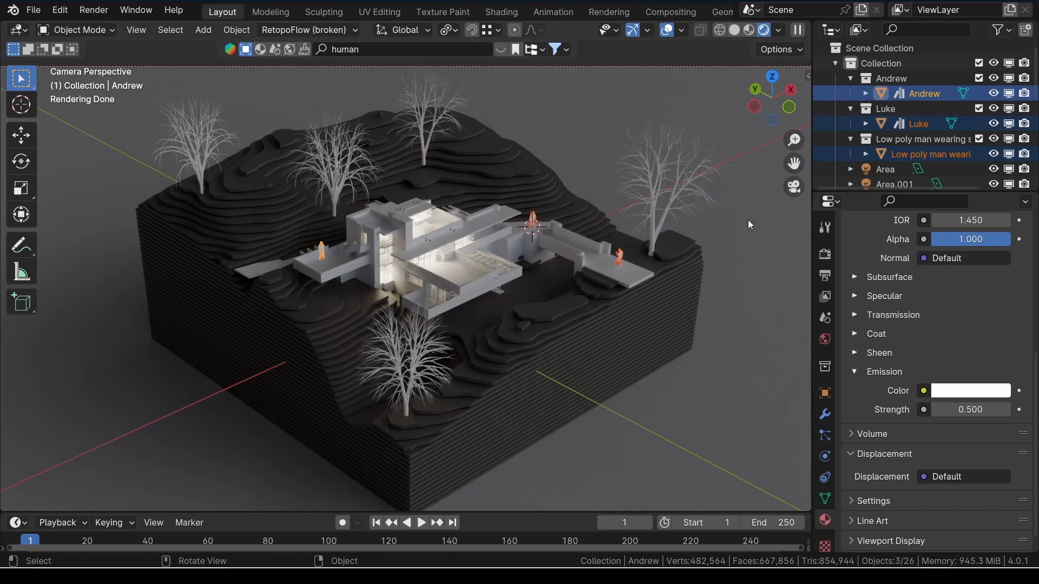
Step: In solid shading, scale the three selected human figures down to about 0.758, each around its own origin
{"action": "scroll", "coordinate": [704, 237], "scroll_direction": "up", "scroll_amount": 2}
{"action": "key", "text": "z"}
{"action": "scroll", "coordinate": [641, 228], "scroll_direction": "up", "scroll_amount": 1}
{"action": "scroll", "coordinate": [641, 232], "scroll_direction": "up", "scroll_amount": 3}
{"action": "key", "text": "s"}
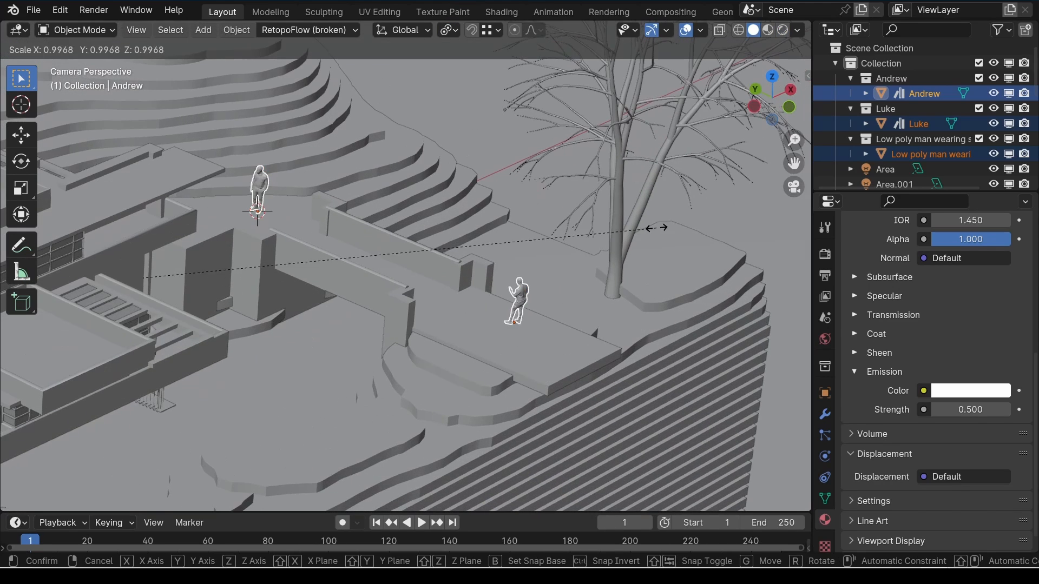
{"action": "left_click", "coordinate": [536, 290]}
{"action": "scroll", "coordinate": [536, 290], "scroll_direction": "down", "scroll_amount": 3}
{"action": "scroll", "coordinate": [584, 223], "scroll_direction": "up", "scroll_amount": 2}
{"action": "middle_click_drag", "start_coordinate": [583, 223], "coordinate": [556, 202], "text": "shift"}
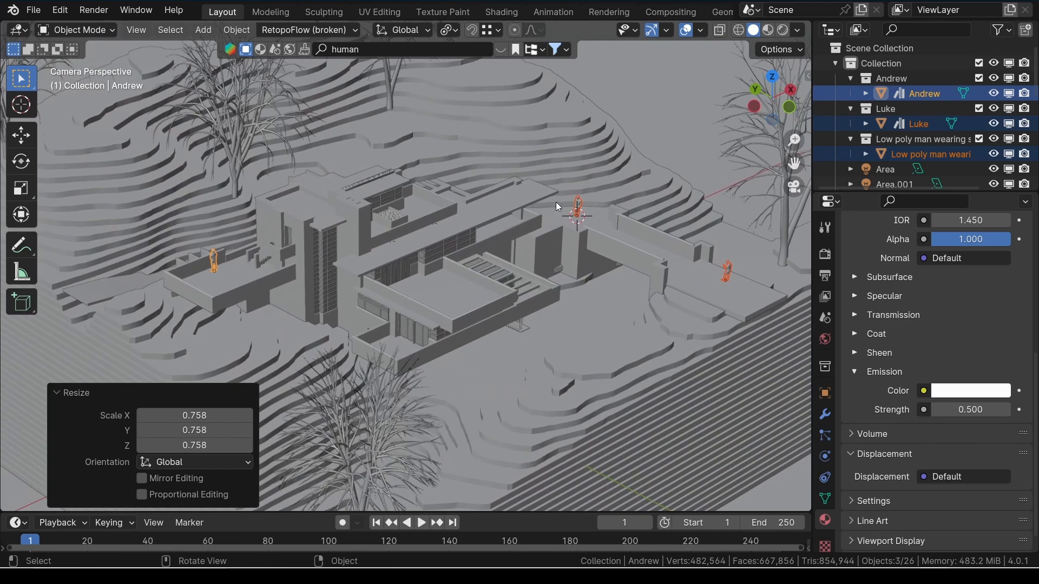
Step: Duplicate the low poly man, snap the copy to a spot on the house's large central terrace and rotate it around Z
{"action": "left_click", "coordinate": [580, 206]}
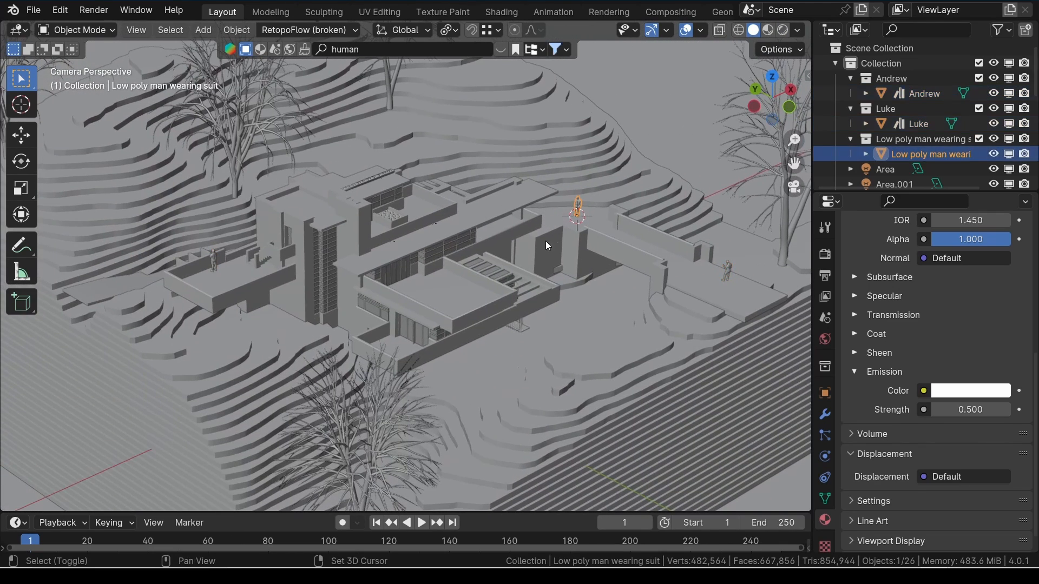
{"action": "key", "text": "shift+d"}
{"action": "left_click", "coordinate": [483, 212]}
{"action": "right_click", "coordinate": [455, 296], "text": "shift"}
{"action": "key", "text": "shift+s"}
{"action": "left_click", "coordinate": [513, 266]}
{"action": "key", "text": "r"}
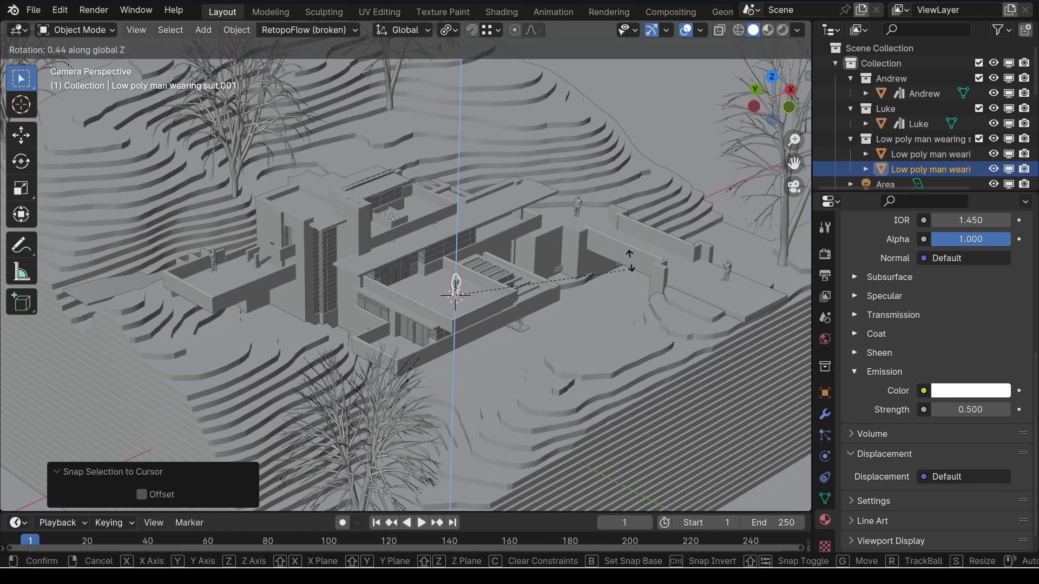
{"action": "key", "text": "z"}
{"action": "left_click", "coordinate": [310, 234]}
Step: Duplicate the figure on the terrace beside the tower and snap the copy to a spot on the stepped hillside behind the walkway
{"action": "left_click", "coordinate": [214, 259]}
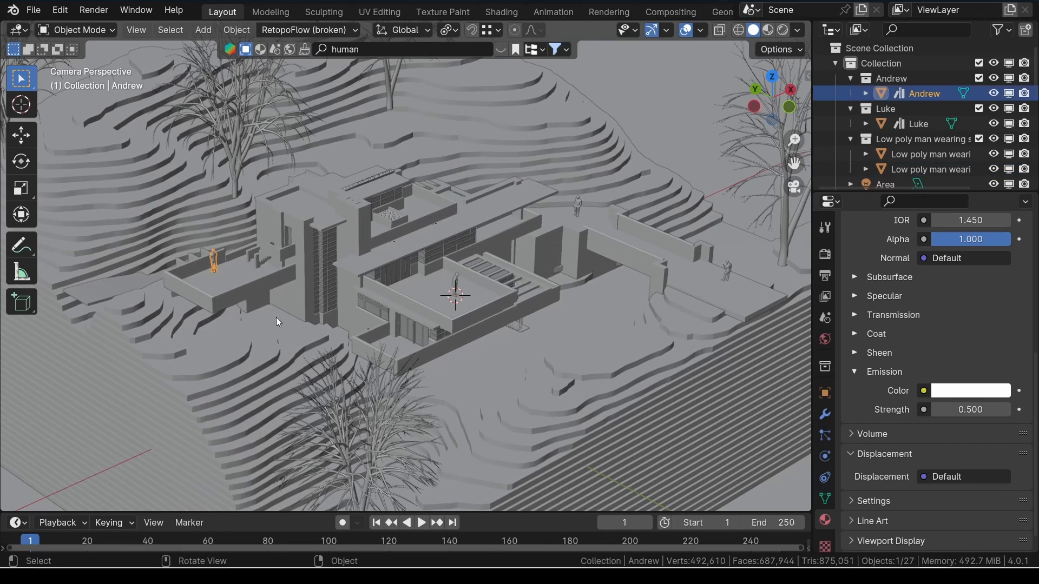
{"action": "middle_click_drag", "start_coordinate": [276, 317], "coordinate": [661, 509], "text": "shift"}
{"action": "key", "text": "shift+d"}
{"action": "left_click", "coordinate": [311, 168]}
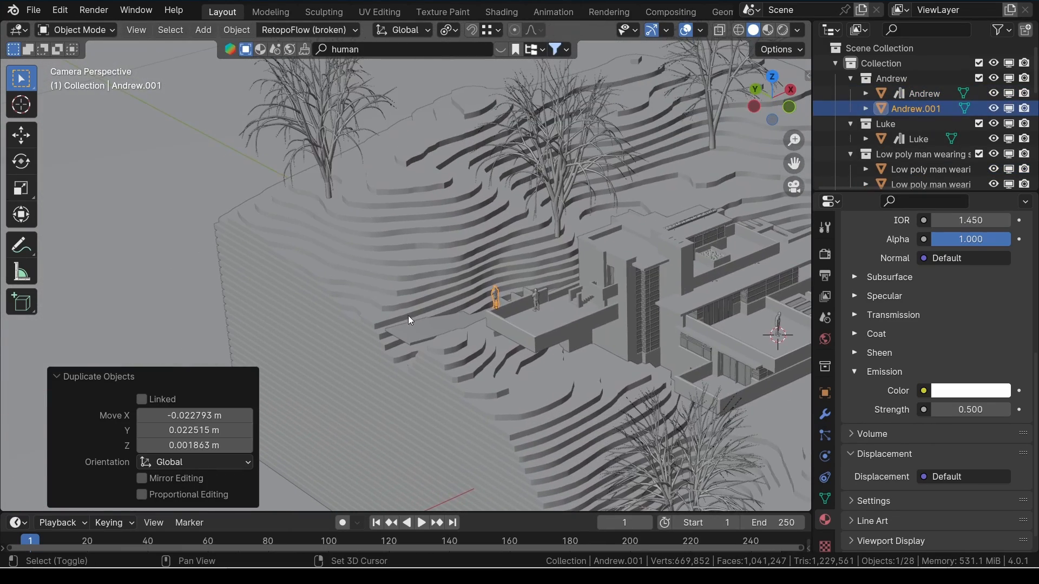
{"action": "scroll", "coordinate": [386, 268], "scroll_direction": "up", "scroll_amount": 4}
{"action": "right_click", "coordinate": [401, 270], "text": "shift"}
{"action": "key", "text": "shift+s"}
{"action": "left_click", "coordinate": [447, 199]}
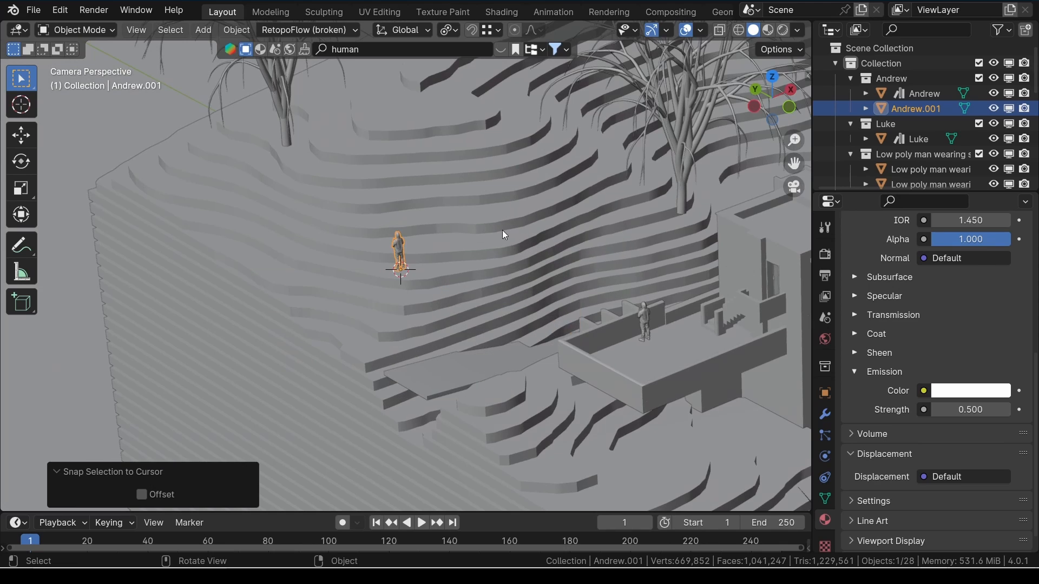
Step: Rotate the hillside figure about 162° around the global Z axis
{"action": "scroll", "coordinate": [502, 229], "scroll_direction": "down", "scroll_amount": 2}
{"action": "key", "text": "r"}
{"action": "key", "text": "z"}
{"action": "left_click", "coordinate": [235, 199]}
{"action": "scroll", "coordinate": [470, 260], "scroll_direction": "down", "scroll_amount": 6}
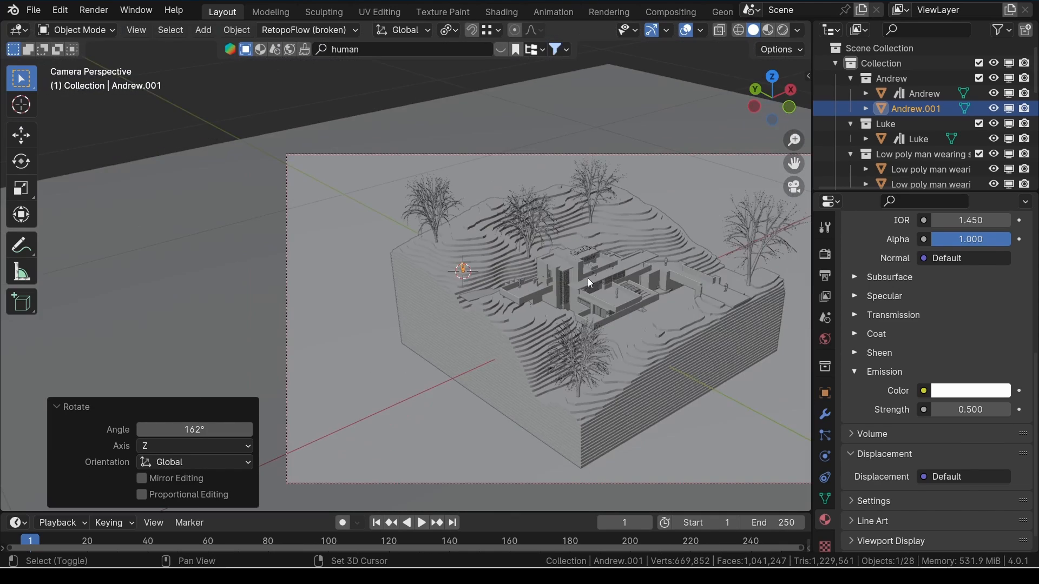
Step: Deselect everything and show the whole camera frame in rendered shading with the viewport overlays hidden
{"action": "middle_click_drag", "start_coordinate": [588, 278], "coordinate": [255, 266], "text": "shift"}
{"action": "key", "text": "alt+a"}
{"action": "middle_click_drag", "start_coordinate": [428, 287], "coordinate": [631, 271], "text": "shift"}
{"action": "key", "text": "z"}
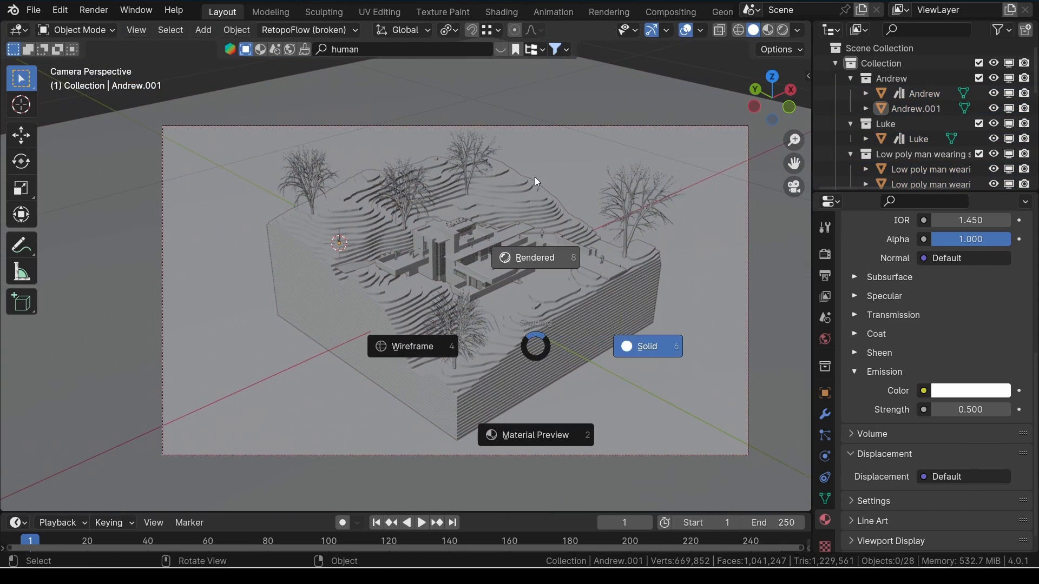
{"action": "left_click", "coordinate": [535, 177]}
{"action": "left_click", "coordinate": [666, 30]}
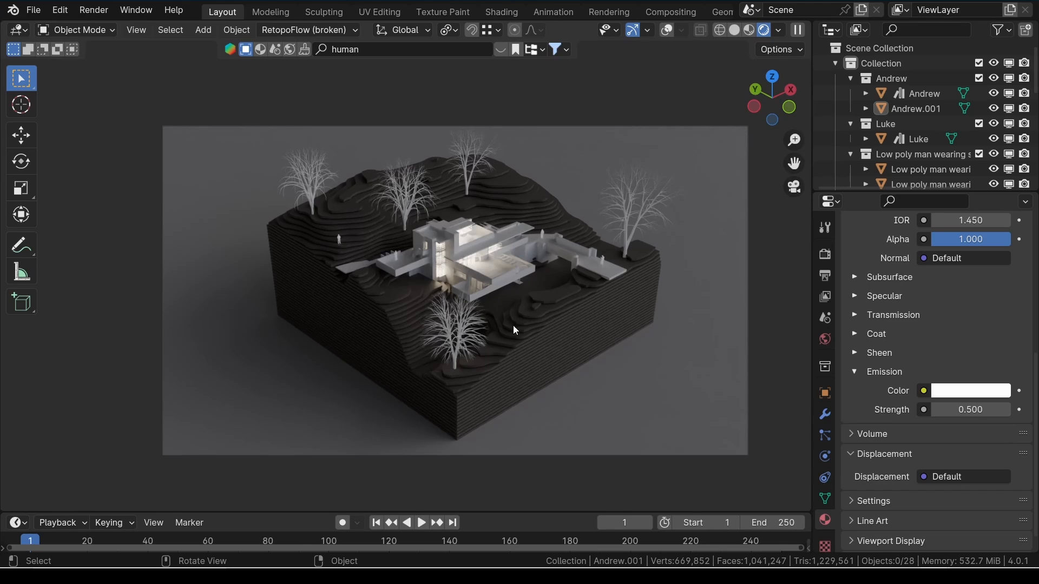
Step: Return the viewport to solid shading and set the final render's maximum samples to 256
{"action": "key", "text": "z"}
{"action": "left_click", "coordinate": [631, 271]}
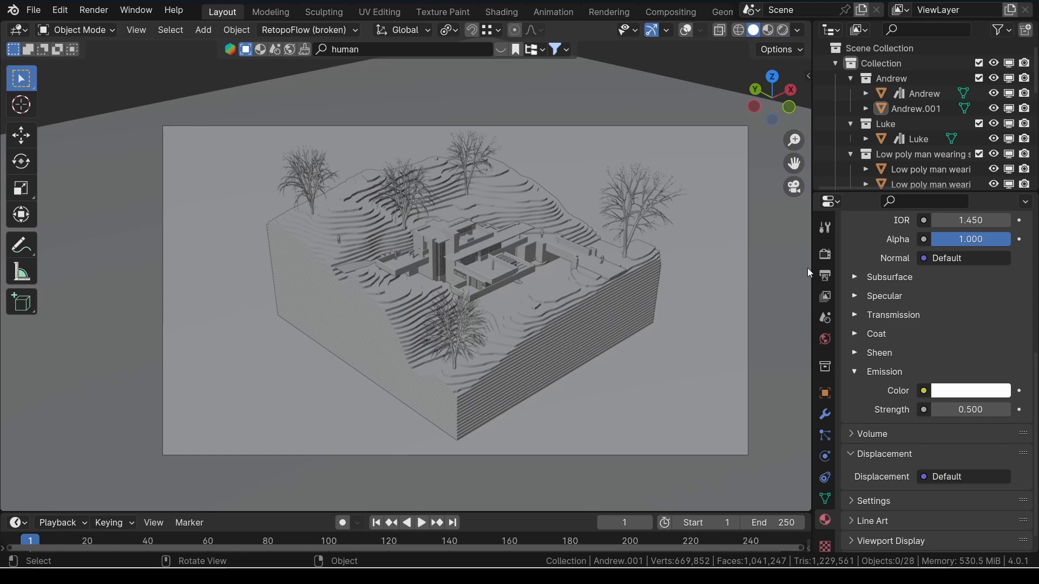
{"action": "left_click", "coordinate": [823, 257]}
{"action": "left_click", "coordinate": [828, 272]}
{"action": "left_click", "coordinate": [825, 255]}
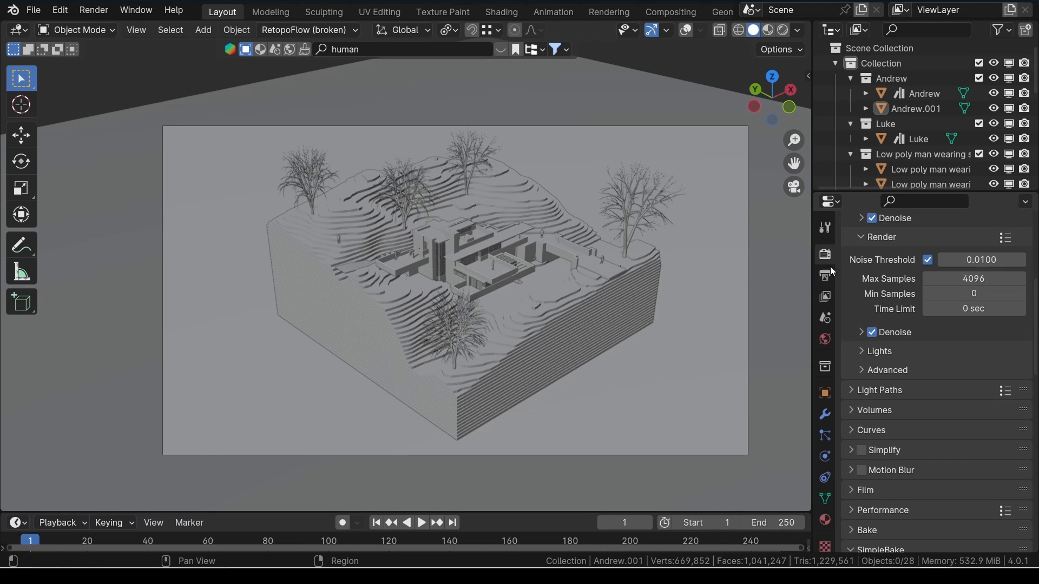
{"action": "scroll", "coordinate": [933, 385], "scroll_direction": "down", "scroll_amount": 5}
{"action": "scroll", "coordinate": [943, 398], "scroll_direction": "up", "scroll_amount": 3}
{"action": "scroll", "coordinate": [943, 397], "scroll_direction": "up", "scroll_amount": 2}
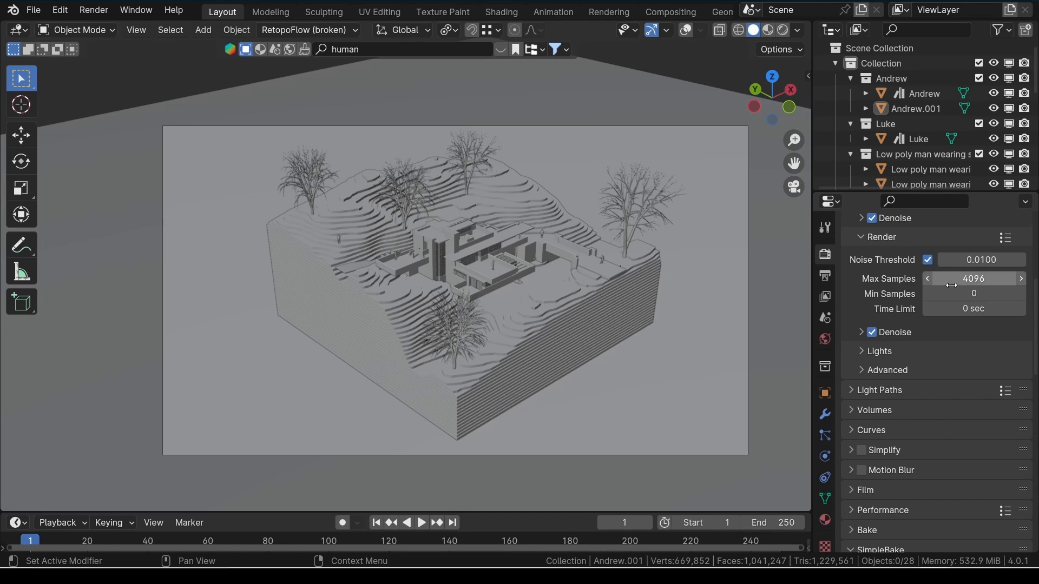
{"action": "left_click", "coordinate": [975, 277]}
{"action": "type", "text": "256"}
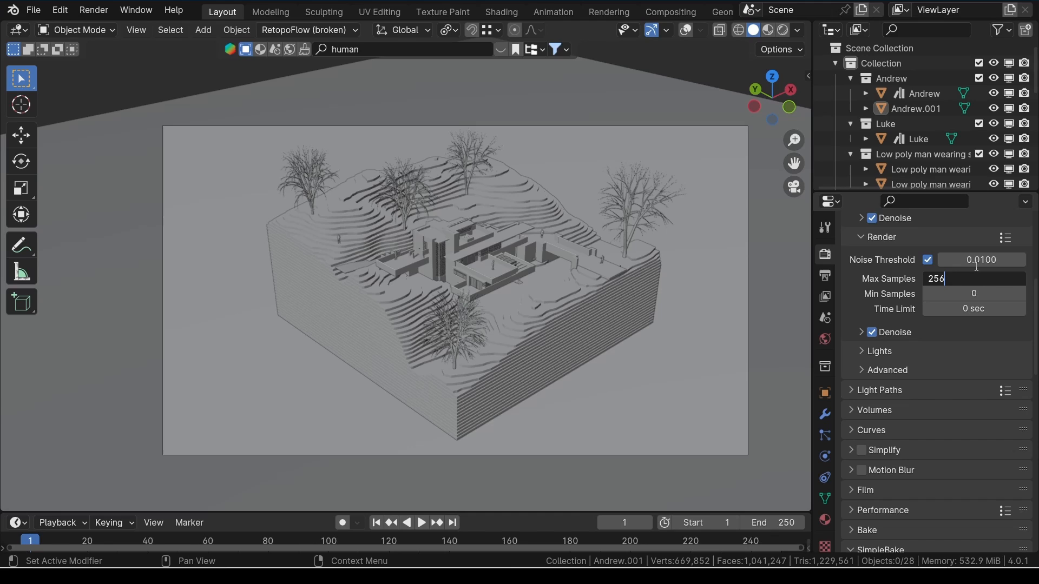
{"action": "key", "text": "Return"}
Step: Save the project file and render a still image with the current output settings
{"action": "left_click", "coordinate": [824, 277]}
{"action": "scroll", "coordinate": [968, 301], "scroll_direction": "up", "scroll_amount": 2}
{"action": "scroll", "coordinate": [973, 301], "scroll_direction": "up", "scroll_amount": 4}
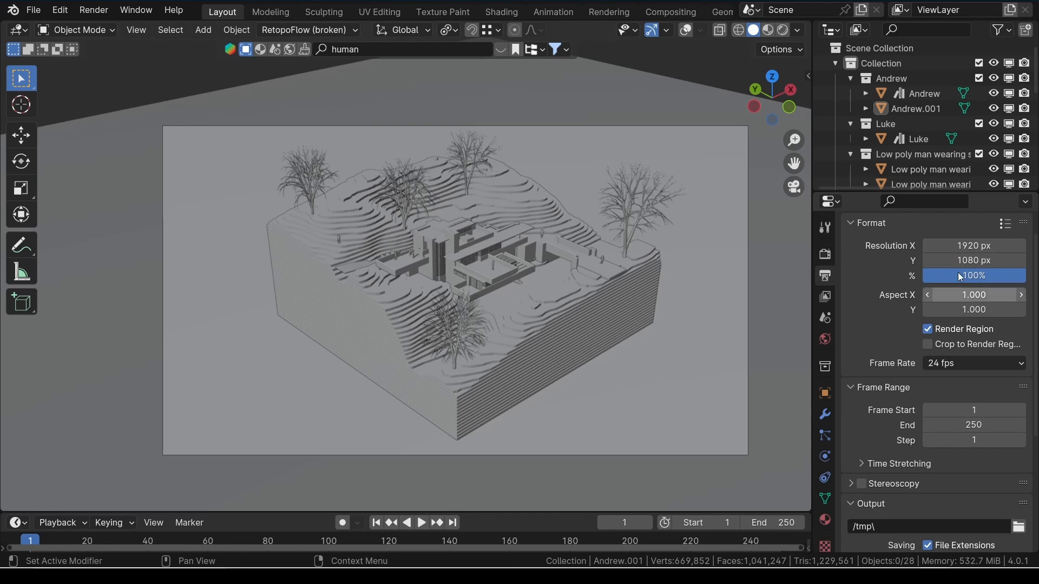
{"action": "left_click", "coordinate": [830, 254]}
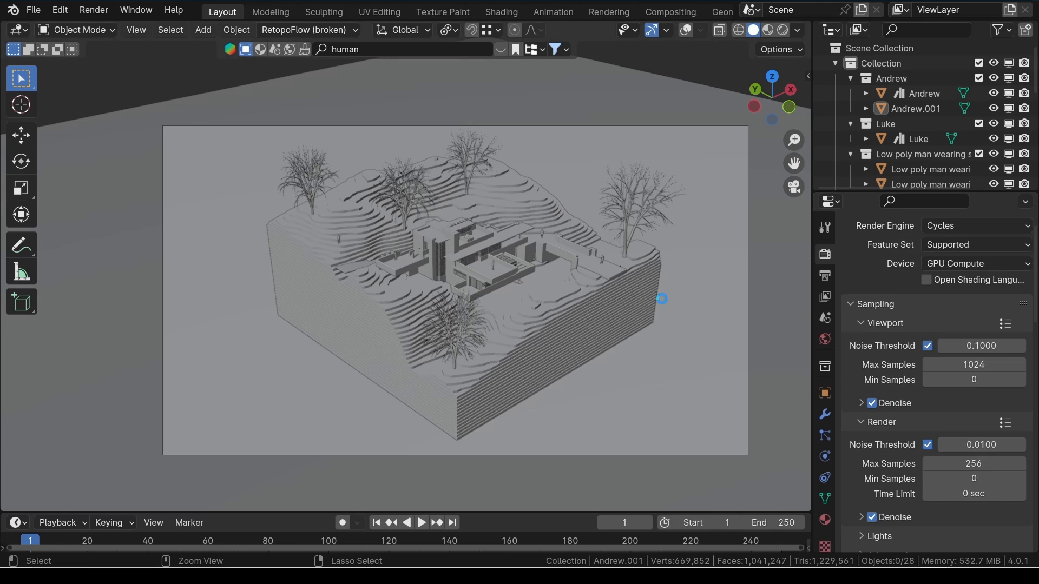
{"action": "key", "text": "ctrl+s"}
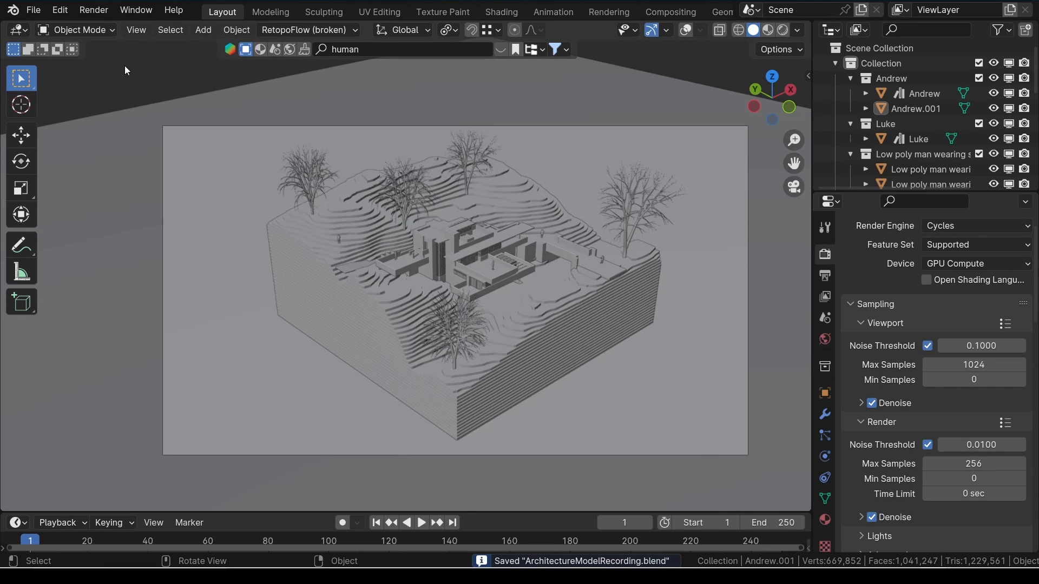
{"action": "left_click", "coordinate": [88, 11]}
{"action": "left_click", "coordinate": [92, 25]}
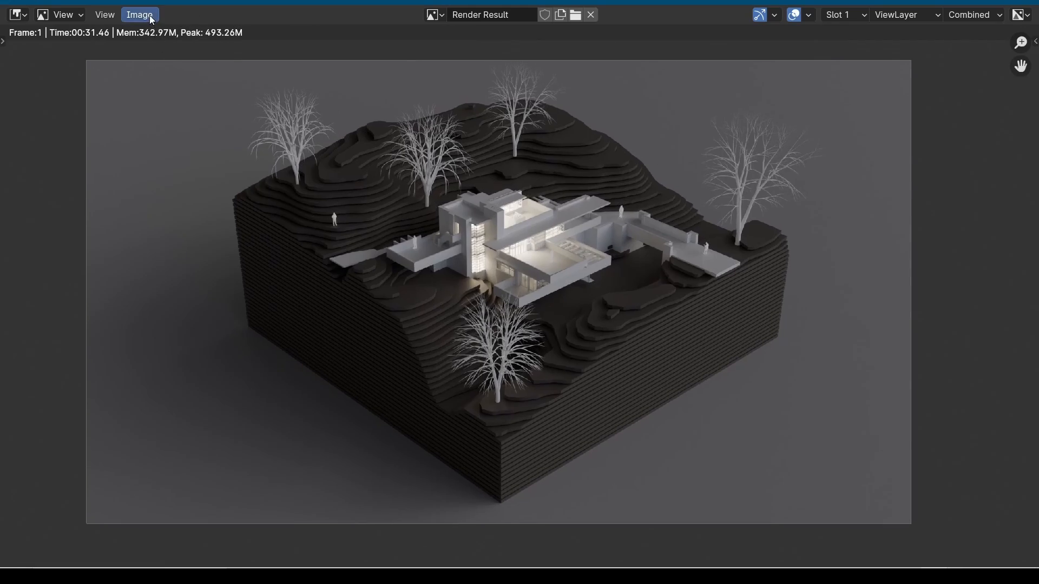
Step: Save the rendered image as ModelV1.png and look over the result
{"action": "left_click", "coordinate": [140, 14]}
{"action": "left_click", "coordinate": [196, 155]}
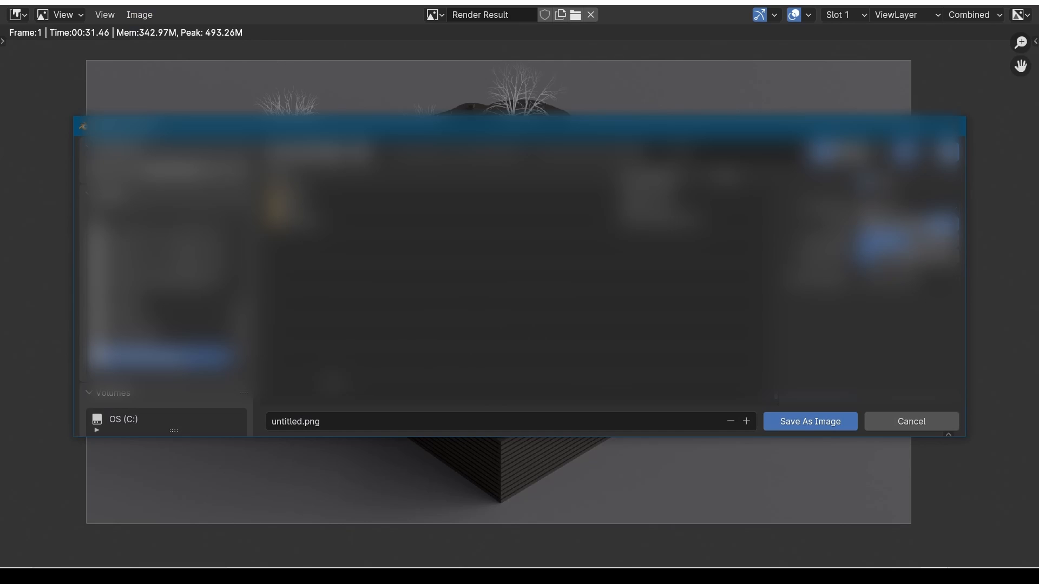
{"action": "left_click", "coordinate": [283, 421]}
{"action": "left_click", "coordinate": [283, 422]}
{"action": "double_click", "coordinate": [283, 422]}
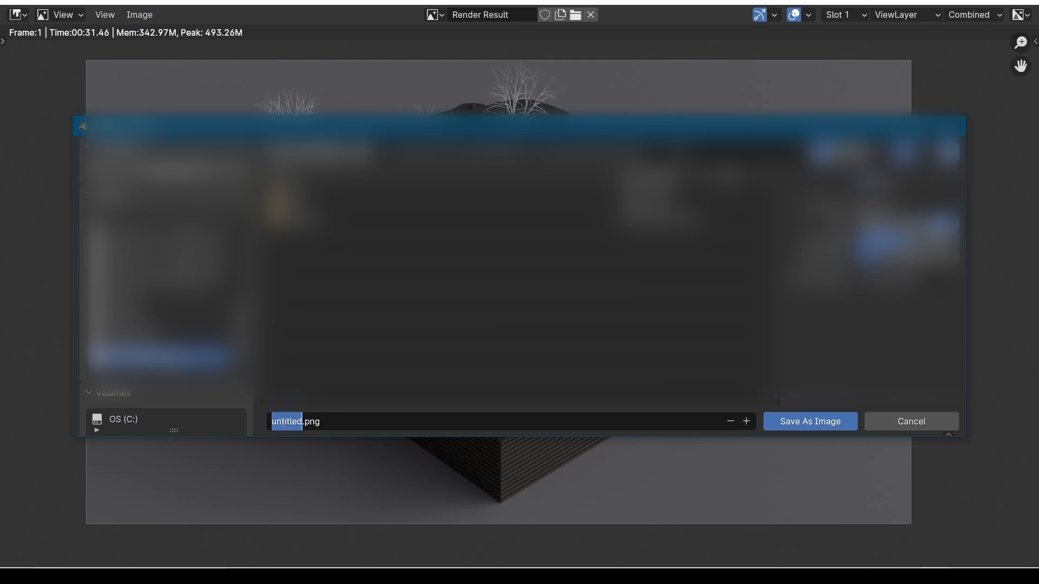
{"action": "type", "text": "Model"}
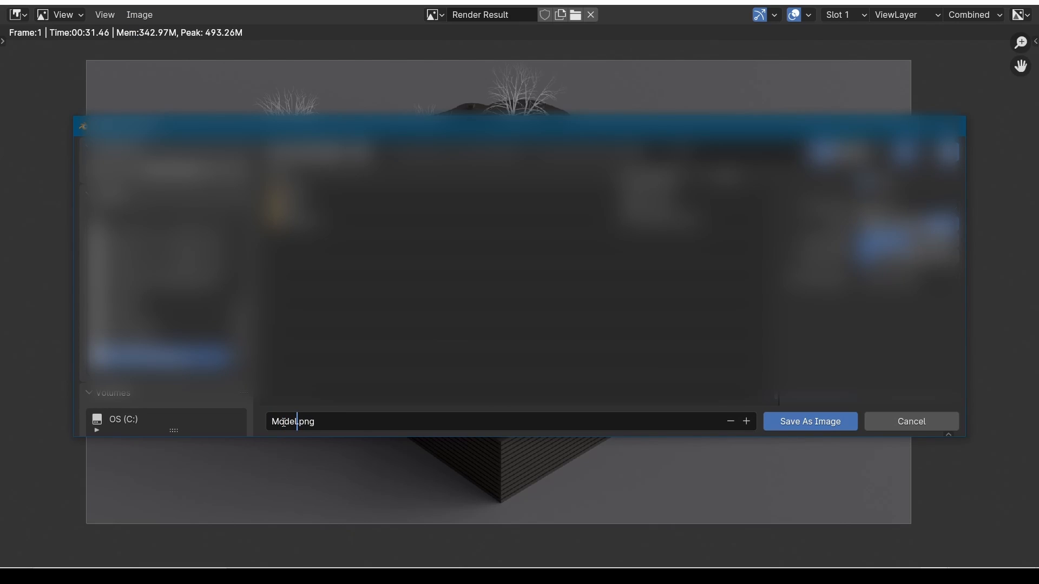
{"action": "type", "text": "V1"}
{"action": "left_click", "coordinate": [831, 425]}
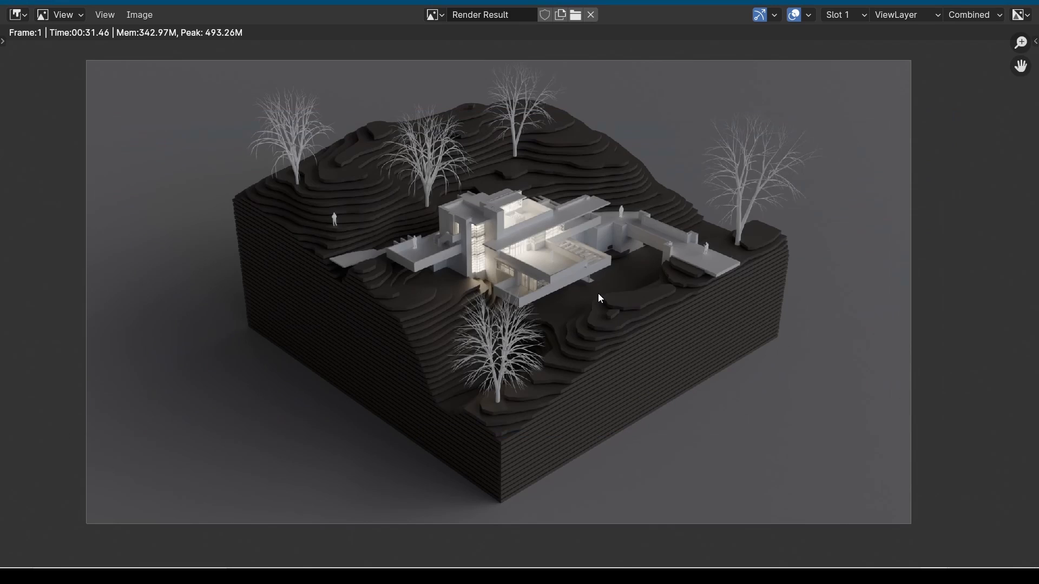
{"action": "scroll", "coordinate": [589, 319], "scroll_direction": "up", "scroll_amount": 2}
{"action": "scroll", "coordinate": [656, 325], "scroll_direction": "down", "scroll_amount": 2}
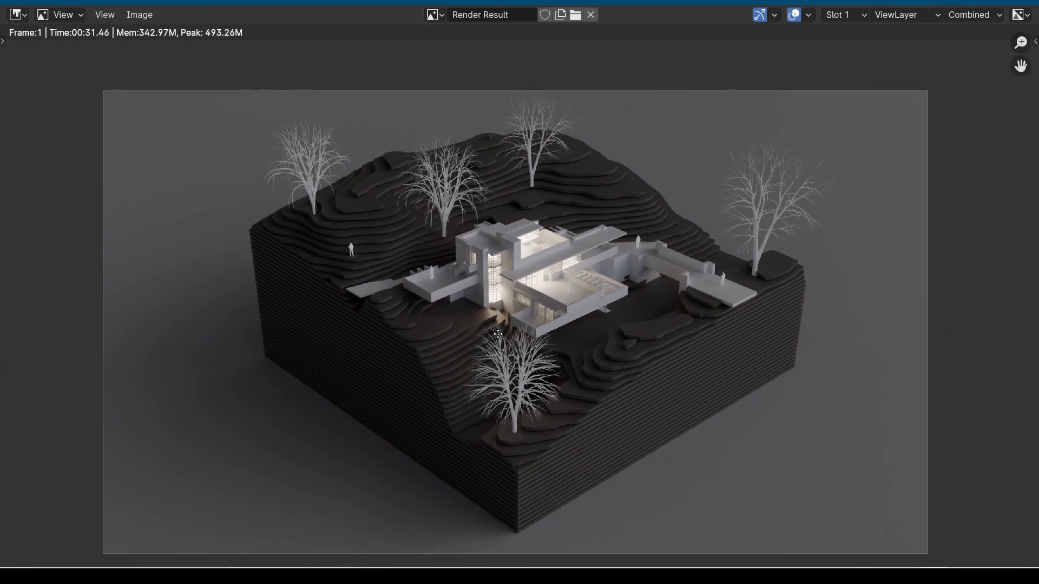